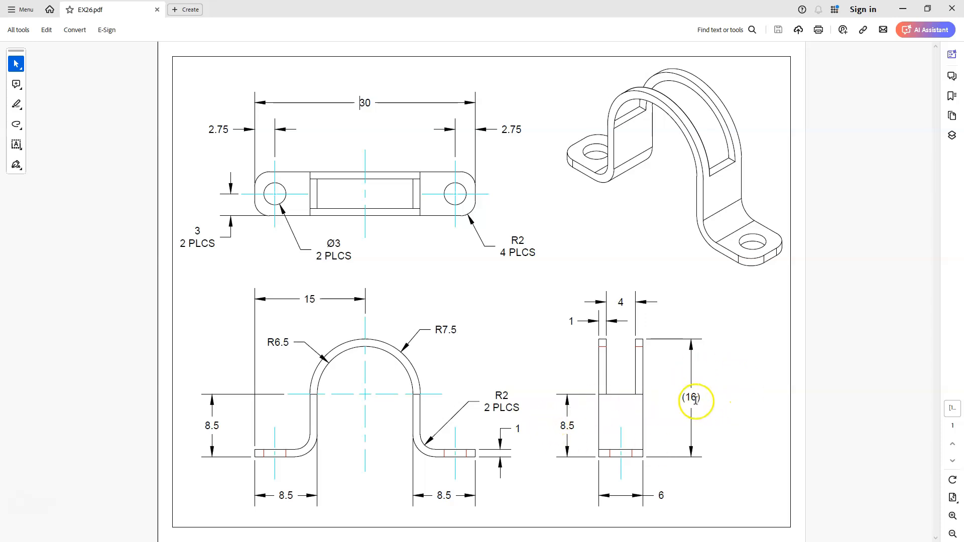
Step: Check the 8.5 leg height and the R7.5 outer radius in the front view of the EX26 drawing
{"action": "left_click_drag", "start_coordinate": [205, 424], "coordinate": [217, 425]}
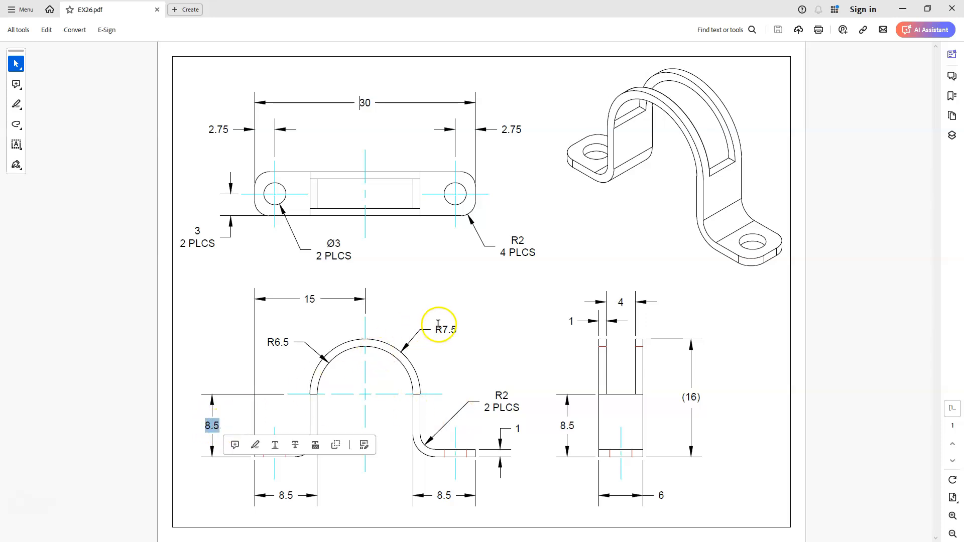
{"action": "left_click_drag", "start_coordinate": [435, 329], "coordinate": [458, 331]}
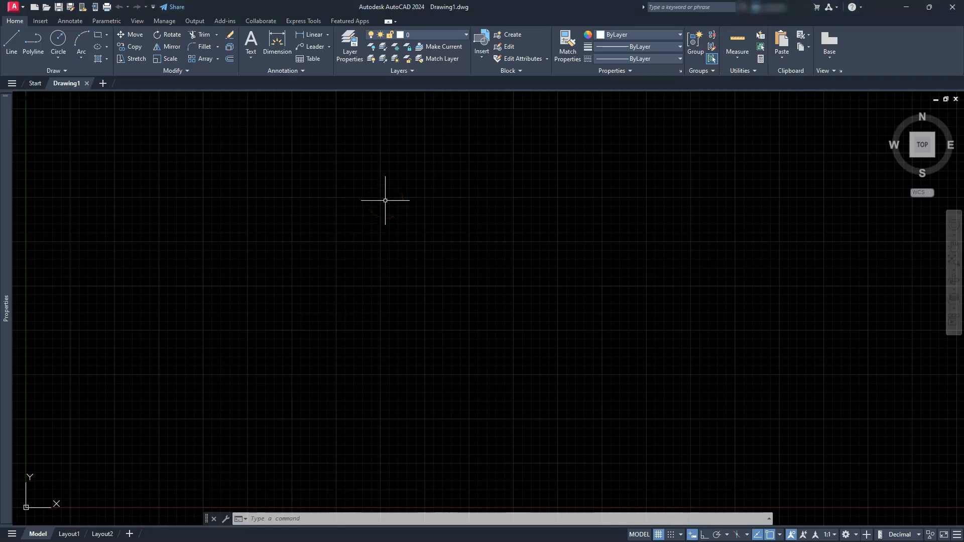
Step: In AutoCAD, turn the grid off and ortho mode on, and review which object snaps are enabled
{"action": "left_click", "coordinate": [658, 534]}
{"action": "left_click", "coordinate": [704, 535]}
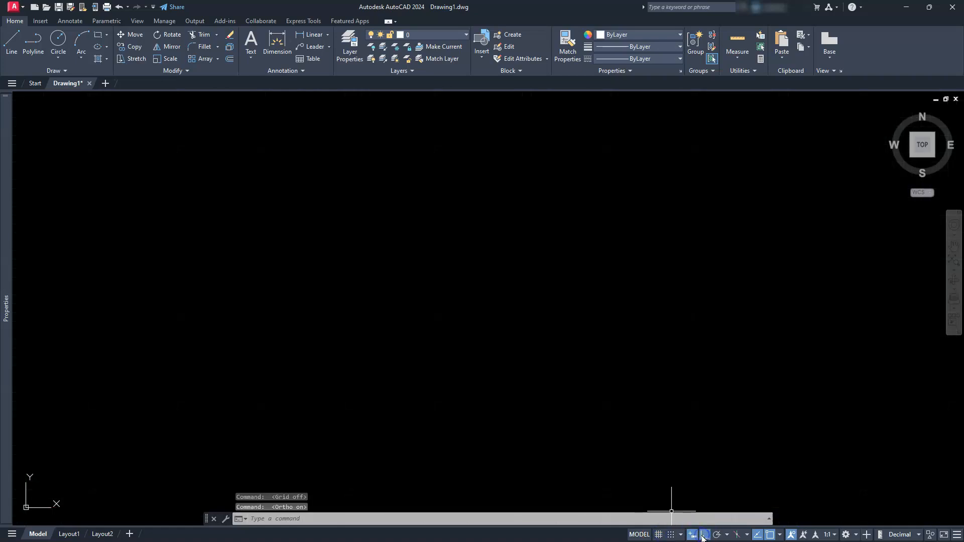
{"action": "left_click", "coordinate": [778, 535]}
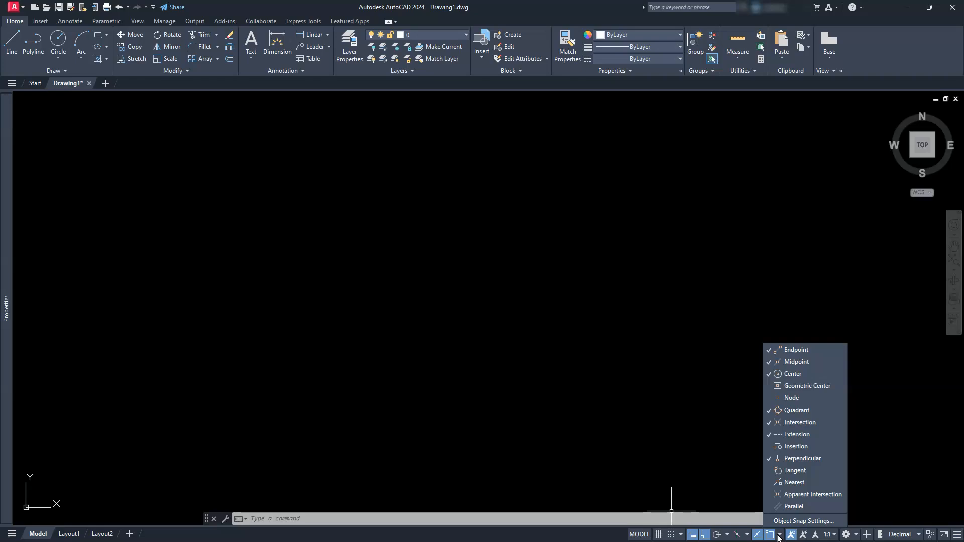
{"action": "left_click", "coordinate": [684, 387]}
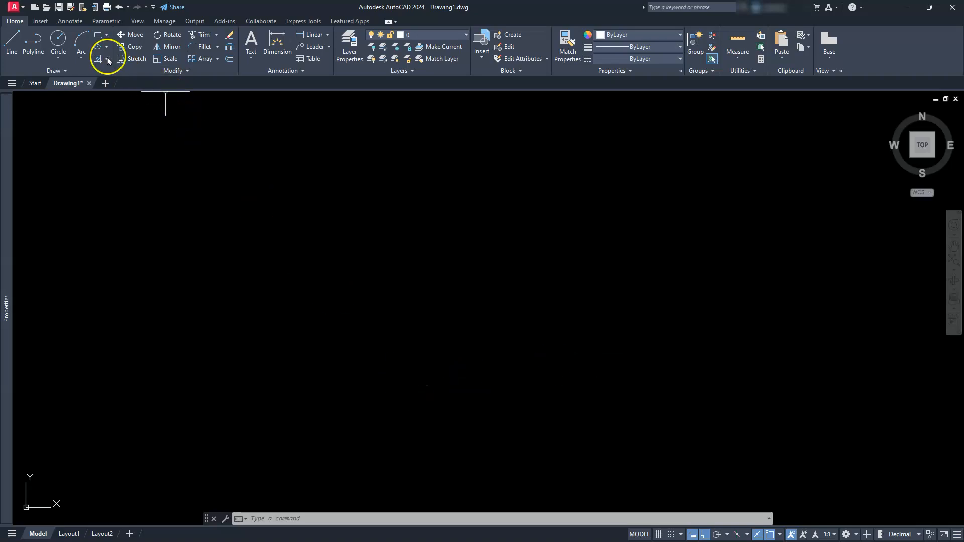
Step: Draw a circle by center and radius in the empty drawing area with radius 7.5
{"action": "left_click", "coordinate": [58, 58]}
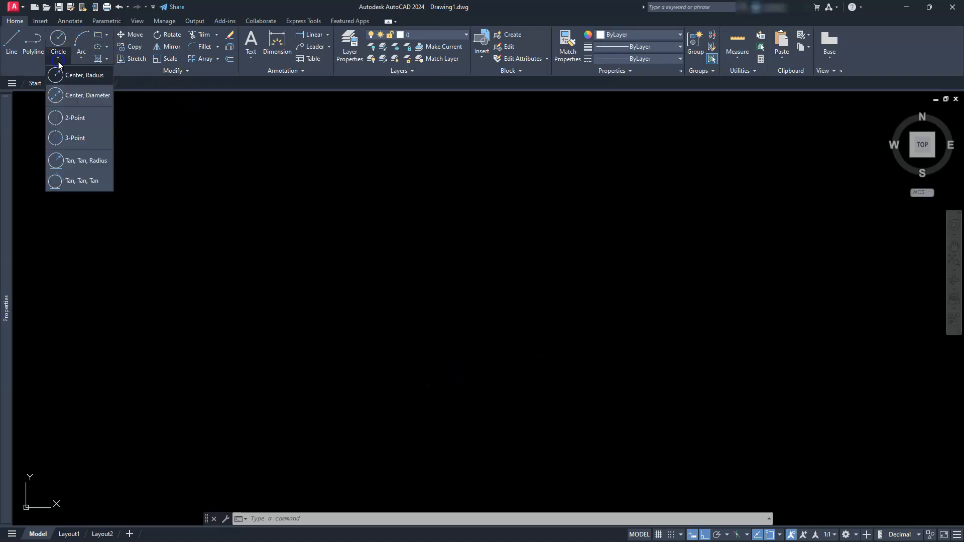
{"action": "left_click", "coordinate": [76, 73]}
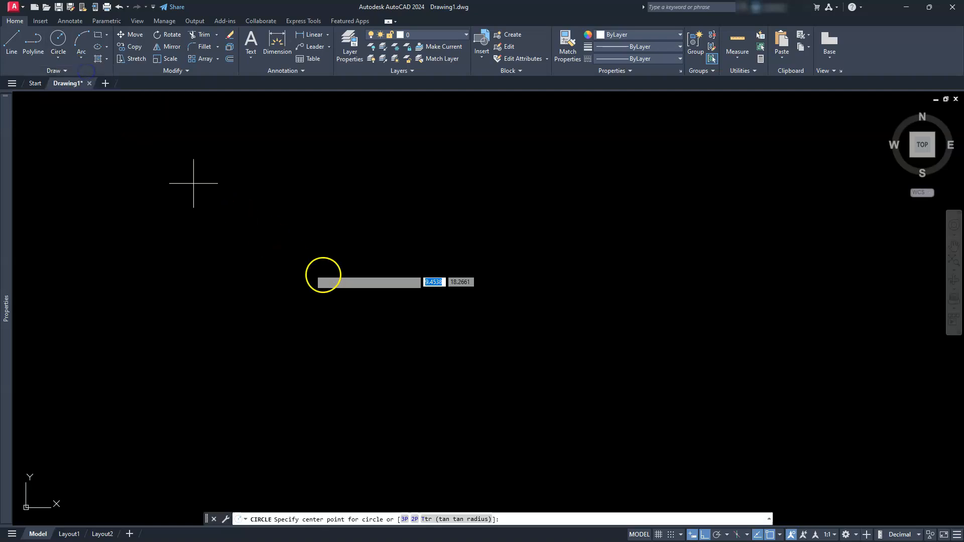
{"action": "left_click", "coordinate": [402, 260]}
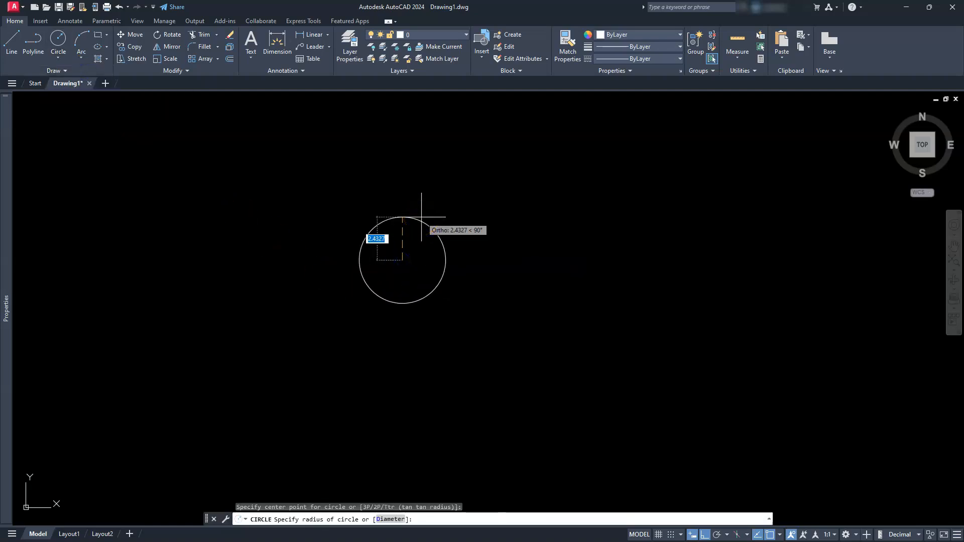
{"action": "type", "text": "7.5"}
{"action": "key", "text": "Return"}
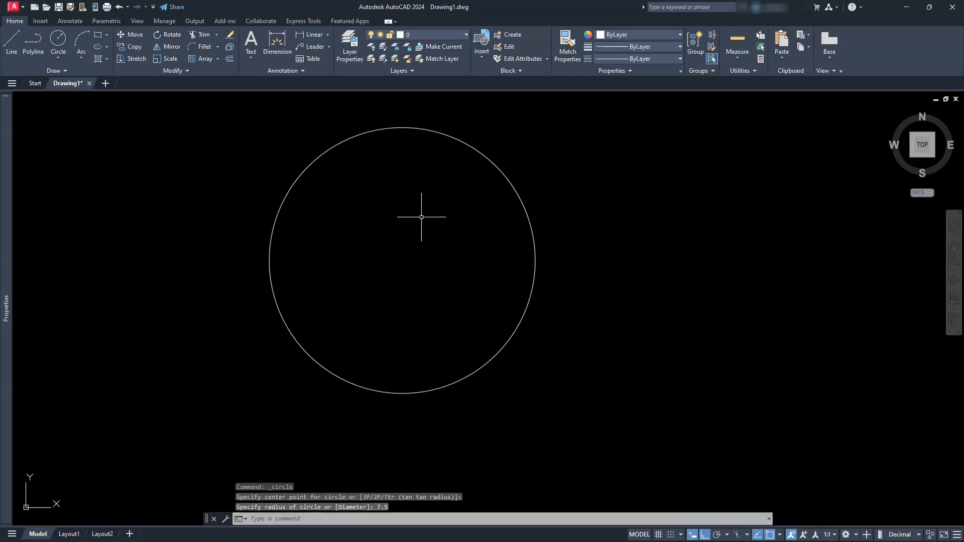
Step: Draw a concentric circle of radius 6.5 from the center of the existing circle
{"action": "left_click", "coordinate": [59, 40]}
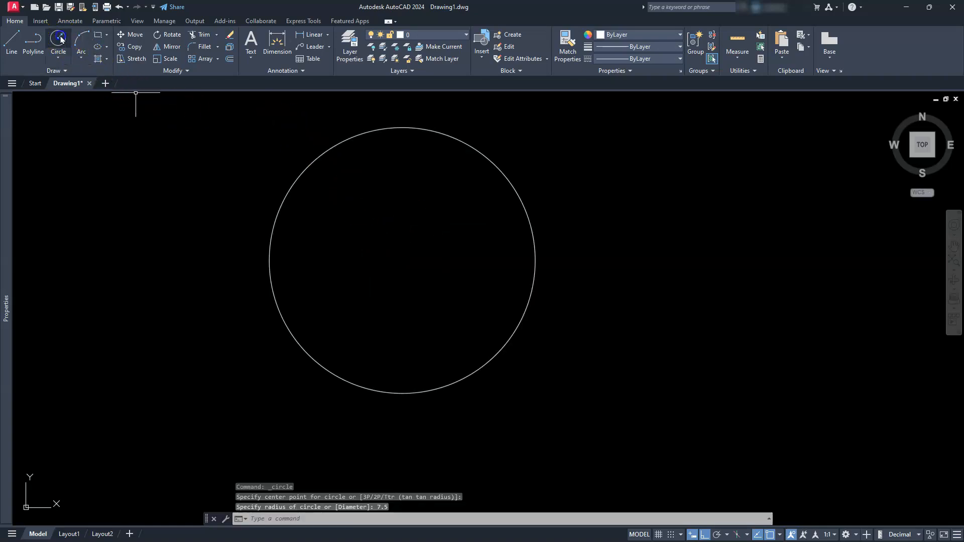
{"action": "left_click", "coordinate": [403, 260]}
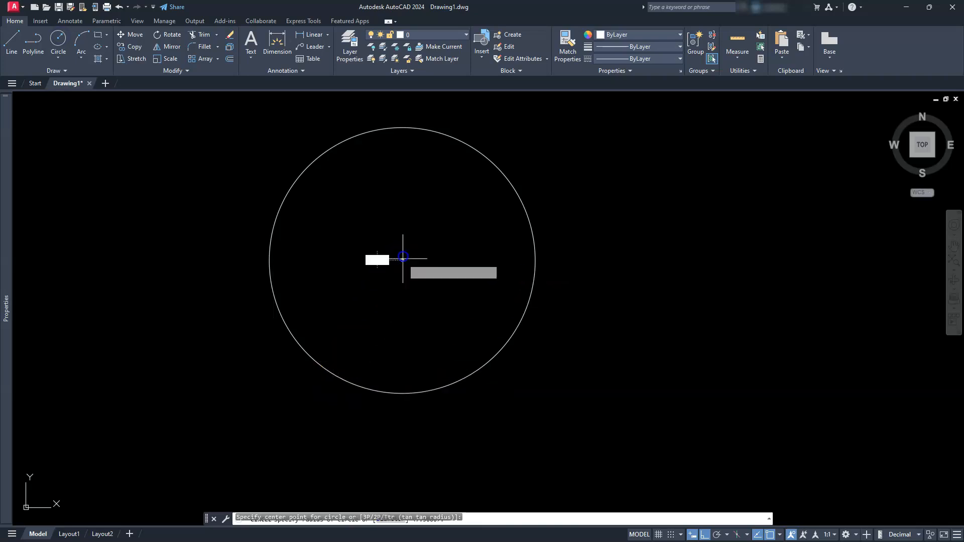
{"action": "type", "text": "6.5"}
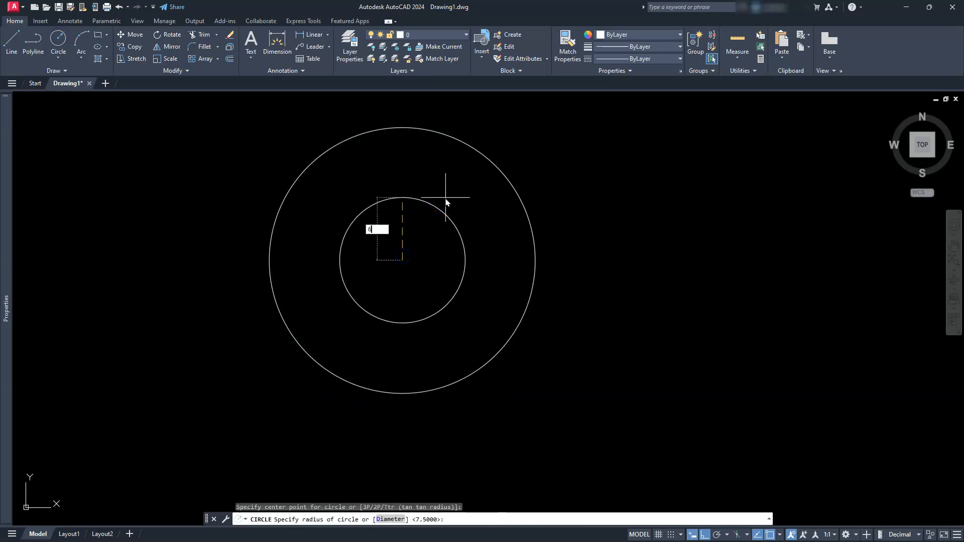
{"action": "key", "text": "Return"}
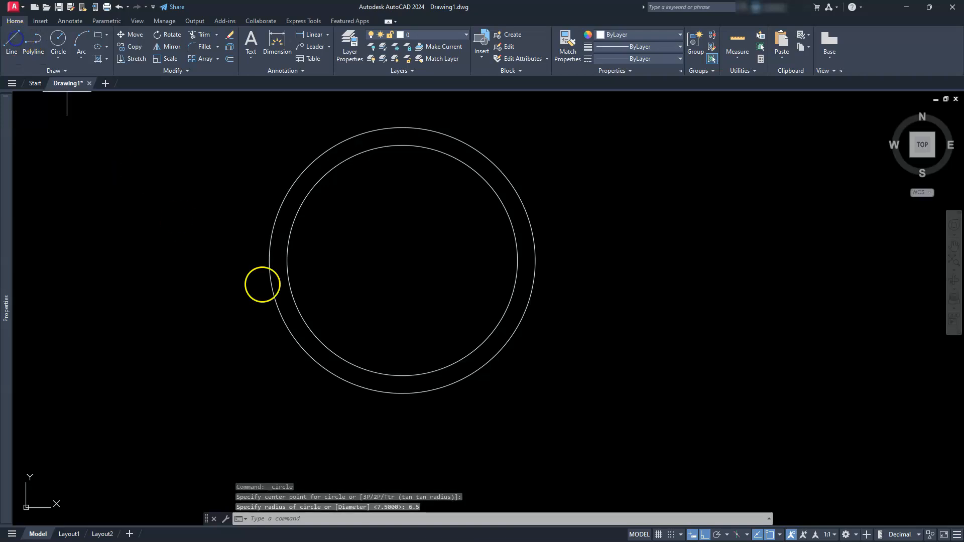
Step: Draw a line from the inner circle's left quadrant 8.5 straight down, continuing 8.5 horizontally to the left
{"action": "type", "text": "l"}
{"action": "key", "text": "Return"}
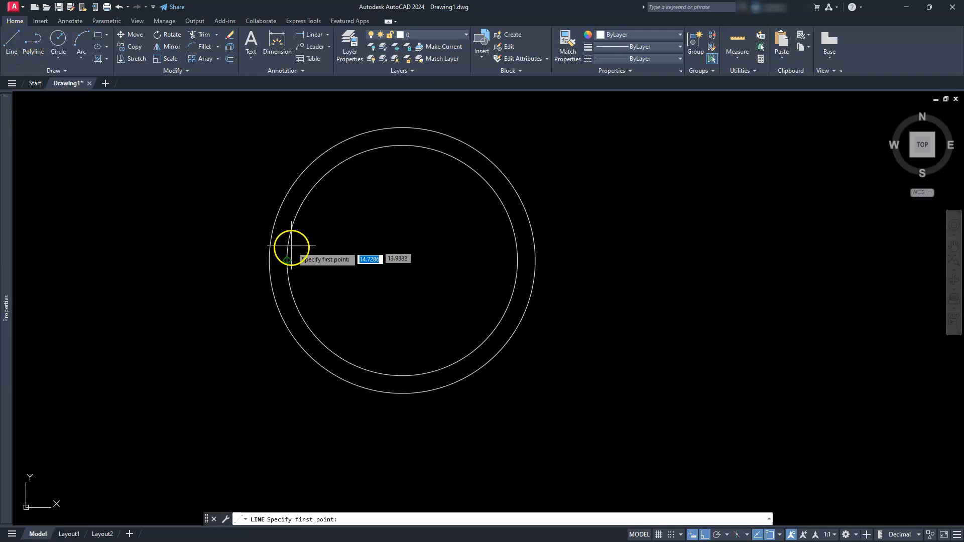
{"action": "left_click", "coordinate": [287, 260]}
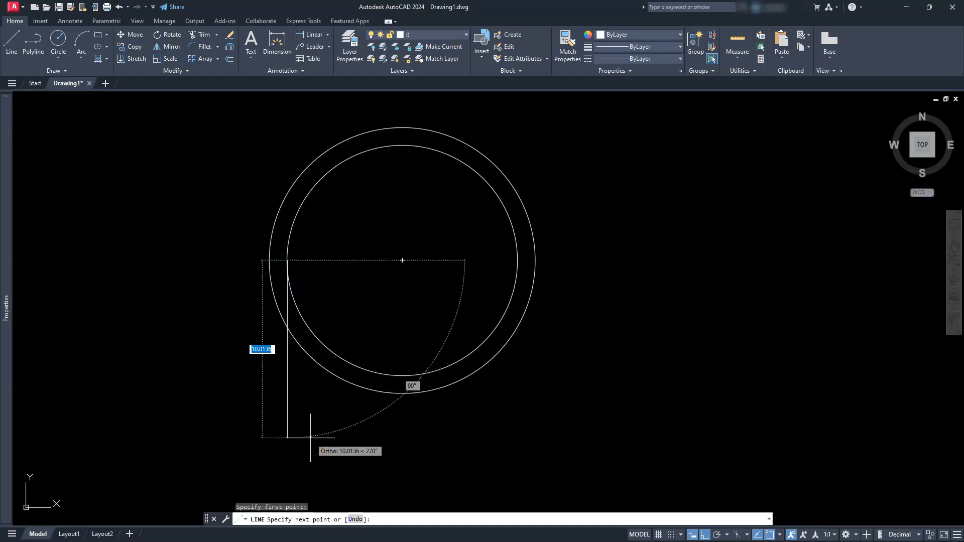
{"action": "type", "text": "8.5"}
{"action": "key", "text": "Return"}
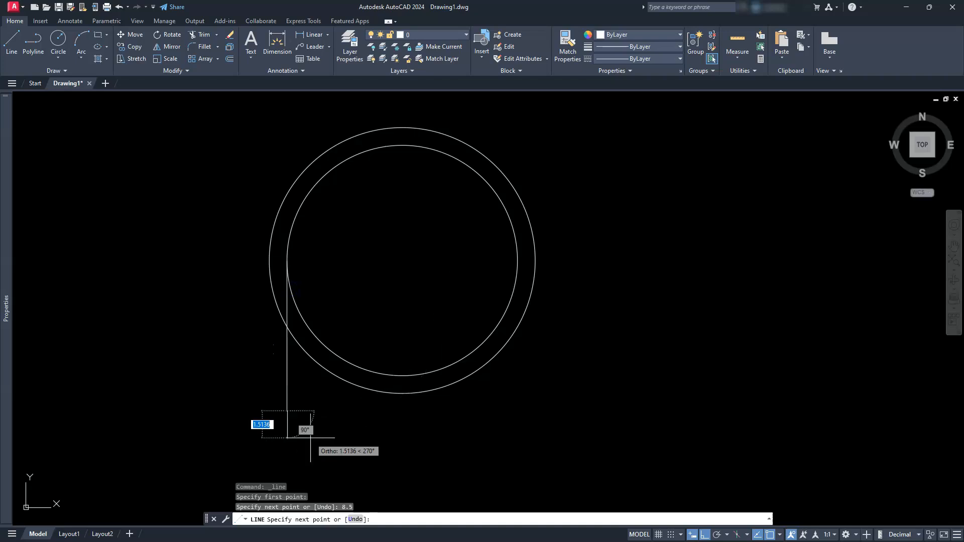
{"action": "type", "text": "8.5"}
{"action": "key", "text": "Return"}
{"action": "key", "text": "Escape"}
{"action": "key", "text": "Escape"}
{"action": "key", "text": "Escape"}
{"action": "key", "text": "Escape"}
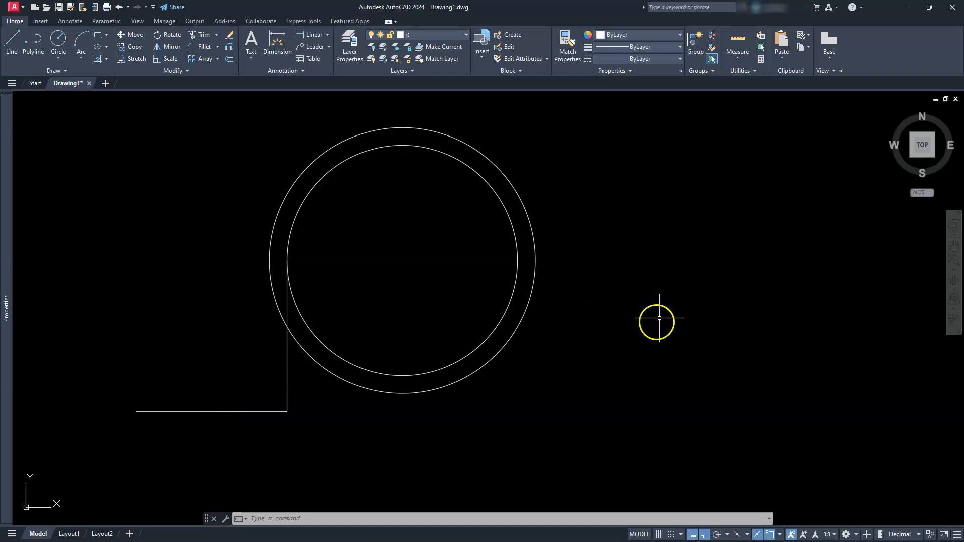
Step: Offset the horizontal line 1 upward and the vertical line 1 to the left
{"action": "mouse_move", "coordinate": [264, 417]}
{"action": "middle_mouse_down"}
{"action": "mouse_move", "coordinate": [441, 387]}
{"action": "mouse_move", "coordinate": [512, 355]}
{"action": "middle_mouse_up"}
{"action": "scroll", "coordinate": [477, 322], "scroll_direction": "up", "scroll_amount": 2}
{"action": "middle_click_drag", "start_coordinate": [478, 322], "coordinate": [478, 391]}
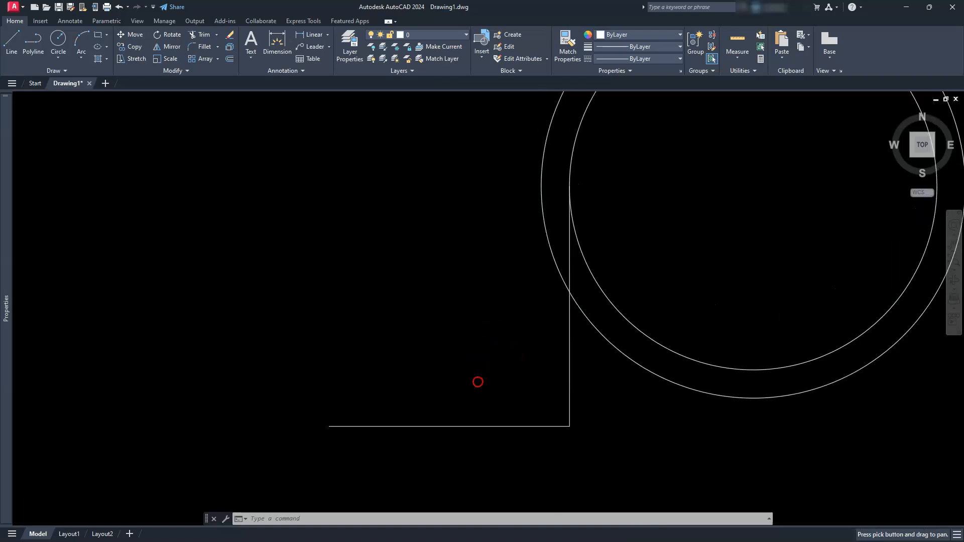
{"action": "left_click", "coordinate": [231, 59]}
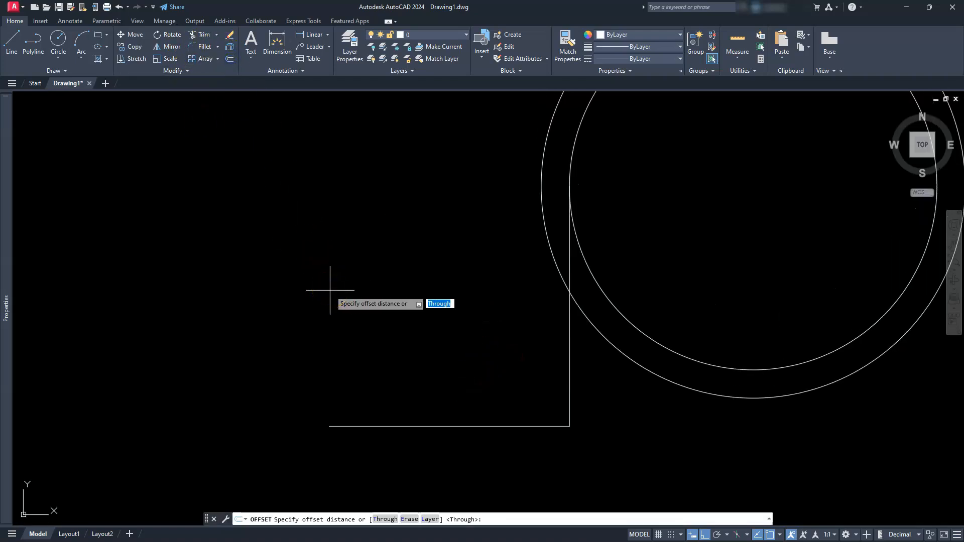
{"action": "type", "text": "1"}
{"action": "key", "text": "Return"}
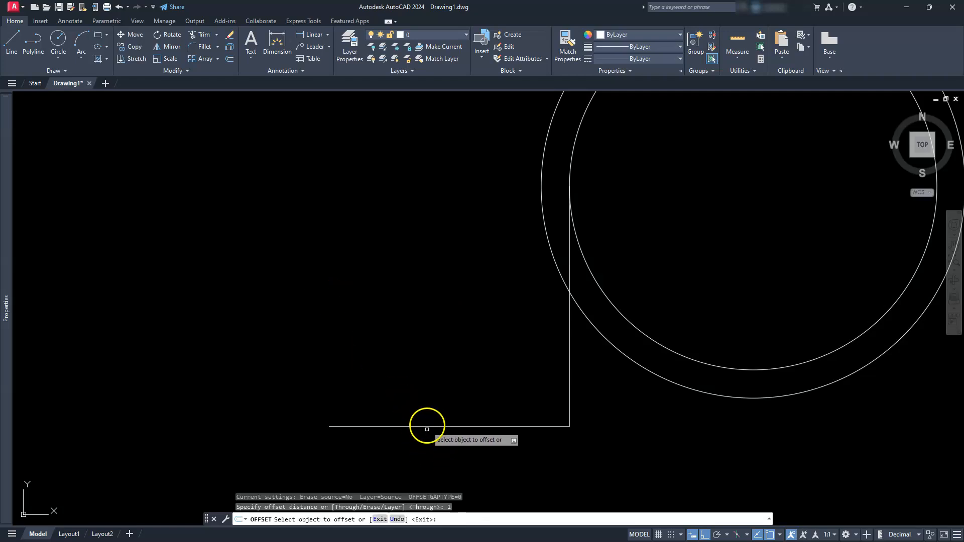
{"action": "left_click", "coordinate": [427, 425]}
{"action": "left_click", "coordinate": [452, 365]}
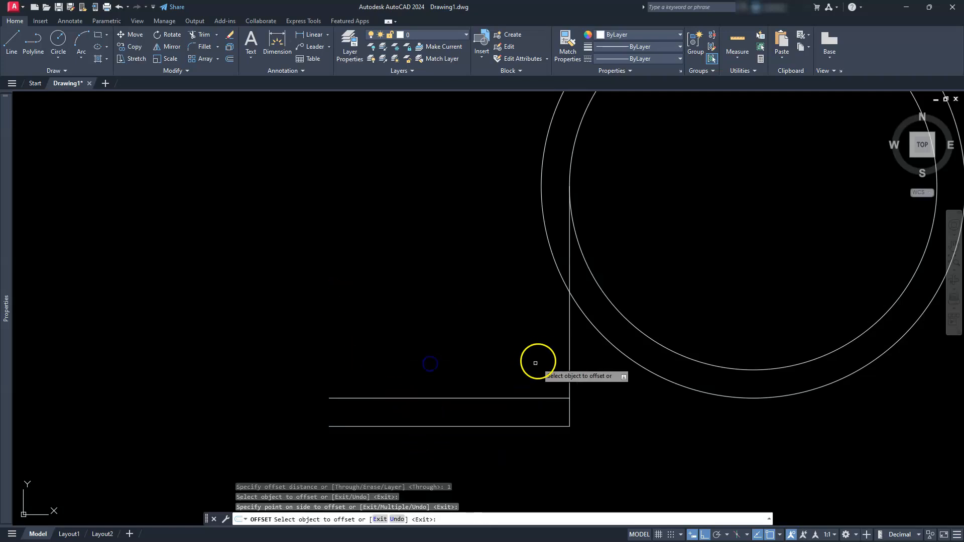
{"action": "left_click", "coordinate": [568, 363]}
{"action": "left_click", "coordinate": [482, 346]}
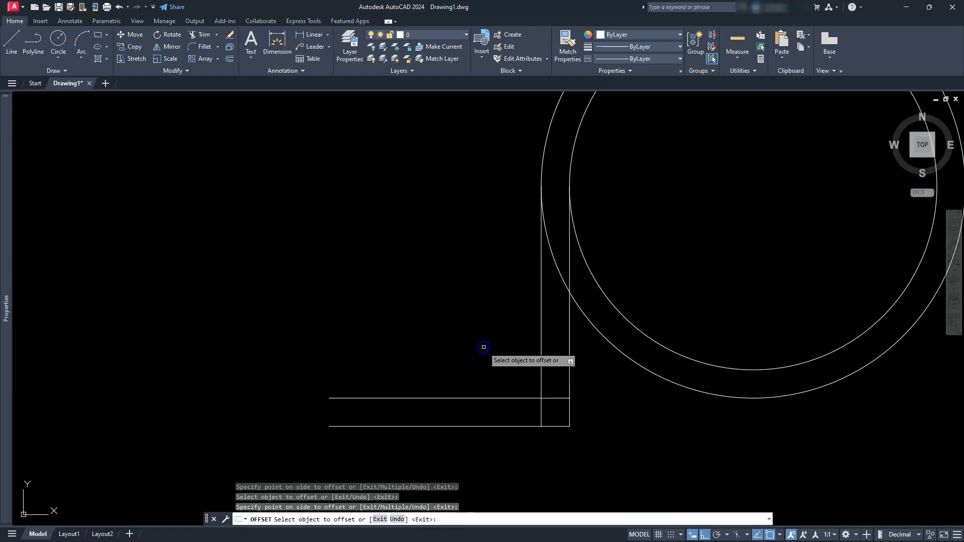
{"action": "key", "text": "Escape"}
{"action": "key", "text": "Escape"}
{"action": "key", "text": "Escape"}
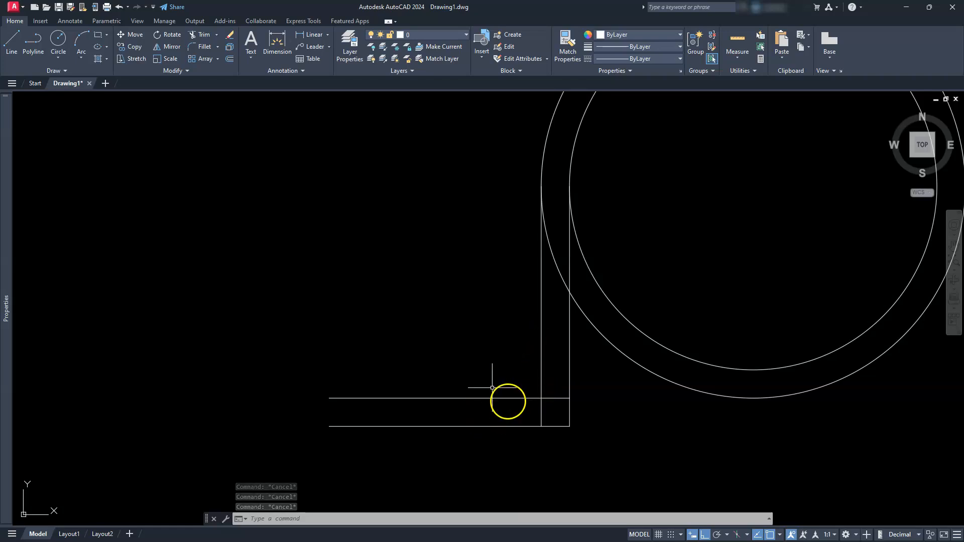
Step: Fillet the corner between the two offset lines, the upper horizontal and the left vertical, with radius 2
{"action": "left_click", "coordinate": [203, 46]}
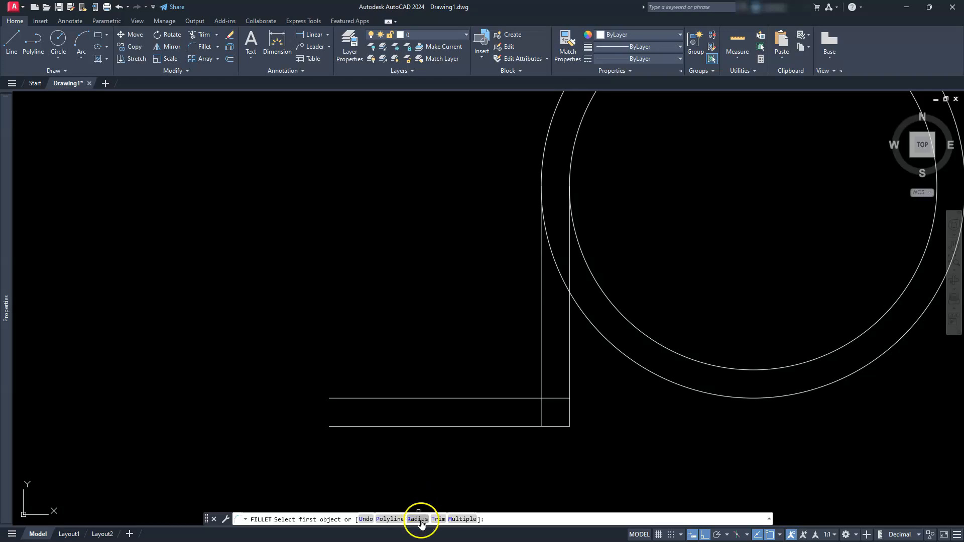
{"action": "left_click", "coordinate": [418, 519]}
{"action": "type", "text": "2"}
{"action": "key", "text": "Return"}
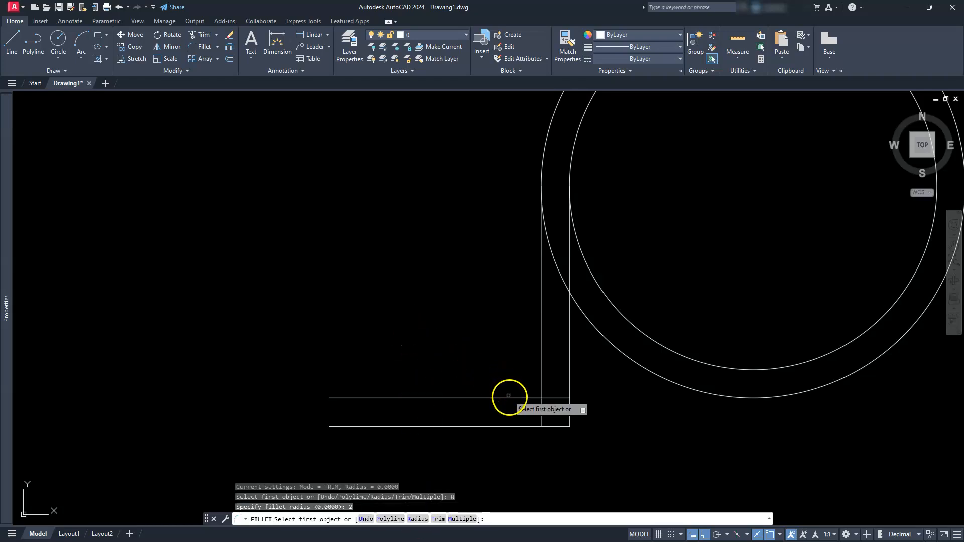
{"action": "left_click", "coordinate": [507, 397]}
{"action": "left_click", "coordinate": [541, 366]}
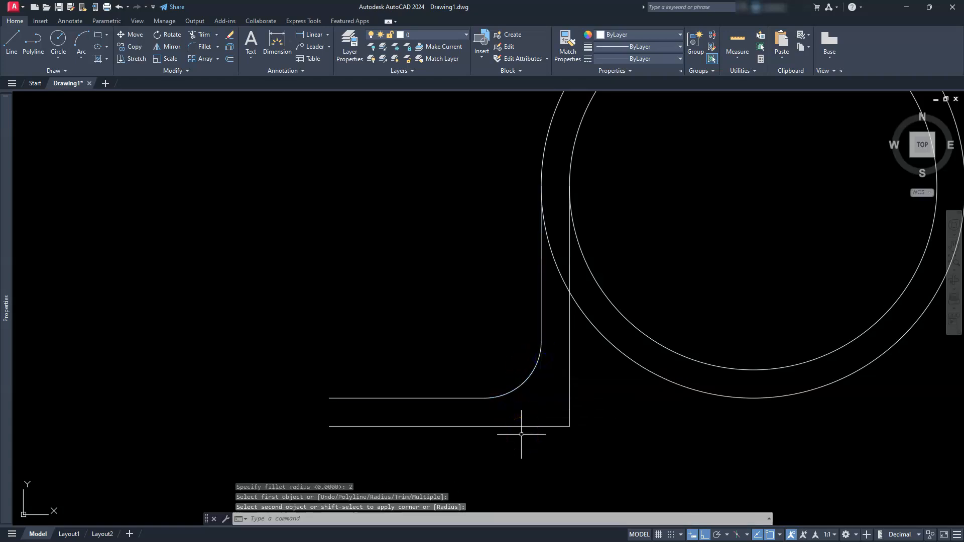
Step: Fillet the outer corner between the lower horizontal line and the right vertical line with radius 2
{"action": "left_click", "coordinate": [203, 46]}
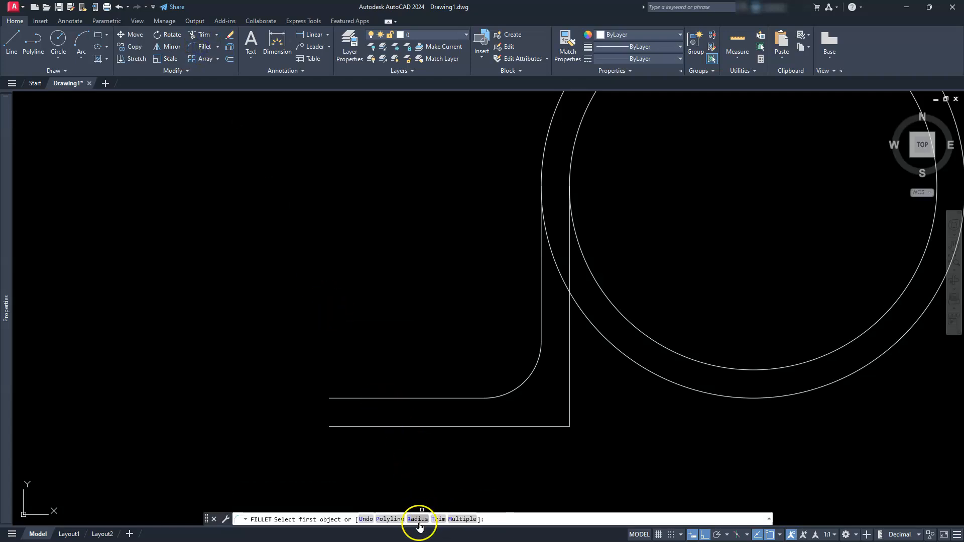
{"action": "left_click", "coordinate": [419, 522]}
{"action": "key", "text": "Return"}
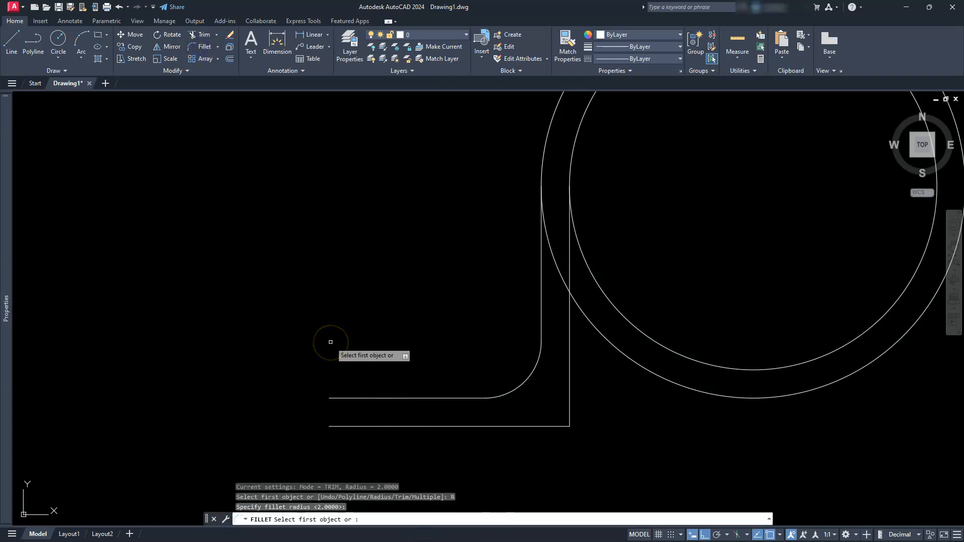
{"action": "left_click", "coordinate": [522, 426]}
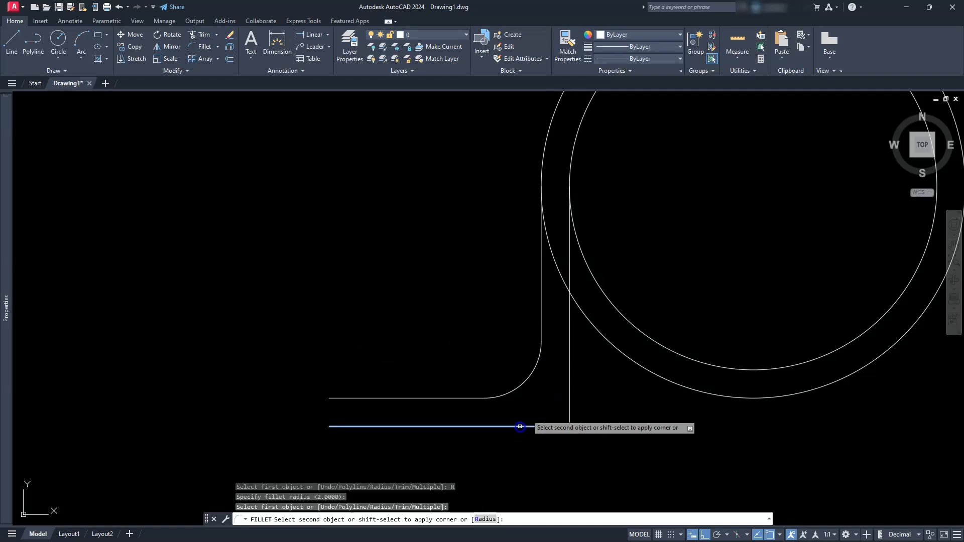
{"action": "left_click", "coordinate": [570, 377]}
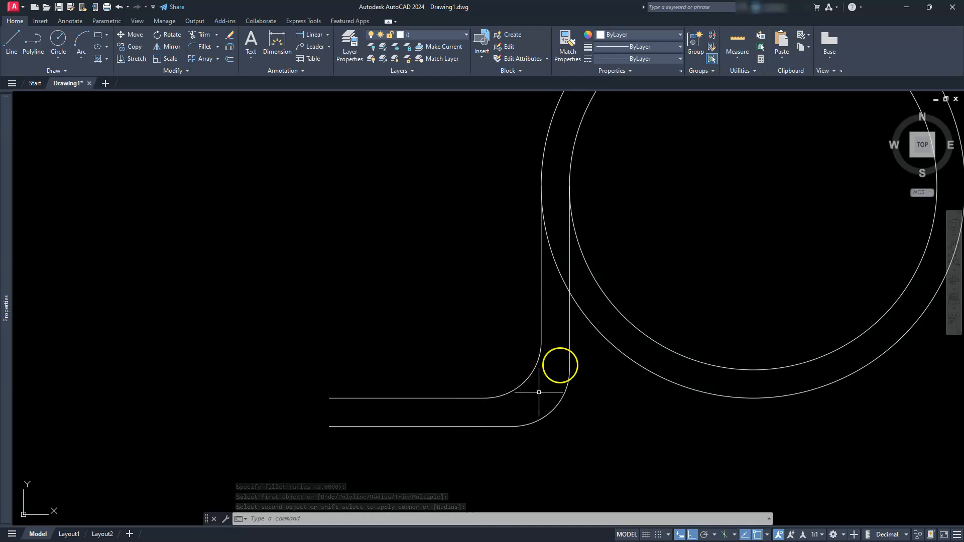
Step: Delete the outer corner's fillet arc and replace it by offsetting the inner fillet arc 1 outward
{"action": "left_click", "coordinate": [559, 402]}
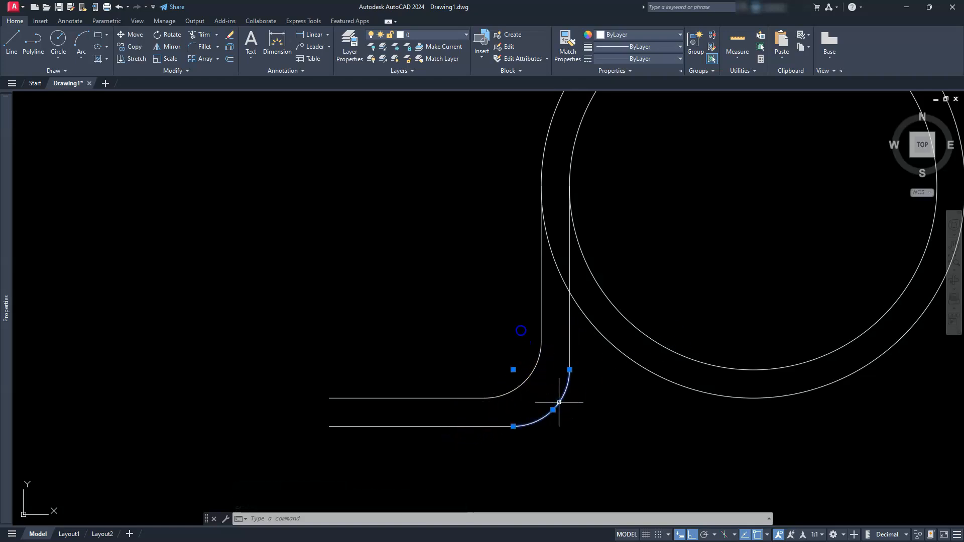
{"action": "key", "text": "Delete"}
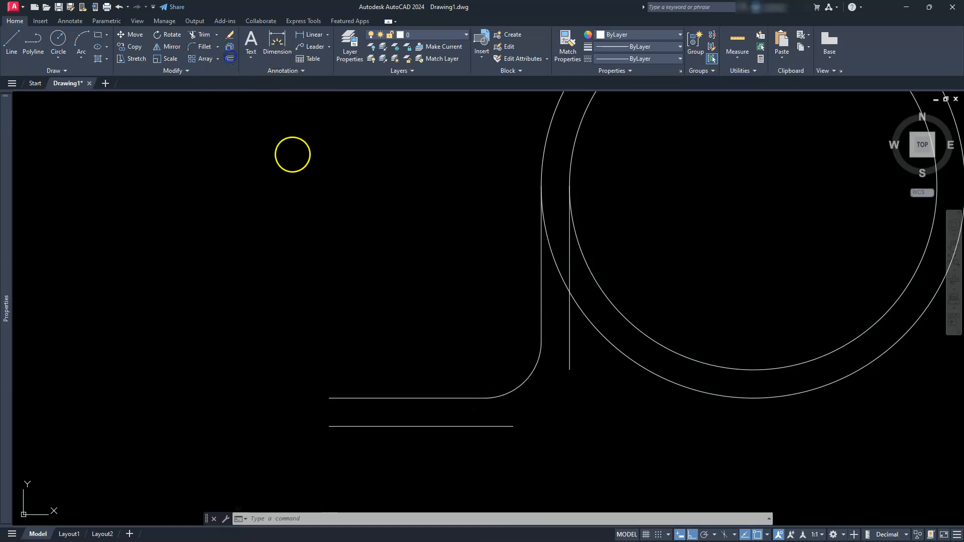
{"action": "left_click", "coordinate": [229, 59]}
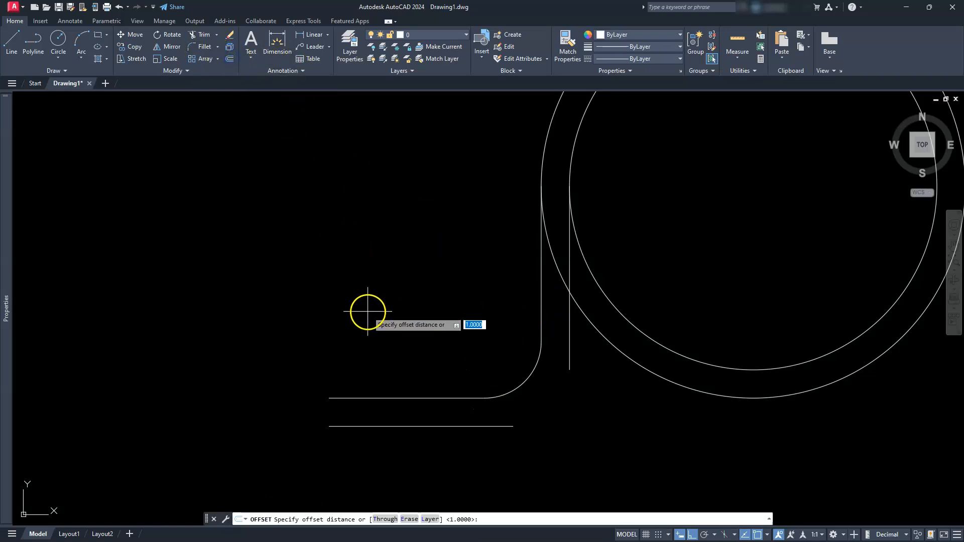
{"action": "type", "text": "1"}
{"action": "key", "text": "Return"}
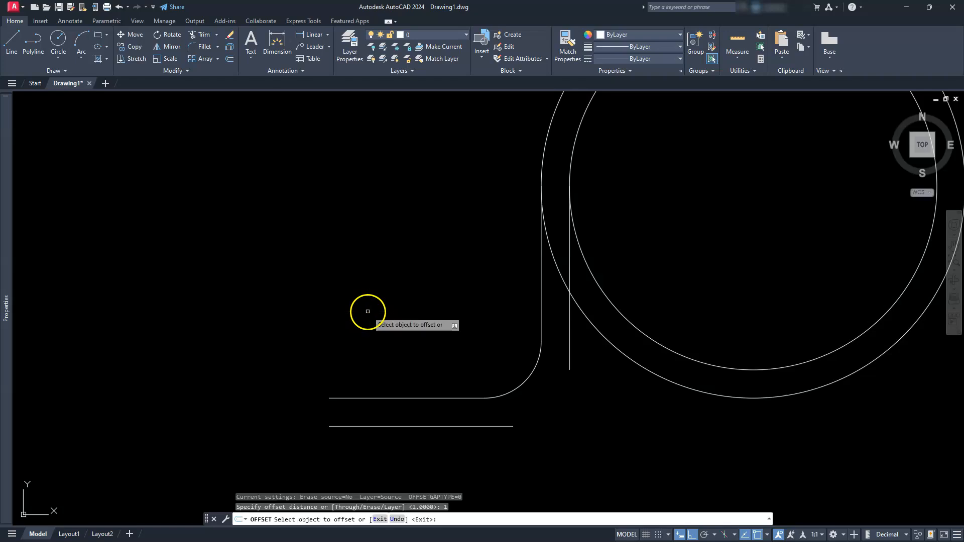
{"action": "left_click", "coordinate": [527, 379]}
{"action": "left_click", "coordinate": [569, 417]}
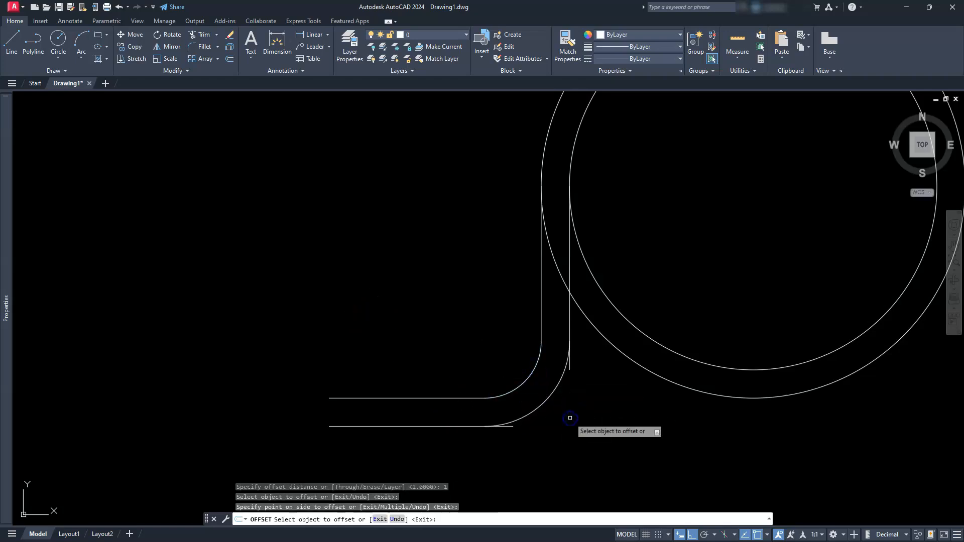
Step: Delete the offset arc at the outer corner of the left foot's bend
{"action": "key", "text": "Escape"}
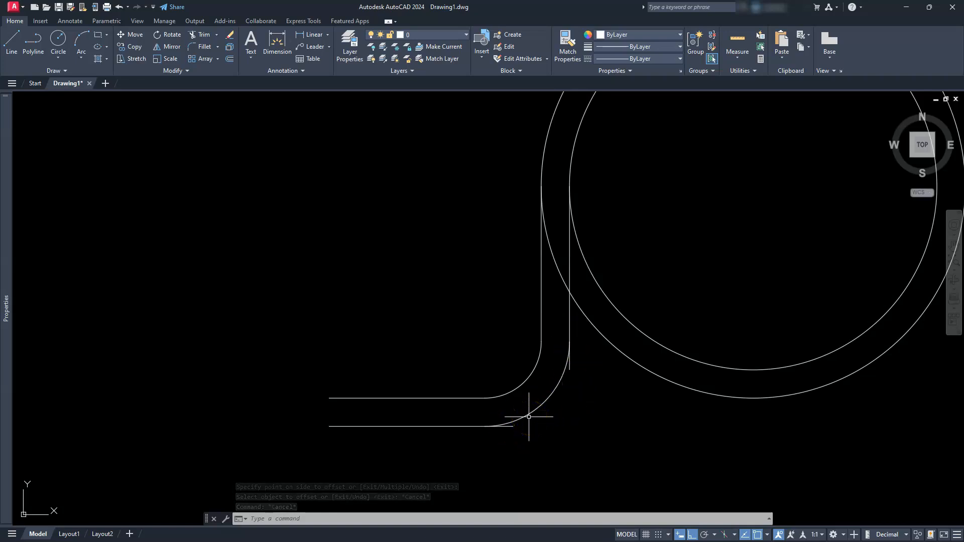
{"action": "left_click", "coordinate": [513, 419]}
{"action": "left_click", "coordinate": [513, 420]}
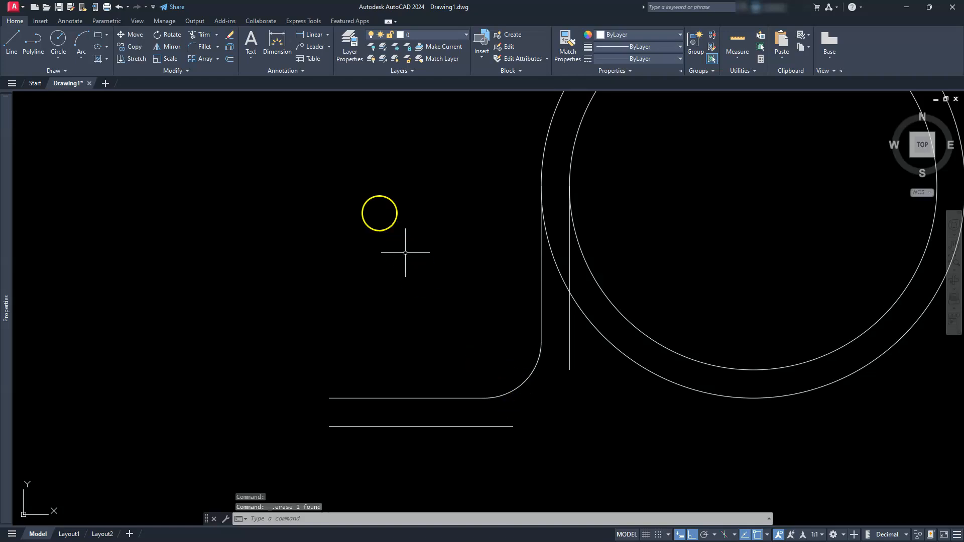
Step: Fillet the outer corner between the lower horizontal line and the right vertical line with radius 3
{"action": "left_click", "coordinate": [202, 47]}
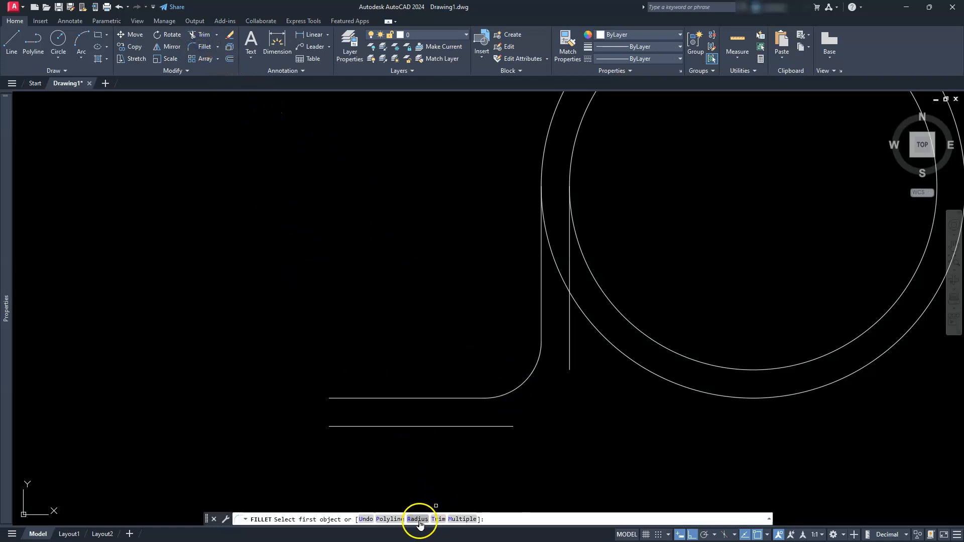
{"action": "left_click", "coordinate": [417, 518]}
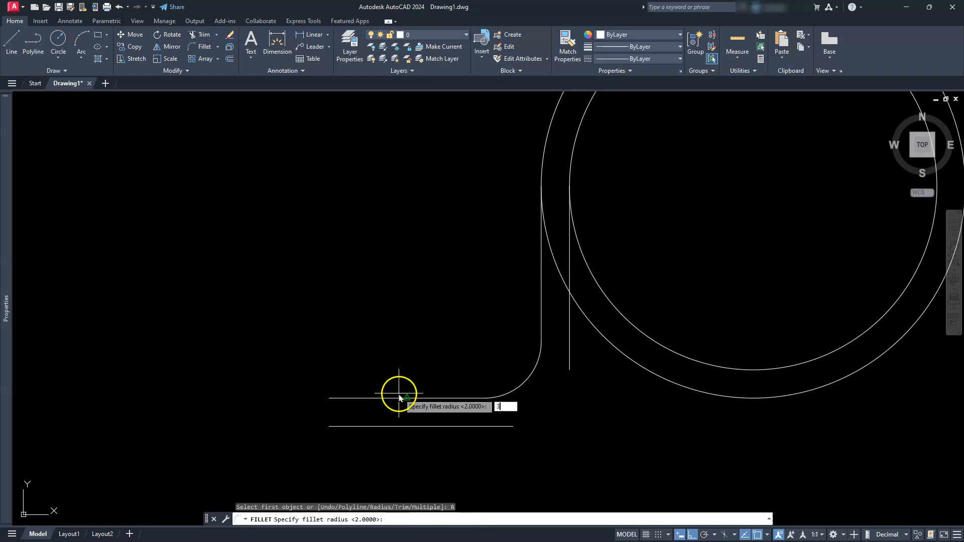
{"action": "key", "text": "Return"}
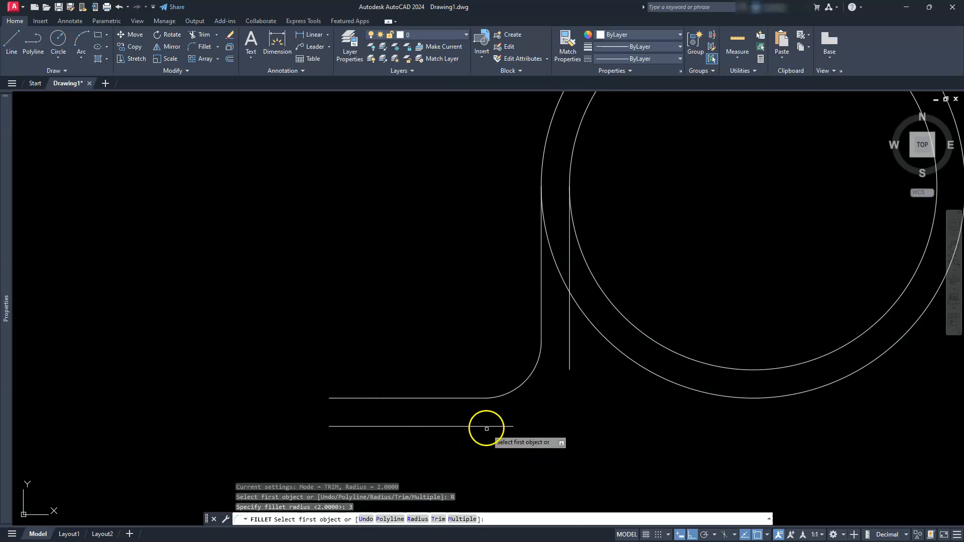
{"action": "left_click", "coordinate": [486, 428]}
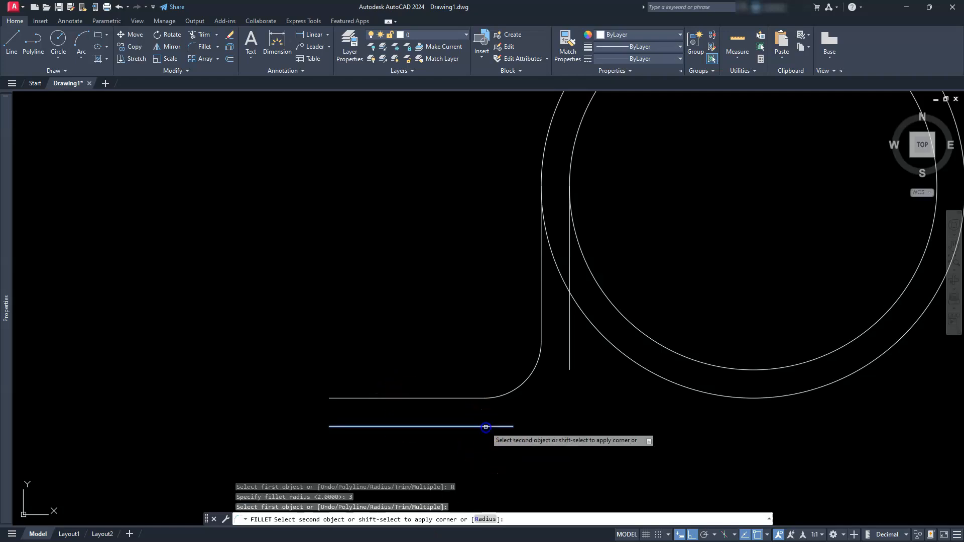
{"action": "left_click", "coordinate": [570, 345]}
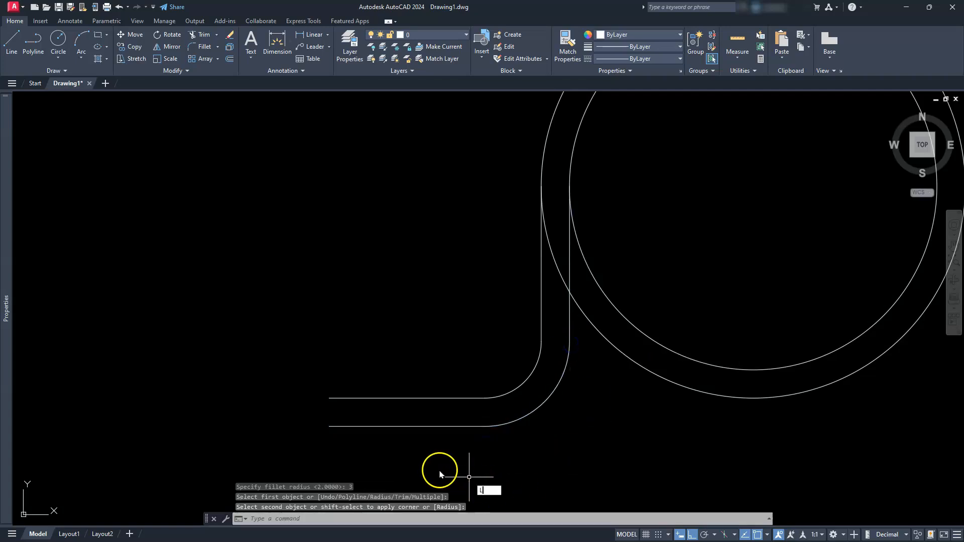
Step: Close the left foot's open end with a vertical line between the two horizontal lines' endpoints
{"action": "key", "text": "Return"}
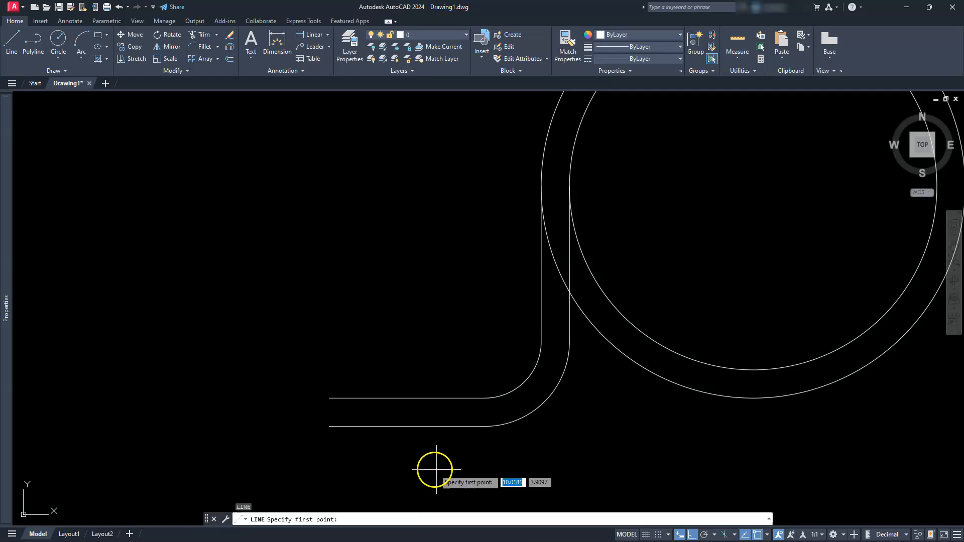
{"action": "left_click", "coordinate": [330, 426]}
{"action": "left_click", "coordinate": [333, 400]}
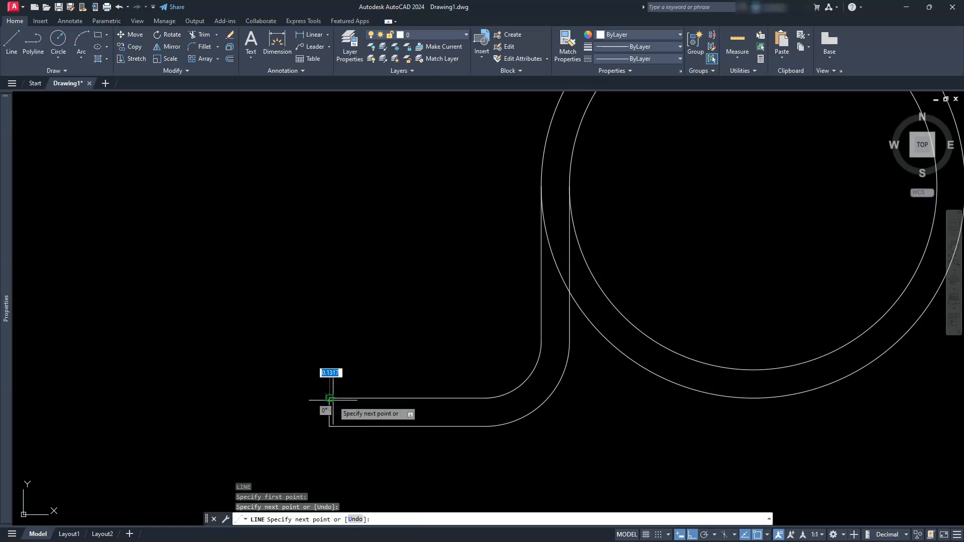
{"action": "key", "text": "Escape"}
{"action": "key", "text": "Escape"}
{"action": "key", "text": "Escape"}
Step: Mirror the whole left leg and foot about the circles' vertical centre axis, keeping the source objects
{"action": "scroll", "coordinate": [372, 378], "scroll_direction": "down", "scroll_amount": 2}
{"action": "middle_click_drag", "start_coordinate": [556, 373], "coordinate": [476, 374]}
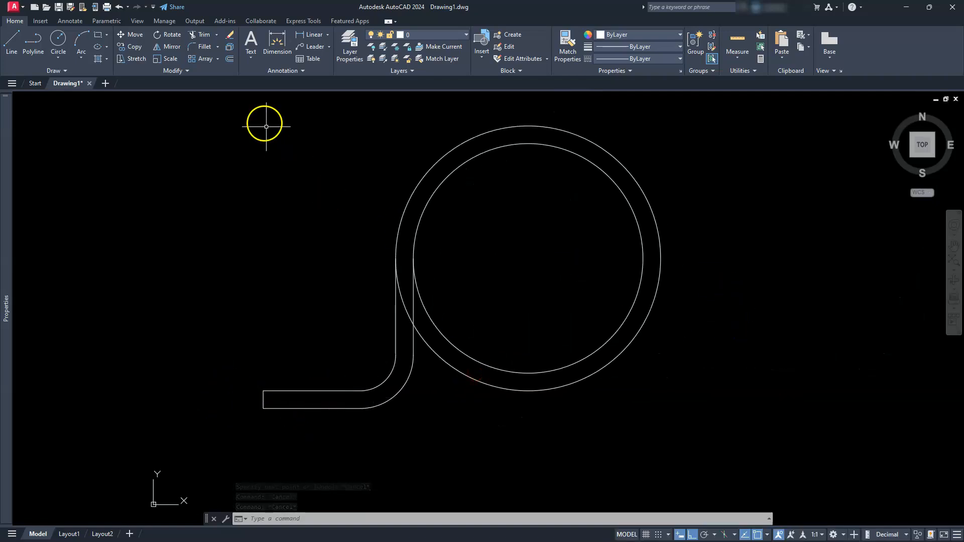
{"action": "left_click", "coordinate": [172, 49]}
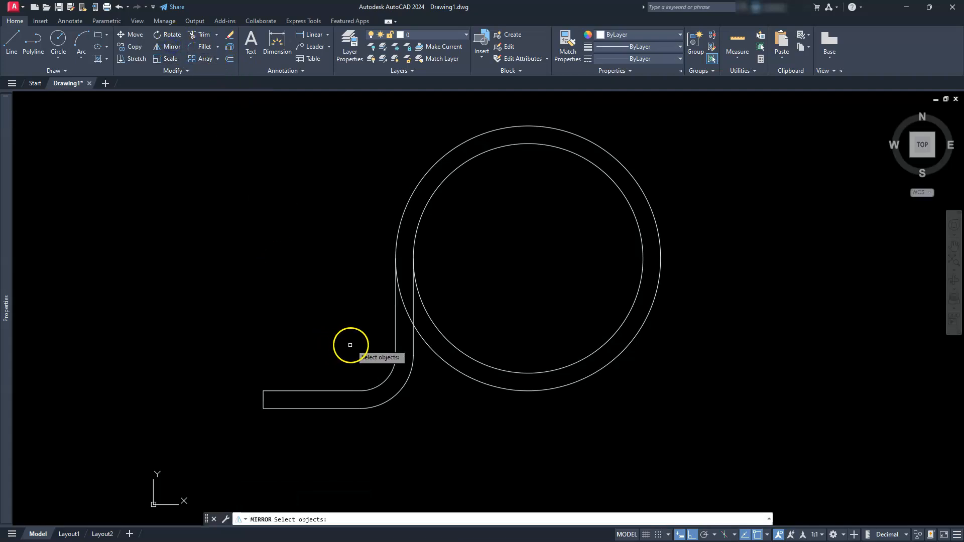
{"action": "left_click", "coordinate": [417, 346]}
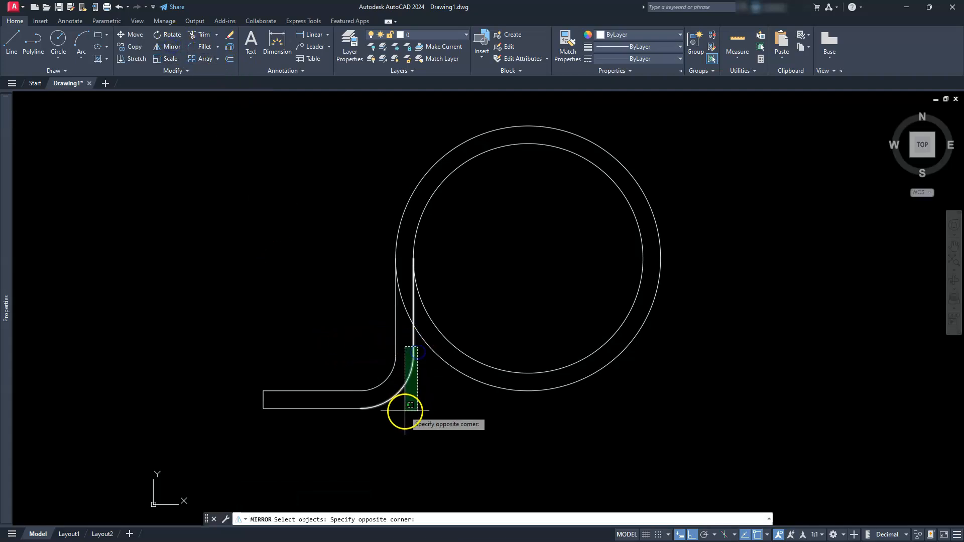
{"action": "left_click", "coordinate": [245, 430]}
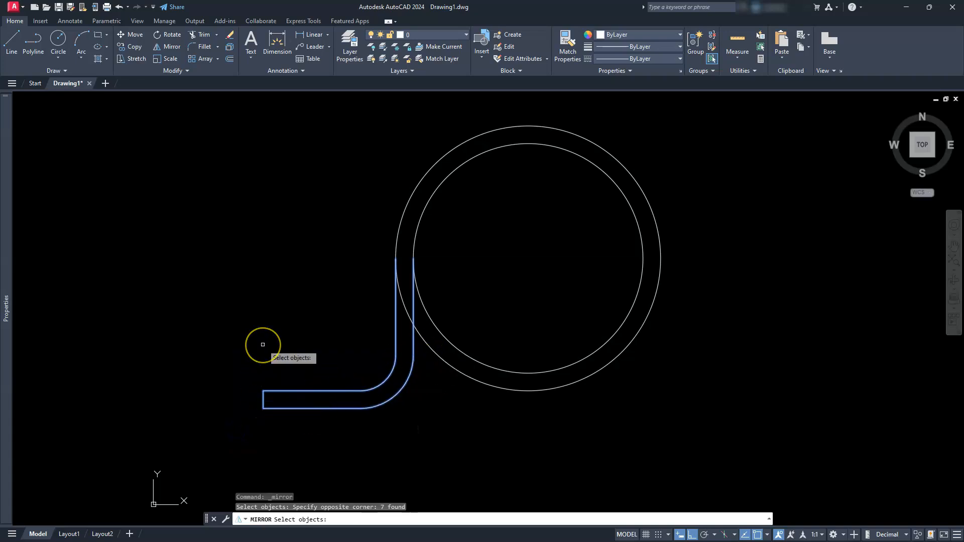
{"action": "key", "text": "Return"}
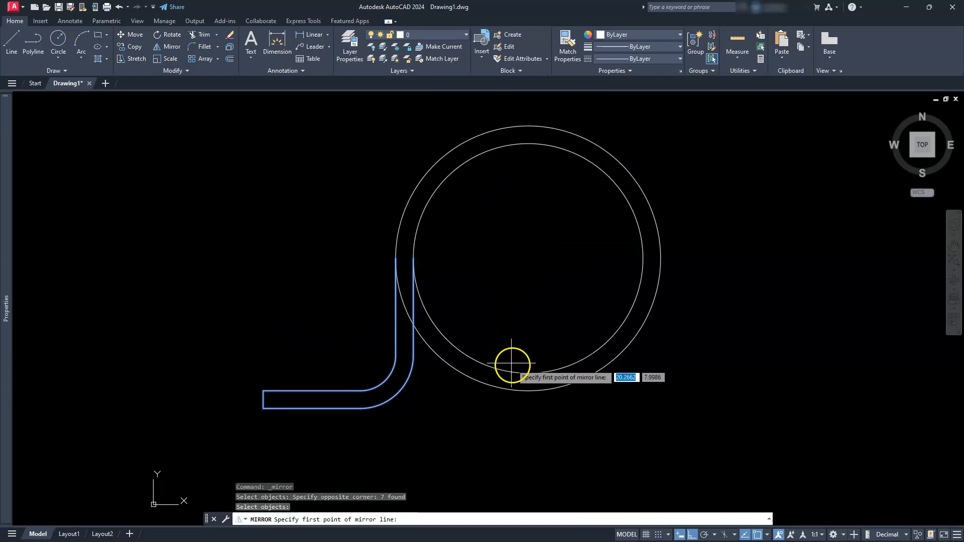
{"action": "left_click", "coordinate": [528, 373]}
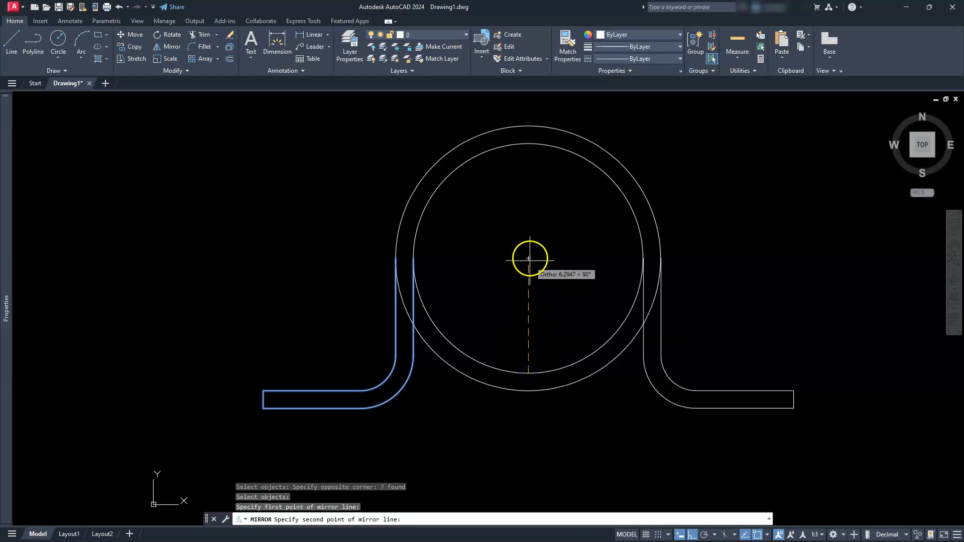
{"action": "left_click", "coordinate": [528, 258]}
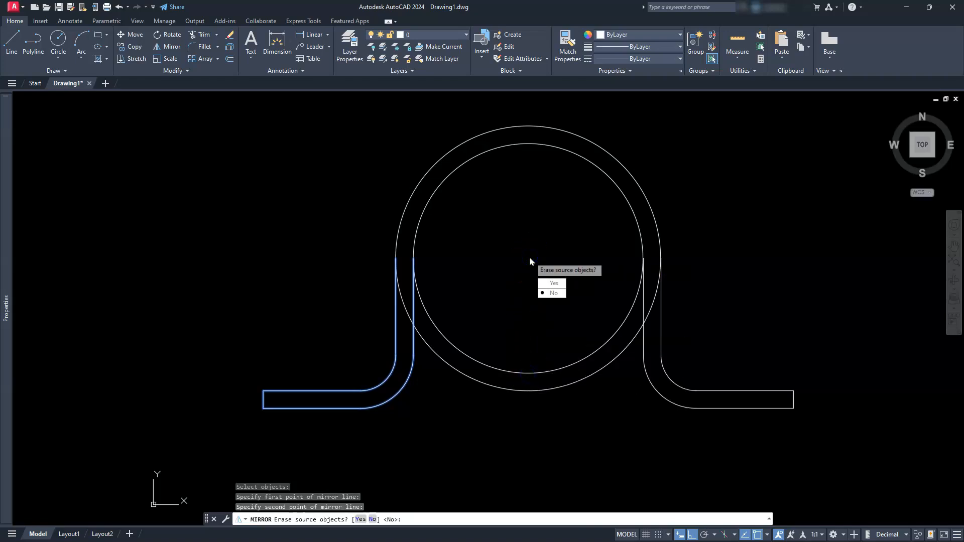
{"action": "key", "text": "Return"}
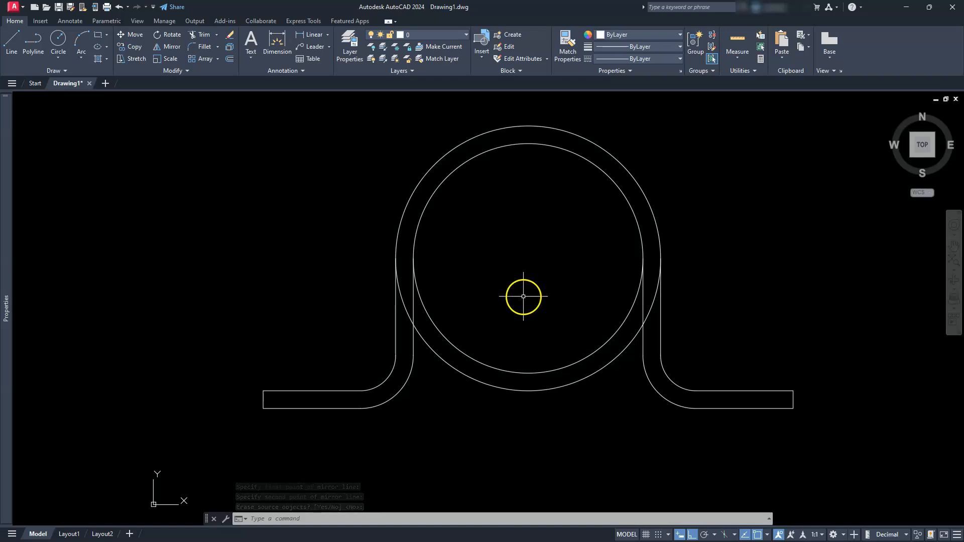
Step: Trim away the lower portions of both circles between the two legs, leaving only the upper arcs
{"action": "left_click", "coordinate": [203, 35]}
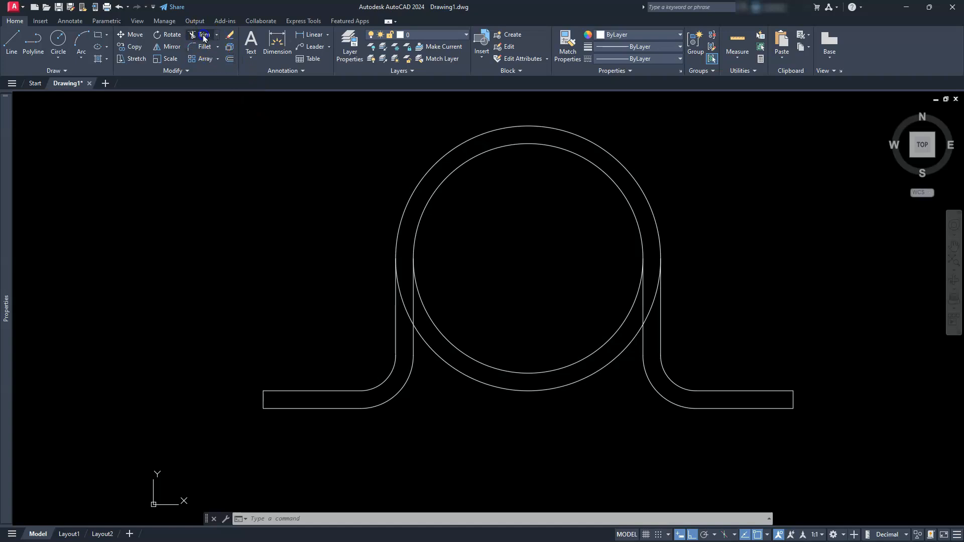
{"action": "left_click", "coordinate": [407, 313]}
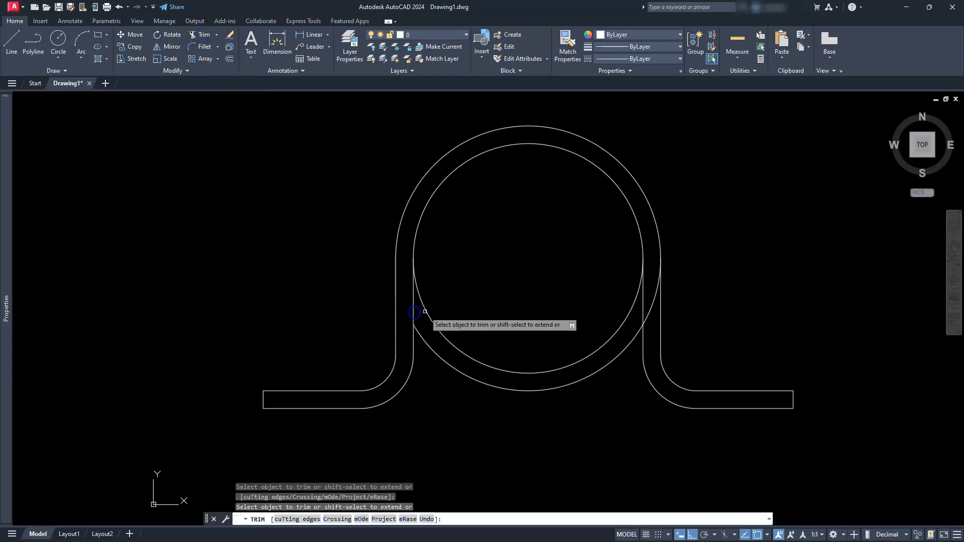
{"action": "left_click", "coordinate": [426, 336]}
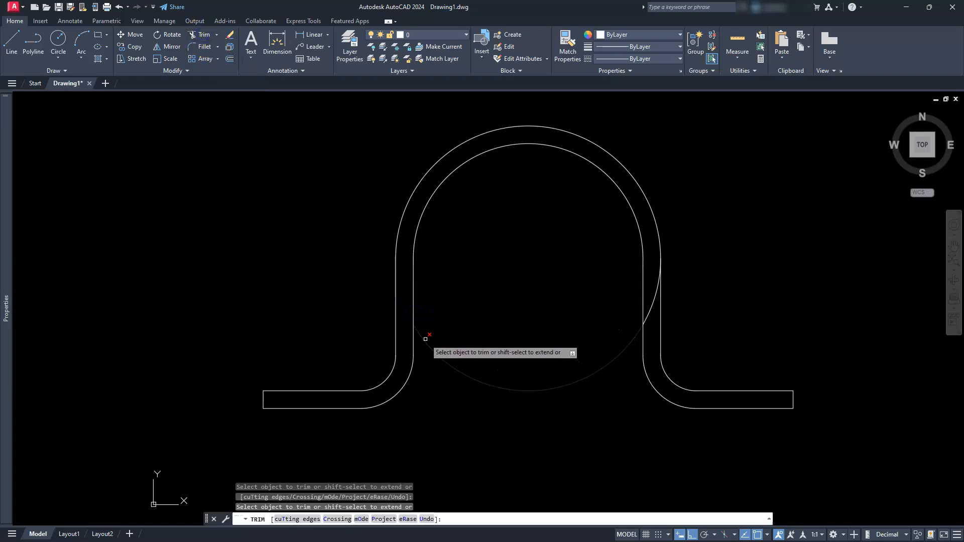
{"action": "left_click", "coordinate": [648, 310]}
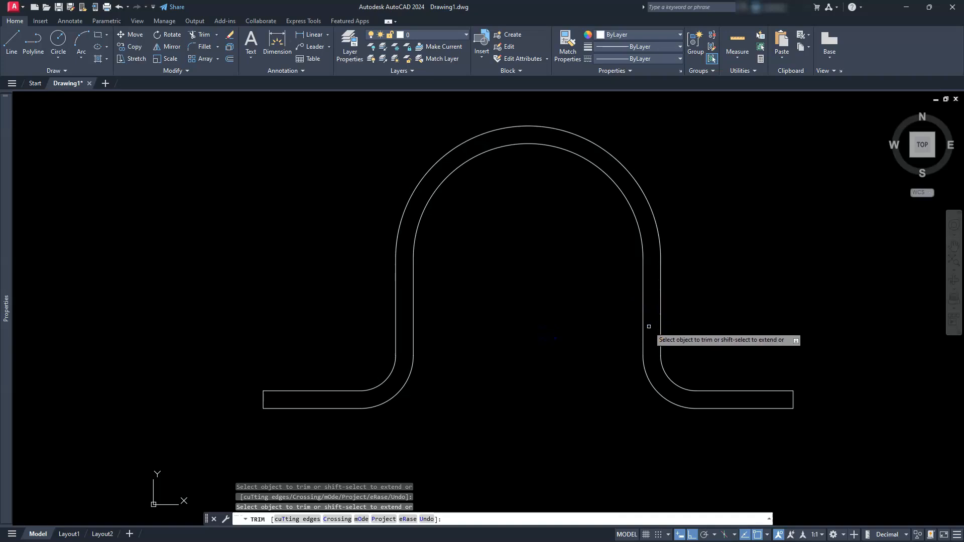
{"action": "key", "text": "Escape"}
{"action": "key", "text": "Escape"}
{"action": "key", "text": "Escape"}
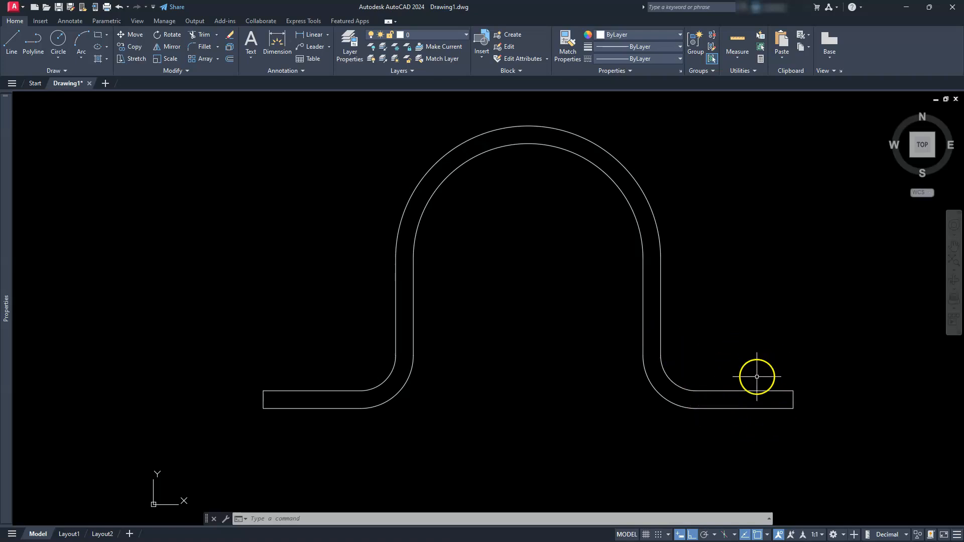
Step: Draw vertical construction lines through the left foot's end, the start of its bend, and the left leg's outer edge
{"action": "scroll", "coordinate": [457, 329], "scroll_direction": "down", "scroll_amount": 4}
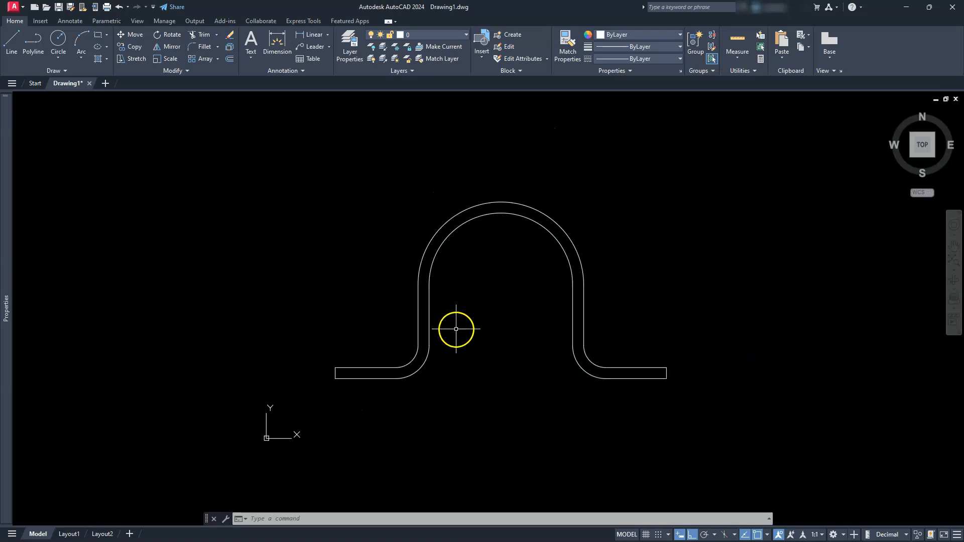
{"action": "middle_click_drag", "start_coordinate": [454, 314], "coordinate": [478, 380]}
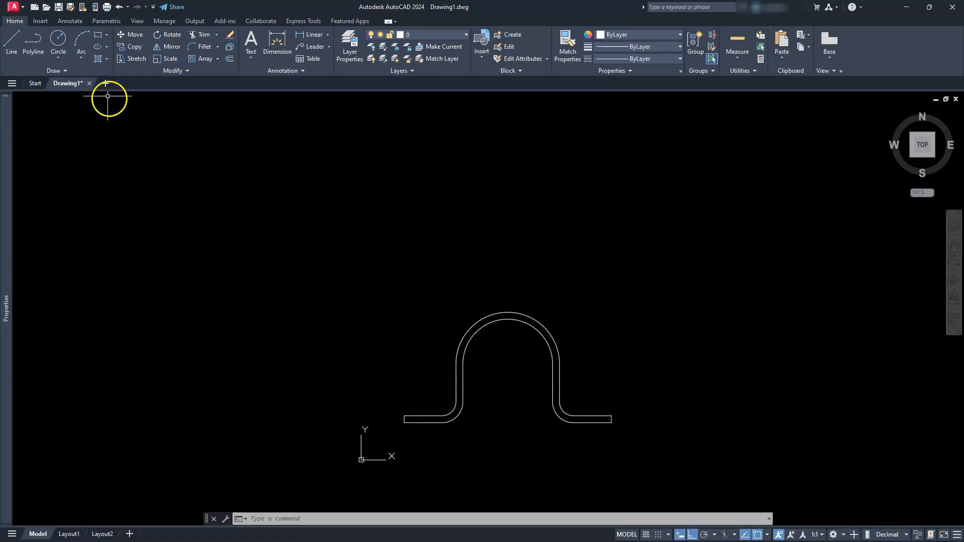
{"action": "left_click", "coordinate": [60, 71]}
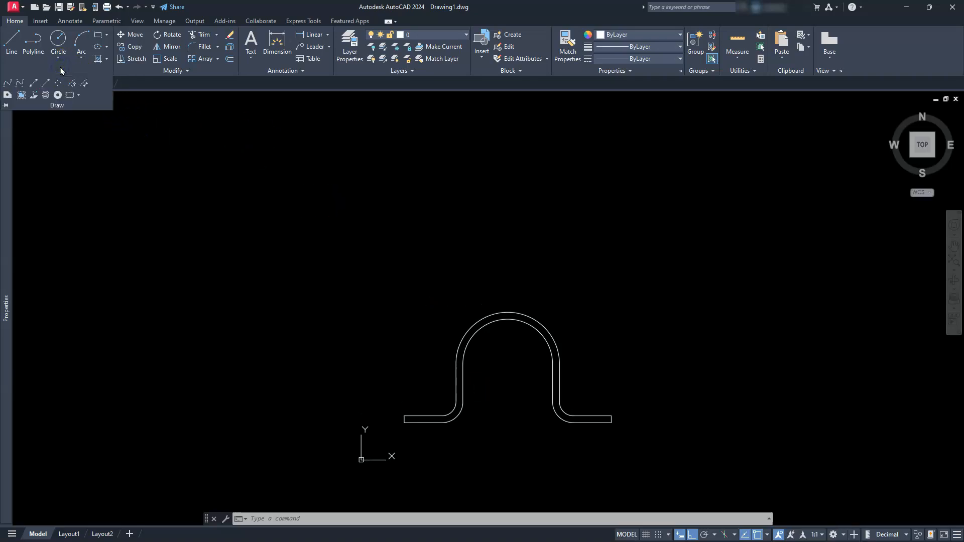
{"action": "left_click", "coordinate": [35, 84]}
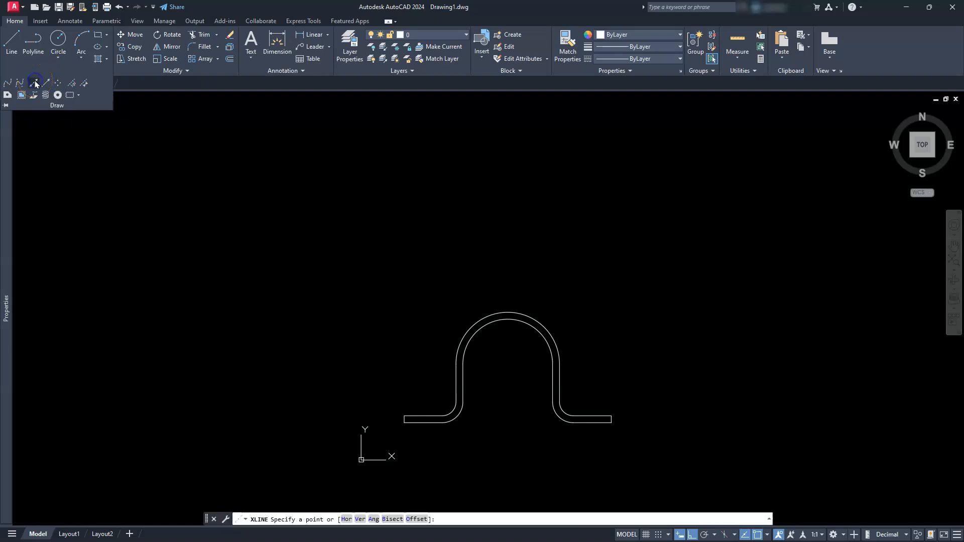
{"action": "left_click", "coordinate": [360, 519]}
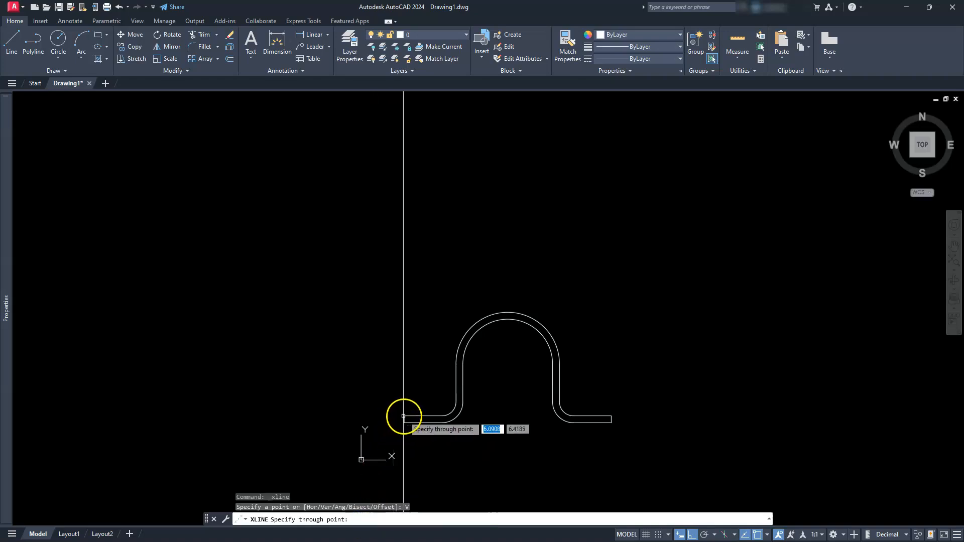
{"action": "left_click", "coordinate": [403, 416]}
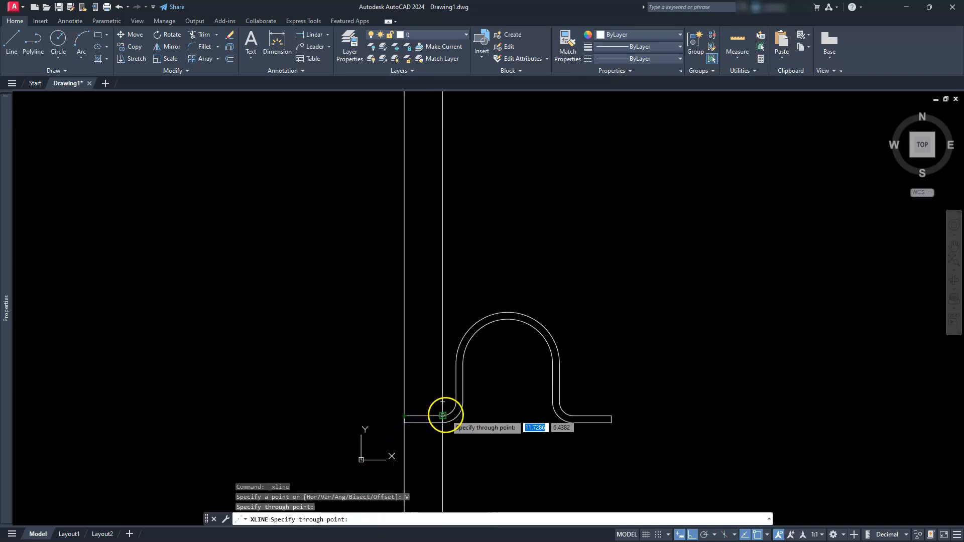
{"action": "left_click", "coordinate": [442, 415]}
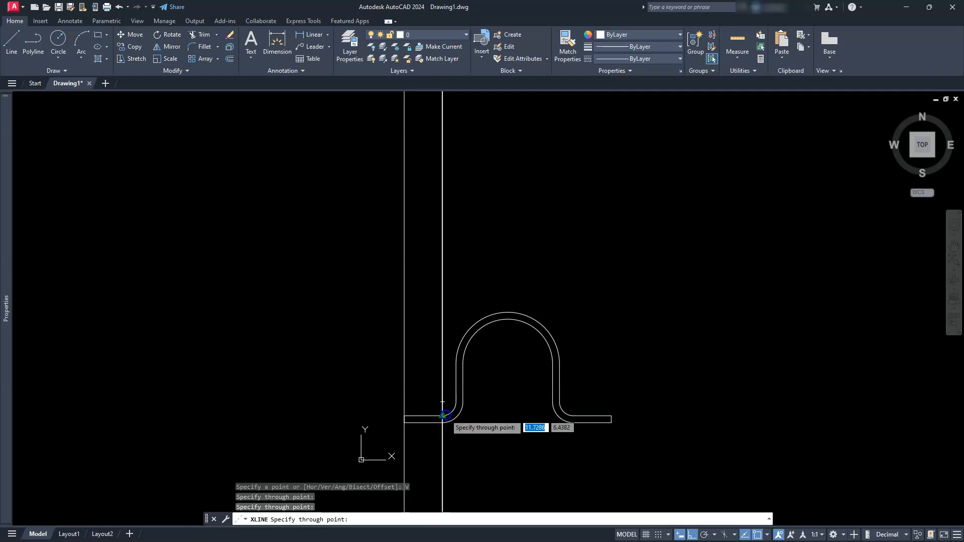
{"action": "left_click", "coordinate": [455, 362]}
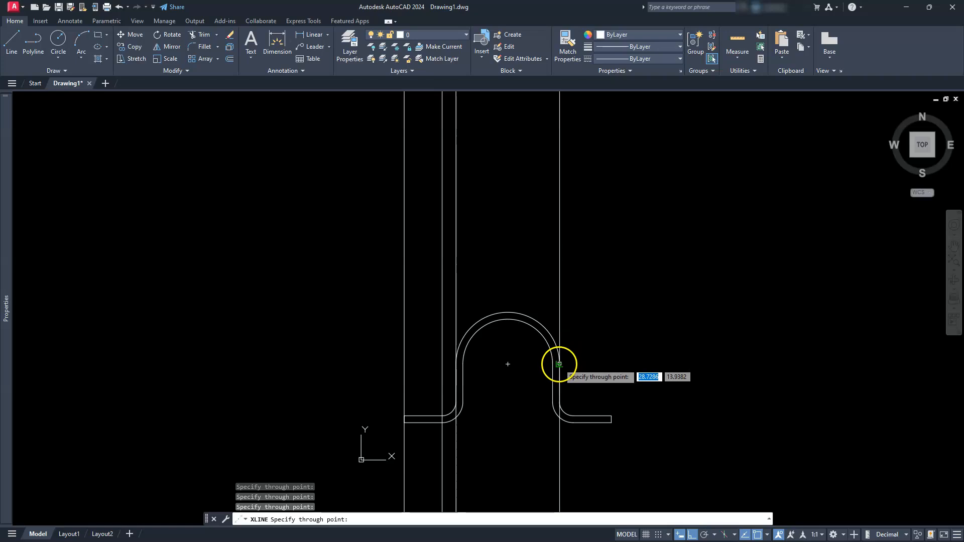
Step: Add vertical construction lines through the right leg's outer edge, the right foot's end, its bend start, and both legs' inner edges
{"action": "left_click", "coordinate": [559, 363]}
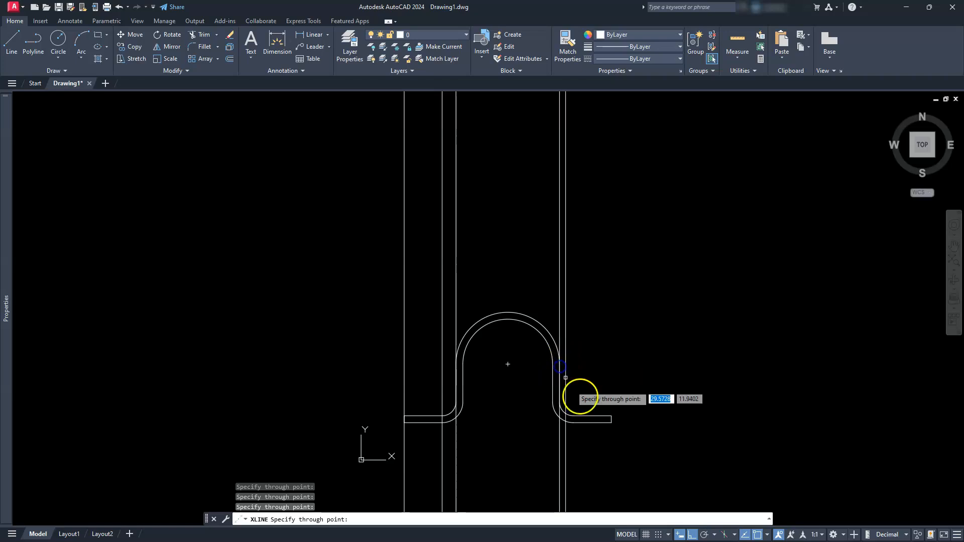
{"action": "left_click", "coordinate": [611, 416]}
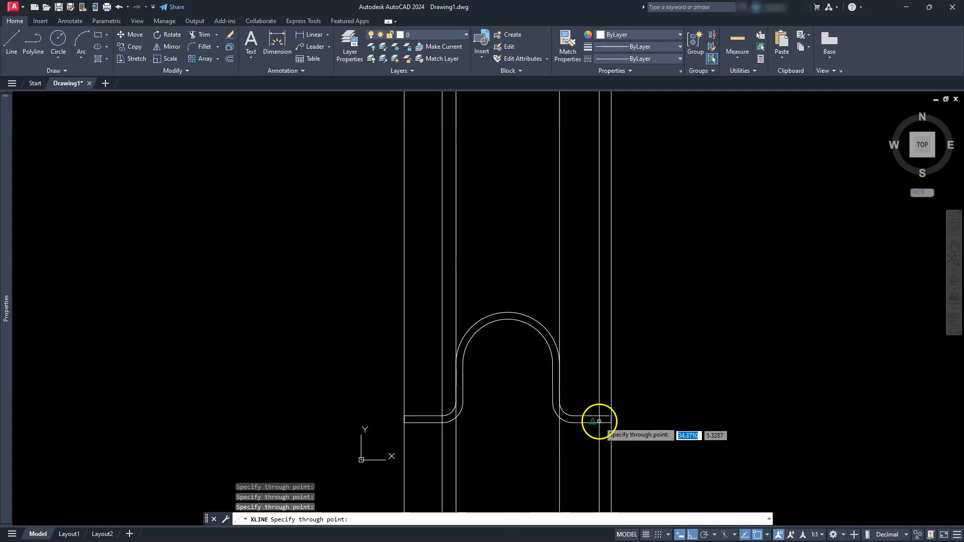
{"action": "left_click", "coordinate": [573, 416]}
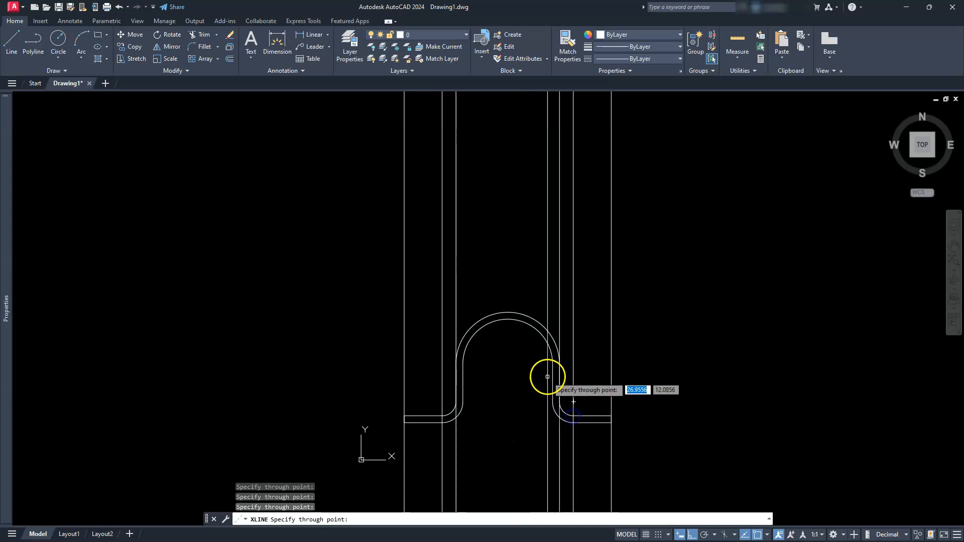
{"action": "left_click", "coordinate": [551, 358]}
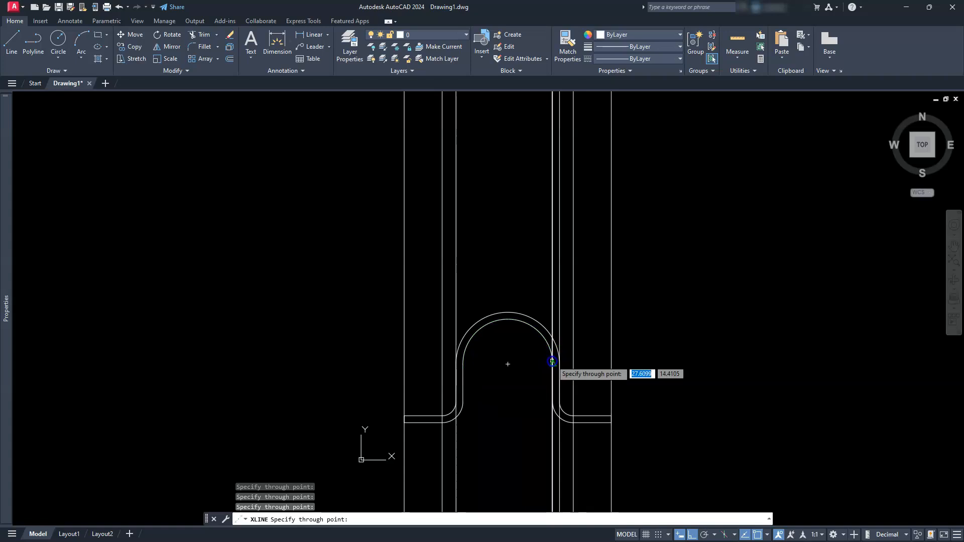
{"action": "left_click", "coordinate": [460, 361]}
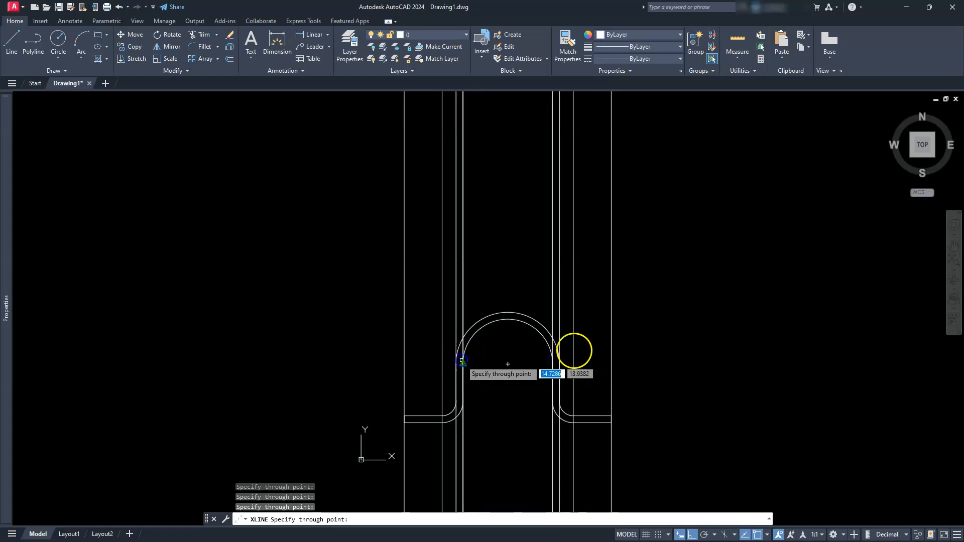
Step: Draw a horizontal line across all the vertical construction lines, above the front-view arch and extending past both outermost lines
{"action": "key", "text": "Escape"}
{"action": "key", "text": "Escape"}
{"action": "key", "text": "Escape"}
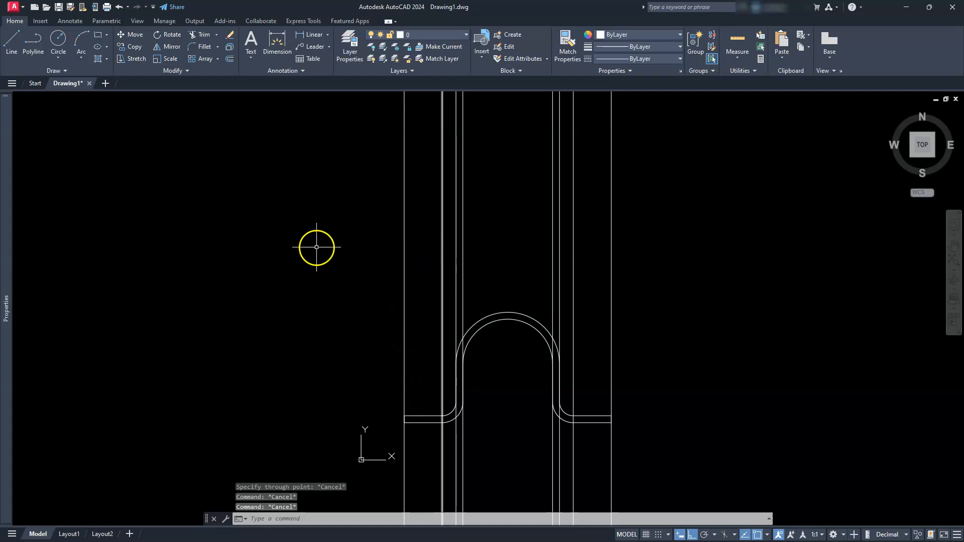
{"action": "left_click", "coordinate": [15, 38]}
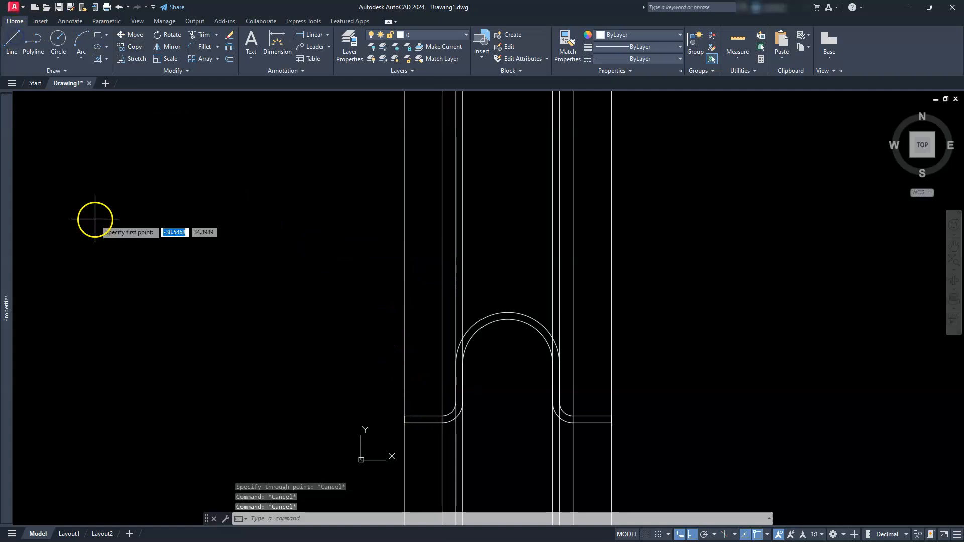
{"action": "mouse_move", "coordinate": [359, 218]}
{"action": "middle_mouse_down"}
{"action": "mouse_move", "coordinate": [357, 254]}
{"action": "mouse_move", "coordinate": [325, 282]}
{"action": "mouse_move", "coordinate": [343, 302]}
{"action": "middle_mouse_up"}
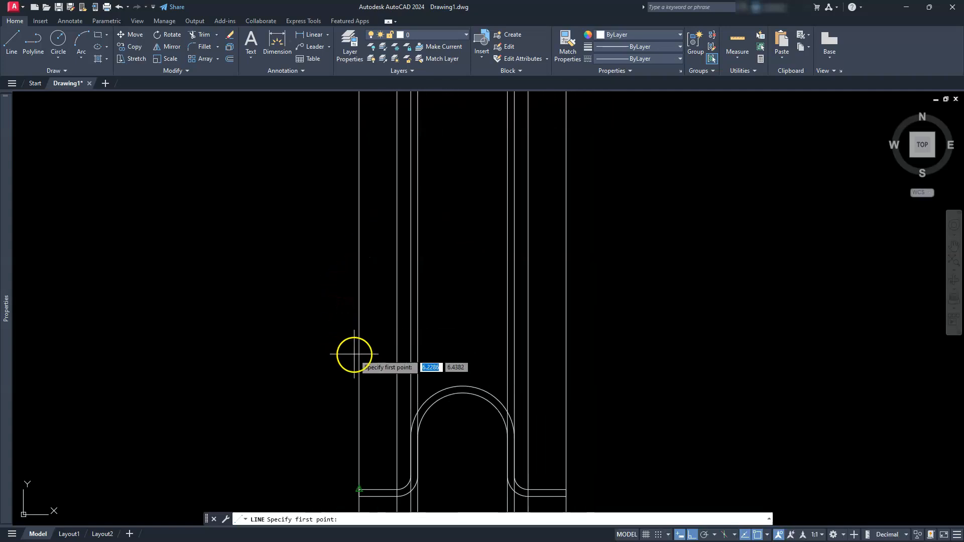
{"action": "left_click", "coordinate": [343, 286]}
{"action": "left_click", "coordinate": [600, 291]}
{"action": "key", "text": "Escape"}
{"action": "key", "text": "Escape"}
{"action": "key", "text": "Escape"}
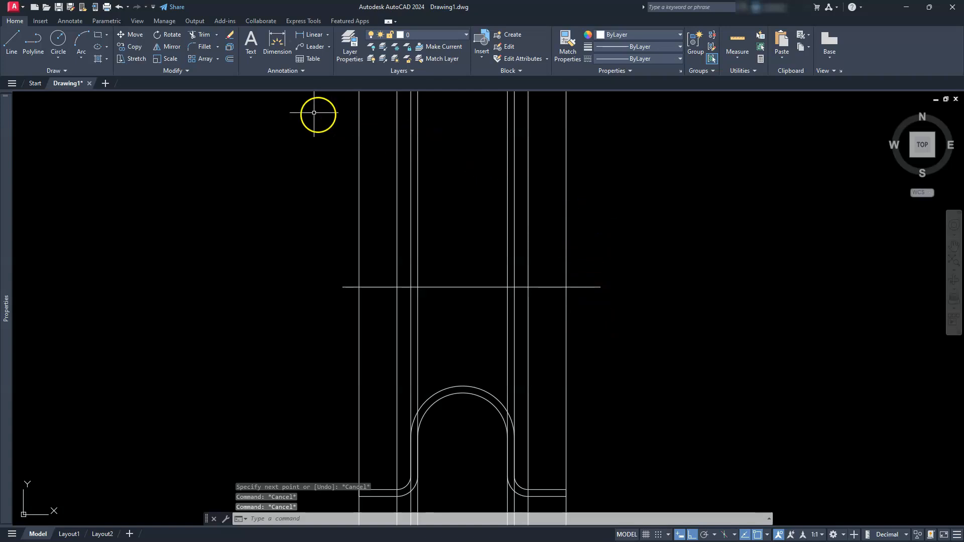
Step: Offset the horizontal line upward by 6 to set the strap's width in the top view
{"action": "left_click", "coordinate": [229, 60]}
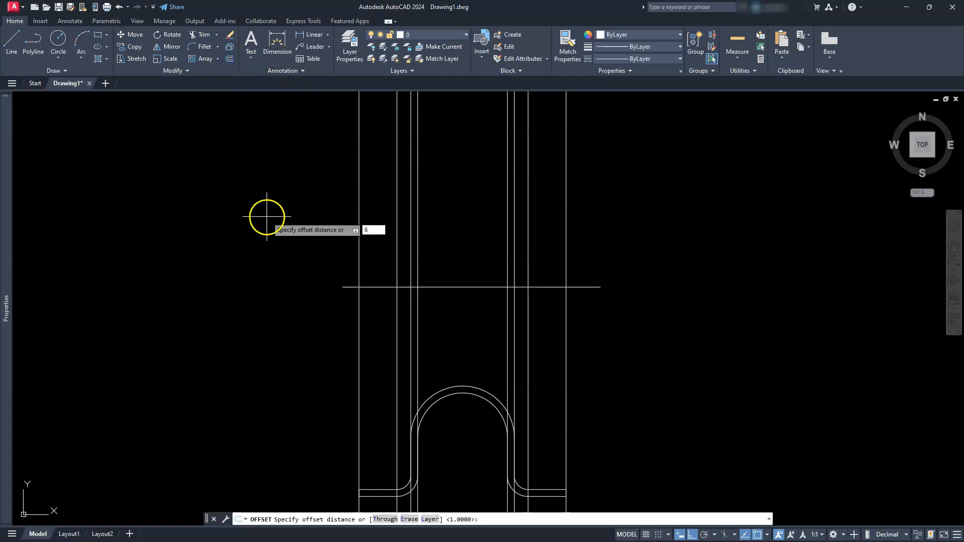
{"action": "key", "text": "Return"}
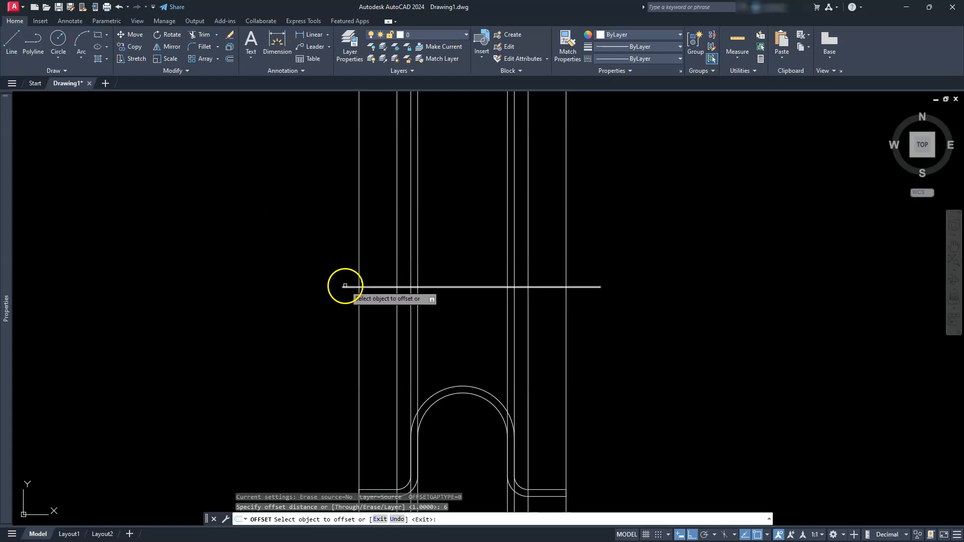
{"action": "left_click", "coordinate": [345, 286]}
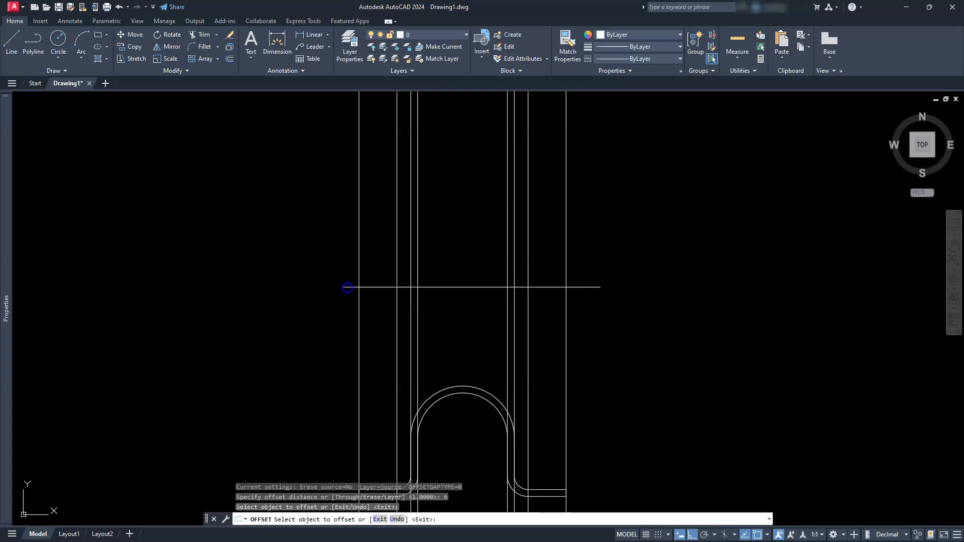
{"action": "left_click", "coordinate": [347, 288]}
{"action": "left_click", "coordinate": [327, 200]}
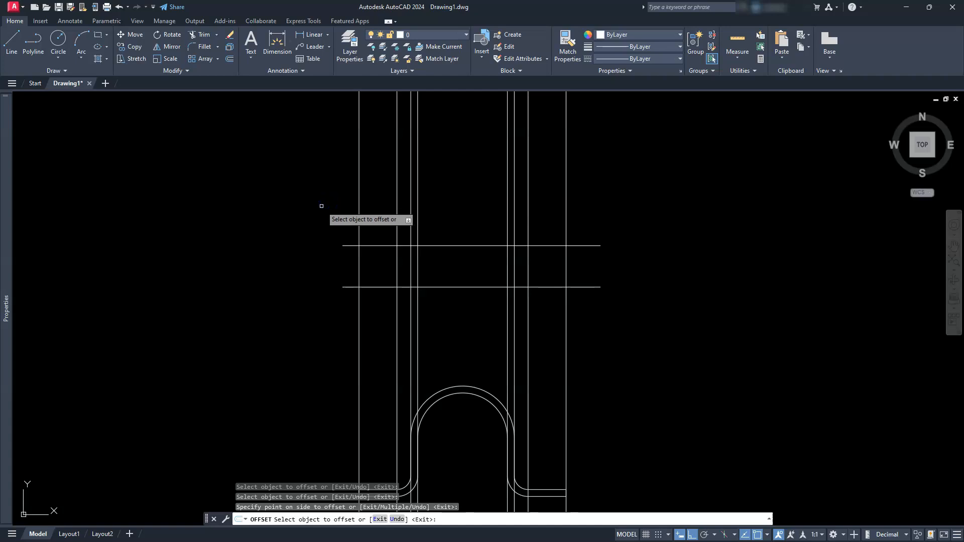
{"action": "key", "text": "Escape"}
{"action": "key", "text": "Escape"}
{"action": "key", "text": "Escape"}
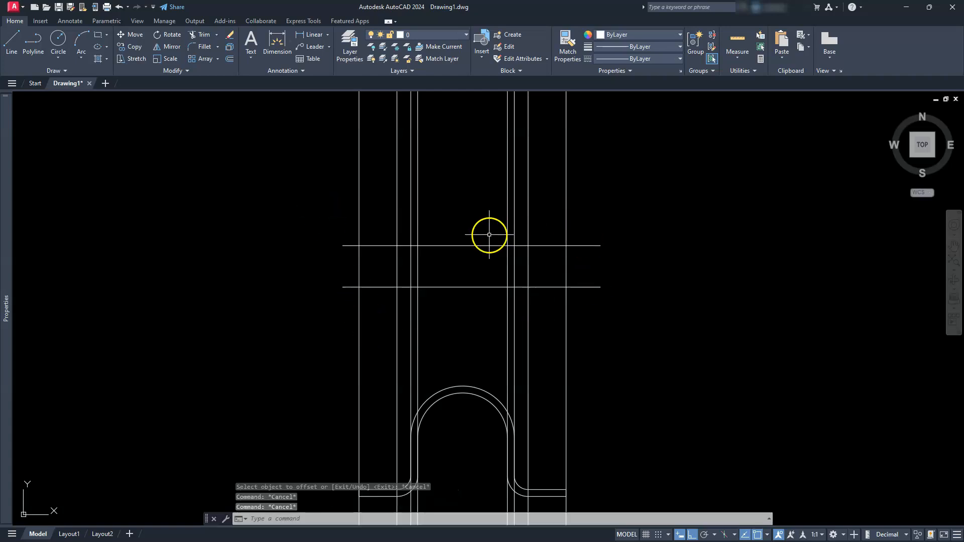
Step: Use EXTRIM to cut off the vertical construction lines above the upper horizontal line and below the lower one
{"action": "type", "text": "EXTR"}
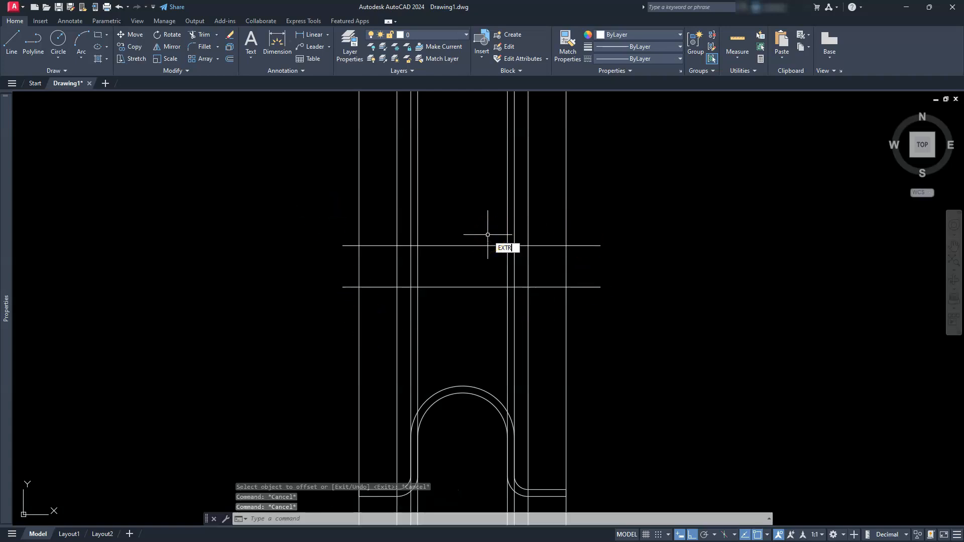
{"action": "type", "text": "IM"}
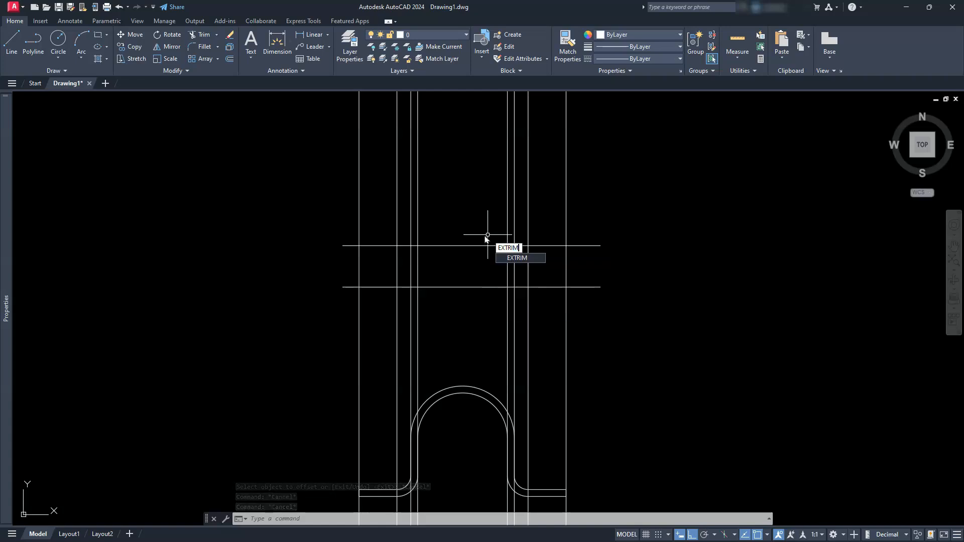
{"action": "key", "text": "Return"}
{"action": "left_click", "coordinate": [483, 235]}
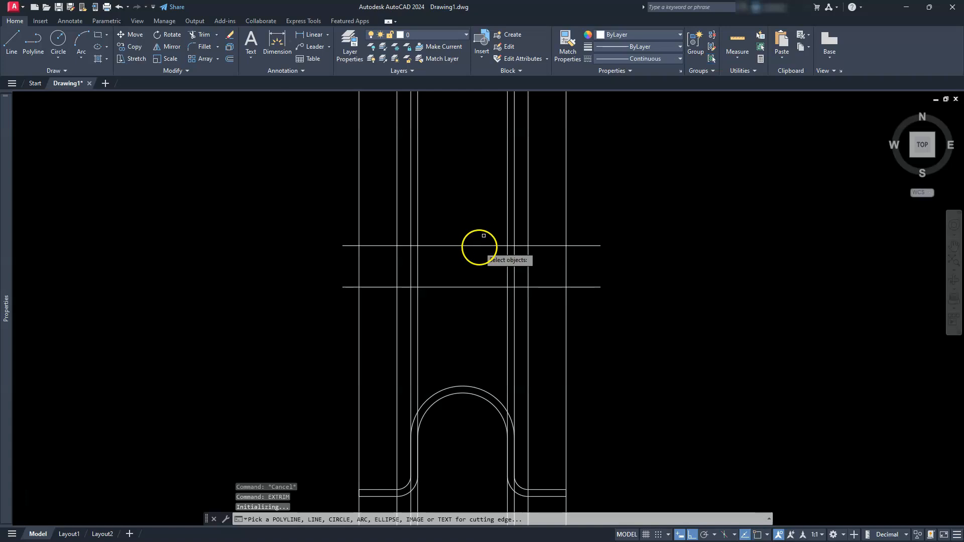
{"action": "left_click", "coordinate": [476, 245]}
{"action": "left_click", "coordinate": [469, 172]}
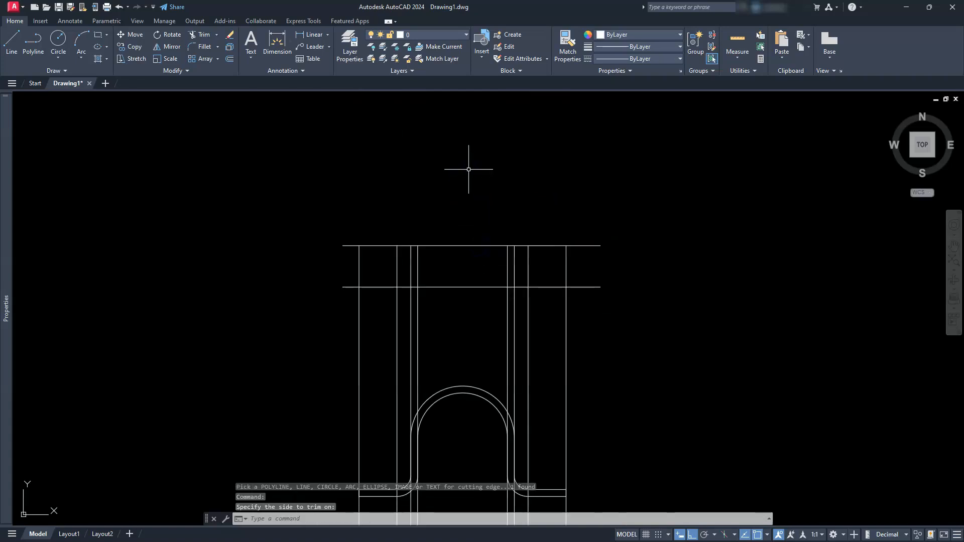
{"action": "key", "text": "Return"}
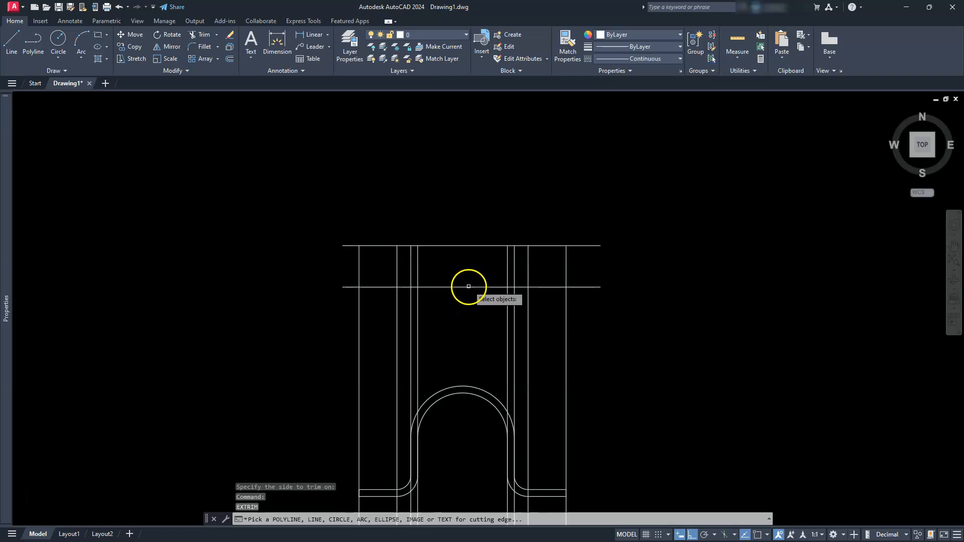
{"action": "left_click", "coordinate": [468, 287]}
{"action": "left_click", "coordinate": [469, 322]}
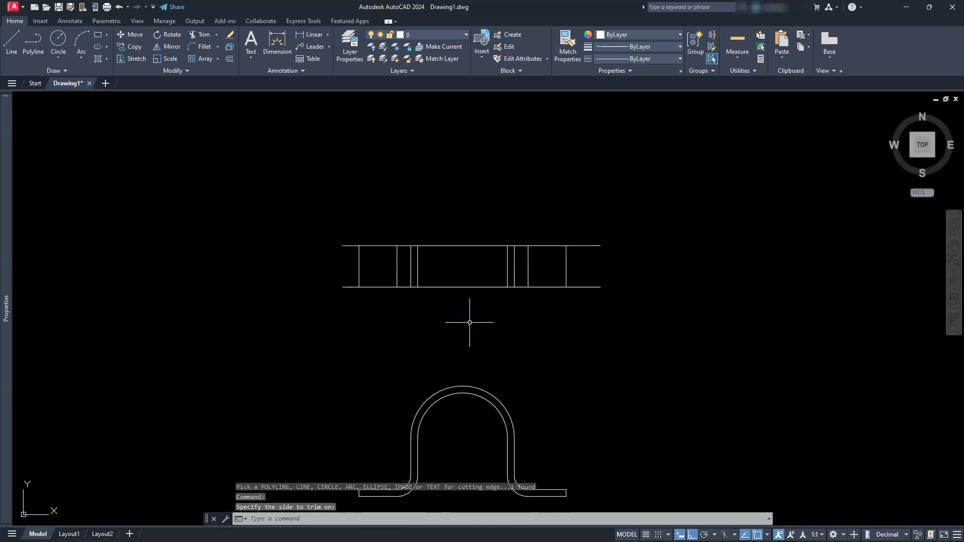
Step: Use EXTRIM to remove the horizontal lines' overhangs beyond the outermost vertical lines at both ends of the top view
{"action": "key", "text": "Return"}
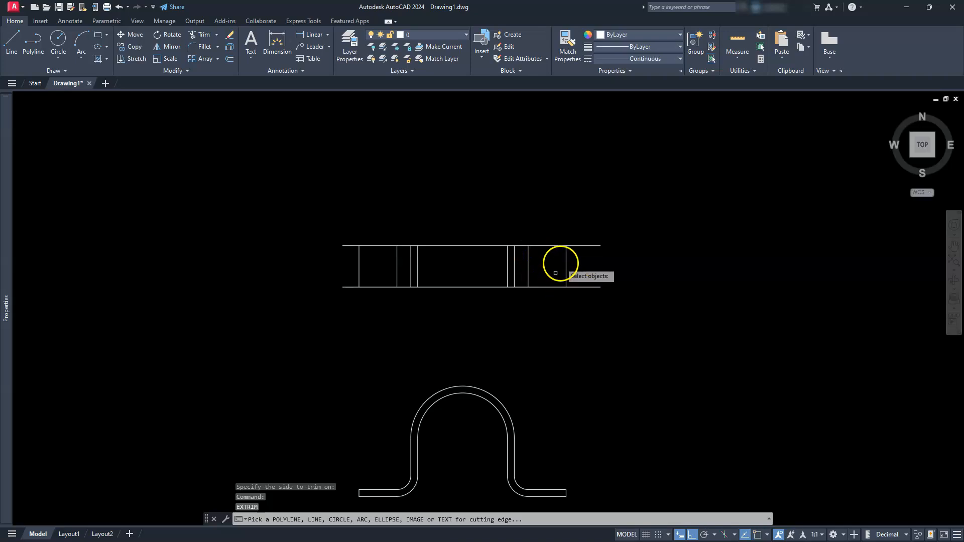
{"action": "left_click", "coordinate": [564, 262]}
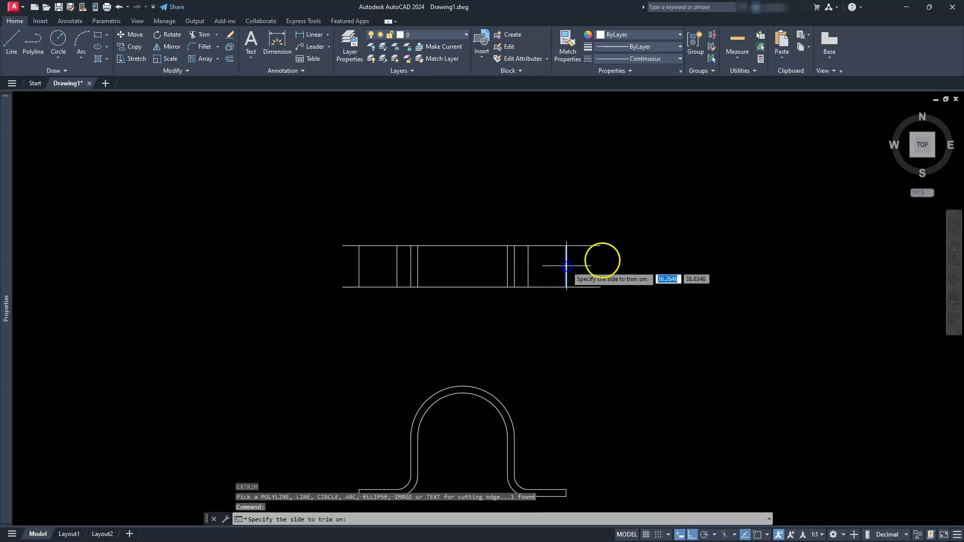
{"action": "left_click", "coordinate": [651, 253]}
{"action": "key", "text": "Return"}
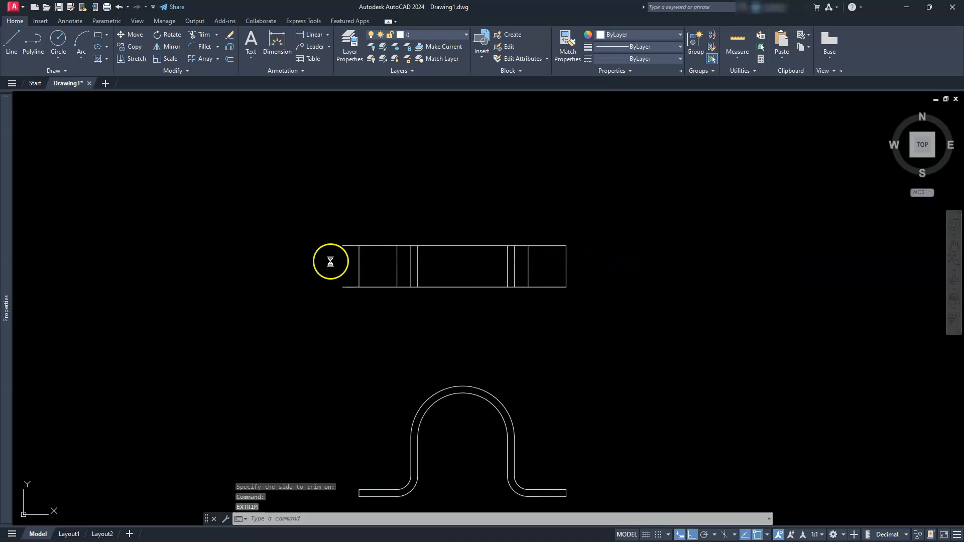
{"action": "left_click", "coordinate": [360, 261]}
{"action": "left_click", "coordinate": [314, 263]}
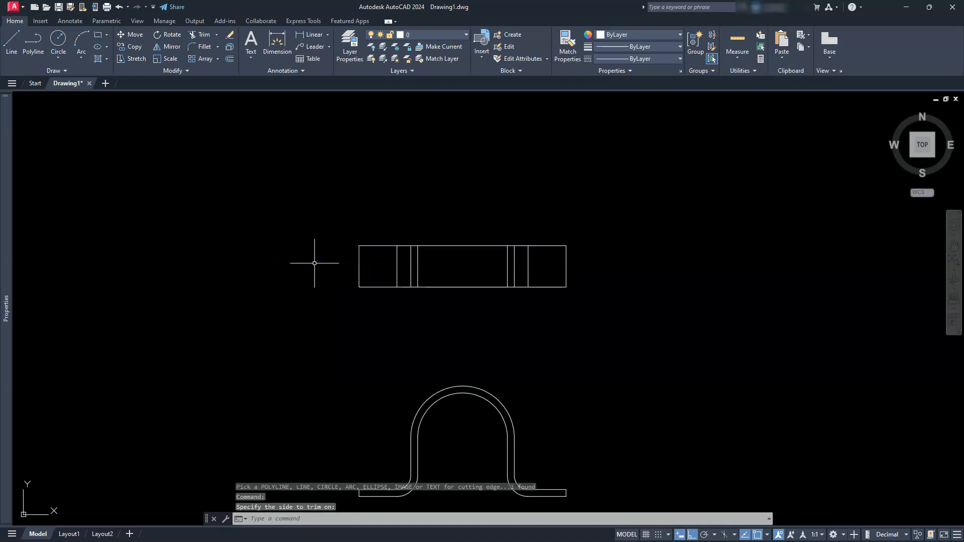
{"action": "key", "text": "Escape"}
{"action": "key", "text": "Escape"}
{"action": "key", "text": "Escape"}
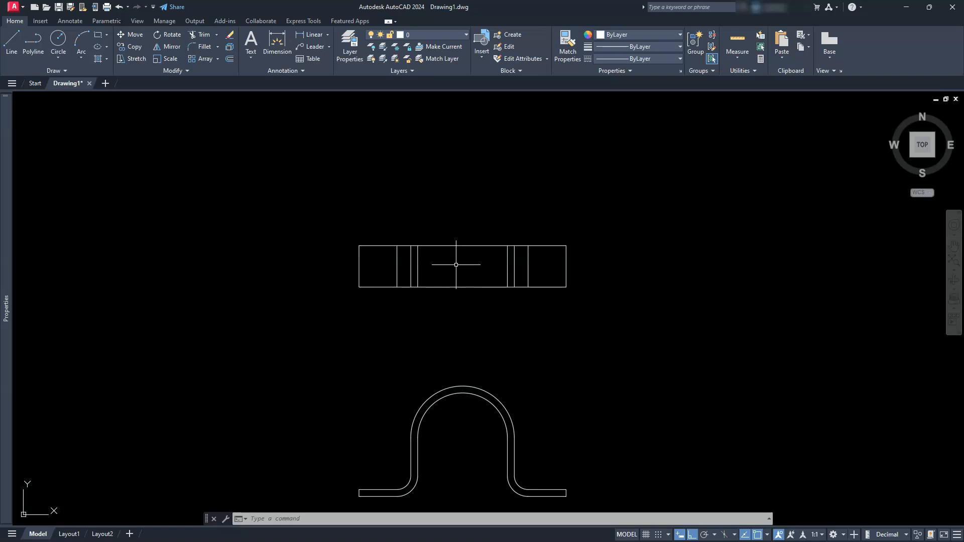
Step: Delete the two bend-start lines from the top view and draw a horizontal centre line between the end edges' midpoints
{"action": "left_click", "coordinate": [529, 265]}
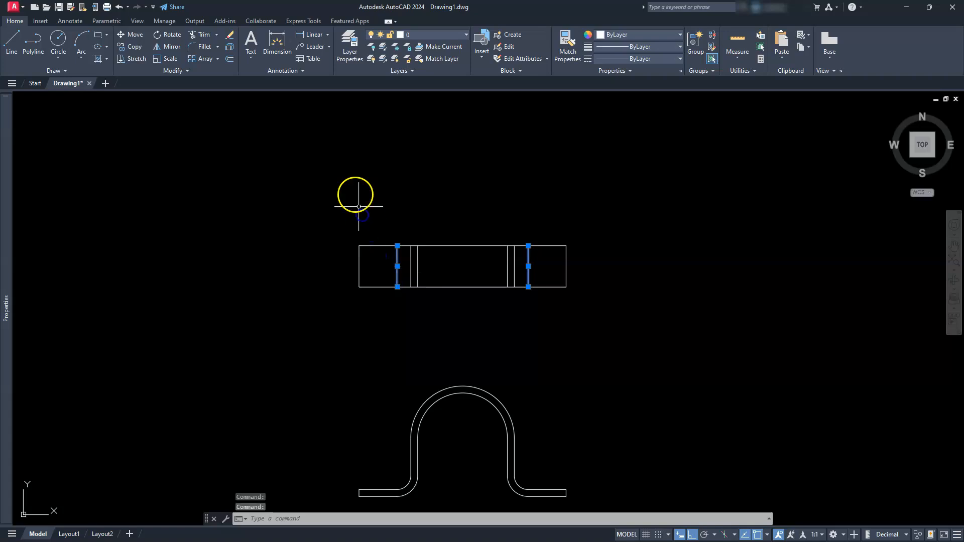
{"action": "key", "text": "Delete"}
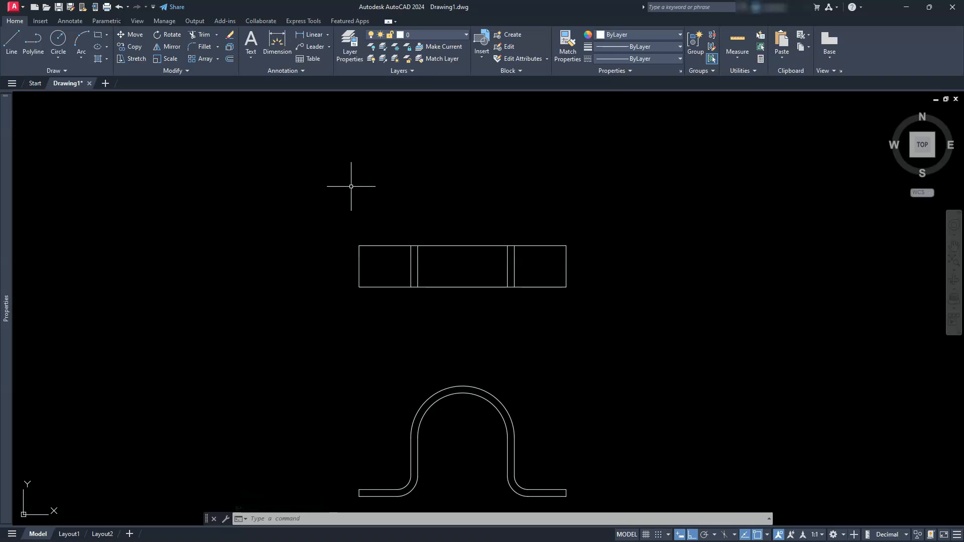
{"action": "left_click", "coordinate": [11, 41]}
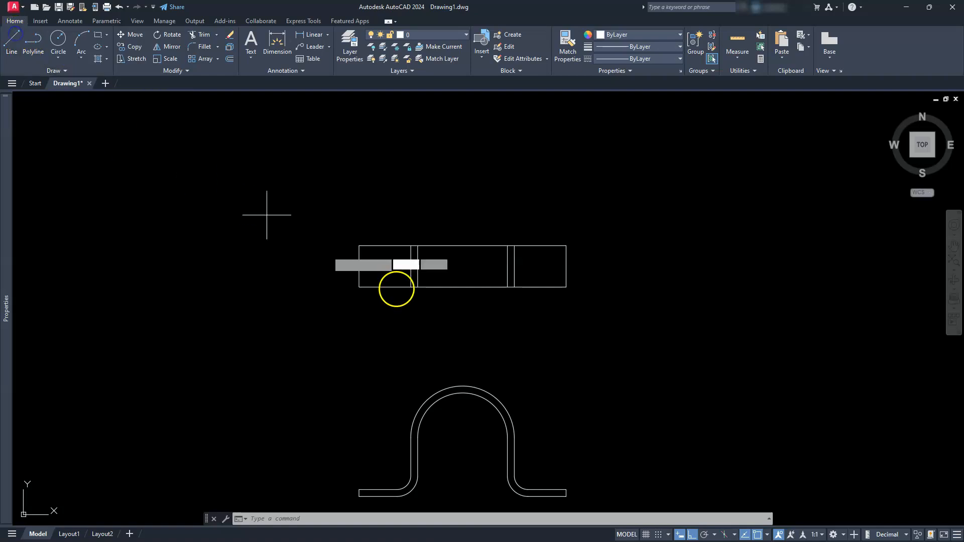
{"action": "left_click", "coordinate": [359, 266]}
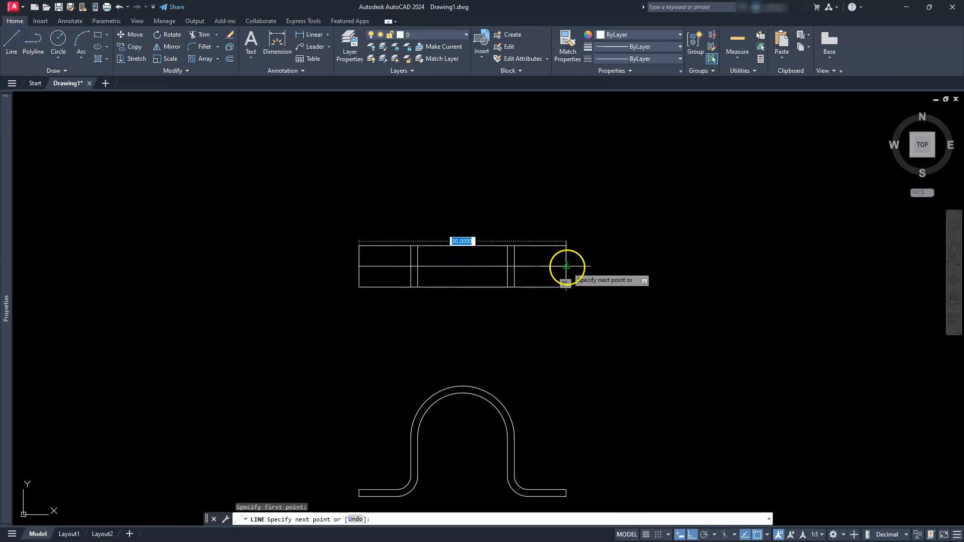
{"action": "left_click", "coordinate": [566, 266]}
{"action": "key", "text": "Escape"}
Step: Offset the top view's horizontal centre line by 2 to both its upper and lower sides
{"action": "scroll", "coordinate": [487, 263], "scroll_direction": "up", "scroll_amount": 4}
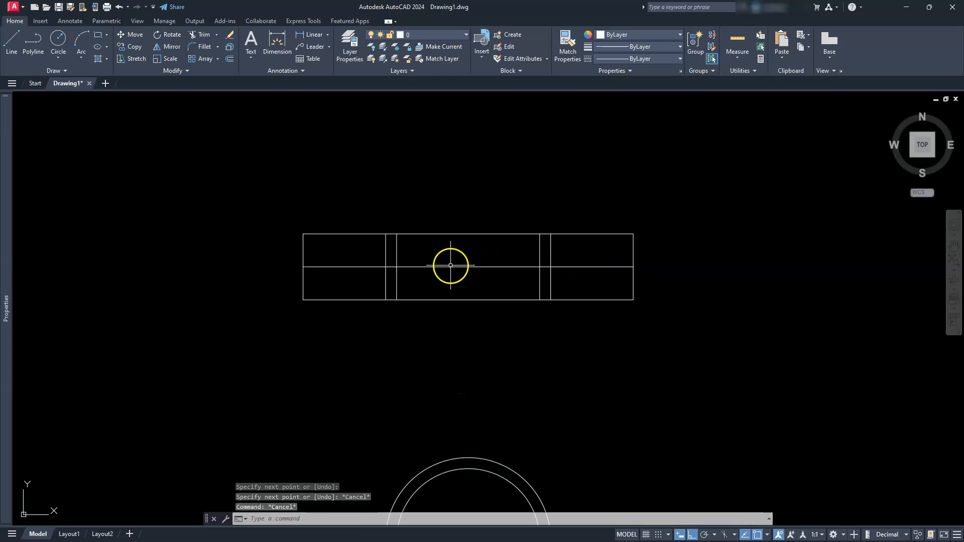
{"action": "middle_click_drag", "start_coordinate": [448, 265], "coordinate": [485, 318]}
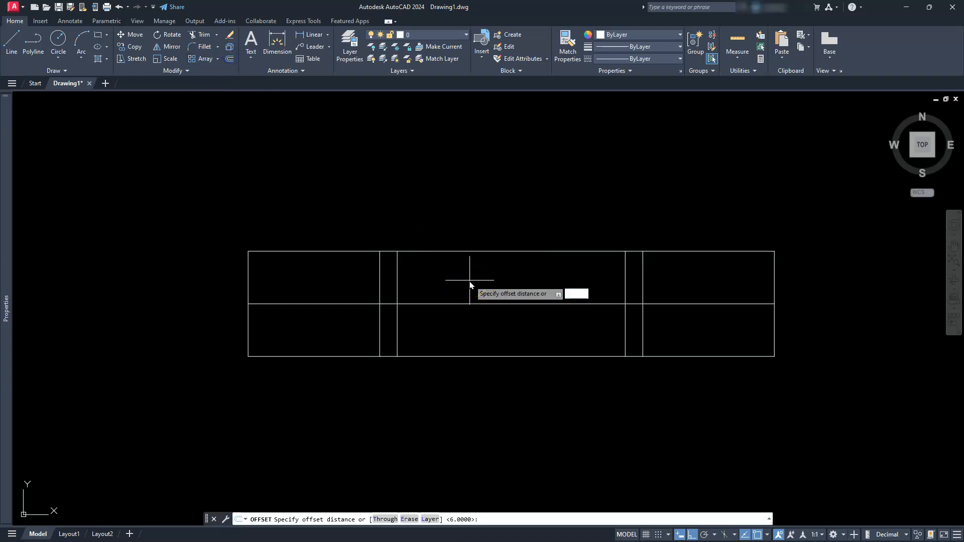
{"action": "key", "text": "Return"}
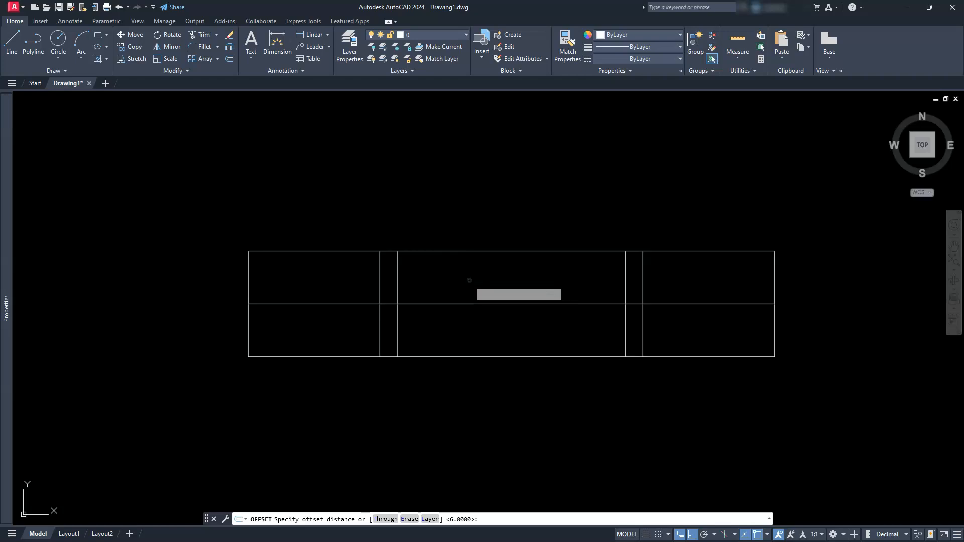
{"action": "left_click", "coordinate": [469, 302]}
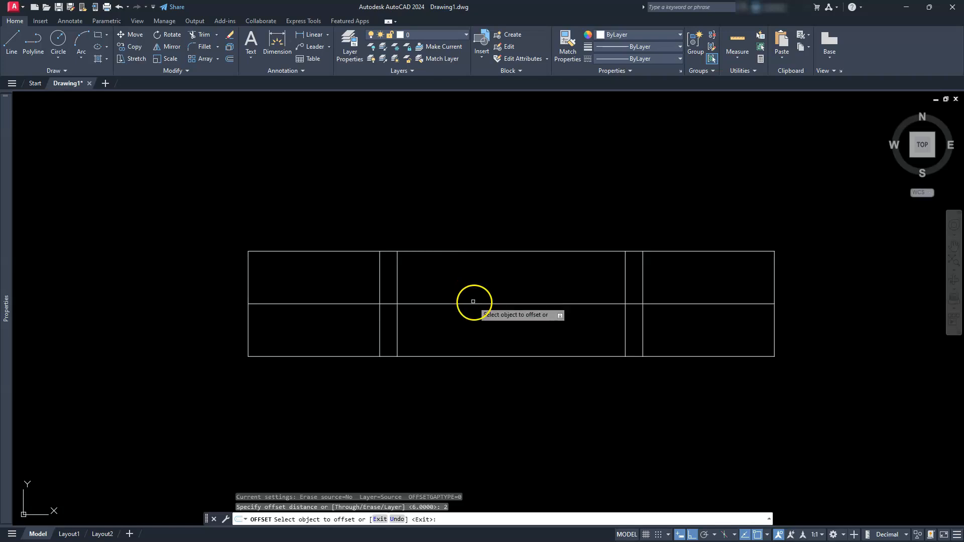
{"action": "left_click", "coordinate": [480, 281]}
{"action": "left_click", "coordinate": [476, 304]}
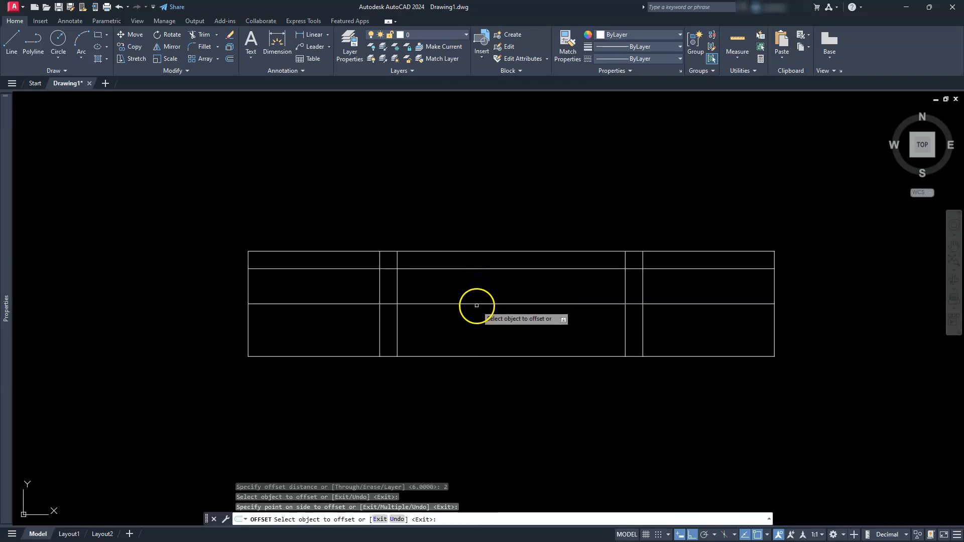
{"action": "left_click", "coordinate": [474, 304]}
{"action": "left_click", "coordinate": [474, 329]}
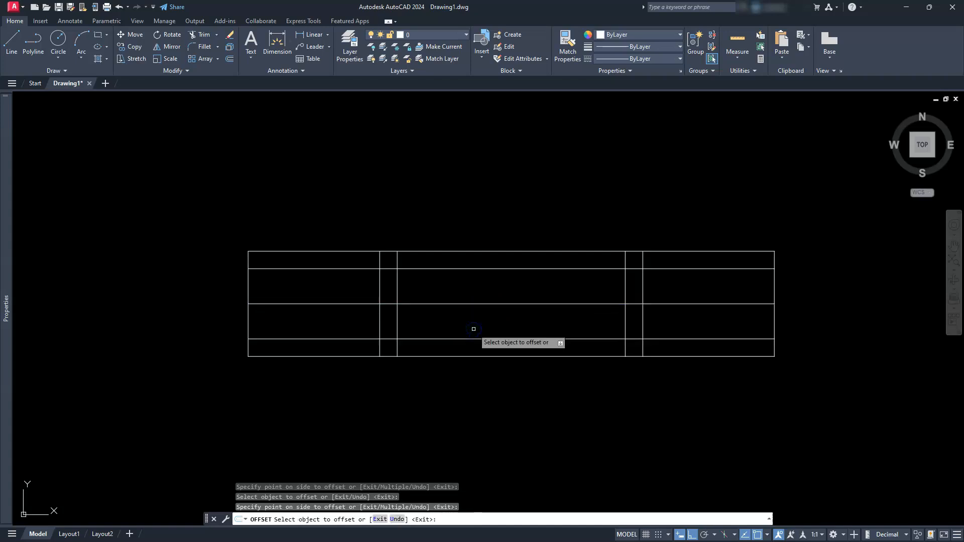
{"action": "key", "text": "Escape"}
{"action": "key", "text": "Escape"}
{"action": "key", "text": "Escape"}
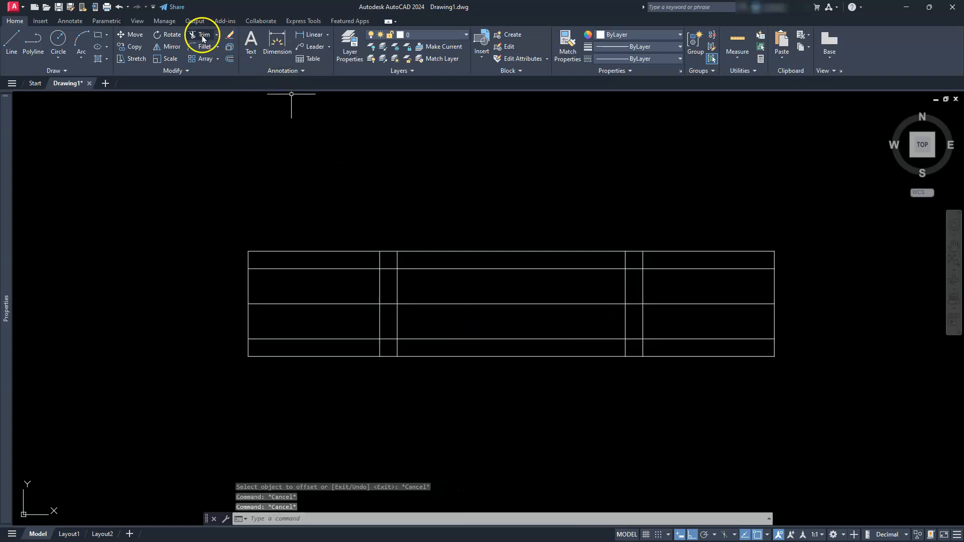
Step: Trim the lower offset line outside the bracket's outer vertical lines and the two inner vertical lines below it
{"action": "left_click", "coordinate": [200, 37]}
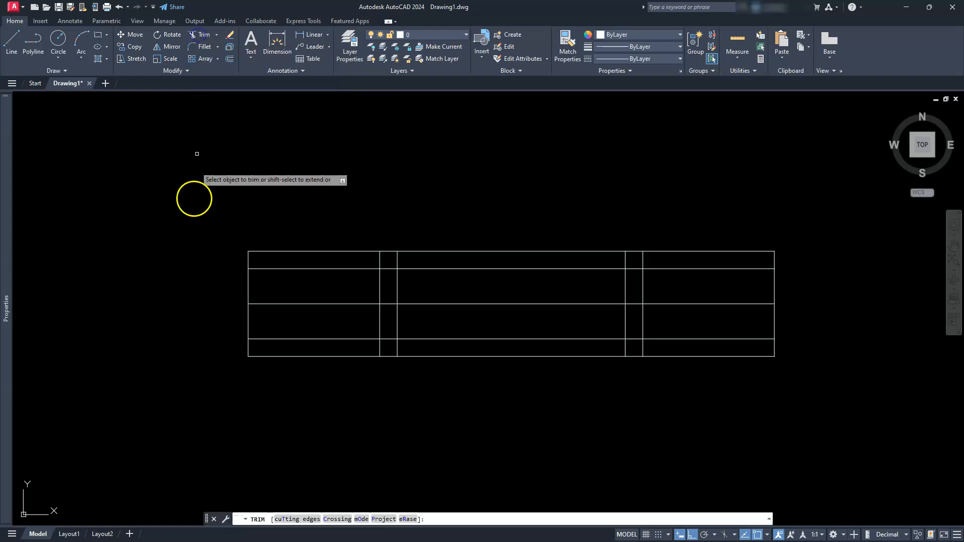
{"action": "left_click", "coordinate": [282, 339]}
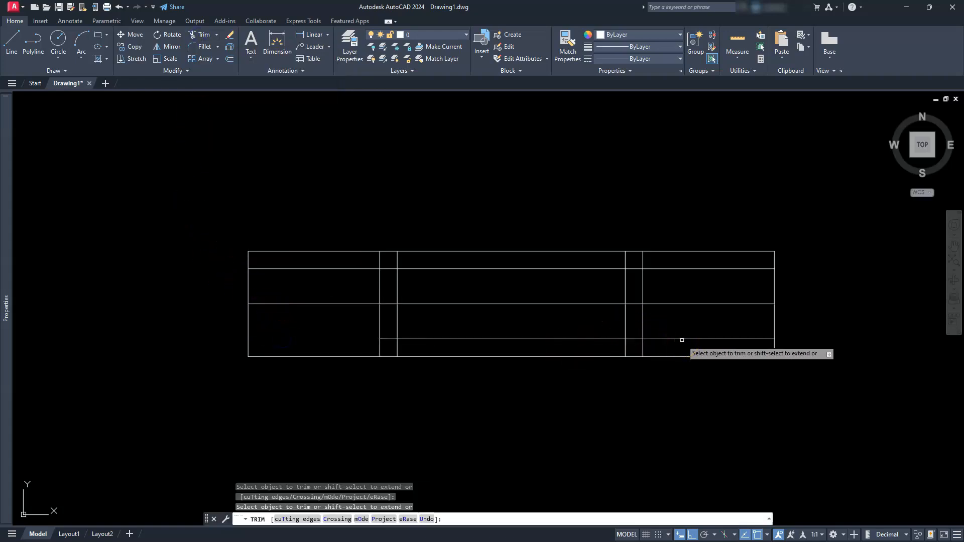
{"action": "left_click", "coordinate": [681, 337]}
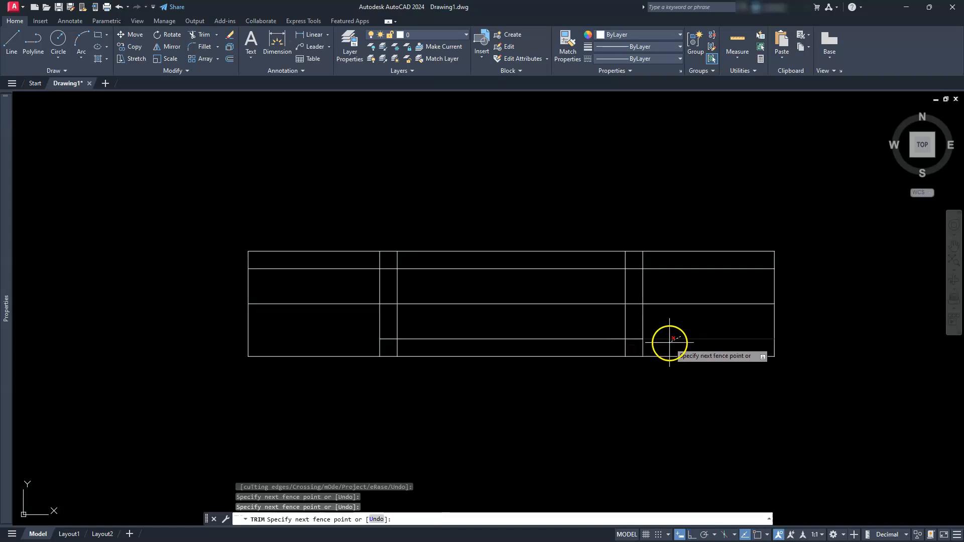
{"action": "key", "text": "Return"}
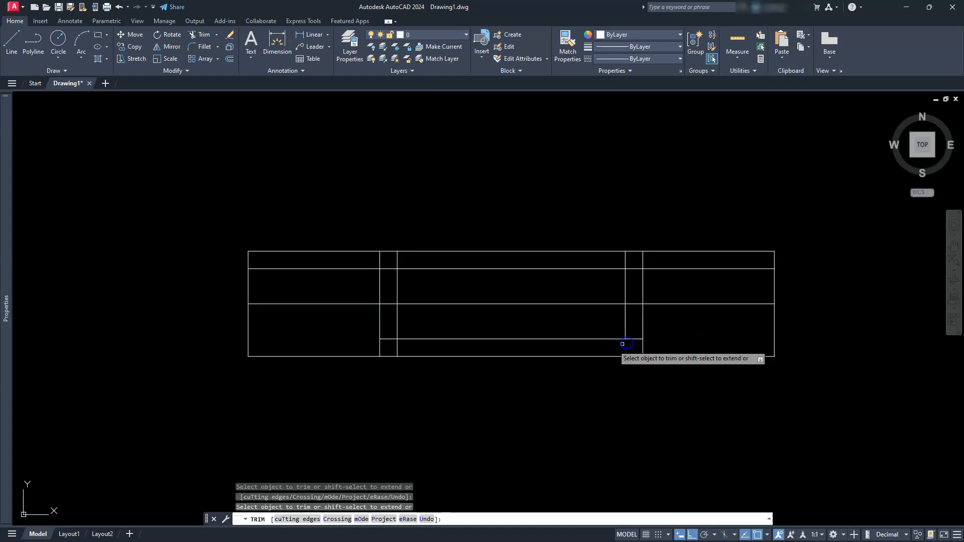
{"action": "left_click", "coordinate": [397, 349]}
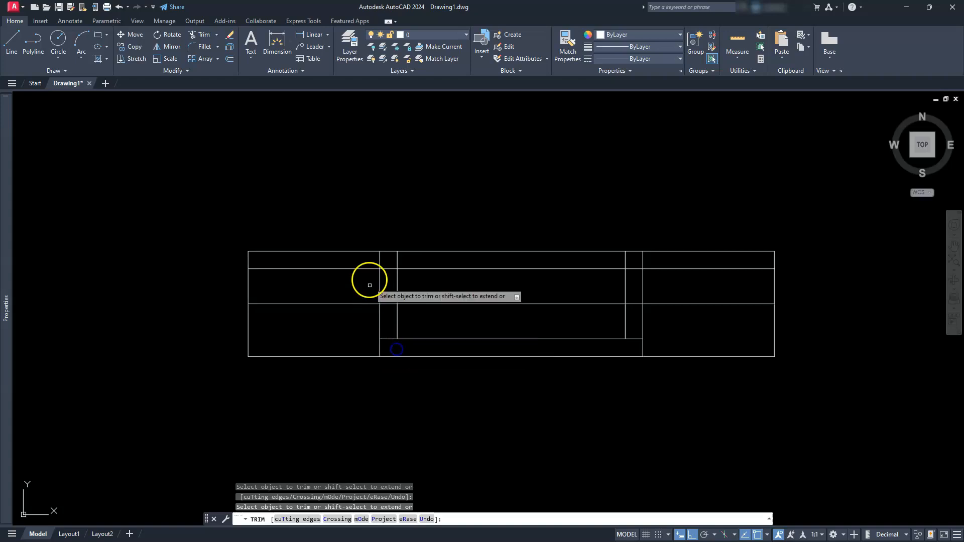
Step: Trim the upper offset line outside the outer vertical lines and the two inner vertical lines above it
{"action": "left_click", "coordinate": [683, 269]}
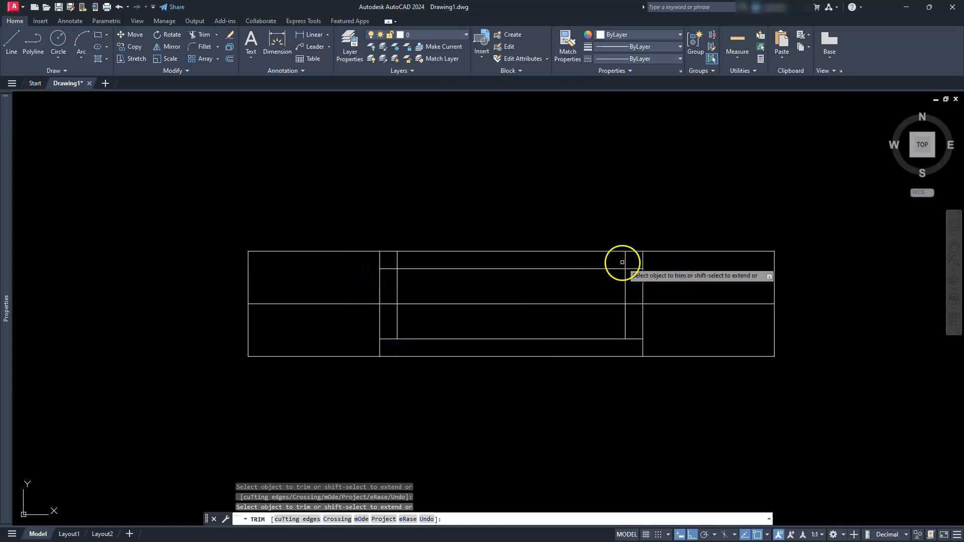
{"action": "left_click", "coordinate": [625, 262]}
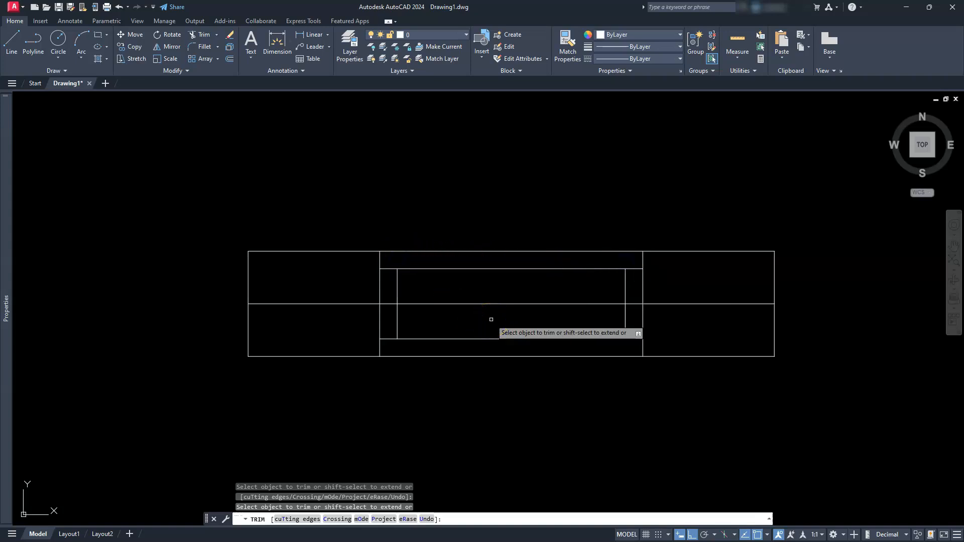
{"action": "key", "text": "Escape"}
{"action": "key", "text": "Escape"}
{"action": "key", "text": "Escape"}
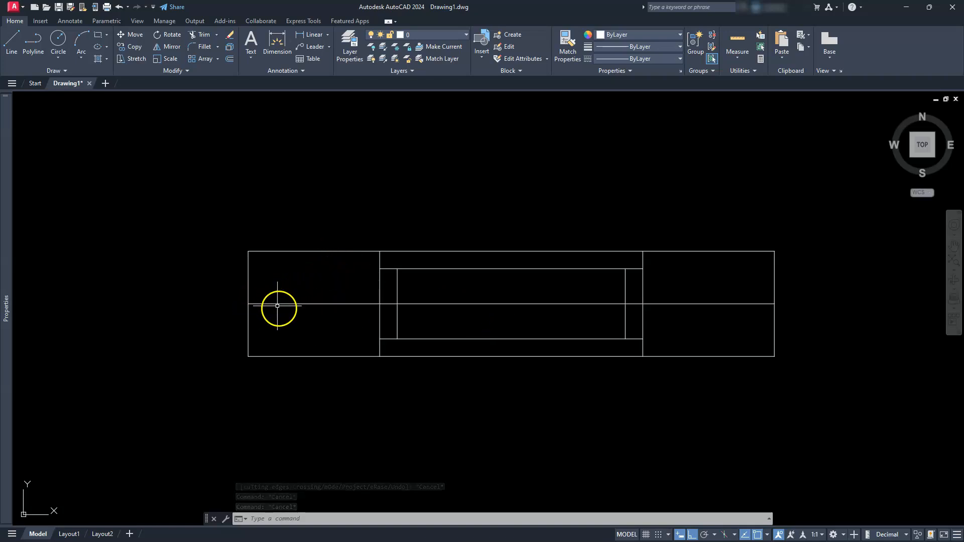
Step: Delete the full-length horizontal centre line from the top view
{"action": "left_click", "coordinate": [318, 301]}
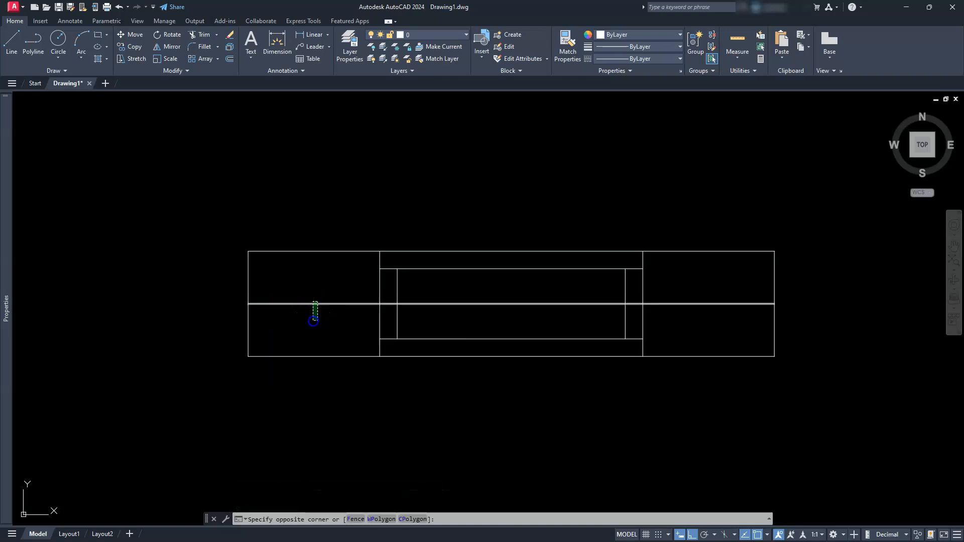
{"action": "left_click", "coordinate": [313, 320]}
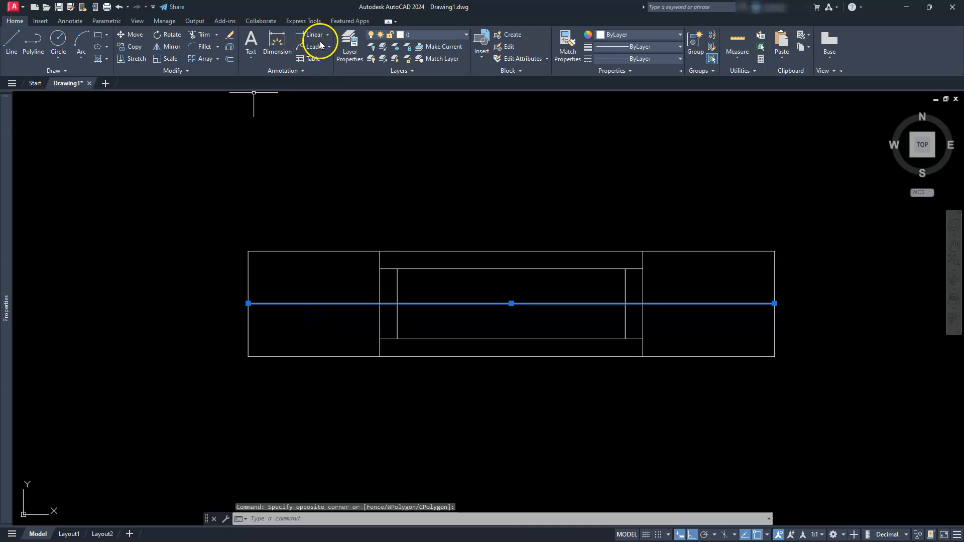
{"action": "key", "text": "Escape"}
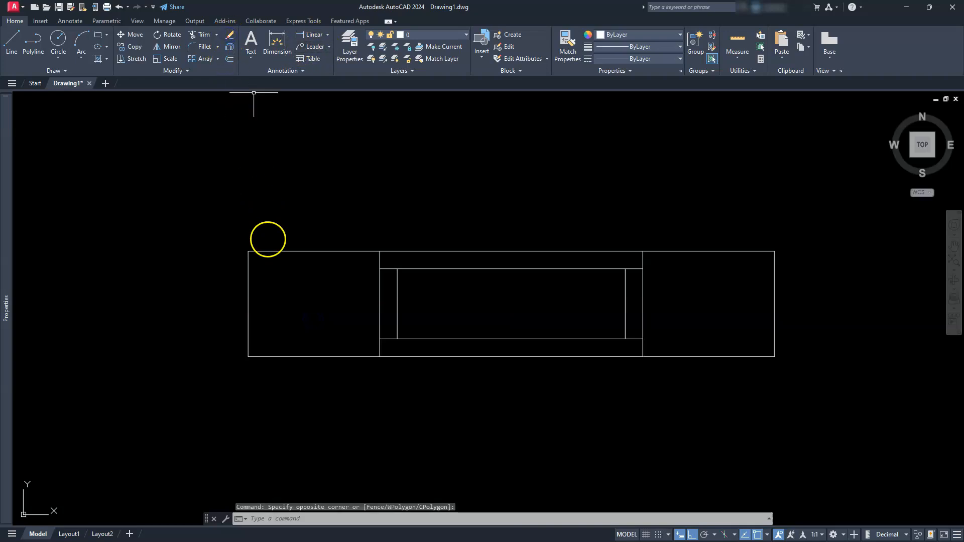
Step: Draw a horizontal helper line 2.75 long inward from the midpoint of the top view's left end edge
{"action": "left_click", "coordinate": [8, 45]}
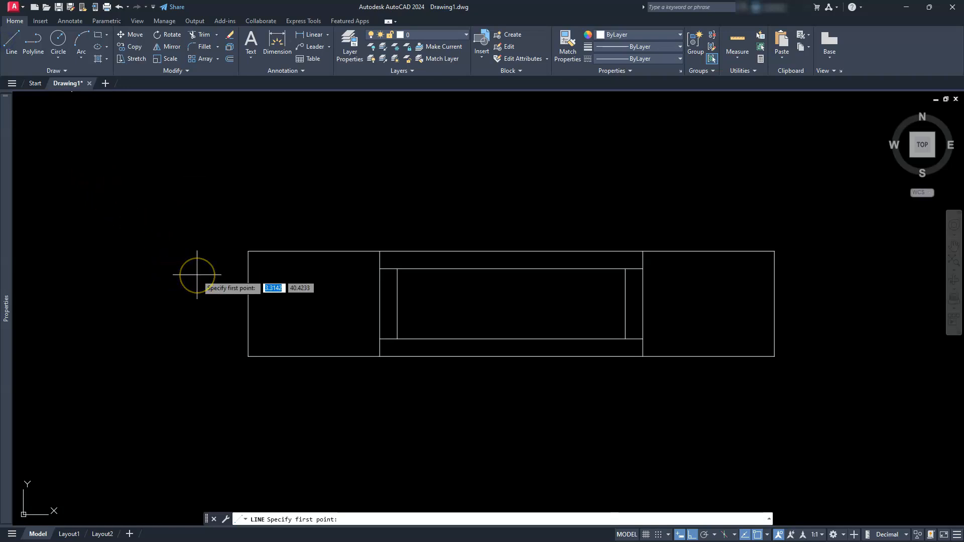
{"action": "left_click", "coordinate": [249, 303]}
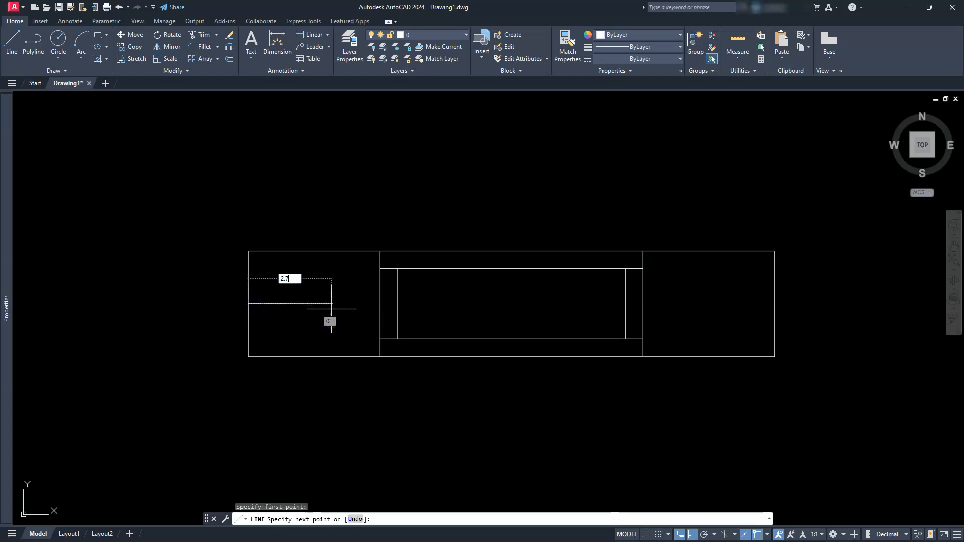
{"action": "type", "text": "2.75"}
{"action": "key", "text": "Return"}
{"action": "key", "text": "Escape"}
{"action": "key", "text": "Escape"}
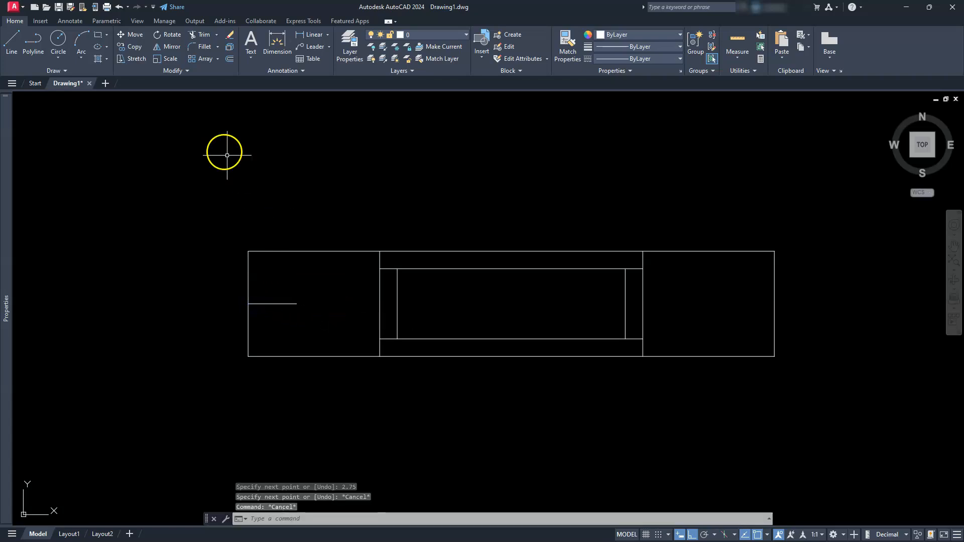
Step: Draw a circle of diameter 3 centred on the helper line's inner end and delete the helper line
{"action": "left_click", "coordinate": [58, 57]}
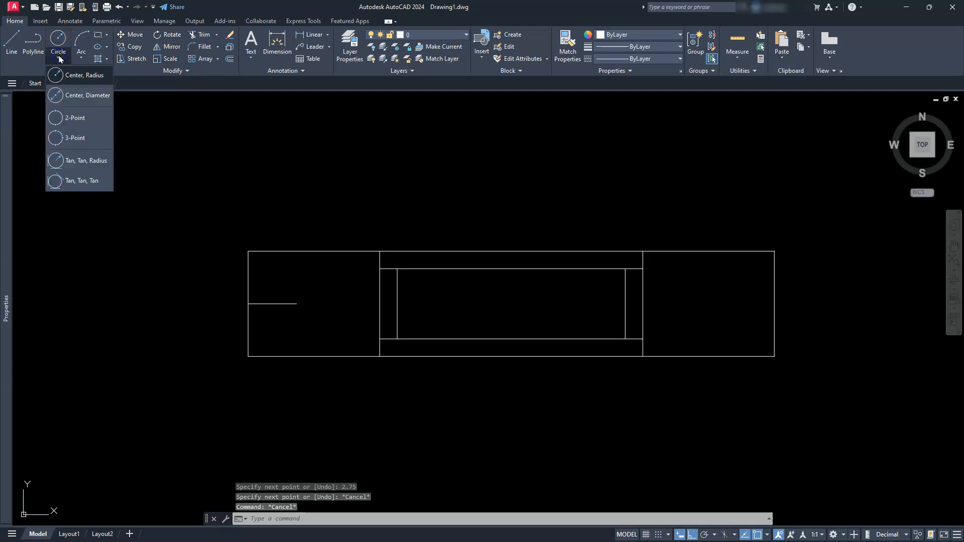
{"action": "left_click", "coordinate": [68, 95]}
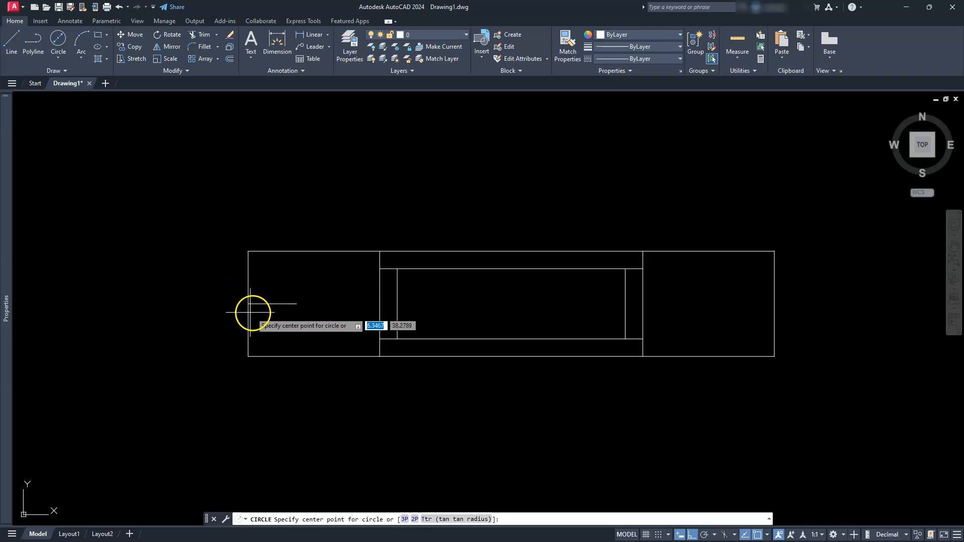
{"action": "left_click", "coordinate": [295, 304]}
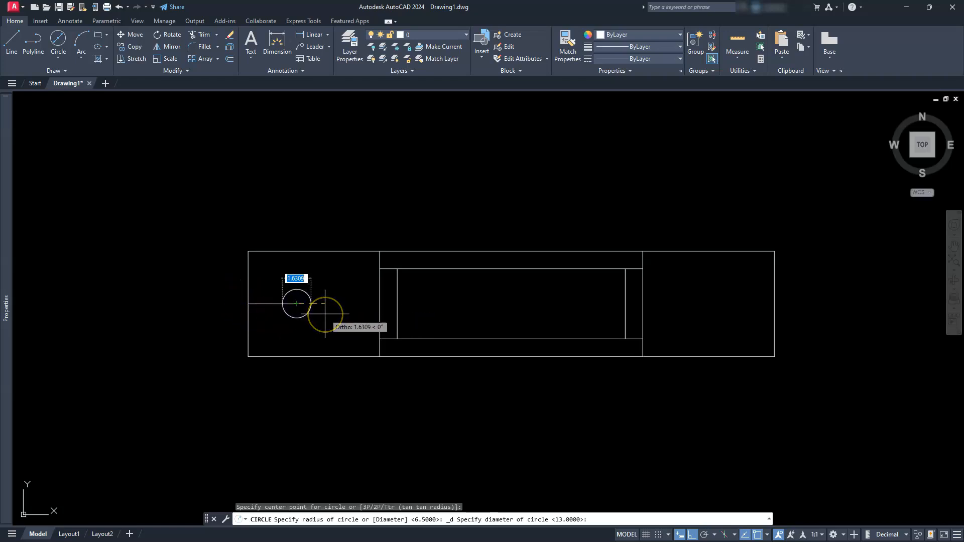
{"action": "type", "text": "3"}
{"action": "key", "text": "Return"}
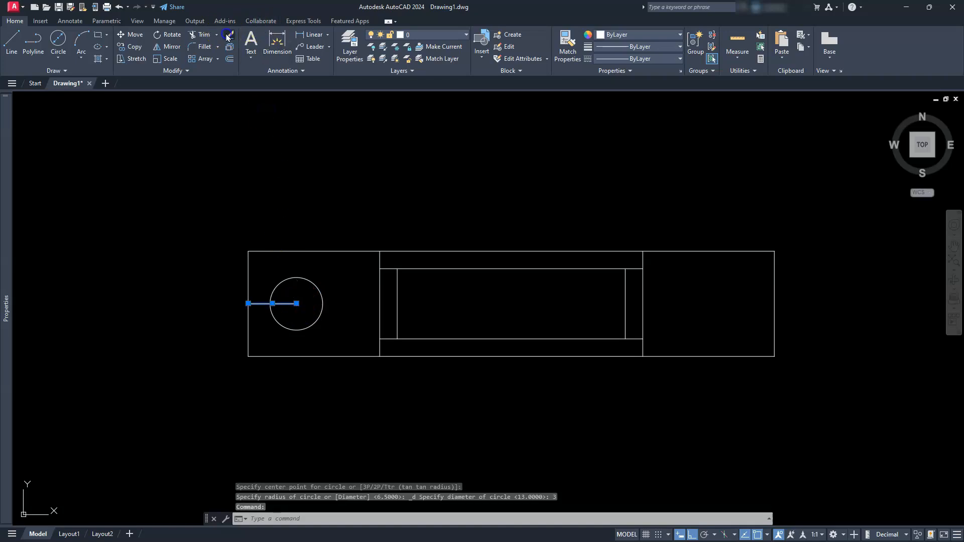
{"action": "key", "text": "Escape"}
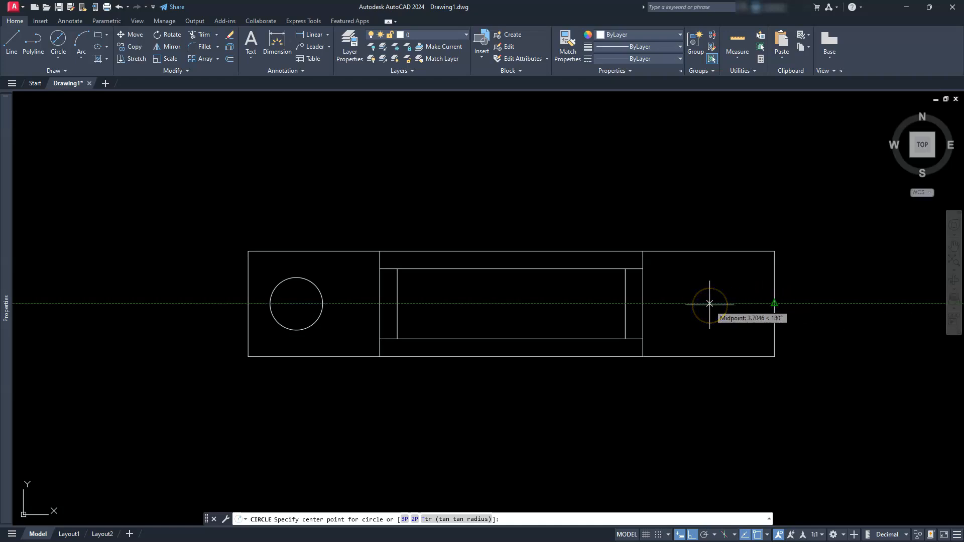
Step: Draw a circle of diameter 3 centred 2.75 inward from the midpoint of the top view's right end edge
{"action": "type", "text": "2.75"}
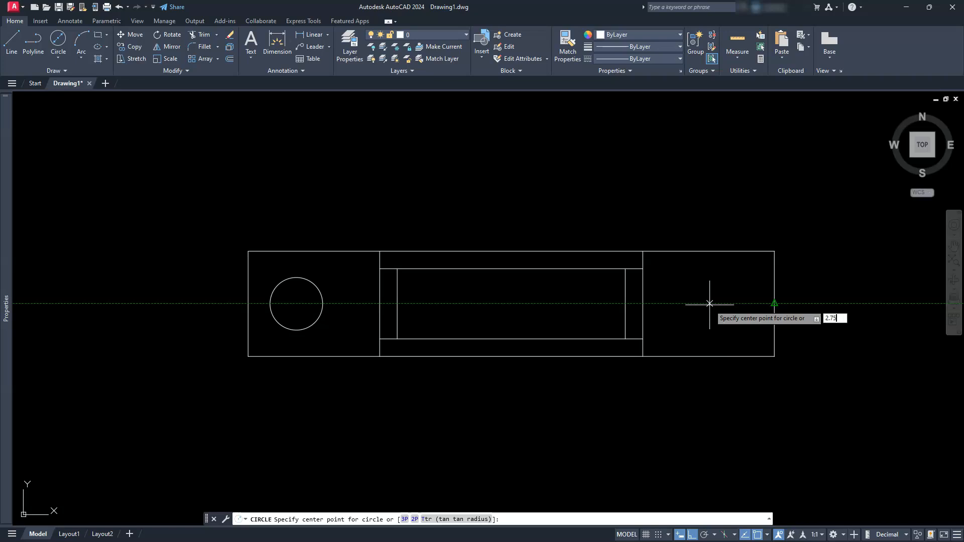
{"action": "key", "text": "Return"}
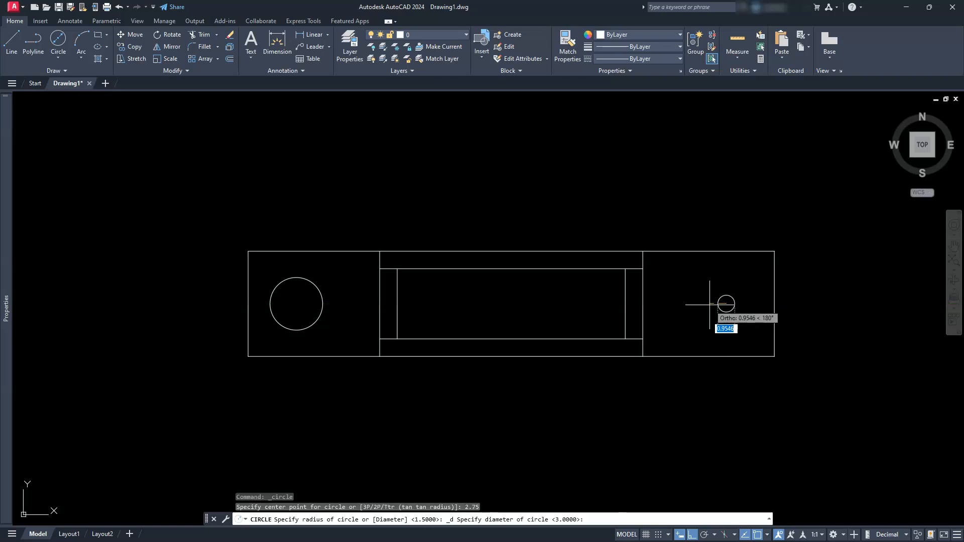
{"action": "type", "text": "3"}
{"action": "key", "text": "Return"}
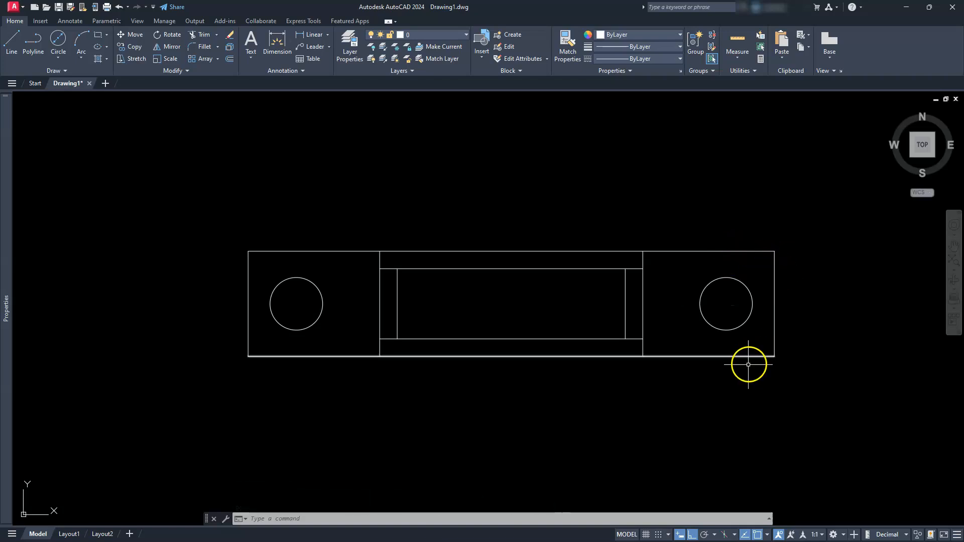
Step: Fillet the lower and upper corners at the top view's left end with radius 2, using the Multiple option
{"action": "left_click", "coordinate": [204, 47]}
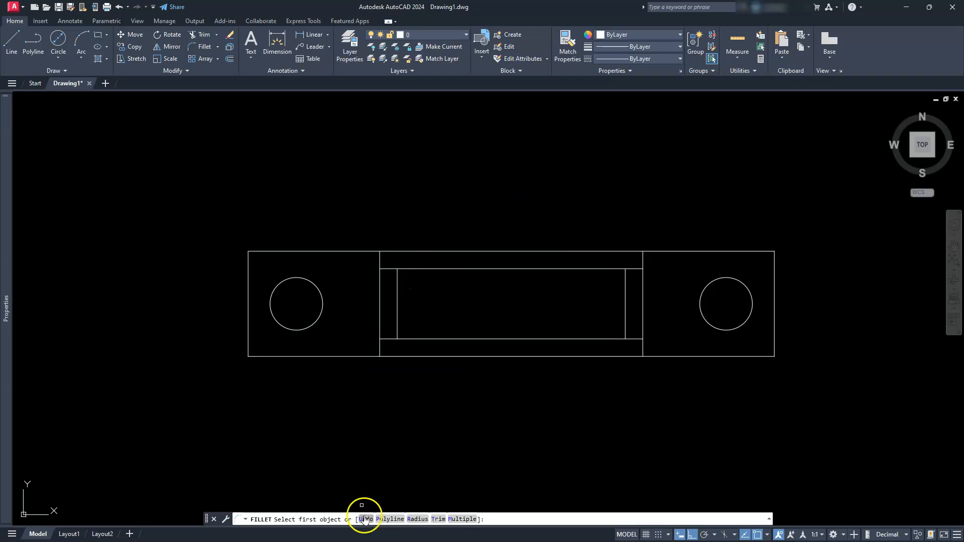
{"action": "left_click", "coordinate": [412, 519]}
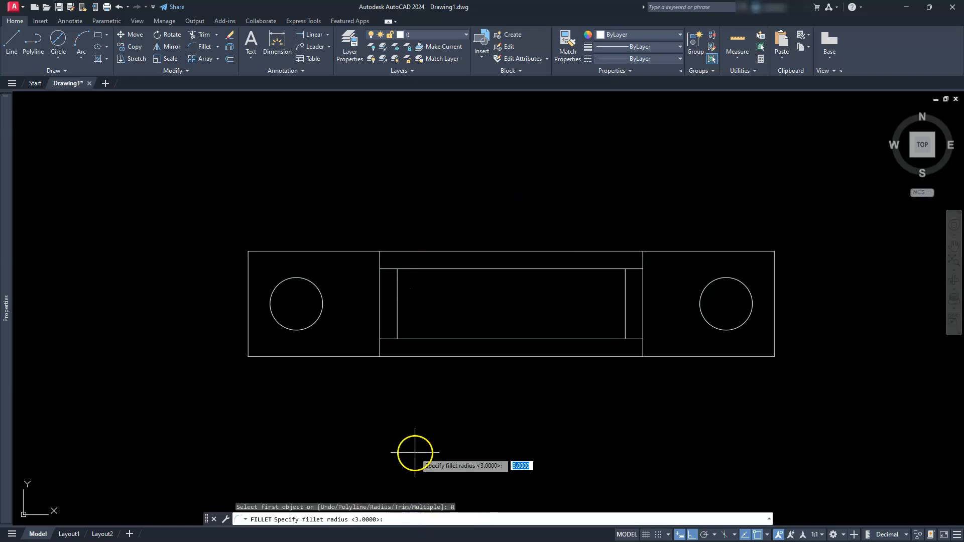
{"action": "key", "text": "Return"}
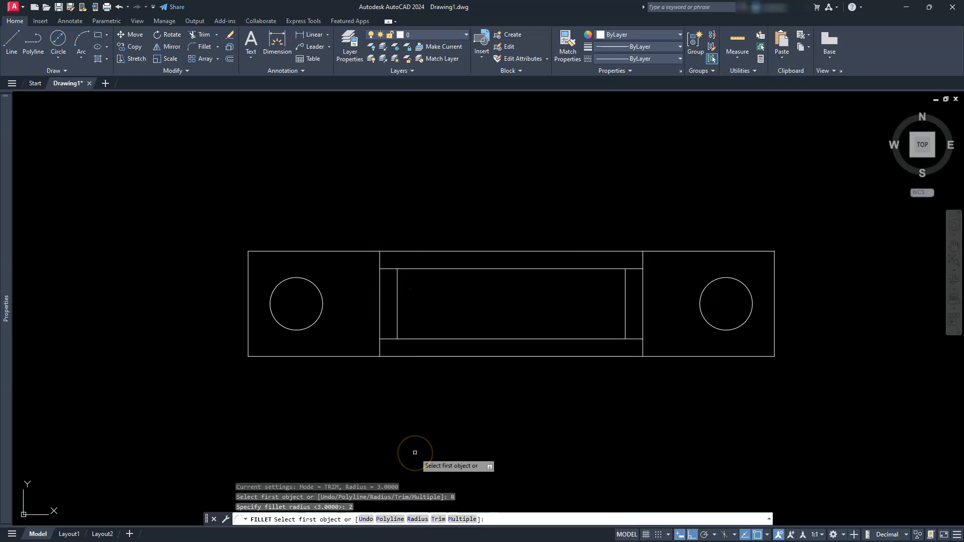
{"action": "left_click", "coordinate": [463, 519]}
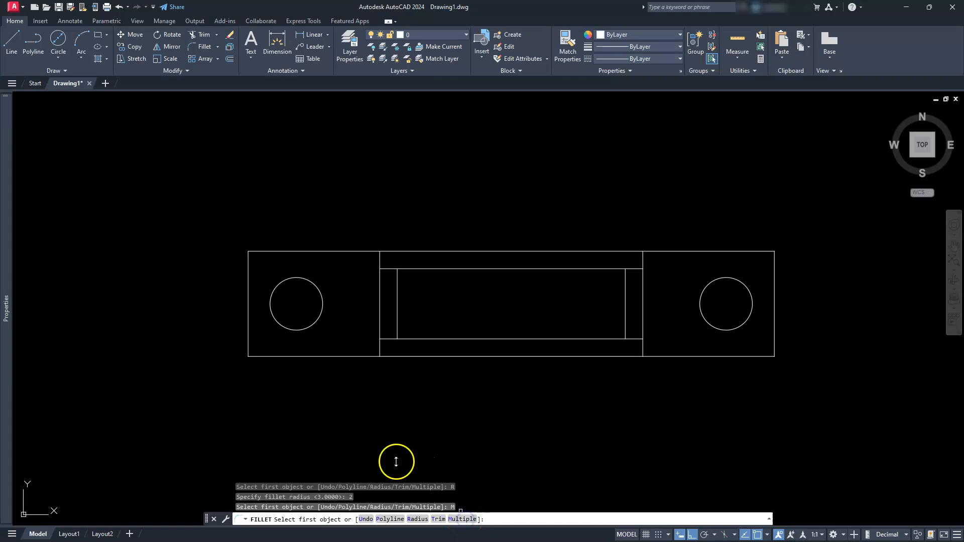
{"action": "left_click", "coordinate": [267, 357]}
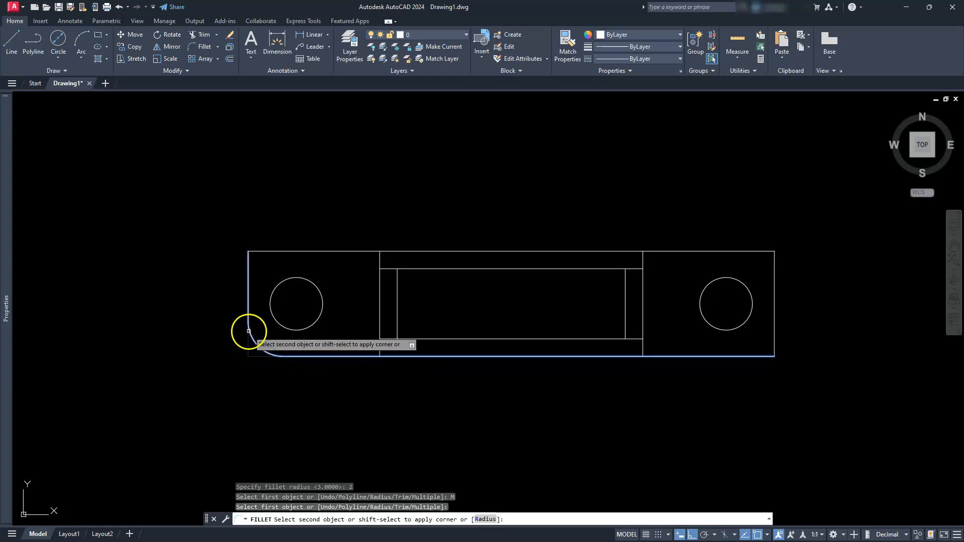
{"action": "left_click", "coordinate": [248, 331]}
{"action": "left_click", "coordinate": [247, 281]}
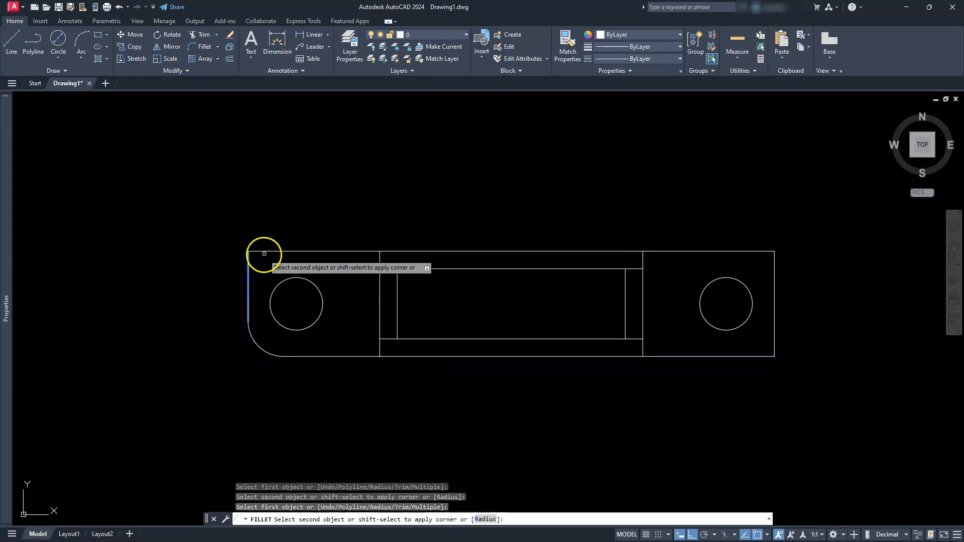
{"action": "left_click", "coordinate": [264, 253]}
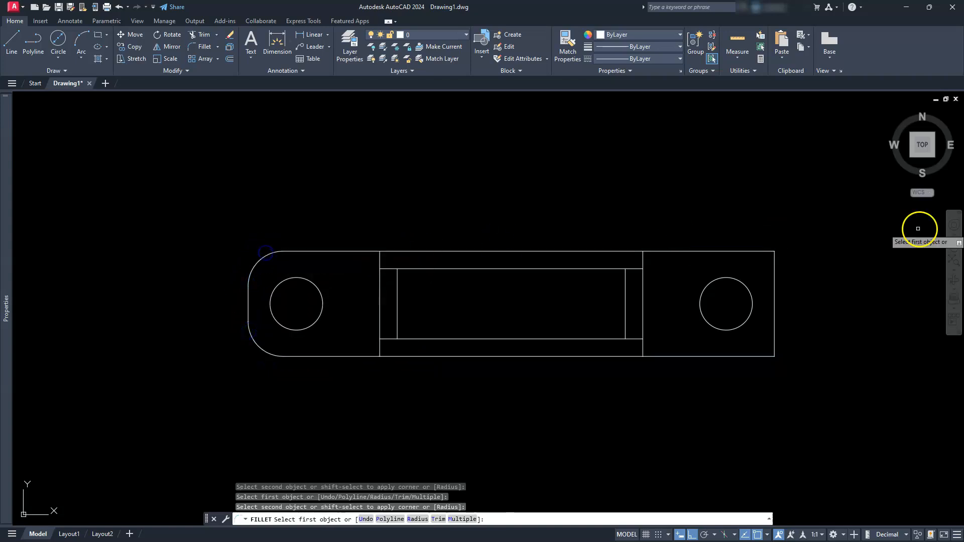
Step: Fillet the upper and lower corners at the top view's right end with the same radius of 2
{"action": "left_click", "coordinate": [750, 251]}
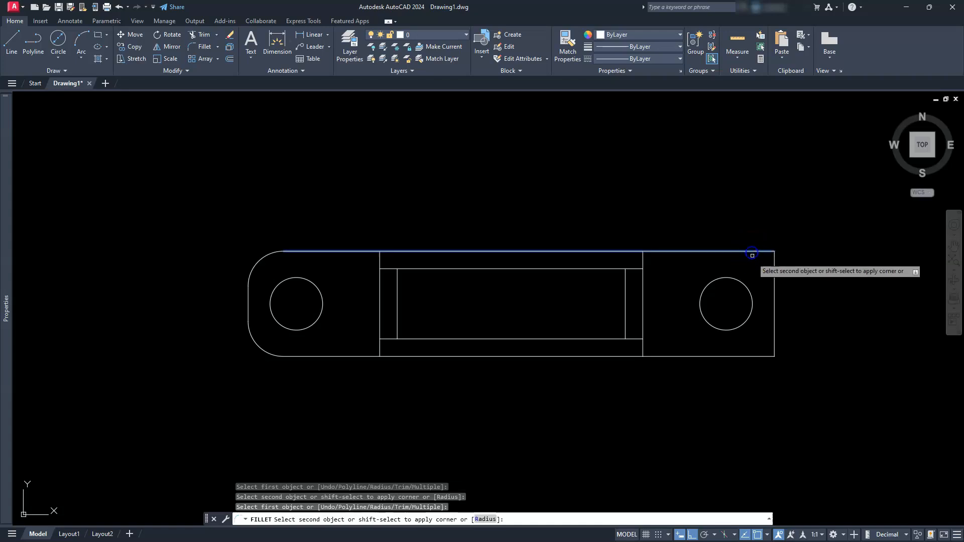
{"action": "left_click", "coordinate": [774, 322]}
{"action": "left_click", "coordinate": [773, 323]}
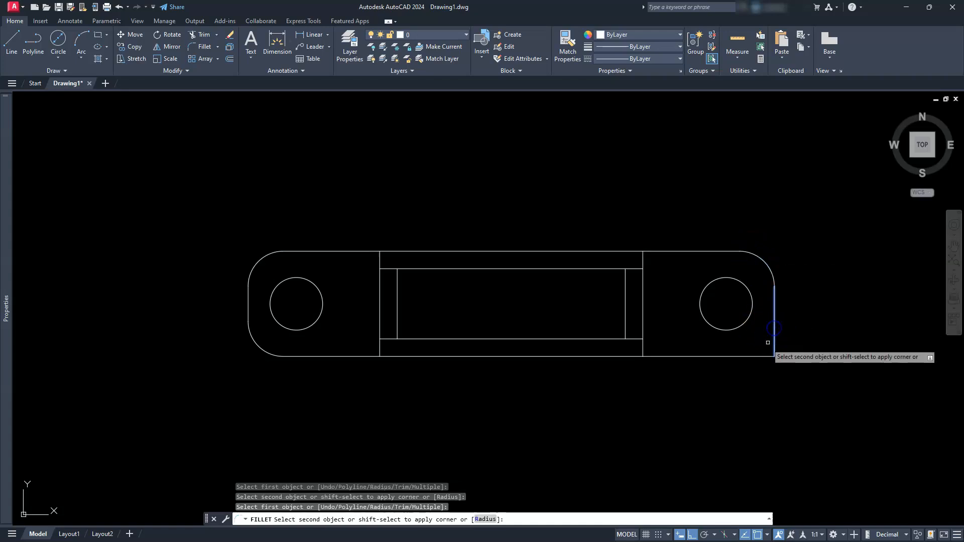
{"action": "left_click", "coordinate": [752, 356]}
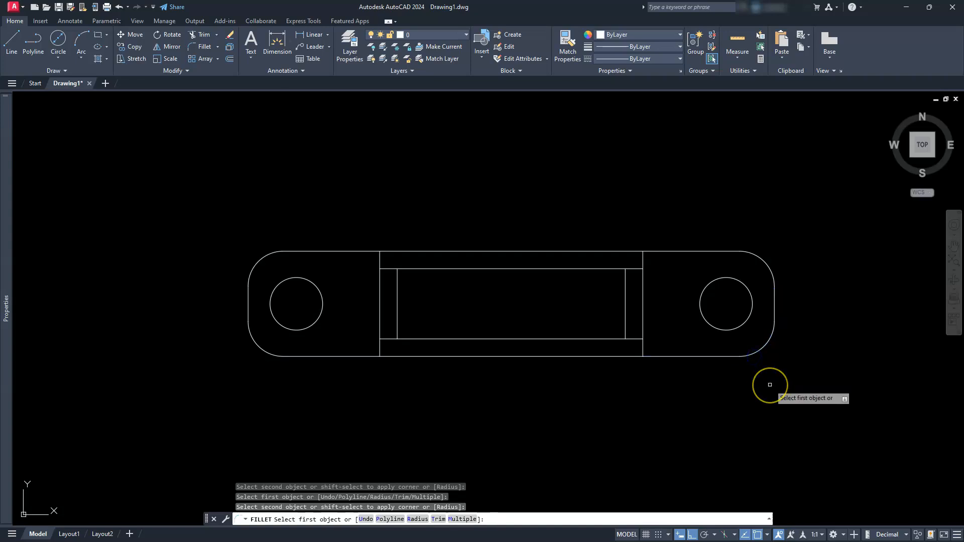
{"action": "key", "text": "Escape"}
{"action": "key", "text": "Escape"}
{"action": "key", "text": "Escape"}
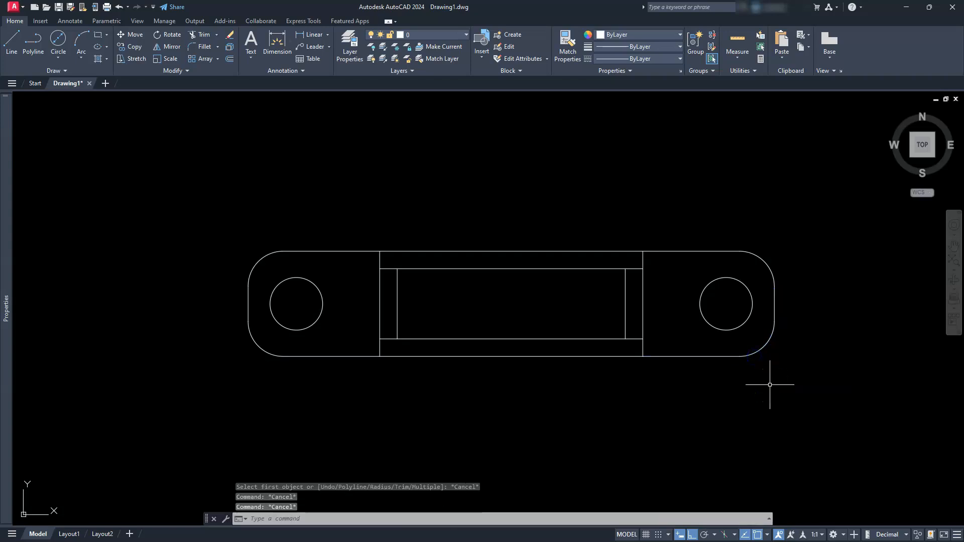
Step: Draw a 45° construction line through the point level with the front view's arch top and directly above its right flange end
{"action": "scroll", "coordinate": [750, 350], "scroll_direction": "down", "scroll_amount": 2}
{"action": "middle_click_drag", "start_coordinate": [749, 415], "coordinate": [727, 333]}
{"action": "scroll", "coordinate": [728, 322], "scroll_direction": "down", "scroll_amount": 3}
{"action": "scroll", "coordinate": [716, 372], "scroll_direction": "up", "scroll_amount": 2}
{"action": "mouse_move", "coordinate": [734, 372]}
{"action": "middle_mouse_down"}
{"action": "mouse_move", "coordinate": [633, 336]}
{"action": "mouse_move", "coordinate": [584, 348]}
{"action": "middle_mouse_up"}
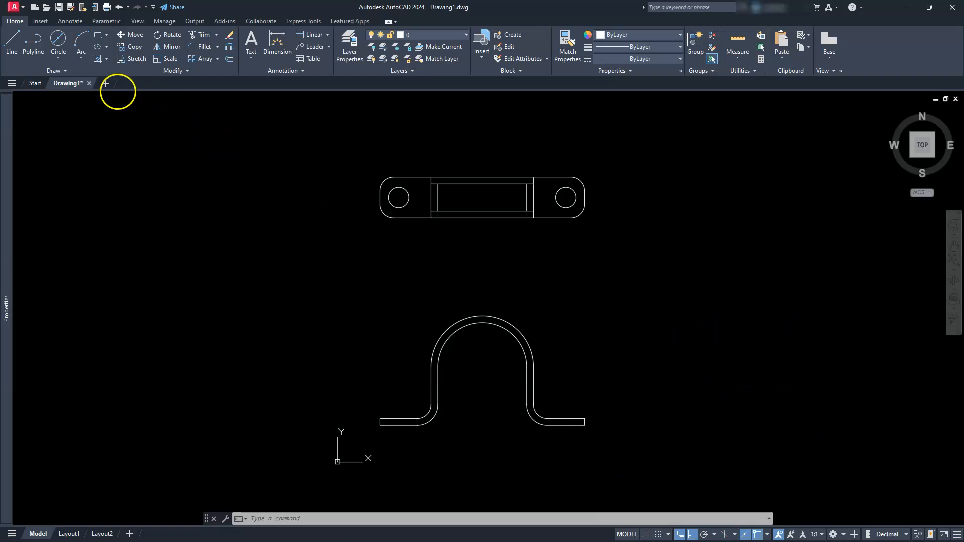
{"action": "left_click", "coordinate": [59, 71]}
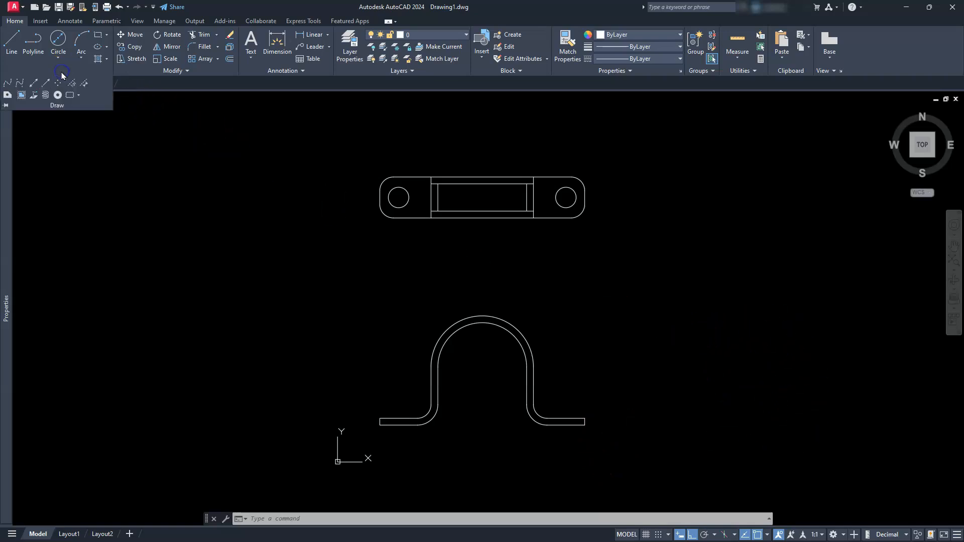
{"action": "left_click", "coordinate": [31, 86]}
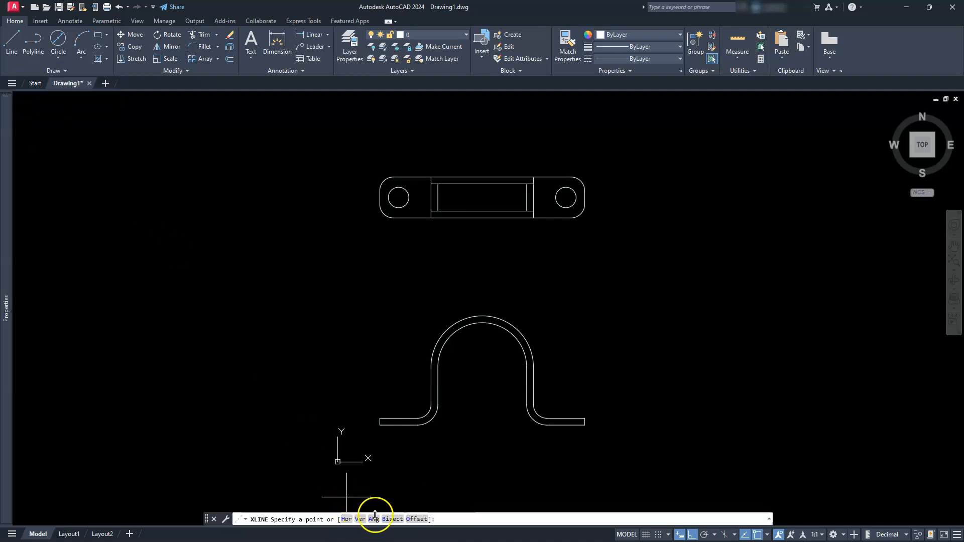
{"action": "left_click", "coordinate": [375, 519]}
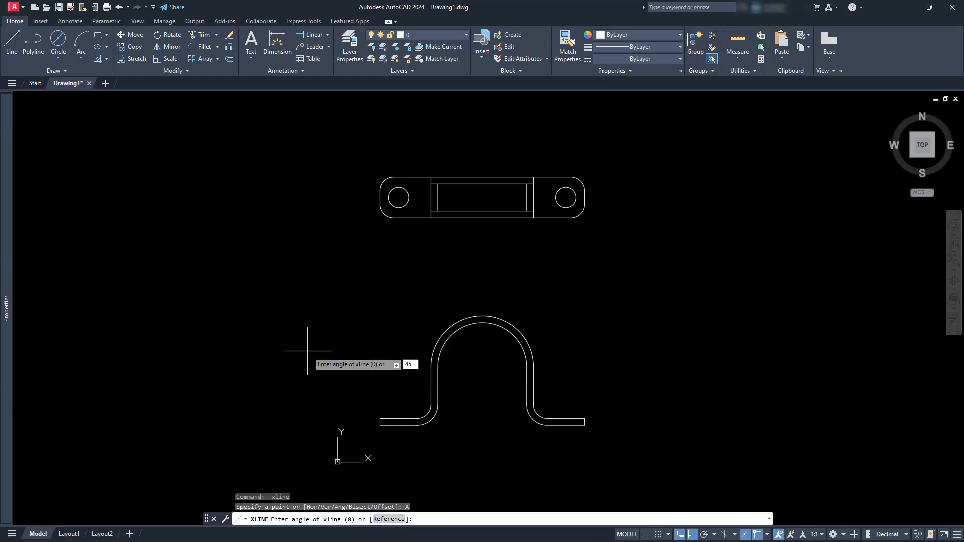
{"action": "key", "text": "Return"}
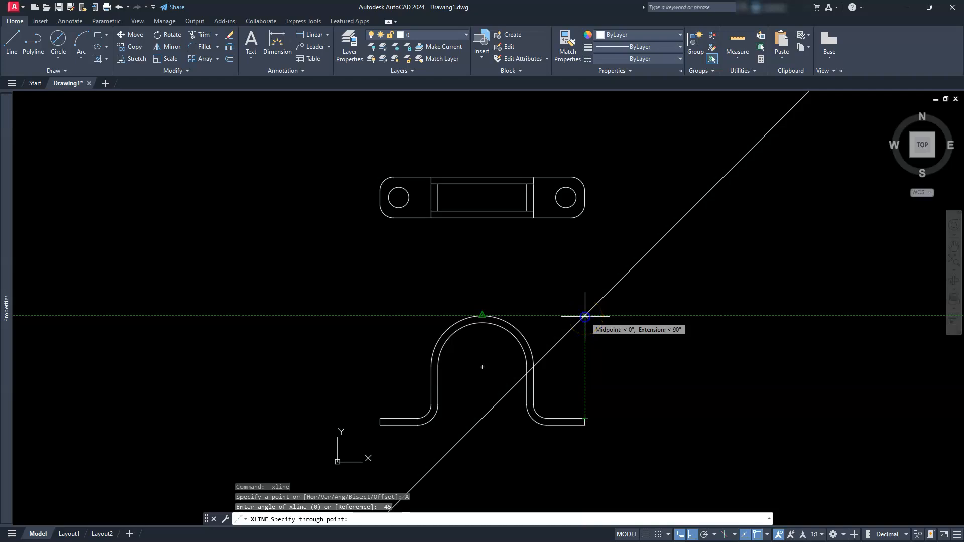
{"action": "left_click", "coordinate": [585, 316]}
{"action": "key", "text": "Escape"}
{"action": "key", "text": "Escape"}
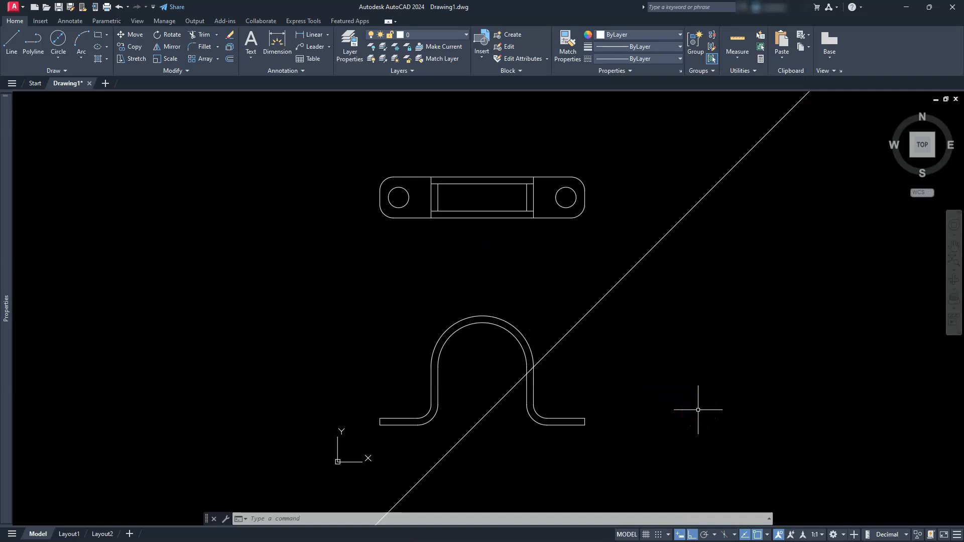
Step: Draw horizontal construction lines through the top view's two outer edges, two inner rectangle edges, and the right hole's lower and upper quadrants
{"action": "left_click", "coordinate": [68, 71]}
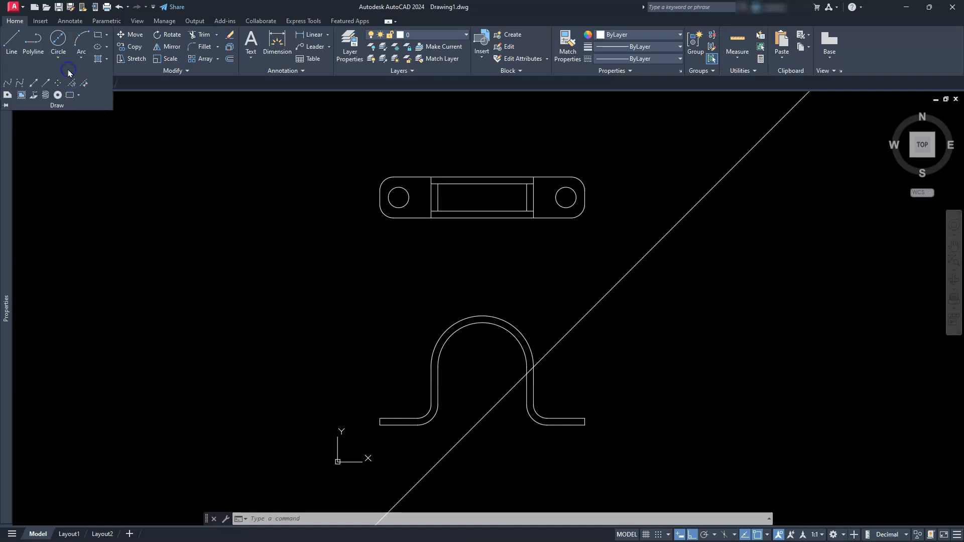
{"action": "left_click", "coordinate": [35, 83]}
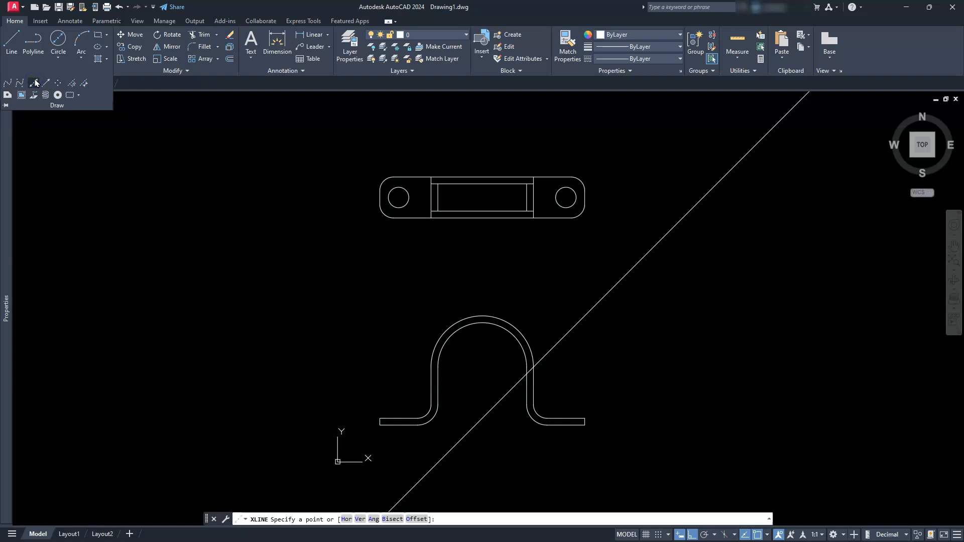
{"action": "left_click", "coordinate": [347, 519]}
{"action": "scroll", "coordinate": [522, 217], "scroll_direction": "up", "scroll_amount": 4}
{"action": "mouse_move", "coordinate": [527, 215]}
{"action": "middle_mouse_down"}
{"action": "mouse_move", "coordinate": [527, 277]}
{"action": "mouse_move", "coordinate": [507, 314]}
{"action": "middle_mouse_up"}
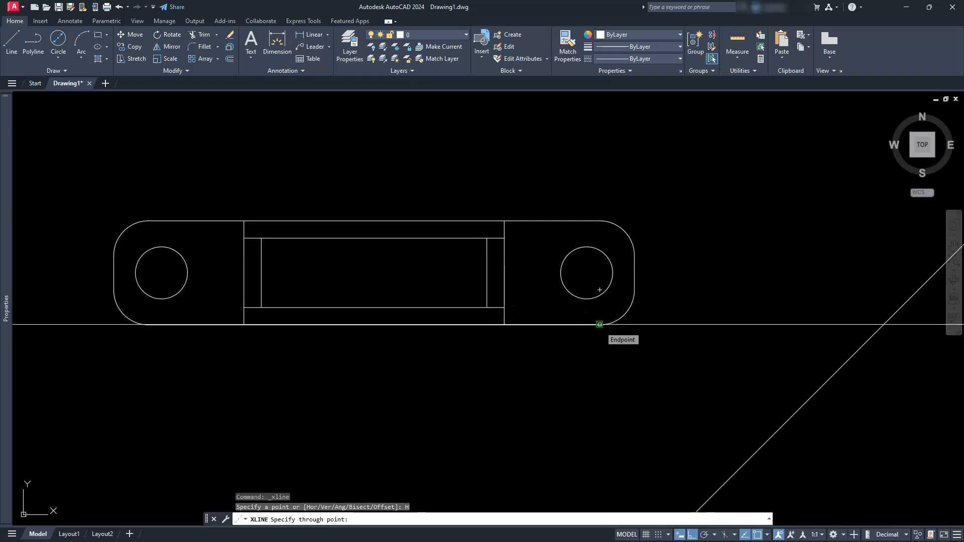
{"action": "left_click", "coordinate": [599, 324]}
{"action": "left_click", "coordinate": [589, 221]}
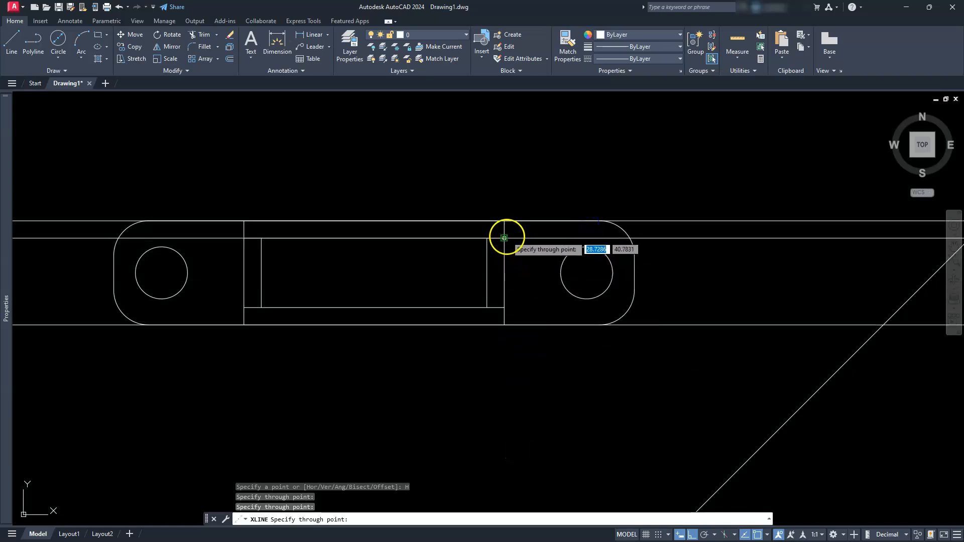
{"action": "left_click", "coordinate": [504, 237]}
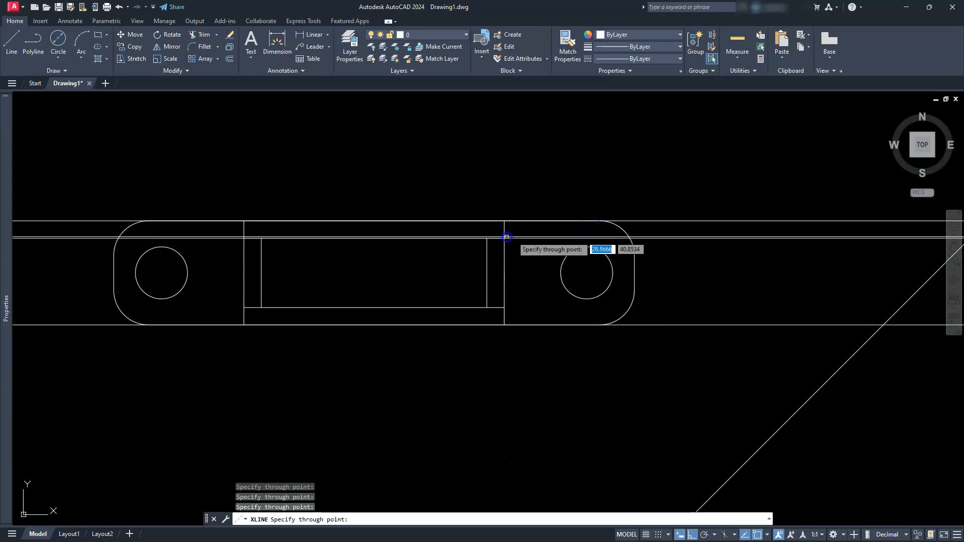
{"action": "left_click", "coordinate": [505, 307]}
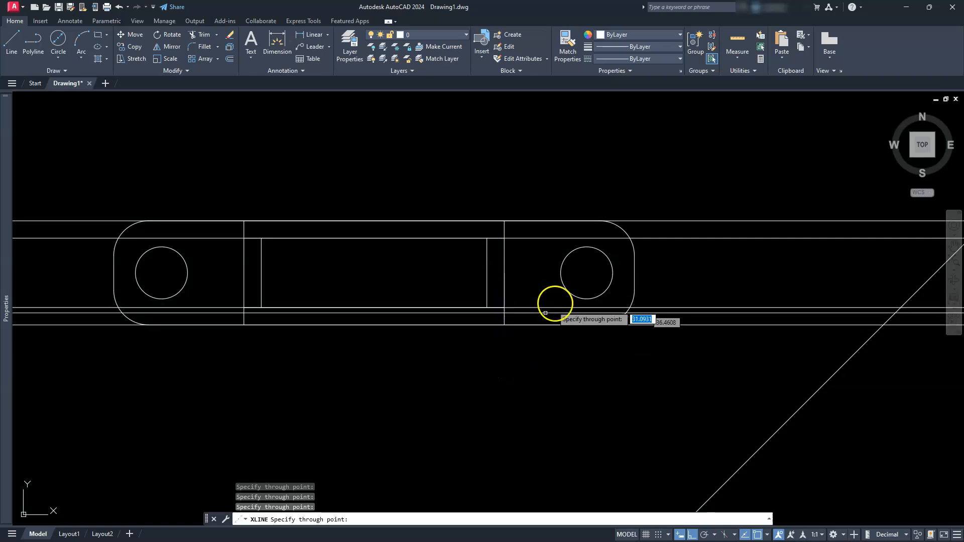
{"action": "left_click", "coordinate": [586, 297]}
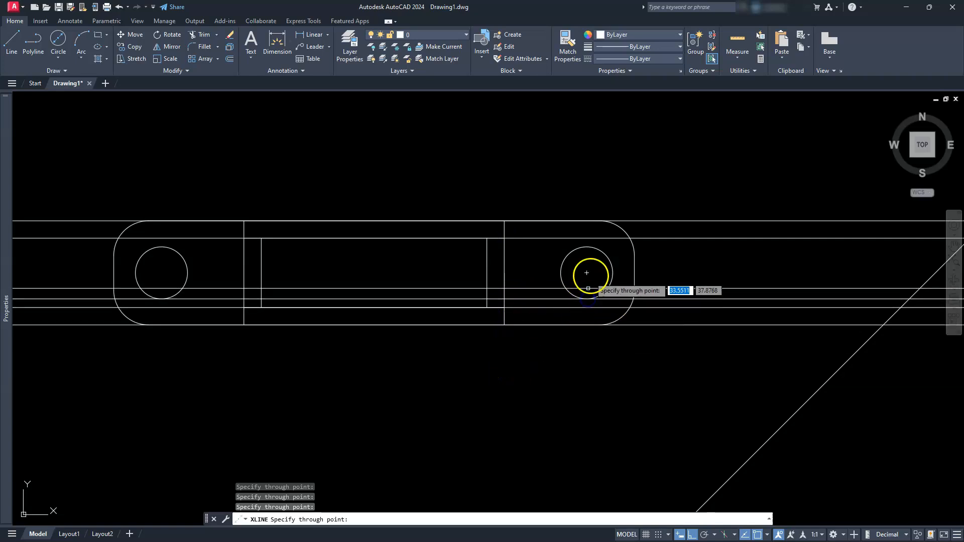
{"action": "left_click", "coordinate": [587, 247]}
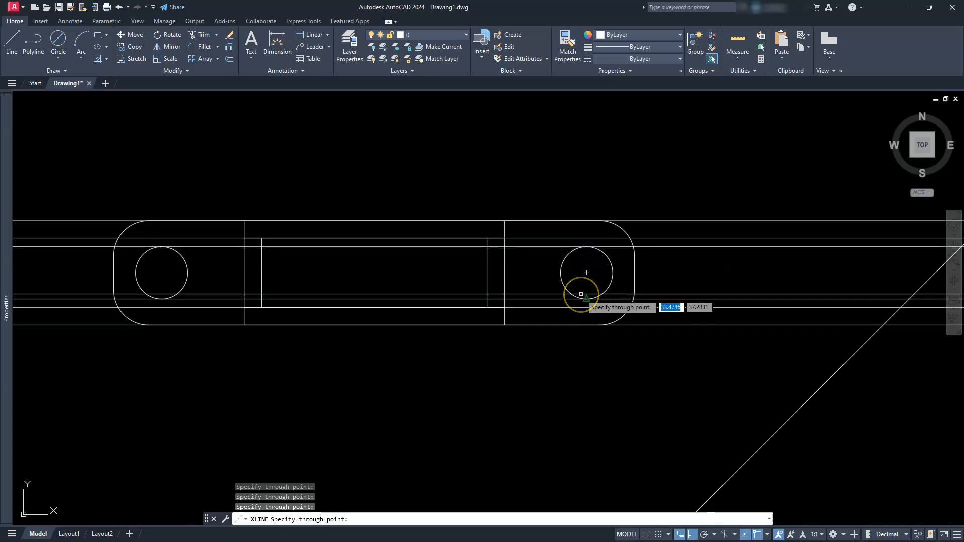
{"action": "key", "text": "Escape"}
Step: Draw vertical construction lines through the six intersections of the top view's horizontal projection lines with the 45° line
{"action": "scroll", "coordinate": [587, 275], "scroll_direction": "down", "scroll_amount": 2}
{"action": "scroll", "coordinate": [718, 376], "scroll_direction": "down", "scroll_amount": 2}
{"action": "mouse_move", "coordinate": [718, 376]}
{"action": "middle_mouse_down"}
{"action": "mouse_move", "coordinate": [720, 334]}
{"action": "mouse_move", "coordinate": [683, 273]}
{"action": "mouse_move", "coordinate": [673, 285]}
{"action": "middle_mouse_up"}
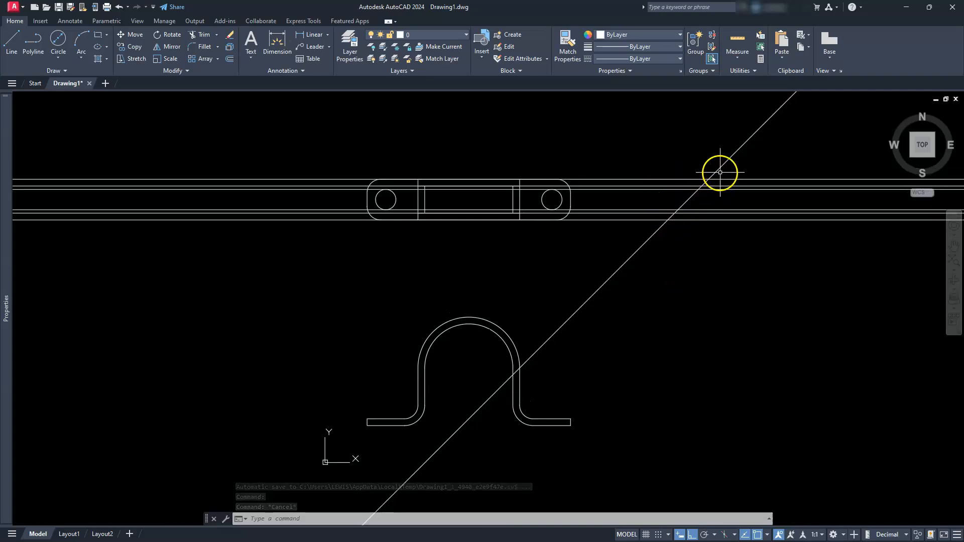
{"action": "scroll", "coordinate": [697, 183], "scroll_direction": "up", "scroll_amount": 4}
{"action": "mouse_move", "coordinate": [719, 211]}
{"action": "middle_mouse_down"}
{"action": "mouse_move", "coordinate": [609, 270]}
{"action": "mouse_move", "coordinate": [562, 263]}
{"action": "middle_mouse_up"}
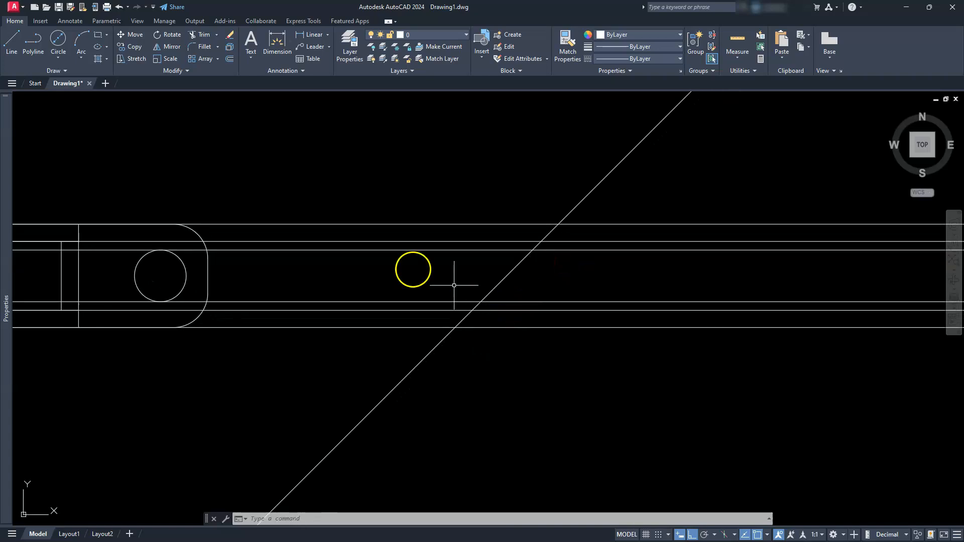
{"action": "left_click", "coordinate": [65, 71]}
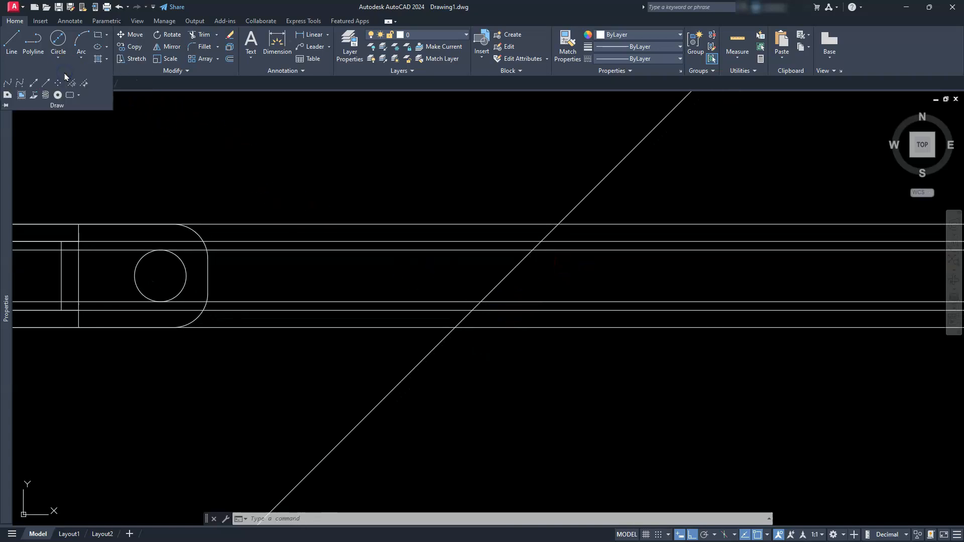
{"action": "left_click", "coordinate": [32, 85]}
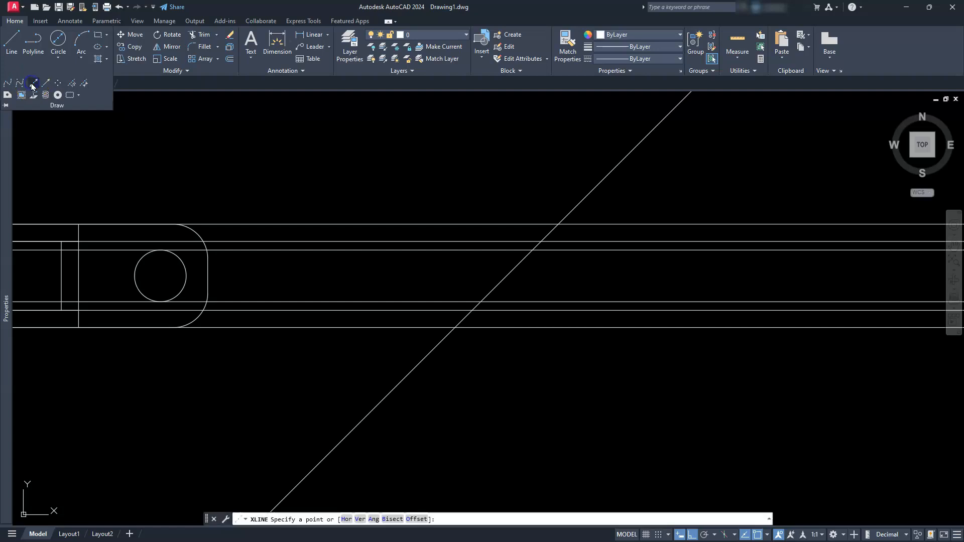
{"action": "left_click", "coordinate": [359, 519]}
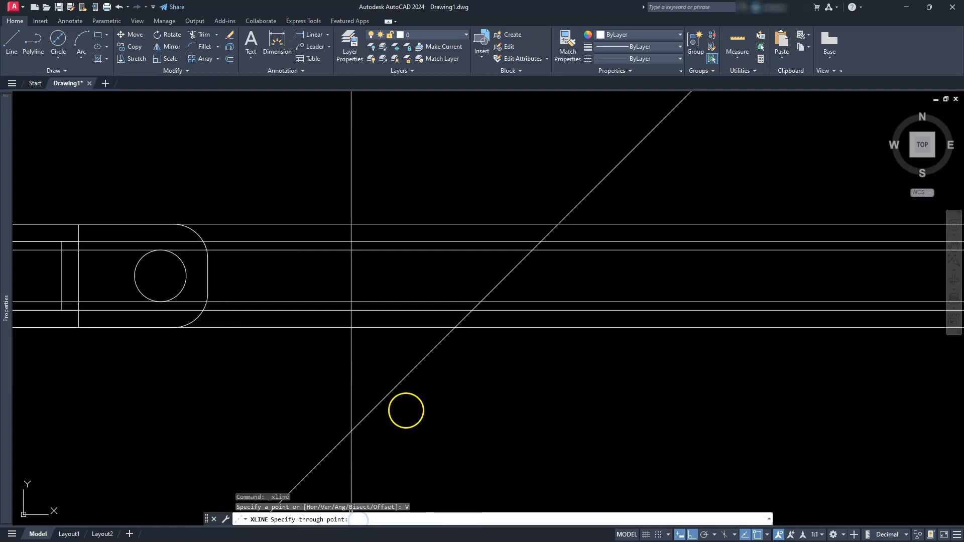
{"action": "left_click", "coordinate": [455, 328]}
{"action": "left_click", "coordinate": [472, 310]}
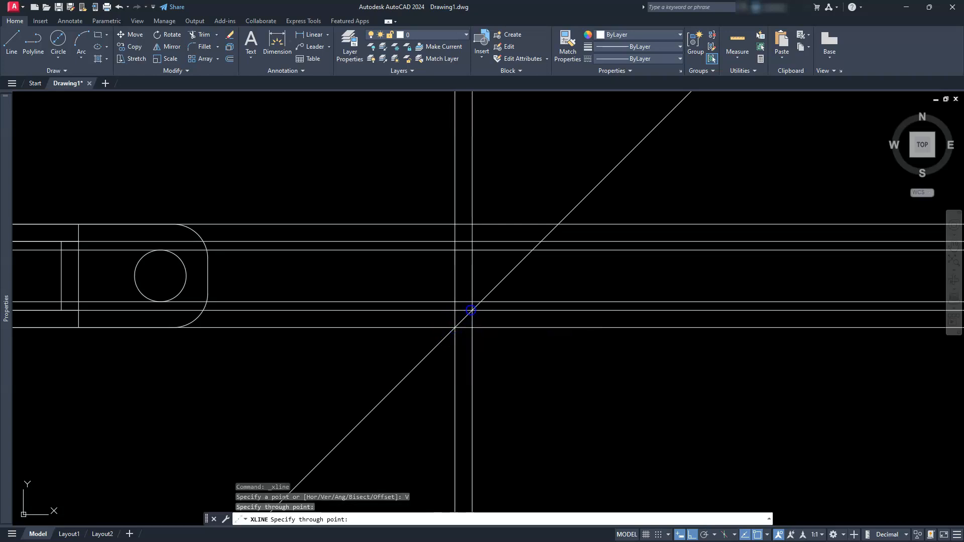
{"action": "left_click", "coordinate": [480, 302]}
{"action": "left_click", "coordinate": [531, 250]}
{"action": "left_click", "coordinate": [541, 241]}
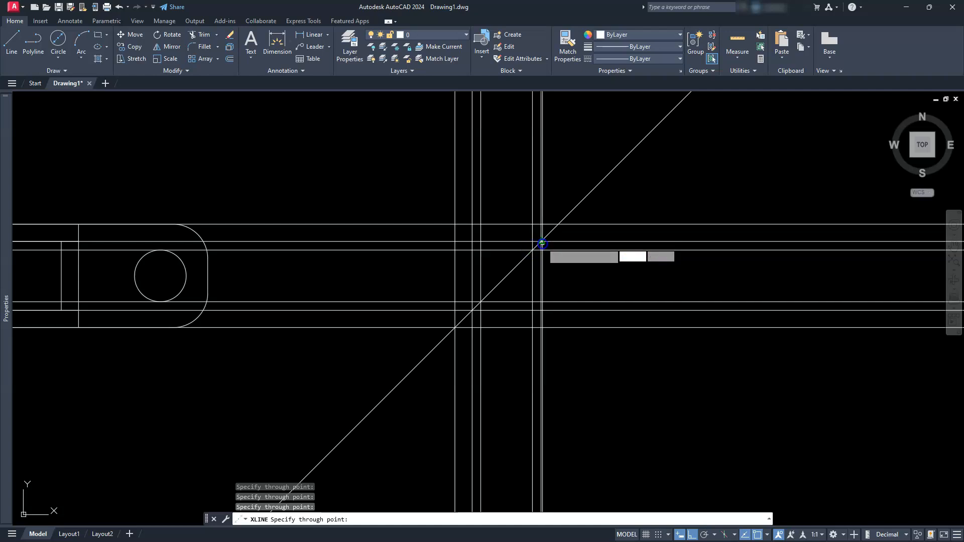
{"action": "left_click", "coordinate": [559, 224]}
{"action": "key", "text": "Escape"}
{"action": "key", "text": "Escape"}
{"action": "key", "text": "Escape"}
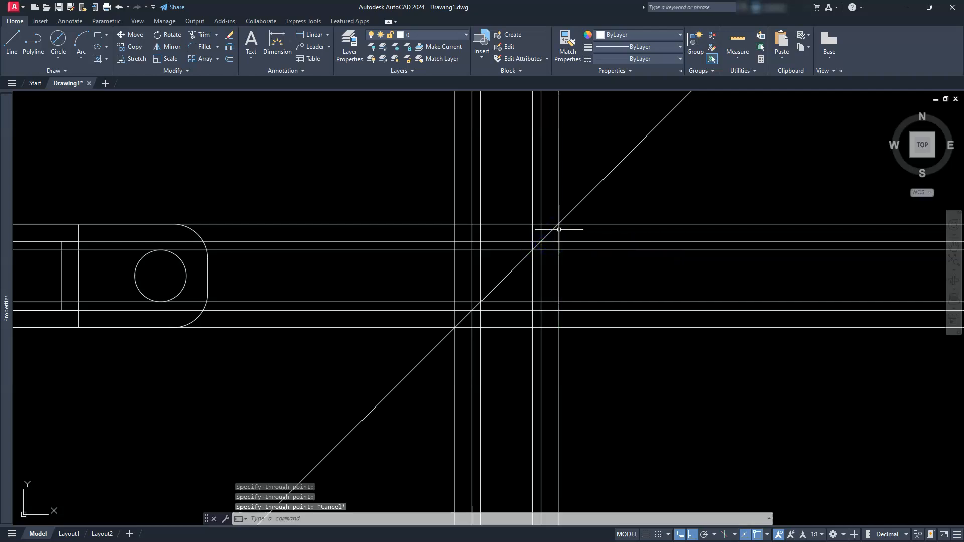
Step: Draw horizontal construction lines from the front view through the flange's bottom and top faces and the inner and outer arch tops
{"action": "scroll", "coordinate": [562, 228], "scroll_direction": "down", "scroll_amount": 4}
{"action": "middle_click_drag", "start_coordinate": [559, 381], "coordinate": [587, 299]}
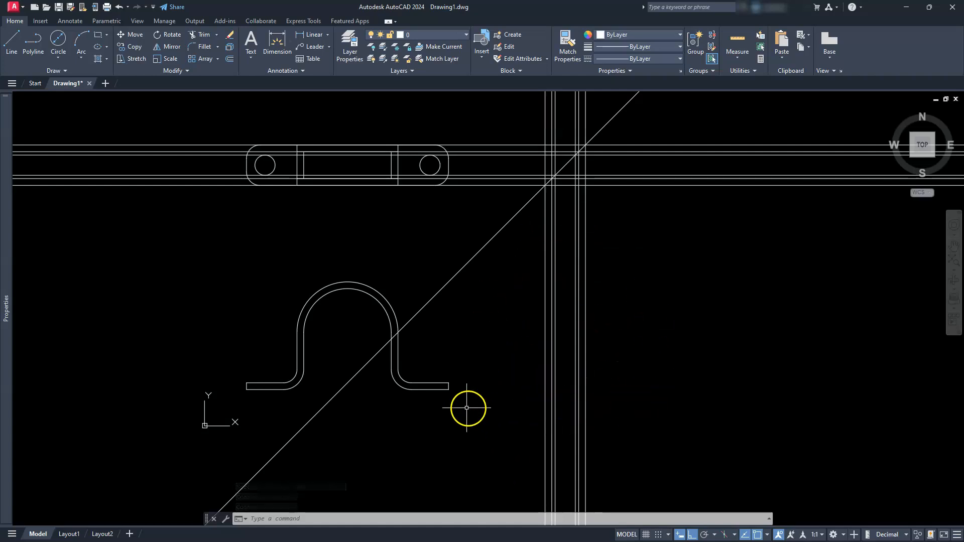
{"action": "left_click", "coordinate": [55, 71]}
{"action": "left_click", "coordinate": [33, 83]}
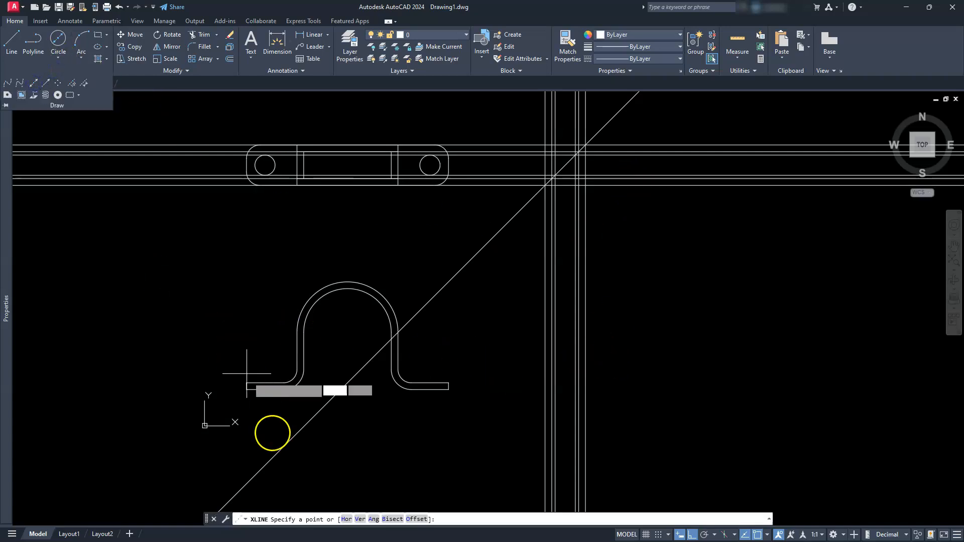
{"action": "left_click", "coordinate": [348, 518]}
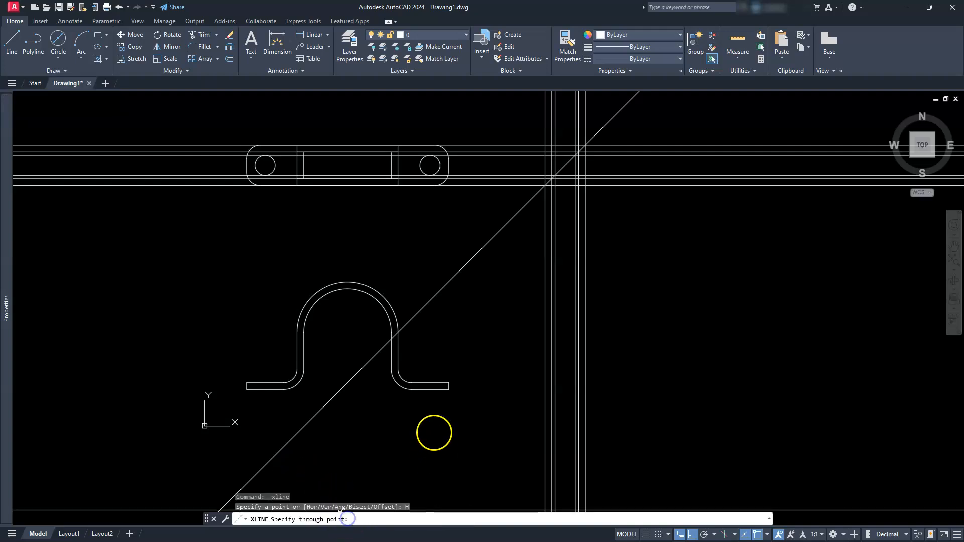
{"action": "left_click", "coordinate": [439, 391]}
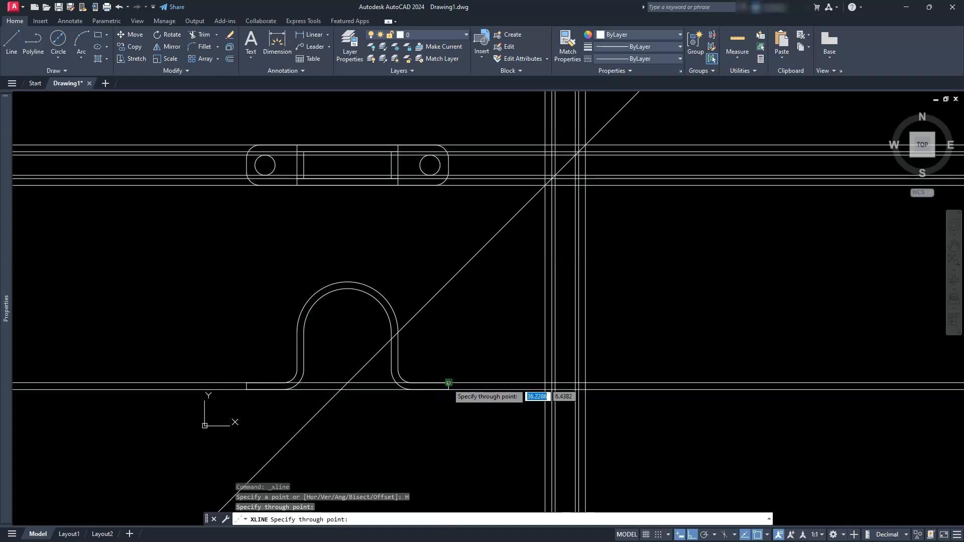
{"action": "left_click", "coordinate": [351, 287]}
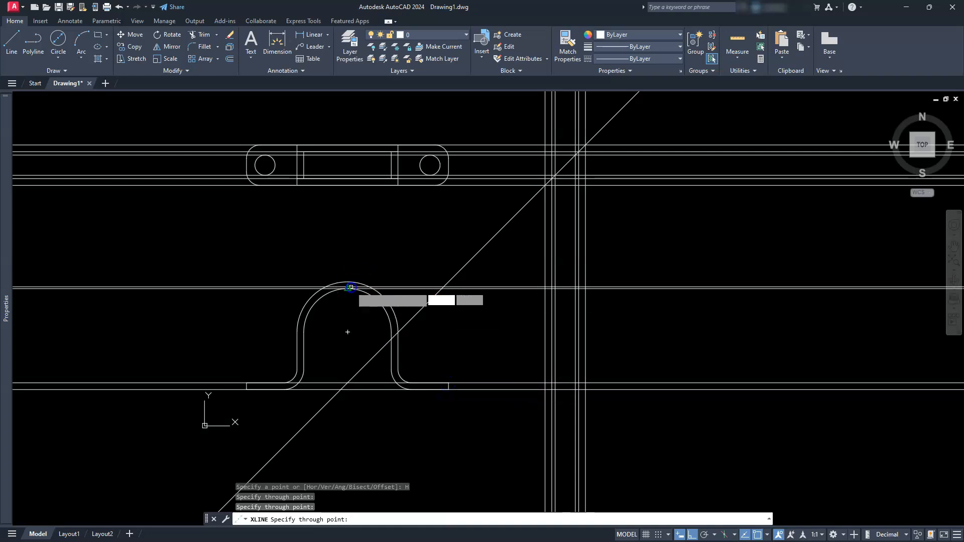
{"action": "left_click", "coordinate": [350, 281]}
{"action": "key", "text": "Escape"}
{"action": "key", "text": "Escape"}
{"action": "key", "text": "Escape"}
{"action": "key", "text": "Escape"}
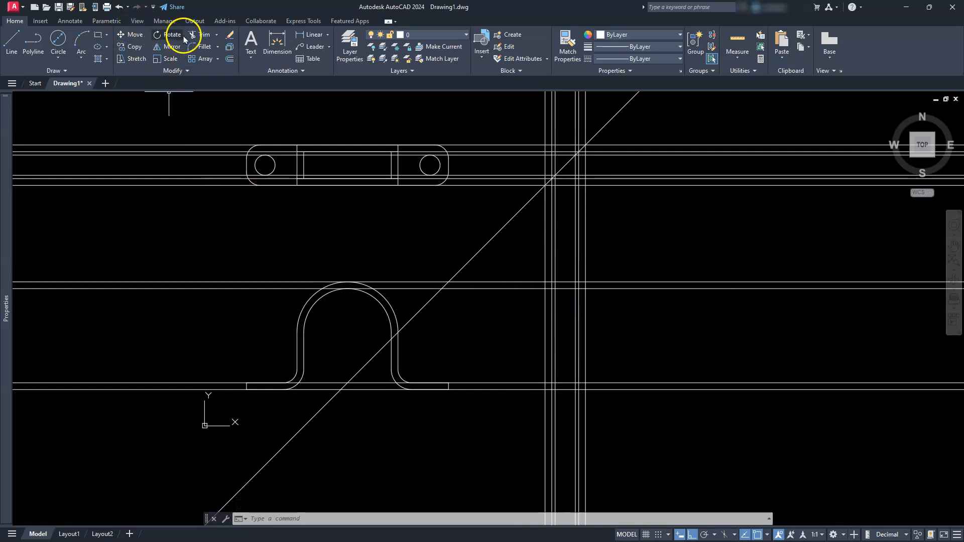
Step: Trim the projection lines outside the side-view rectangle, using the outermost two vertical and two front-view horizontal construction lines as cutting edges
{"action": "left_click", "coordinate": [200, 35]}
{"action": "scroll", "coordinate": [564, 304], "scroll_direction": "up", "scroll_amount": 2}
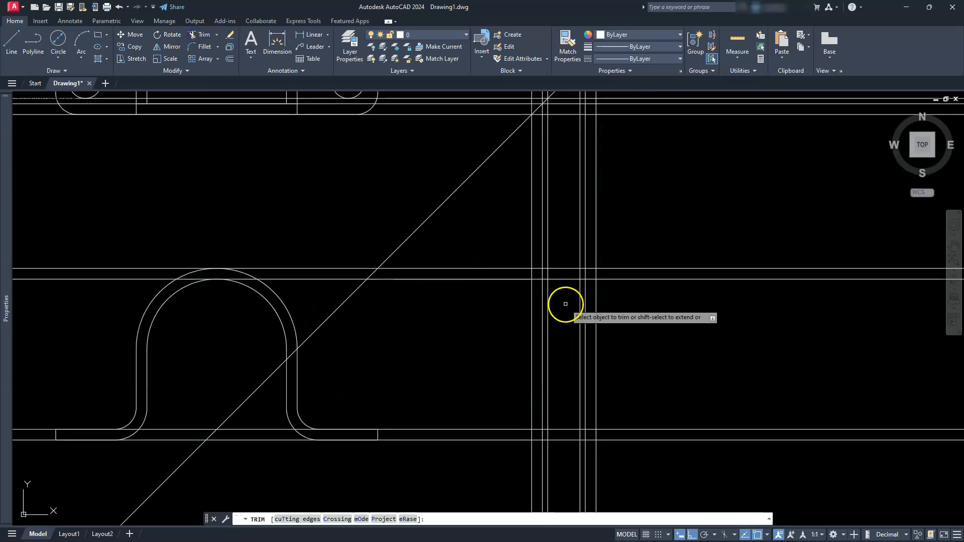
{"action": "left_click", "coordinate": [296, 518]}
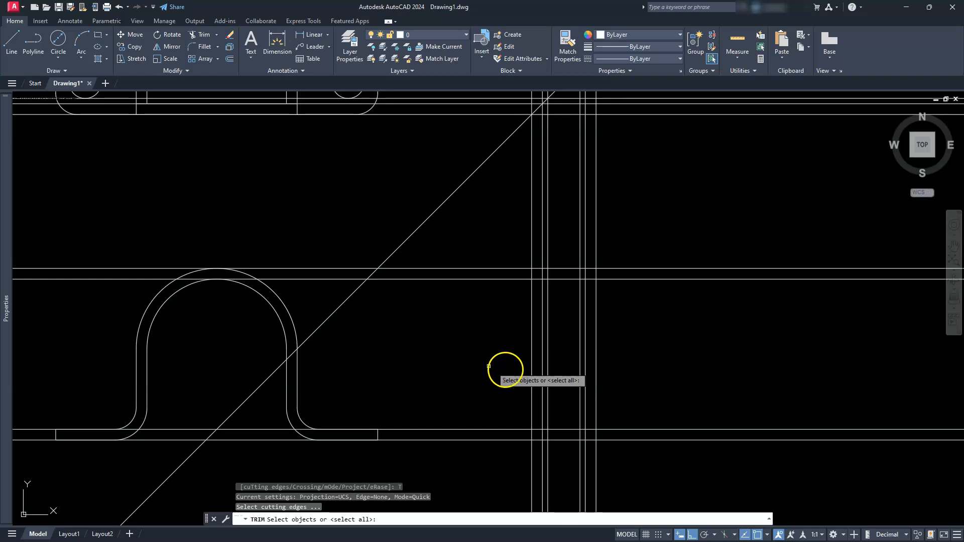
{"action": "left_click", "coordinate": [534, 368]}
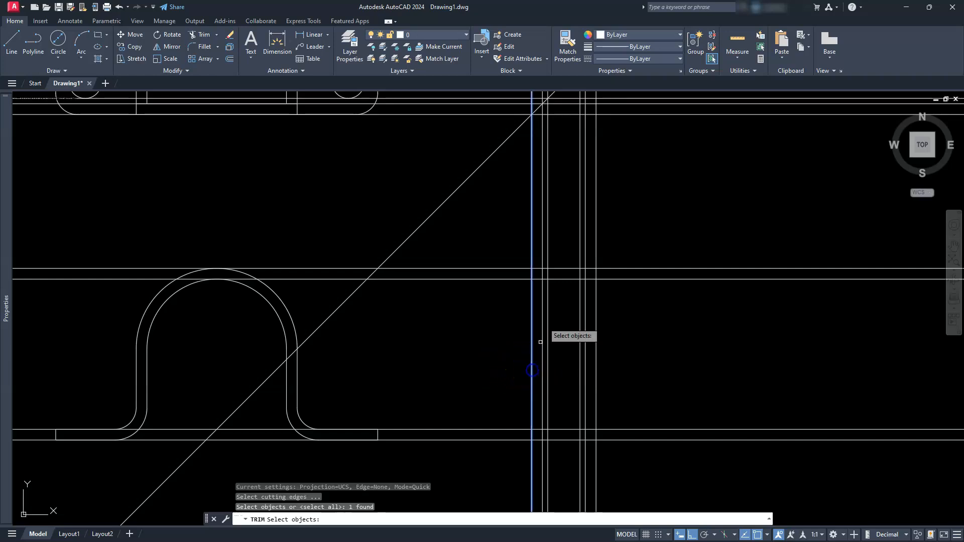
{"action": "left_click", "coordinate": [561, 270]}
{"action": "left_click", "coordinate": [597, 324]}
{"action": "left_click", "coordinate": [559, 439]}
{"action": "scroll", "coordinate": [497, 431], "scroll_direction": "down", "scroll_amount": 2}
{"action": "middle_click_drag", "start_coordinate": [495, 424], "coordinate": [492, 361]}
{"action": "key", "text": "Return"}
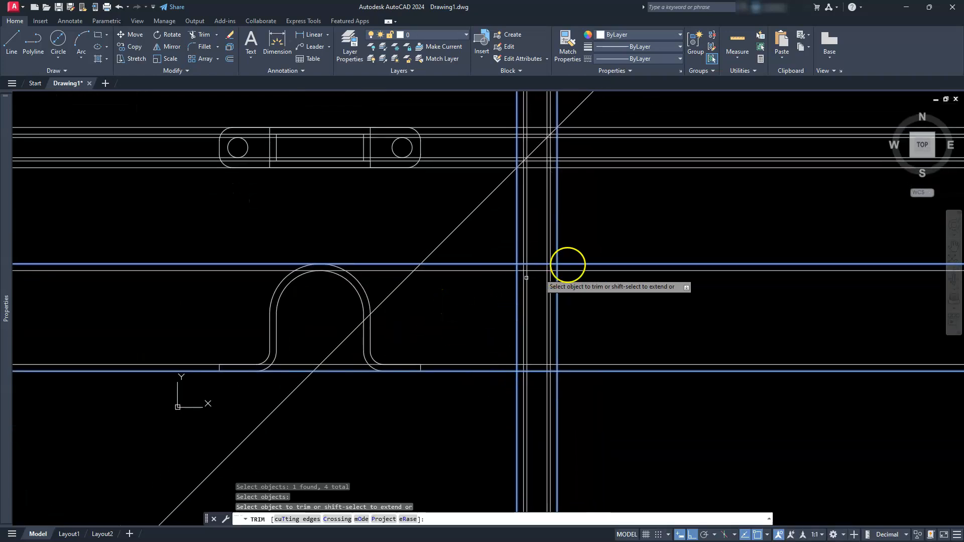
{"action": "mouse_move", "coordinate": [629, 224]}
{"action": "left_mouse_down"}
{"action": "mouse_move", "coordinate": [624, 430]}
{"action": "mouse_move", "coordinate": [470, 426]}
{"action": "mouse_move", "coordinate": [497, 239]}
{"action": "mouse_move", "coordinate": [591, 243]}
{"action": "left_mouse_up"}
{"action": "key", "text": "Escape"}
{"action": "key", "text": "Escape"}
{"action": "key", "text": "Escape"}
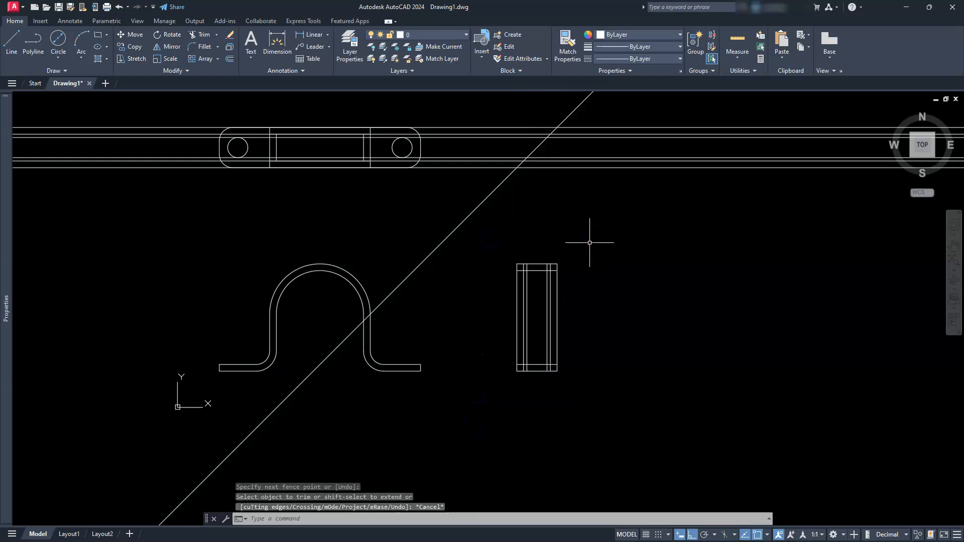
{"action": "left_click", "coordinate": [556, 249]}
{"action": "scroll", "coordinate": [494, 311], "scroll_direction": "up", "scroll_amount": 4}
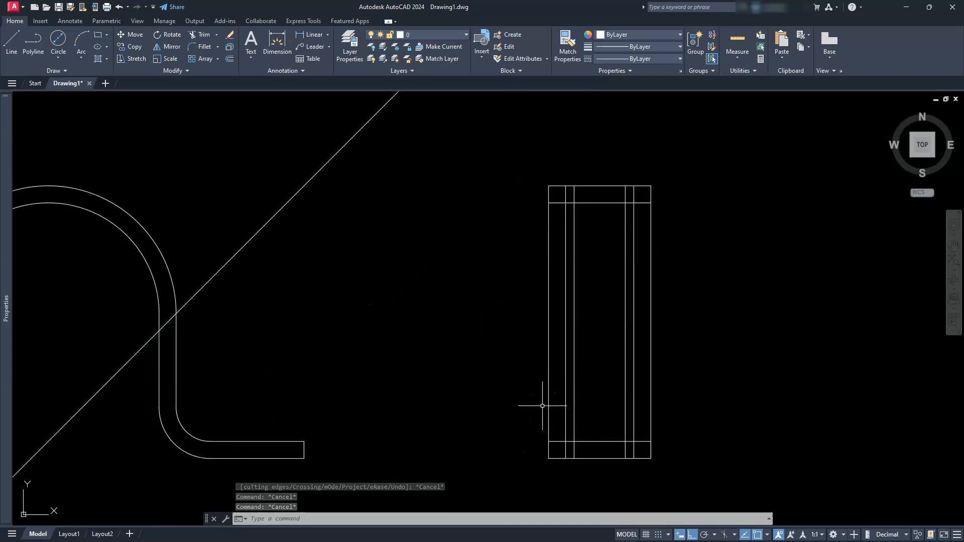
{"action": "scroll", "coordinate": [542, 406], "scroll_direction": "down", "scroll_amount": 4}
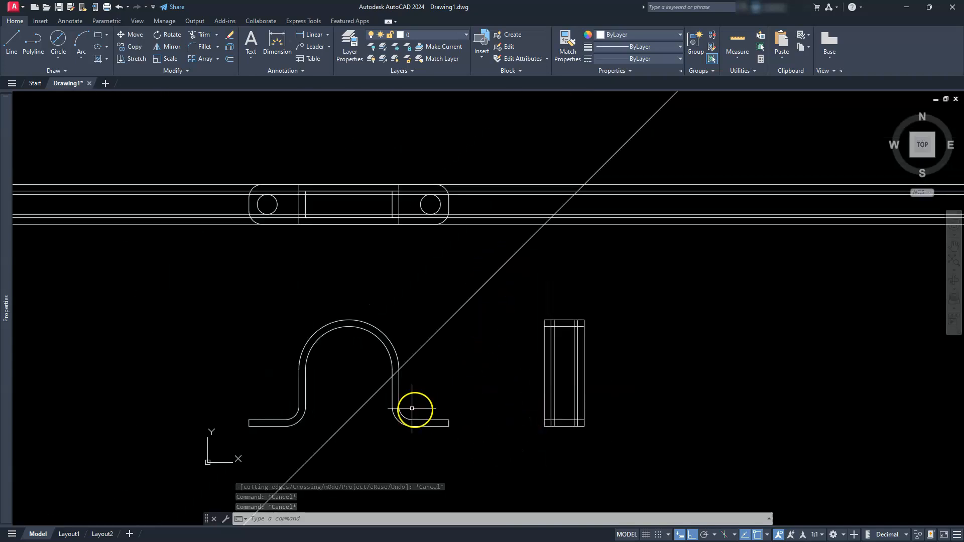
Step: Erase the 45° projection line
{"action": "left_click", "coordinate": [424, 342]}
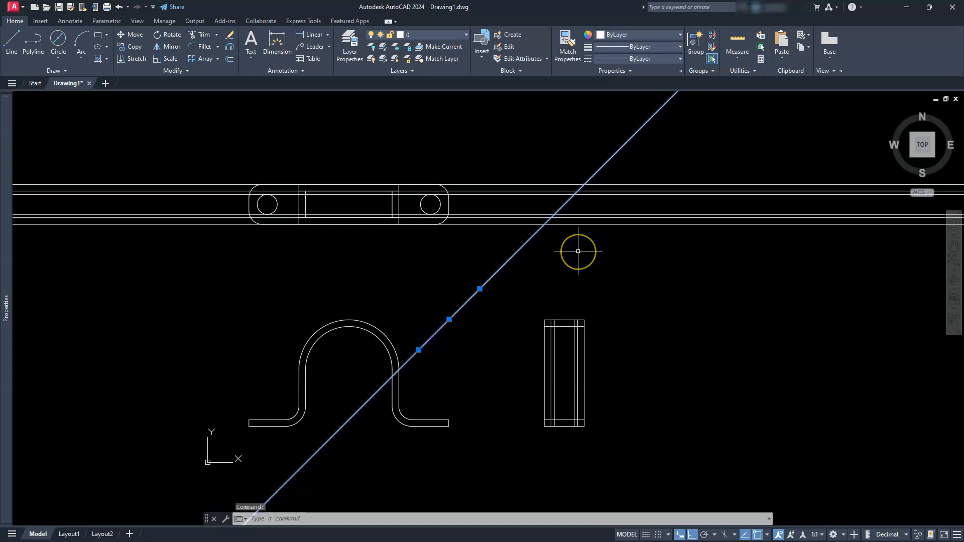
{"action": "key", "text": "Delete"}
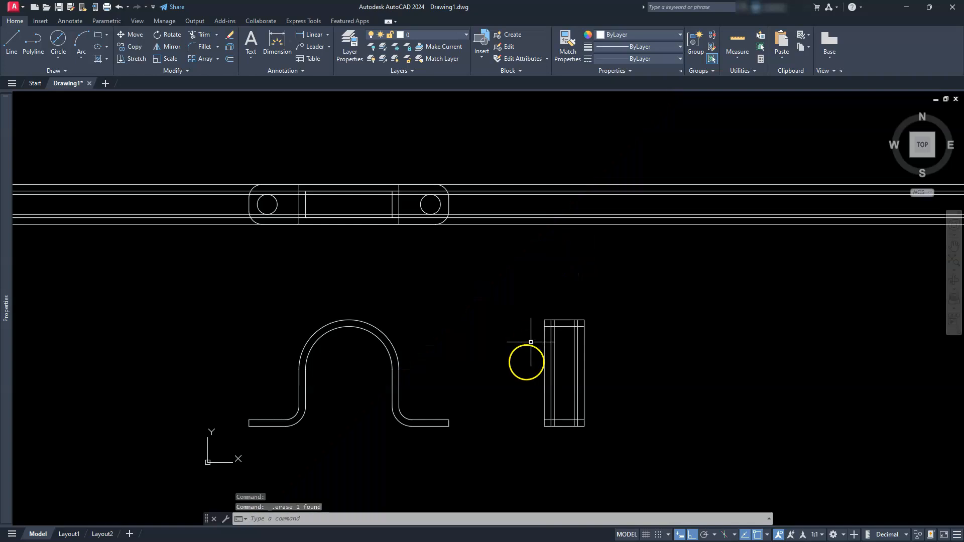
{"action": "scroll", "coordinate": [551, 438], "scroll_direction": "up", "scroll_amount": 5}
{"action": "left_click", "coordinate": [555, 330]}
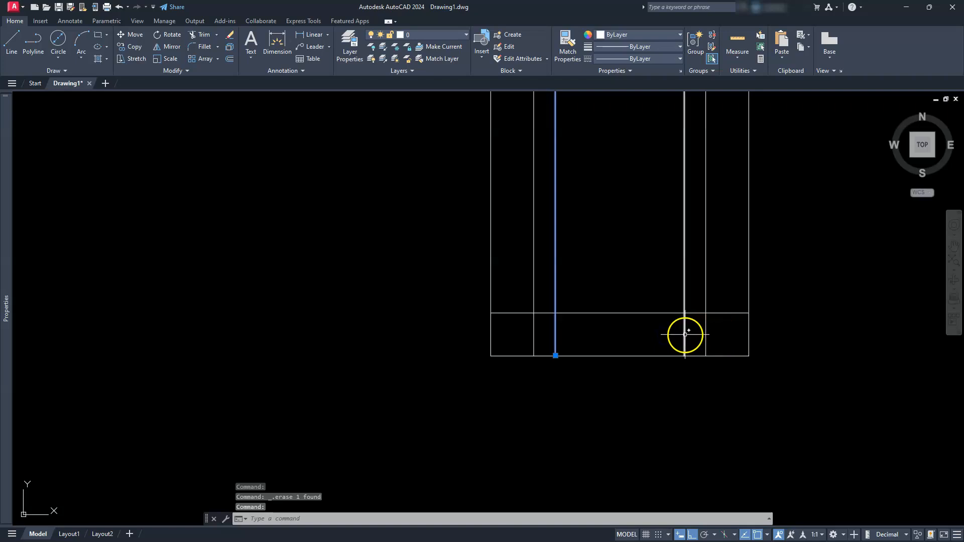
{"action": "key", "text": "Escape"}
{"action": "key", "text": "Escape"}
Step: Draw a horizontal line from the right end of the front view's outer arch to just past the side view's far edge
{"action": "scroll", "coordinate": [585, 327], "scroll_direction": "down", "scroll_amount": 2}
{"action": "scroll", "coordinate": [578, 327], "scroll_direction": "down", "scroll_amount": 4}
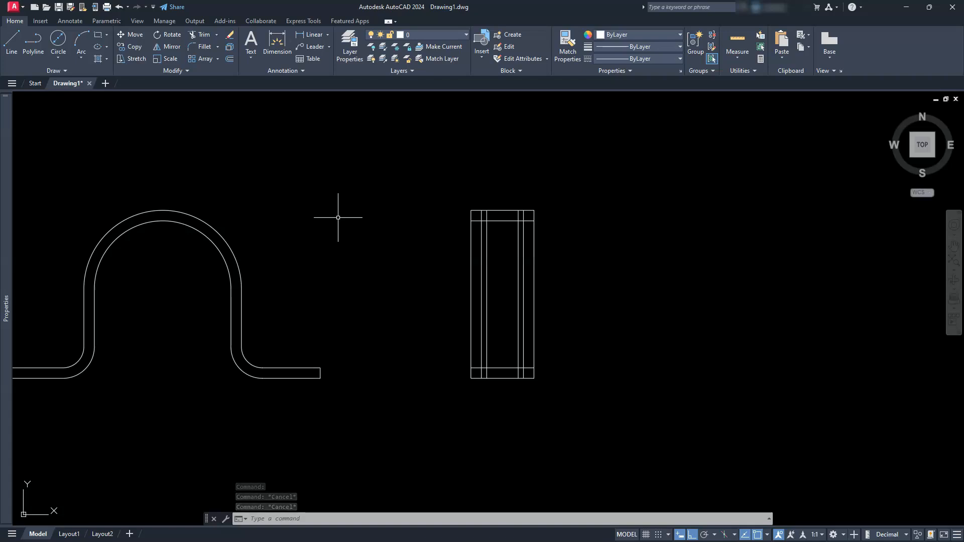
{"action": "left_click", "coordinate": [11, 45]}
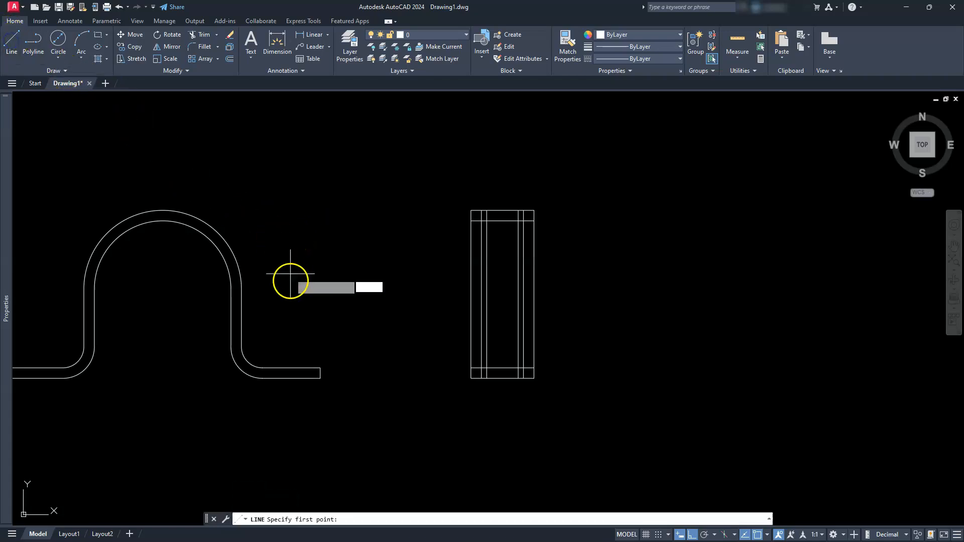
{"action": "left_click", "coordinate": [241, 289]}
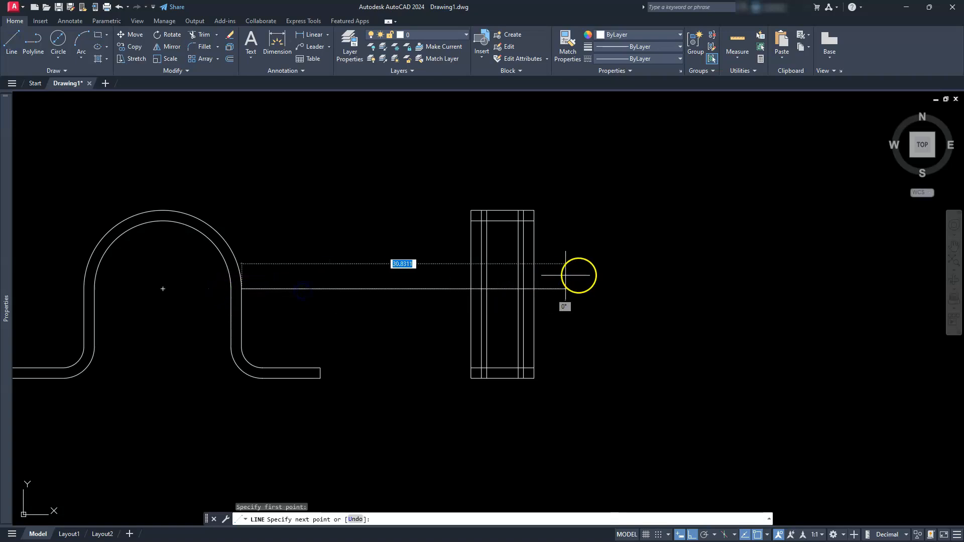
{"action": "left_click", "coordinate": [581, 278]}
{"action": "key", "text": "Escape"}
{"action": "key", "text": "Escape"}
{"action": "key", "text": "Escape"}
{"action": "key", "text": "Escape"}
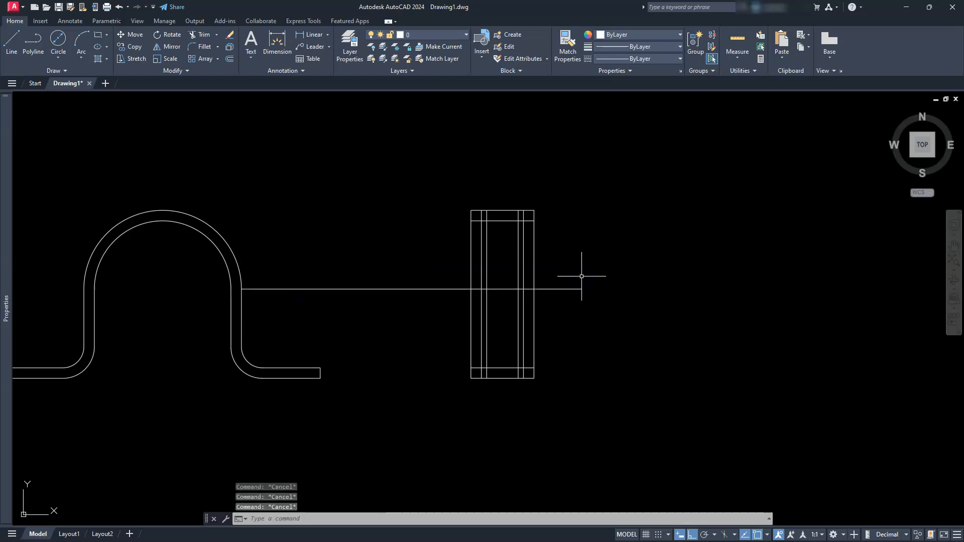
Step: Trim the arch-end projection line on both sides of the side view, keeping only the part between its outer edges
{"action": "left_click", "coordinate": [200, 36]}
{"action": "left_click", "coordinate": [393, 286]}
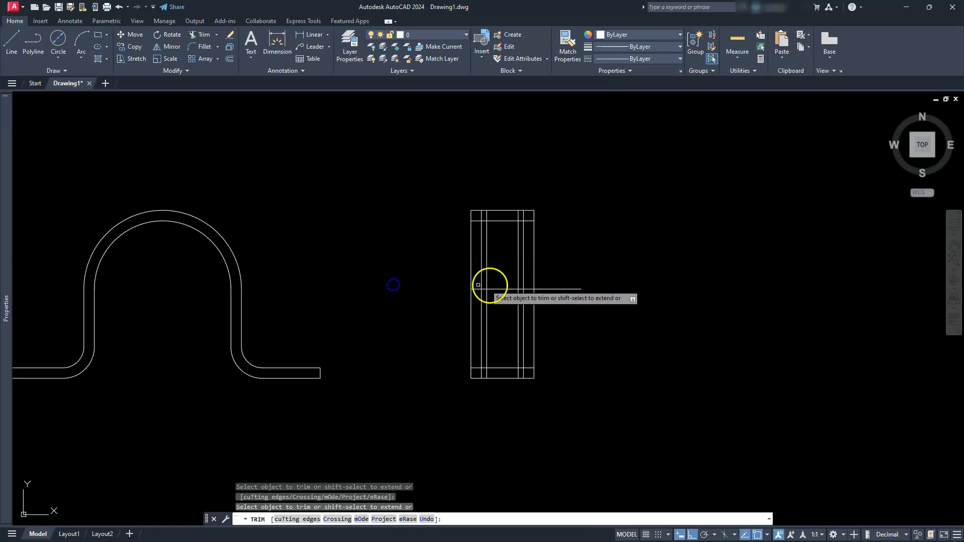
{"action": "left_click", "coordinate": [555, 290]}
{"action": "key", "text": "Escape"}
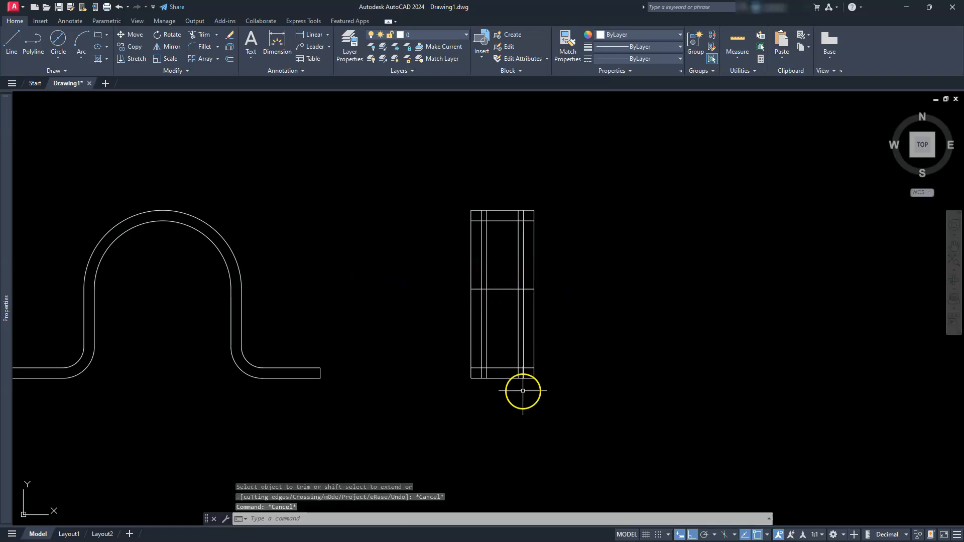
Step: Trim the side view's two innermost vertical hole lines above the flange's top face, keeping only their segments within the flange thickness
{"action": "scroll", "coordinate": [523, 390], "scroll_direction": "up", "scroll_amount": 6}
{"action": "middle_click_drag", "start_coordinate": [456, 351], "coordinate": [485, 407]}
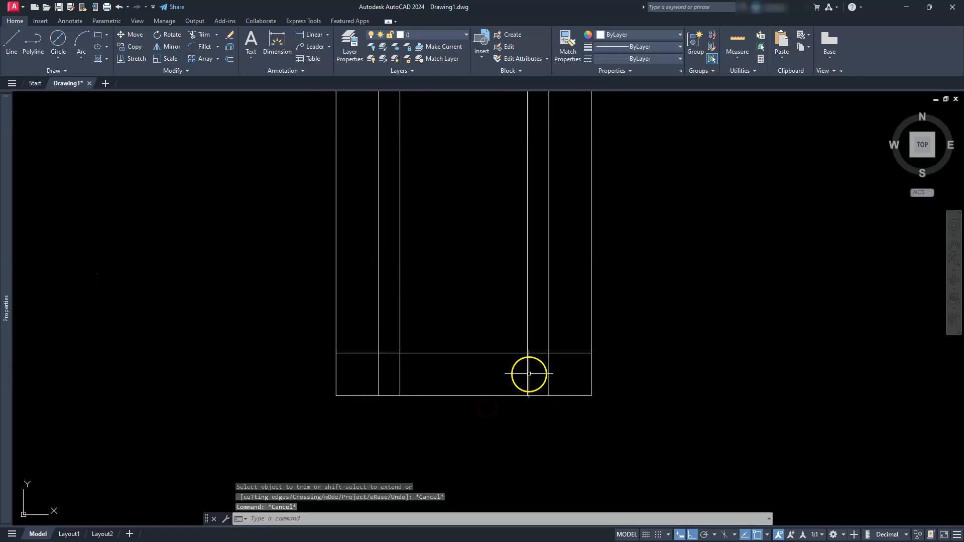
{"action": "scroll", "coordinate": [390, 372], "scroll_direction": "down", "scroll_amount": 5}
{"action": "middle_click_drag", "start_coordinate": [400, 370], "coordinate": [430, 415]}
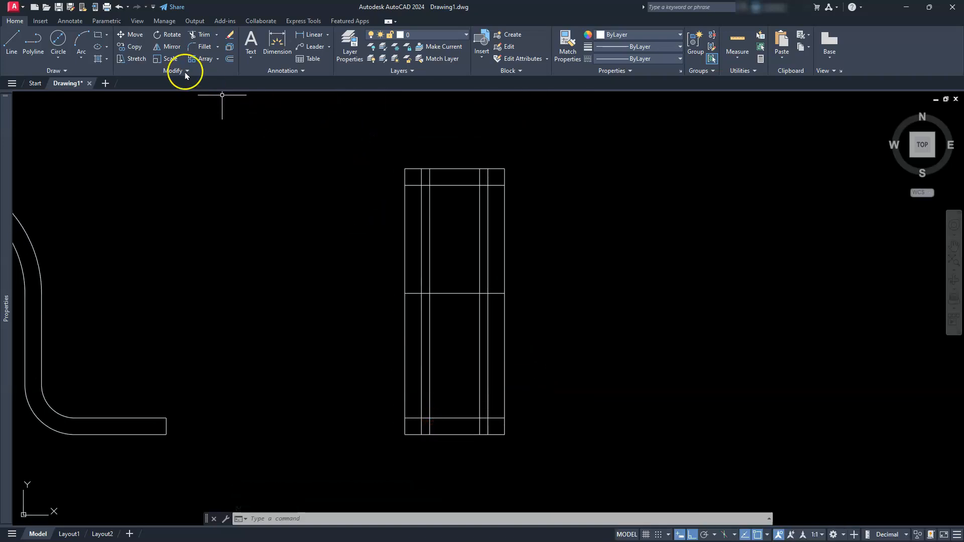
{"action": "left_click", "coordinate": [199, 35]}
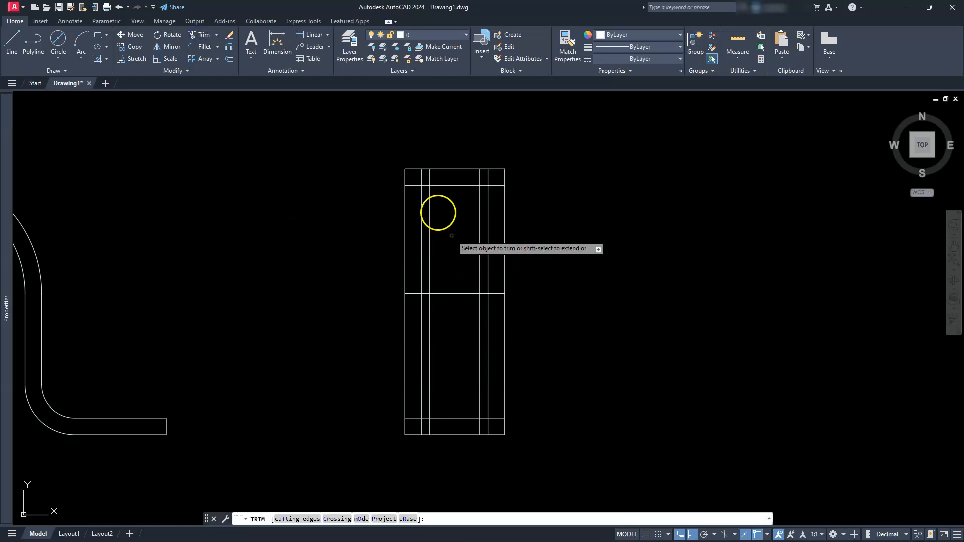
{"action": "left_click", "coordinate": [428, 178]}
{"action": "left_click", "coordinate": [480, 179]}
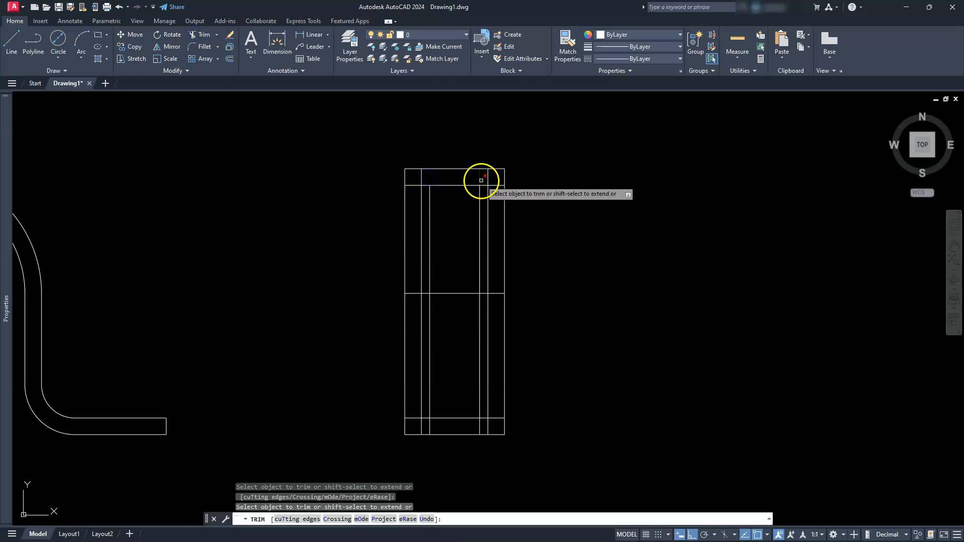
{"action": "left_click", "coordinate": [481, 200]}
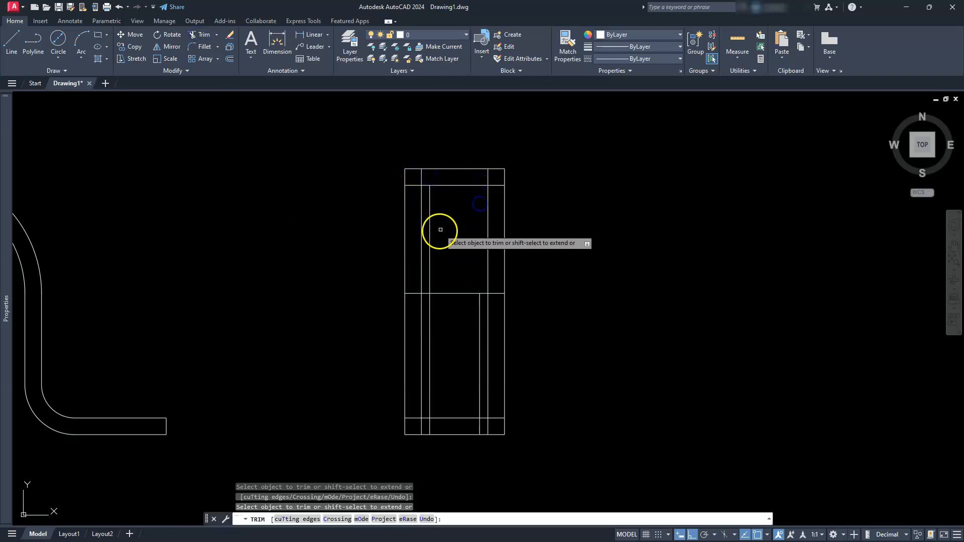
{"action": "left_click", "coordinate": [431, 240]}
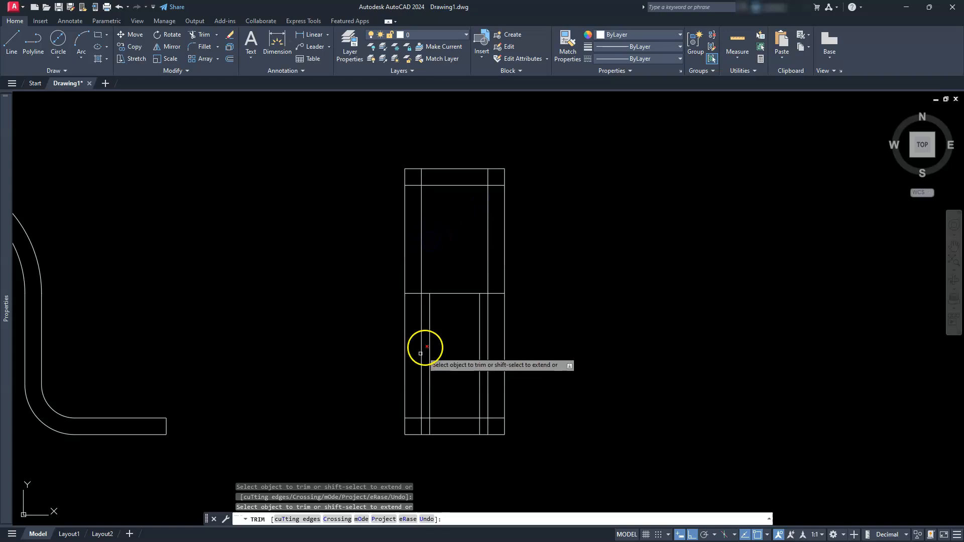
{"action": "left_click", "coordinate": [435, 339]}
{"action": "left_click", "coordinate": [478, 351]}
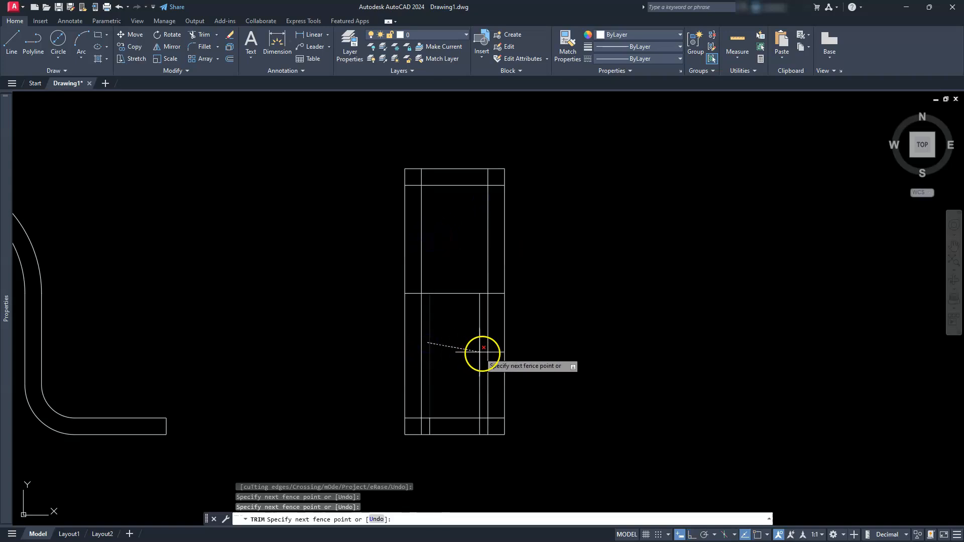
{"action": "key", "text": "Return"}
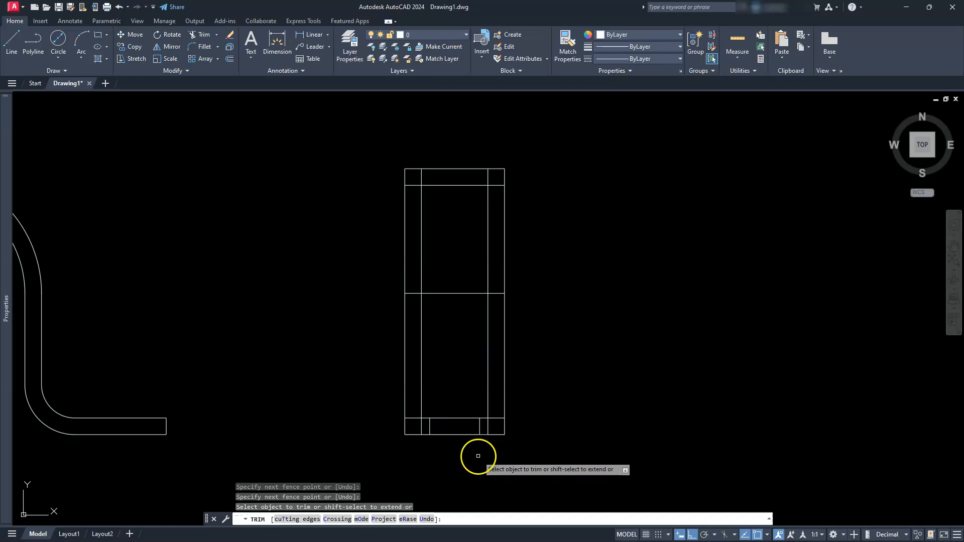
Step: Trim the side view's two vertical slot lines below the arch-end line, including their segments through the flange
{"action": "scroll", "coordinate": [446, 424], "scroll_direction": "down", "scroll_amount": 4}
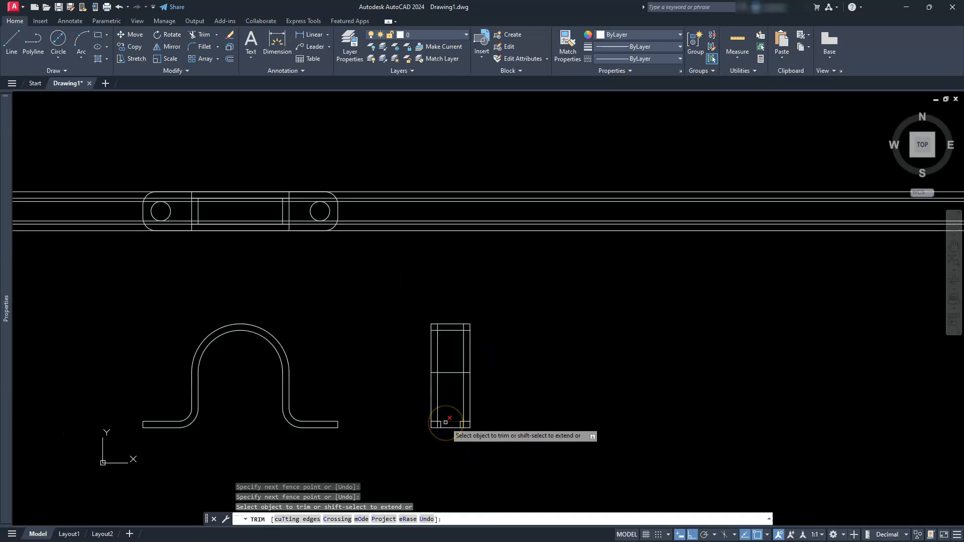
{"action": "scroll", "coordinate": [445, 422], "scroll_direction": "up", "scroll_amount": 2}
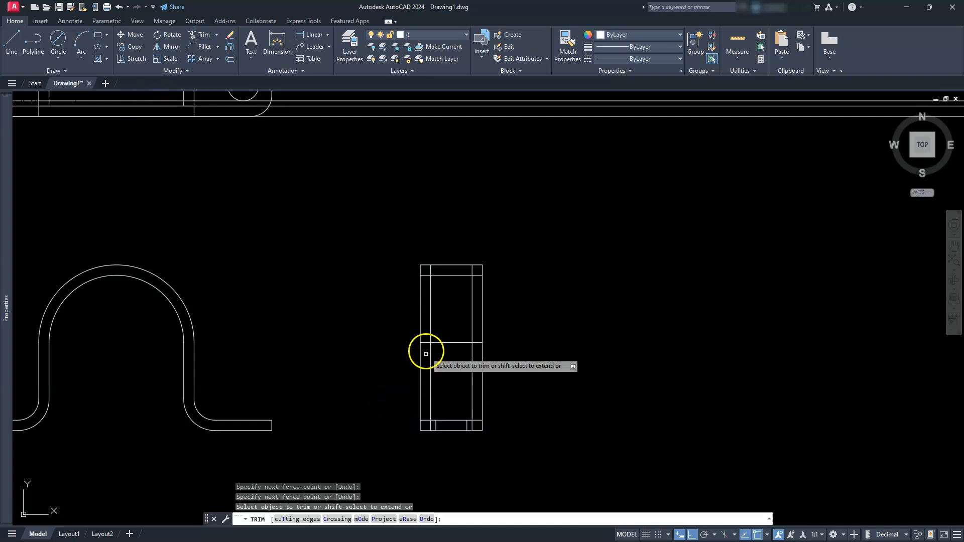
{"action": "left_click", "coordinate": [431, 425]}
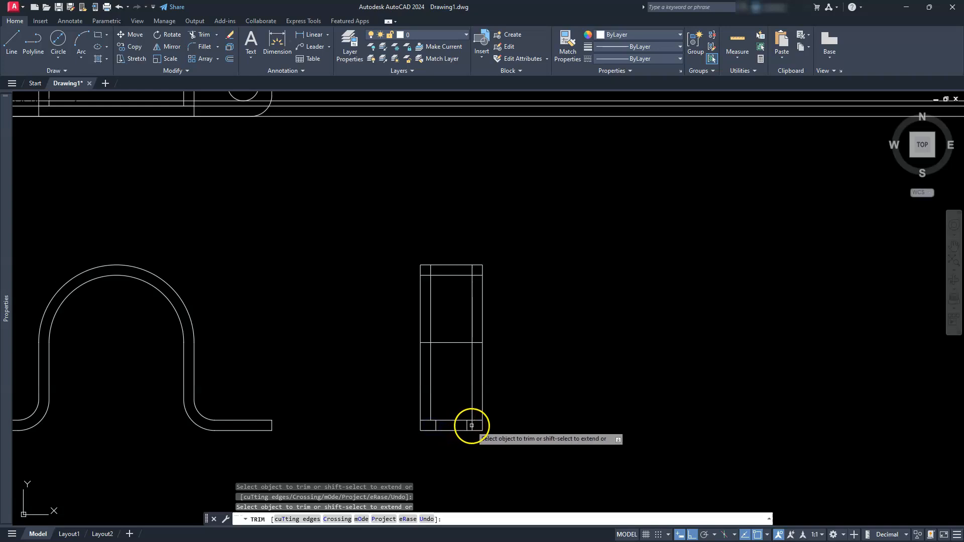
{"action": "left_click", "coordinate": [472, 409]}
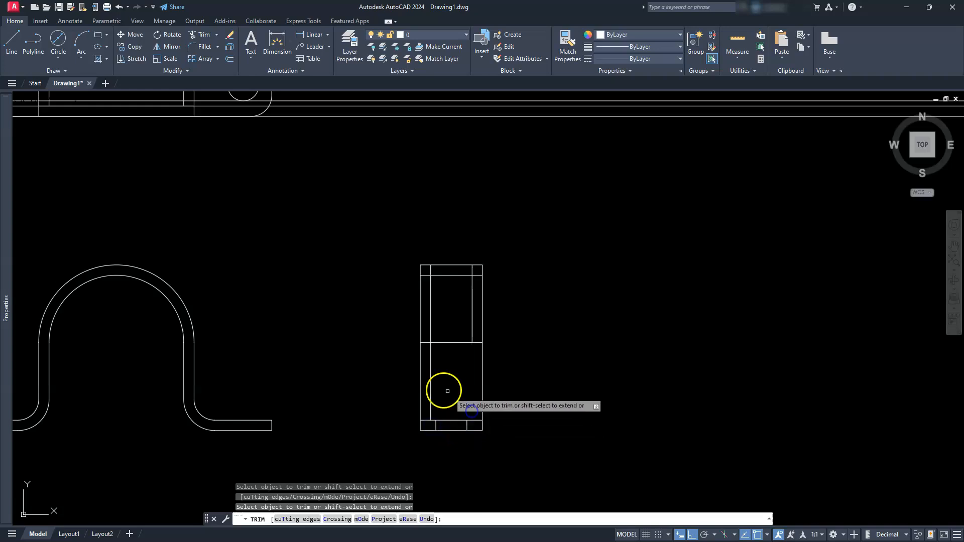
{"action": "left_click", "coordinate": [429, 386]}
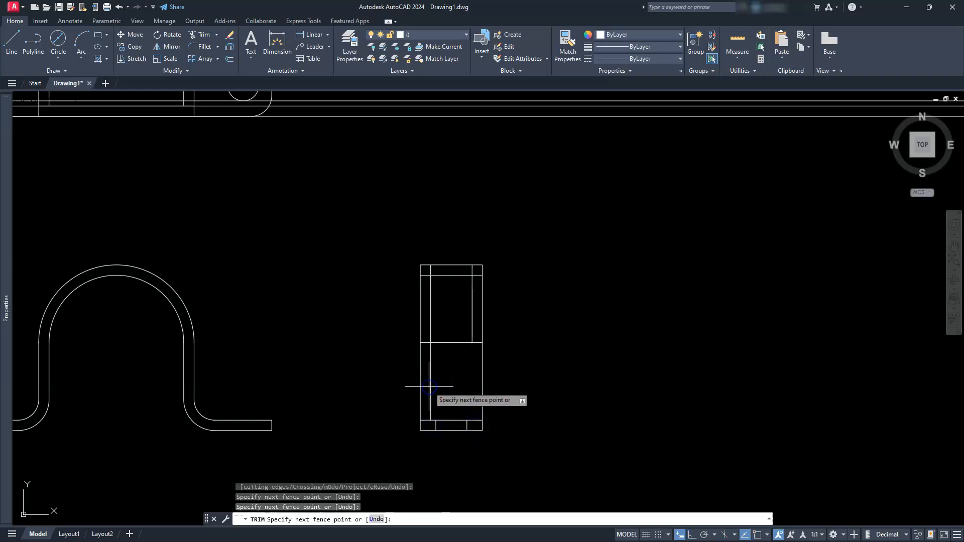
{"action": "left_click", "coordinate": [434, 371]}
Step: Trim the side view's top edge and inner arch line between the two slot lines to open the slot
{"action": "mouse_move", "coordinate": [444, 328]}
{"action": "middle_mouse_down"}
{"action": "mouse_move", "coordinate": [410, 356]}
{"action": "mouse_move", "coordinate": [534, 368]}
{"action": "middle_mouse_up"}
{"action": "scroll", "coordinate": [402, 377], "scroll_direction": "up", "scroll_amount": 2}
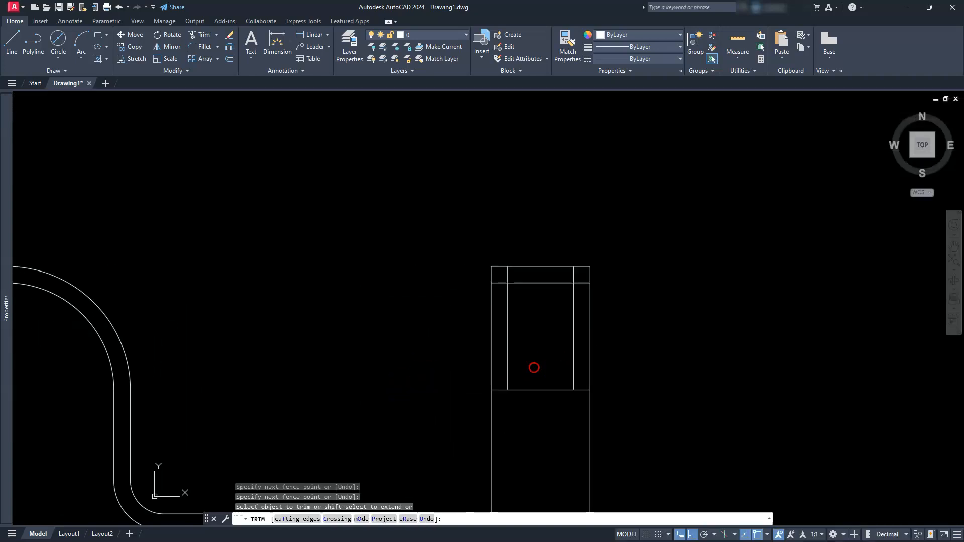
{"action": "left_click", "coordinate": [541, 282]}
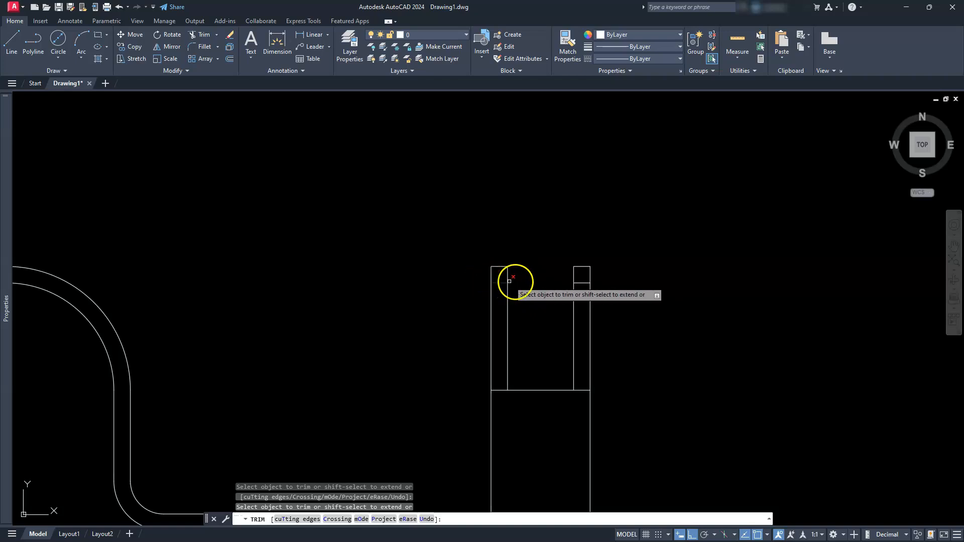
{"action": "key", "text": "Escape"}
{"action": "scroll", "coordinate": [597, 359], "scroll_direction": "down", "scroll_amount": 3}
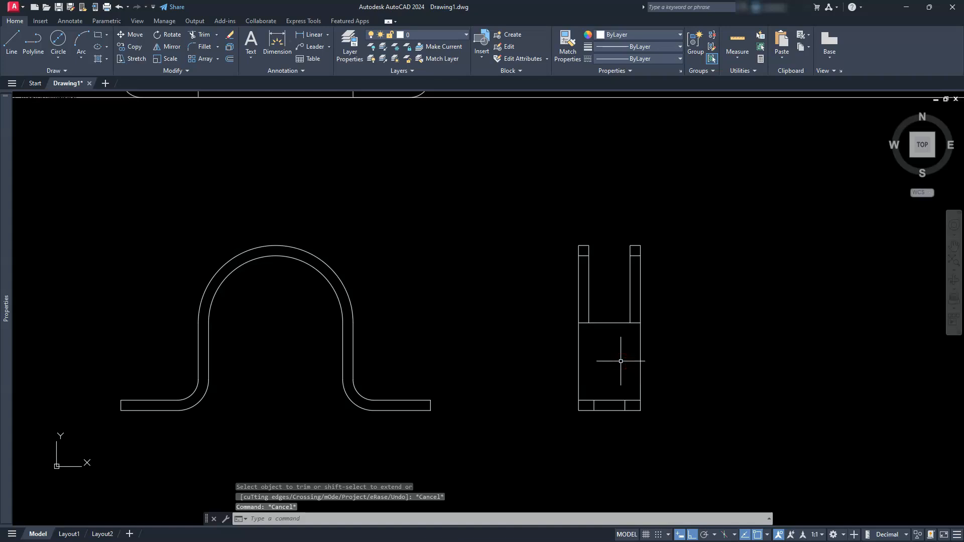
Step: Draw a horizontal line across the front view joining the two ends of the outer arch
{"action": "mouse_move", "coordinate": [350, 374]}
{"action": "middle_mouse_down"}
{"action": "mouse_move", "coordinate": [365, 383]}
{"action": "mouse_move", "coordinate": [619, 366]}
{"action": "middle_mouse_up"}
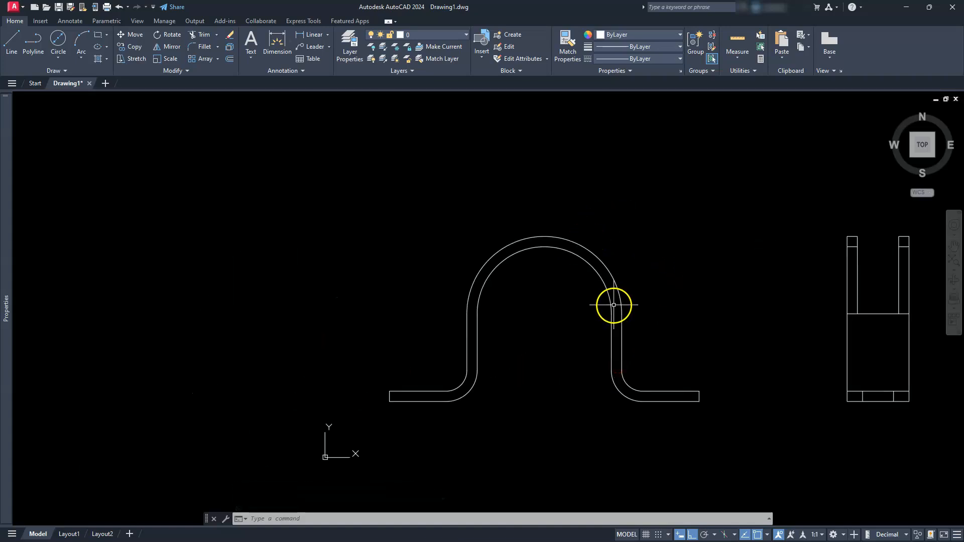
{"action": "left_click", "coordinate": [6, 39]}
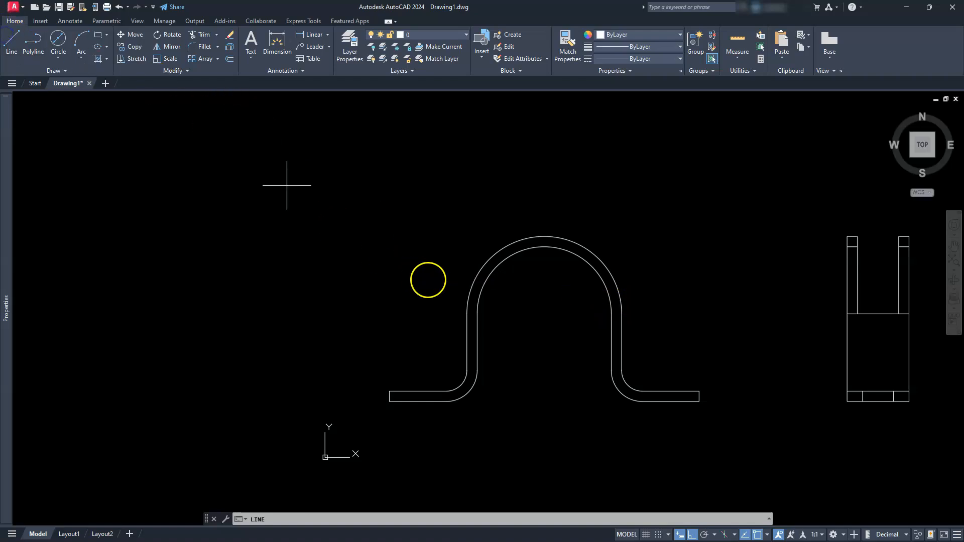
{"action": "left_click", "coordinate": [466, 309]}
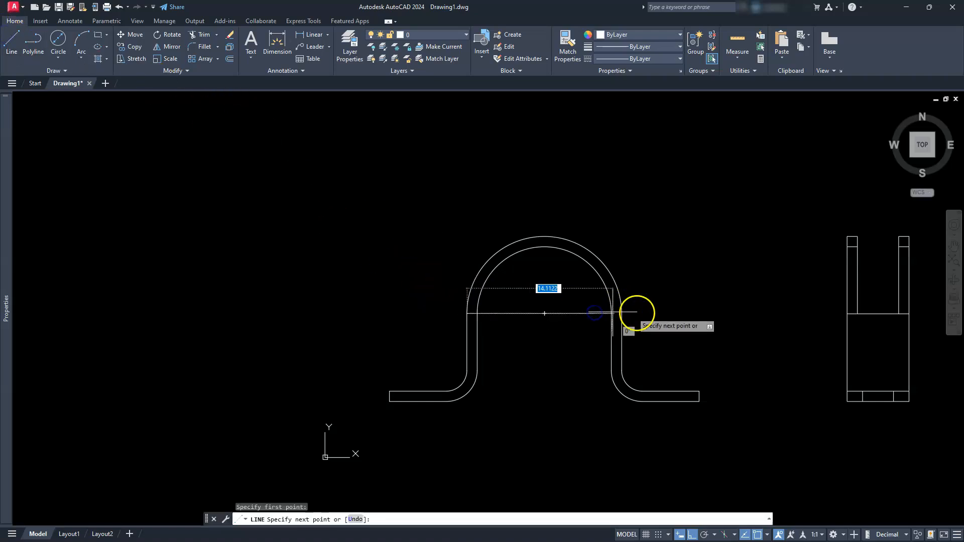
{"action": "left_click", "coordinate": [625, 312]}
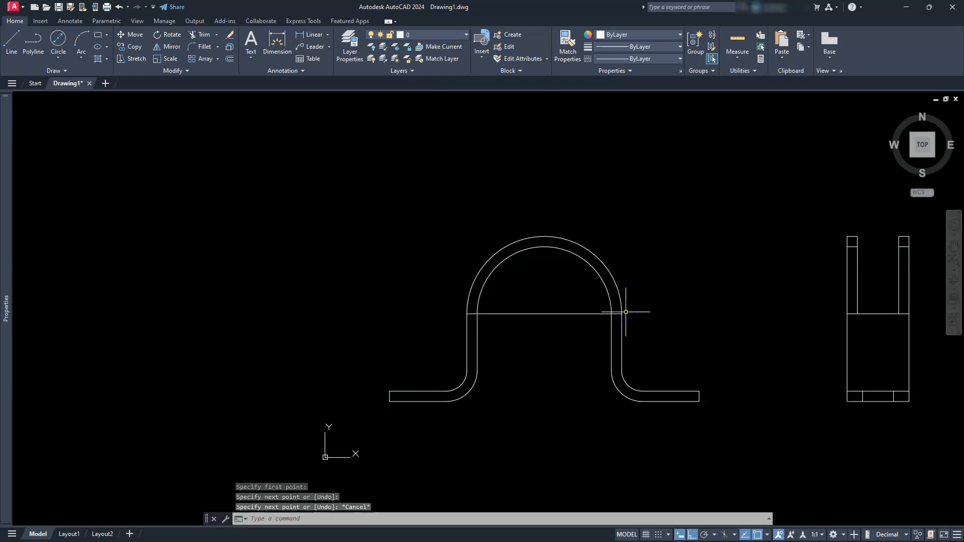
{"action": "key", "text": "Escape"}
{"action": "key", "text": "Escape"}
{"action": "key", "text": "Escape"}
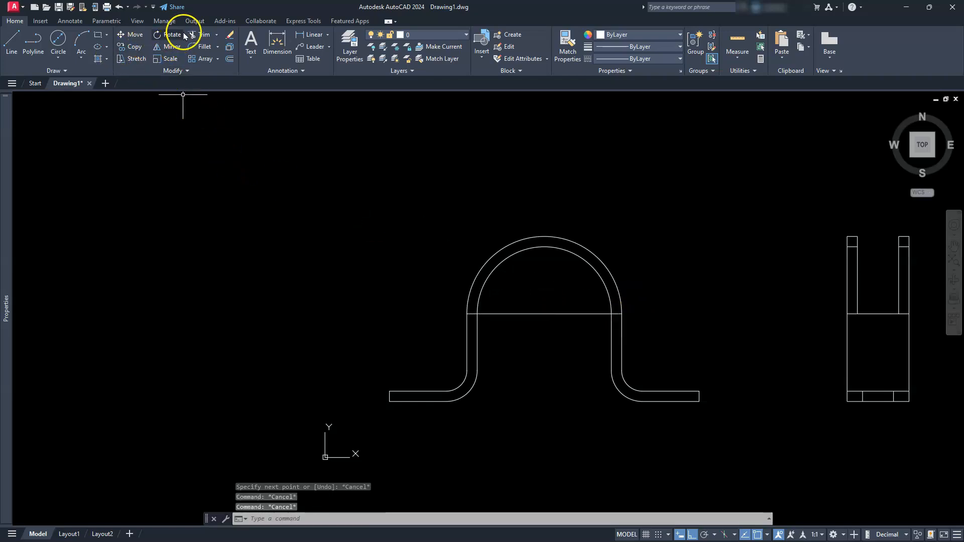
Step: Trim the front view's horizontal line between the inner walls, keeping the short segments across the strap thickness
{"action": "left_click", "coordinate": [198, 36]}
{"action": "left_click", "coordinate": [548, 315]}
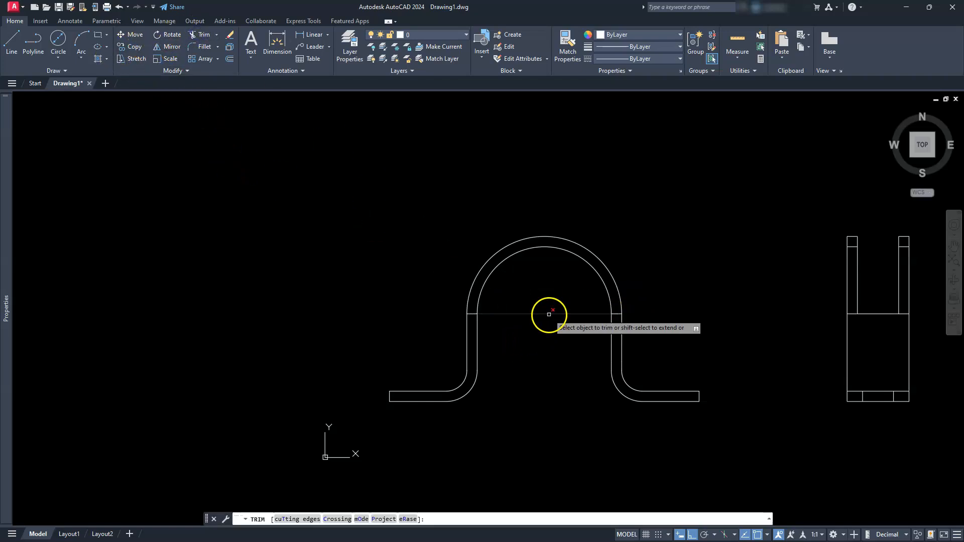
{"action": "key", "text": "Escape"}
{"action": "key", "text": "Escape"}
{"action": "key", "text": "Escape"}
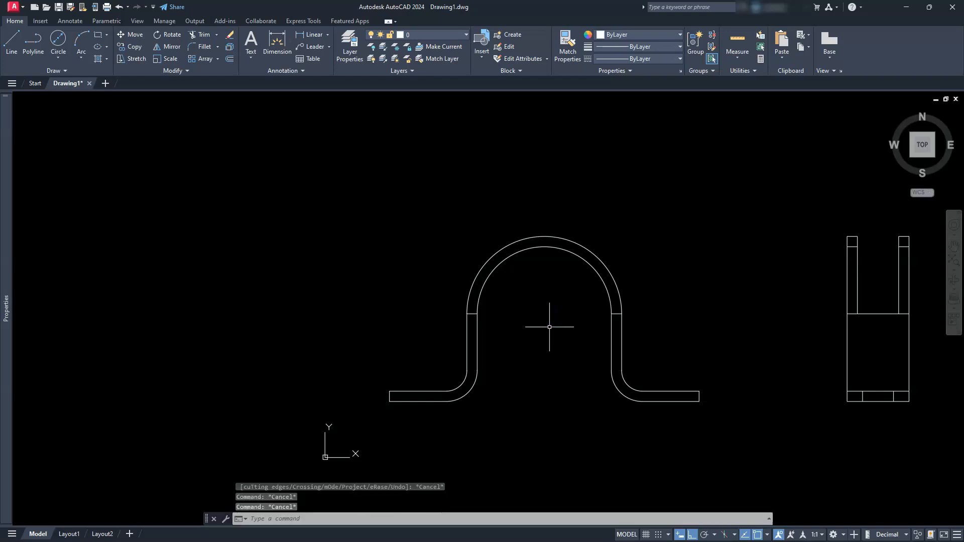
Step: Erase the six horizontal construction lines running through the top view
{"action": "scroll", "coordinate": [633, 309], "scroll_direction": "down", "scroll_amount": 2}
{"action": "middle_click_drag", "start_coordinate": [633, 309], "coordinate": [623, 372]}
{"action": "left_click", "coordinate": [756, 172]}
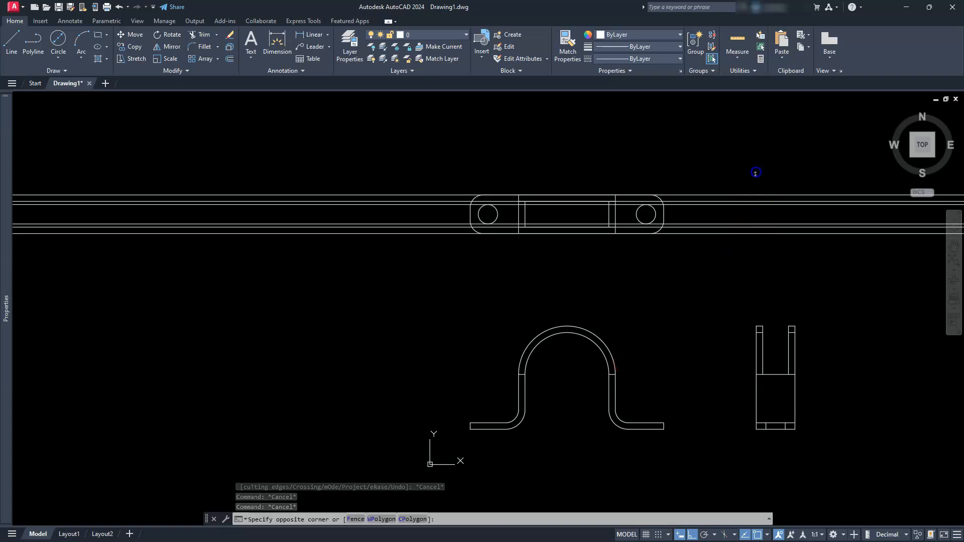
{"action": "left_click", "coordinate": [742, 238]}
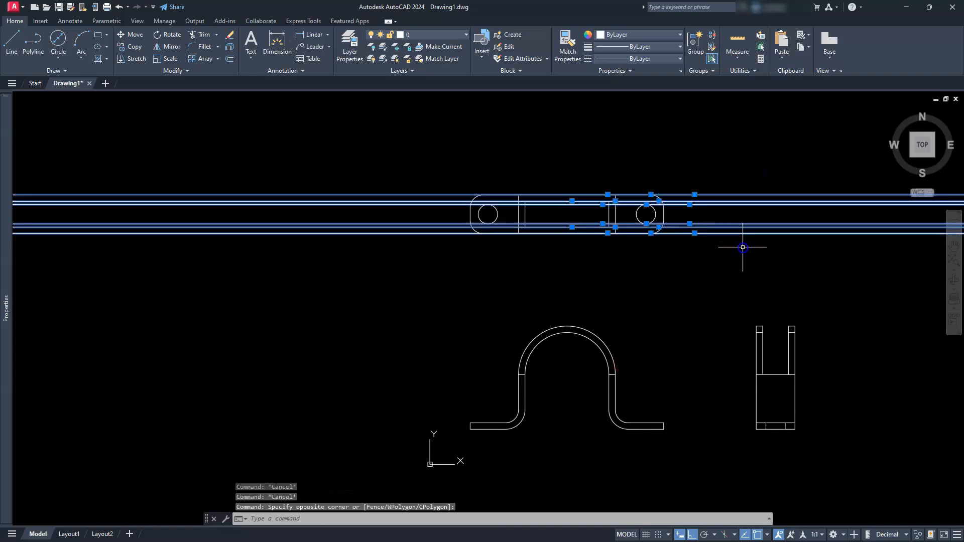
{"action": "key", "text": "Delete"}
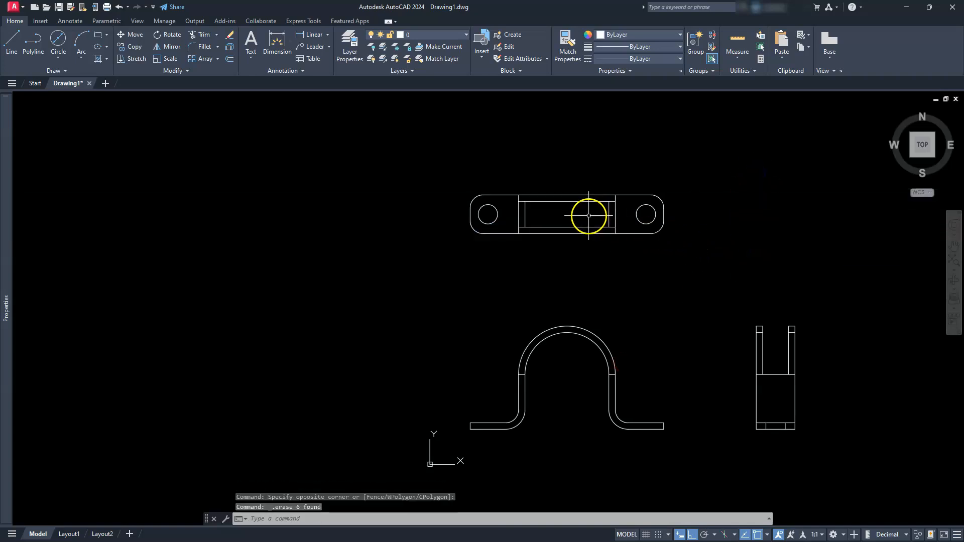
Step: Draw four vertical construction lines through the side quadrants of both holes in the top view
{"action": "scroll", "coordinate": [582, 217], "scroll_direction": "up", "scroll_amount": 4}
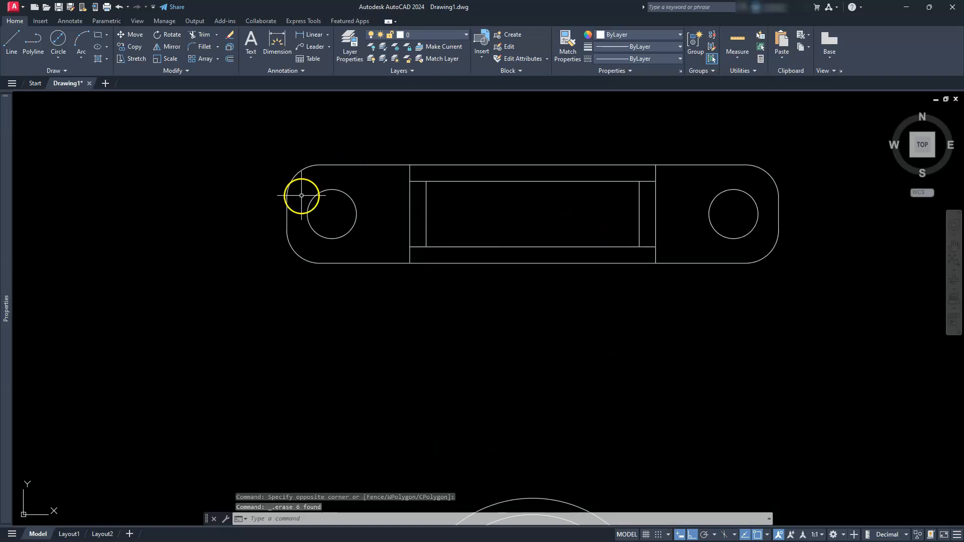
{"action": "left_click", "coordinate": [65, 71]}
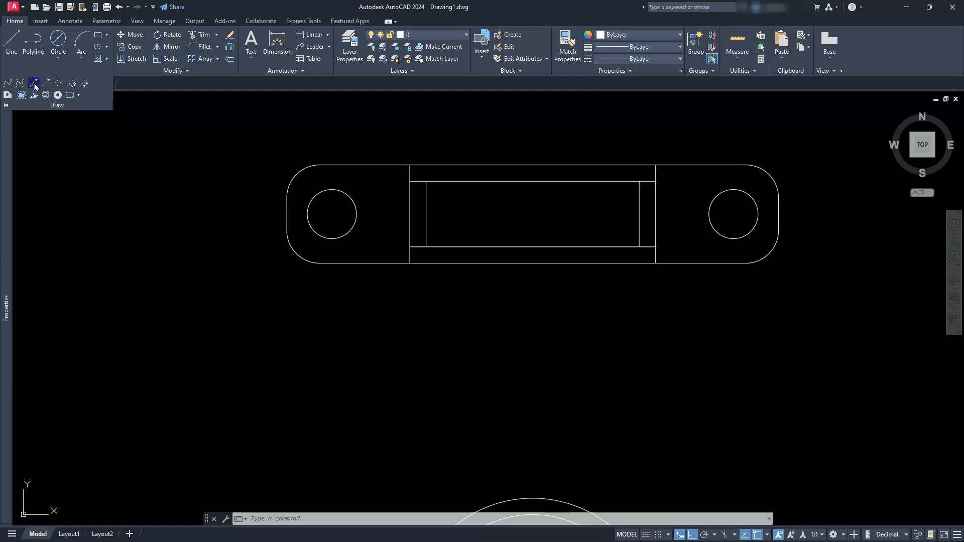
{"action": "left_click", "coordinate": [35, 86]}
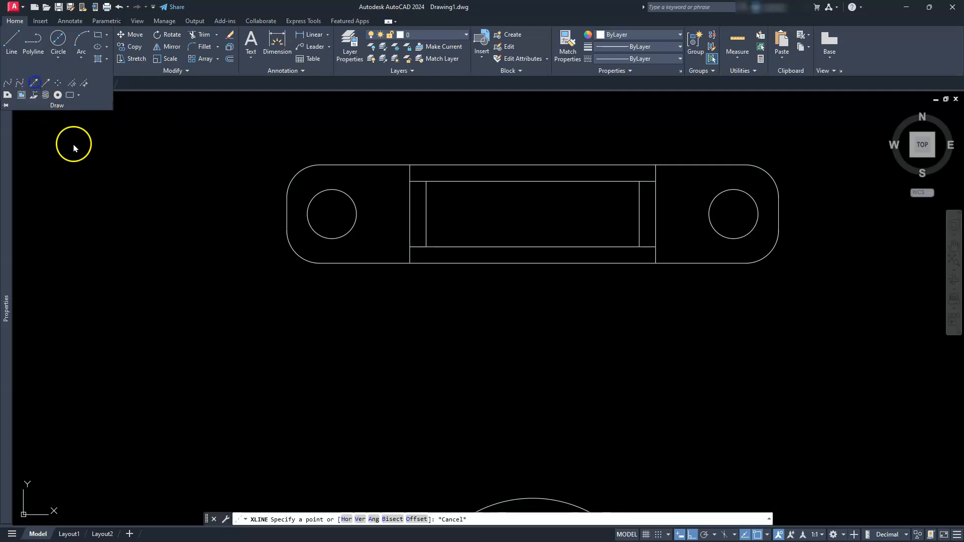
{"action": "left_click", "coordinate": [359, 519]}
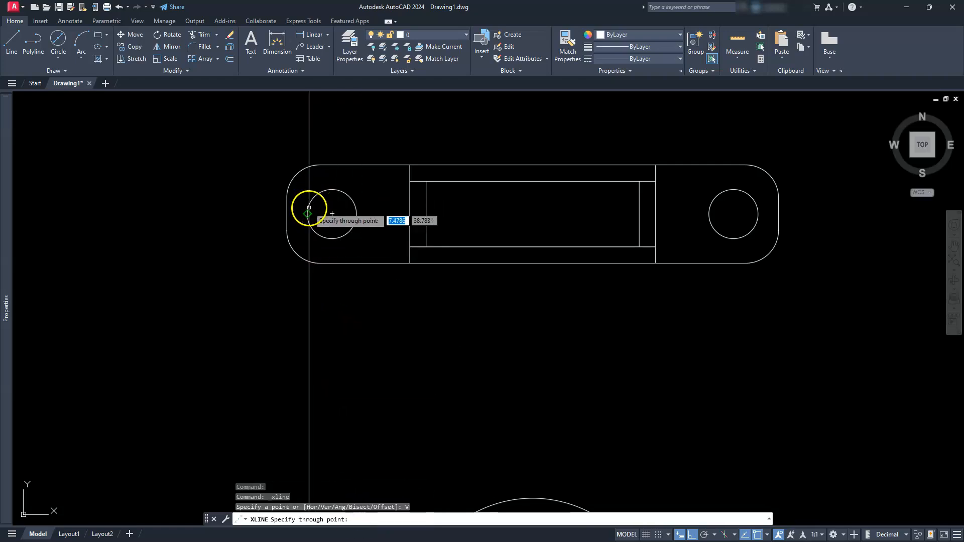
{"action": "left_click", "coordinate": [307, 213]}
{"action": "left_click", "coordinate": [356, 214]}
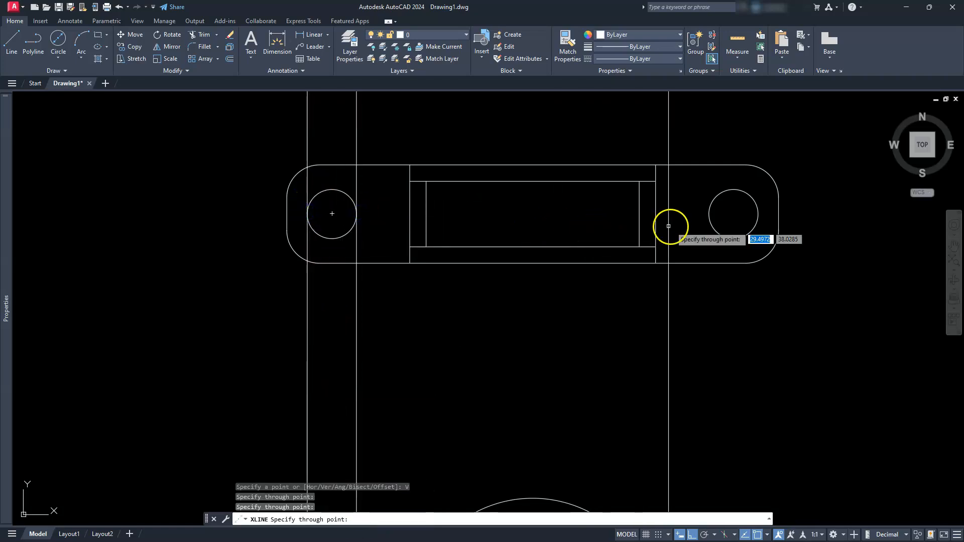
{"action": "left_click", "coordinate": [709, 213]}
{"action": "left_click", "coordinate": [748, 213]}
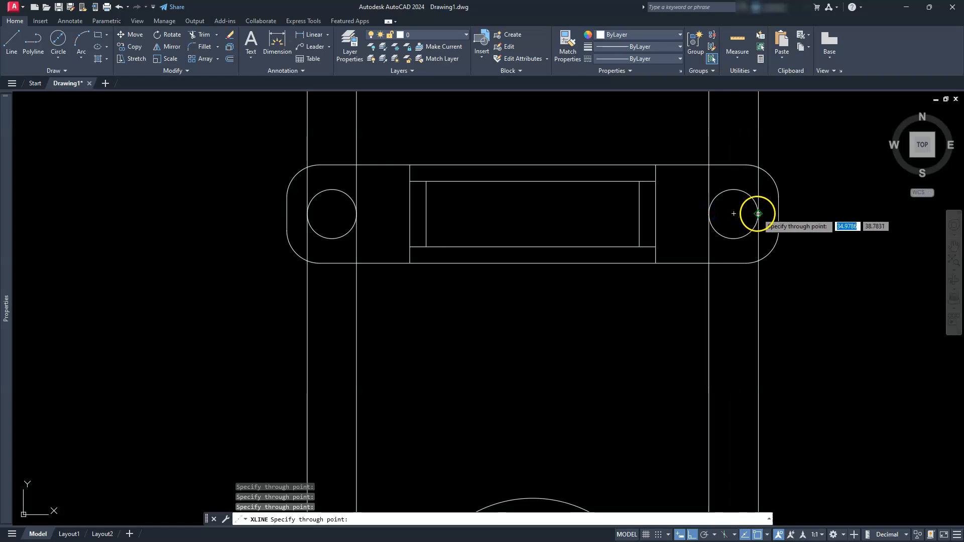
{"action": "scroll", "coordinate": [735, 211], "scroll_direction": "down", "scroll_amount": 2}
{"action": "key", "text": "Escape"}
{"action": "key", "text": "Escape"}
{"action": "key", "text": "Escape"}
Step: Trim the right hole's two construction lines with EXTRIM above and below the front view's right flange
{"action": "middle_click_drag", "start_coordinate": [731, 370], "coordinate": [728, 223]}
{"action": "scroll", "coordinate": [732, 421], "scroll_direction": "up", "scroll_amount": 2}
{"action": "middle_click_drag", "start_coordinate": [732, 425], "coordinate": [770, 375]}
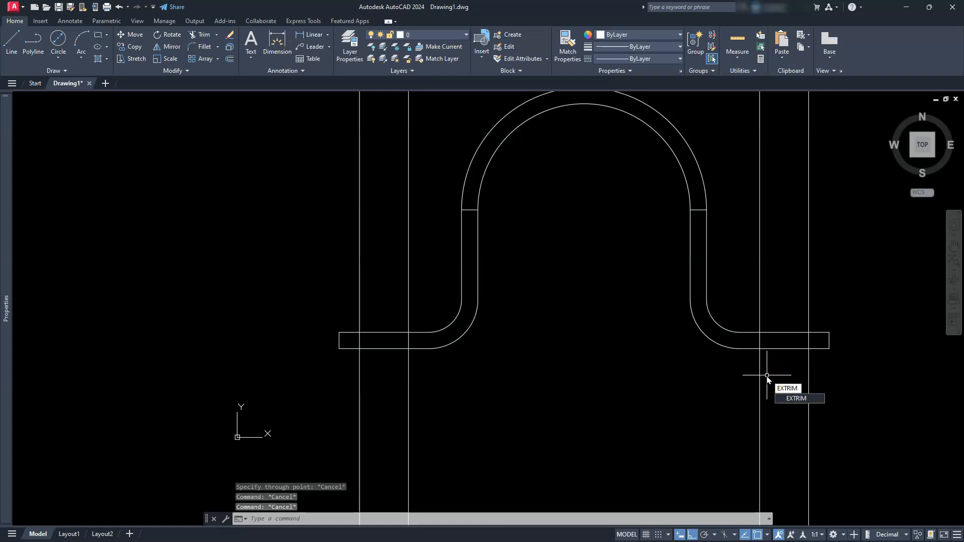
{"action": "key", "text": "Return"}
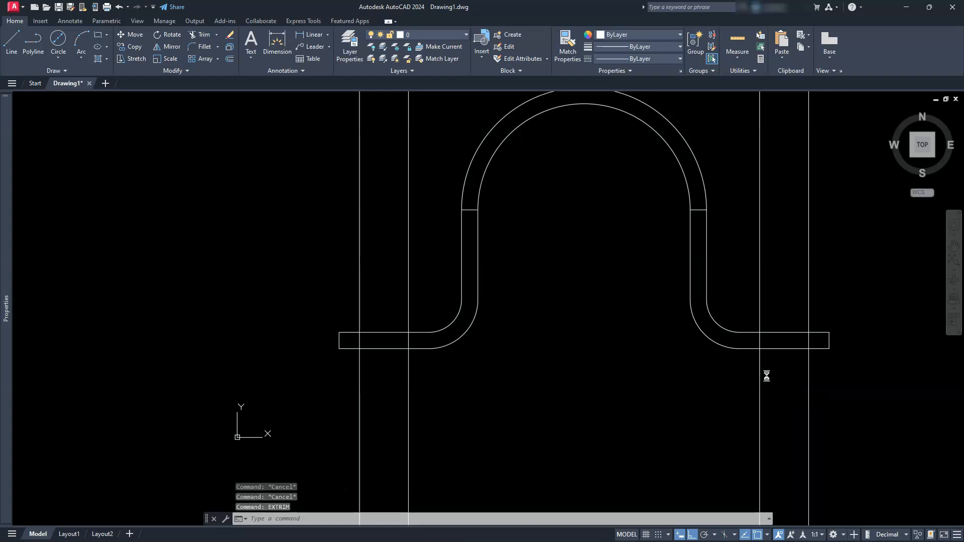
{"action": "left_click", "coordinate": [790, 332]}
{"action": "left_click", "coordinate": [789, 291]}
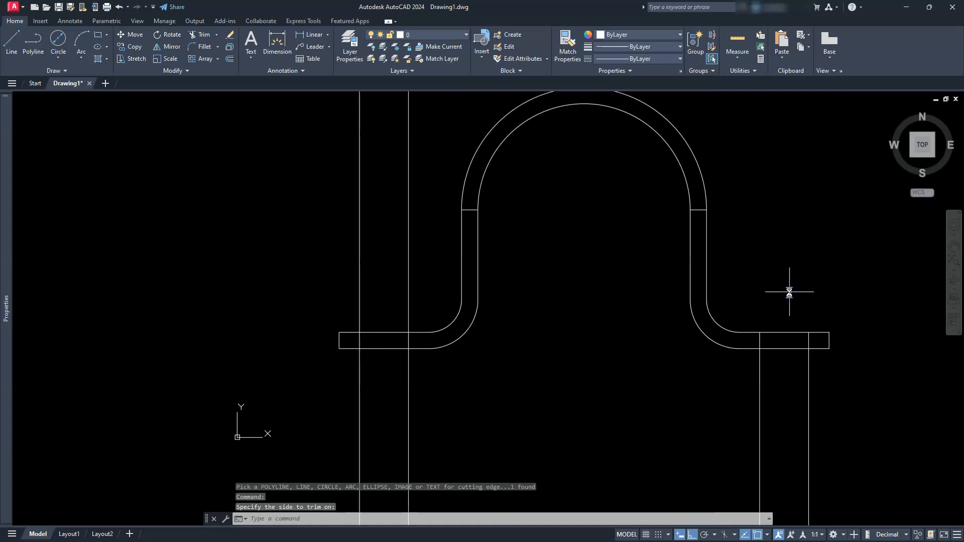
{"action": "key", "text": "Return"}
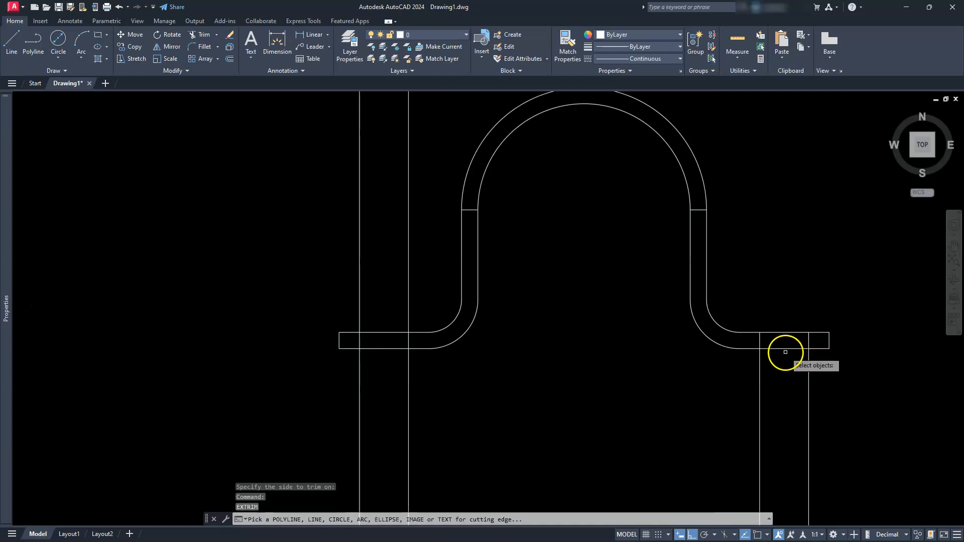
{"action": "left_click", "coordinate": [785, 347]}
{"action": "left_click", "coordinate": [773, 394]}
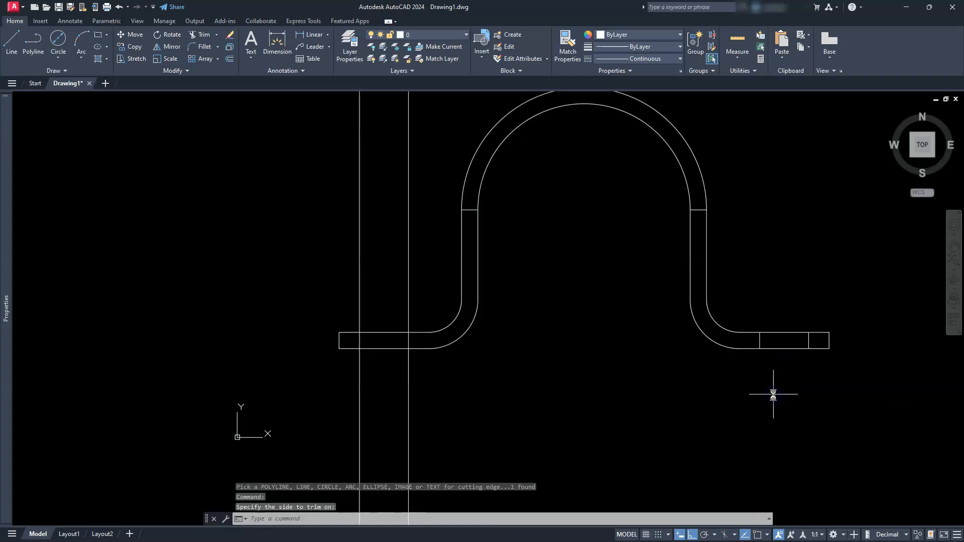
Step: Trim the left hole's two construction lines with EXTRIM so only the segments inside the front view's left flange remain
{"action": "key", "text": "Return"}
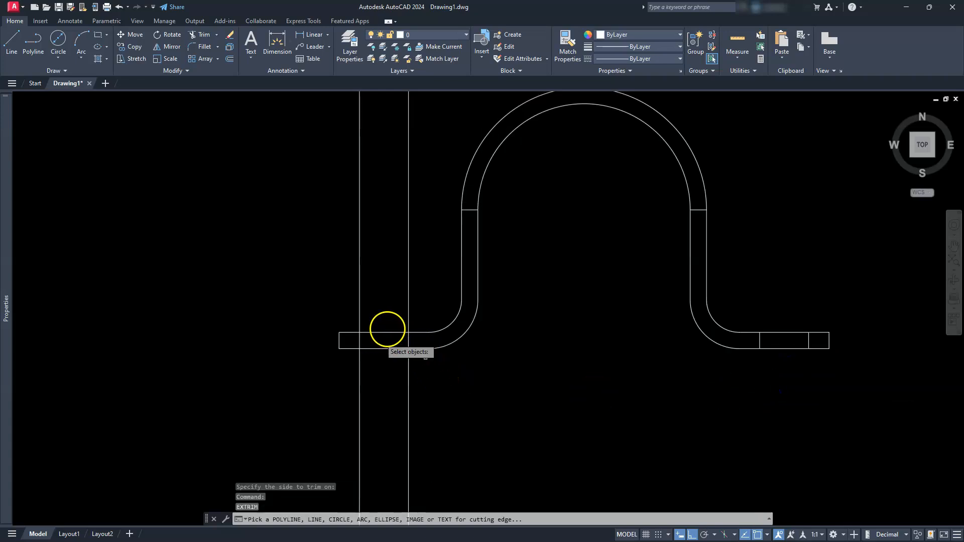
{"action": "left_click", "coordinate": [385, 332]}
{"action": "scroll", "coordinate": [385, 332], "scroll_direction": "up", "scroll_amount": 5}
{"action": "scroll", "coordinate": [387, 311], "scroll_direction": "down", "scroll_amount": 5}
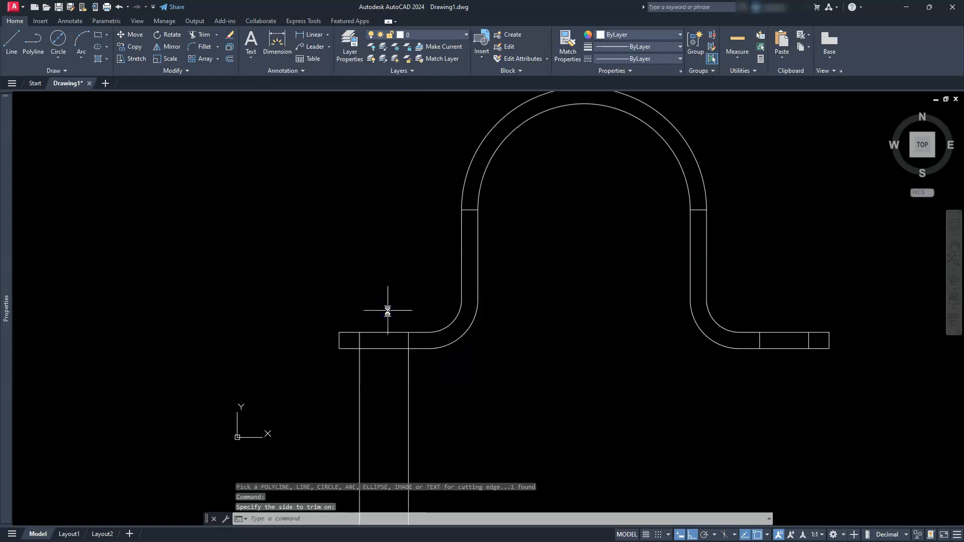
{"action": "left_click", "coordinate": [387, 280]}
{"action": "key", "text": "Return"}
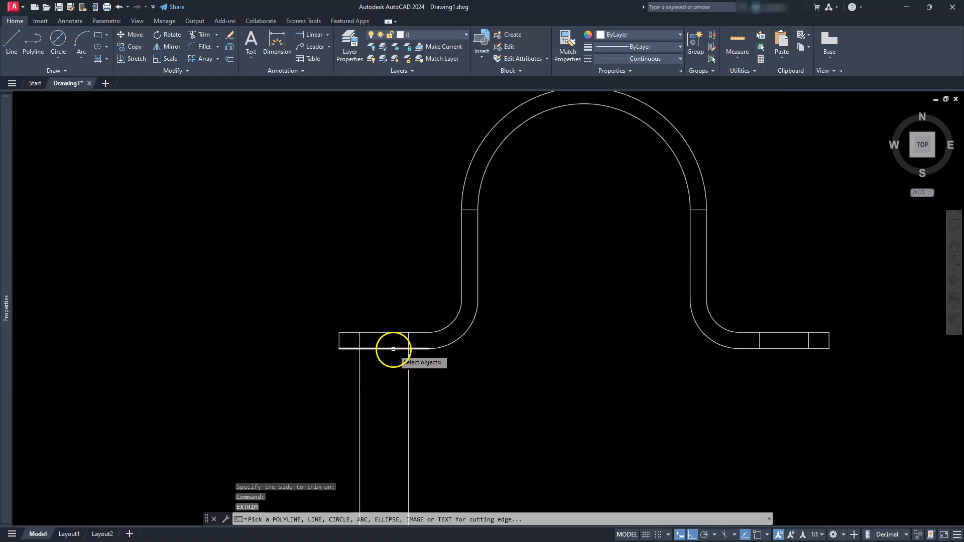
{"action": "left_click", "coordinate": [393, 348]}
{"action": "left_click", "coordinate": [393, 379]}
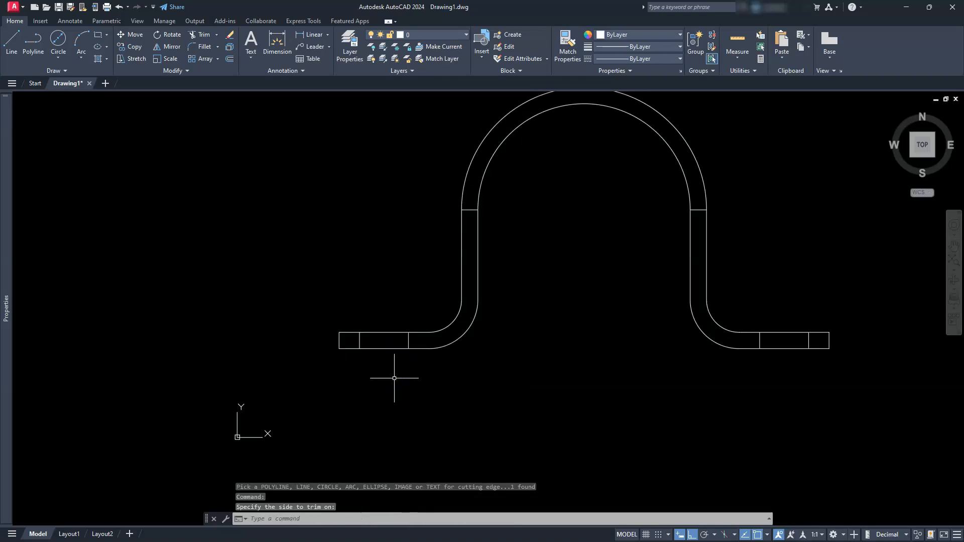
{"action": "key", "text": "Escape"}
{"action": "key", "text": "Escape"}
Step: Create three new layers named HID, CEN and DIM
{"action": "scroll", "coordinate": [538, 340], "scroll_direction": "down", "scroll_amount": 4}
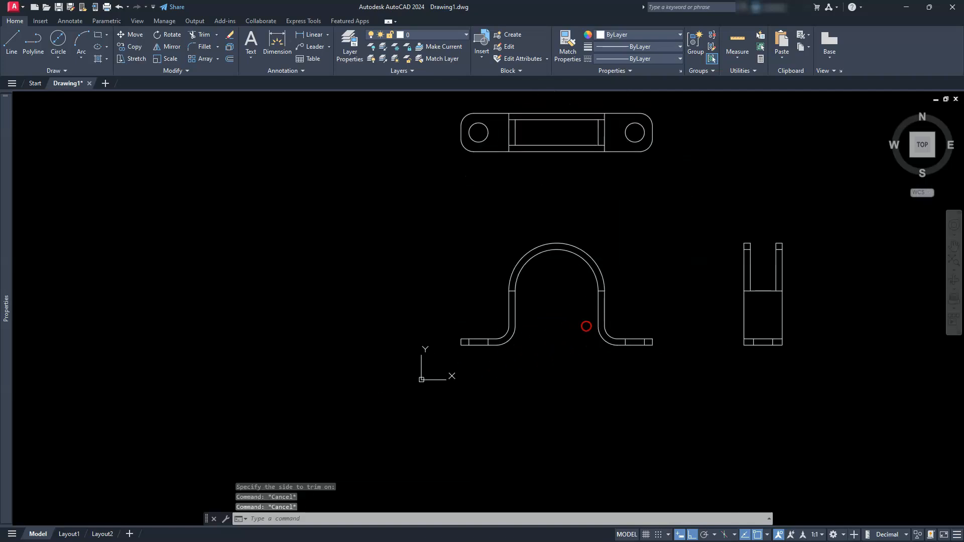
{"action": "scroll", "coordinate": [527, 347], "scroll_direction": "up", "scroll_amount": 2}
{"action": "middle_click_drag", "start_coordinate": [554, 329], "coordinate": [543, 383]}
{"action": "scroll", "coordinate": [543, 383], "scroll_direction": "down", "scroll_amount": 2}
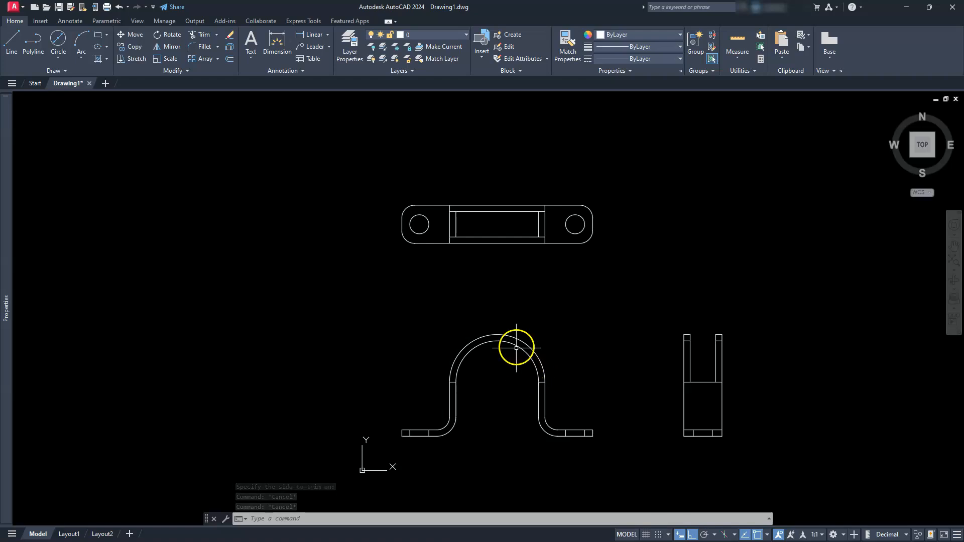
{"action": "left_click", "coordinate": [352, 42]}
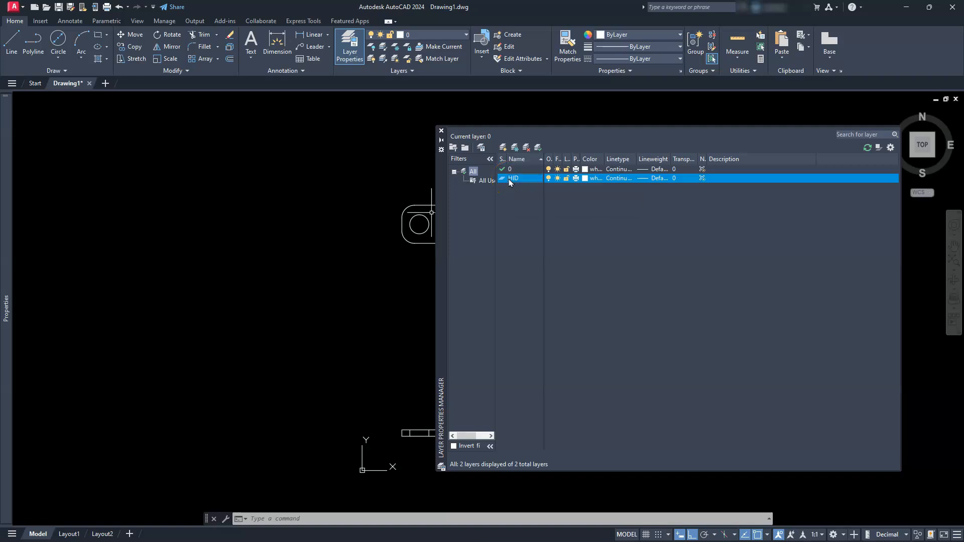
{"action": "left_click", "coordinate": [502, 148]}
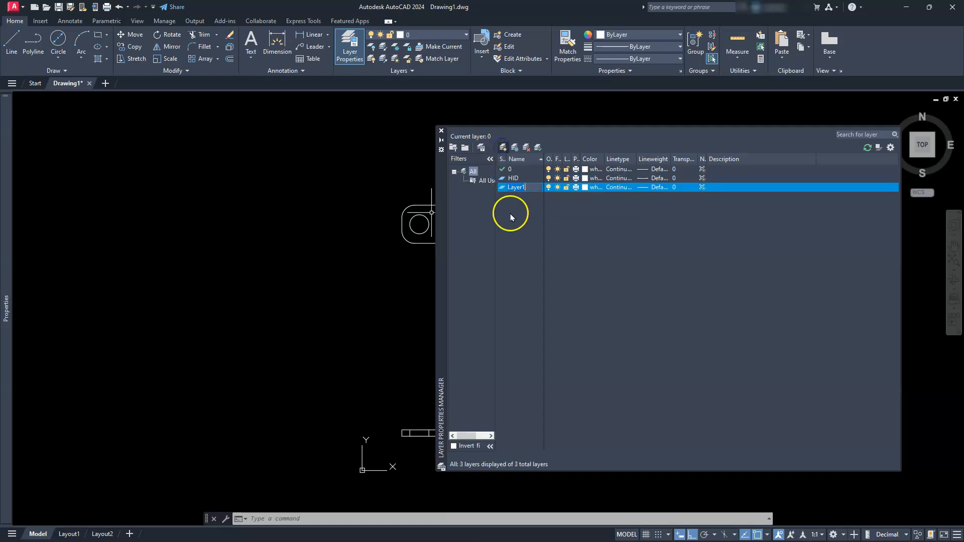
{"action": "type", "text": "CEN"}
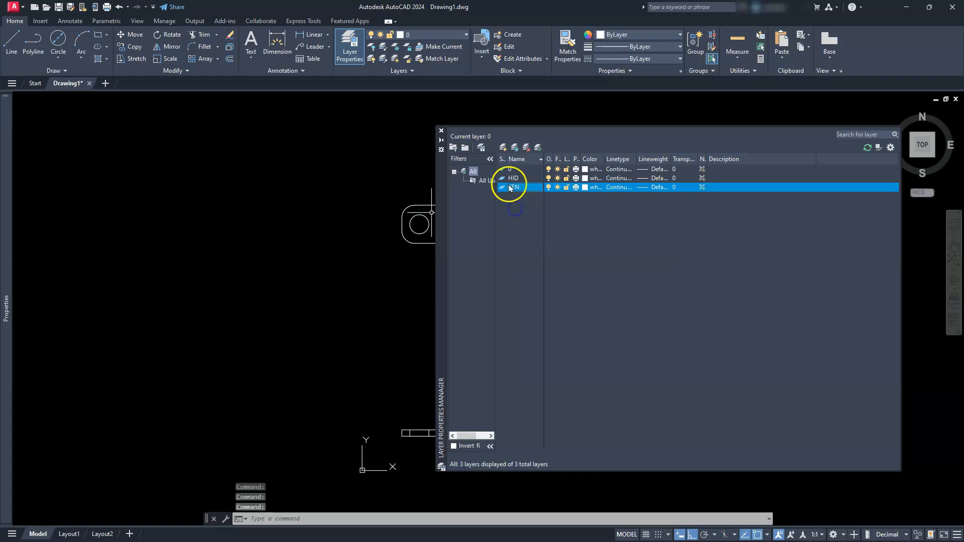
{"action": "left_click", "coordinate": [502, 147]}
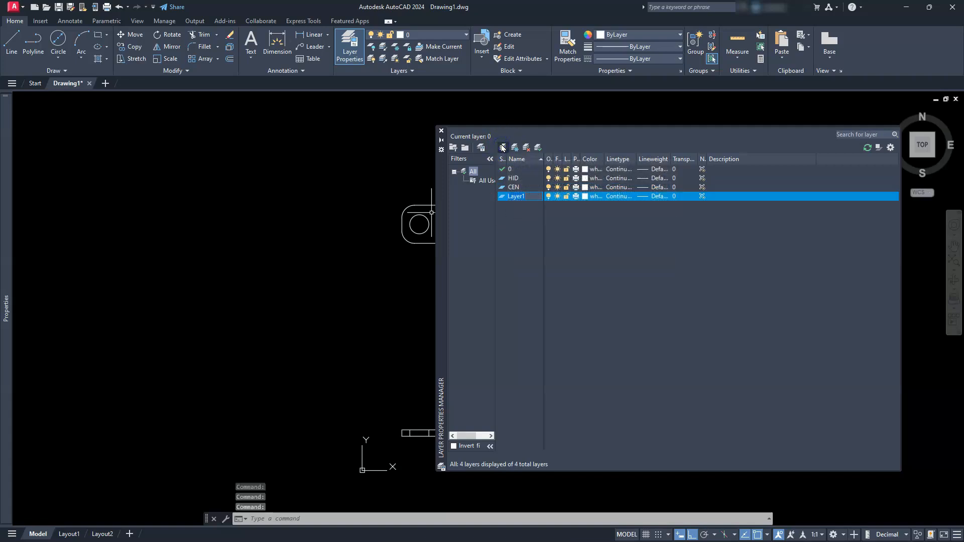
{"action": "left_click", "coordinate": [516, 236]}
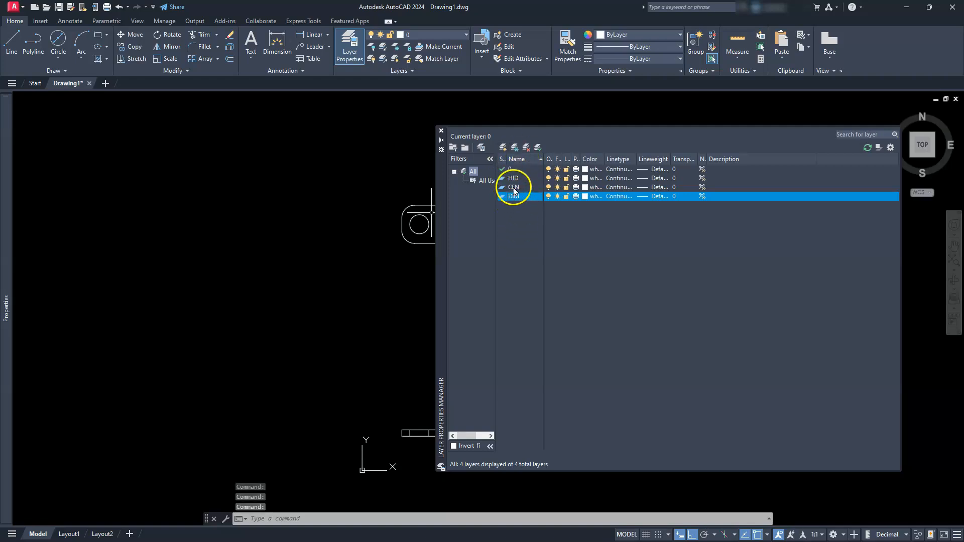
Step: Load the HIDDEN2 linetype and assign it to the HID layer
{"action": "left_click", "coordinate": [612, 179]}
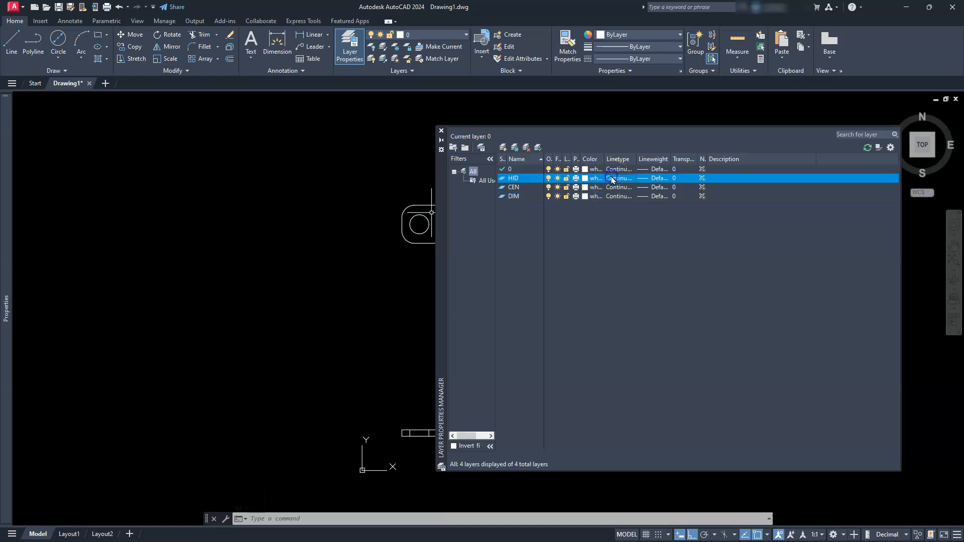
{"action": "left_click", "coordinate": [503, 329]}
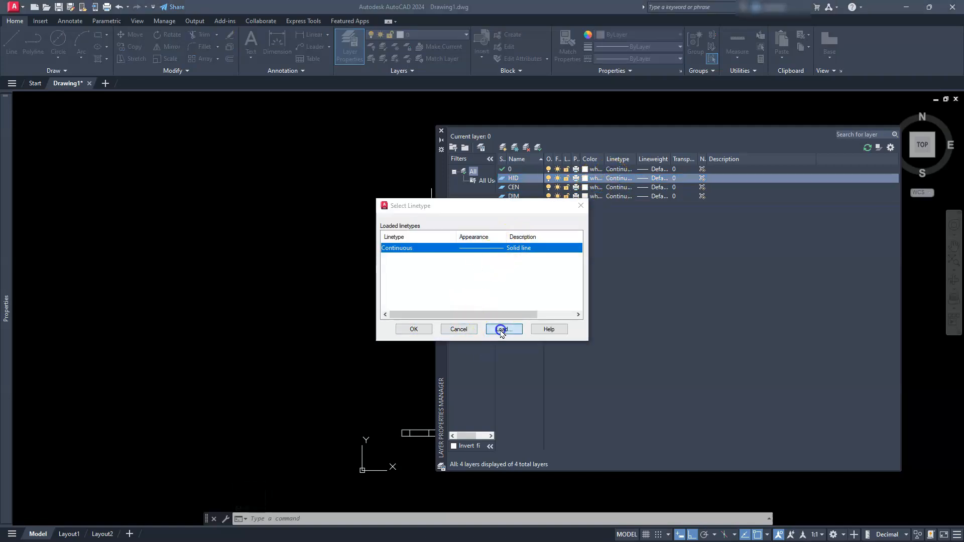
{"action": "scroll", "coordinate": [431, 282], "scroll_direction": "down", "scroll_amount": 7}
{"action": "scroll", "coordinate": [431, 282], "scroll_direction": "down", "scroll_amount": 4}
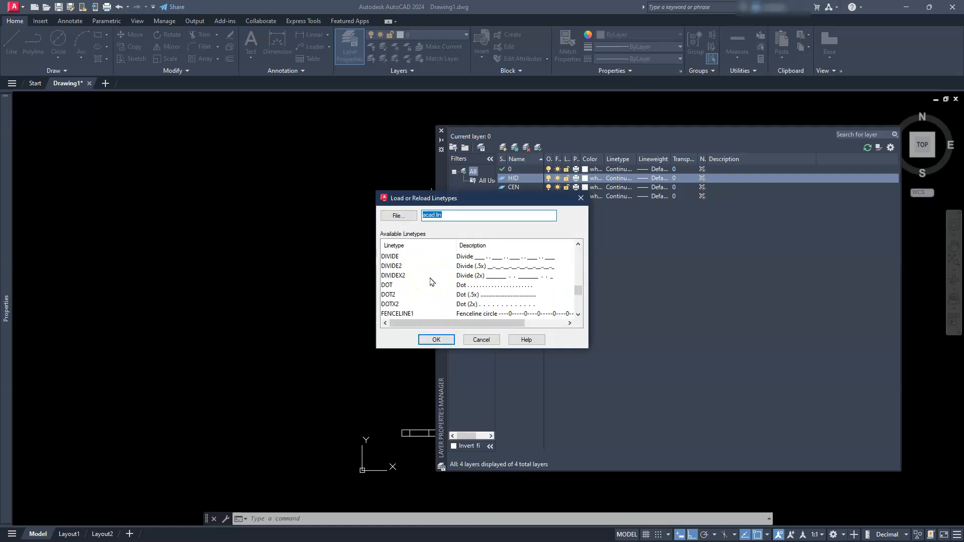
{"action": "left_click", "coordinate": [394, 276]}
{"action": "left_click", "coordinate": [436, 339]}
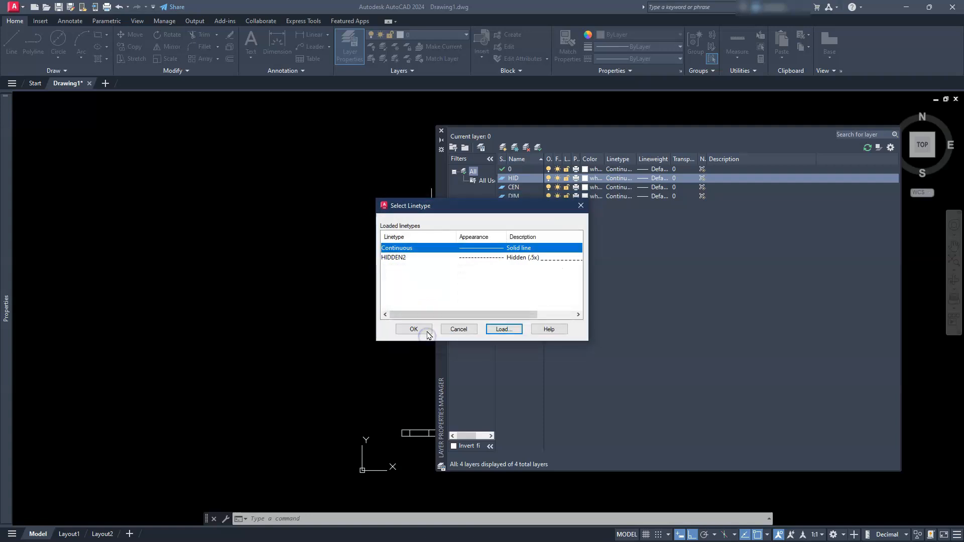
{"action": "left_click", "coordinate": [485, 259]}
{"action": "left_click", "coordinate": [420, 329]}
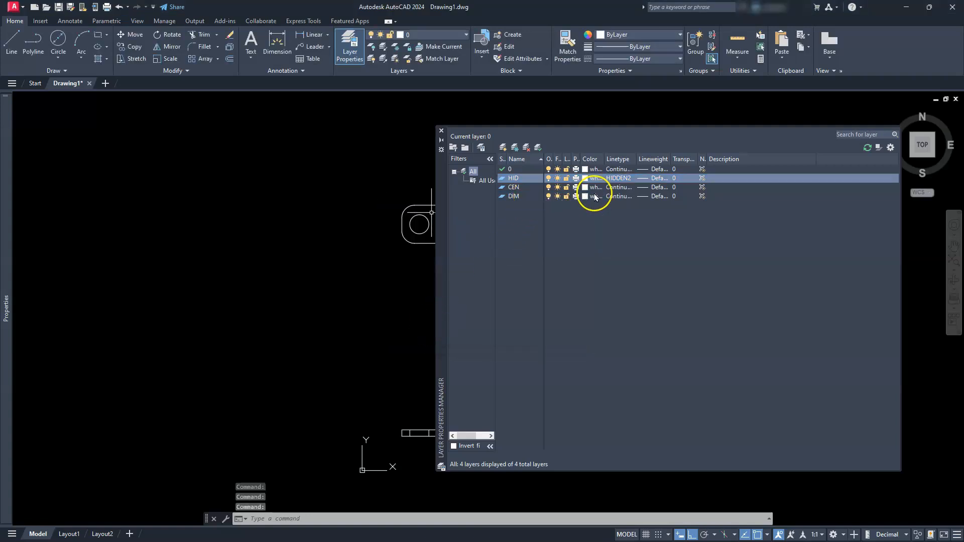
Step: Load the CENTER2 linetype and assign it to the CEN layer
{"action": "left_click", "coordinate": [610, 187]}
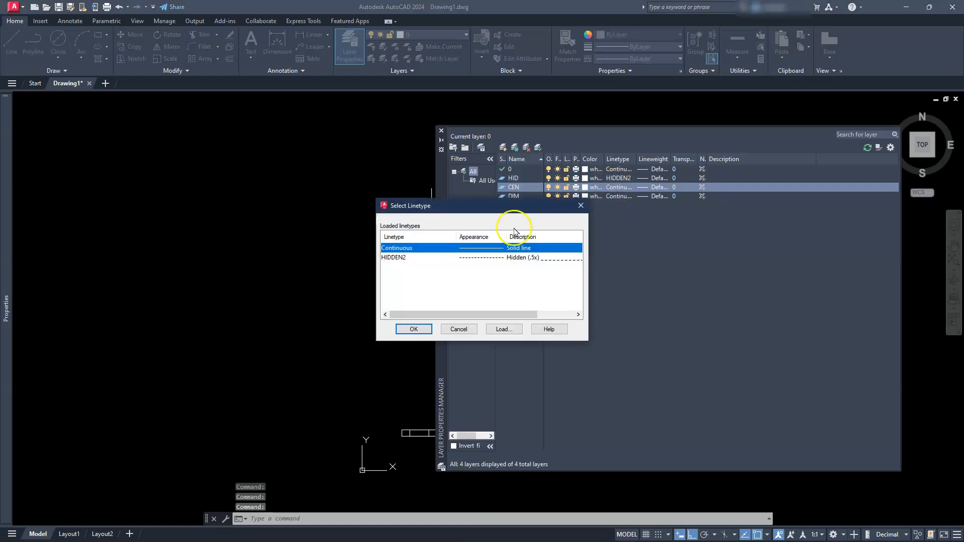
{"action": "left_click", "coordinate": [497, 326]}
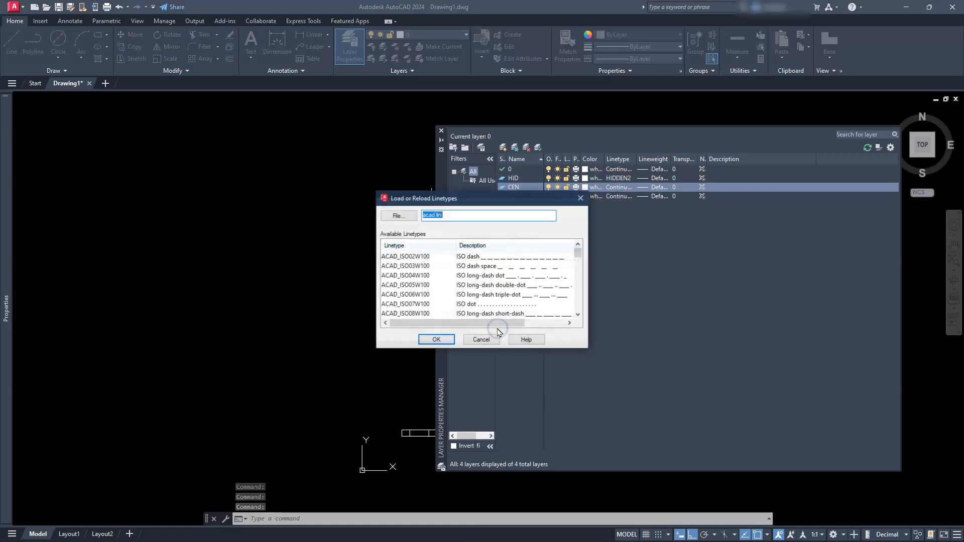
{"action": "scroll", "coordinate": [492, 287], "scroll_direction": "down", "scroll_amount": 1}
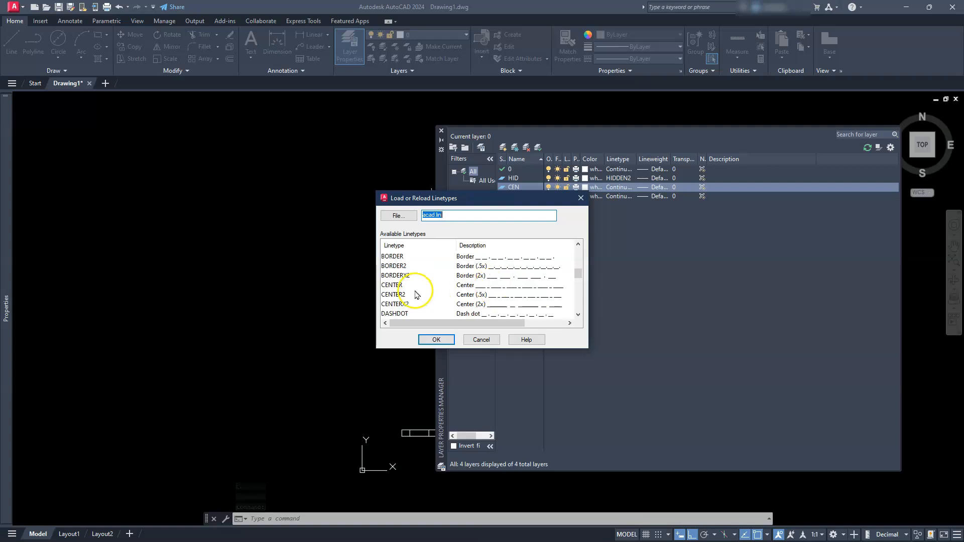
{"action": "left_click", "coordinate": [436, 340]}
{"action": "left_click", "coordinate": [422, 248]}
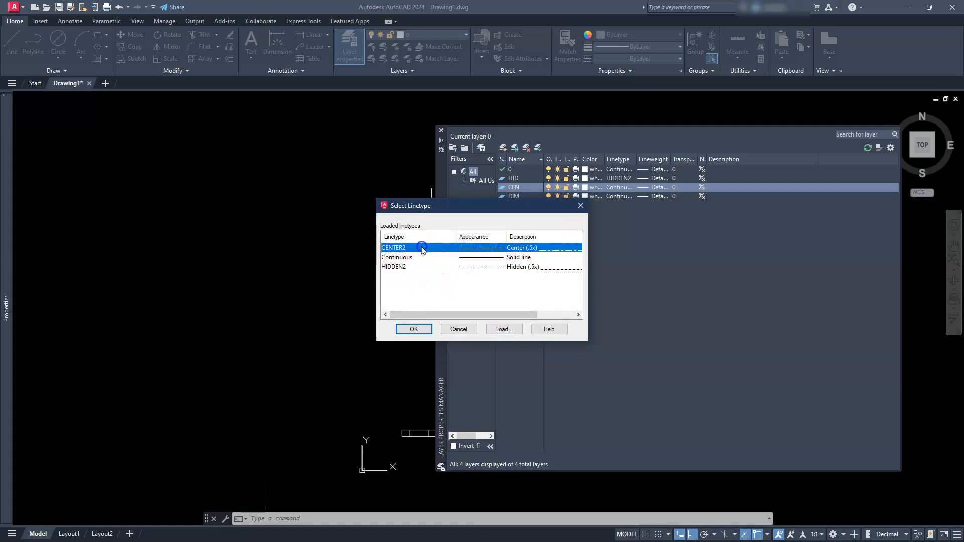
{"action": "left_click", "coordinate": [413, 329]}
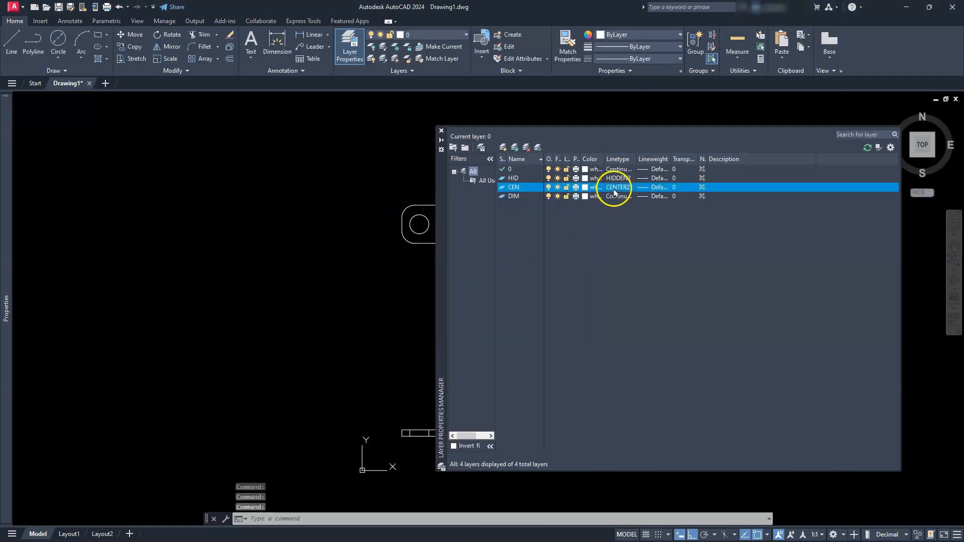
Step: Set the HID layer's color to red
{"action": "left_click", "coordinate": [584, 179]}
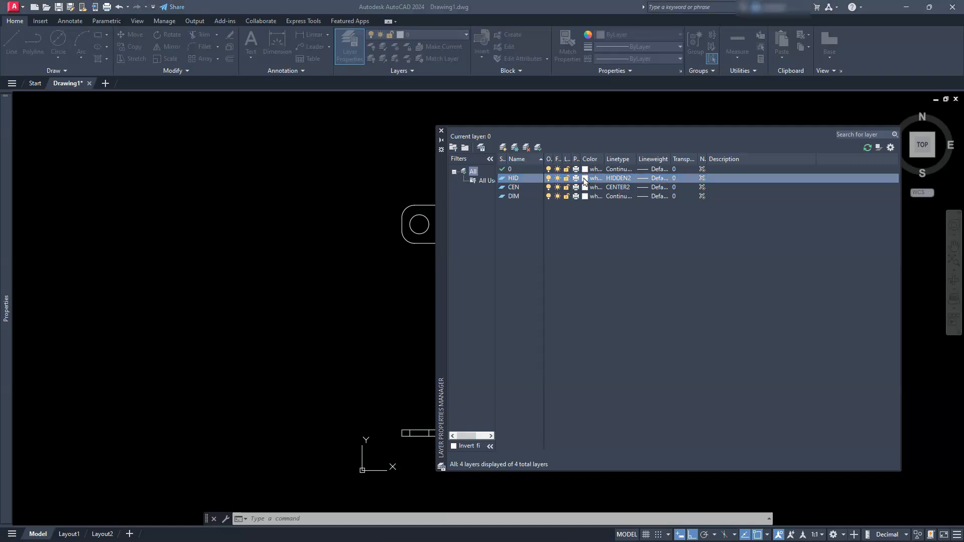
{"action": "left_click", "coordinate": [456, 353]}
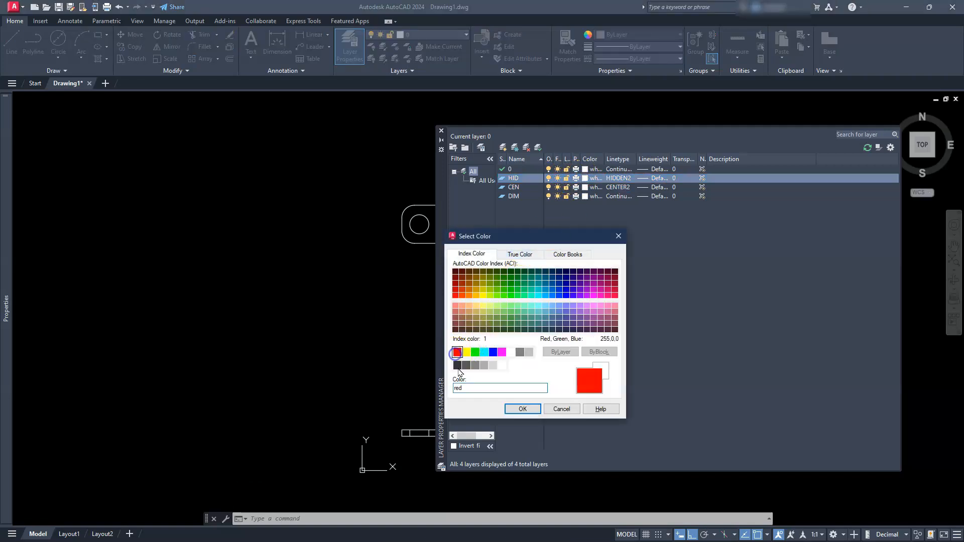
{"action": "left_click", "coordinate": [520, 408]}
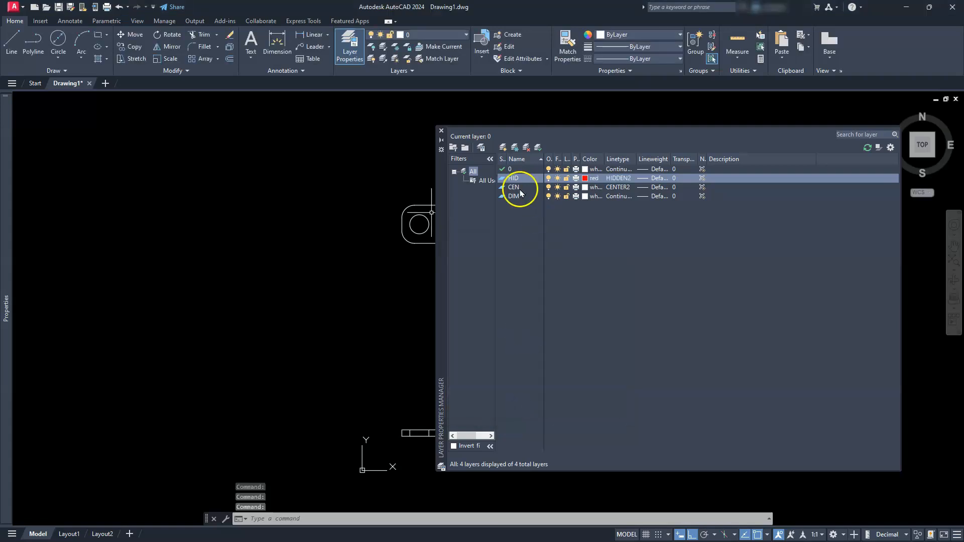
Step: Set the CEN layer's color to cyan
{"action": "left_click", "coordinate": [584, 187]}
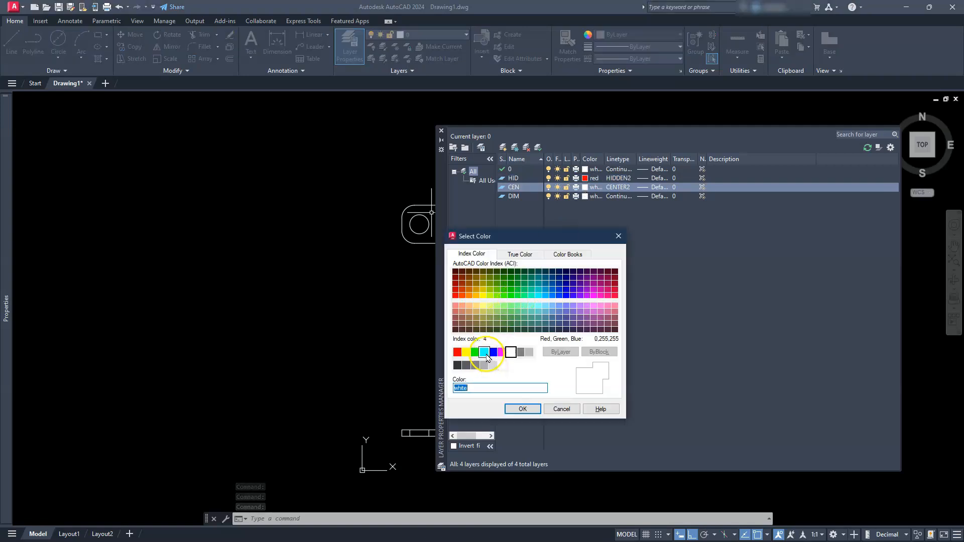
{"action": "left_click", "coordinate": [484, 352]}
{"action": "left_click", "coordinate": [513, 410]}
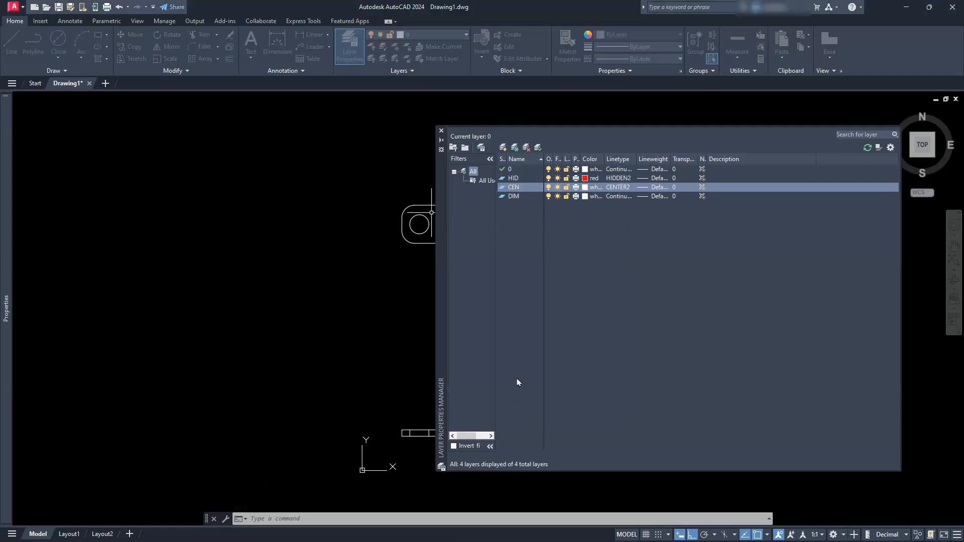
Step: Set the DIM layer's color to magenta and close the layer manager
{"action": "left_click", "coordinate": [585, 196]}
{"action": "left_click", "coordinate": [585, 196]}
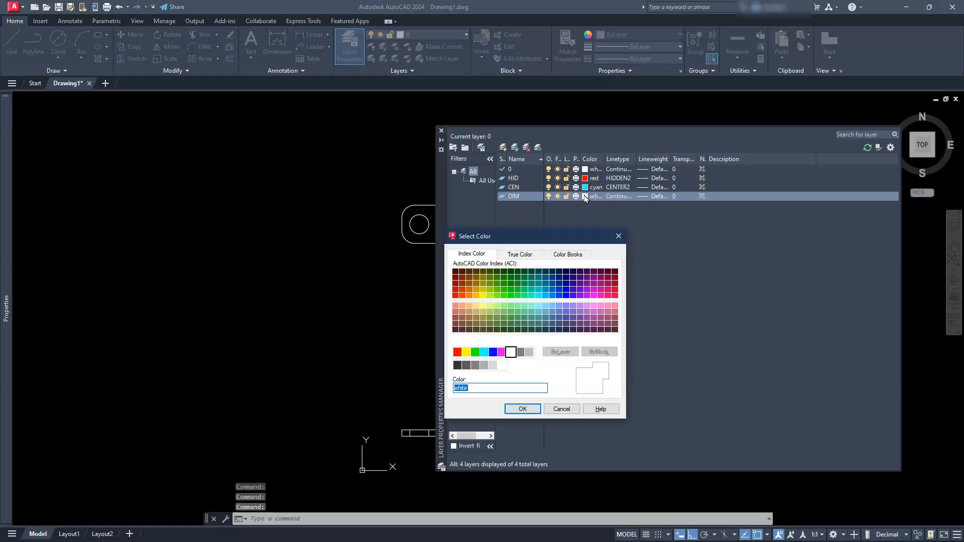
{"action": "left_click", "coordinate": [502, 352]}
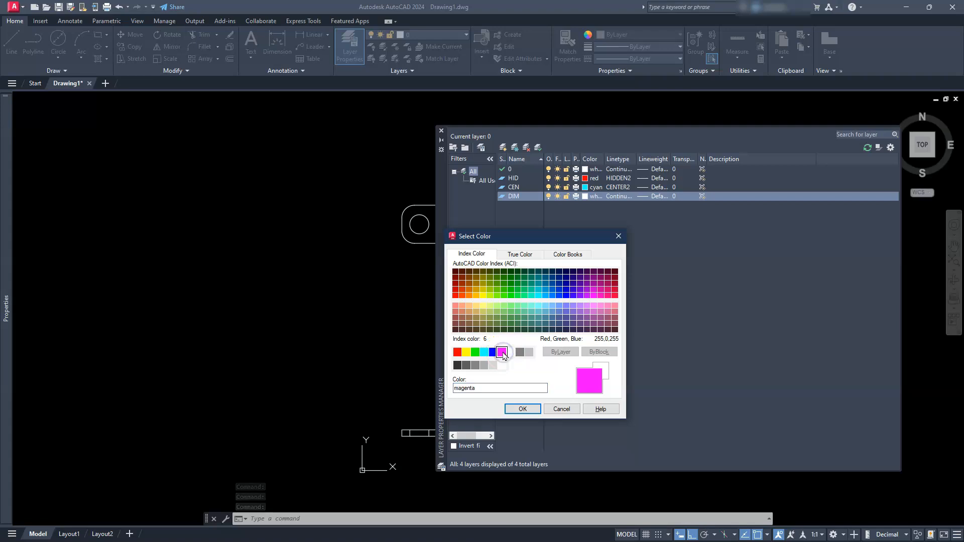
{"action": "left_click", "coordinate": [519, 407]}
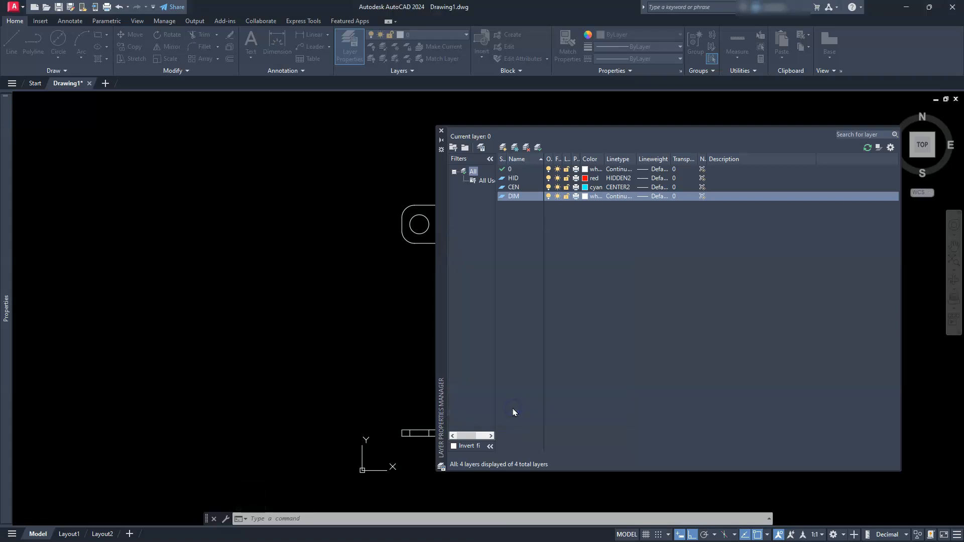
{"action": "left_click", "coordinate": [441, 132]}
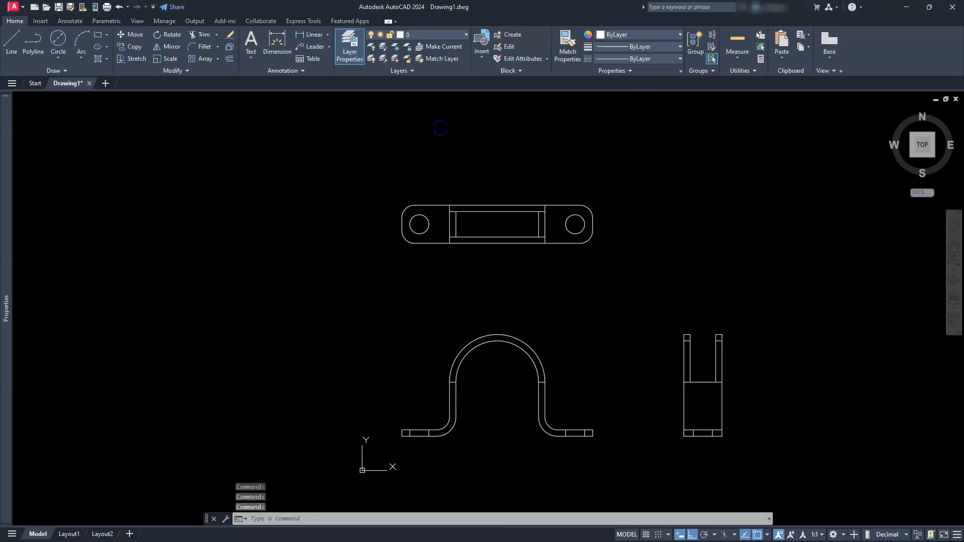
Step: Move the arc-to-leg lines, the hole edges in the front and side views, and the side view's upper thickness lines to the HID layer
{"action": "scroll", "coordinate": [461, 416], "scroll_direction": "up", "scroll_amount": 2}
{"action": "middle_click_drag", "start_coordinate": [462, 423], "coordinate": [458, 374]}
{"action": "left_click", "coordinate": [416, 300]}
{"action": "left_click", "coordinate": [604, 329]}
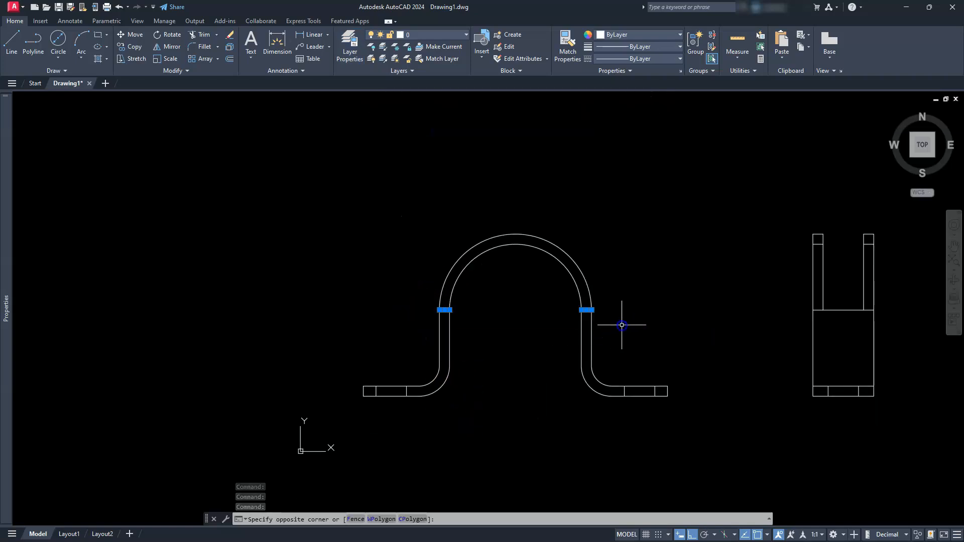
{"action": "left_click", "coordinate": [618, 375]}
{"action": "left_click", "coordinate": [659, 413]}
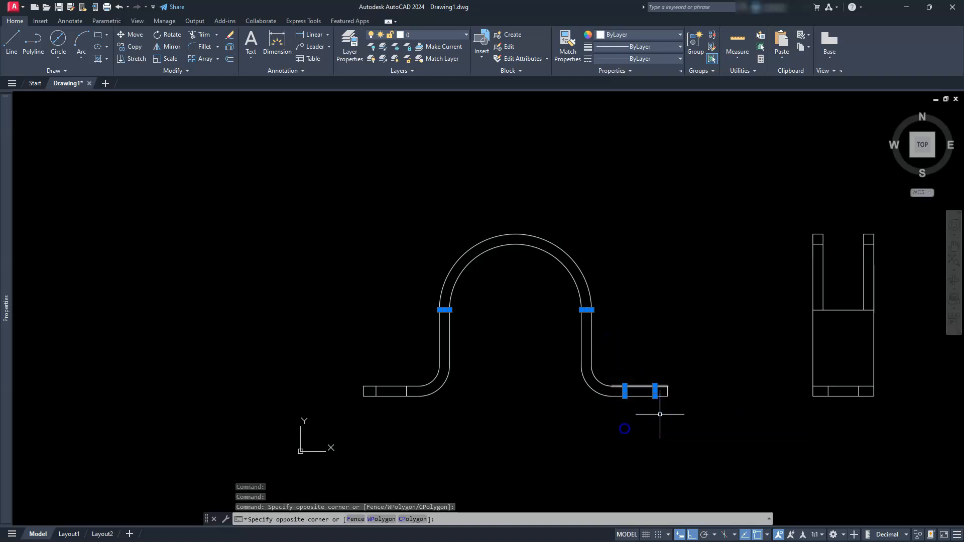
{"action": "left_click", "coordinate": [372, 373]}
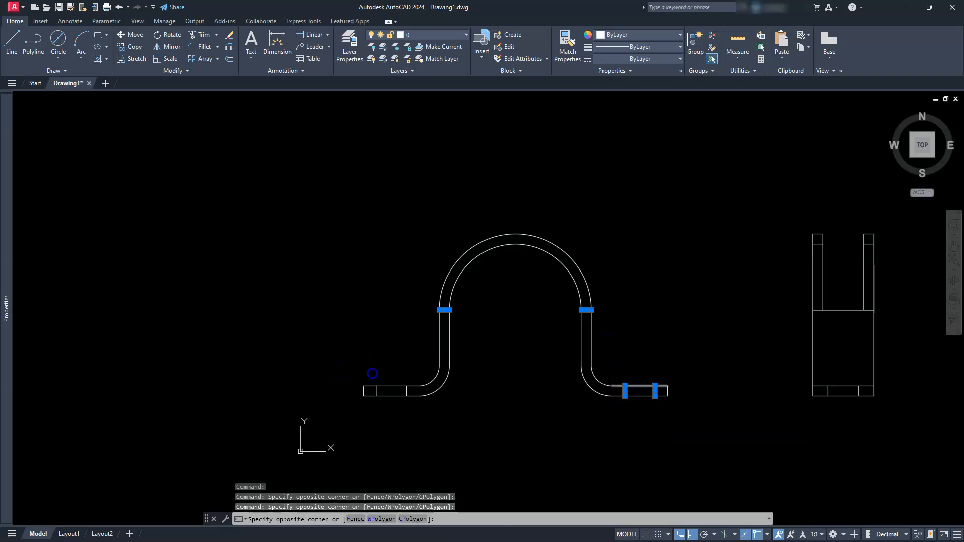
{"action": "left_click", "coordinate": [410, 419]}
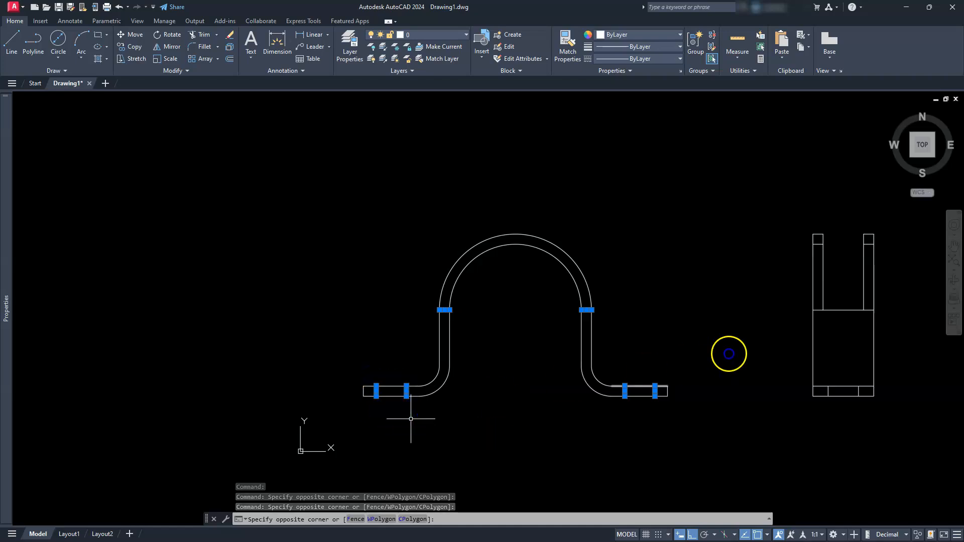
{"action": "left_click", "coordinate": [826, 373]}
{"action": "left_click", "coordinate": [861, 436]}
{"action": "left_click", "coordinate": [806, 235]}
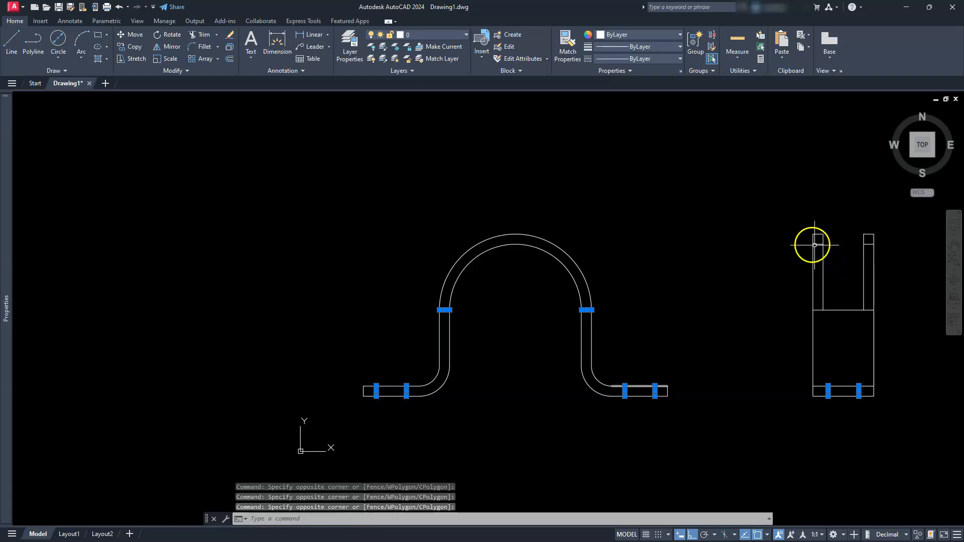
{"action": "left_click", "coordinate": [903, 254]}
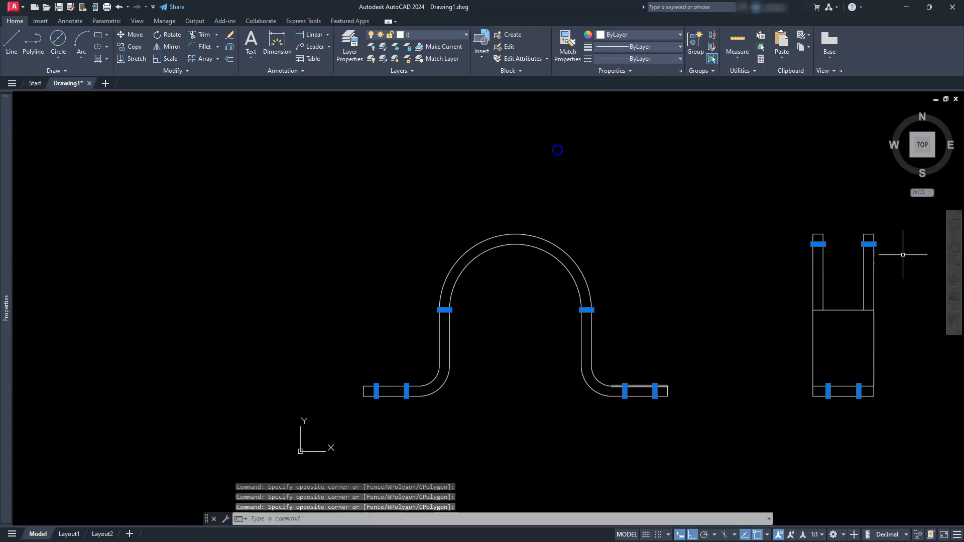
{"action": "left_click", "coordinate": [430, 36]}
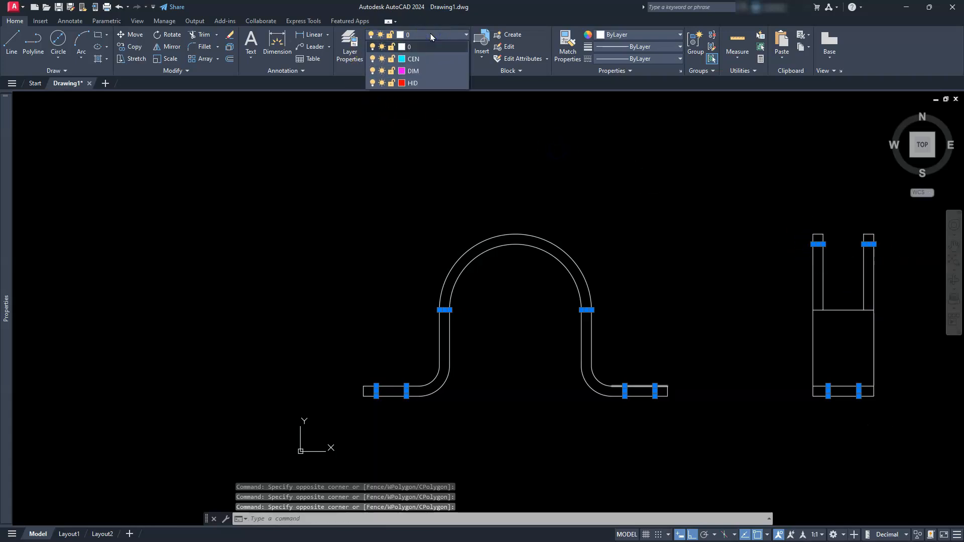
{"action": "left_click", "coordinate": [415, 83]}
{"action": "key", "text": "Escape"}
{"action": "key", "text": "Escape"}
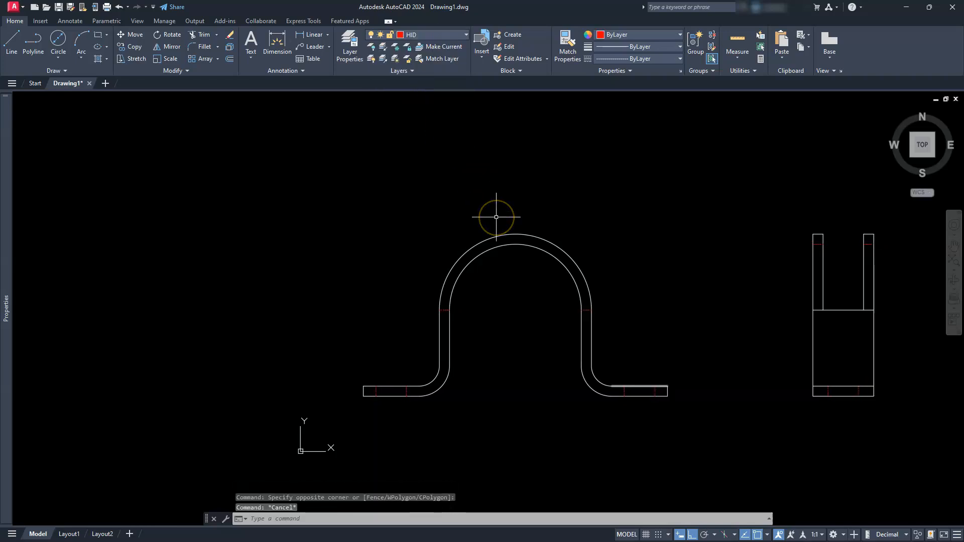
{"action": "scroll", "coordinate": [496, 216], "scroll_direction": "down", "scroll_amount": 2}
{"action": "middle_click_drag", "start_coordinate": [496, 185], "coordinate": [496, 243]}
{"action": "scroll", "coordinate": [495, 214], "scroll_direction": "up", "scroll_amount": 1}
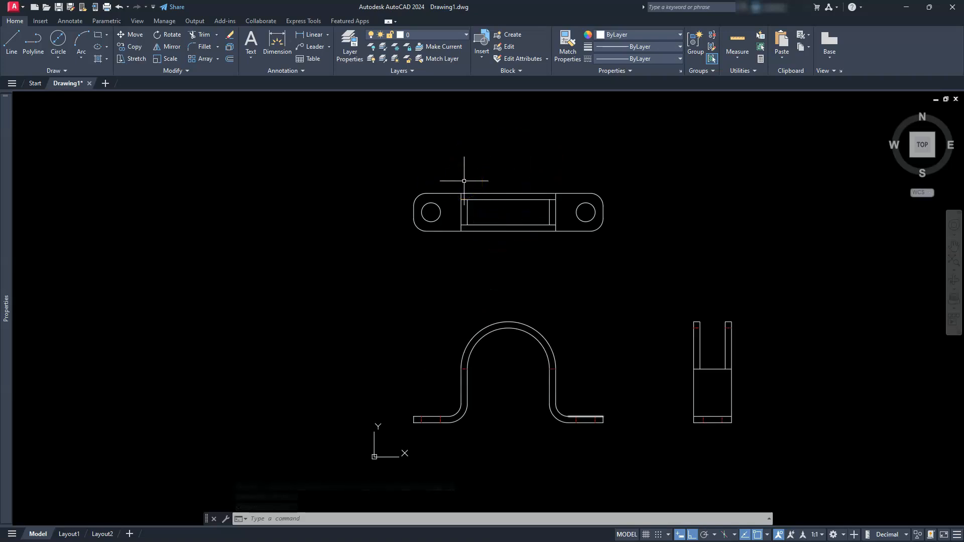
{"action": "mouse_move", "coordinate": [482, 331]}
{"action": "middle_mouse_down"}
{"action": "mouse_move", "coordinate": [450, 286]}
{"action": "mouse_move", "coordinate": [462, 333]}
{"action": "mouse_move", "coordinate": [393, 318]}
{"action": "middle_mouse_up"}
{"action": "scroll", "coordinate": [416, 317], "scroll_direction": "up", "scroll_amount": 2}
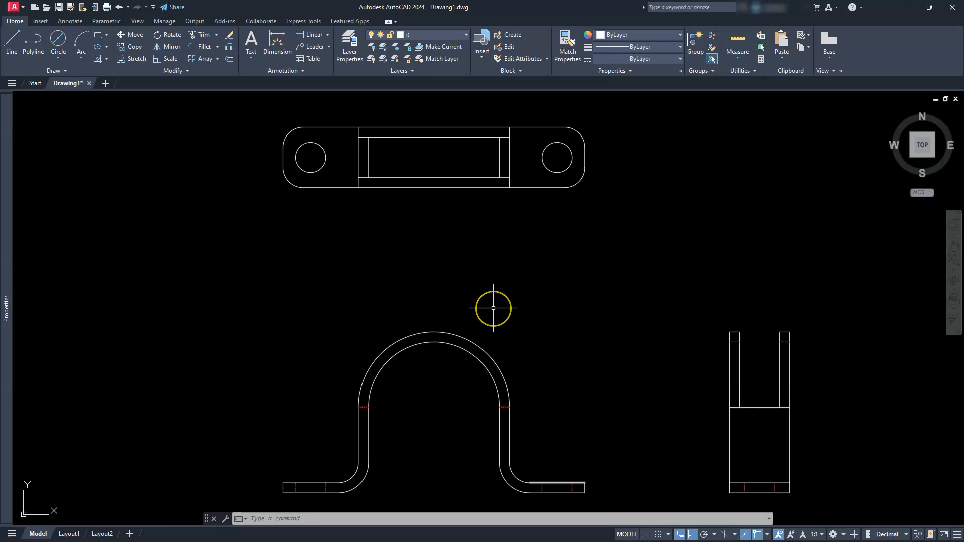
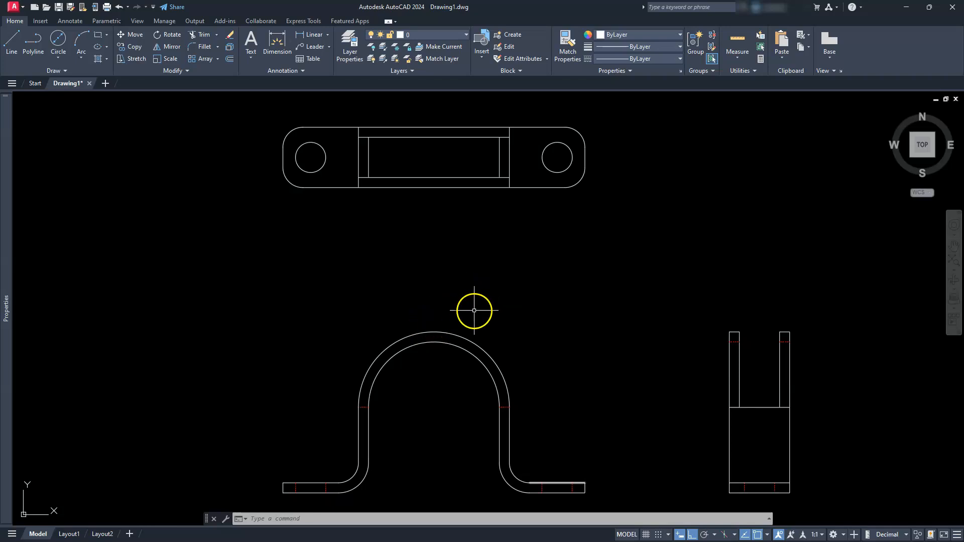
Step: Turn on isometric drafting with the left isoplane for drawing in the empty area beside the side view
{"action": "scroll", "coordinate": [486, 304], "scroll_direction": "down", "scroll_amount": 2}
{"action": "mouse_move", "coordinate": [746, 241]}
{"action": "middle_mouse_down"}
{"action": "mouse_move", "coordinate": [499, 215]}
{"action": "mouse_move", "coordinate": [338, 218]}
{"action": "mouse_move", "coordinate": [285, 267]}
{"action": "mouse_move", "coordinate": [213, 298]}
{"action": "middle_mouse_up"}
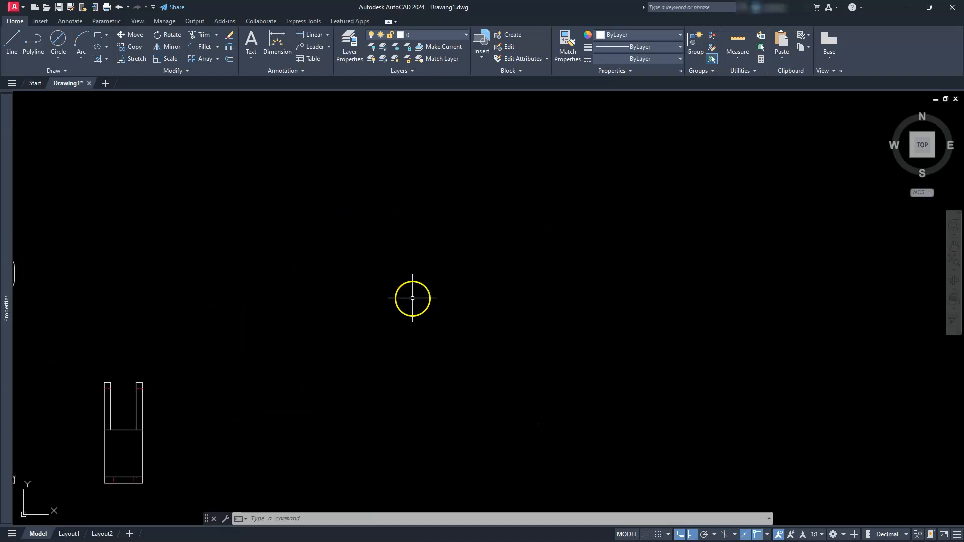
{"action": "left_click", "coordinate": [723, 535]}
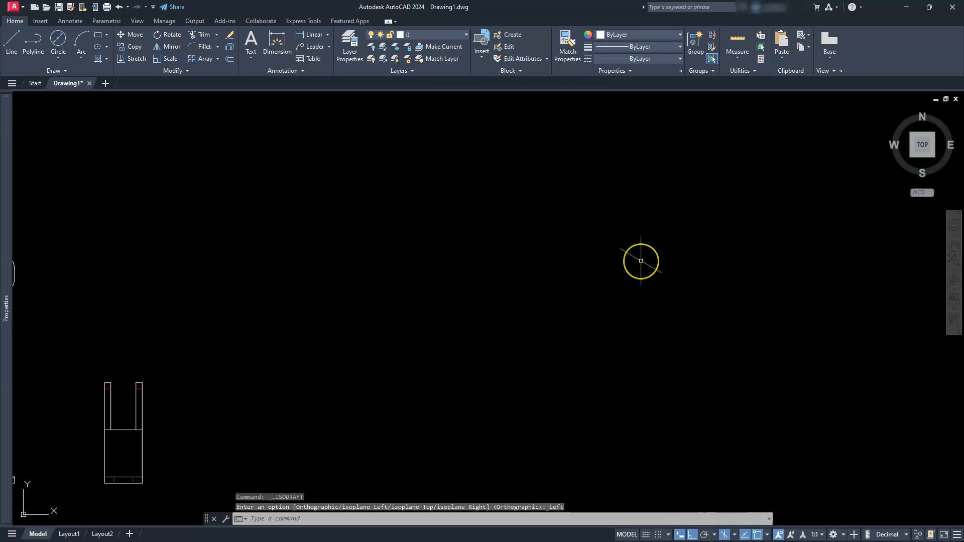
Step: Draw an isocircle of radius 7.5 in the empty area with the Ellipse command
{"action": "mouse_move", "coordinate": [641, 260]}
{"action": "middle_mouse_down"}
{"action": "mouse_move", "coordinate": [622, 269]}
{"action": "mouse_move", "coordinate": [531, 256]}
{"action": "mouse_move", "coordinate": [470, 262]}
{"action": "middle_mouse_up"}
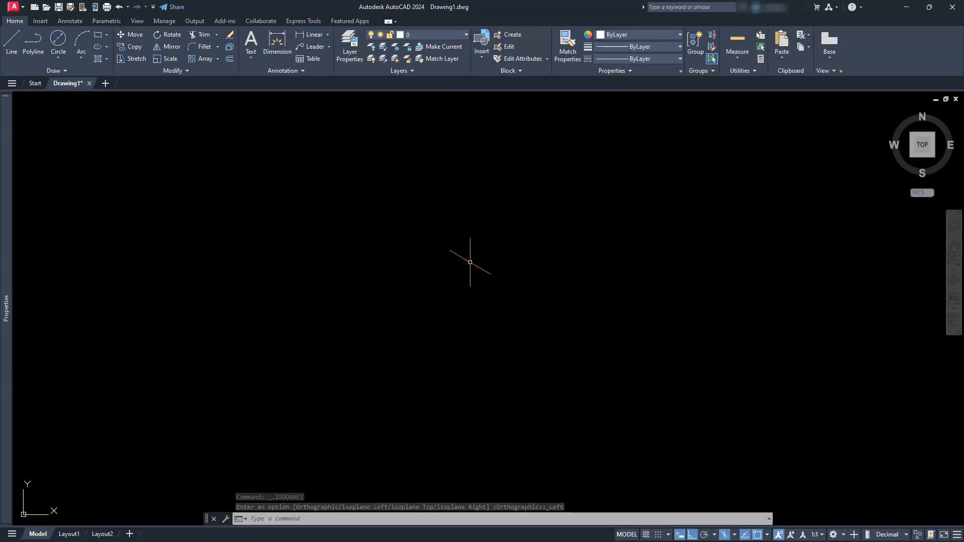
{"action": "type", "text": "EL"}
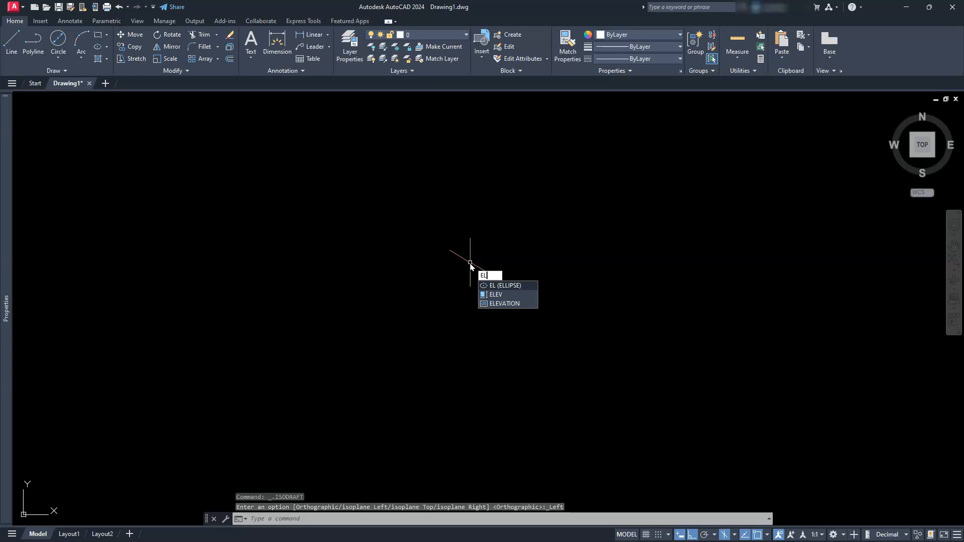
{"action": "key", "text": "Return"}
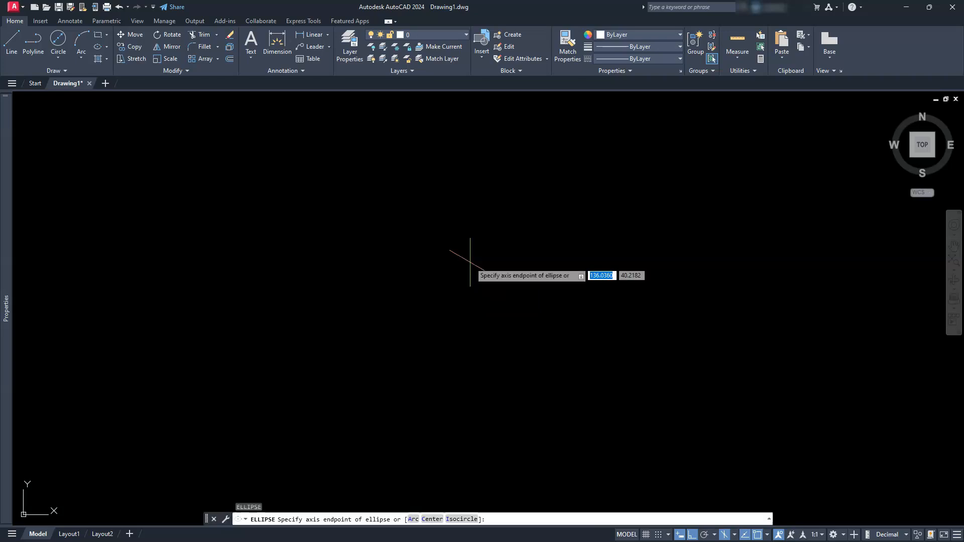
{"action": "left_click", "coordinate": [465, 519]}
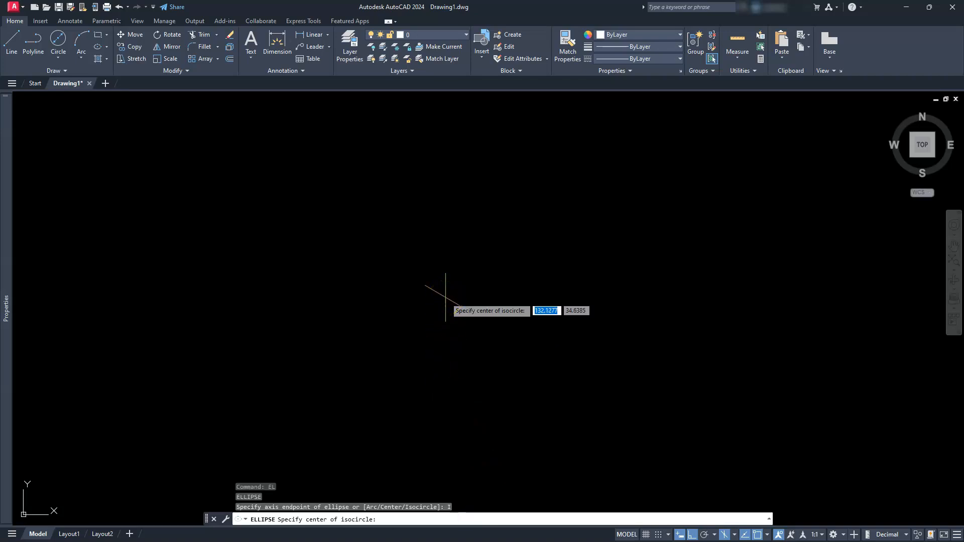
{"action": "left_click", "coordinate": [453, 280]}
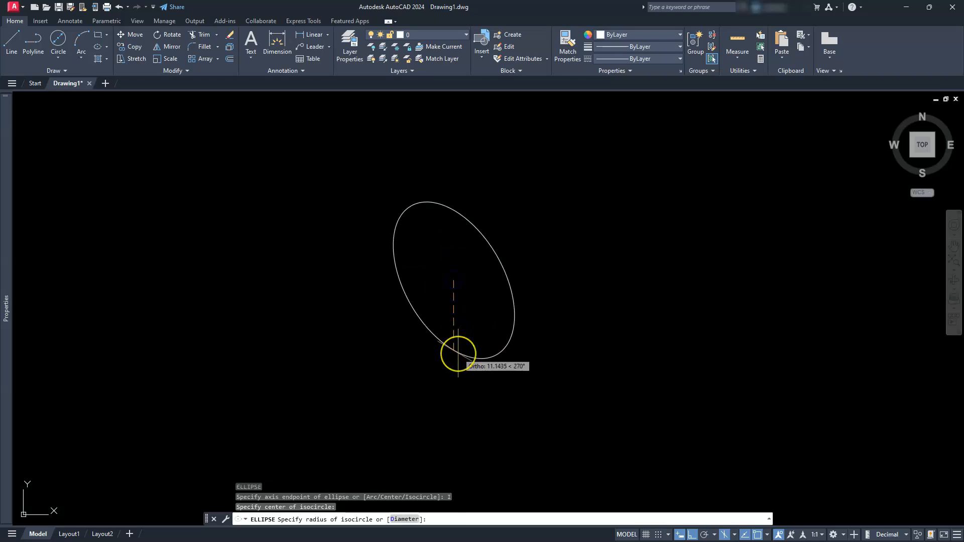
{"action": "type", "text": "7.5"}
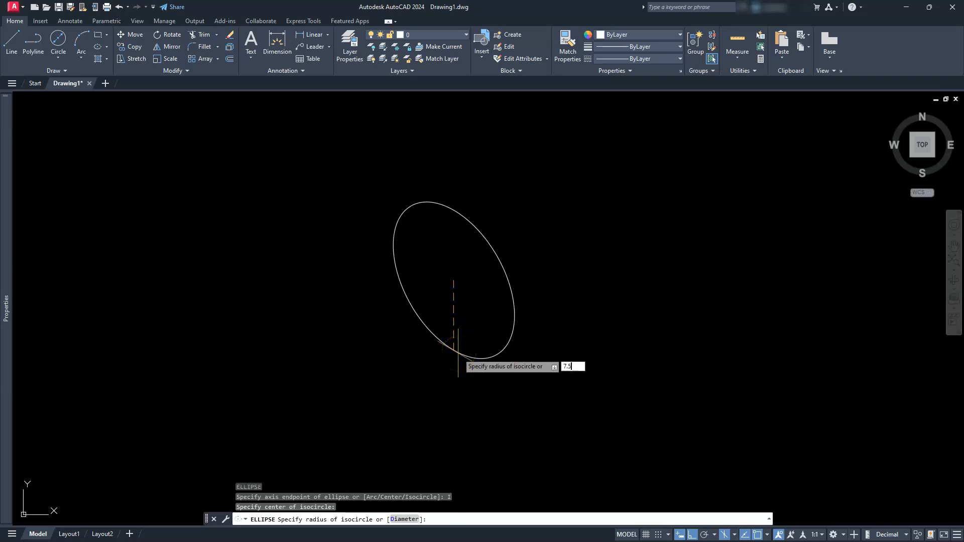
{"action": "key", "text": "Return"}
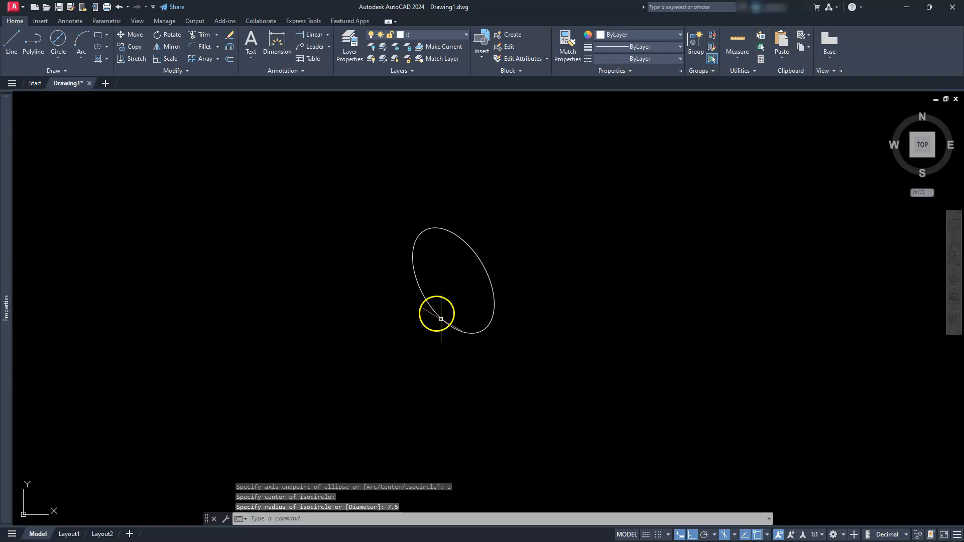
Step: Draw a concentric isocircle of radius 6.5 inside the first one
{"action": "type", "text": "el"}
{"action": "key", "text": "Return"}
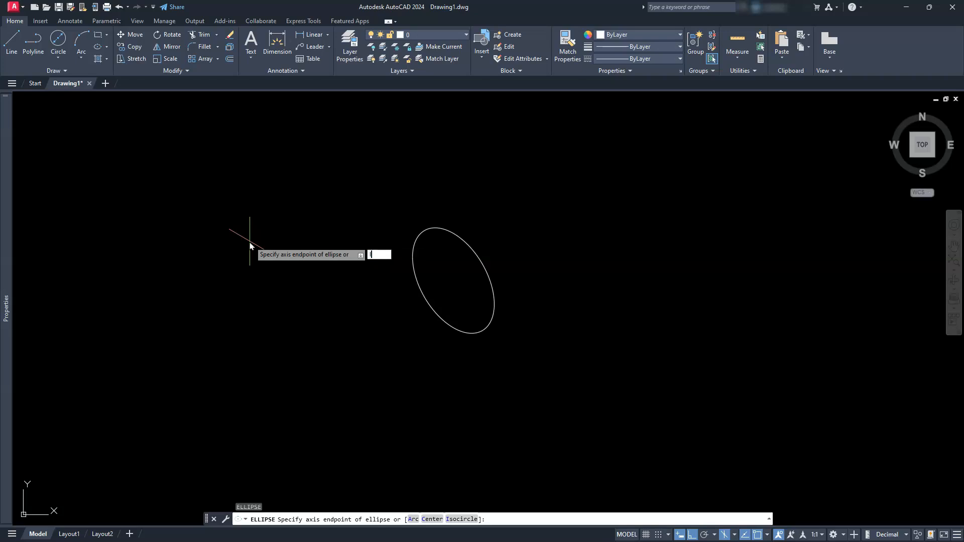
{"action": "type", "text": "I"}
{"action": "key", "text": "Return"}
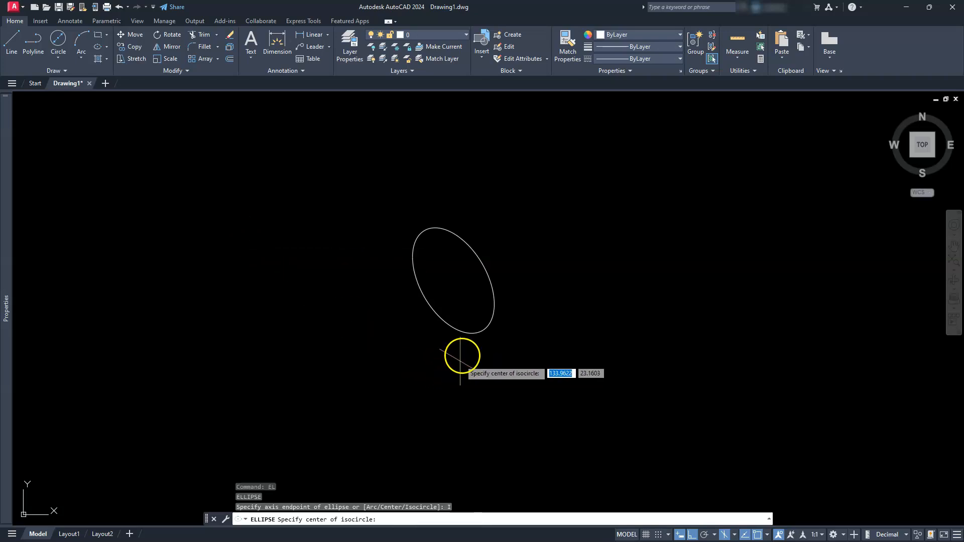
{"action": "left_click", "coordinate": [453, 280]}
{"action": "type", "text": "6.5"}
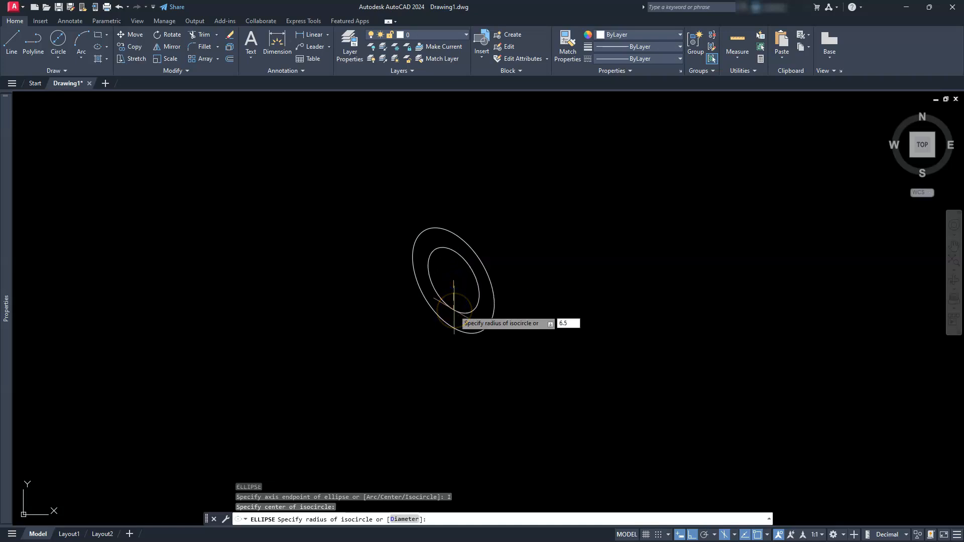
{"action": "key", "text": "Return"}
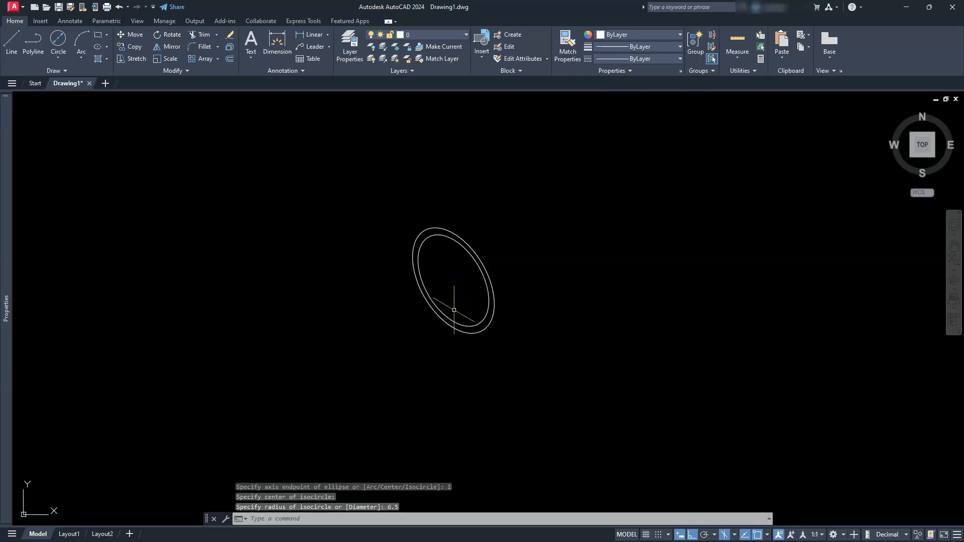
Step: Draw a line at 150° from the isocircles' common center to a point beyond the outer isocircle
{"action": "scroll", "coordinate": [453, 310], "scroll_direction": "up", "scroll_amount": 2}
{"action": "middle_click_drag", "start_coordinate": [394, 346], "coordinate": [462, 316]}
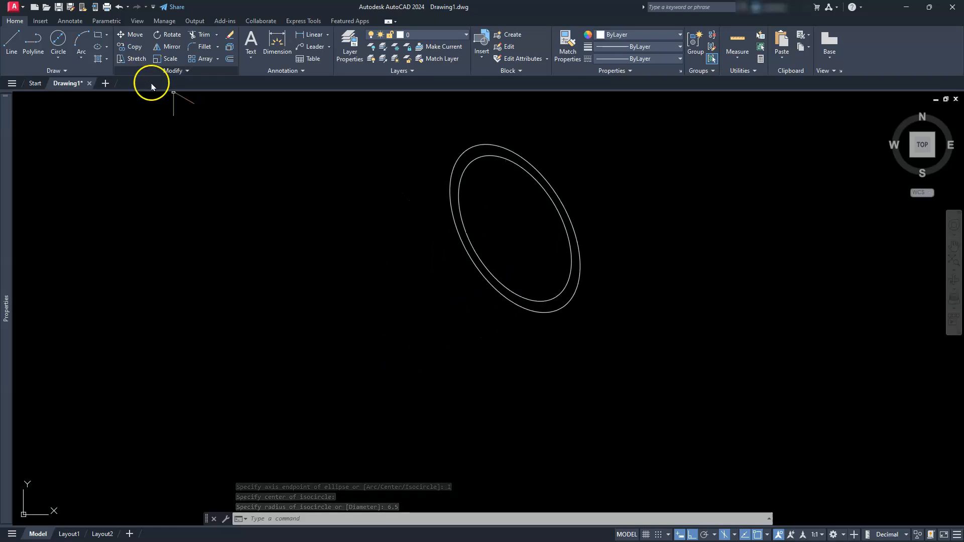
{"action": "left_click", "coordinate": [7, 49]}
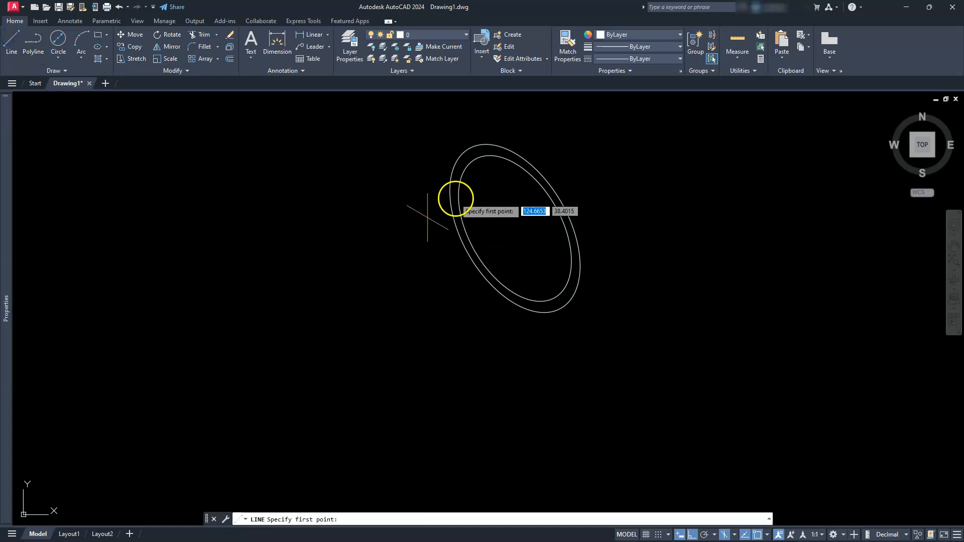
{"action": "left_click", "coordinate": [515, 228]}
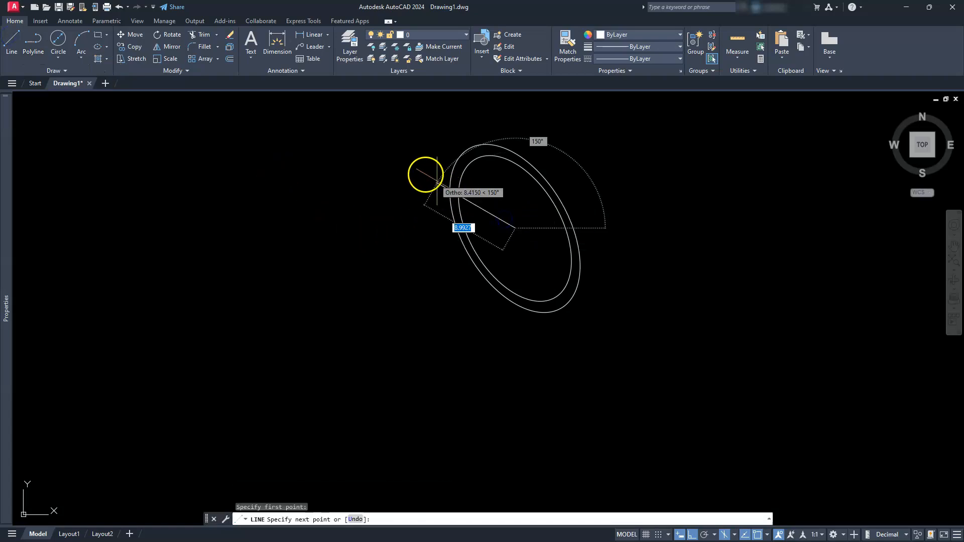
{"action": "left_click", "coordinate": [407, 165]}
{"action": "key", "text": "Escape"}
{"action": "key", "text": "Escape"}
{"action": "key", "text": "Escape"}
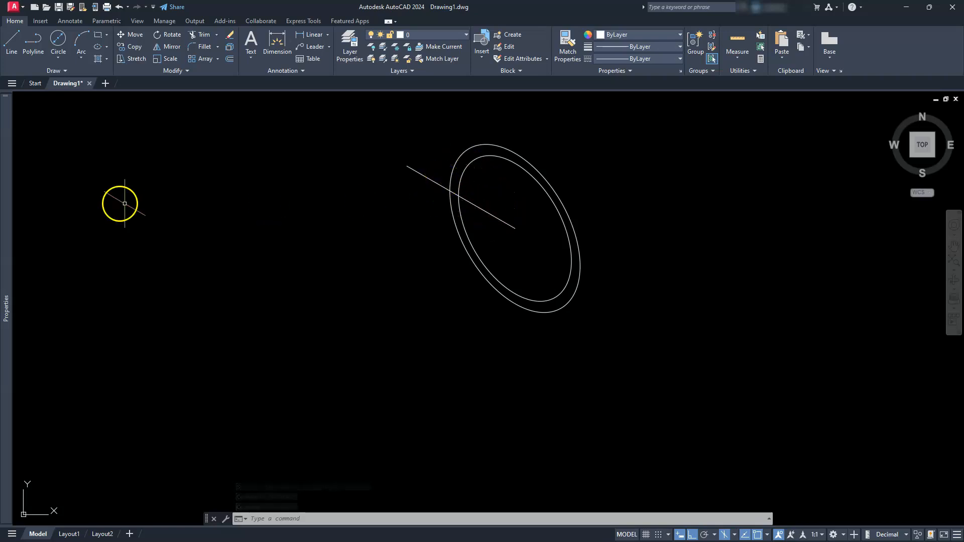
Step: Draw a line about 15.5 long at 330° from the isocircles' common center to a point beyond the outer isocircle
{"action": "left_click", "coordinate": [13, 42]}
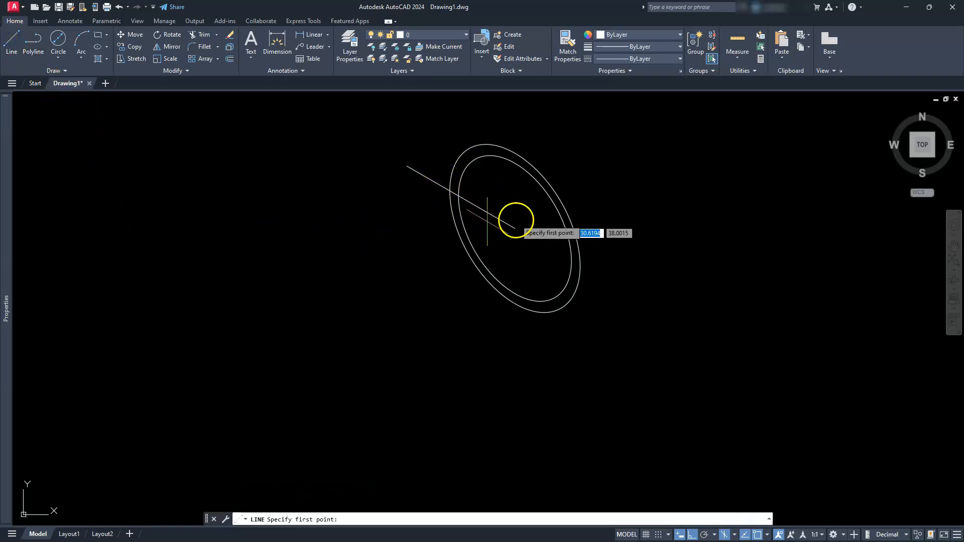
{"action": "left_click", "coordinate": [515, 229]}
{"action": "left_click", "coordinate": [653, 329]}
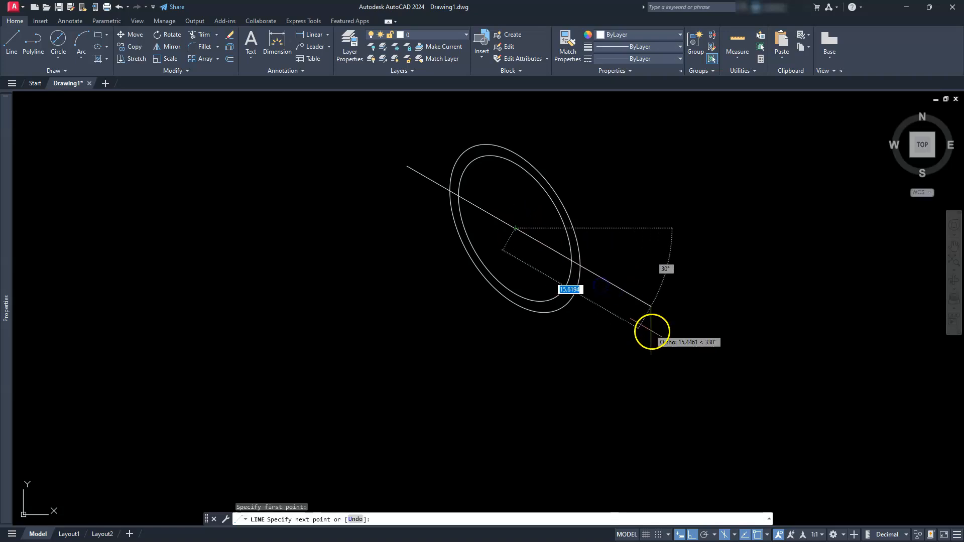
{"action": "key", "text": "Escape"}
{"action": "key", "text": "Escape"}
{"action": "key", "text": "Escape"}
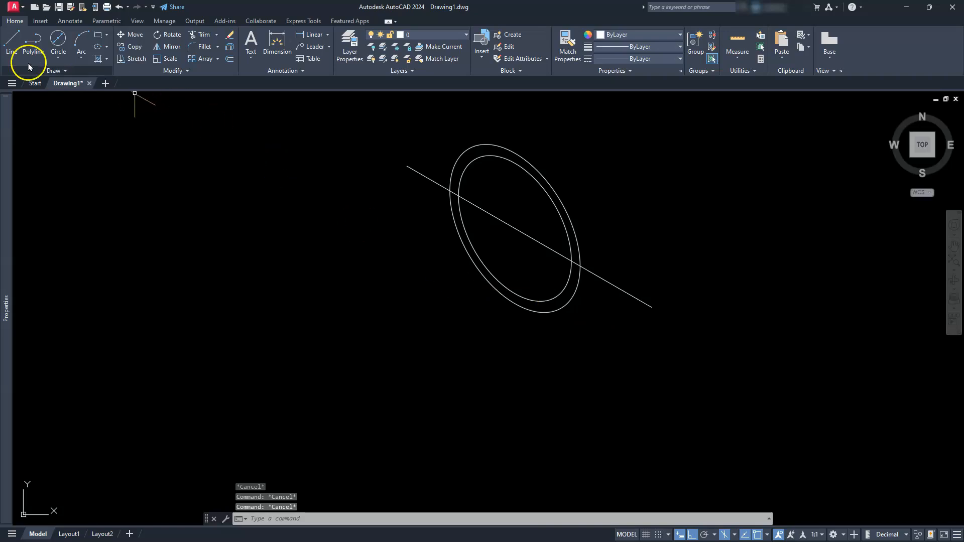
Step: From the inner isocircle's upper-left intersection with the diagonal line, draw connected lines 8.5 straight down and 8.5 at 150°
{"action": "left_click", "coordinate": [11, 41]}
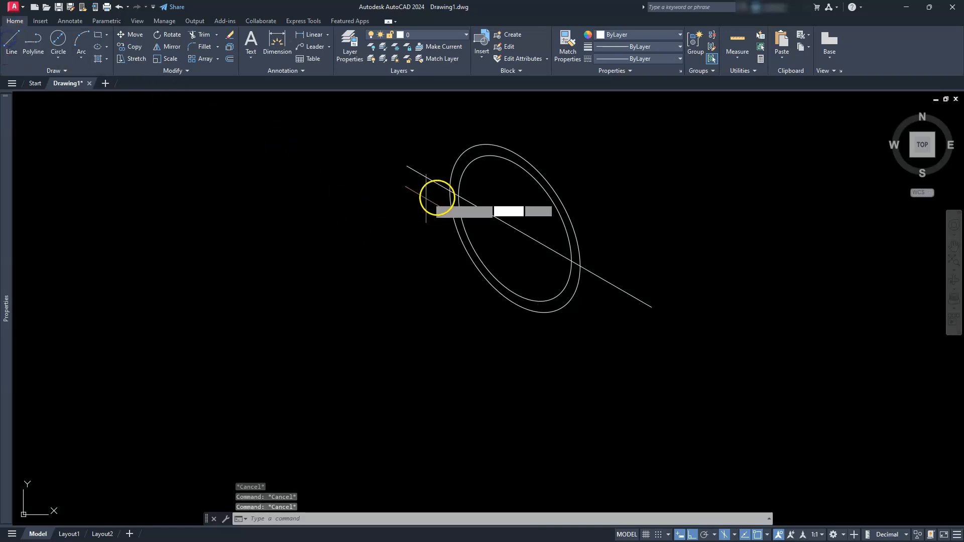
{"action": "left_click", "coordinate": [459, 196]}
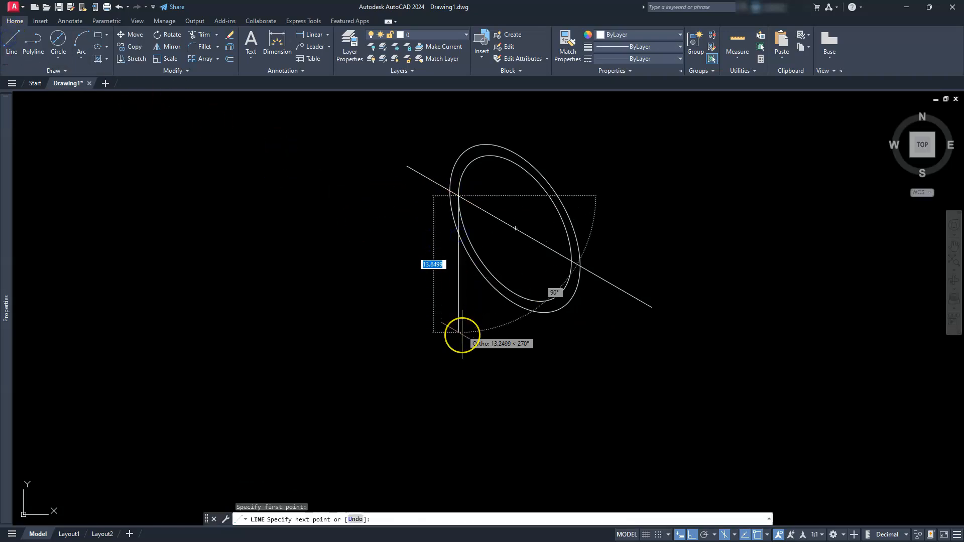
{"action": "type", "text": "8"}
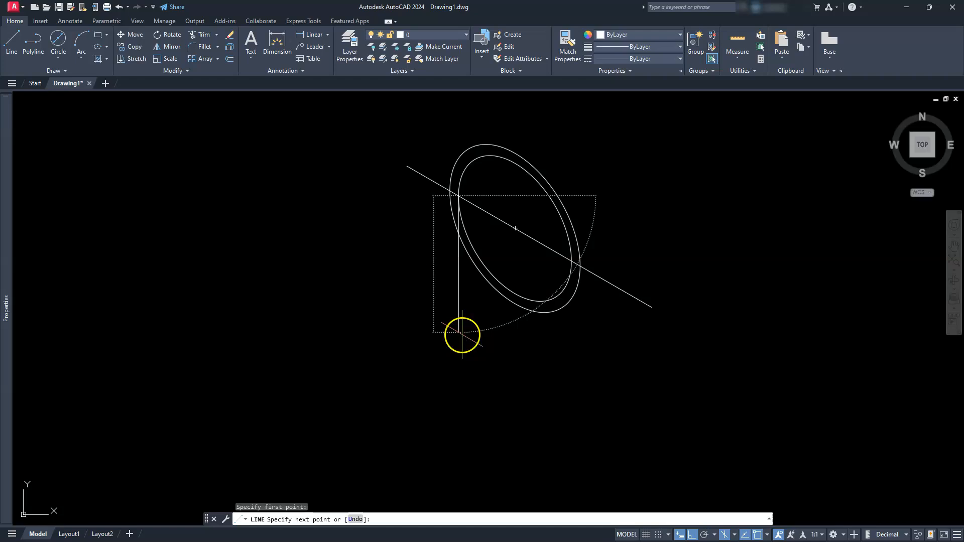
{"action": "type", "text": ".5"}
{"action": "key", "text": "Return"}
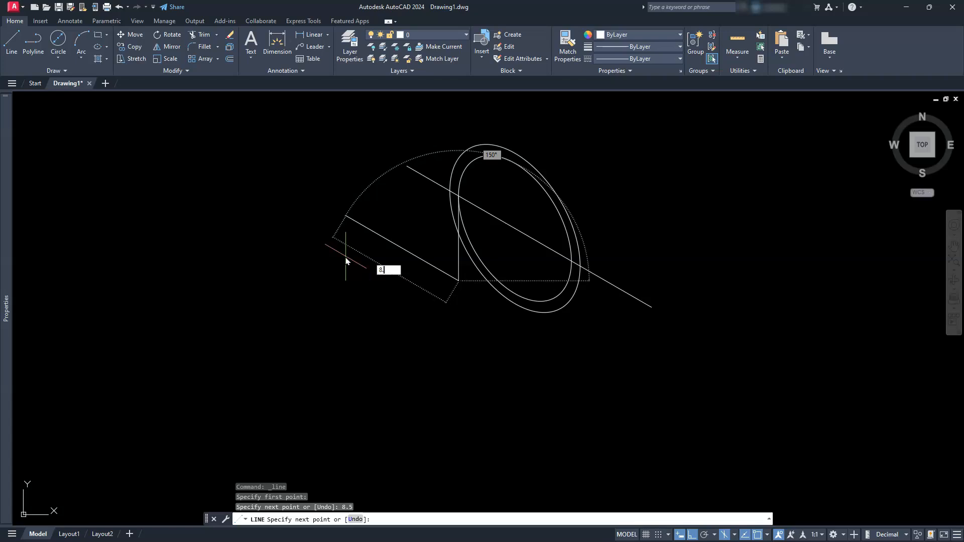
{"action": "type", "text": "8.5"}
{"action": "key", "text": "Return"}
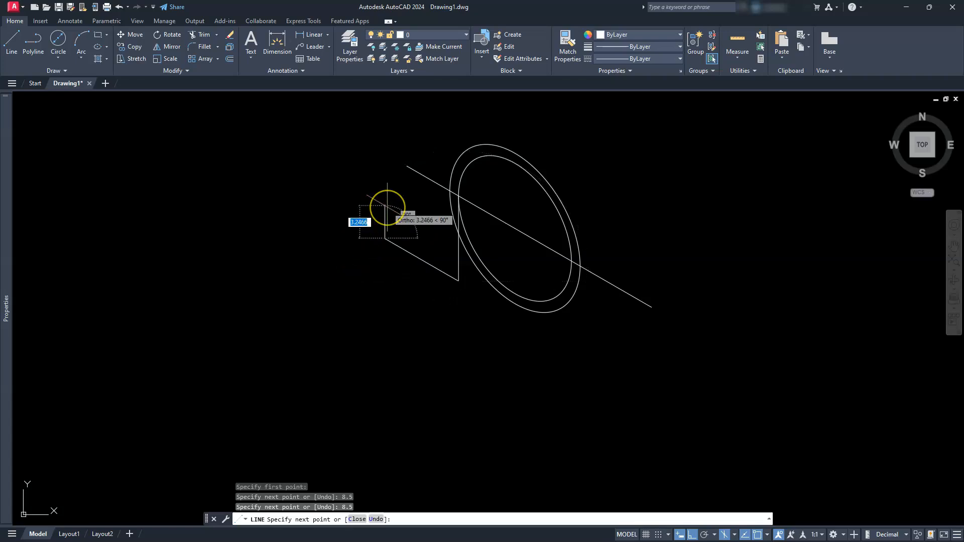
Step: Continue the flange outline with a line 1 straight up and a short segment back at 330°, parallel to the lower edge
{"action": "type", "text": "1"}
{"action": "key", "text": "Return"}
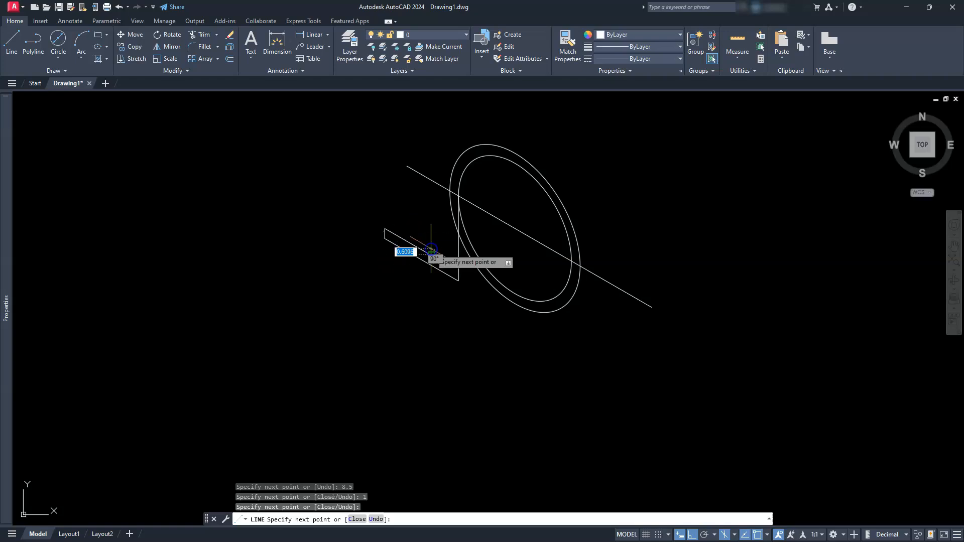
{"action": "key", "text": "Escape"}
{"action": "key", "text": "Escape"}
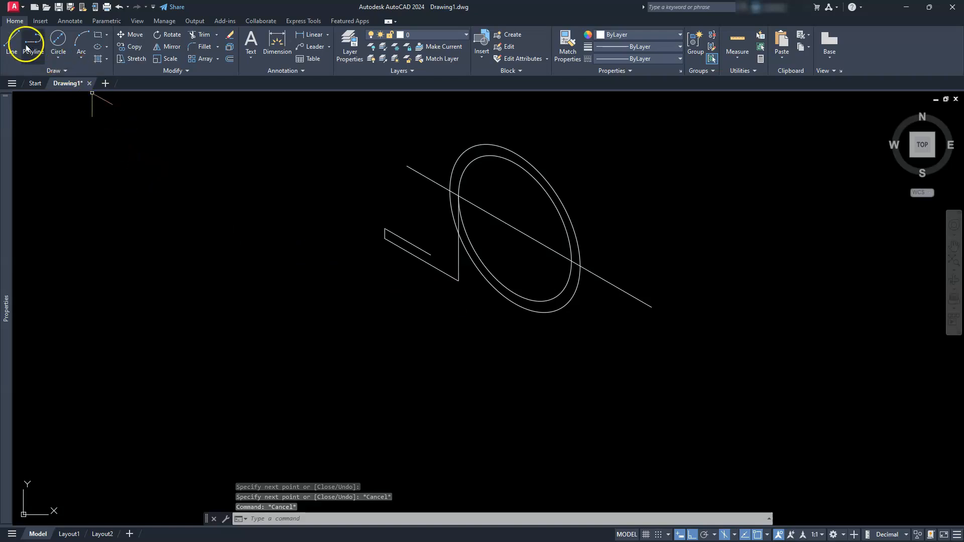
Step: Draw a line straight down from the inner isocircle's lower-right intersection with the diagonal line
{"action": "scroll", "coordinate": [529, 261], "scroll_direction": "up", "scroll_amount": 4}
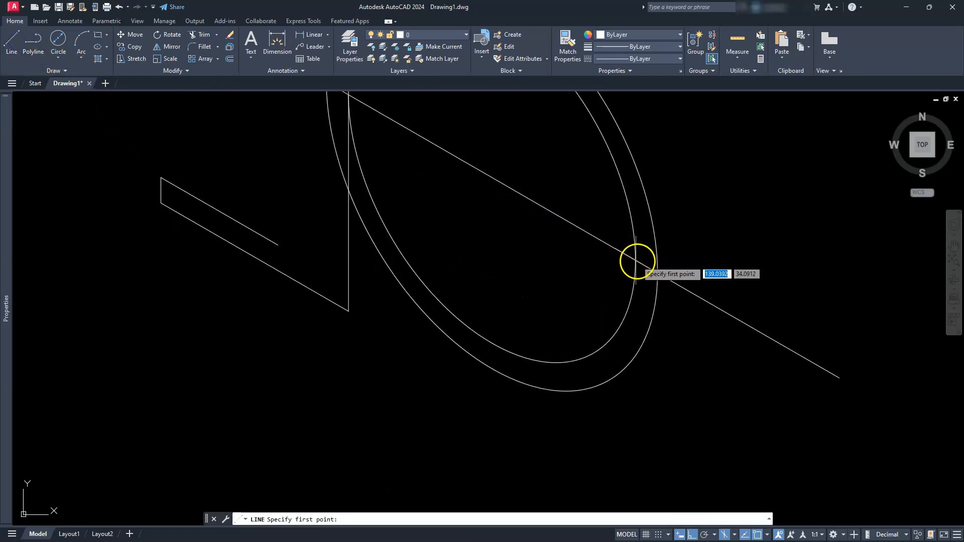
{"action": "left_click", "coordinate": [637, 260]}
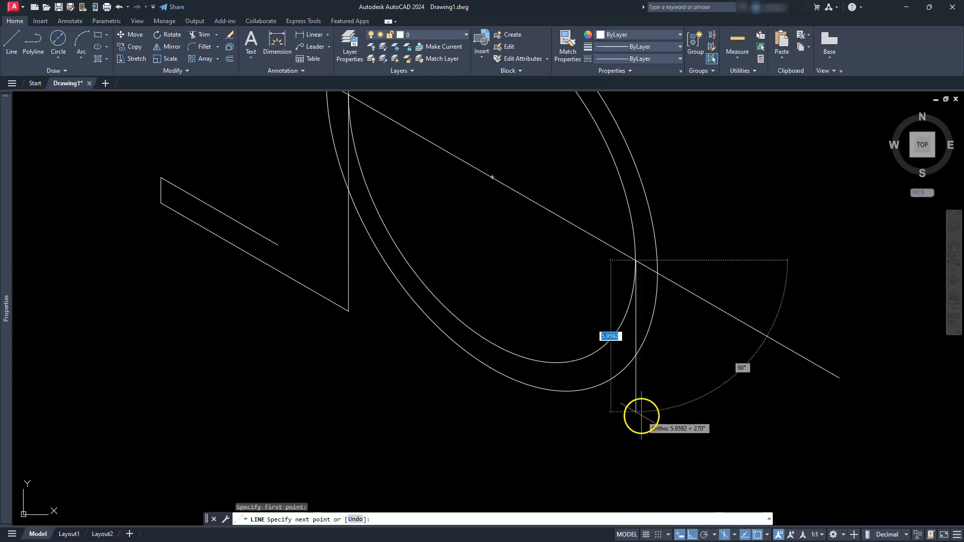
Step: Complete the right foot outline: 8.5 units down, 8.5 units along 330°, 1 unit up, and a short parallel line back toward the leg
{"action": "type", "text": "8.5"}
{"action": "key", "text": "Return"}
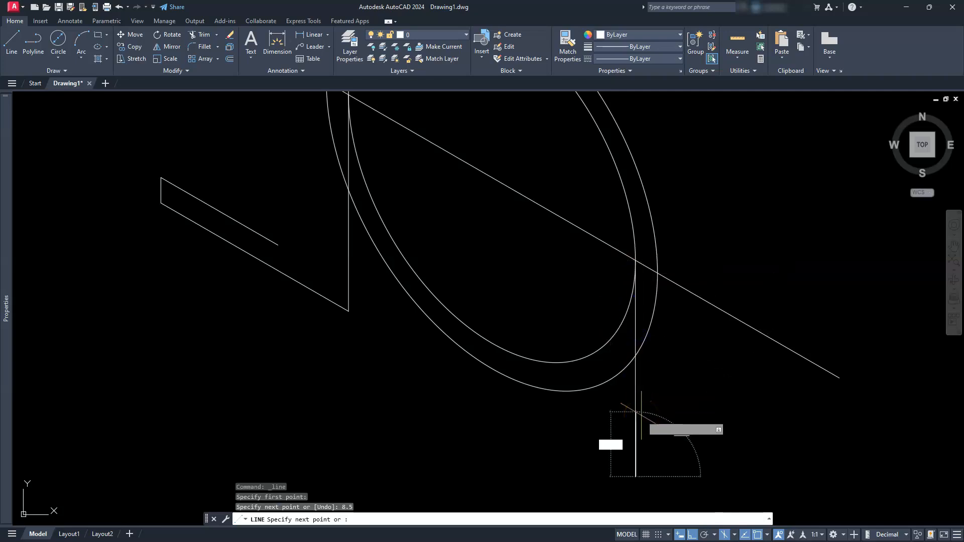
{"action": "middle_click_drag", "start_coordinate": [756, 456], "coordinate": [689, 320]}
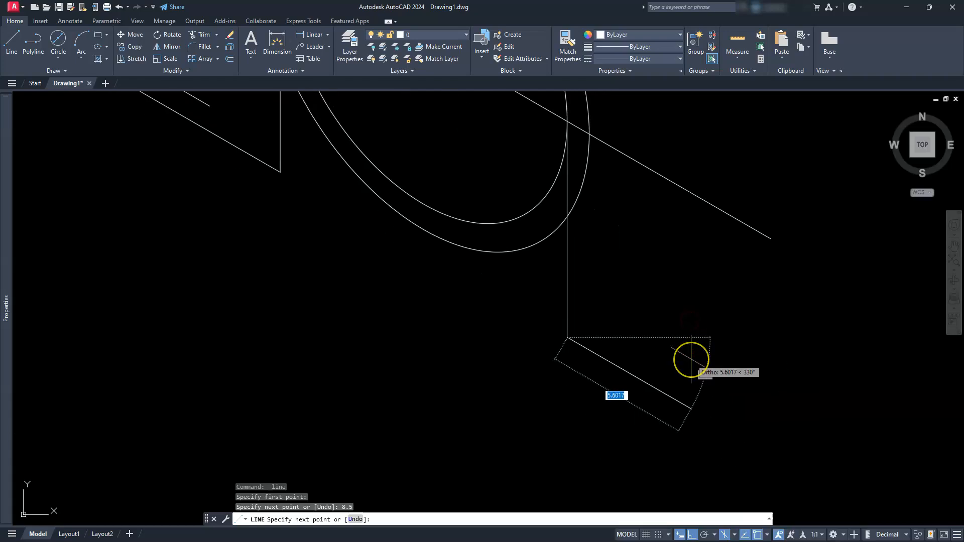
{"action": "type", "text": "8.5"}
{"action": "key", "text": "Return"}
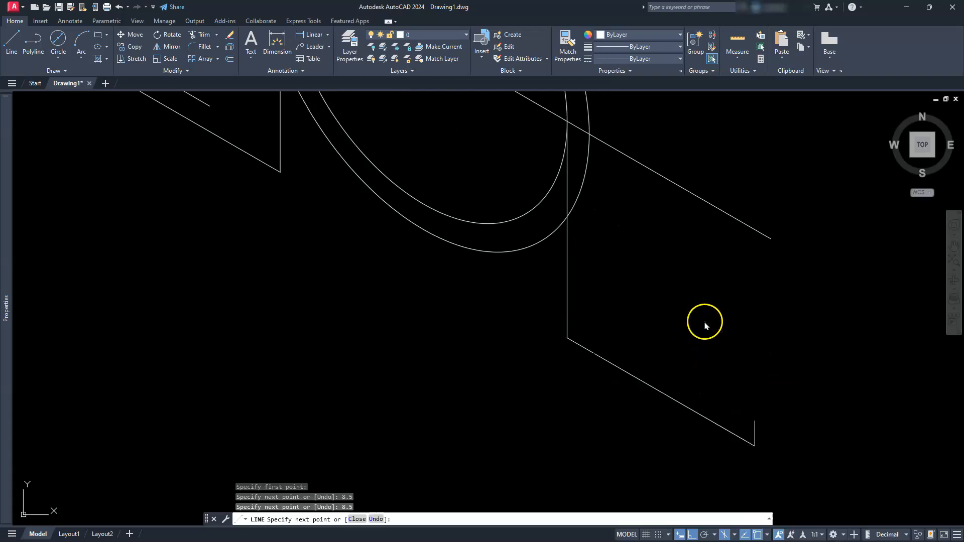
{"action": "type", "text": "1"}
{"action": "key", "text": "Return"}
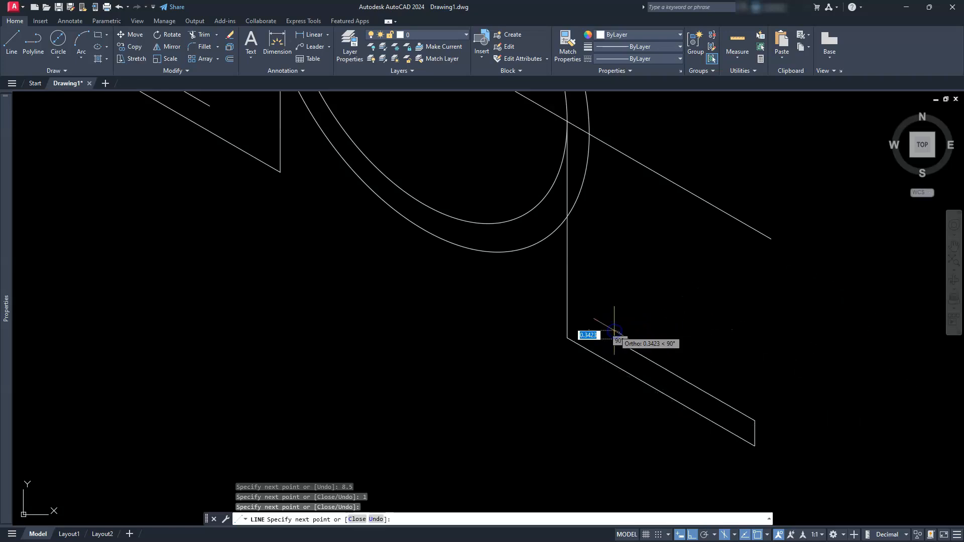
{"action": "key", "text": "Escape"}
{"action": "key", "text": "Escape"}
{"action": "key", "text": "Escape"}
Step: Draw a vertical line down from the outer ellipse's right intersection with the diagonal axis, past the right foot's lower edge
{"action": "scroll", "coordinate": [614, 329], "scroll_direction": "down", "scroll_amount": 2}
{"action": "middle_click_drag", "start_coordinate": [466, 369], "coordinate": [507, 407]}
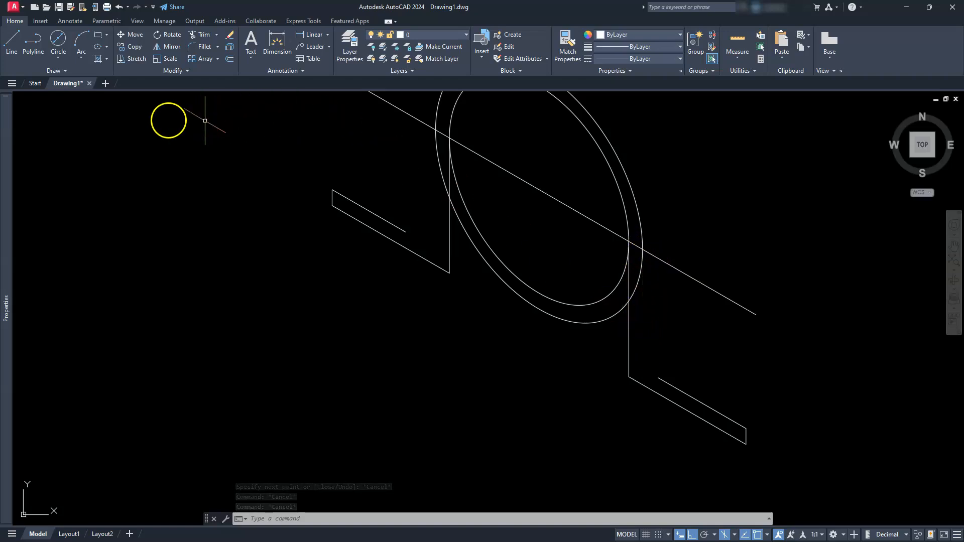
{"action": "left_click", "coordinate": [11, 40]}
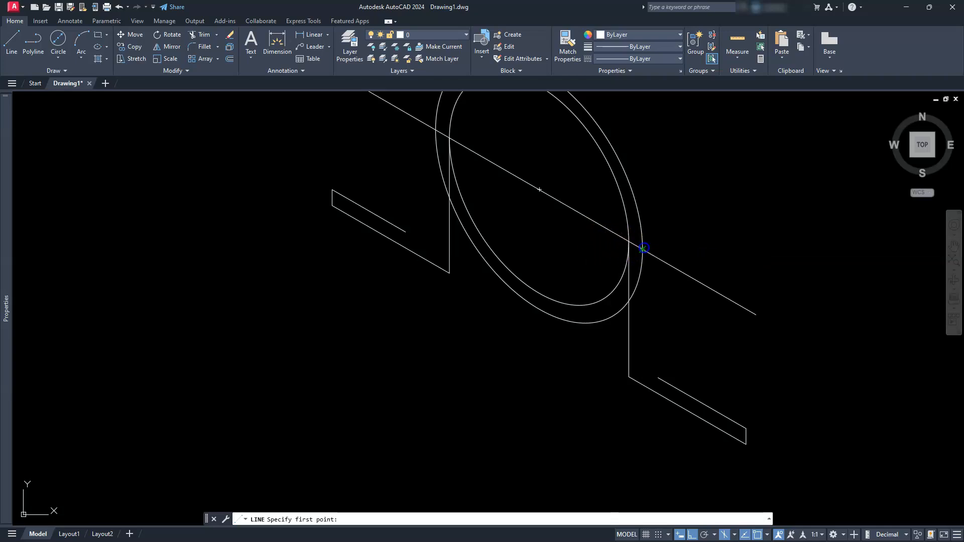
{"action": "left_click", "coordinate": [642, 248]}
{"action": "left_click", "coordinate": [643, 409]}
{"action": "key", "text": "Escape"}
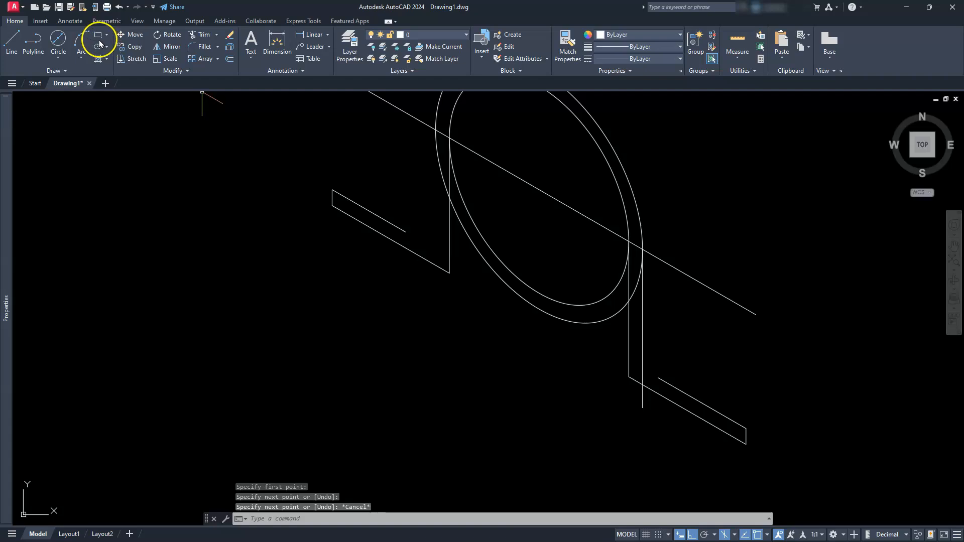
Step: Draw a vertical line about 11.6 units down from the outer ellipse's left intersection with the diagonal axis
{"action": "left_click", "coordinate": [11, 41]}
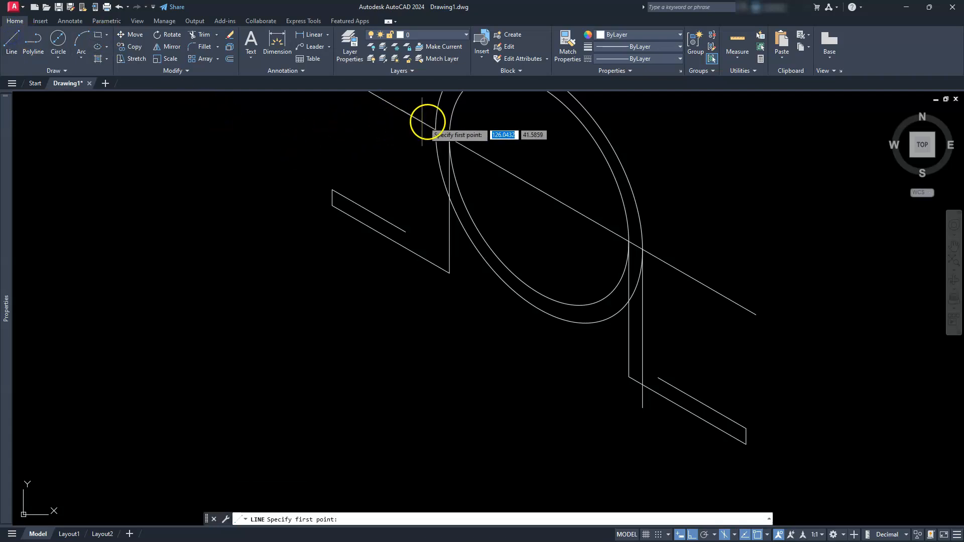
{"action": "left_click", "coordinate": [436, 130]}
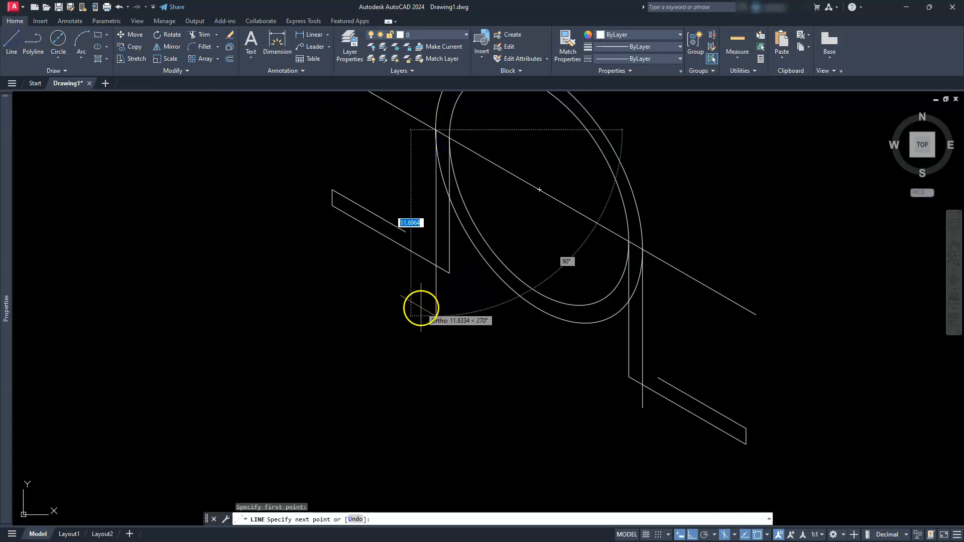
{"action": "key", "text": "Escape"}
{"action": "key", "text": "Escape"}
{"action": "key", "text": "Escape"}
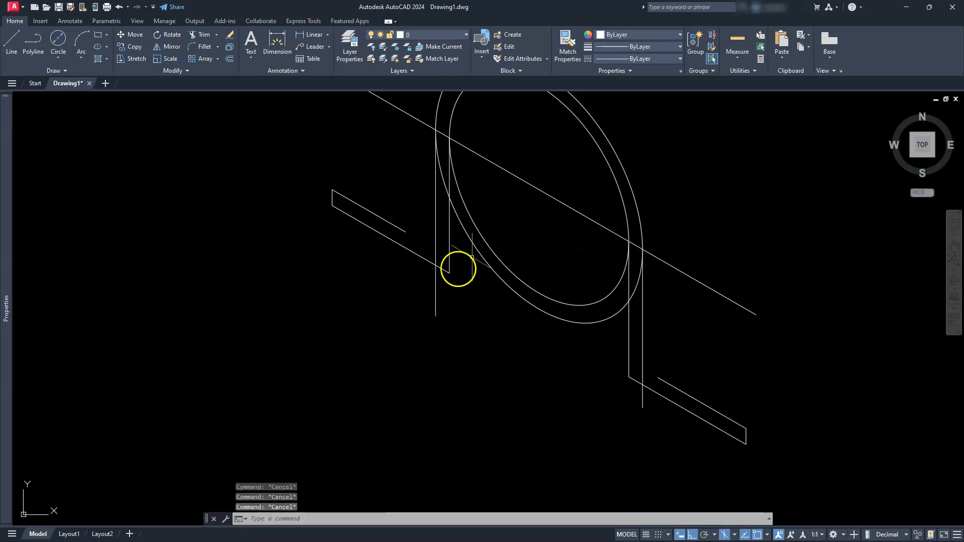
Step: Delete the diagonal axis line running through the centre of the two ellipses
{"action": "left_click", "coordinate": [564, 174]}
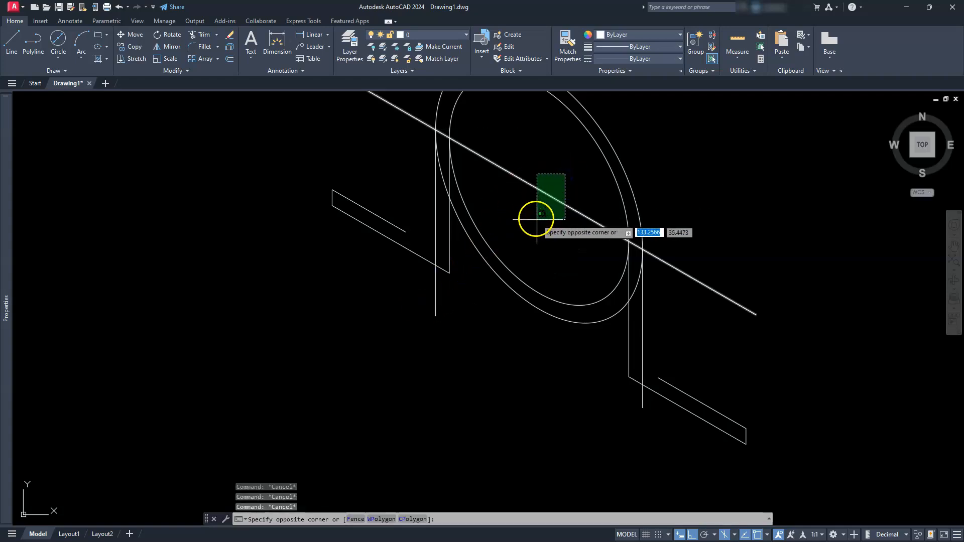
{"action": "left_click", "coordinate": [529, 211]}
{"action": "key", "text": "Delete"}
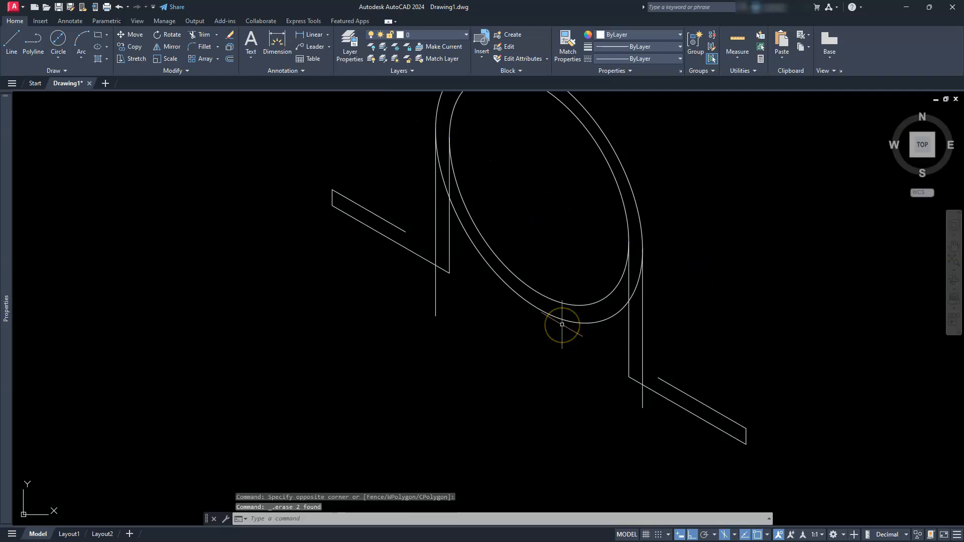
{"action": "key", "text": "Escape"}
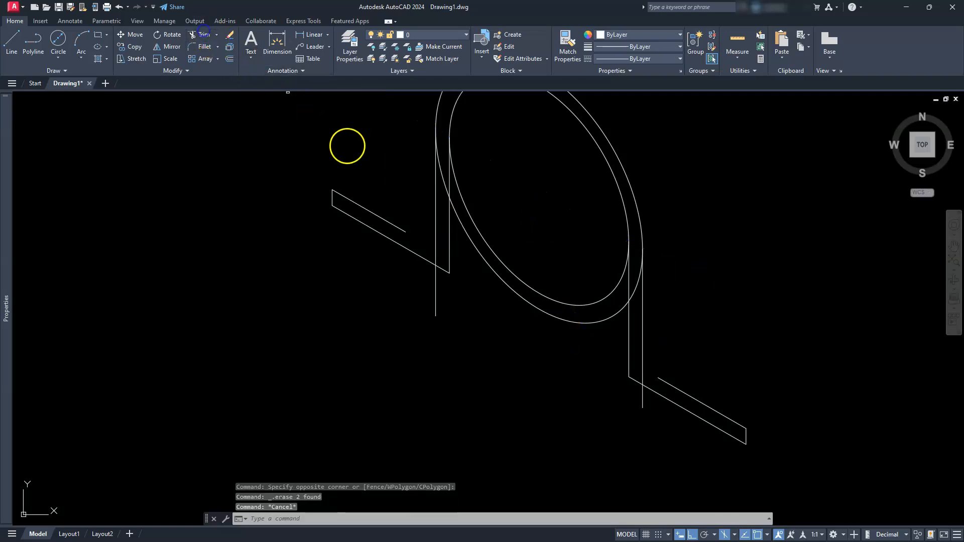
Step: Trim away the lower parts of the inner and outer ellipses, leaving only the arch above the vertical legs
{"action": "left_click", "coordinate": [203, 33]}
{"action": "left_click", "coordinate": [465, 209]}
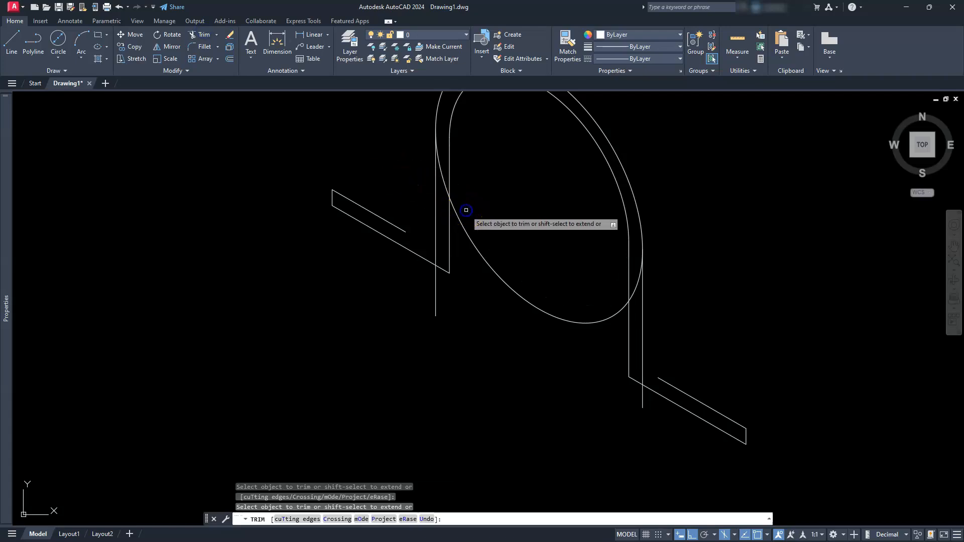
{"action": "left_click", "coordinate": [462, 223]}
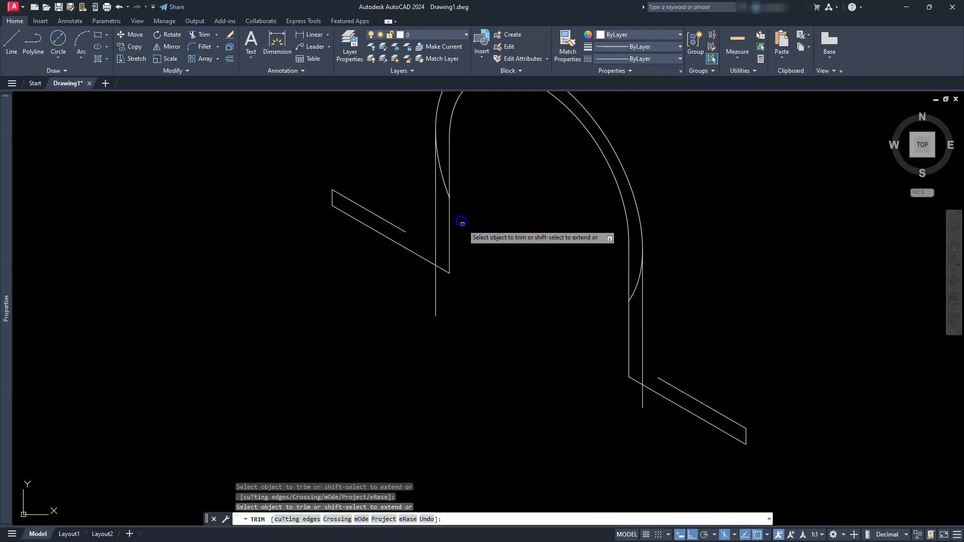
{"action": "left_click", "coordinate": [444, 185]}
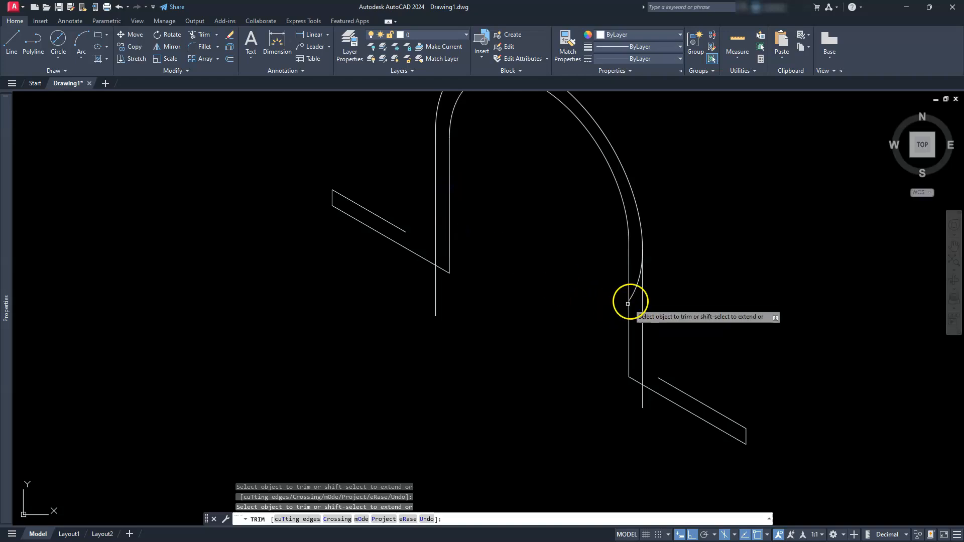
{"action": "left_click", "coordinate": [636, 286]}
{"action": "key", "text": "Escape"}
{"action": "key", "text": "Escape"}
{"action": "key", "text": "Escape"}
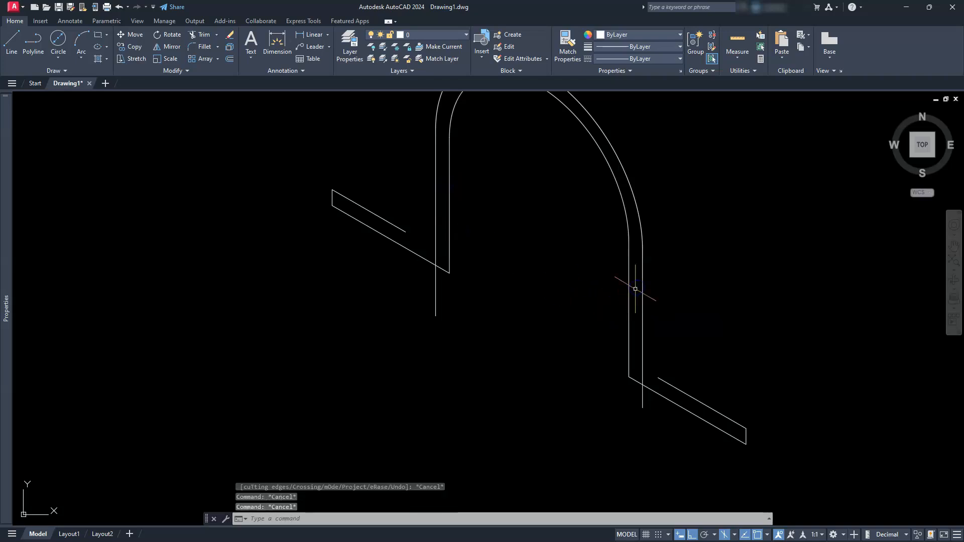
Step: Fillet the left foot's open upper line to the left outer vertical line with radius 0 to form a sharp corner
{"action": "left_click", "coordinate": [195, 46]}
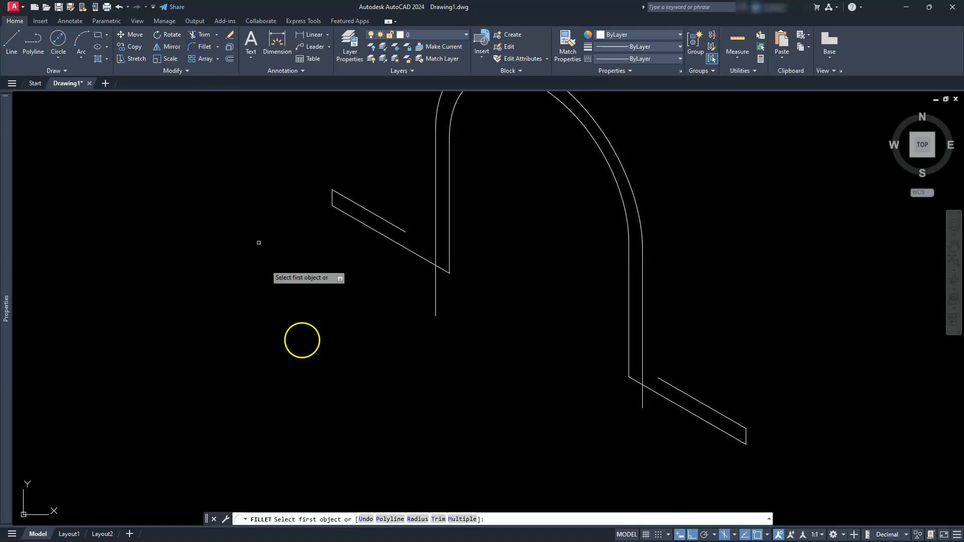
{"action": "left_click", "coordinate": [416, 519]}
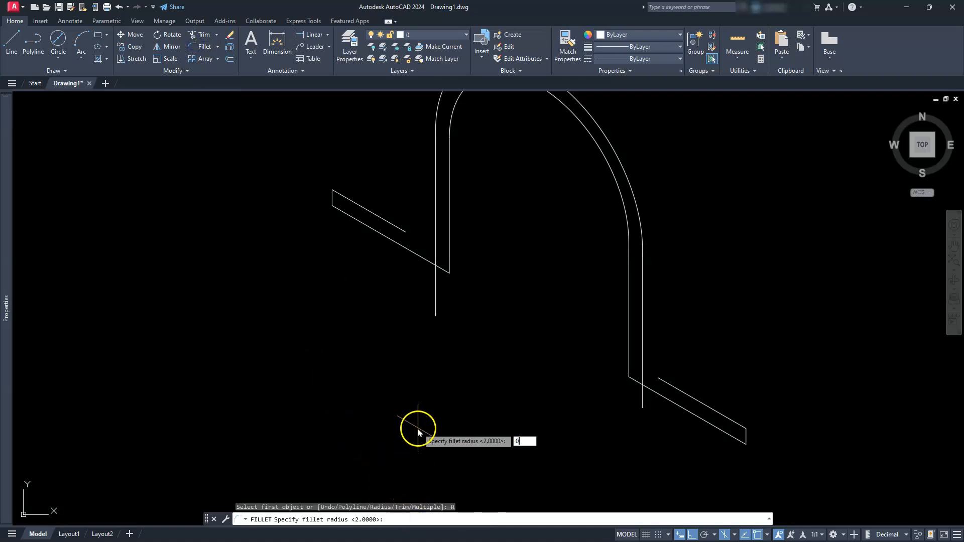
{"action": "key", "text": "Return"}
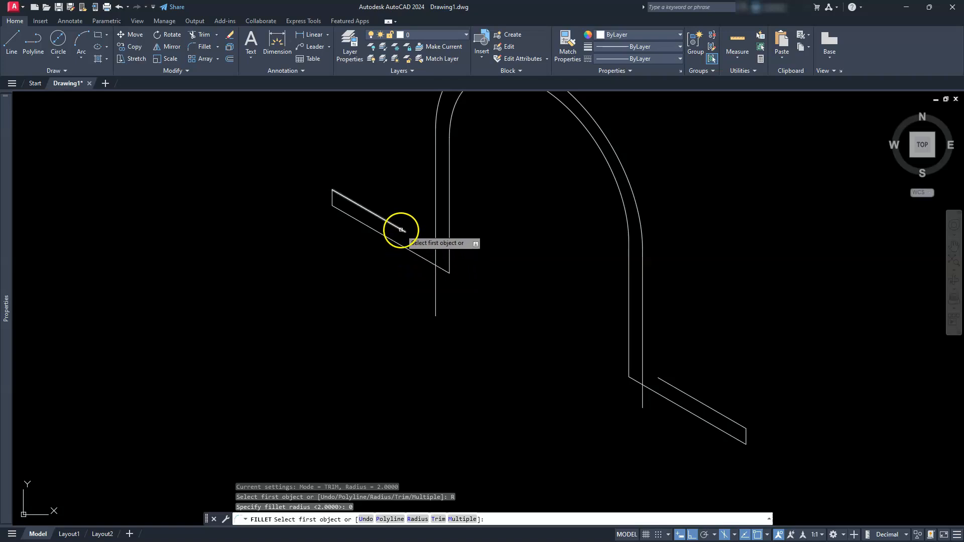
{"action": "left_click", "coordinate": [401, 230]}
{"action": "left_click", "coordinate": [436, 193]}
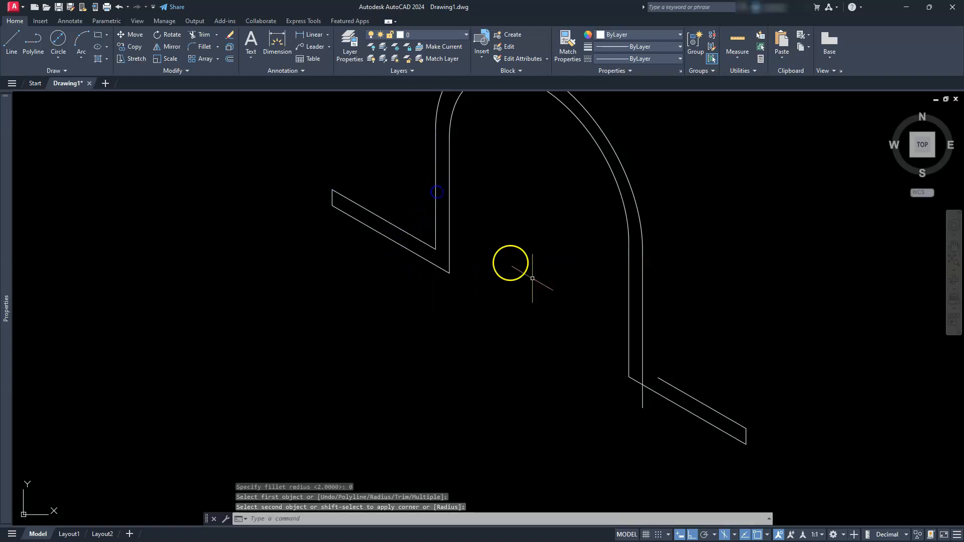
Step: Fillet the right foot's open upper line to the right outer vertical line, reusing the zero radius
{"action": "key", "text": "Return"}
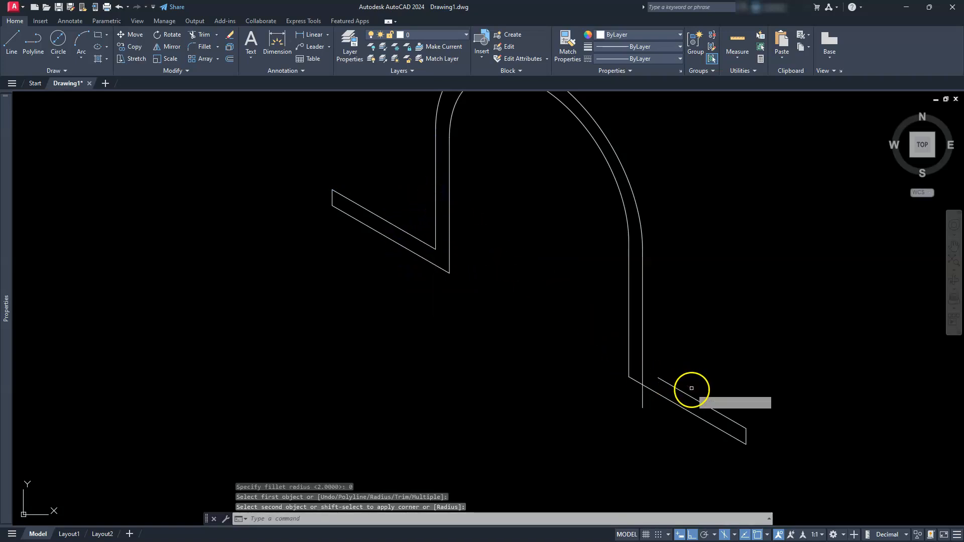
{"action": "left_click", "coordinate": [690, 397]}
{"action": "left_click", "coordinate": [643, 318]}
{"action": "key", "text": "Escape"}
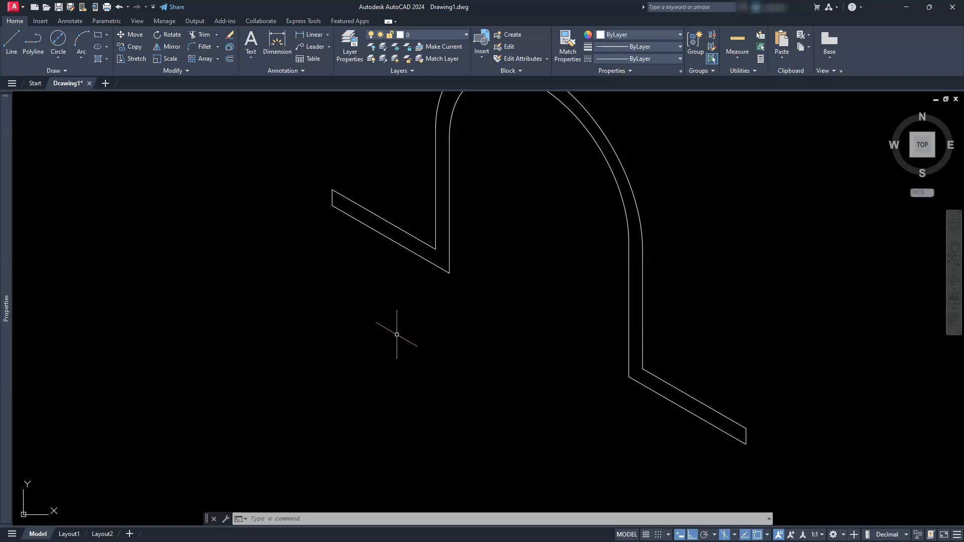
Step: Draw a closed isometric square with 2-unit sides in the empty space between the two legs
{"action": "left_click", "coordinate": [21, 44]}
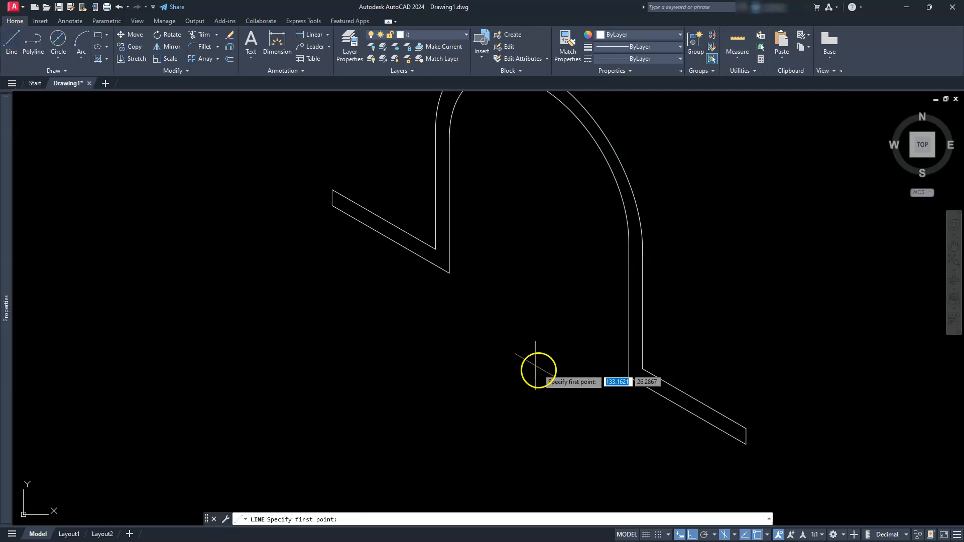
{"action": "left_click", "coordinate": [510, 356]}
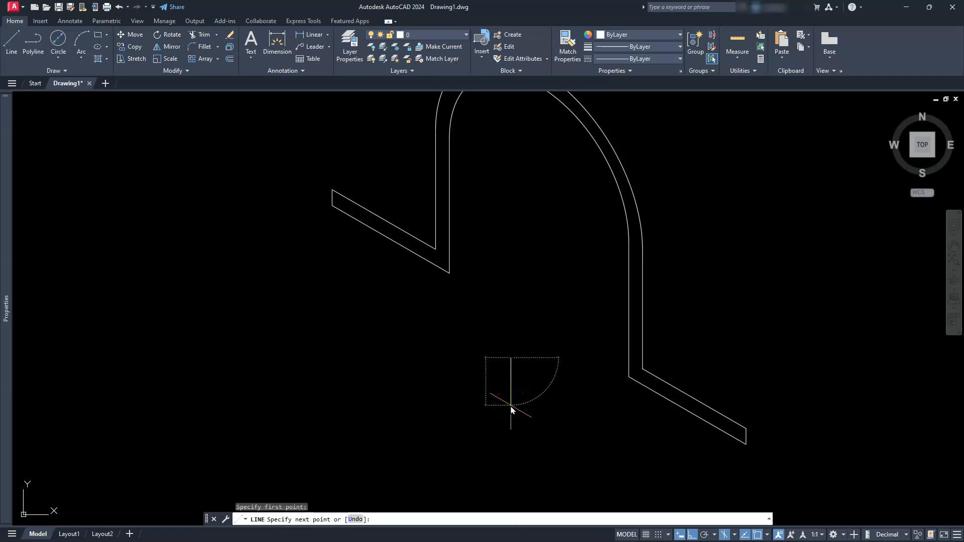
{"action": "type", "text": "2"}
{"action": "key", "text": "Return"}
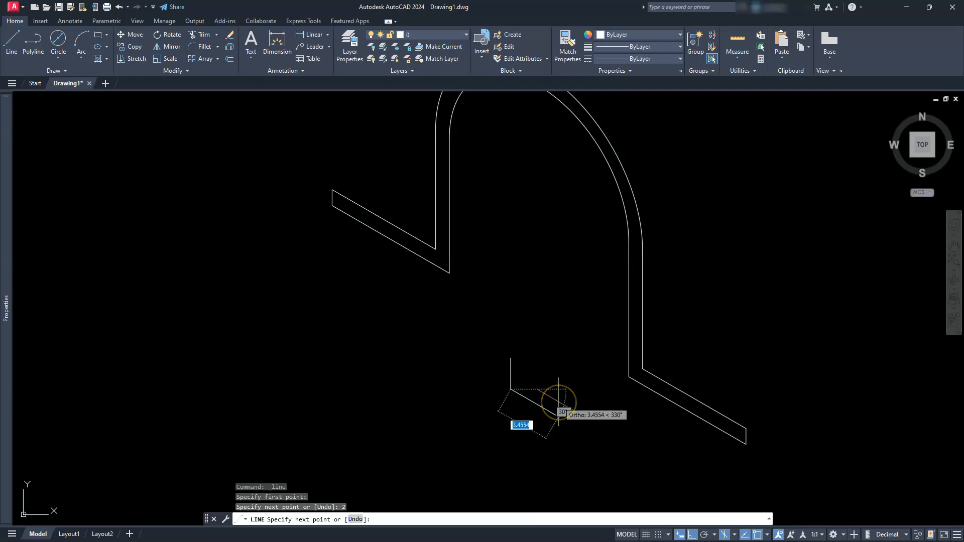
{"action": "type", "text": "2"}
{"action": "key", "text": "Return"}
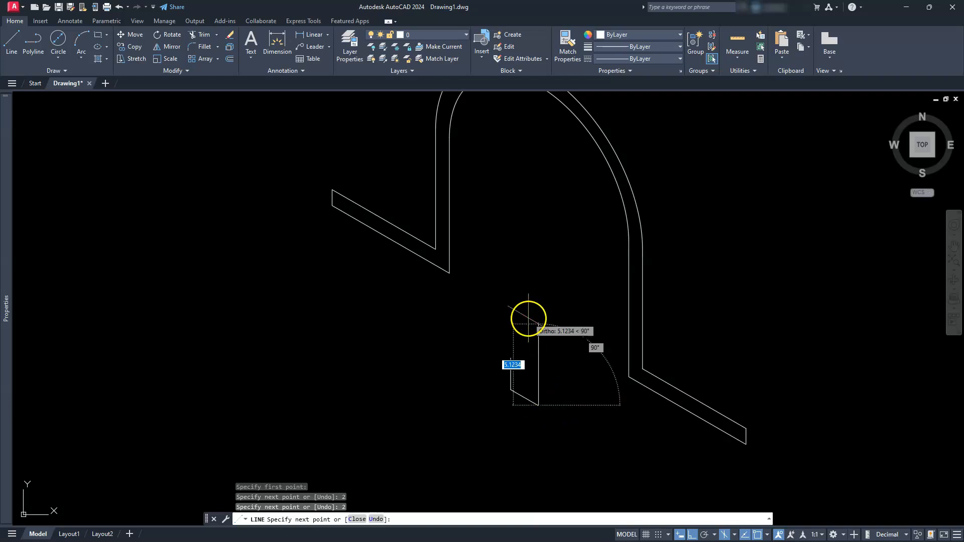
{"action": "type", "text": "2"}
{"action": "key", "text": "Return"}
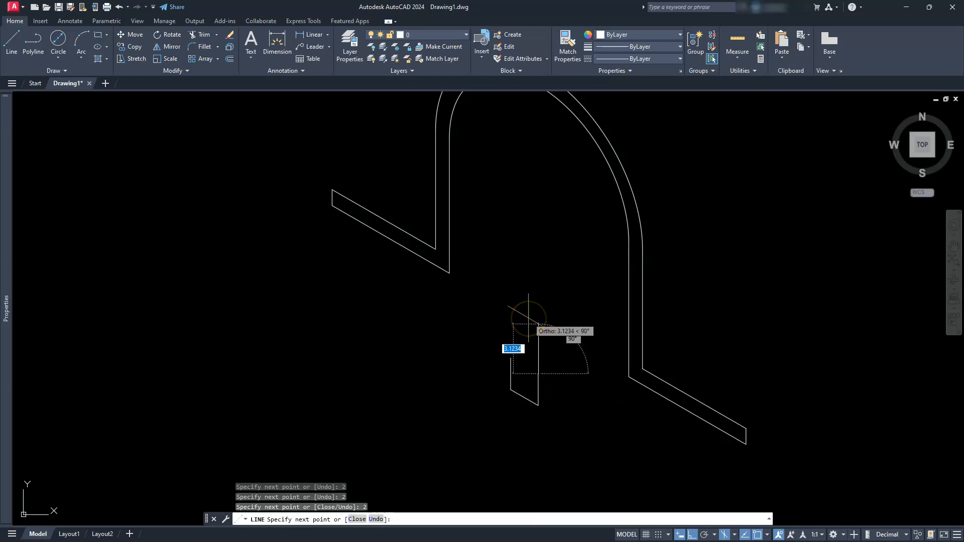
{"action": "type", "text": "C"}
{"action": "key", "text": "Return"}
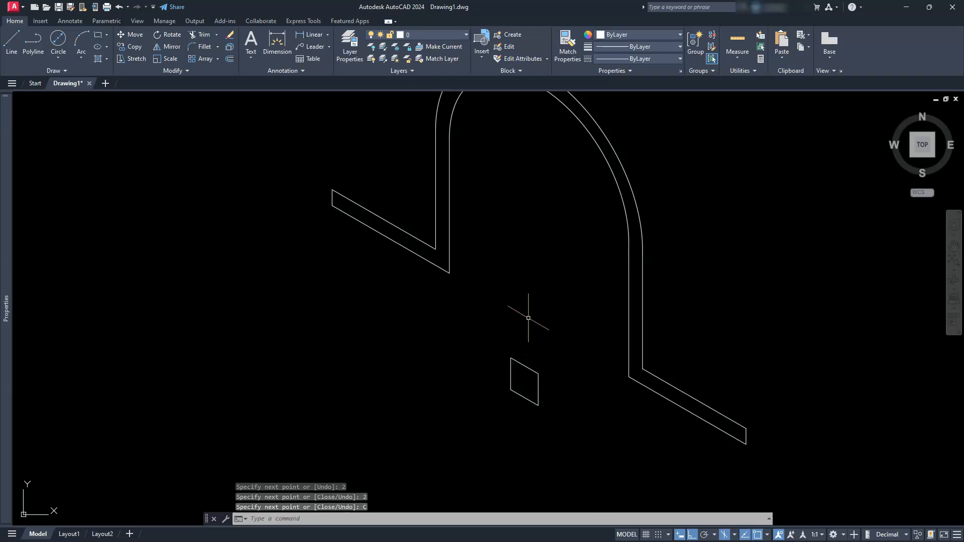
Step: Copy the isometric square's upper and right edges from its lower-left corner to the corner between the right leg and foot
{"action": "scroll", "coordinate": [533, 397], "scroll_direction": "up", "scroll_amount": 2}
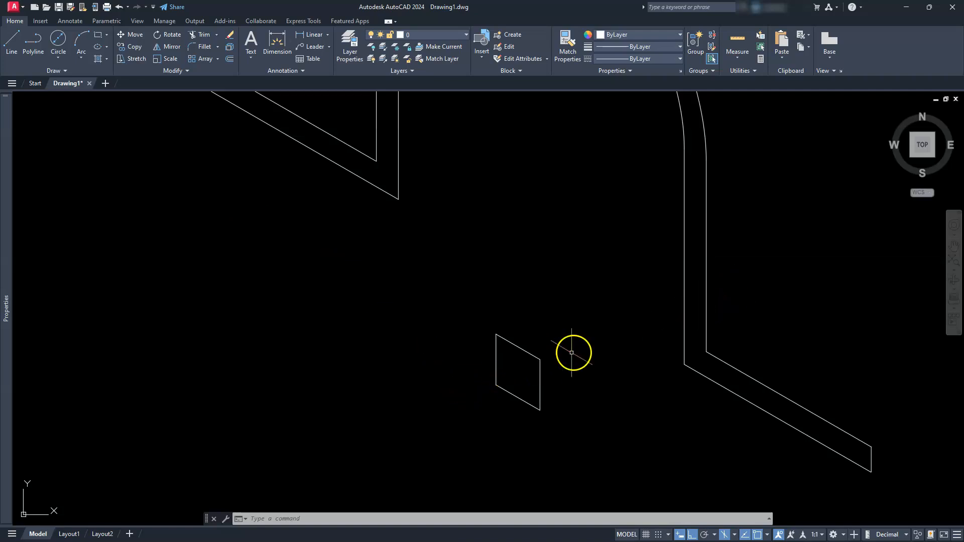
{"action": "left_click", "coordinate": [545, 336]}
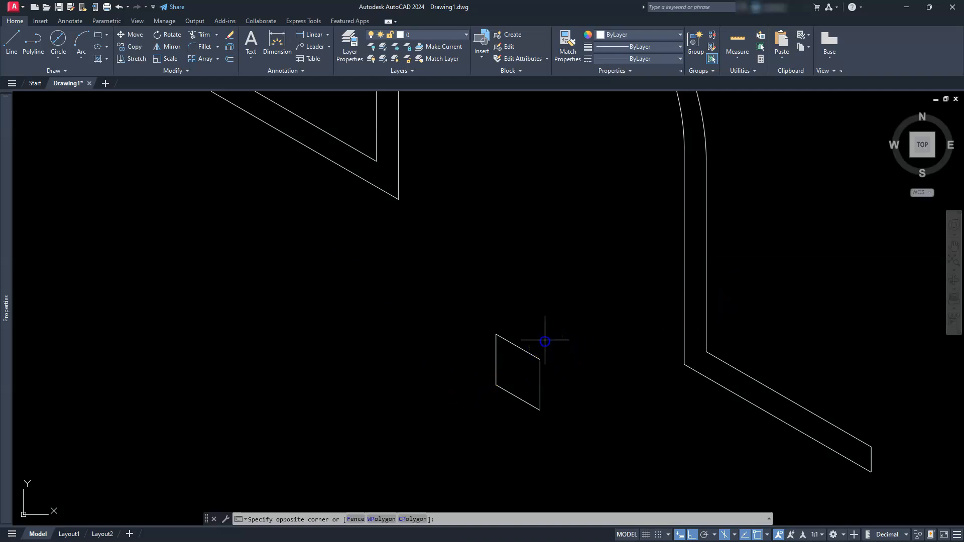
{"action": "left_click", "coordinate": [525, 386]}
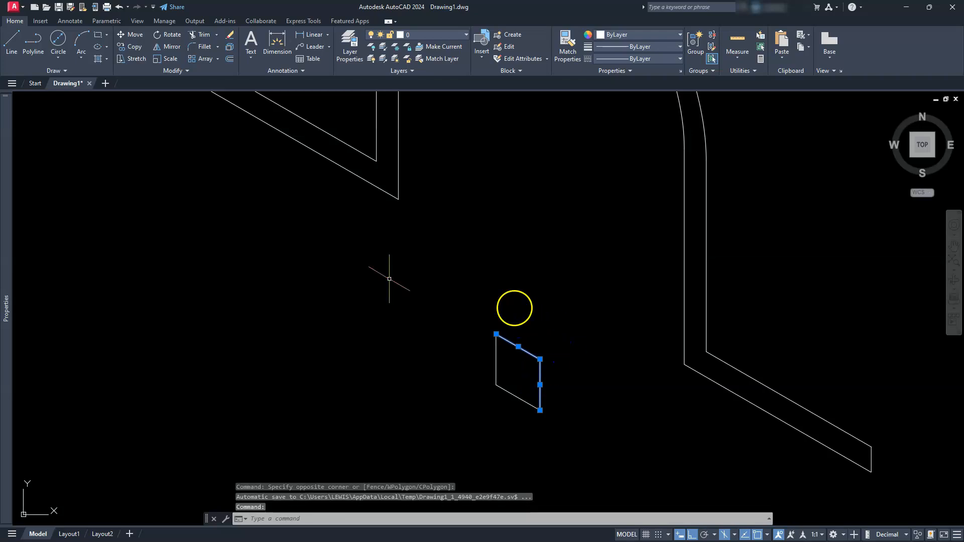
{"action": "left_click", "coordinate": [135, 48]}
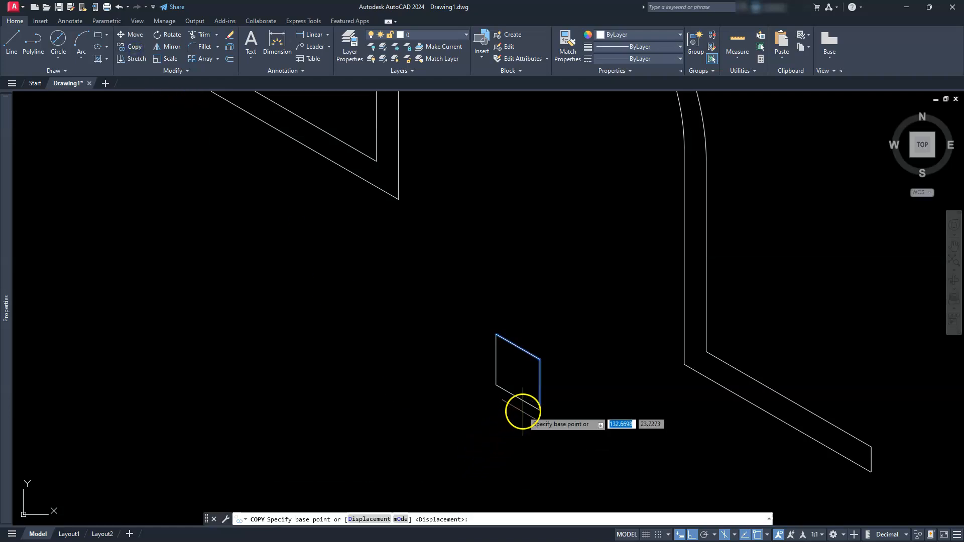
{"action": "left_click", "coordinate": [499, 385]}
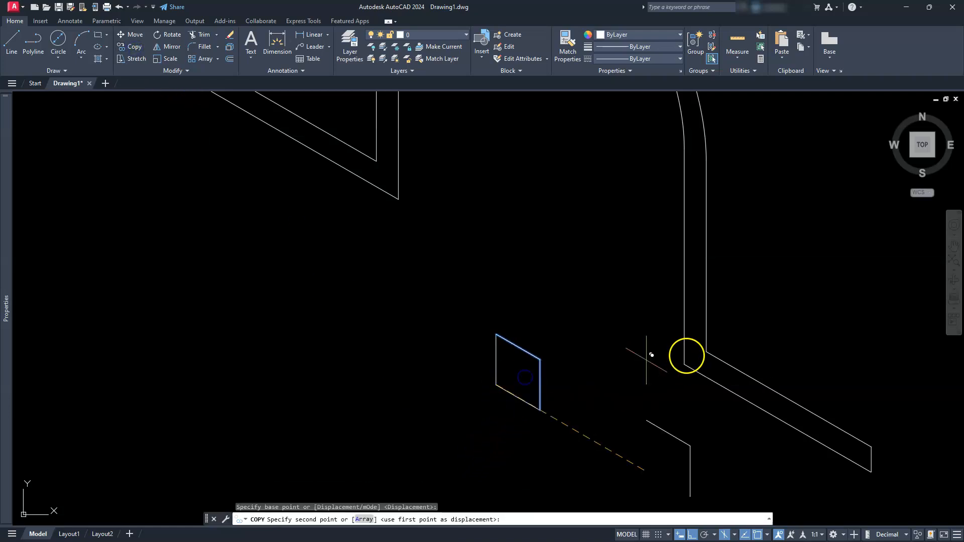
{"action": "left_click", "coordinate": [706, 353]}
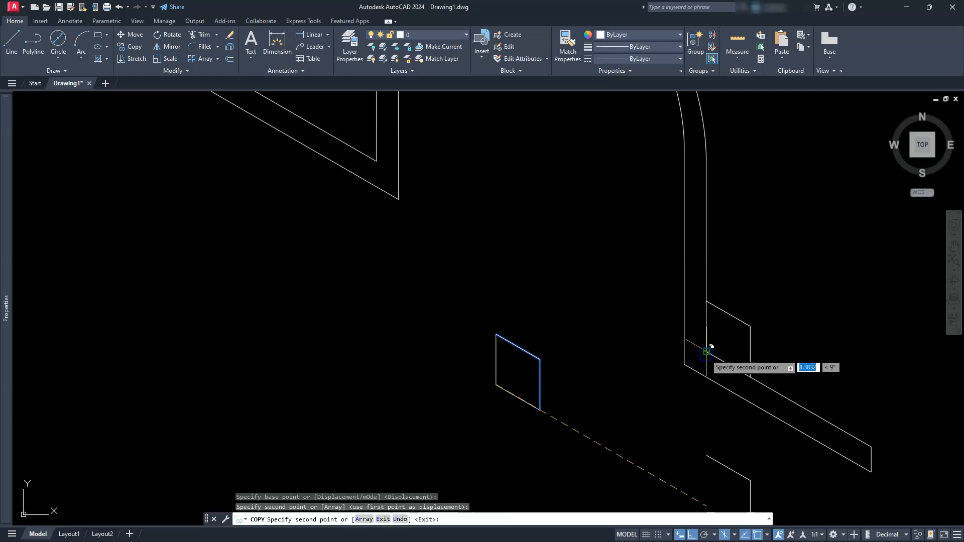
Step: Copy the isometric square's upper and left edges from its lower-right corner to the corner between the left leg and foot
{"action": "key", "text": "Escape"}
{"action": "key", "text": "Escape"}
{"action": "key", "text": "Escape"}
{"action": "scroll", "coordinate": [647, 379], "scroll_direction": "down", "scroll_amount": 3}
{"action": "middle_click_drag", "start_coordinate": [580, 387], "coordinate": [679, 385]}
{"action": "scroll", "coordinate": [673, 383], "scroll_direction": "up", "scroll_amount": 3}
{"action": "scroll", "coordinate": [672, 383], "scroll_direction": "down", "scroll_amount": 2}
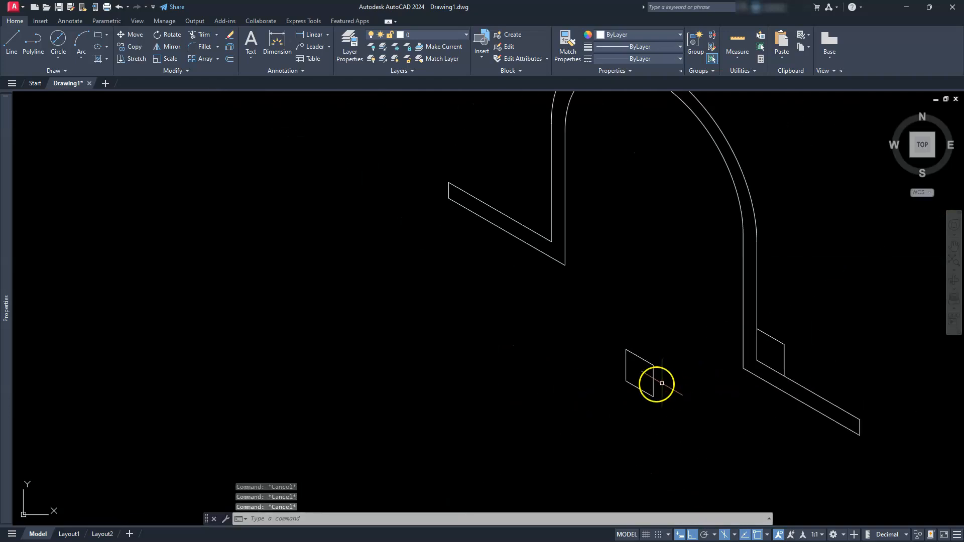
{"action": "left_click", "coordinate": [126, 46]}
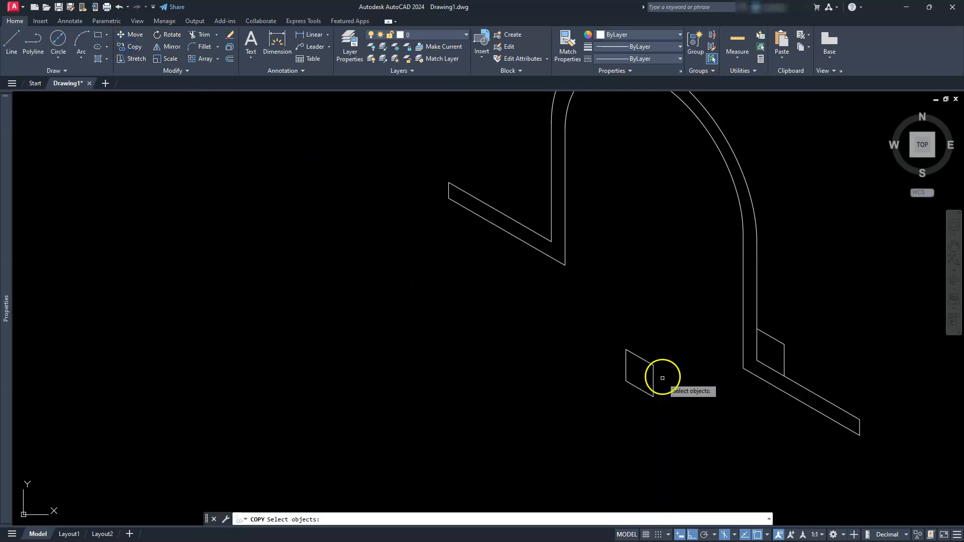
{"action": "left_click", "coordinate": [626, 347]}
{"action": "left_click", "coordinate": [611, 360]}
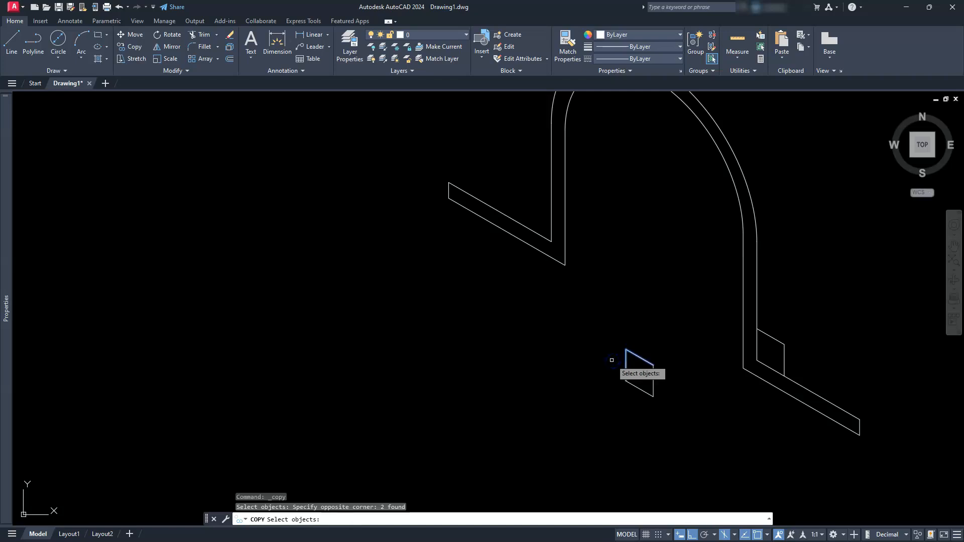
{"action": "key", "text": "Return"}
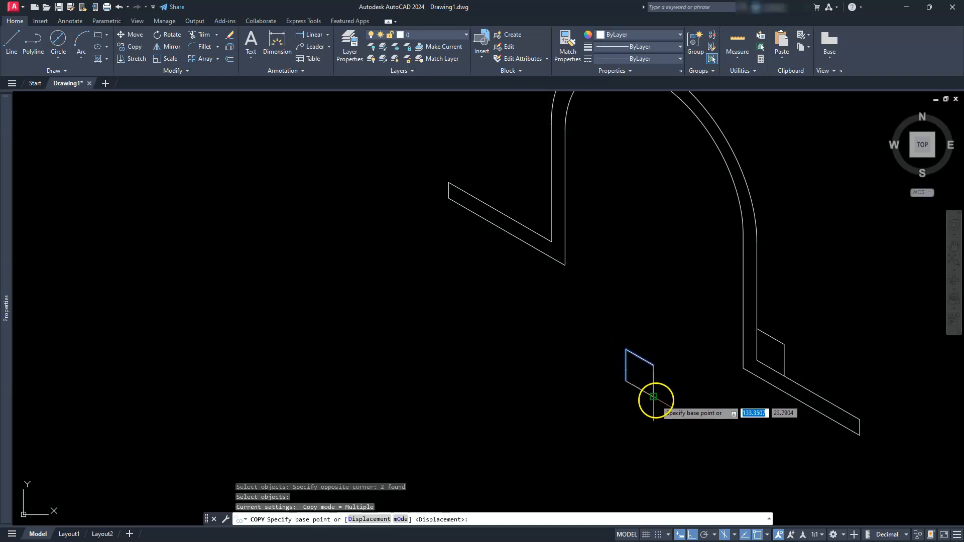
{"action": "left_click", "coordinate": [654, 400]}
{"action": "left_click", "coordinate": [550, 241]}
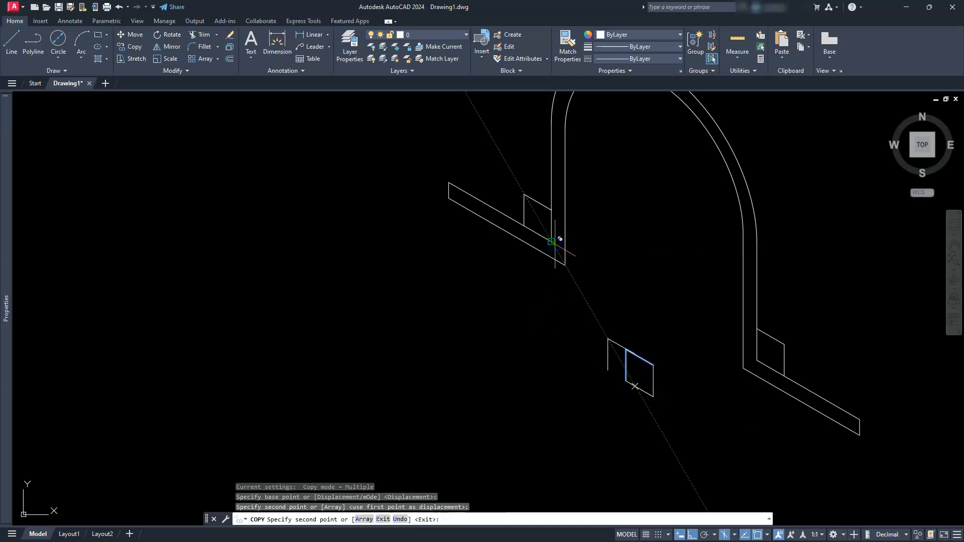
{"action": "key", "text": "Escape"}
{"action": "key", "text": "Escape"}
{"action": "key", "text": "Escape"}
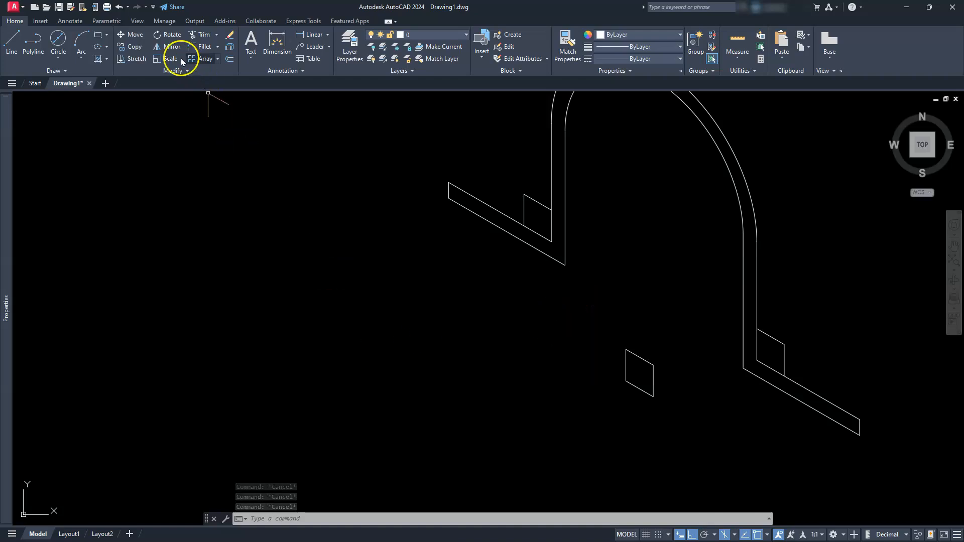
Step: Draw an isocircle centred on the outer corner of the right leg's copied edges, with its radius reaching the foot's upper line
{"action": "type", "text": "l"}
{"action": "key", "text": "Return"}
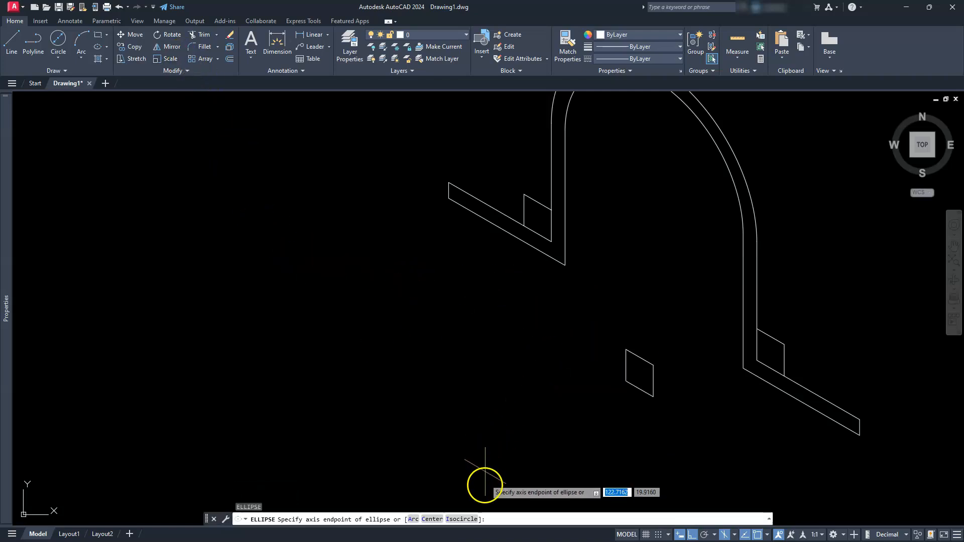
{"action": "type", "text": "I"}
{"action": "key", "text": "Return"}
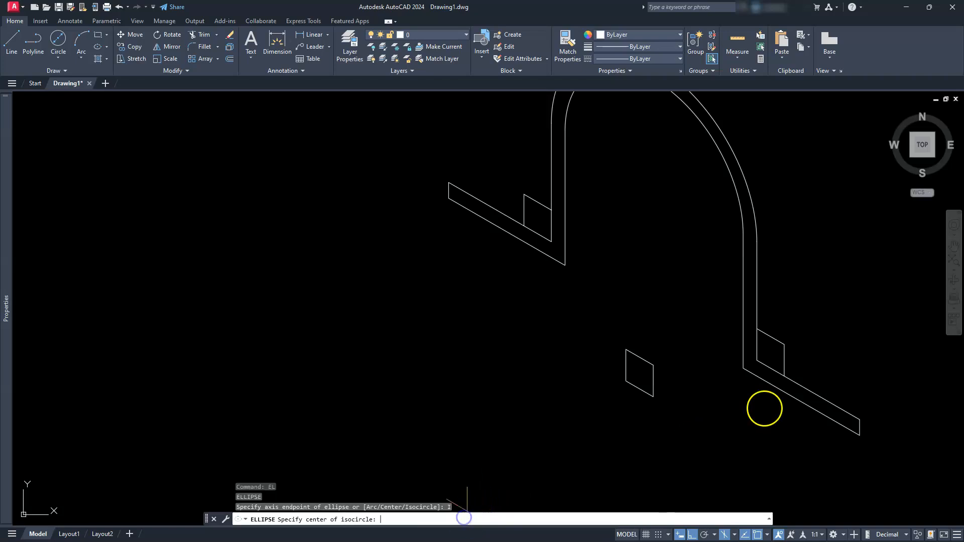
{"action": "left_click", "coordinate": [784, 346]}
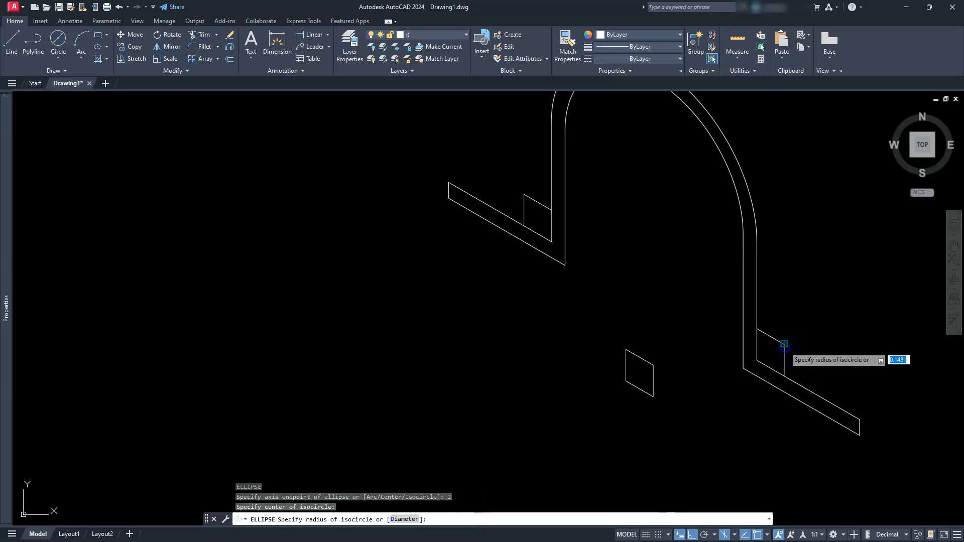
{"action": "scroll", "coordinate": [784, 344], "scroll_direction": "up", "scroll_amount": 4}
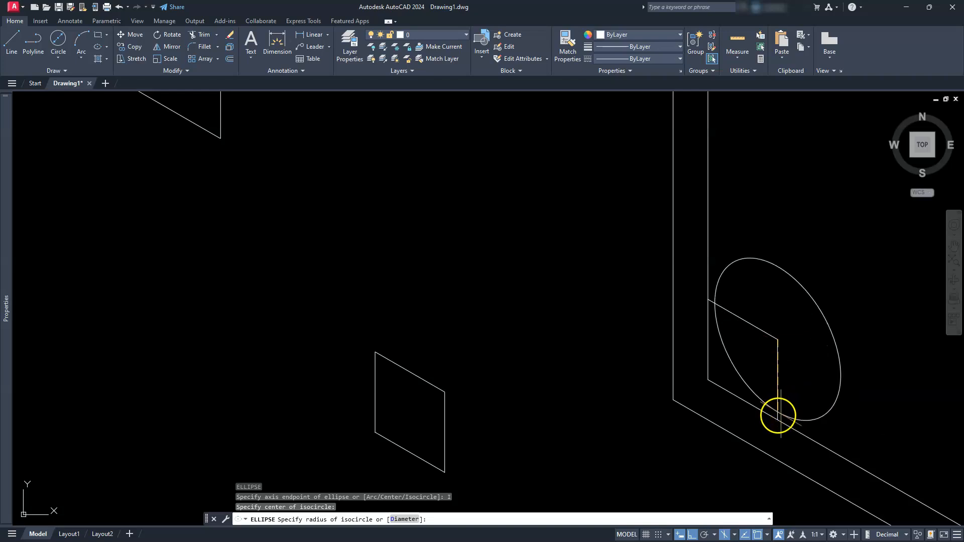
{"action": "left_click", "coordinate": [778, 419]}
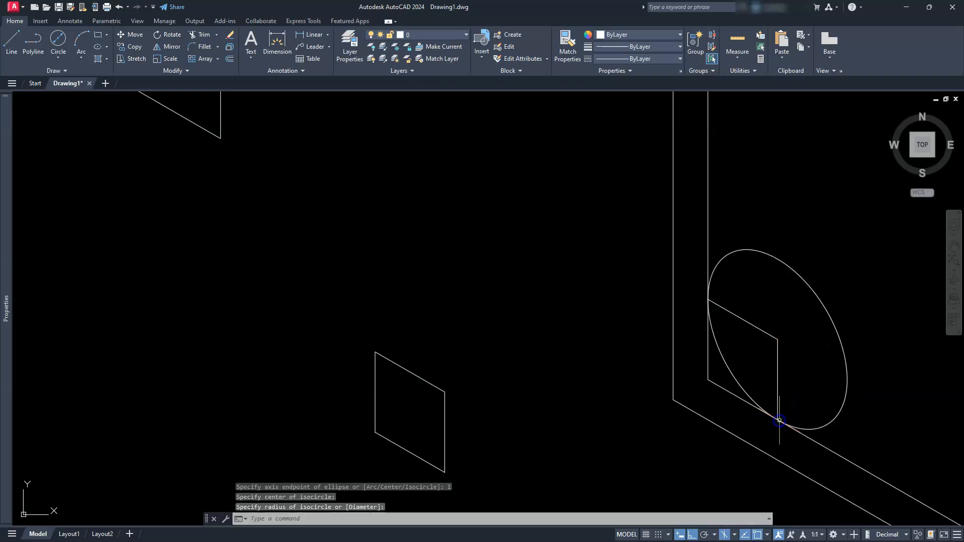
Step: Draw a 2-unit radius isocircle centred on the outer corner of the left leg's copied edges, reaching the foot's upper line
{"action": "scroll", "coordinate": [732, 352], "scroll_direction": "down", "scroll_amount": 2}
{"action": "middle_click_drag", "start_coordinate": [353, 241], "coordinate": [438, 374]}
{"action": "type", "text": "el"}
{"action": "key", "text": "Return"}
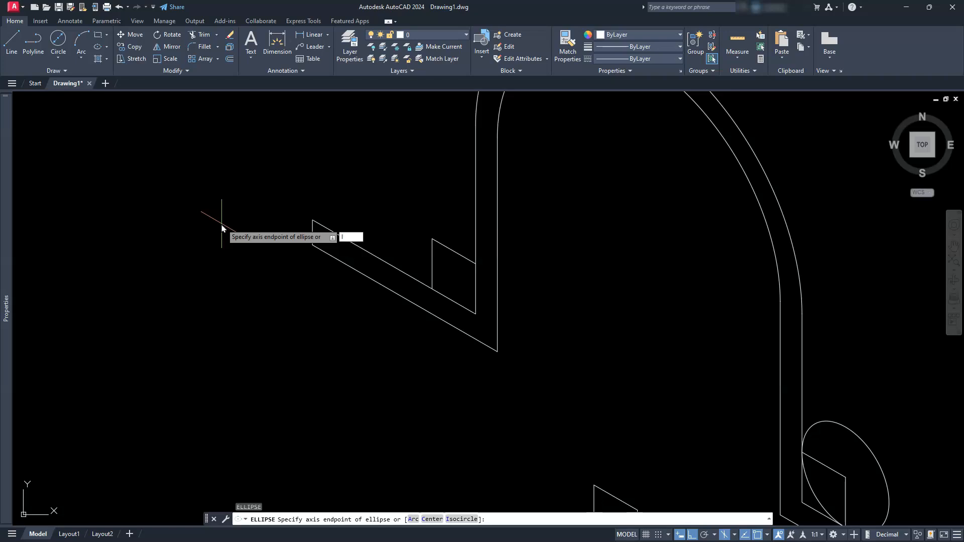
{"action": "type", "text": "i"}
{"action": "key", "text": "Return"}
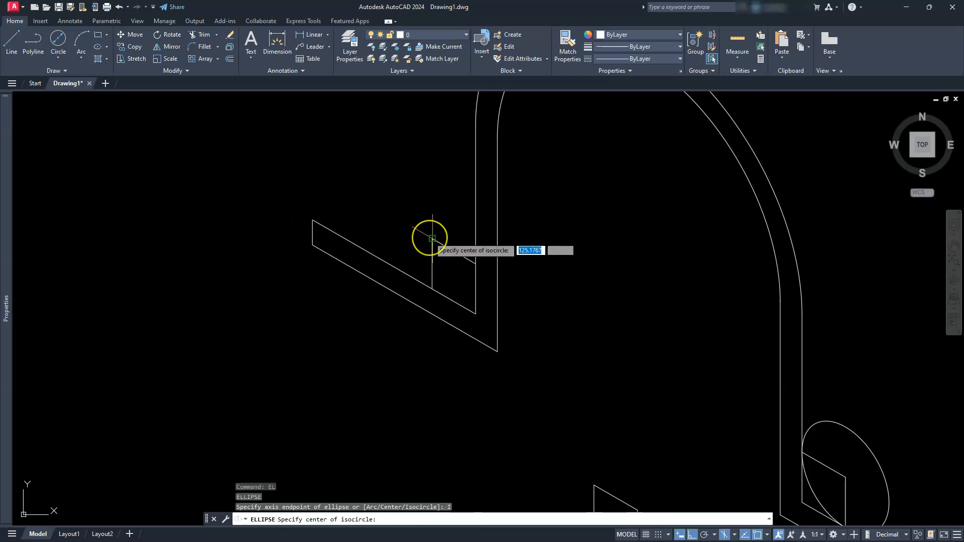
{"action": "left_click", "coordinate": [432, 239]}
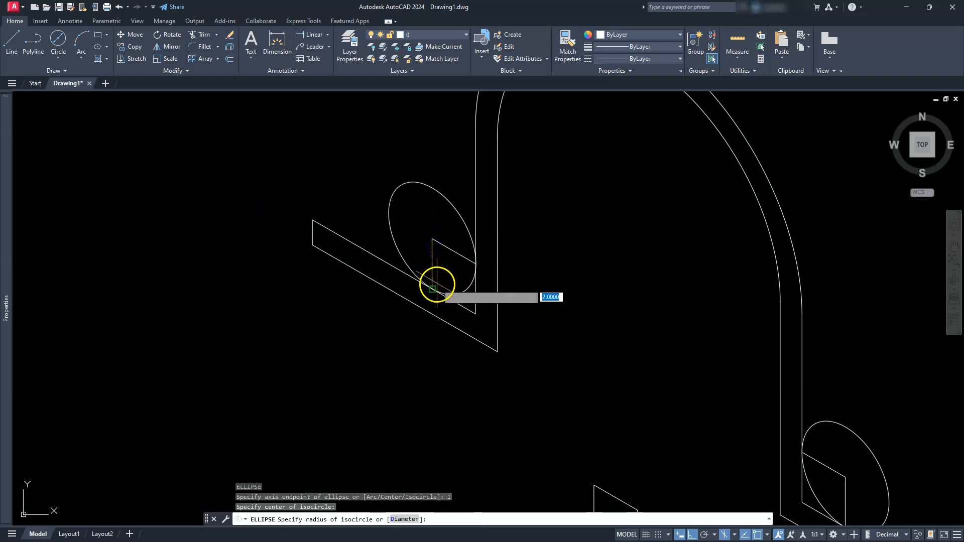
{"action": "left_click", "coordinate": [433, 284]}
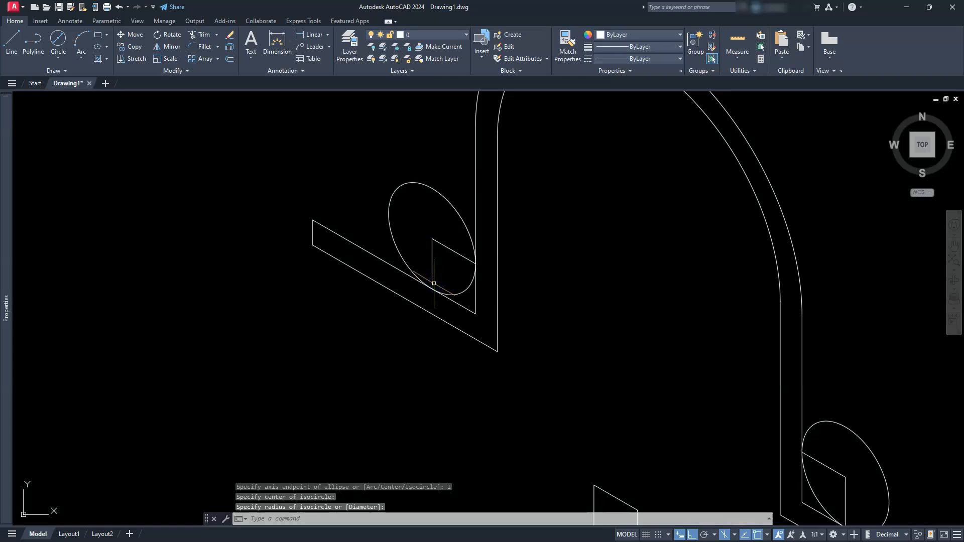
{"action": "key", "text": "Escape"}
{"action": "key", "text": "Escape"}
{"action": "key", "text": "Escape"}
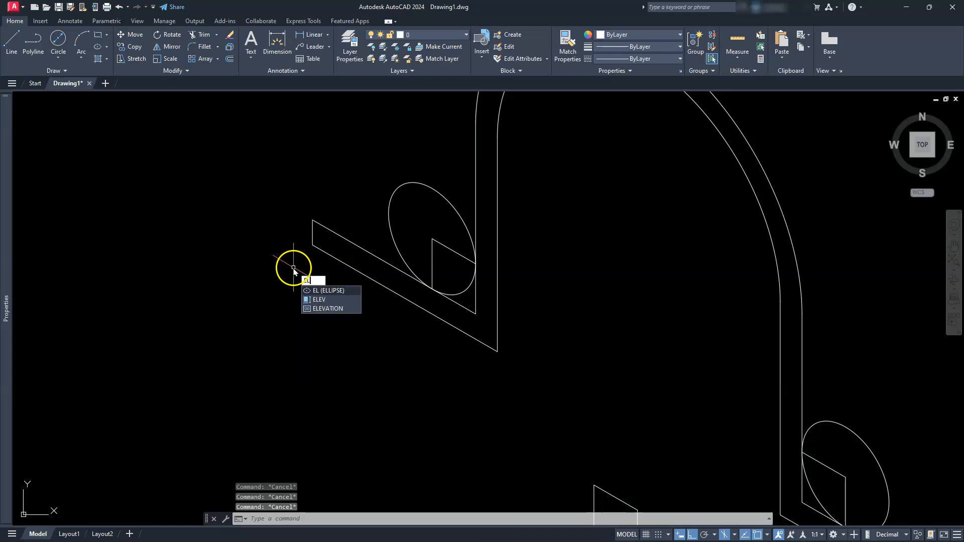
Step: Draw a concentric isocircle with radius 3 around the smaller one at the left leg
{"action": "key", "text": "Return"}
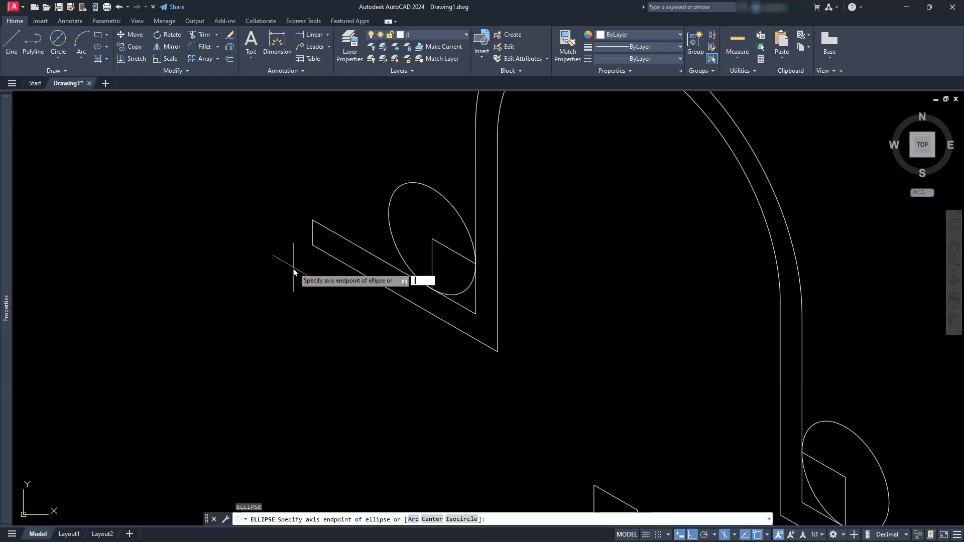
{"action": "type", "text": "I"}
{"action": "key", "text": "Return"}
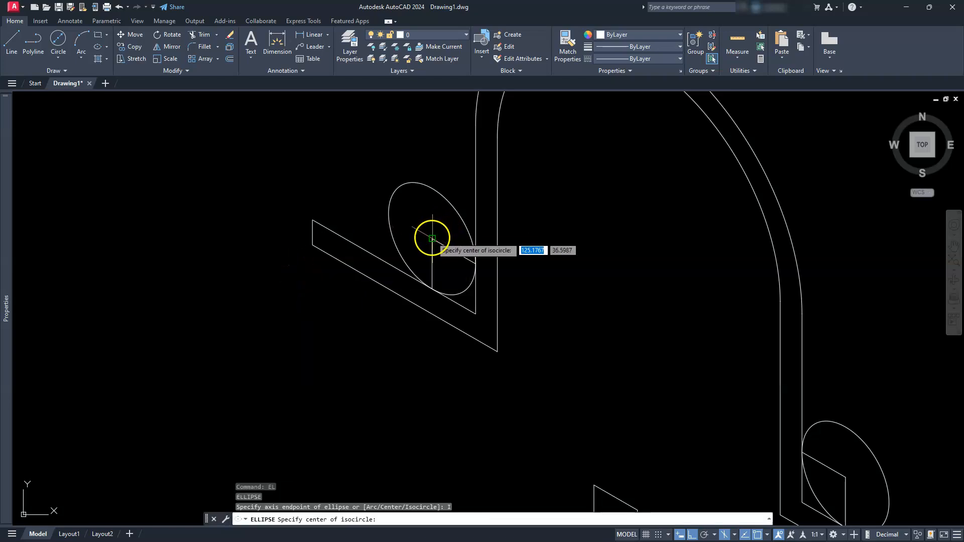
{"action": "left_click", "coordinate": [432, 238]}
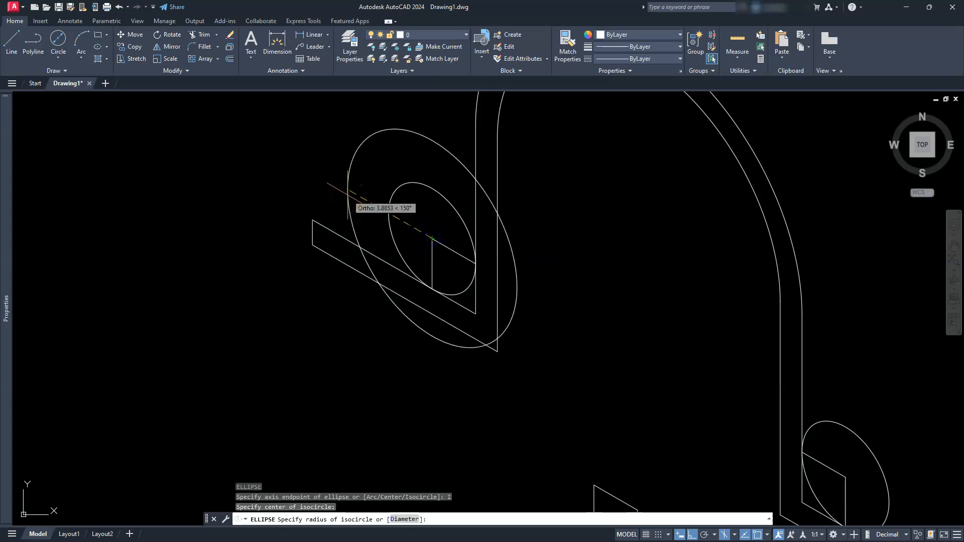
{"action": "key", "text": "Return"}
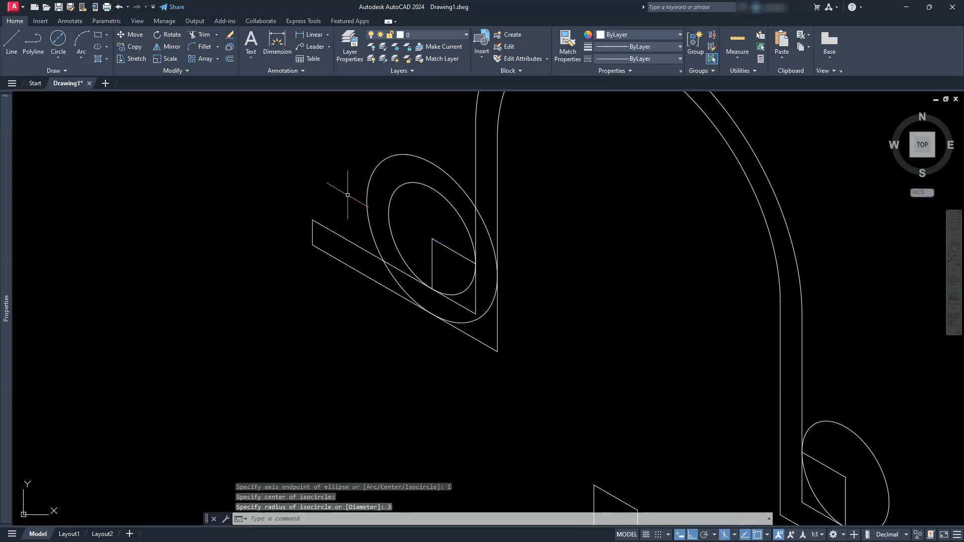
Step: Draw a concentric isocircle with radius 3 around the smaller one at the right leg
{"action": "scroll", "coordinate": [457, 239], "scroll_direction": "down", "scroll_amount": 5}
{"action": "scroll", "coordinate": [607, 299], "scroll_direction": "up", "scroll_amount": 5}
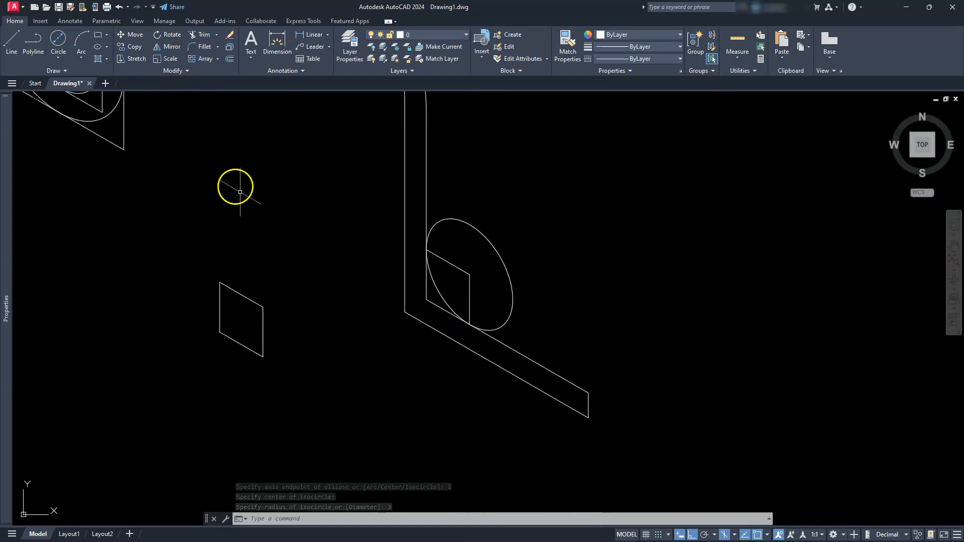
{"action": "key", "text": "Return"}
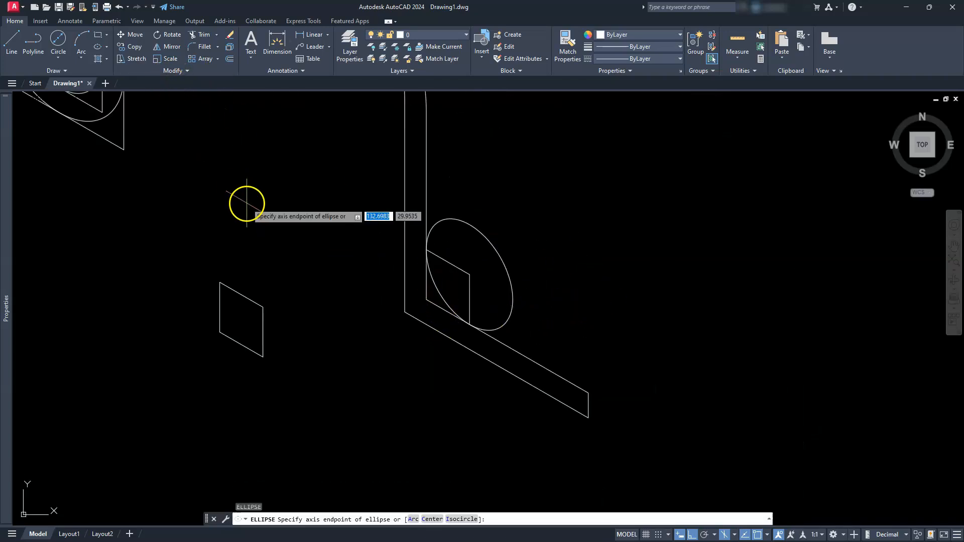
{"action": "type", "text": "I"}
{"action": "key", "text": "Return"}
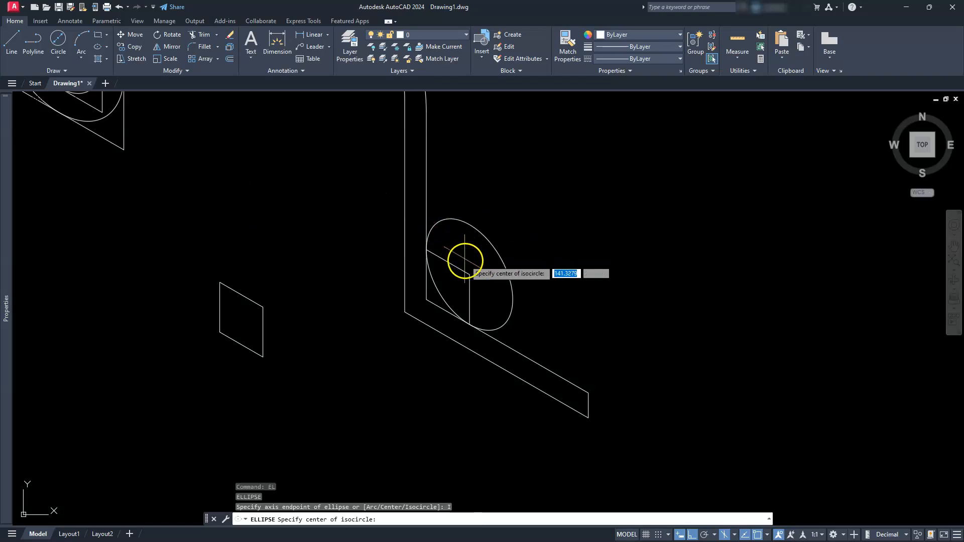
{"action": "left_click", "coordinate": [468, 274]}
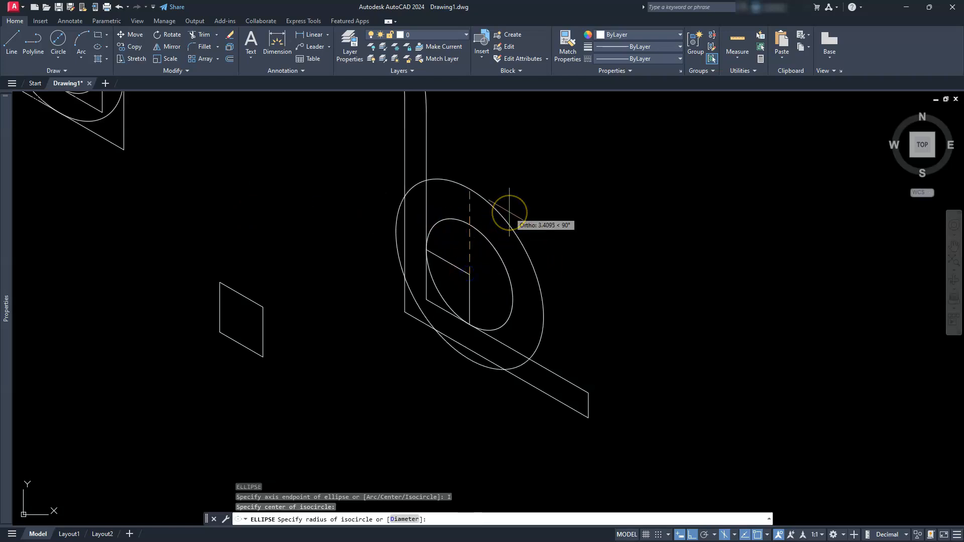
{"action": "key", "text": "Return"}
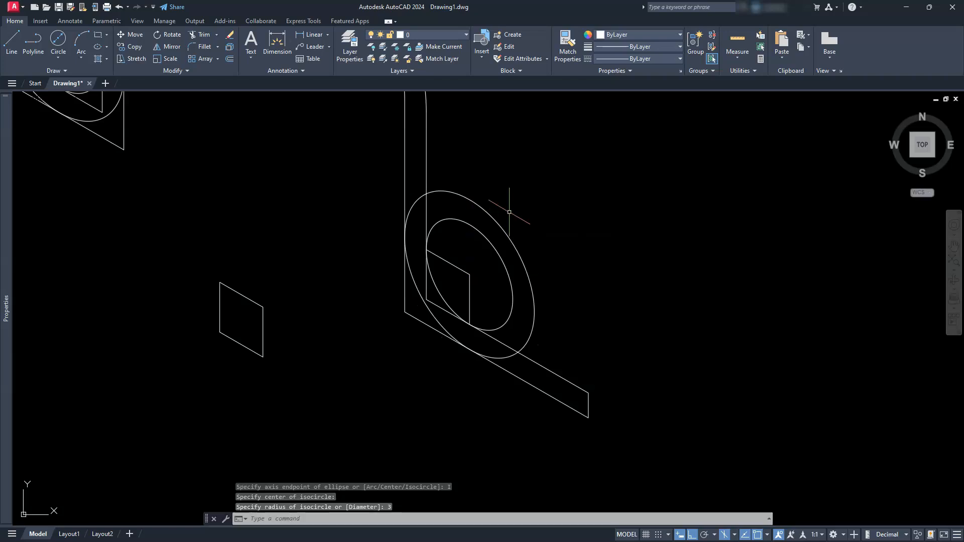
Step: Delete the copied square edges inside the isocircles at both leg corners
{"action": "middle_click_drag", "start_coordinate": [330, 280], "coordinate": [372, 318]}
{"action": "scroll", "coordinate": [387, 318], "scroll_direction": "down", "scroll_amount": 3}
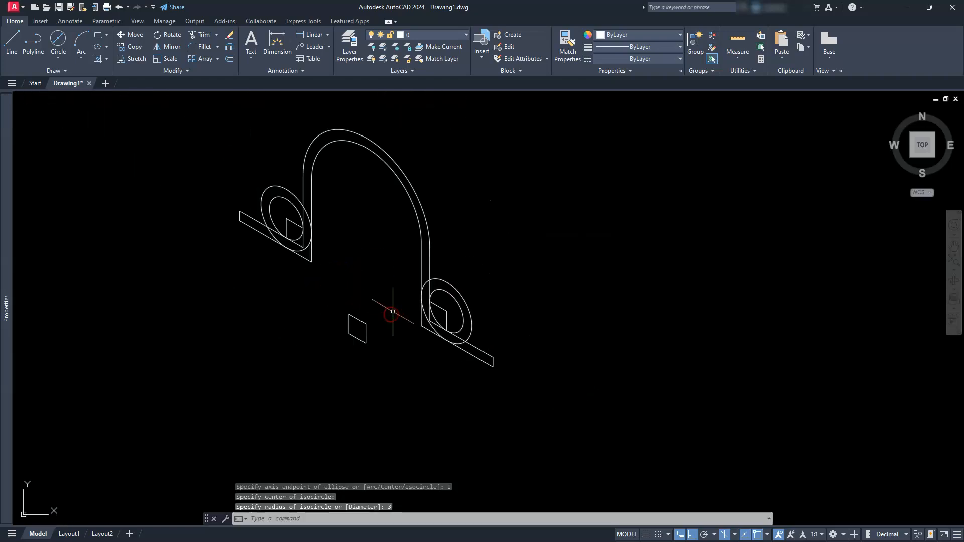
{"action": "scroll", "coordinate": [318, 310], "scroll_direction": "up", "scroll_amount": 3}
{"action": "key", "text": "Escape"}
{"action": "scroll", "coordinate": [488, 321], "scroll_direction": "up", "scroll_amount": 2}
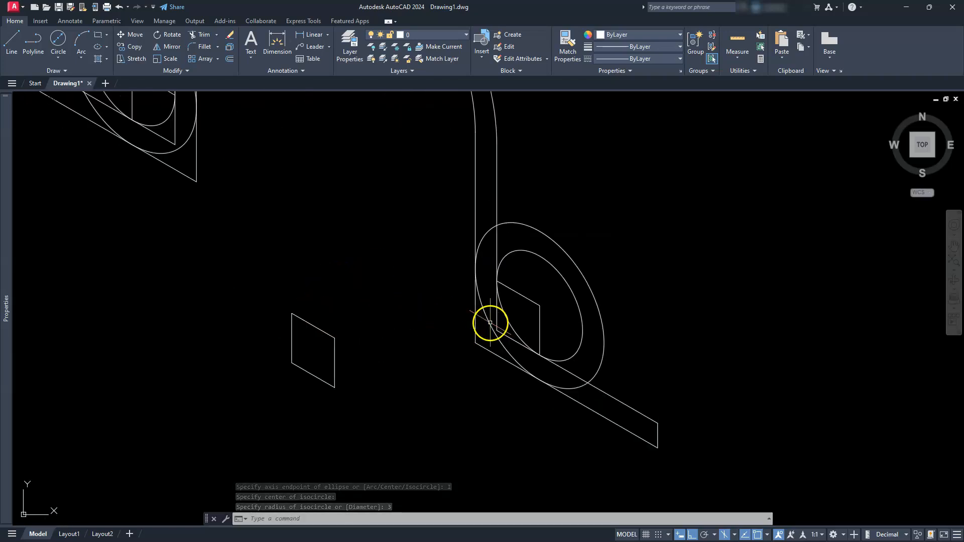
{"action": "left_click", "coordinate": [547, 298]}
{"action": "left_click", "coordinate": [532, 318]}
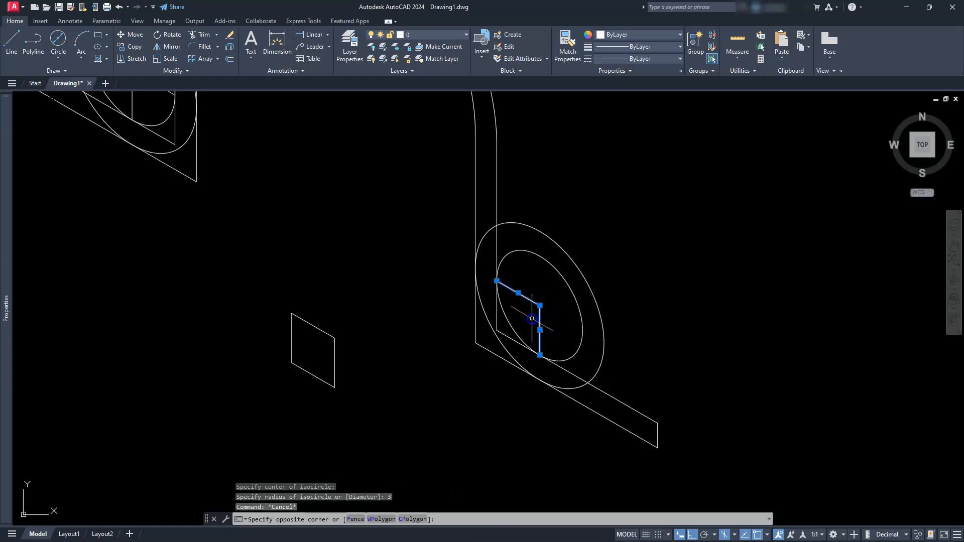
{"action": "middle_click_drag", "start_coordinate": [233, 250], "coordinate": [314, 289]}
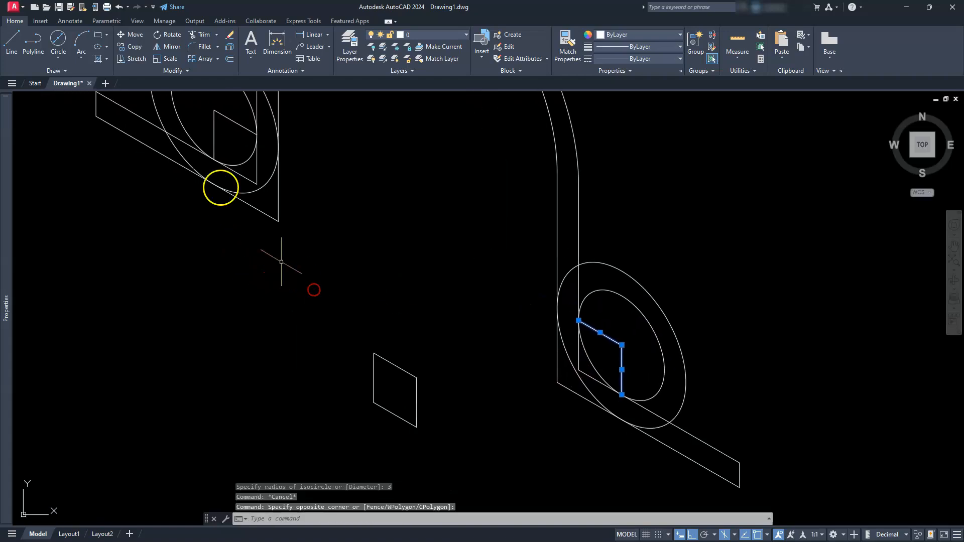
{"action": "left_click", "coordinate": [221, 106]}
{"action": "left_click", "coordinate": [210, 118]}
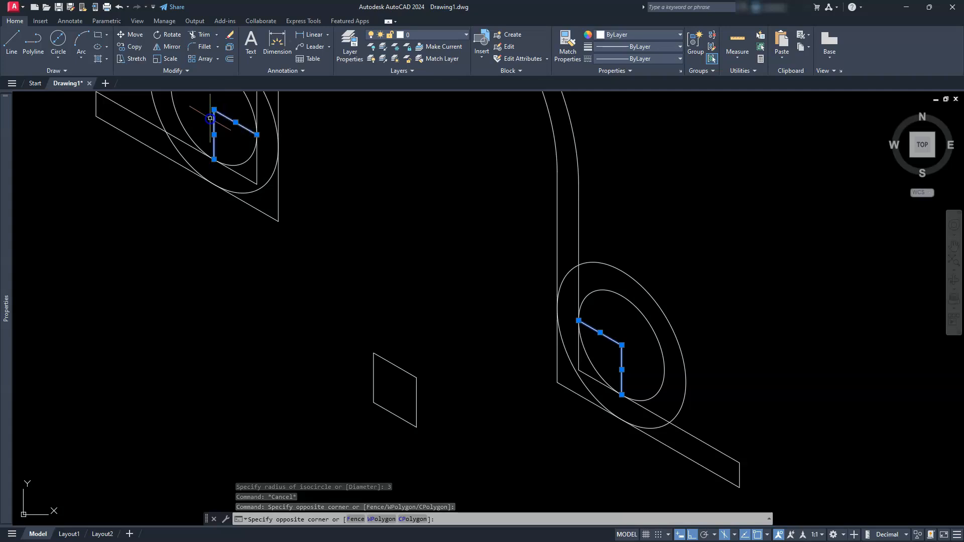
{"action": "key", "text": "Delete"}
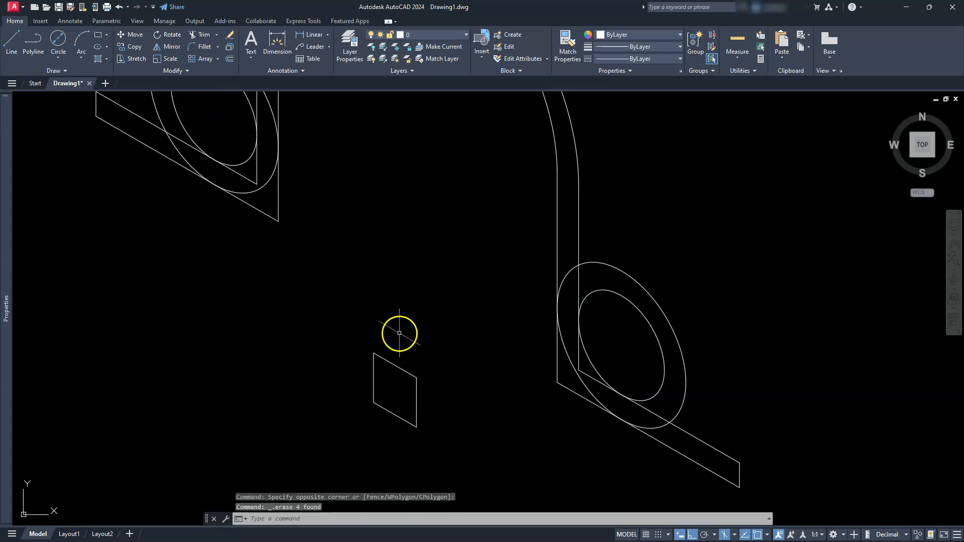
Step: Delete the isometric construction square between the two legs
{"action": "left_click", "coordinate": [426, 333]}
{"action": "left_click", "coordinate": [349, 443]}
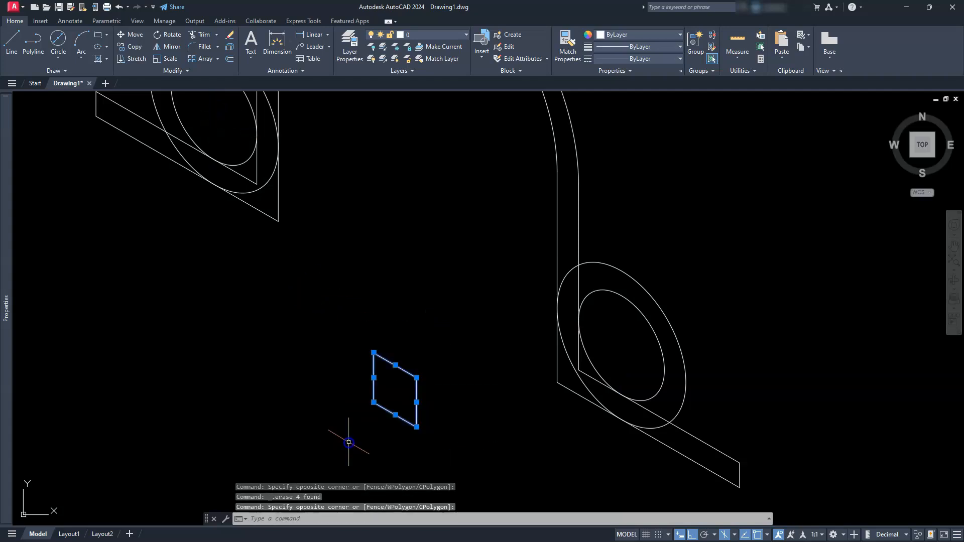
{"action": "key", "text": "Delete"}
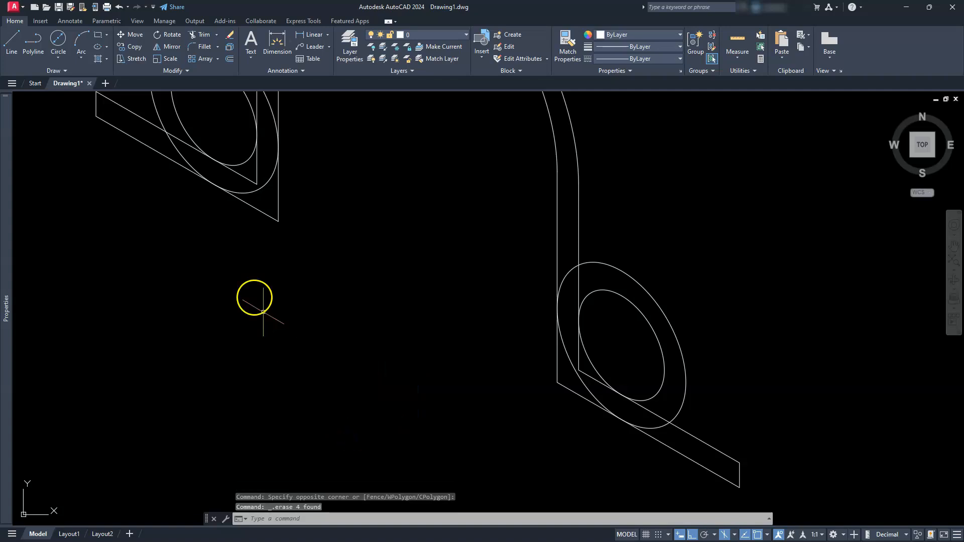
Step: Trim both isocircles and the sharp corner line ends at the right leg, leaving only the rounded leg-to-foot bend
{"action": "left_click", "coordinate": [194, 36]}
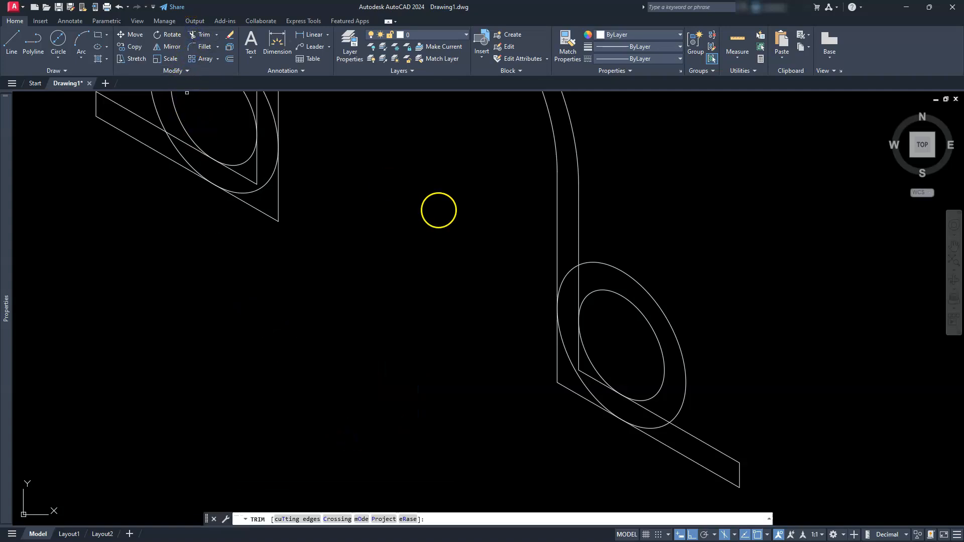
{"action": "left_click", "coordinate": [605, 265]}
{"action": "left_click", "coordinate": [608, 288]}
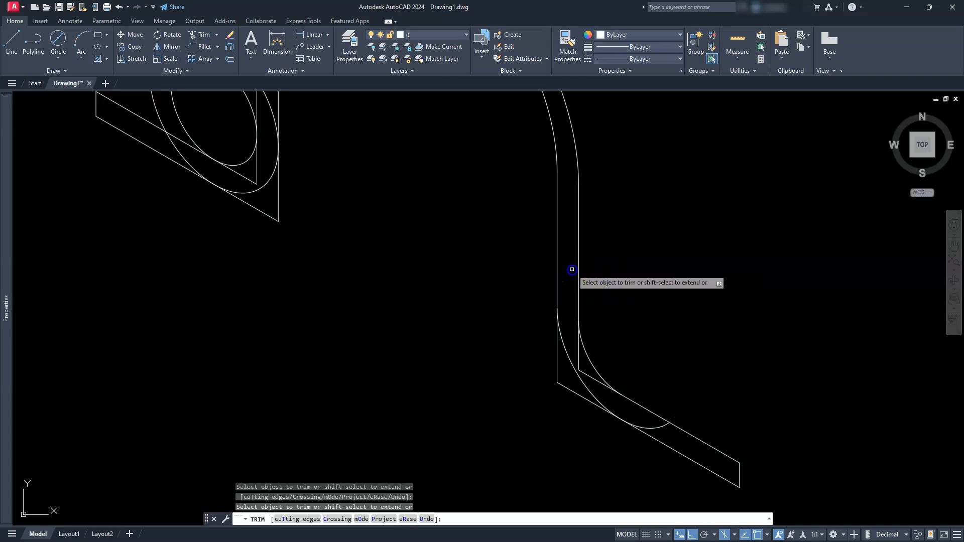
{"action": "left_click", "coordinate": [659, 428]}
{"action": "left_click", "coordinate": [578, 355]}
{"action": "left_click", "coordinate": [569, 373]}
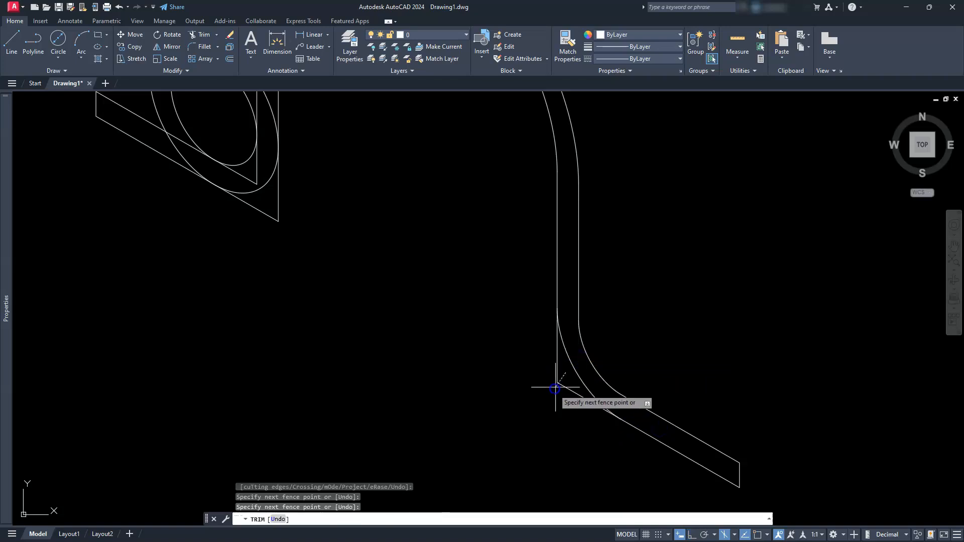
{"action": "left_click", "coordinate": [548, 392]}
{"action": "left_click", "coordinate": [557, 370]}
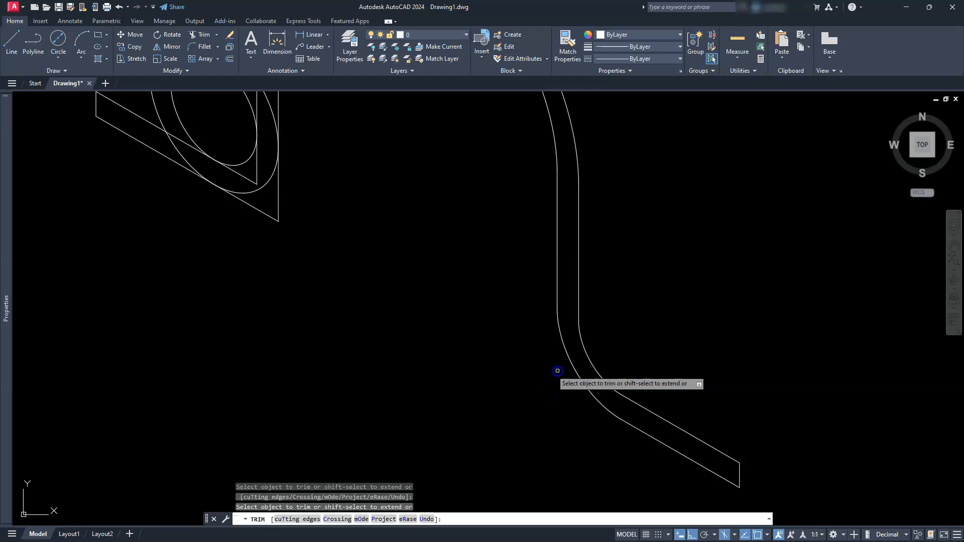
Step: Trim away the unneeded portions of both isocircles at the left leg, keeping only the two corner arcs
{"action": "scroll", "coordinate": [461, 337], "scroll_direction": "down", "scroll_amount": 4}
{"action": "middle_click_drag", "start_coordinate": [397, 300], "coordinate": [543, 324]}
{"action": "scroll", "coordinate": [532, 281], "scroll_direction": "up", "scroll_amount": 4}
{"action": "middle_click_drag", "start_coordinate": [477, 282], "coordinate": [492, 329]}
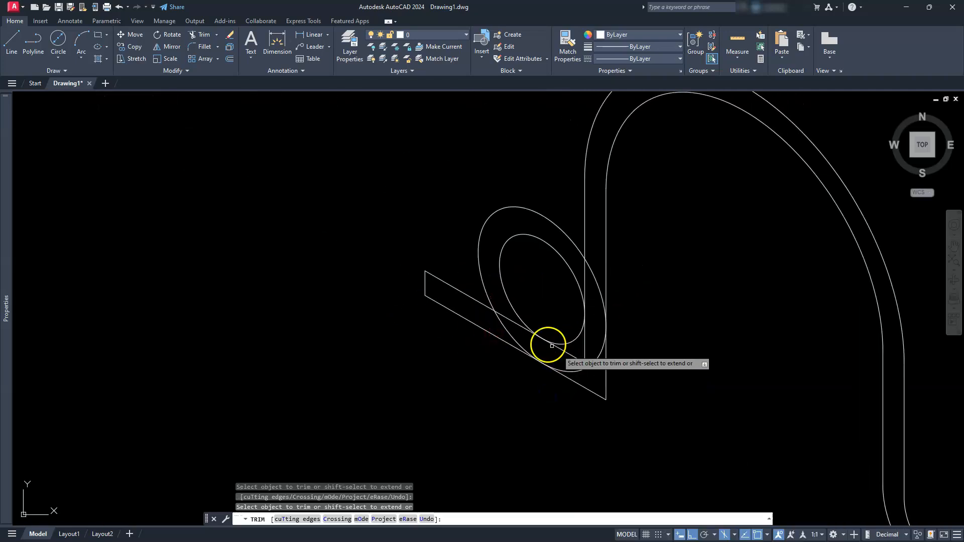
{"action": "left_click", "coordinate": [509, 241]}
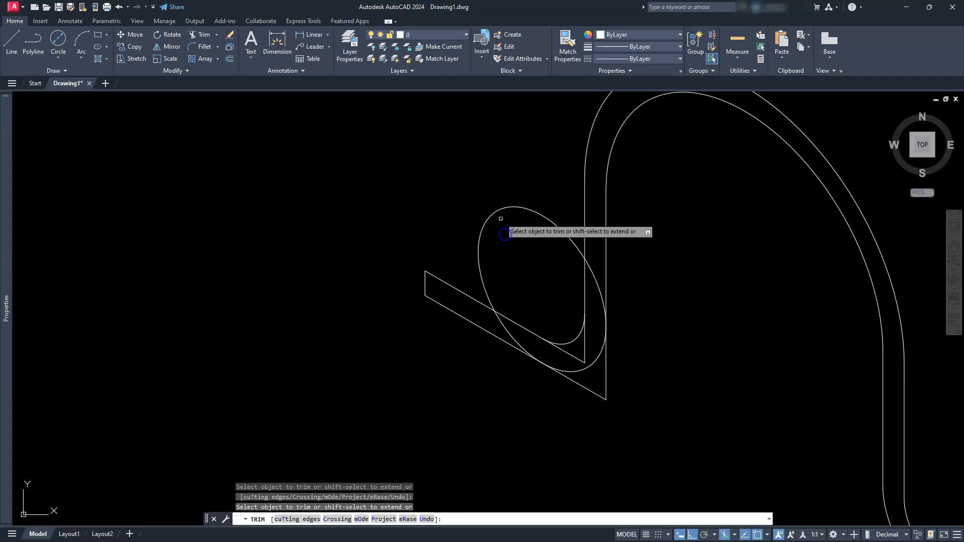
{"action": "left_click", "coordinate": [499, 213]}
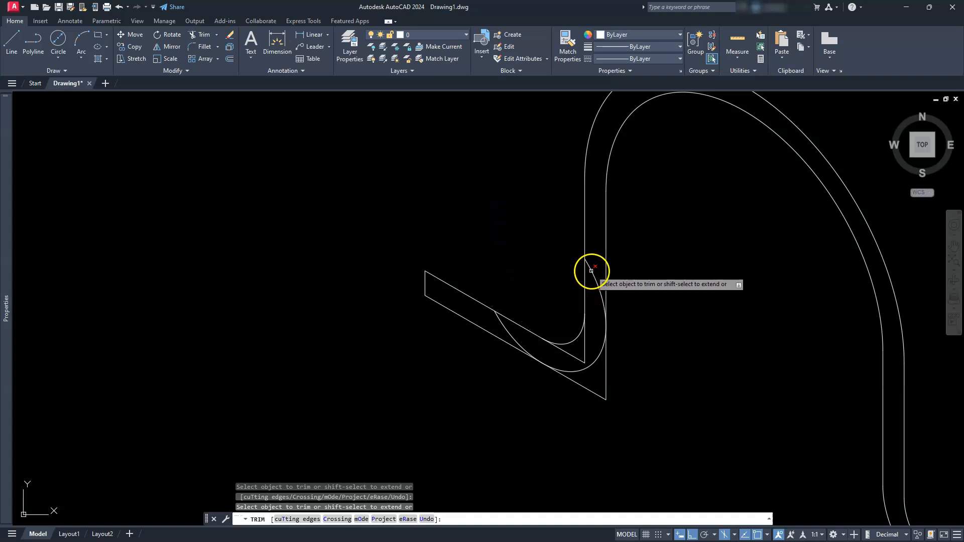
{"action": "left_click", "coordinate": [506, 334]}
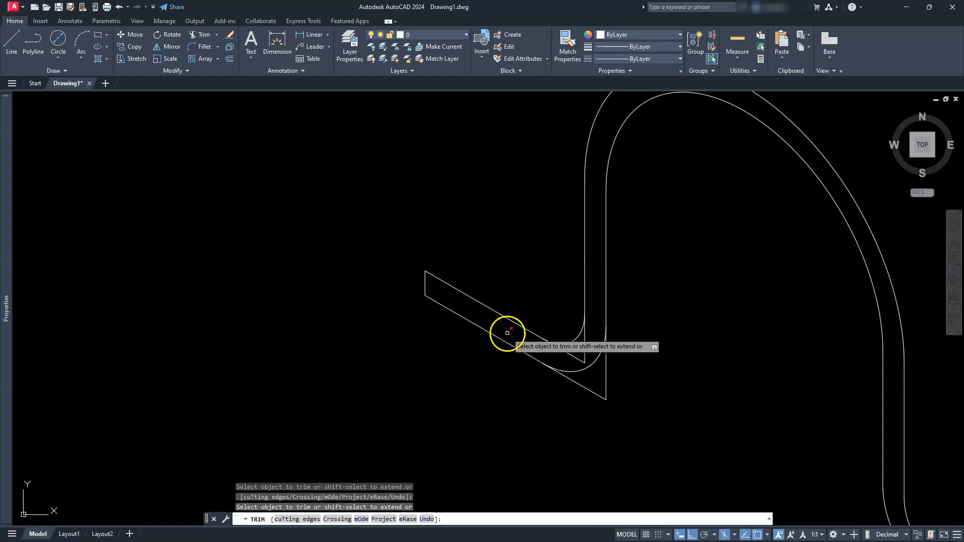
Step: Trim the sharp corner line ends beyond the inner and outer arcs at the left leg
{"action": "left_click", "coordinate": [576, 383]}
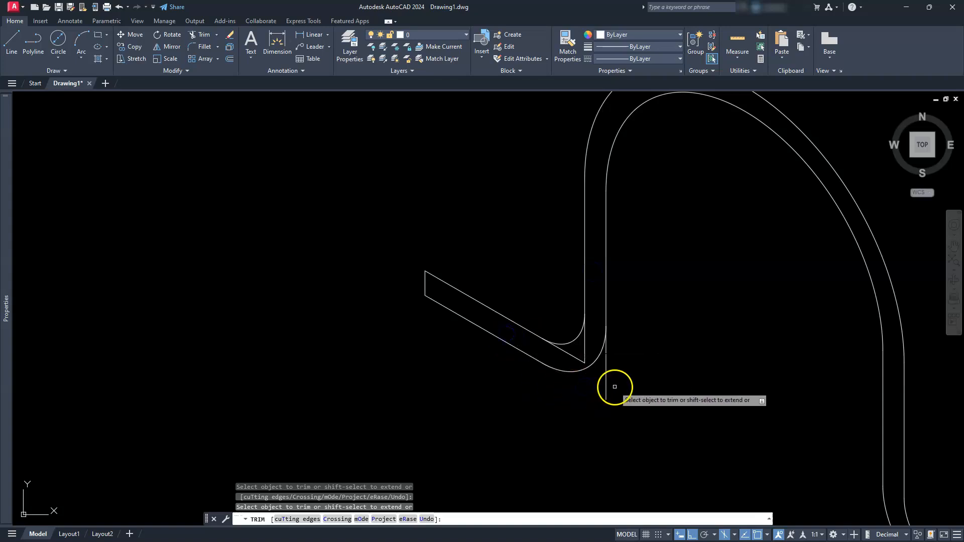
{"action": "left_click", "coordinate": [606, 375]}
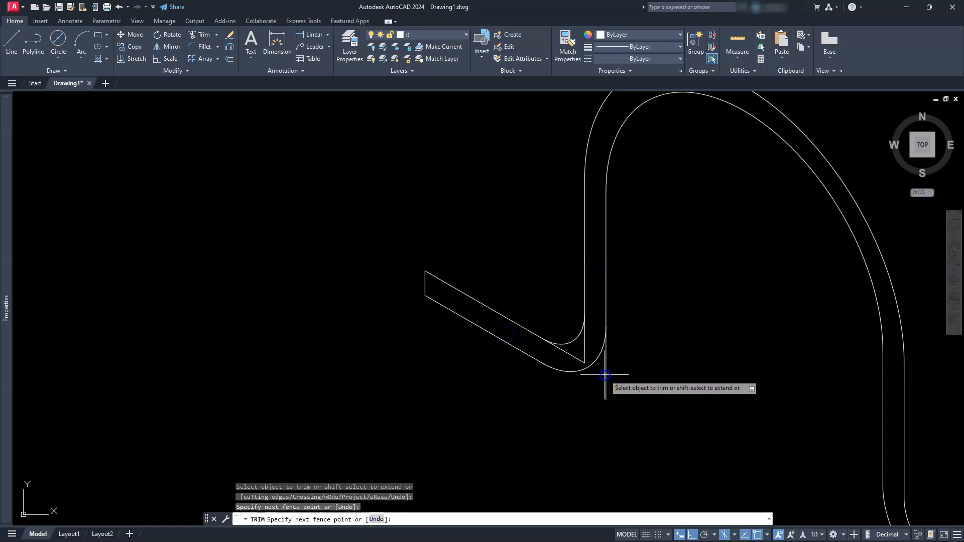
{"action": "key", "text": "Return"}
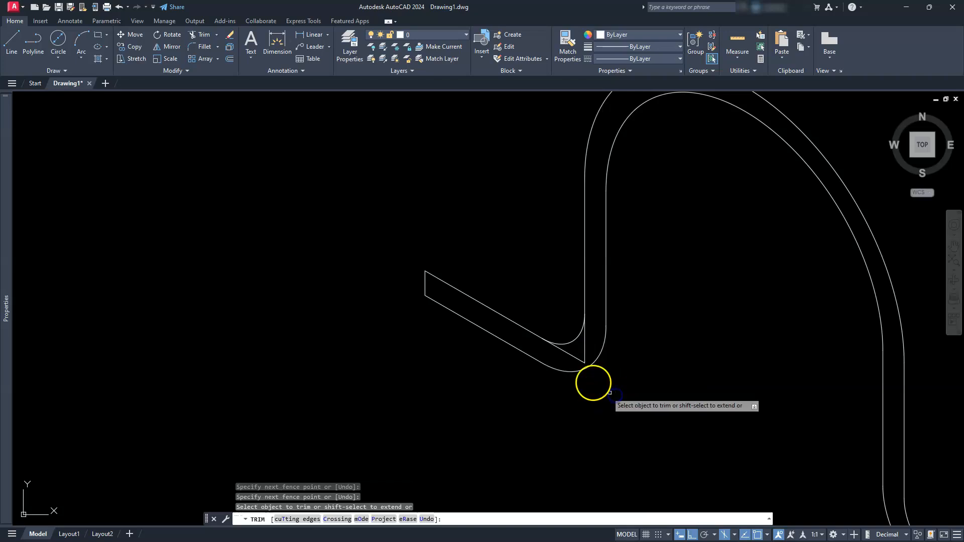
{"action": "left_click", "coordinate": [584, 348]}
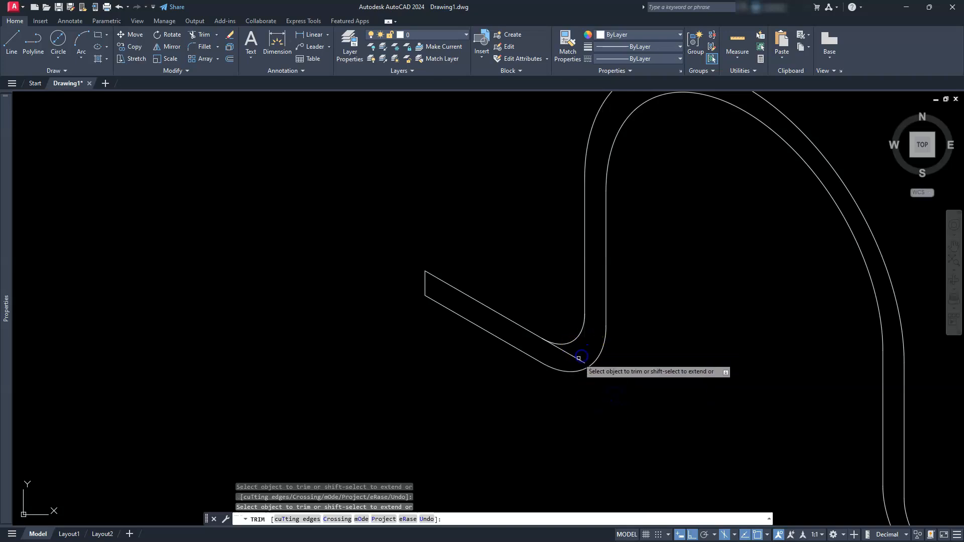
{"action": "scroll", "coordinate": [547, 344], "scroll_direction": "down", "scroll_amount": 2}
{"action": "key", "text": "Escape"}
{"action": "middle_click_drag", "start_coordinate": [562, 354], "coordinate": [430, 320]}
{"action": "scroll", "coordinate": [377, 320], "scroll_direction": "down", "scroll_amount": 2}
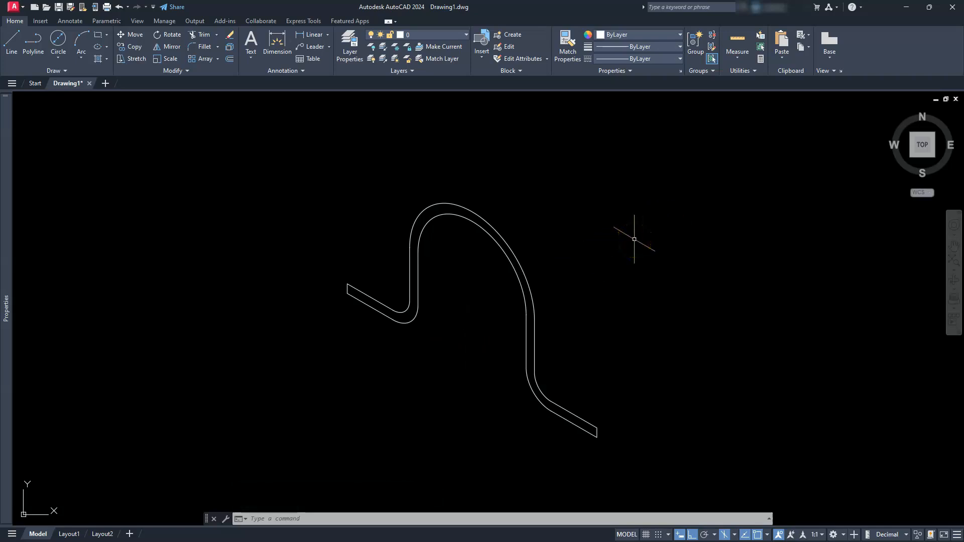
Step: Switch to the top isoplane and copy the whole bracket profile 6 units backward along the 30° axis
{"action": "left_click", "coordinate": [734, 536]}
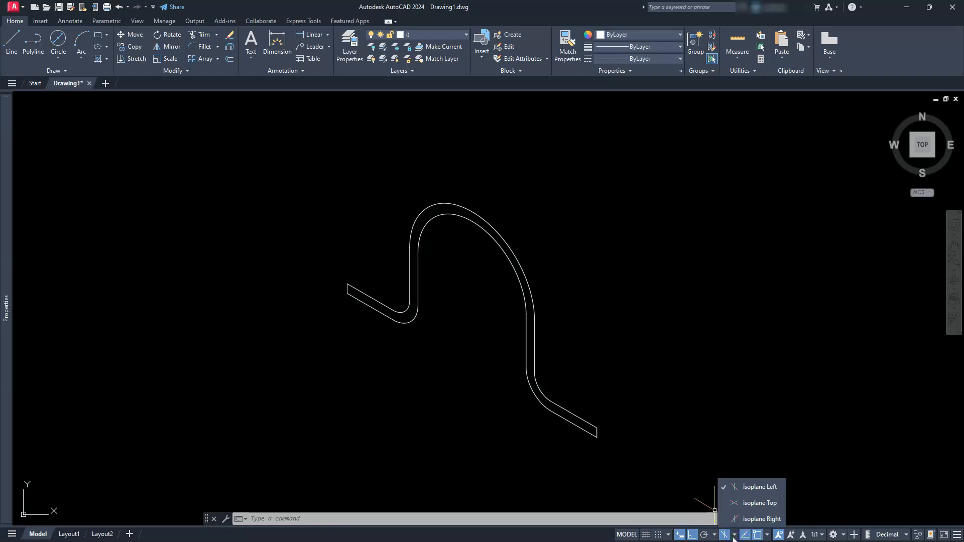
{"action": "left_click", "coordinate": [755, 504]}
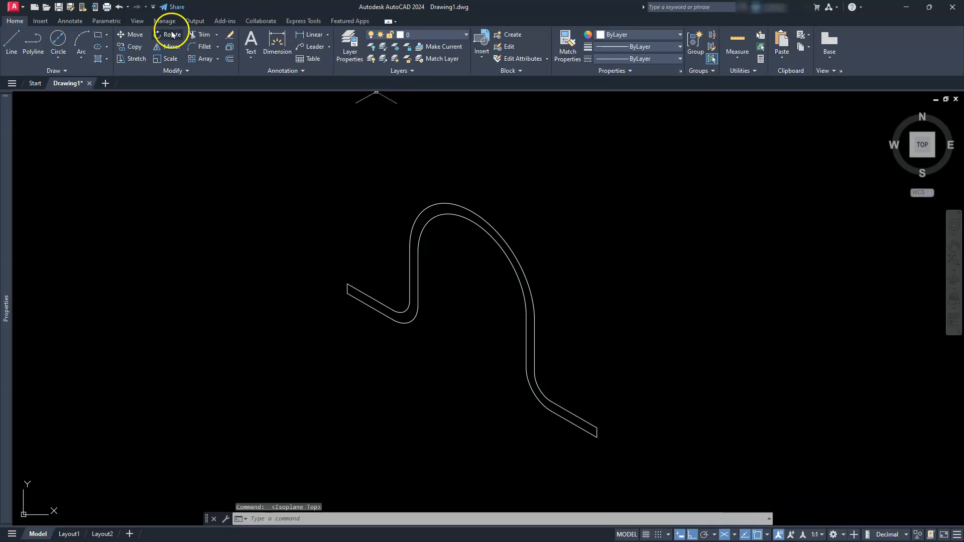
{"action": "left_click", "coordinate": [133, 46]}
{"action": "left_click", "coordinate": [247, 133]}
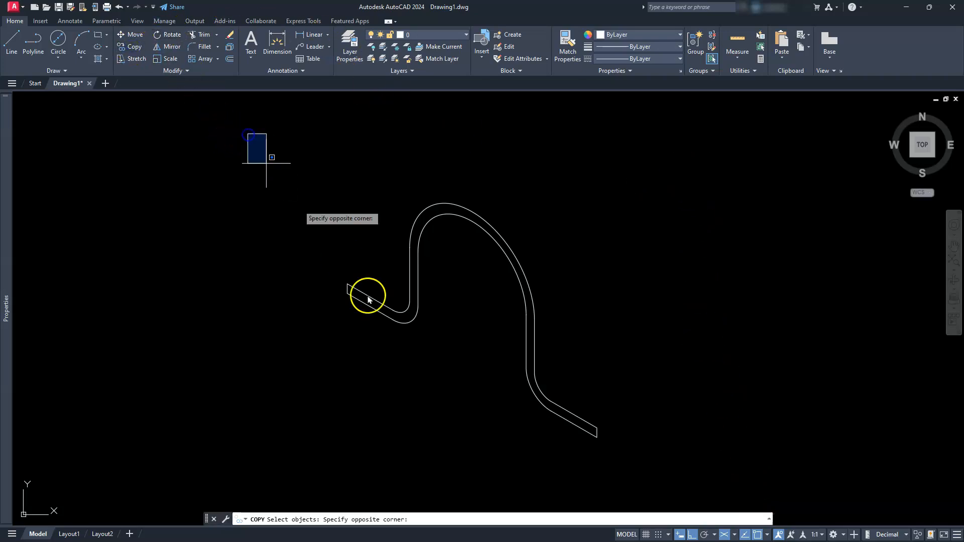
{"action": "left_click", "coordinate": [652, 478]}
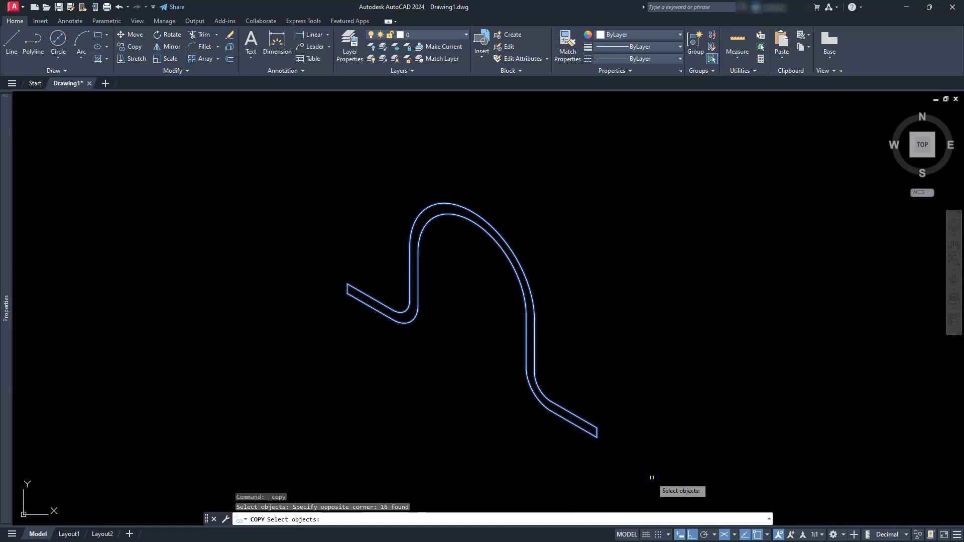
{"action": "key", "text": "Return"}
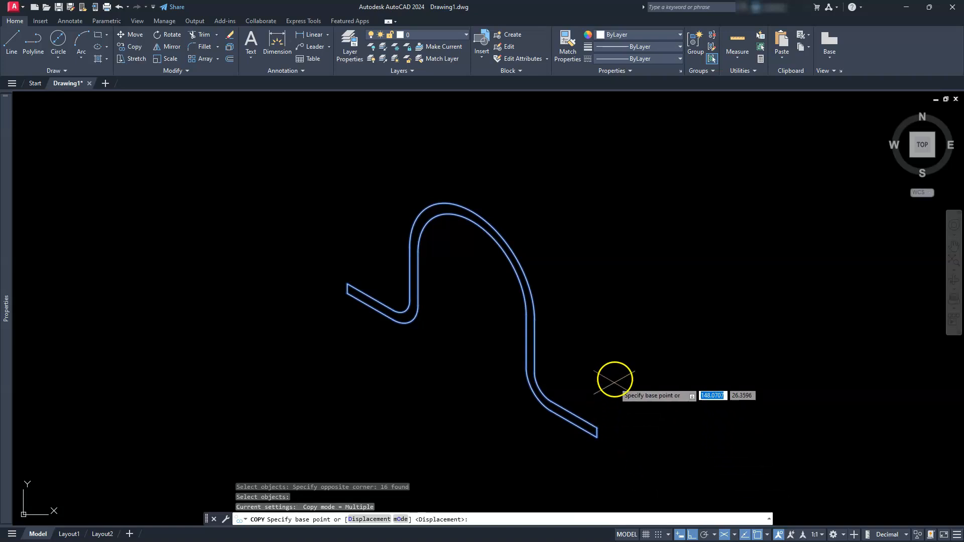
{"action": "left_click", "coordinate": [615, 366]}
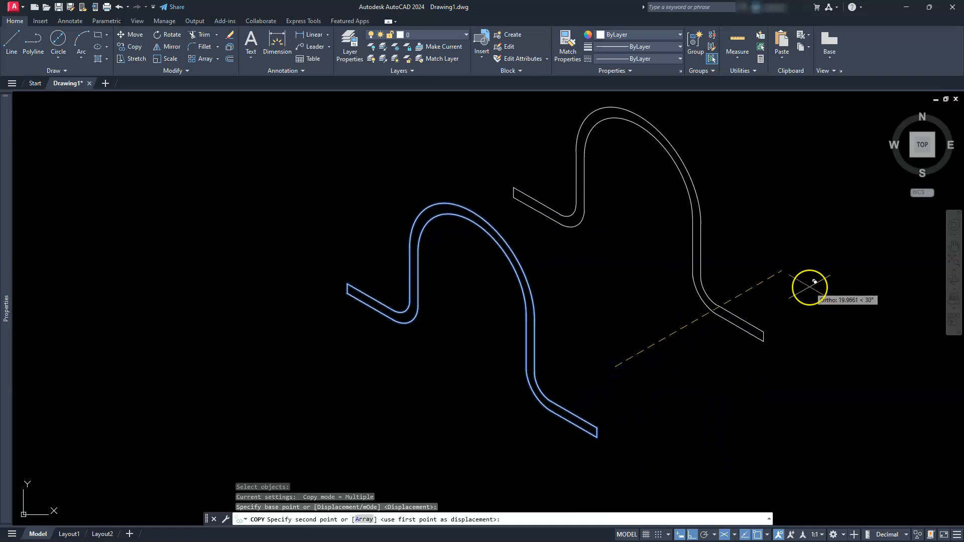
{"action": "type", "text": "2"}
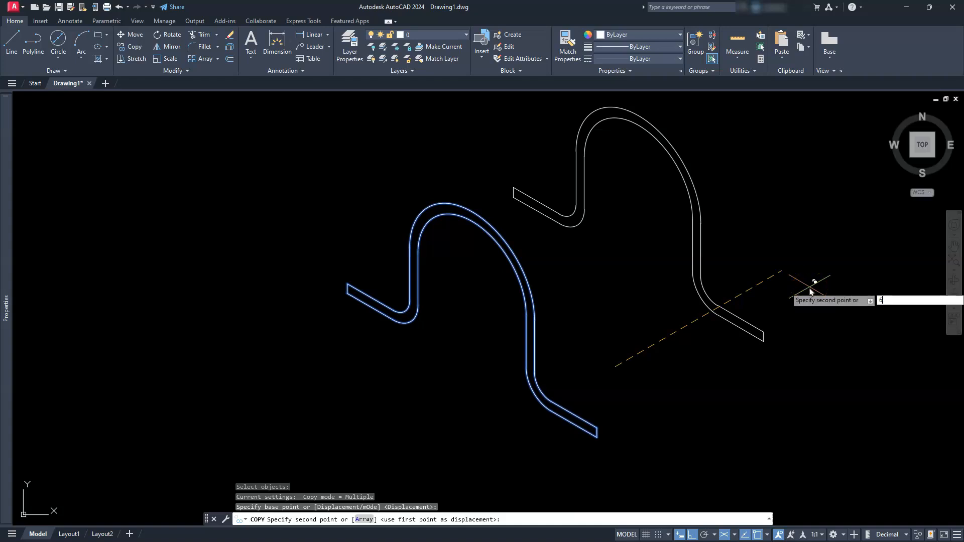
{"action": "key", "text": "Return"}
{"action": "key", "text": "Escape"}
{"action": "key", "text": "Escape"}
{"action": "key", "text": "Escape"}
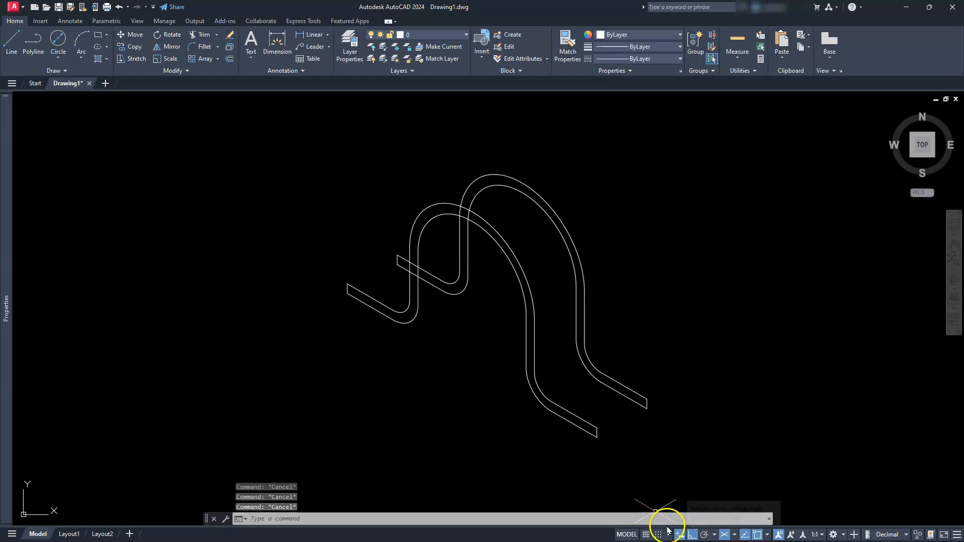
Step: Draw a line joining the upper outer corners of the front and back profiles at the right foot
{"action": "scroll", "coordinate": [601, 465], "scroll_direction": "up", "scroll_amount": 3}
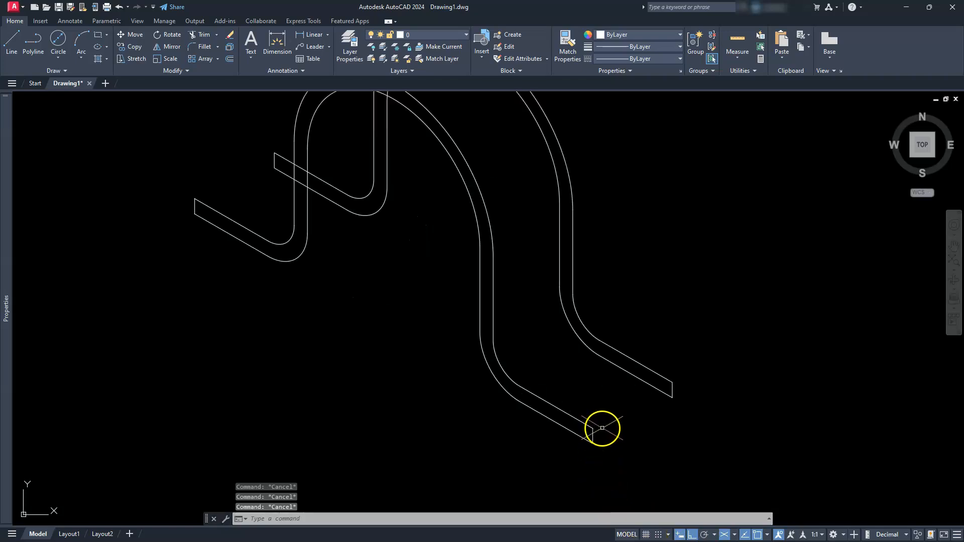
{"action": "scroll", "coordinate": [618, 427], "scroll_direction": "up", "scroll_amount": 2}
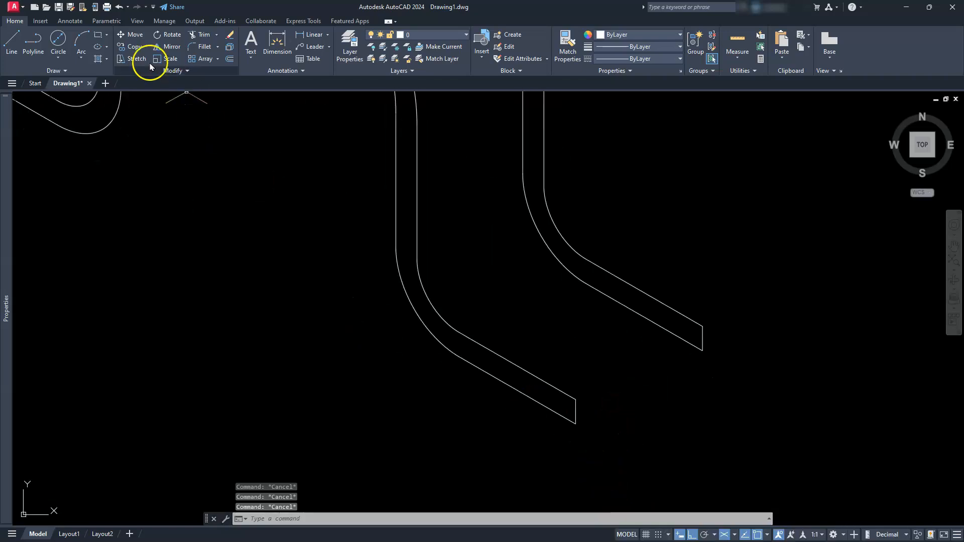
{"action": "left_click", "coordinate": [14, 38]}
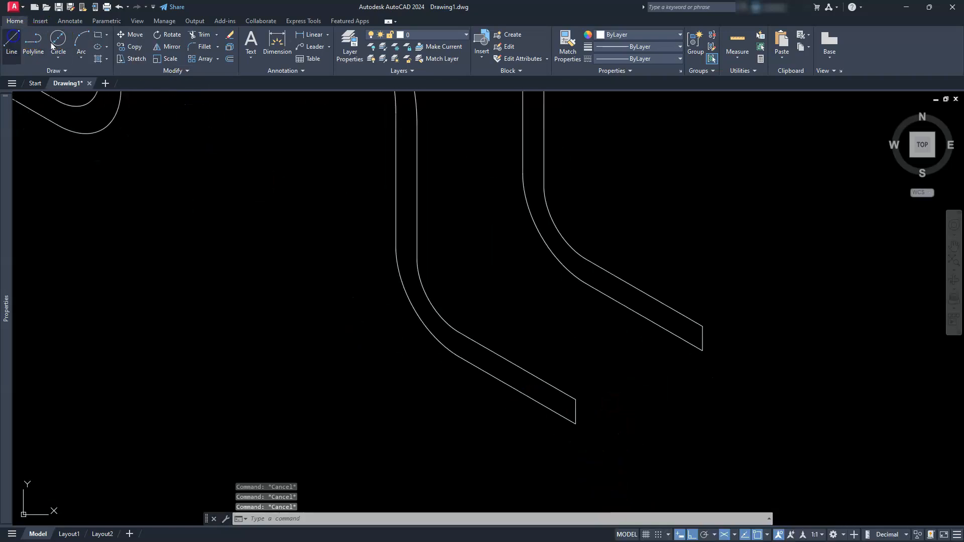
{"action": "left_click", "coordinate": [575, 399]}
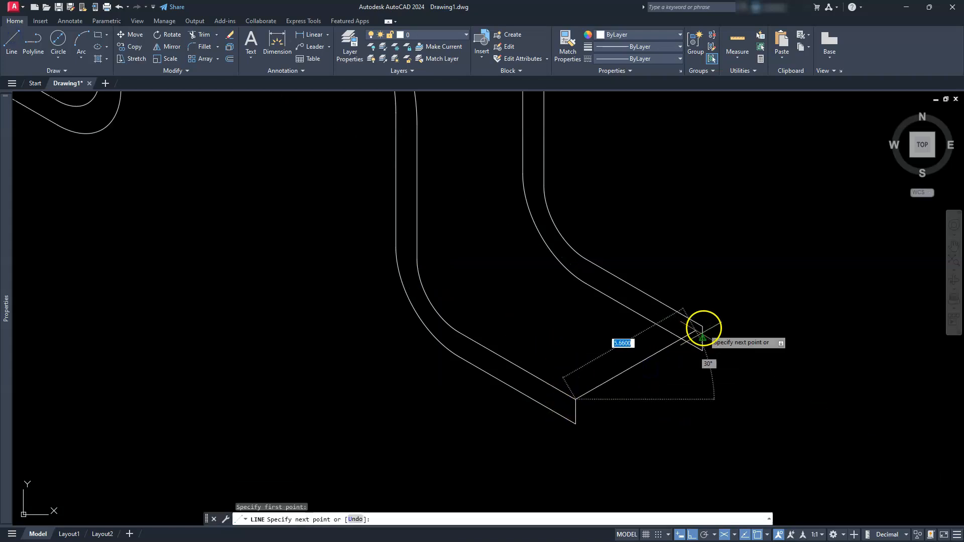
{"action": "left_click", "coordinate": [703, 325]}
{"action": "key", "text": "Escape"}
{"action": "key", "text": "Escape"}
{"action": "key", "text": "Escape"}
{"action": "key", "text": "Escape"}
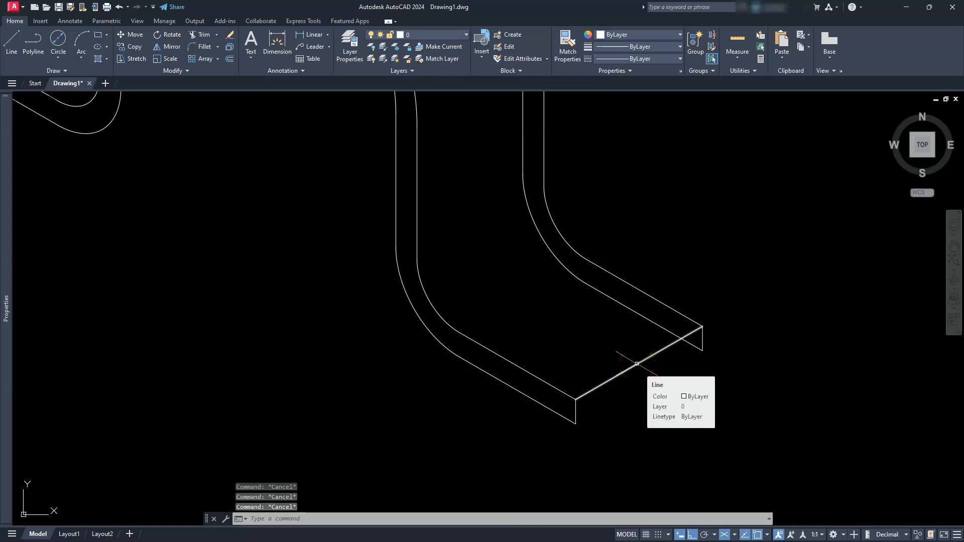
Step: Copy the connecting line to the right foot's lower outer corner and to both ends of the upper bend arc
{"action": "left_click", "coordinate": [132, 46]}
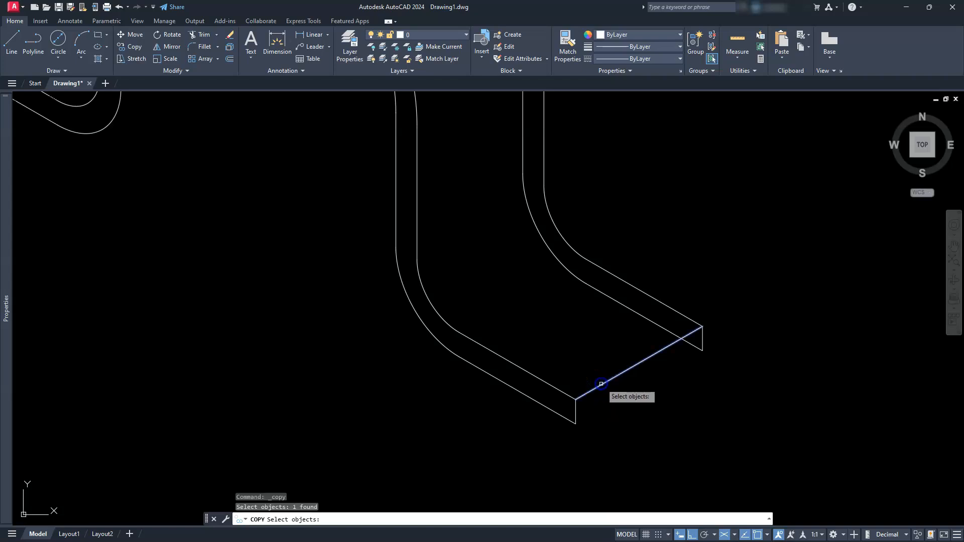
{"action": "right_click", "coordinate": [591, 398]}
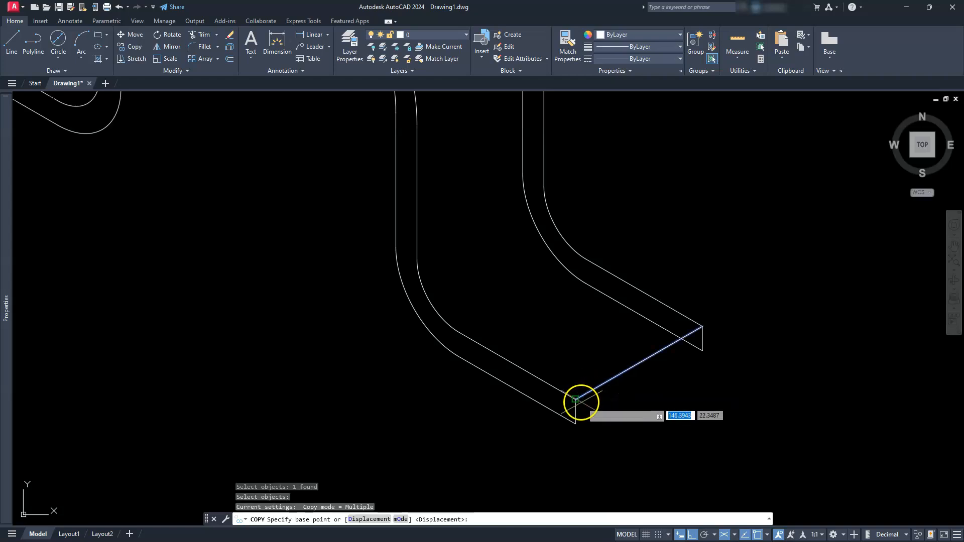
{"action": "left_click", "coordinate": [575, 399]}
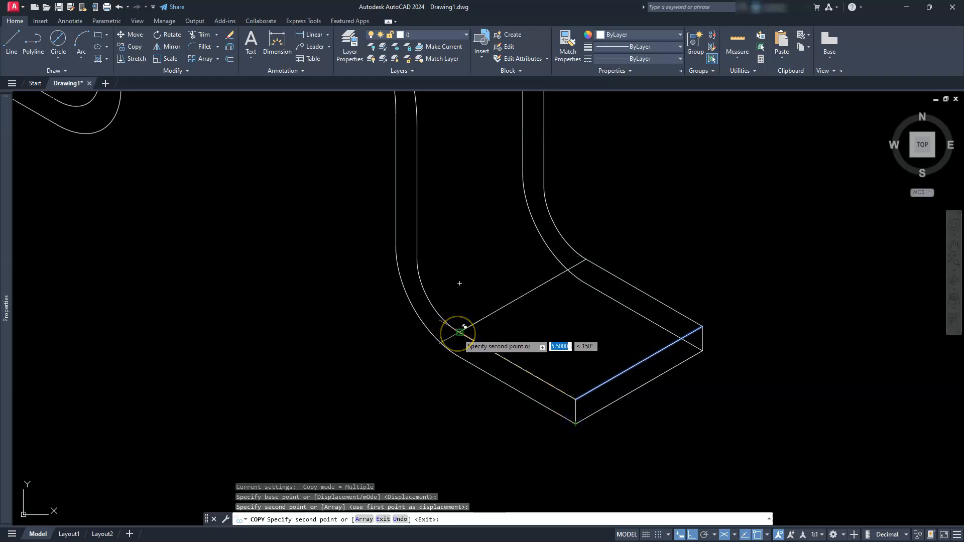
{"action": "left_click", "coordinate": [458, 333]}
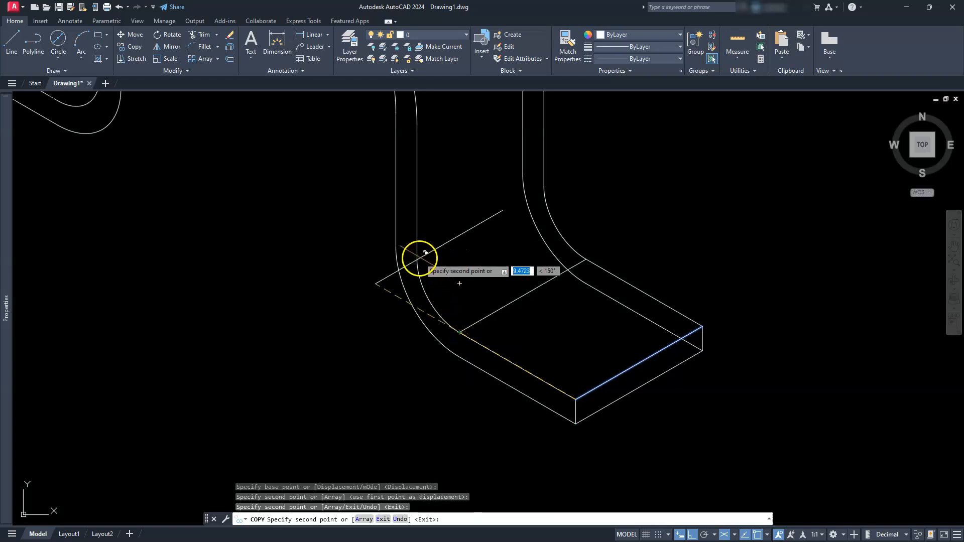
{"action": "left_click", "coordinate": [418, 259]}
Step: Copy the connecting line to the top of the right leg's straight edge and to the arch's outer curve
{"action": "scroll", "coordinate": [466, 276], "scroll_direction": "down", "scroll_amount": 2}
{"action": "middle_click_drag", "start_coordinate": [464, 267], "coordinate": [580, 473]}
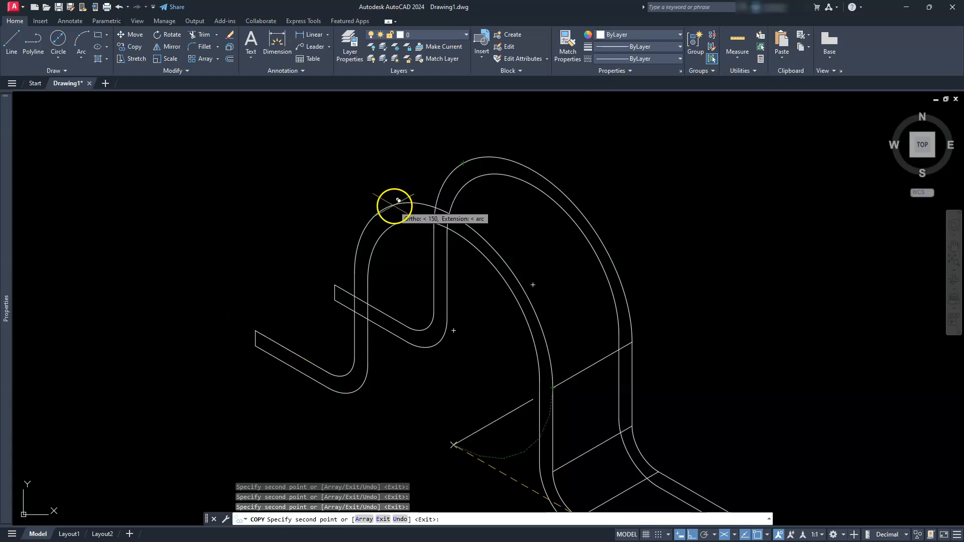
{"action": "left_click", "coordinate": [383, 209]}
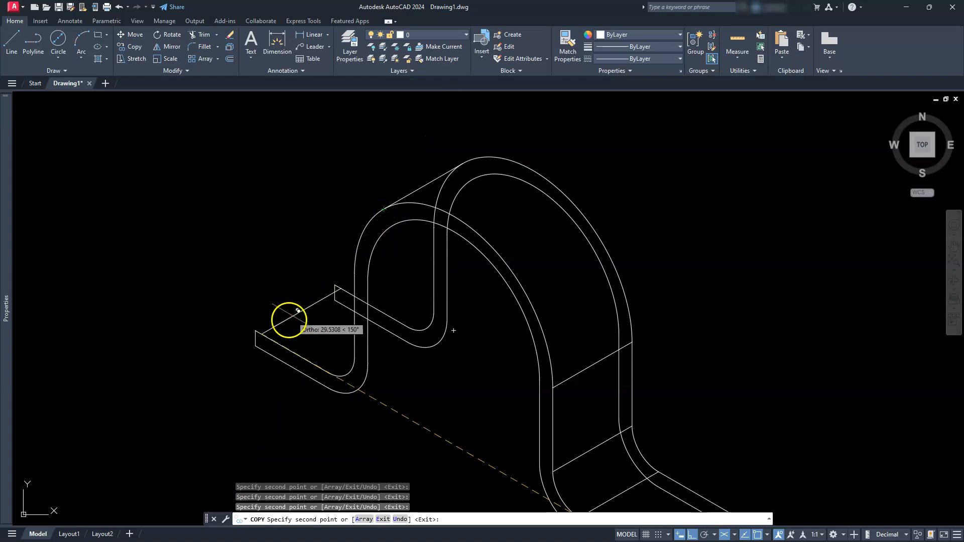
Step: Copy the connecting line to the left foot's upper outer corner and to the start of its inner bend
{"action": "left_click", "coordinate": [256, 332]}
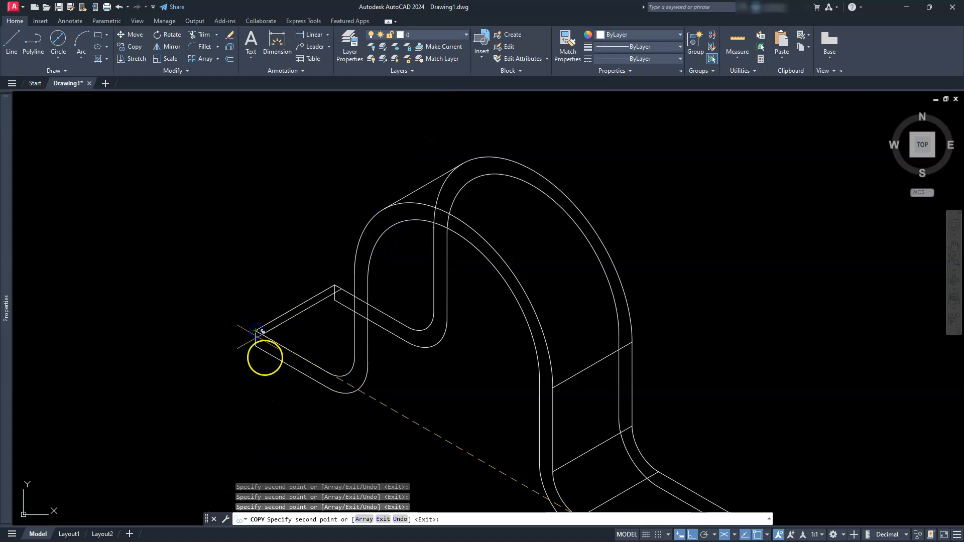
{"action": "scroll", "coordinate": [279, 402], "scroll_direction": "up", "scroll_amount": 4}
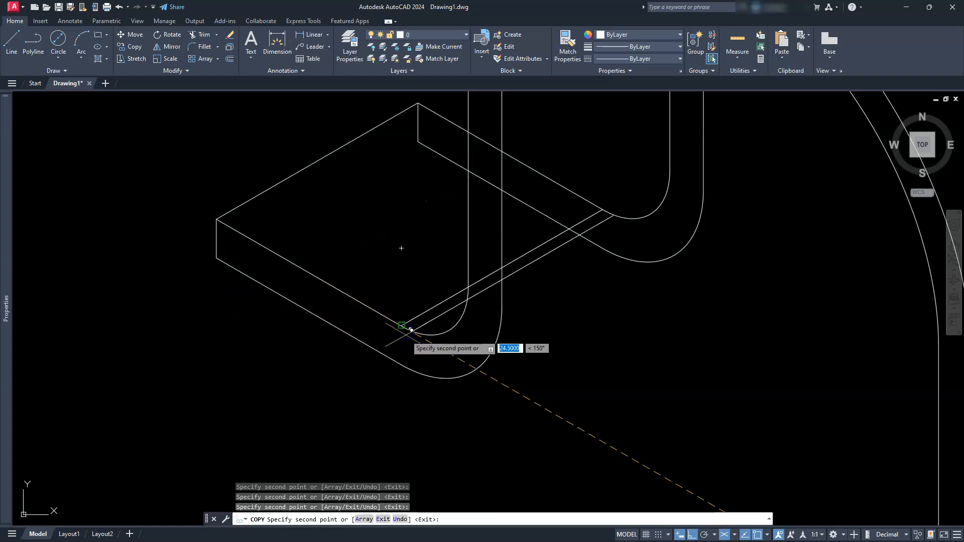
{"action": "scroll", "coordinate": [408, 352], "scroll_direction": "down", "scroll_amount": 3}
{"action": "key", "text": "Escape"}
{"action": "key", "text": "Escape"}
{"action": "key", "text": "Escape"}
{"action": "key", "text": "Escape"}
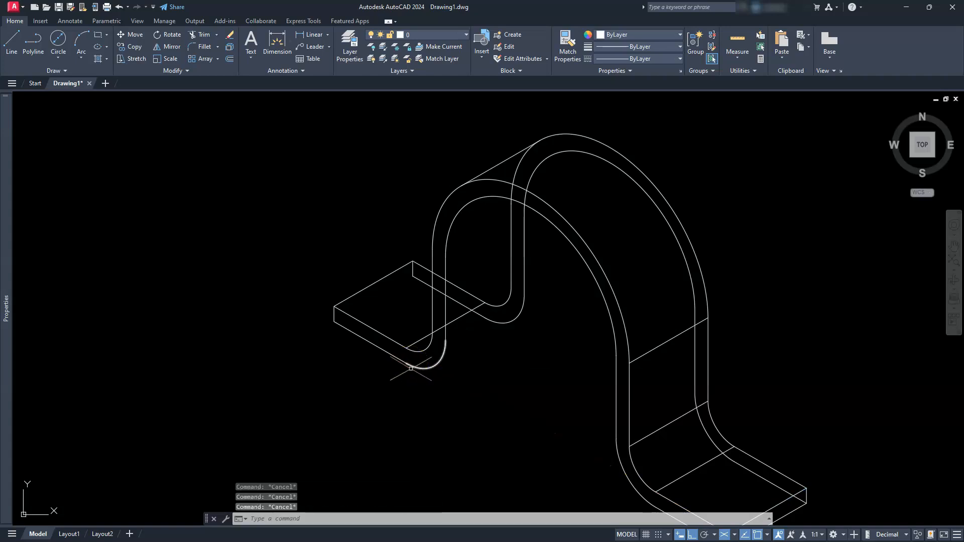
Step: Copy the left foot's inner-bend connecting line to the outer curve of the front profile's left bend
{"action": "middle_click_drag", "start_coordinate": [479, 372], "coordinate": [472, 335]}
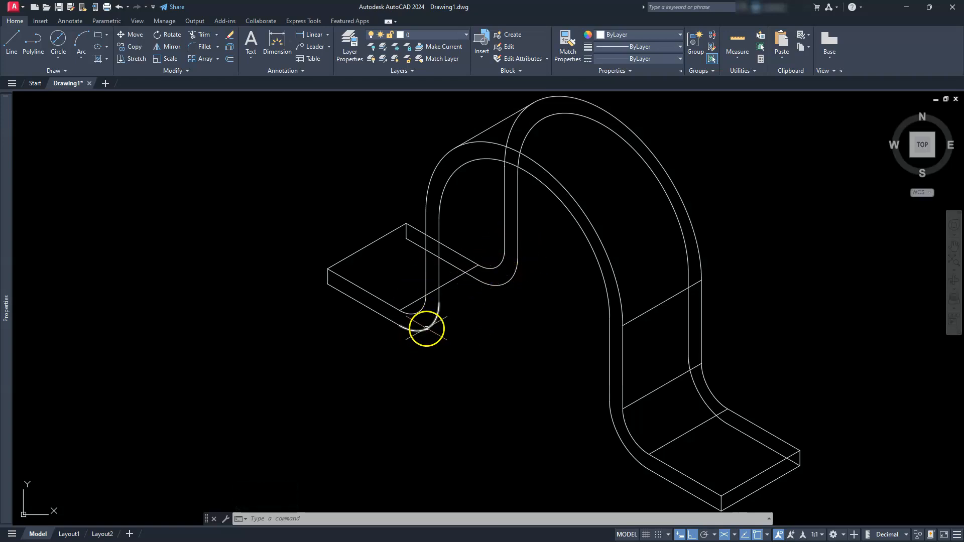
{"action": "scroll", "coordinate": [500, 287], "scroll_direction": "up", "scroll_amount": 2}
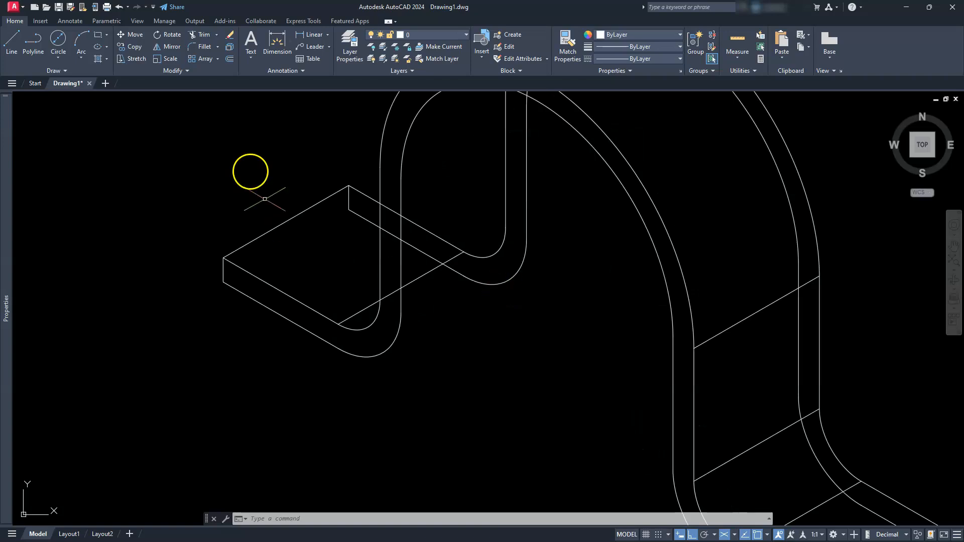
{"action": "left_click", "coordinate": [131, 48]}
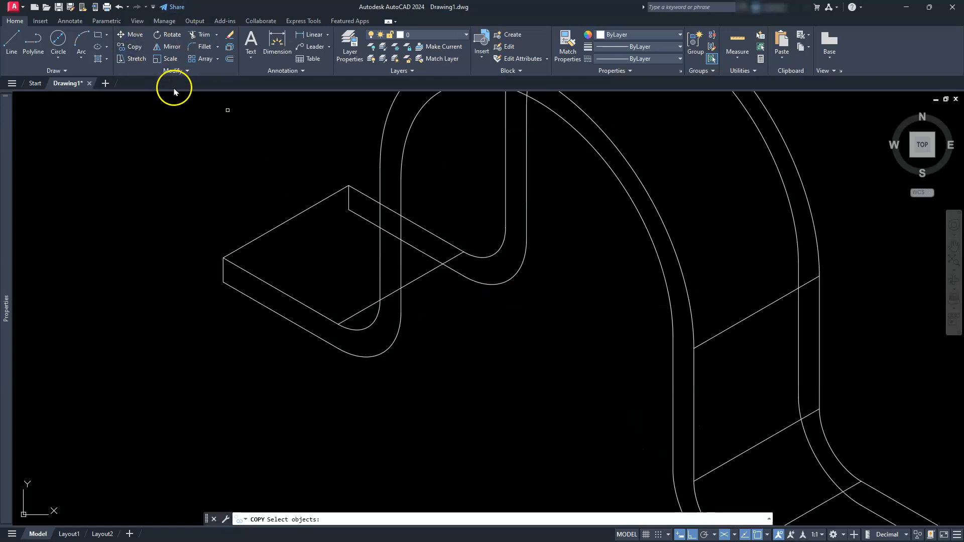
{"action": "left_click", "coordinate": [352, 315]}
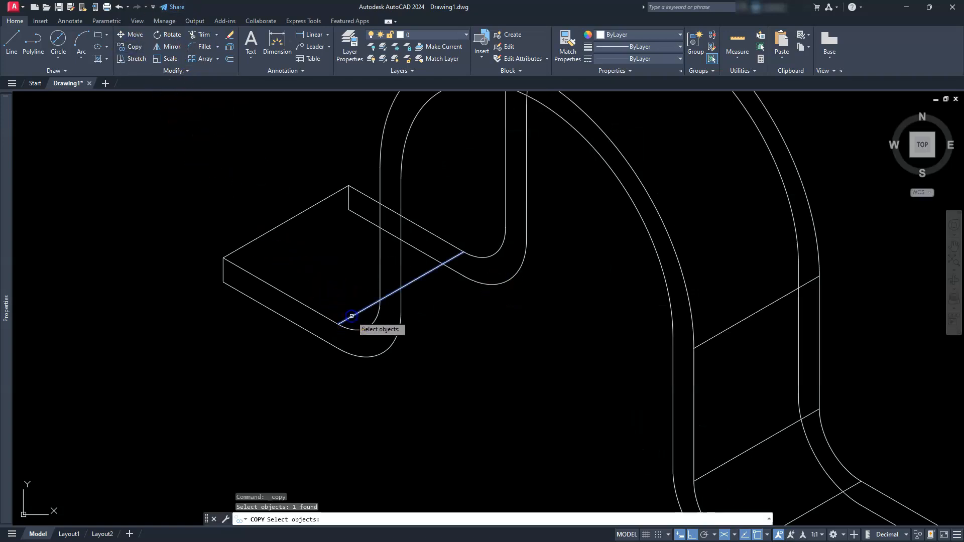
{"action": "key", "text": "Return"}
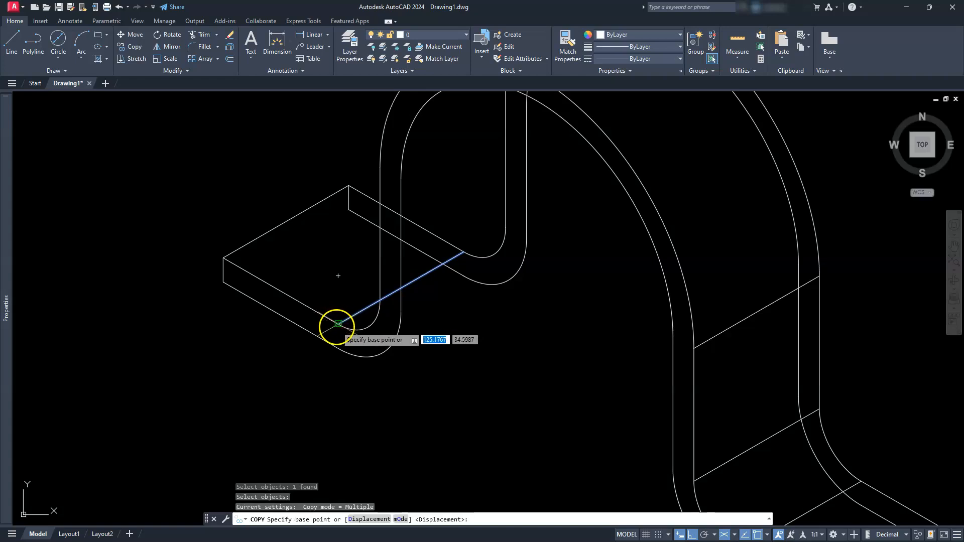
{"action": "left_click", "coordinate": [341, 322]}
{"action": "left_click", "coordinate": [383, 352]}
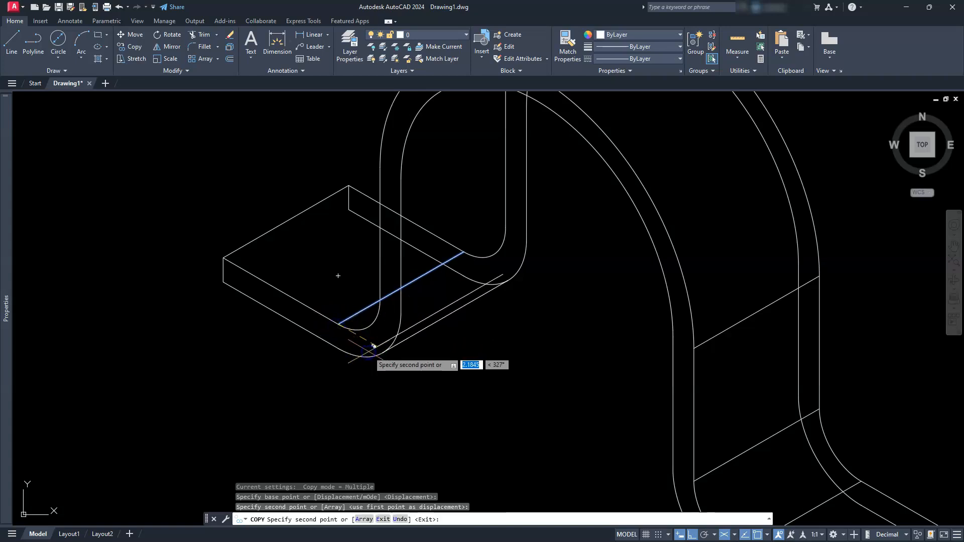
{"action": "scroll", "coordinate": [474, 423], "scroll_direction": "down", "scroll_amount": 2}
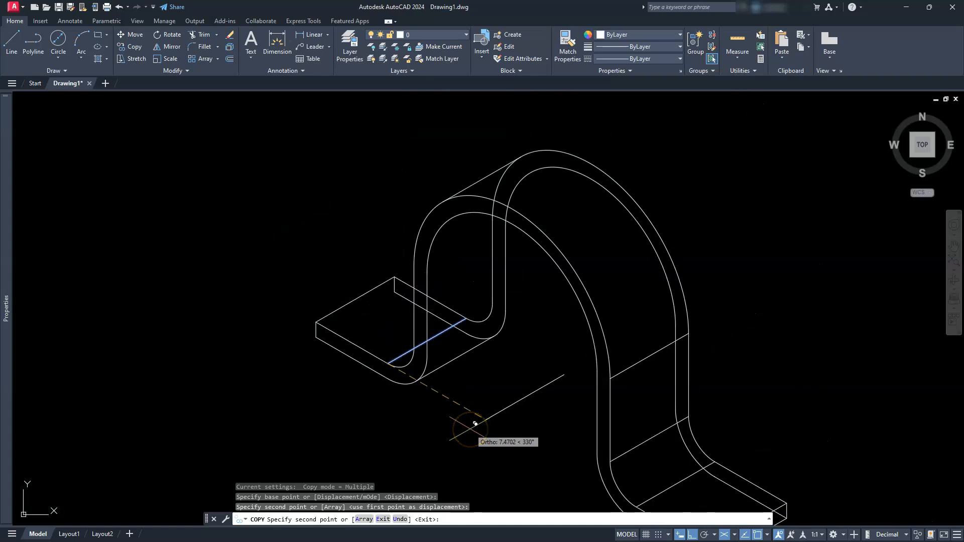
{"action": "key", "text": "Escape"}
{"action": "key", "text": "Escape"}
{"action": "key", "text": "Escape"}
{"action": "key", "text": "Escape"}
{"action": "middle_click_drag", "start_coordinate": [469, 407], "coordinate": [469, 380]}
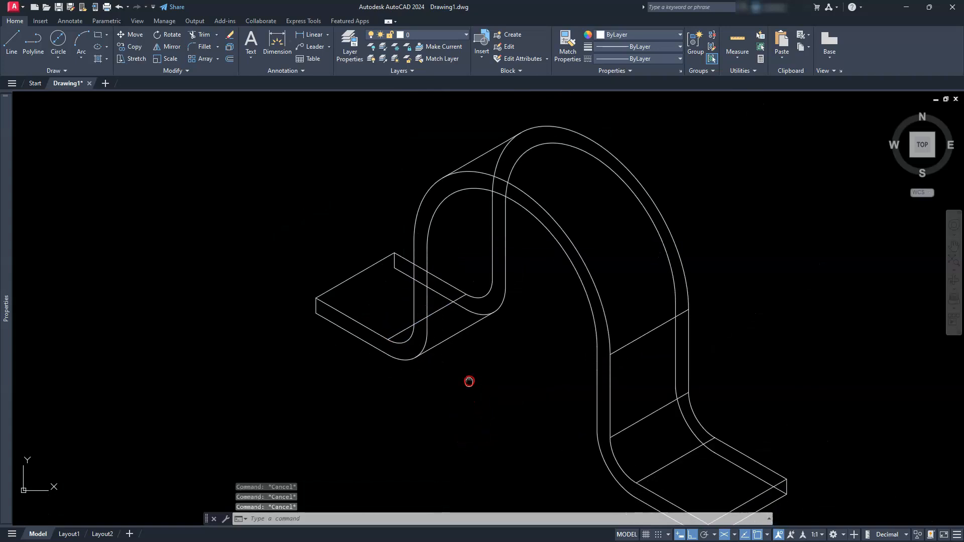
Step: Trim away the rear profile's hidden inner arch, right leg, bend and right foot edges
{"action": "left_click", "coordinate": [193, 34]}
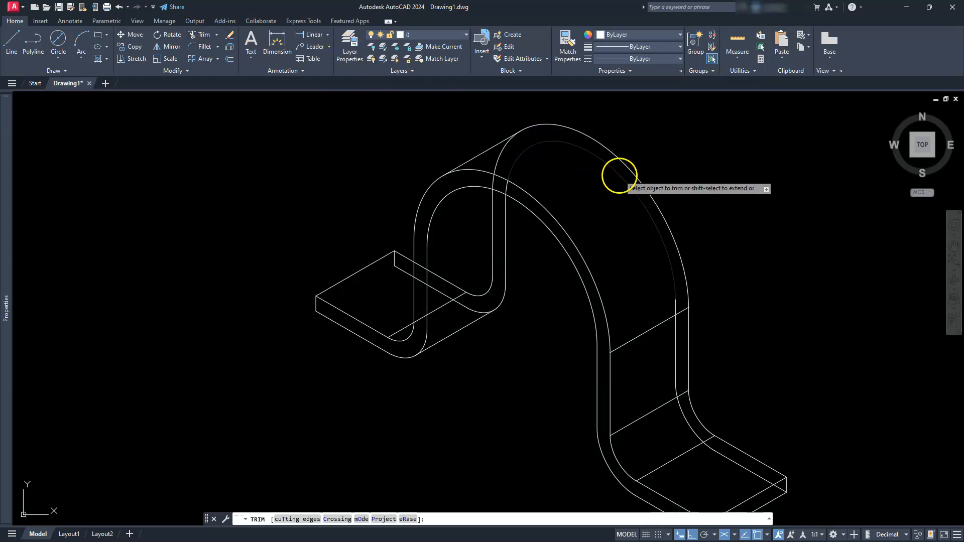
{"action": "left_click", "coordinate": [618, 175]}
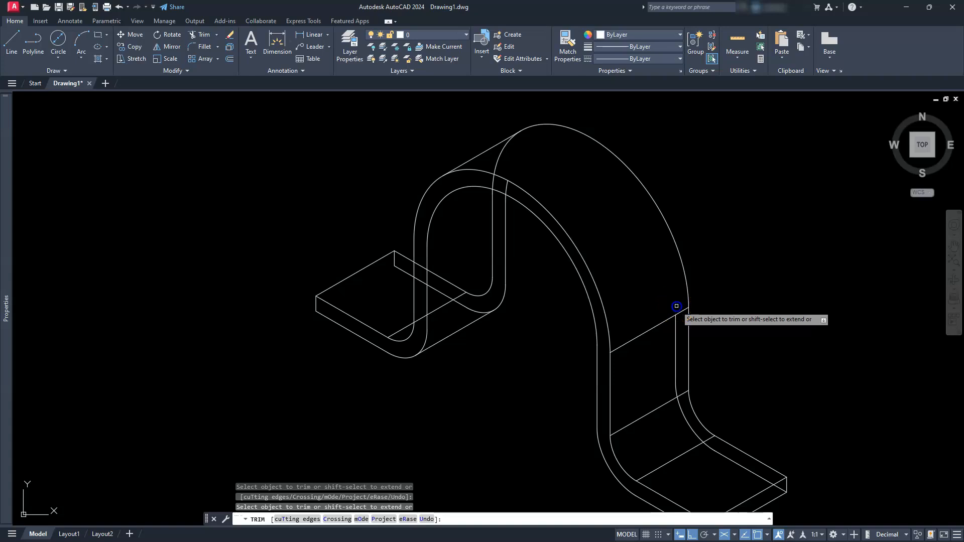
{"action": "left_click", "coordinate": [677, 390]}
{"action": "left_click", "coordinate": [684, 415]}
{"action": "left_click", "coordinate": [710, 447]}
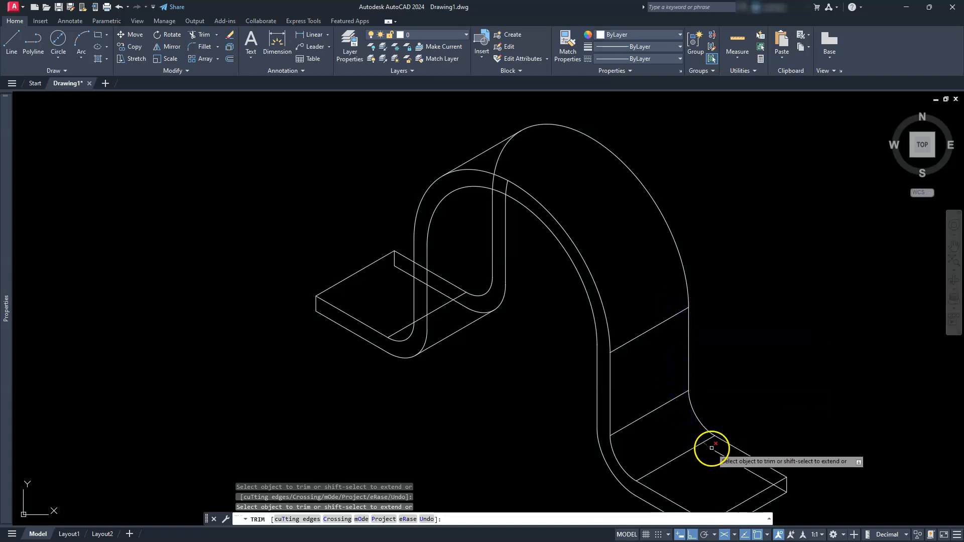
{"action": "middle_click_drag", "start_coordinate": [731, 422], "coordinate": [712, 279]}
{"action": "left_click", "coordinate": [768, 362]}
{"action": "left_click", "coordinate": [766, 336]}
Step: Trim the rear profile's hidden edges behind the front arch's left side and along the left leg, inner bend and foot top
{"action": "middle_click_drag", "start_coordinate": [524, 293], "coordinate": [631, 454]}
{"action": "left_click", "coordinate": [599, 196]}
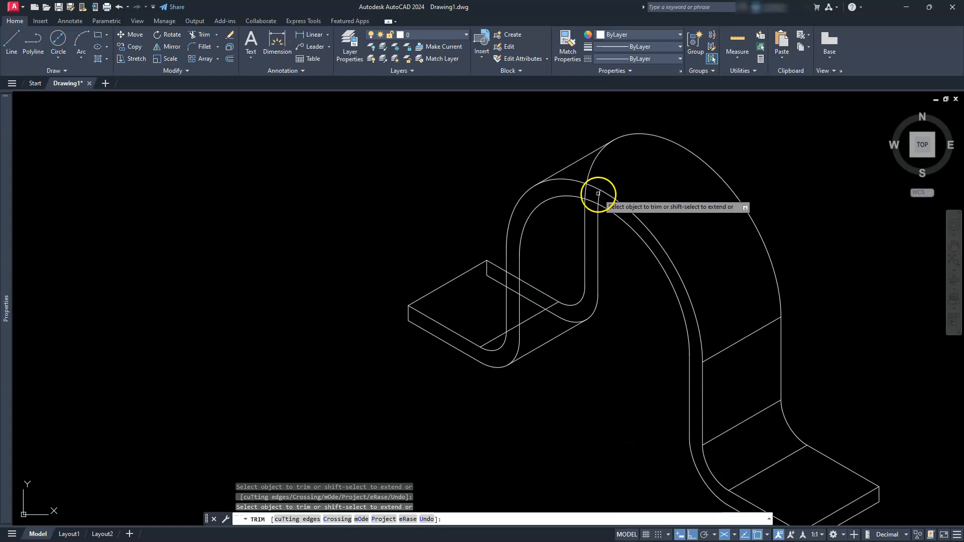
{"action": "left_click", "coordinate": [614, 233]}
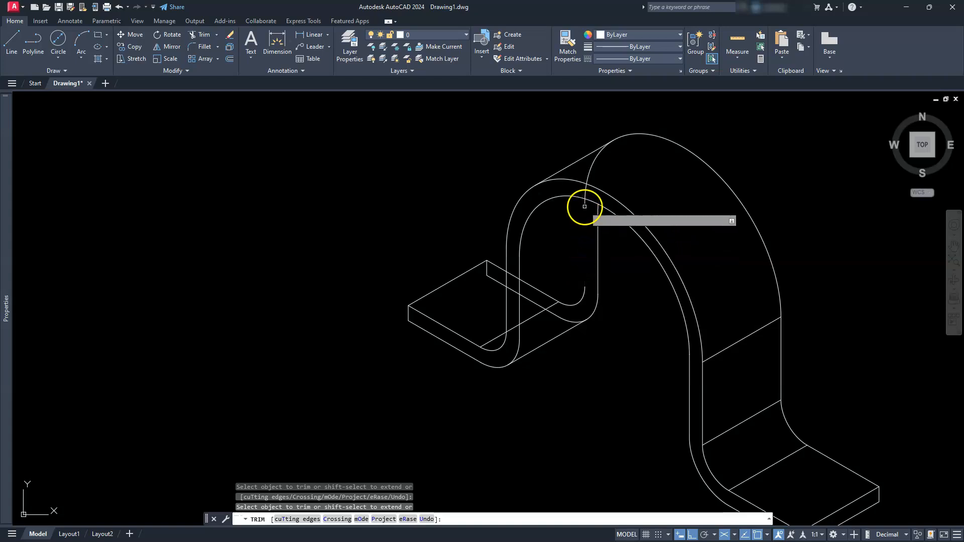
{"action": "left_click", "coordinate": [584, 194]}
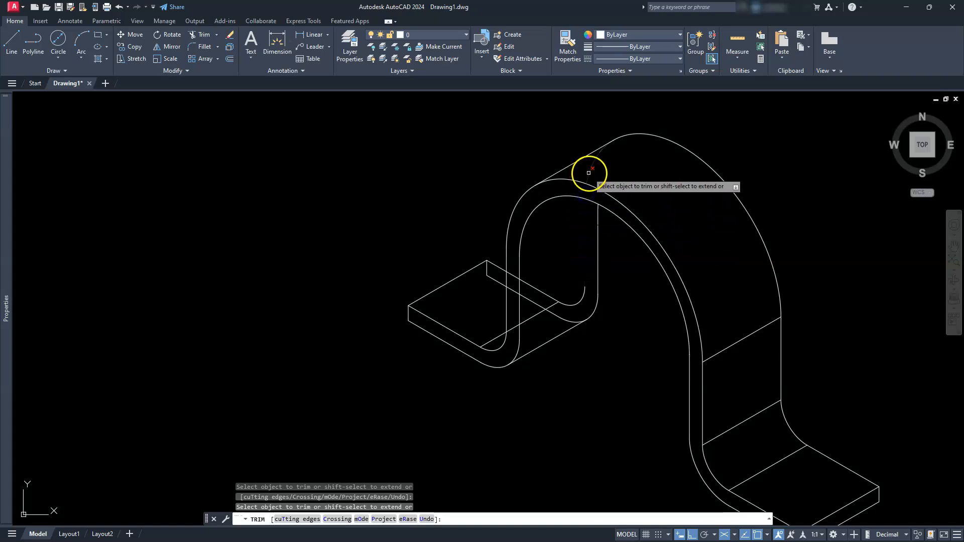
{"action": "left_click", "coordinate": [581, 291]}
{"action": "left_click", "coordinate": [553, 293]}
{"action": "left_click", "coordinate": [556, 305]}
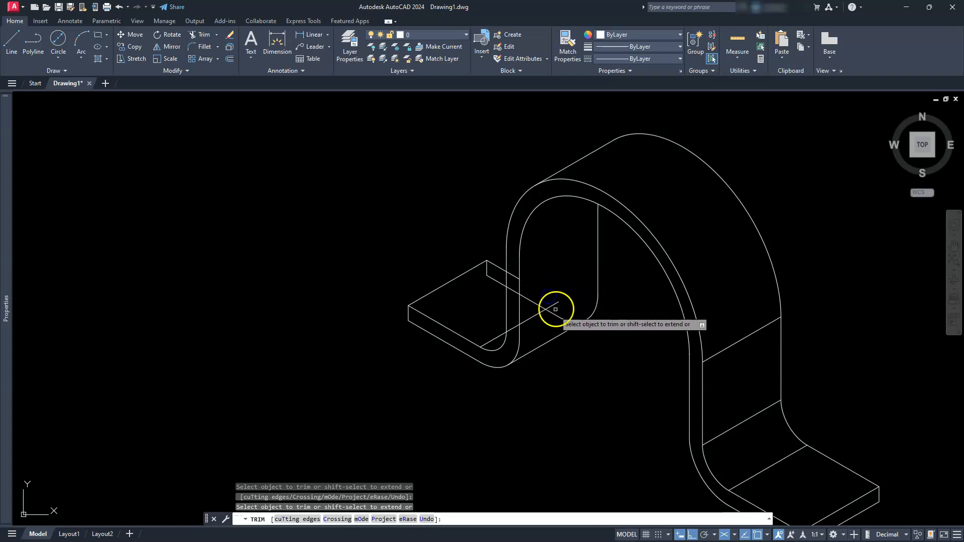
Step: Trim the rear outer bend, the foot connecting line and the foot's lower rear edge where they extend past the front left leg
{"action": "scroll", "coordinate": [552, 321], "scroll_direction": "up", "scroll_amount": 1}
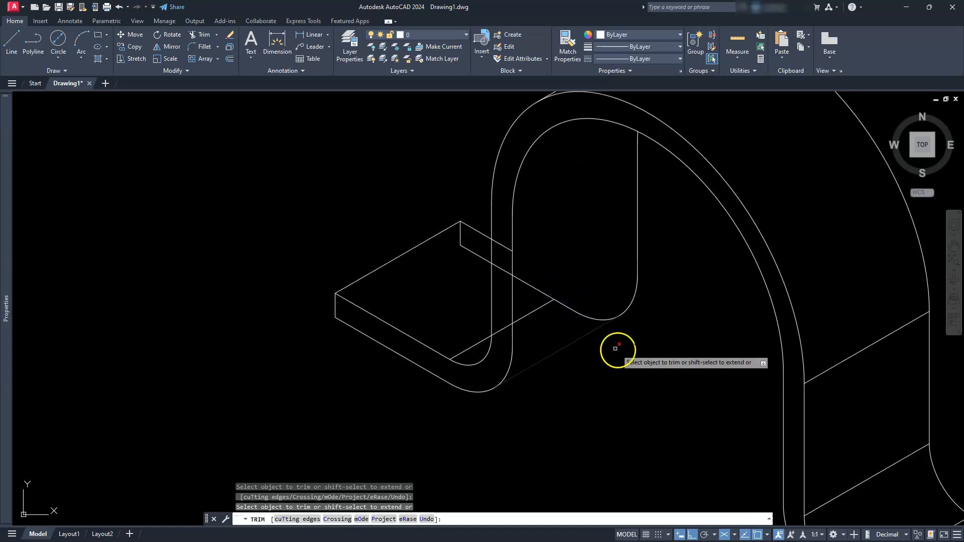
{"action": "scroll", "coordinate": [638, 351], "scroll_direction": "up", "scroll_amount": 1}
{"action": "left_click", "coordinate": [630, 325]}
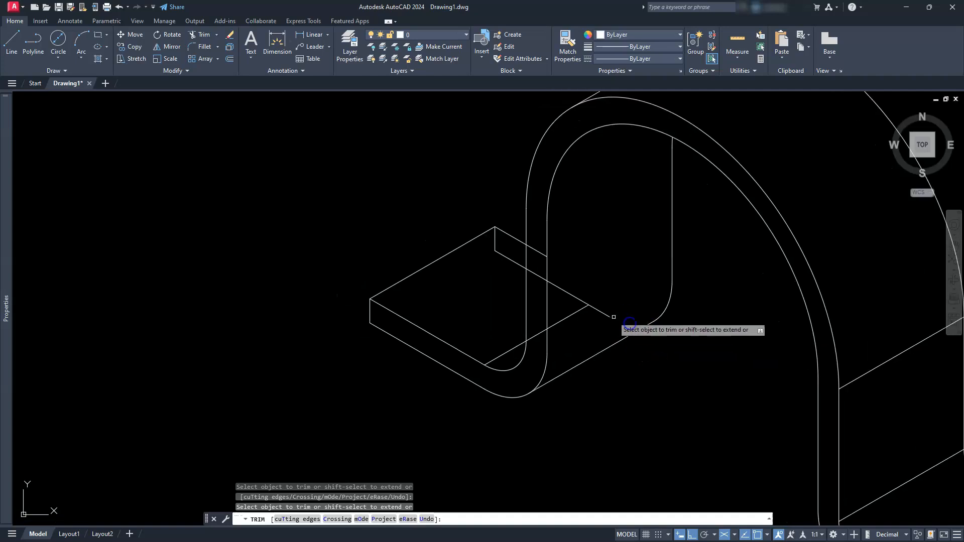
{"action": "left_click", "coordinate": [585, 308]}
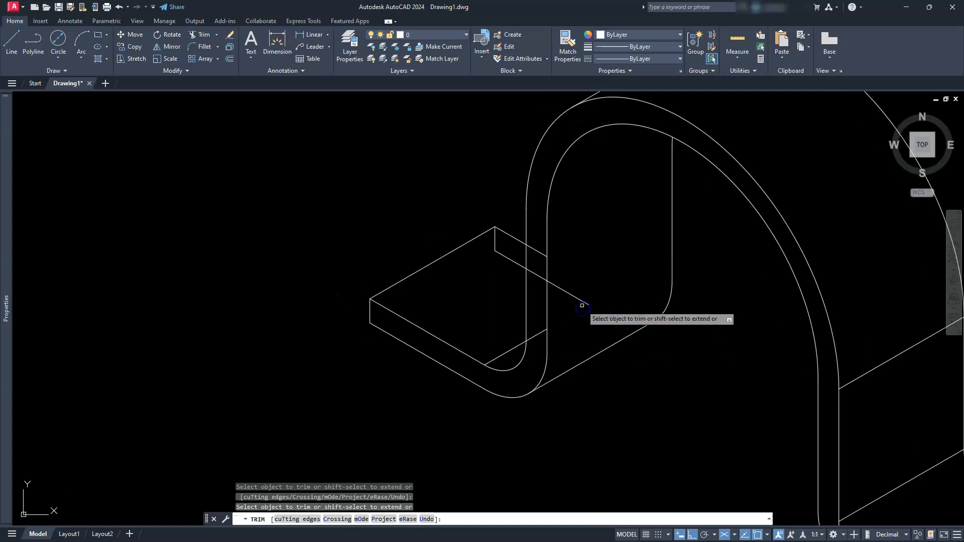
{"action": "left_click", "coordinate": [582, 304]}
{"action": "left_click", "coordinate": [577, 293]}
Step: Trim the edges crossing the front left leg's thickness and the left foot's hidden lower rear and short vertical edges
{"action": "scroll", "coordinate": [575, 290], "scroll_direction": "up", "scroll_amount": 2}
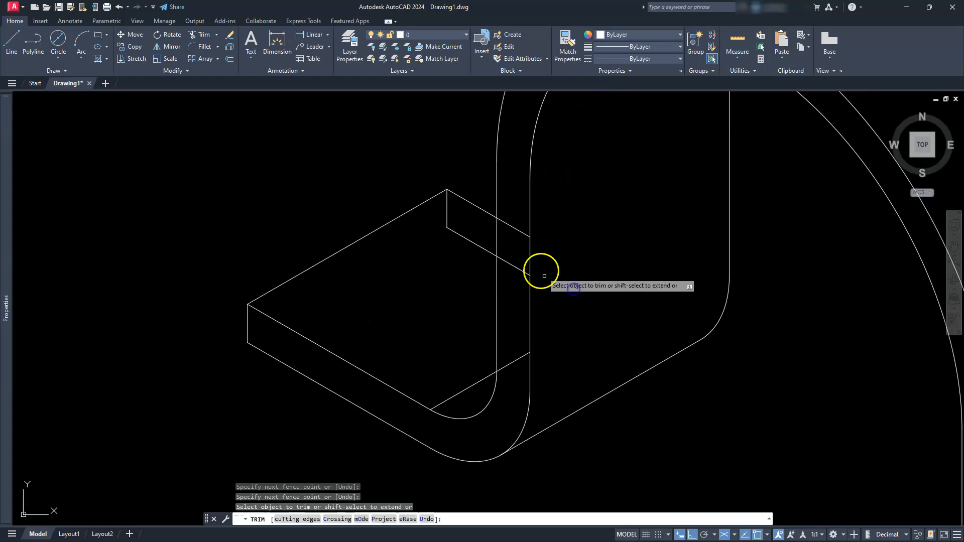
{"action": "left_click", "coordinate": [515, 268]}
{"action": "left_click", "coordinate": [518, 234]}
{"action": "left_click", "coordinate": [462, 237]}
{"action": "left_click", "coordinate": [447, 220]}
{"action": "scroll", "coordinate": [447, 221], "scroll_direction": "down", "scroll_amount": 2}
{"action": "scroll", "coordinate": [459, 332], "scroll_direction": "up", "scroll_amount": 2}
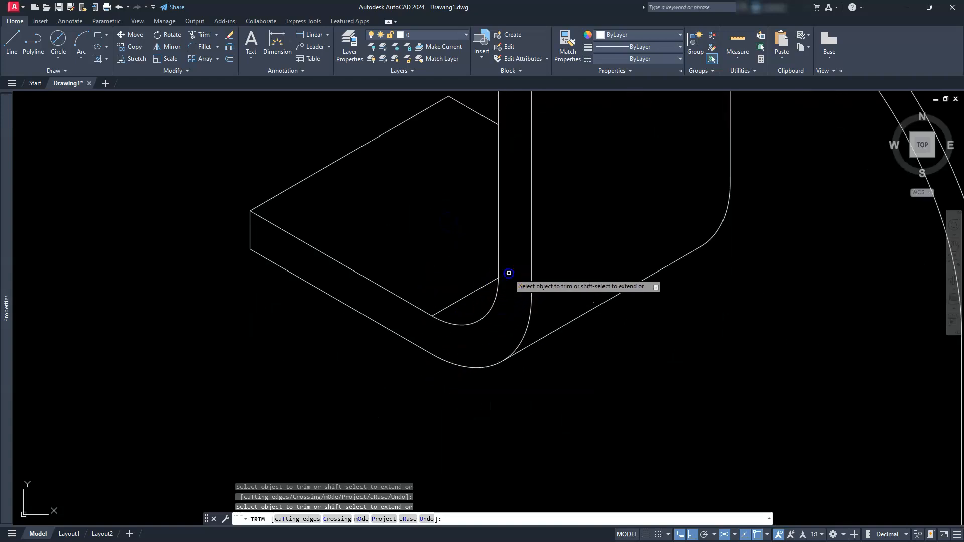
{"action": "scroll", "coordinate": [508, 272], "scroll_direction": "down", "scroll_amount": 3}
{"action": "scroll", "coordinate": [499, 408], "scroll_direction": "up", "scroll_amount": 1}
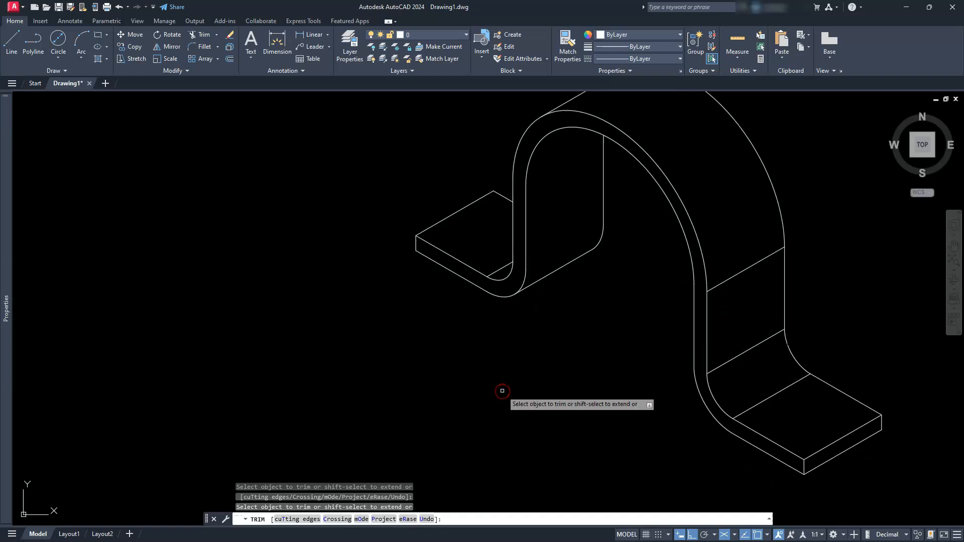
{"action": "key", "text": "Escape"}
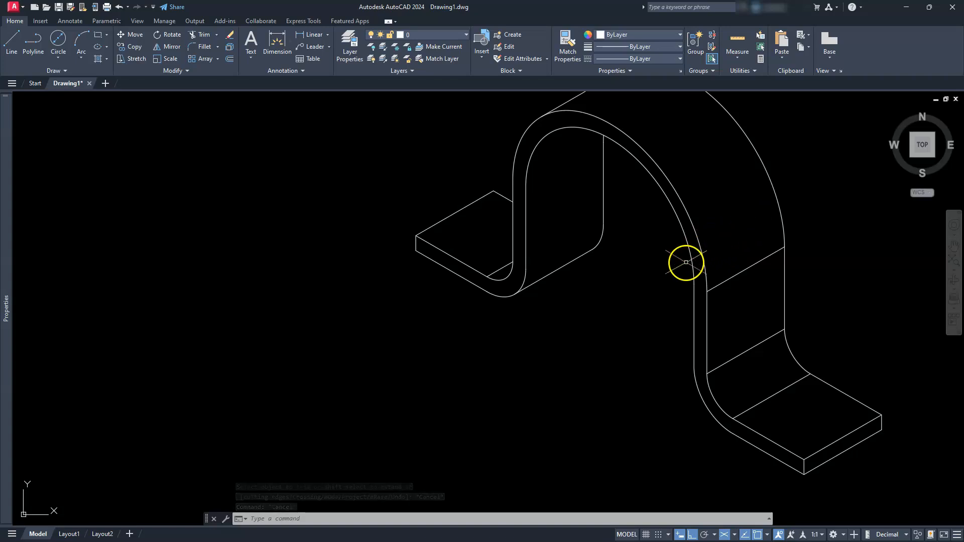
Step: Copy the connecting line at the top of the right leg to the top of the left leg's inner edge
{"action": "middle_click_drag", "start_coordinate": [676, 287], "coordinate": [689, 333]}
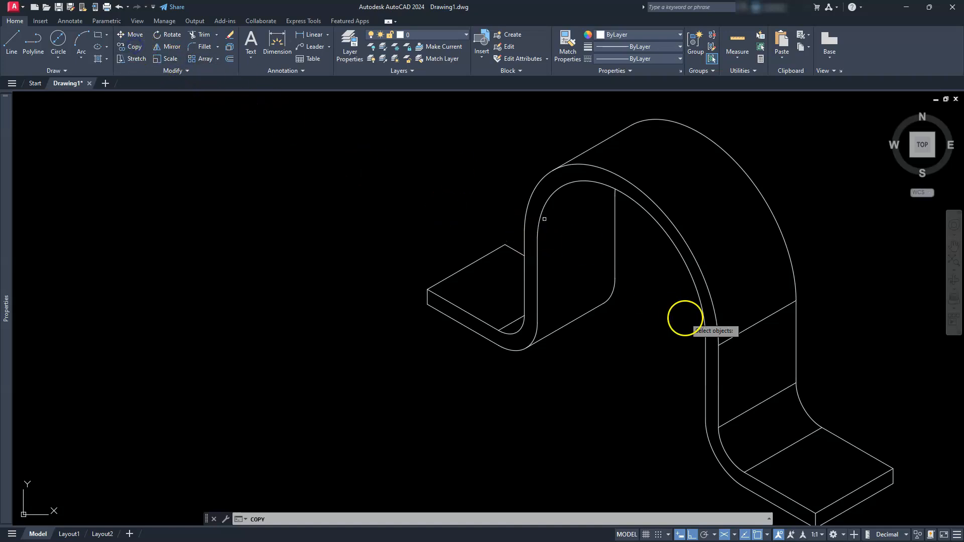
{"action": "left_click", "coordinate": [734, 337]}
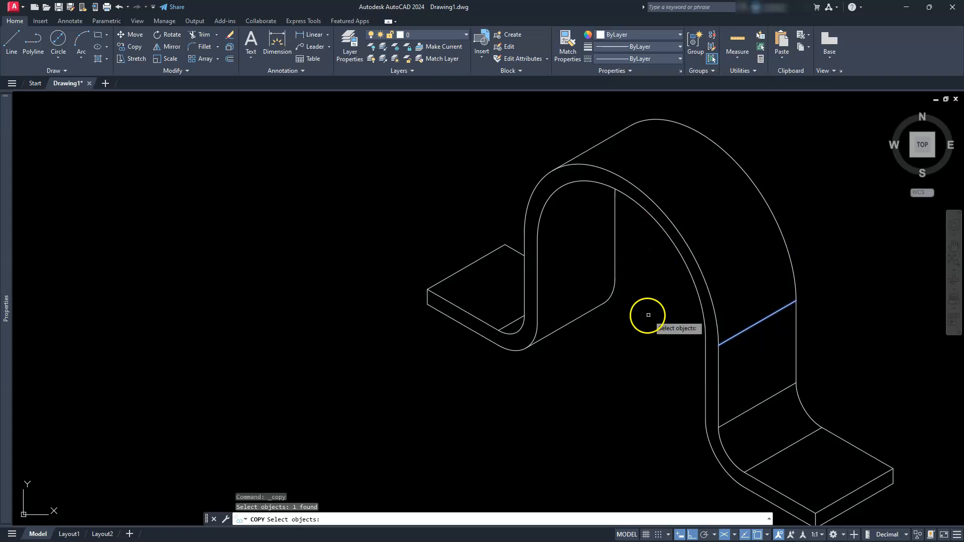
{"action": "key", "text": "Return"}
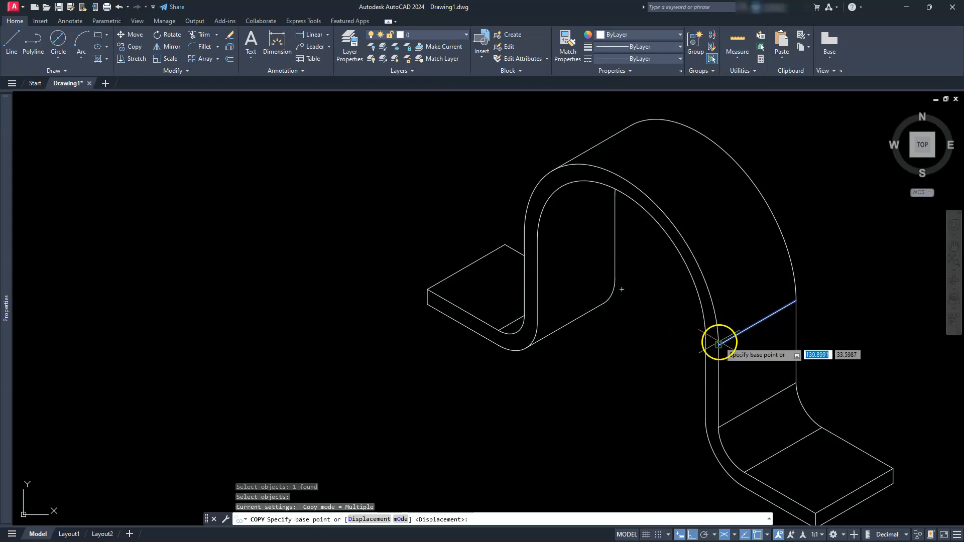
{"action": "left_click", "coordinate": [718, 345]}
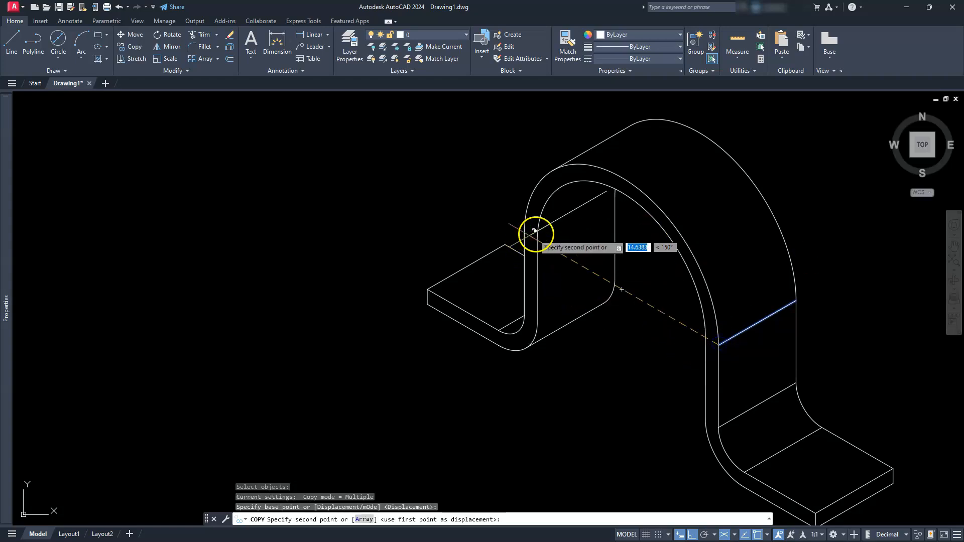
{"action": "left_click", "coordinate": [538, 238]}
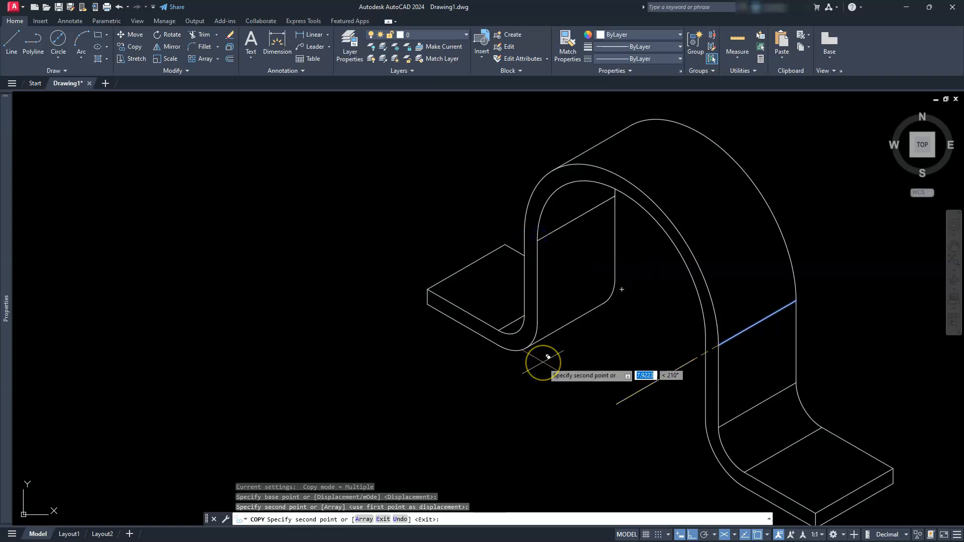
{"action": "key", "text": "Escape"}
{"action": "key", "text": "Escape"}
{"action": "key", "text": "Escape"}
Step: Copy the front inner and outer arch arcs back along the depth at distances of 1 and 5 units
{"action": "scroll", "coordinate": [544, 359], "scroll_direction": "up", "scroll_amount": 3}
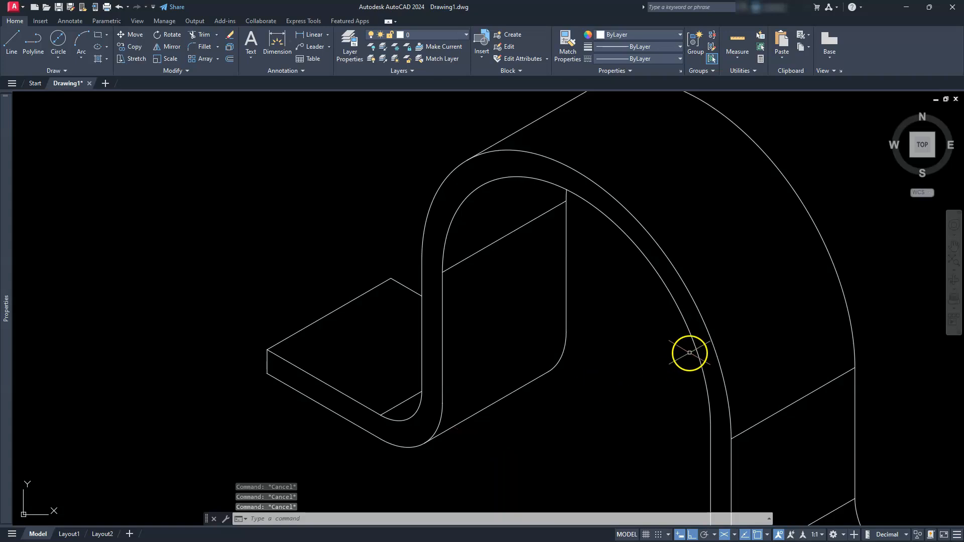
{"action": "left_click", "coordinate": [692, 282]}
{"action": "left_click", "coordinate": [672, 323]}
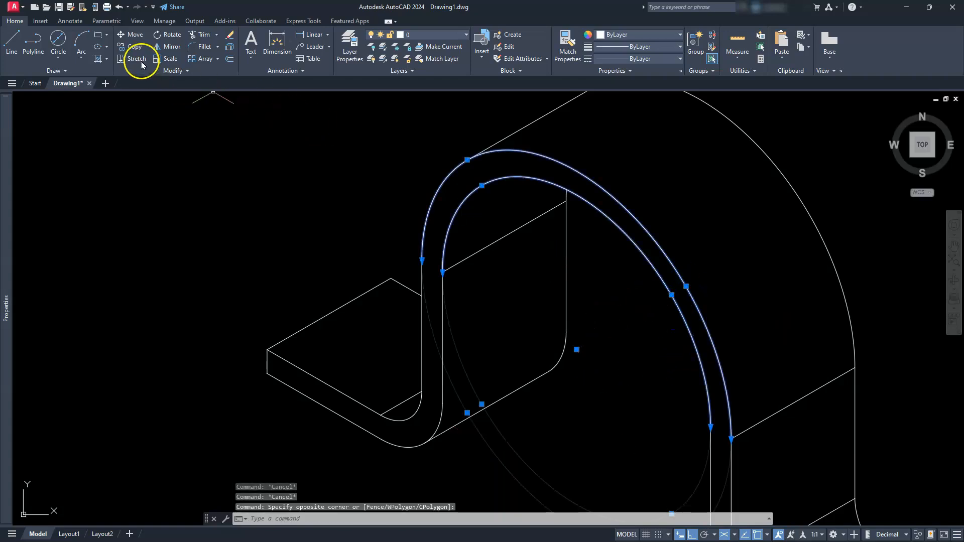
{"action": "left_click", "coordinate": [133, 48]}
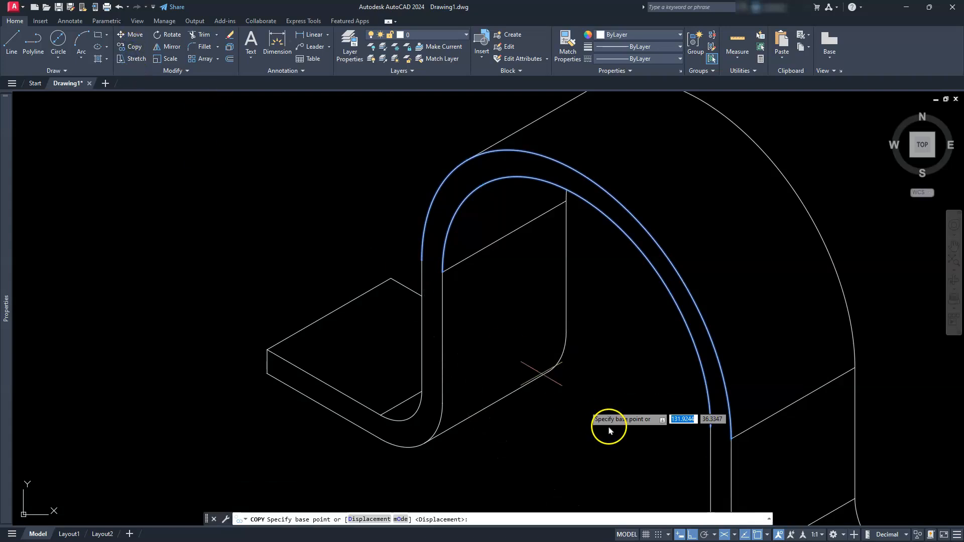
{"action": "left_click", "coordinate": [601, 410]}
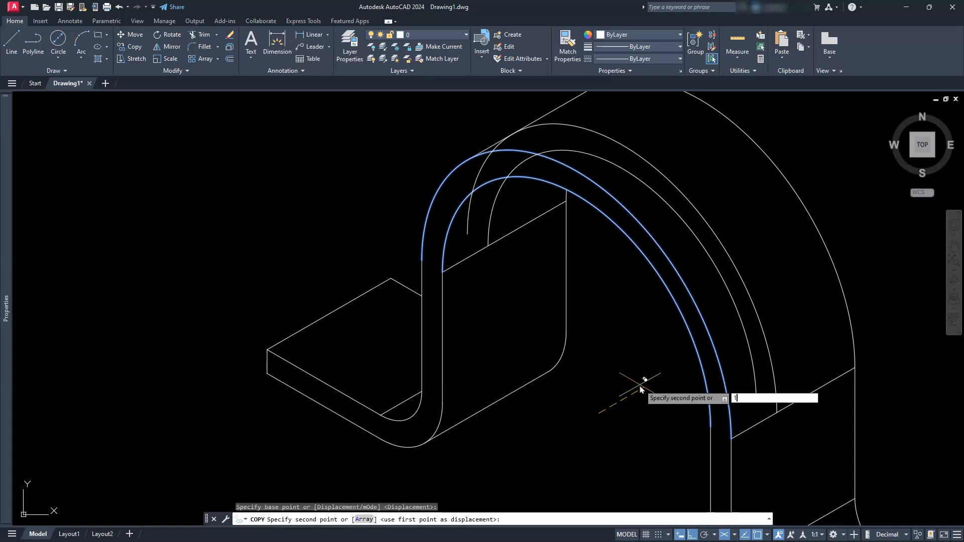
{"action": "key", "text": "Return"}
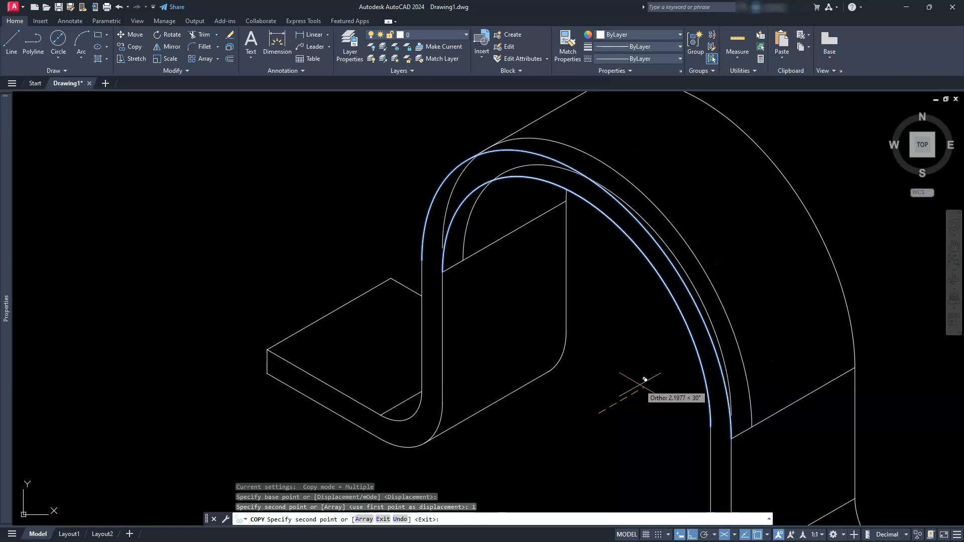
{"action": "type", "text": "5"}
{"action": "key", "text": "Return"}
{"action": "key", "text": "Escape"}
{"action": "key", "text": "Escape"}
{"action": "key", "text": "Escape"}
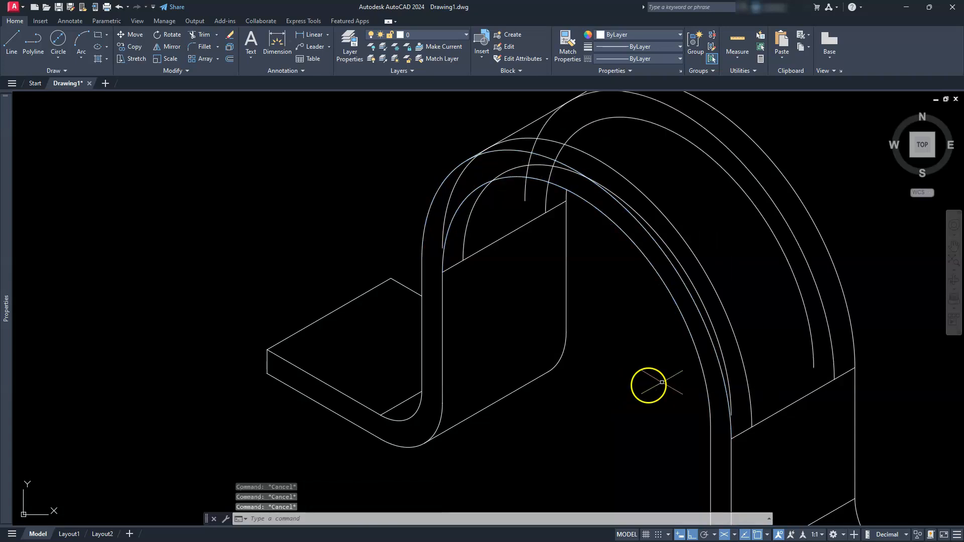
Step: Draw a line joining the ends of the rear copied outer and inner arch arcs at the right leg
{"action": "scroll", "coordinate": [834, 370], "scroll_direction": "up", "scroll_amount": 2}
{"action": "mouse_move", "coordinate": [834, 370]}
{"action": "middle_mouse_down"}
{"action": "mouse_move", "coordinate": [788, 387]}
{"action": "mouse_move", "coordinate": [782, 378]}
{"action": "middle_mouse_up"}
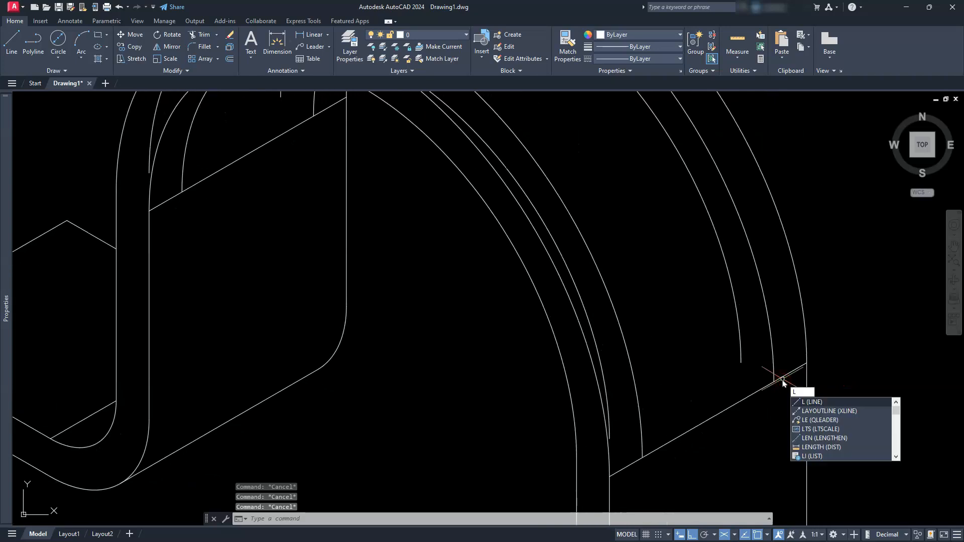
{"action": "key", "text": "Return"}
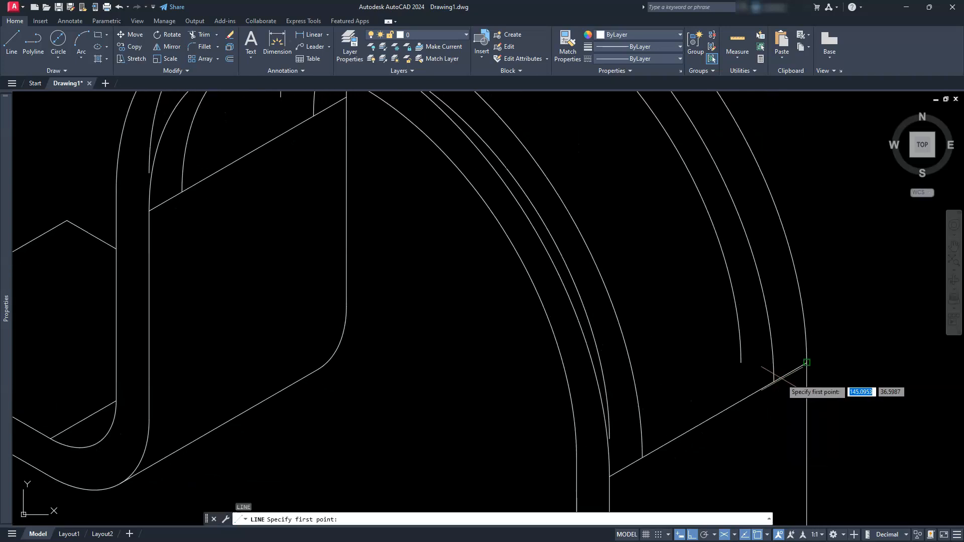
{"action": "left_click", "coordinate": [776, 380]}
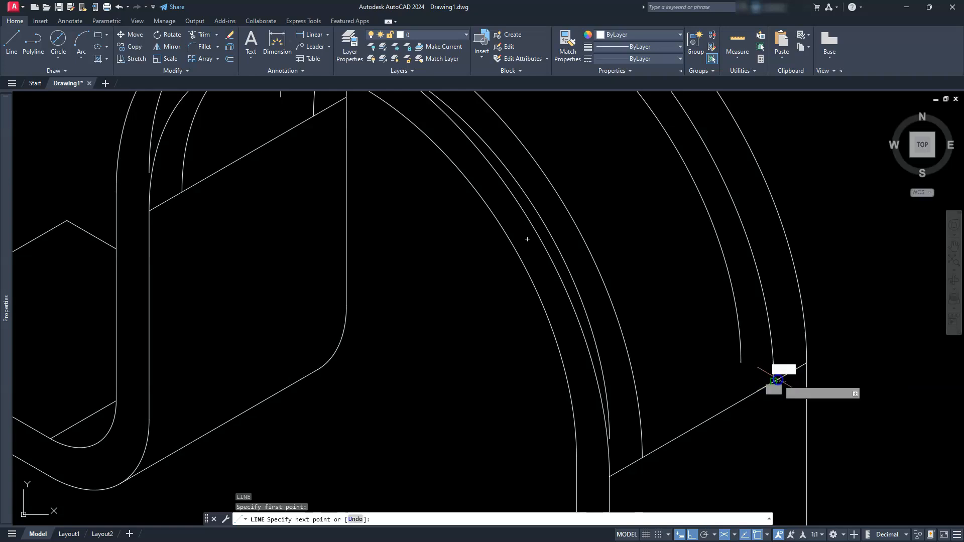
{"action": "left_click", "coordinate": [741, 361]}
{"action": "key", "text": "Escape"}
Step: Trim the connecting lines at the tops of both legs outside the arcs copied at 1 and 5 units
{"action": "scroll", "coordinate": [645, 459], "scroll_direction": "up", "scroll_amount": 4}
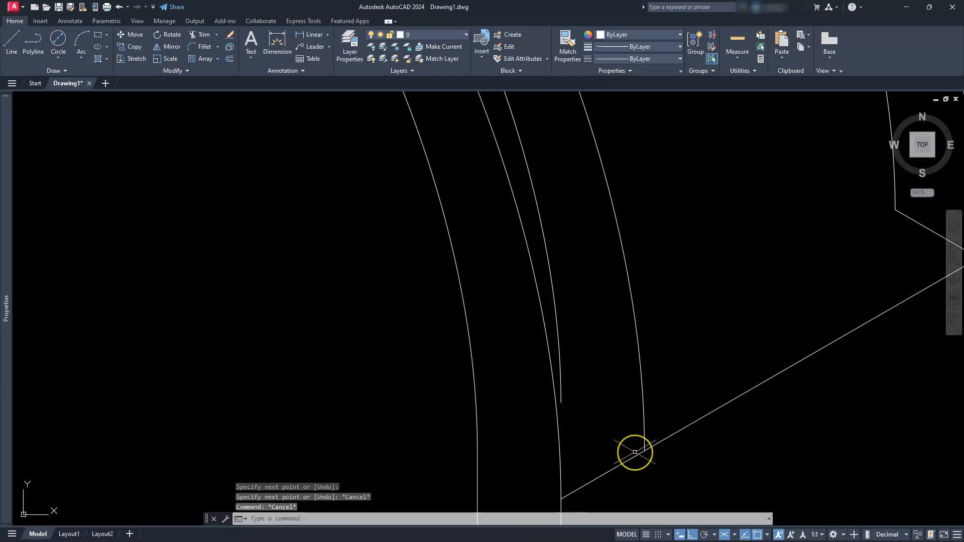
{"action": "scroll", "coordinate": [636, 451], "scroll_direction": "down", "scroll_amount": 5}
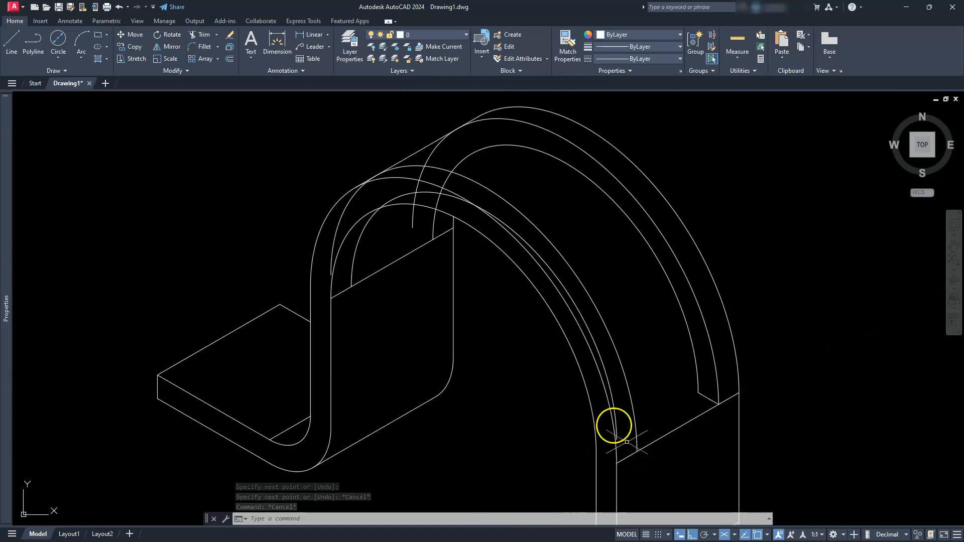
{"action": "scroll", "coordinate": [642, 452], "scroll_direction": "up", "scroll_amount": 2}
{"action": "key", "text": "Escape"}
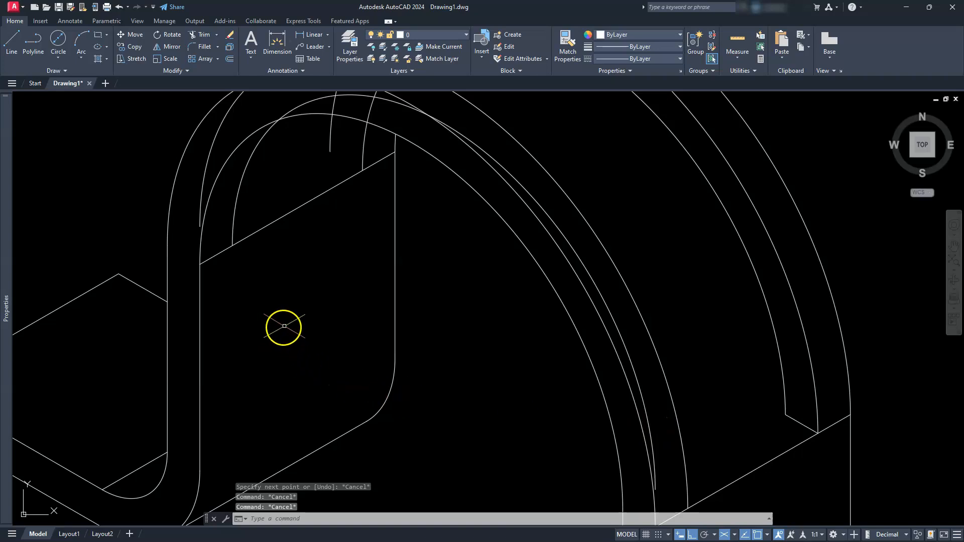
{"action": "middle_click_drag", "start_coordinate": [310, 339], "coordinate": [321, 391]}
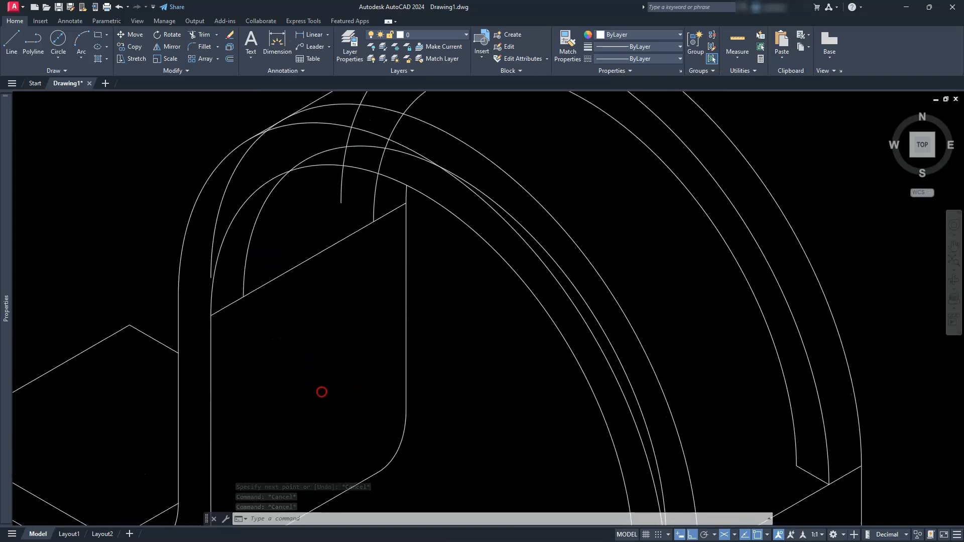
{"action": "scroll", "coordinate": [334, 392], "scroll_direction": "down", "scroll_amount": 2}
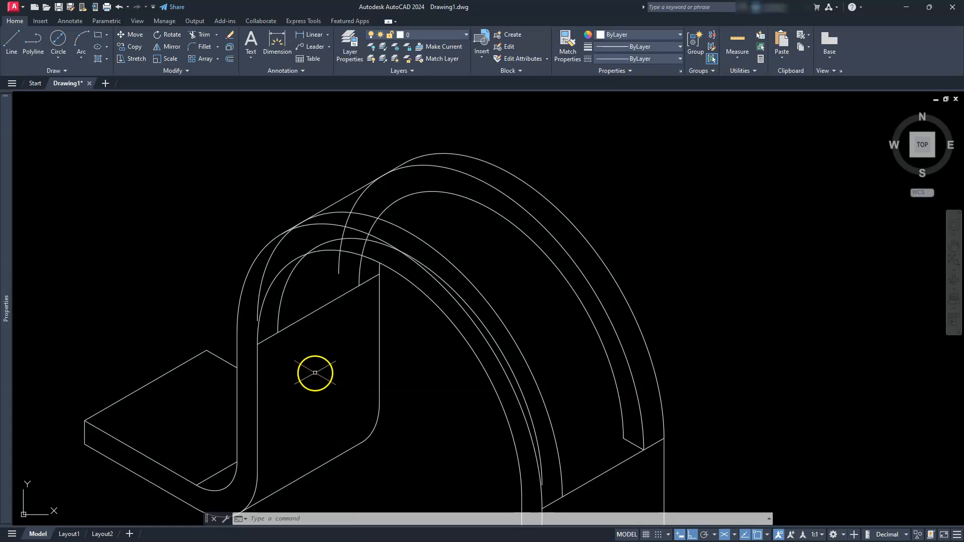
{"action": "left_click", "coordinate": [203, 36]}
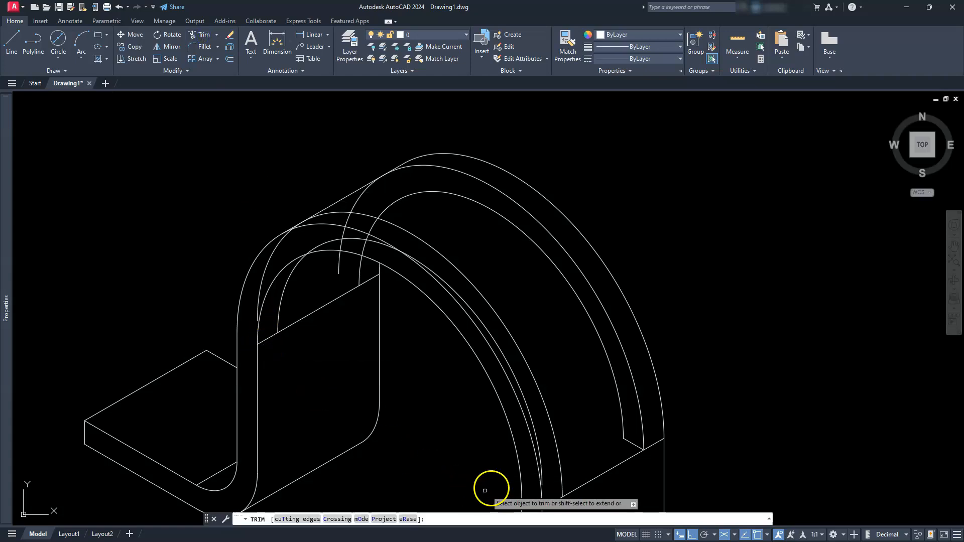
{"action": "scroll", "coordinate": [565, 426], "scroll_direction": "up", "scroll_amount": 5}
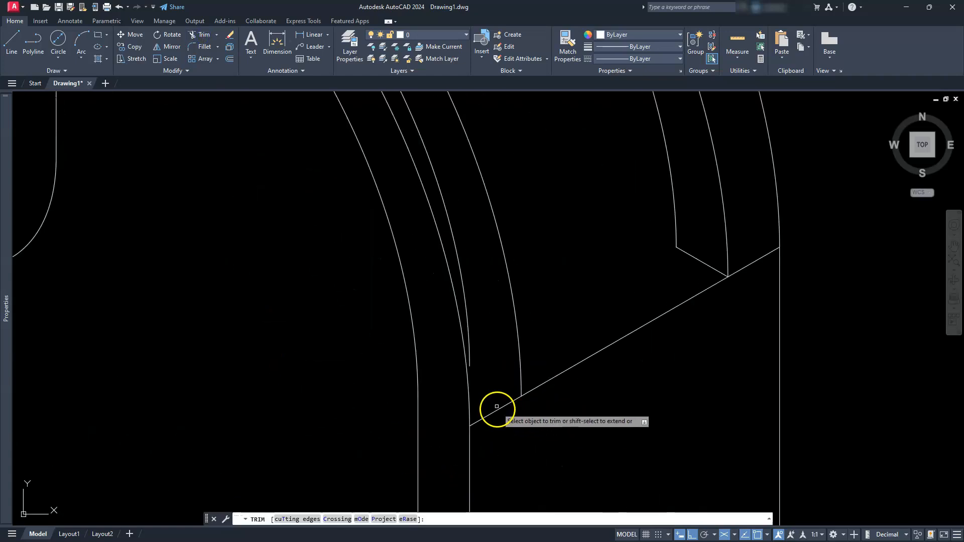
{"action": "left_click", "coordinate": [499, 408]}
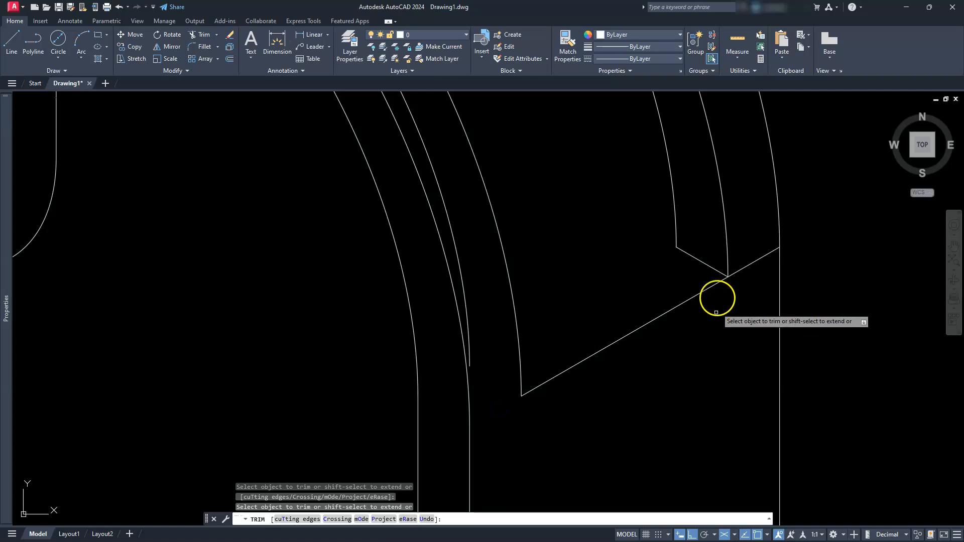
{"action": "scroll", "coordinate": [742, 311], "scroll_direction": "down", "scroll_amount": 4}
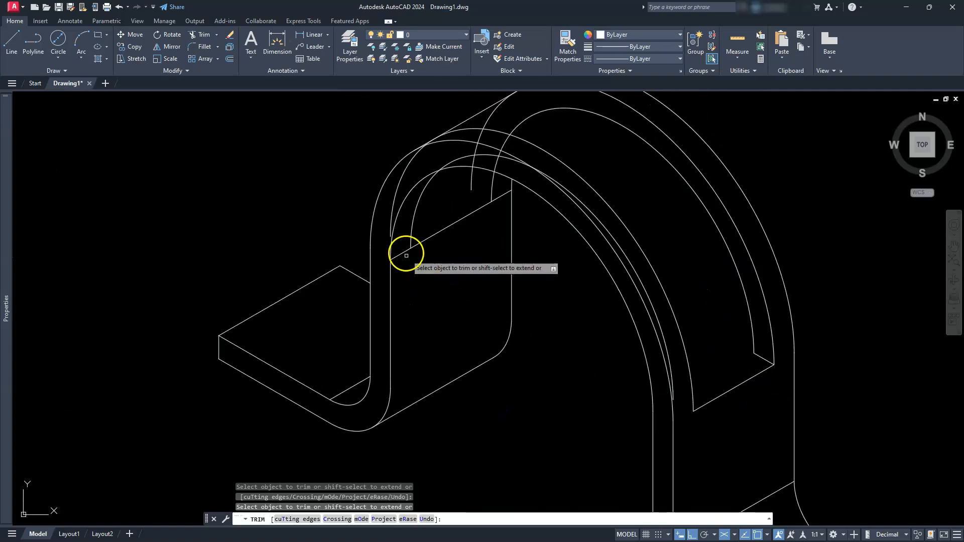
{"action": "scroll", "coordinate": [404, 249], "scroll_direction": "up", "scroll_amount": 2}
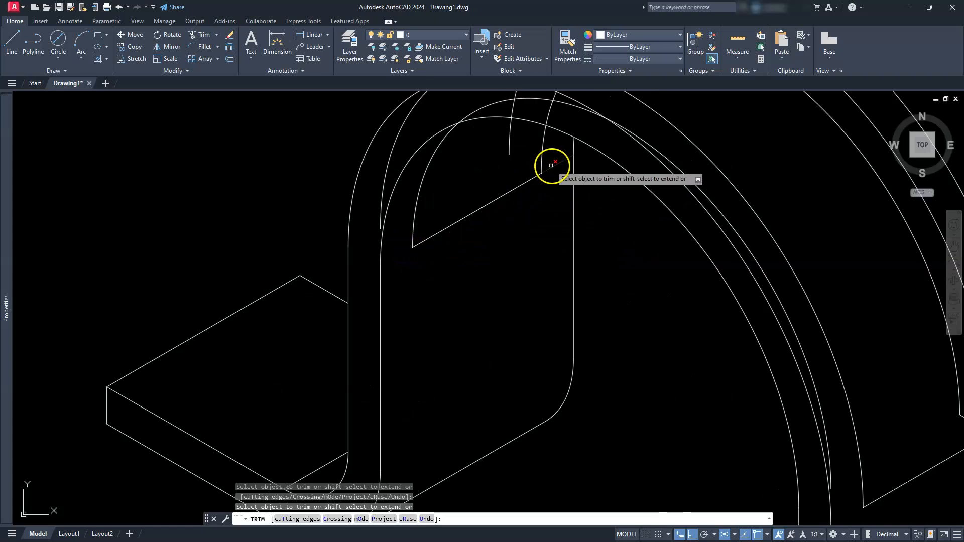
{"action": "scroll", "coordinate": [556, 240], "scroll_direction": "down", "scroll_amount": 2}
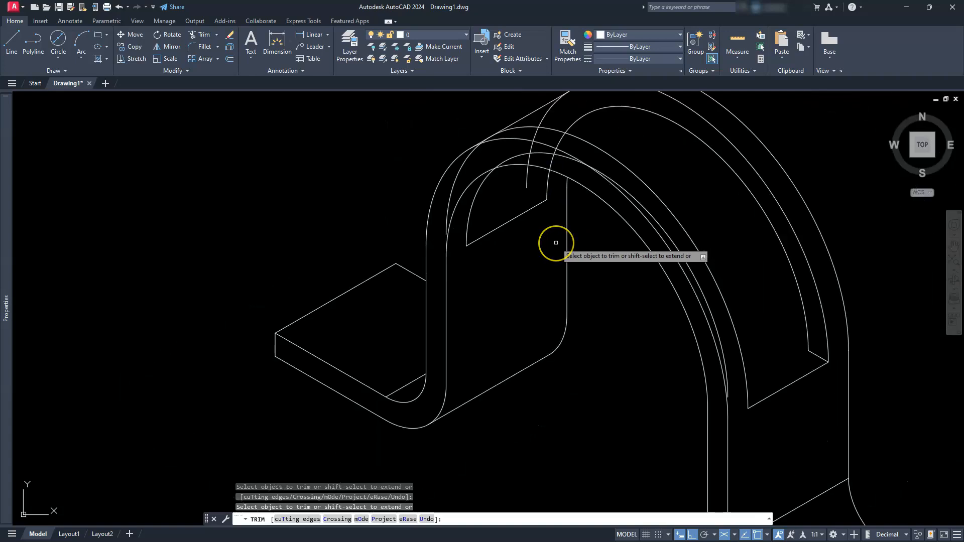
{"action": "key", "text": "Escape"}
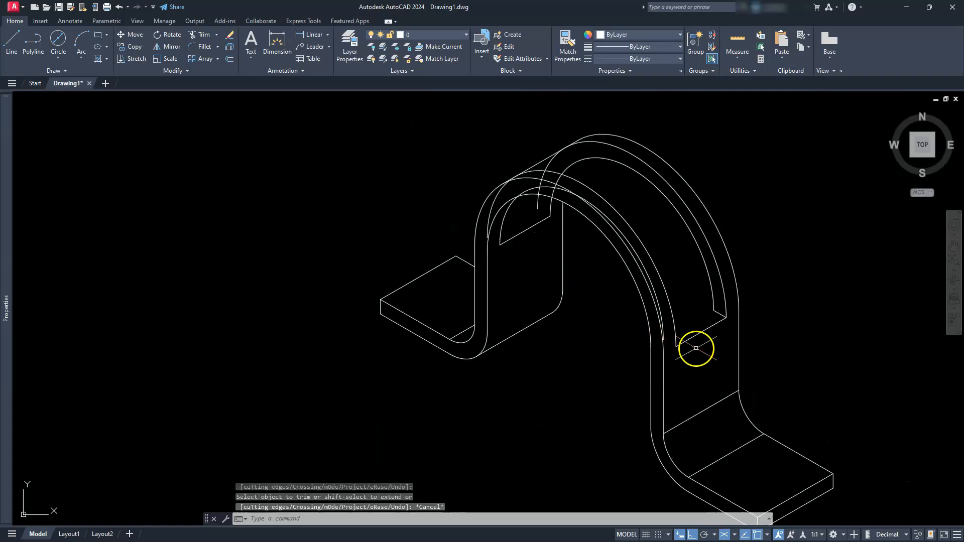
{"action": "scroll", "coordinate": [695, 348], "scroll_direction": "up", "scroll_amount": 2}
{"action": "middle_click_drag", "start_coordinate": [559, 326], "coordinate": [709, 468]}
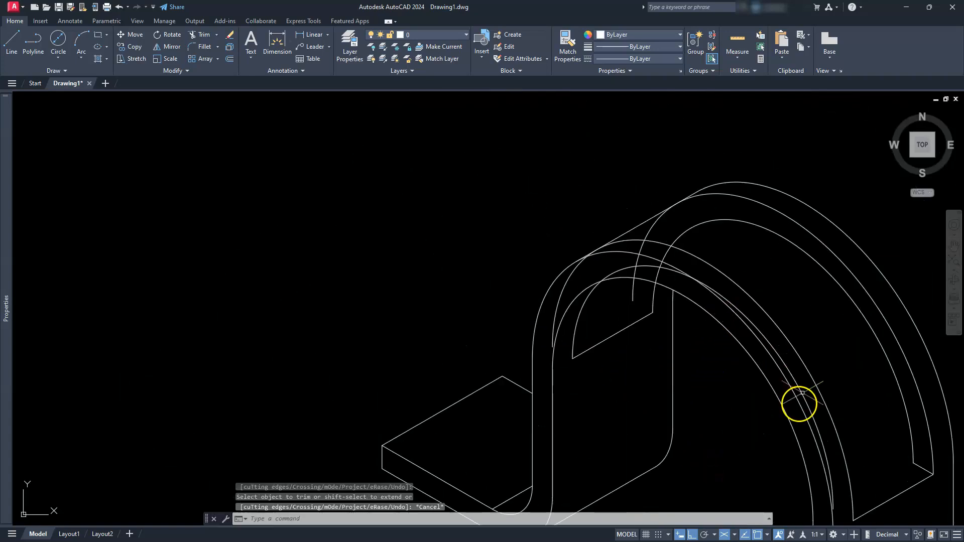
{"action": "scroll", "coordinate": [798, 391], "scroll_direction": "up", "scroll_amount": 4}
{"action": "left_click", "coordinate": [794, 367]}
{"action": "scroll", "coordinate": [701, 391], "scroll_direction": "down", "scroll_amount": 4}
{"action": "scroll", "coordinate": [505, 309], "scroll_direction": "up", "scroll_amount": 3}
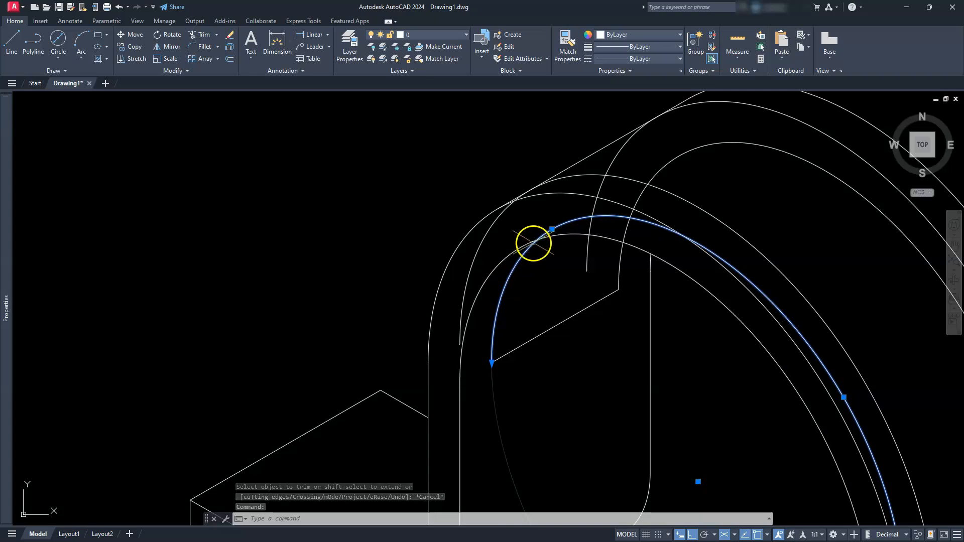
{"action": "key", "text": "Escape"}
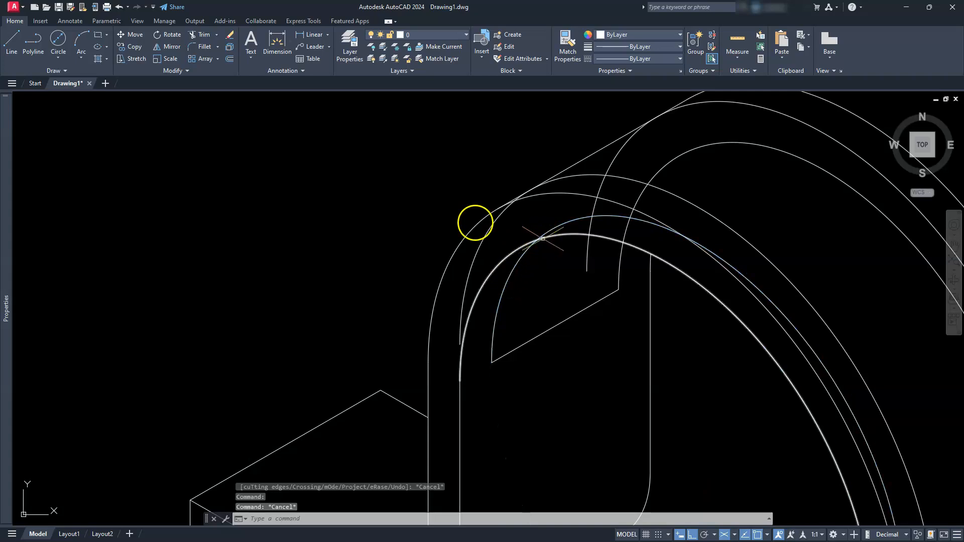
{"action": "key", "text": "Escape"}
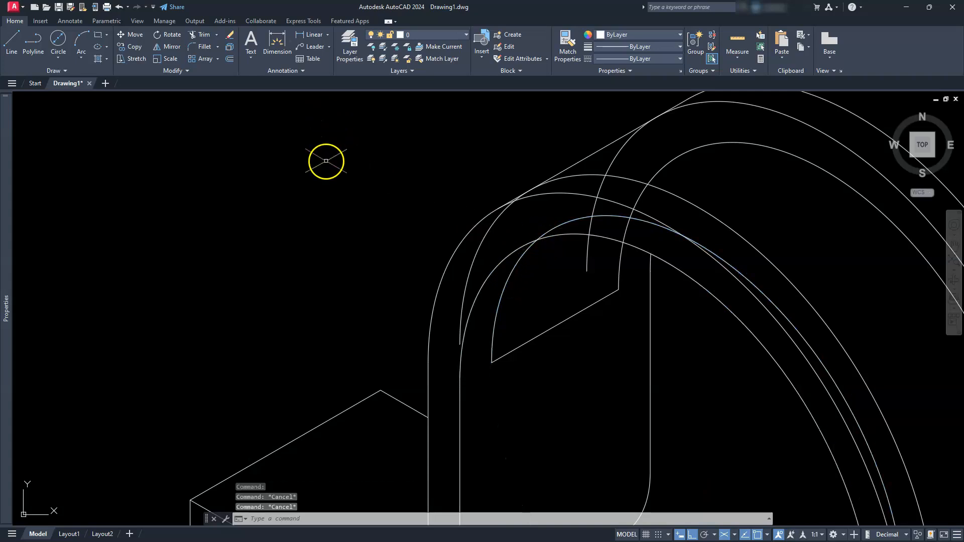
Step: Trim the inner arc copied at 1 unit where it runs hidden behind the arch's front face and down to the right leg
{"action": "left_click", "coordinate": [203, 34]}
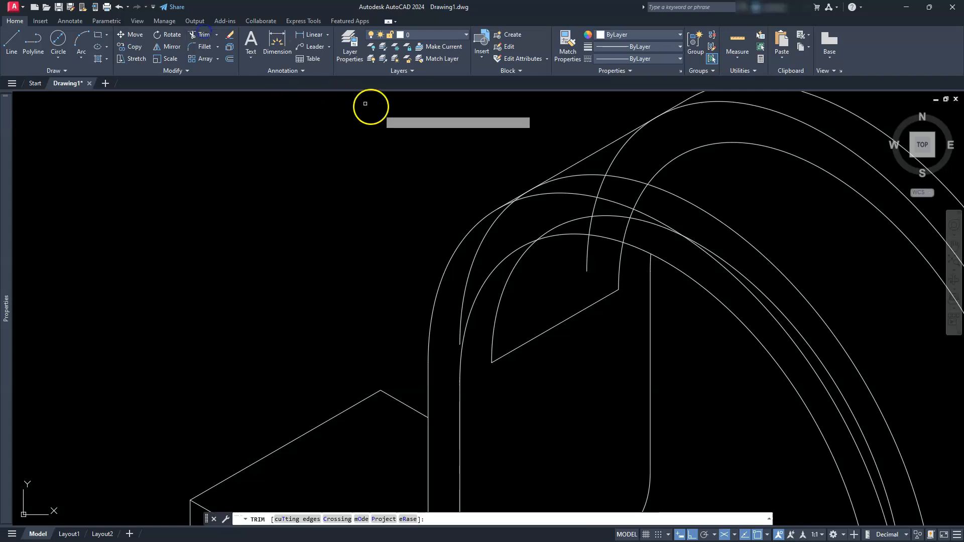
{"action": "left_click", "coordinate": [553, 229]}
{"action": "left_click", "coordinate": [612, 216]}
{"action": "middle_click_drag", "start_coordinate": [646, 221], "coordinate": [577, 125]}
{"action": "left_click", "coordinate": [685, 191]}
{"action": "middle_click_drag", "start_coordinate": [558, 231], "coordinate": [557, 221]}
{"action": "scroll", "coordinate": [452, 258], "scroll_direction": "down", "scroll_amount": 3}
{"action": "middle_click_drag", "start_coordinate": [419, 269], "coordinate": [445, 258]}
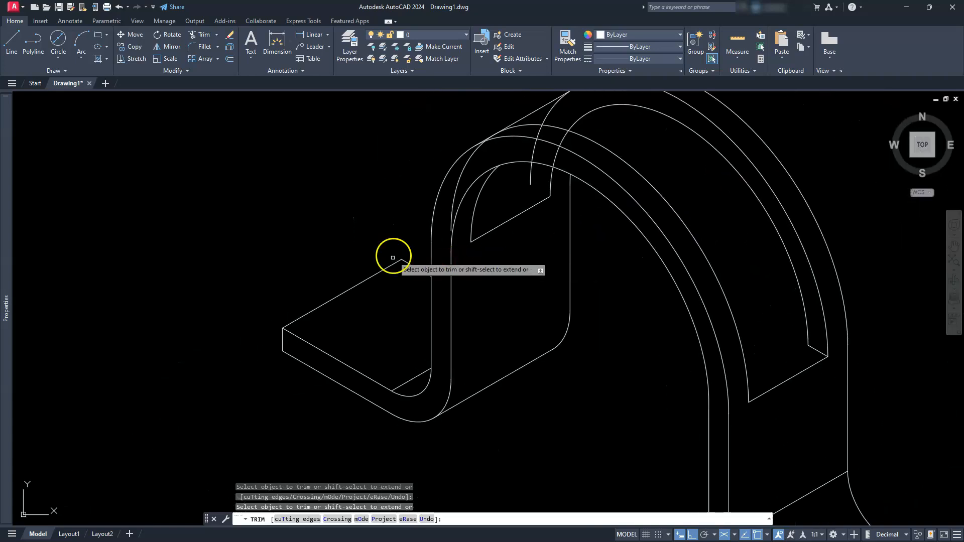
Step: Trim the hidden left end of the outer arc copied at 1 unit and the top tangent line across the slot opening
{"action": "scroll", "coordinate": [475, 120], "scroll_direction": "up", "scroll_amount": 2}
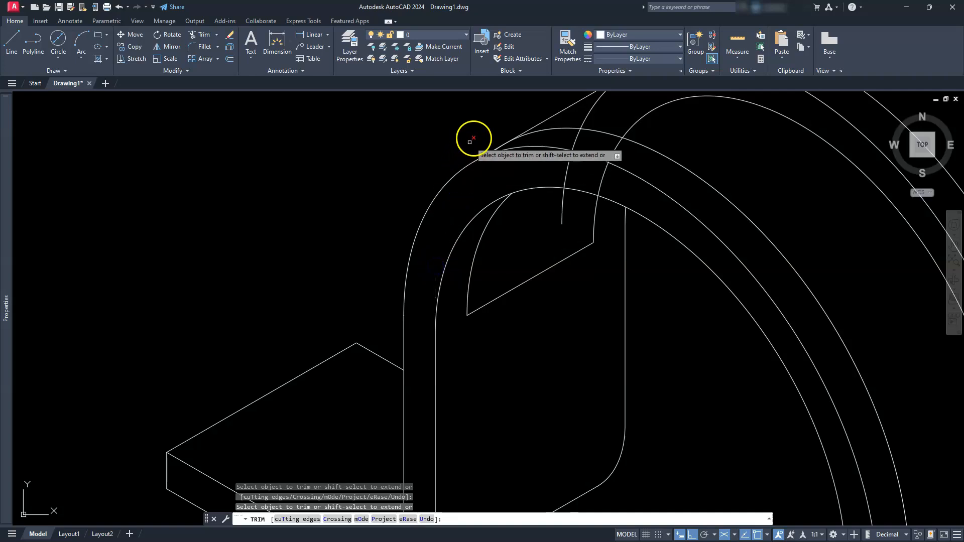
{"action": "scroll", "coordinate": [476, 131], "scroll_direction": "up", "scroll_amount": 4}
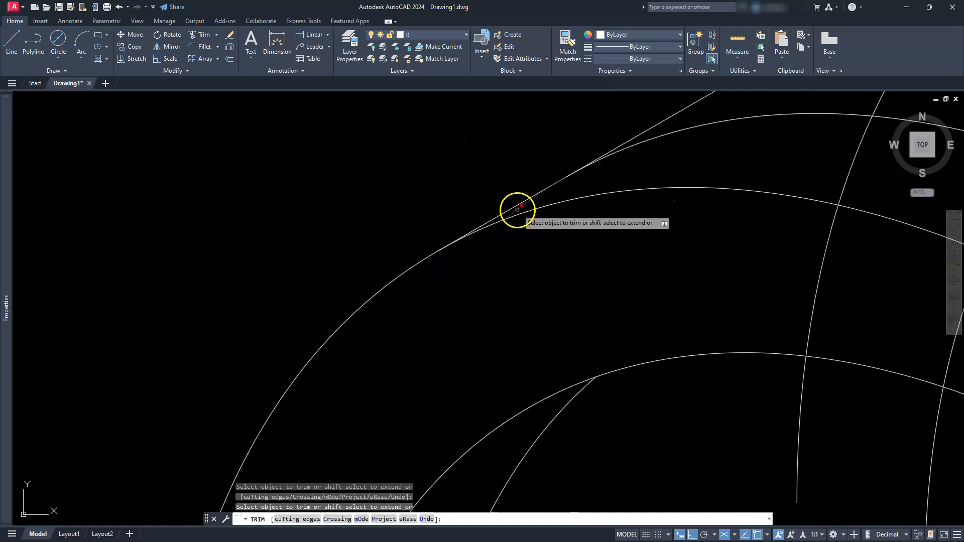
{"action": "scroll", "coordinate": [517, 209], "scroll_direction": "down", "scroll_amount": 4}
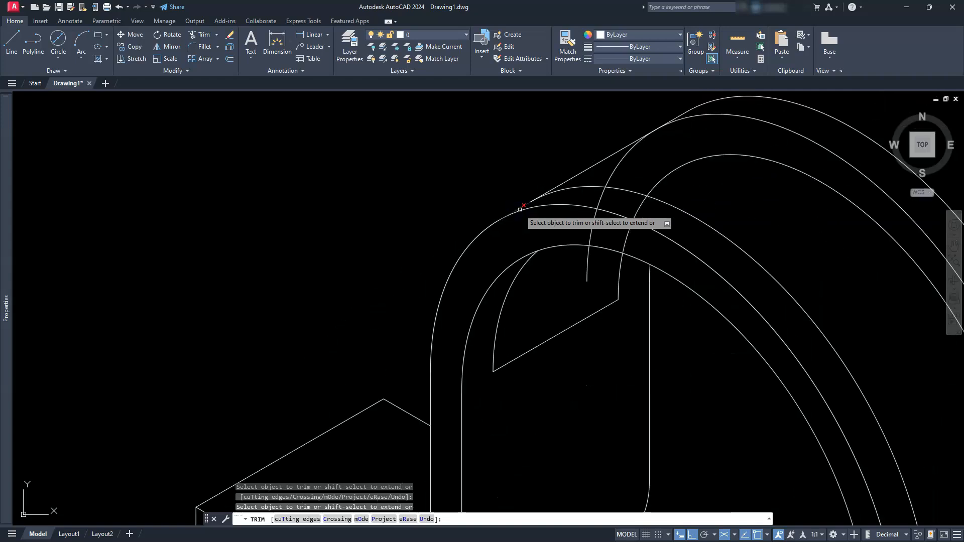
{"action": "left_click", "coordinate": [588, 167]}
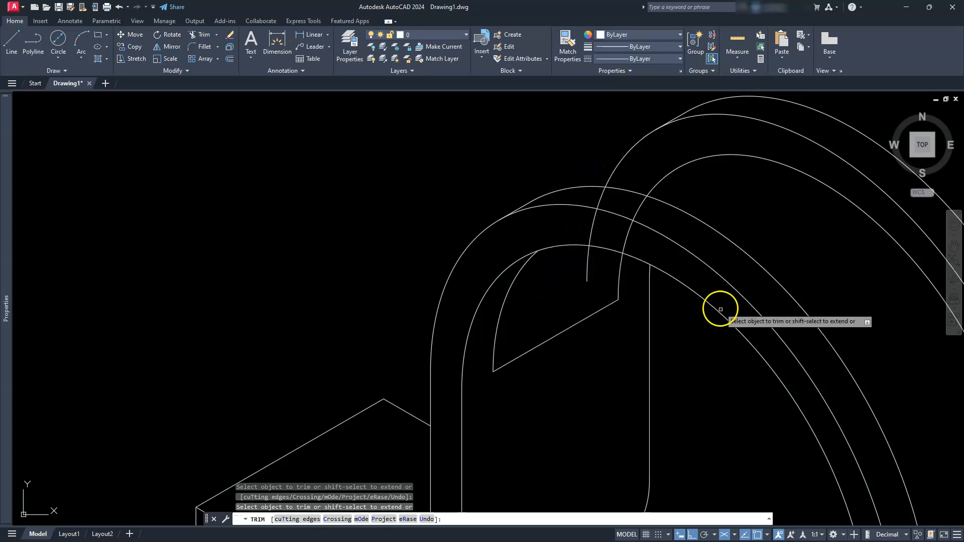
Step: Trim the outer and inner arcs copied at 5 units where they pass behind the front band of the arch
{"action": "left_click", "coordinate": [591, 229]}
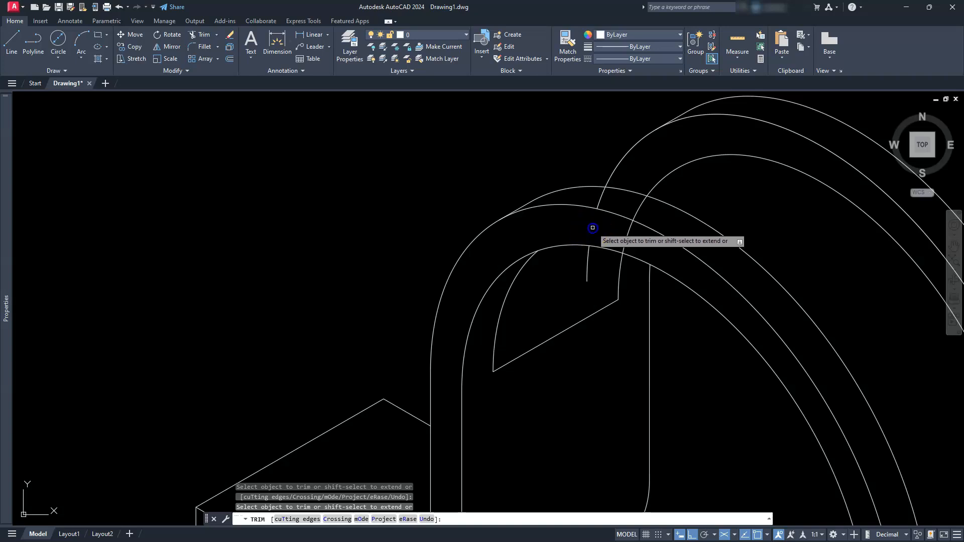
{"action": "left_click", "coordinate": [598, 196]}
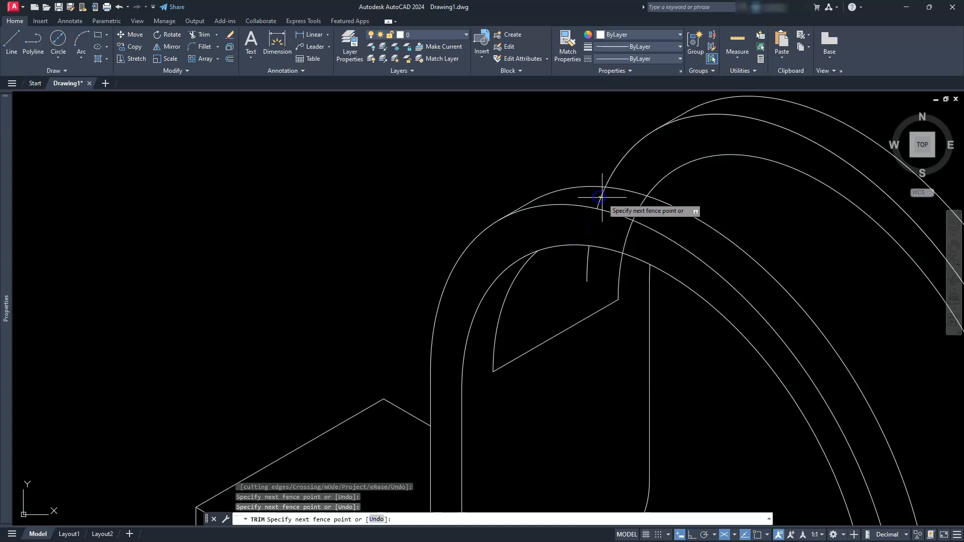
{"action": "left_click", "coordinate": [638, 206]}
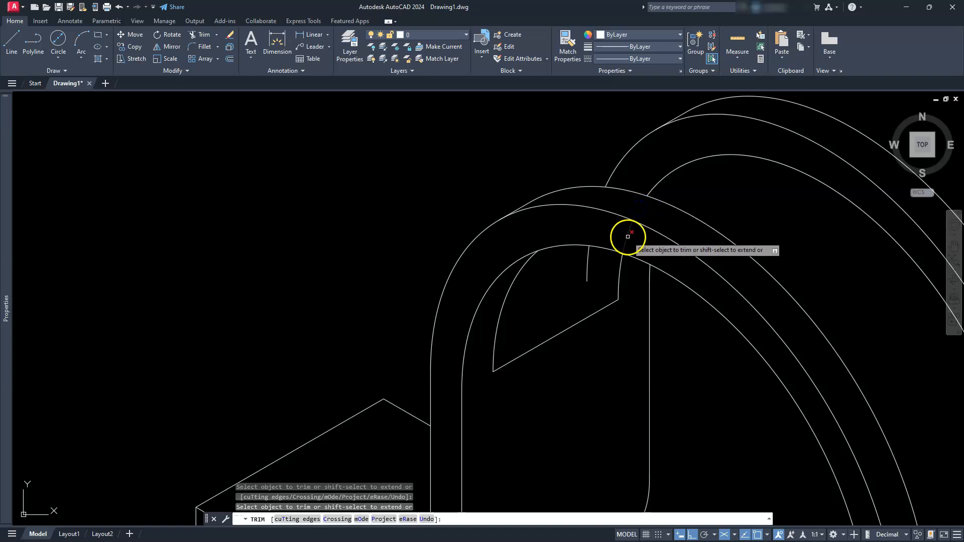
{"action": "left_click", "coordinate": [628, 236]}
{"action": "scroll", "coordinate": [628, 241], "scroll_direction": "down", "scroll_amount": 4}
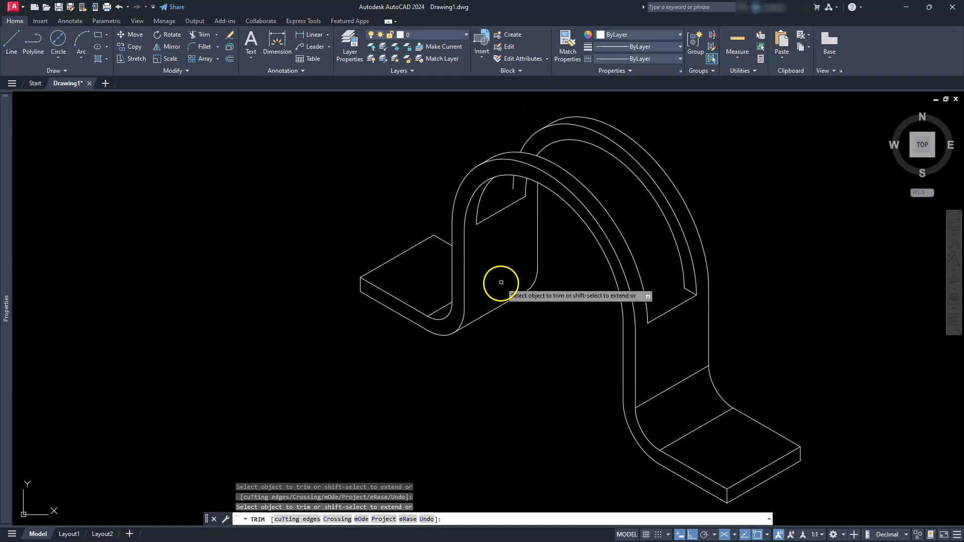
{"action": "key", "text": "Escape"}
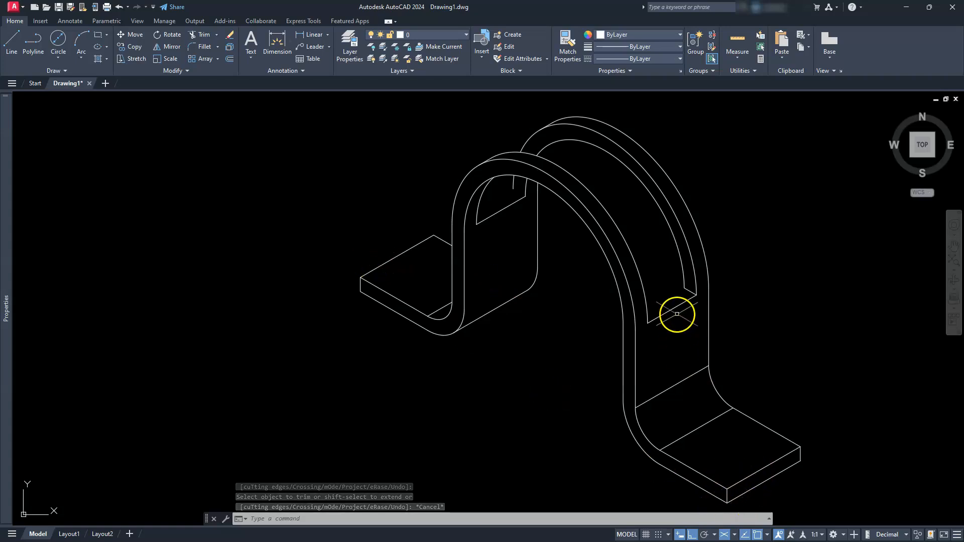
Step: Copy the slot's end line on the right leg to the rear inner arc's end there and to the rear outer arc's end on the left leg
{"action": "middle_click_drag", "start_coordinate": [553, 334], "coordinate": [555, 374]}
{"action": "scroll", "coordinate": [557, 377], "scroll_direction": "up", "scroll_amount": 2}
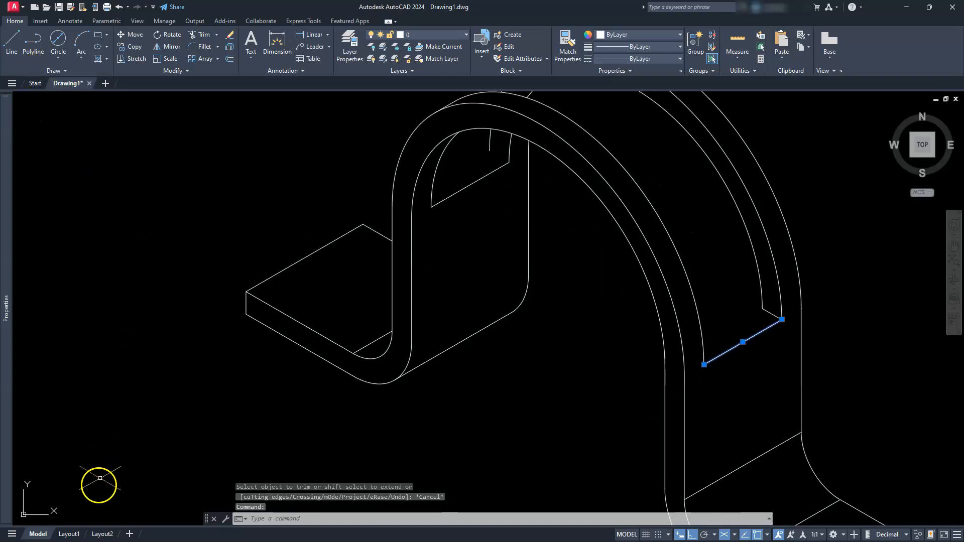
{"action": "left_click", "coordinate": [134, 45]}
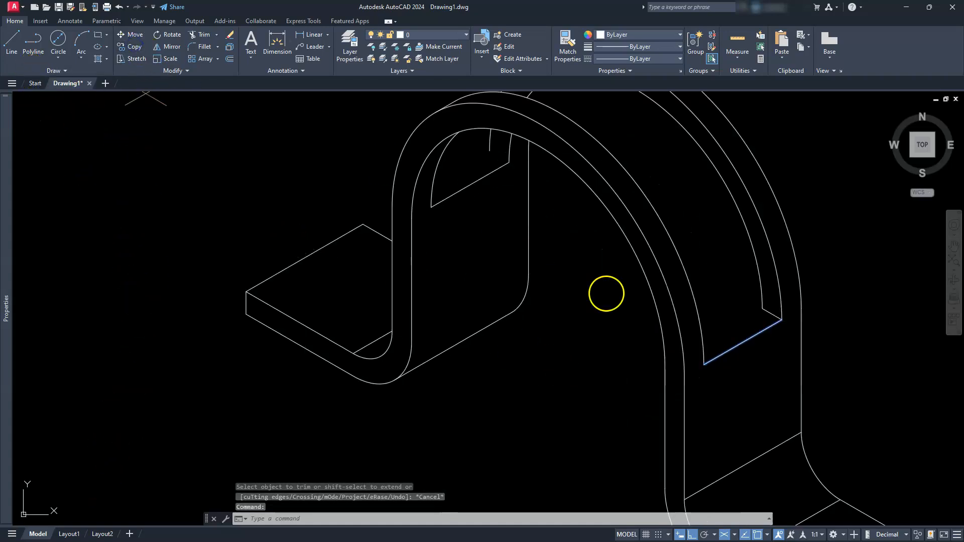
{"action": "left_click", "coordinate": [788, 318]}
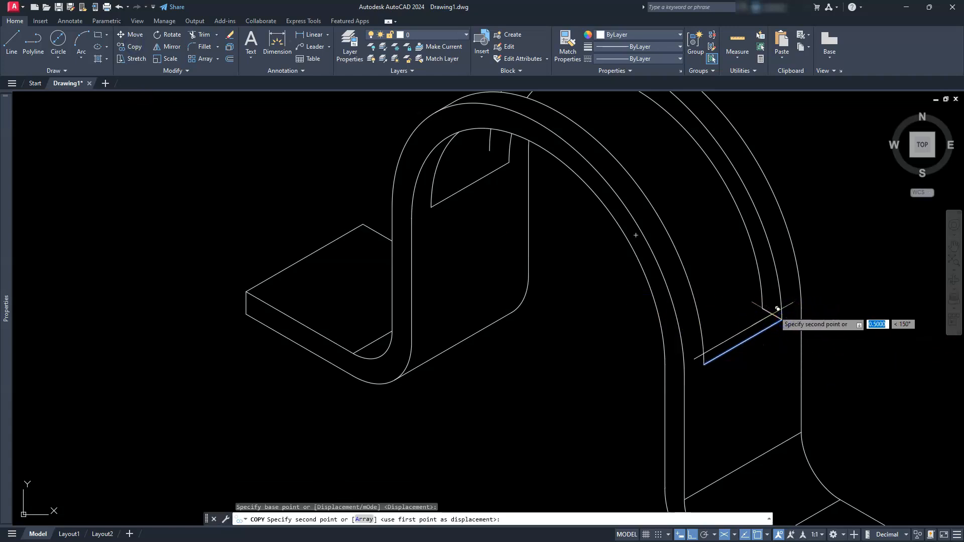
{"action": "left_click", "coordinate": [763, 305]}
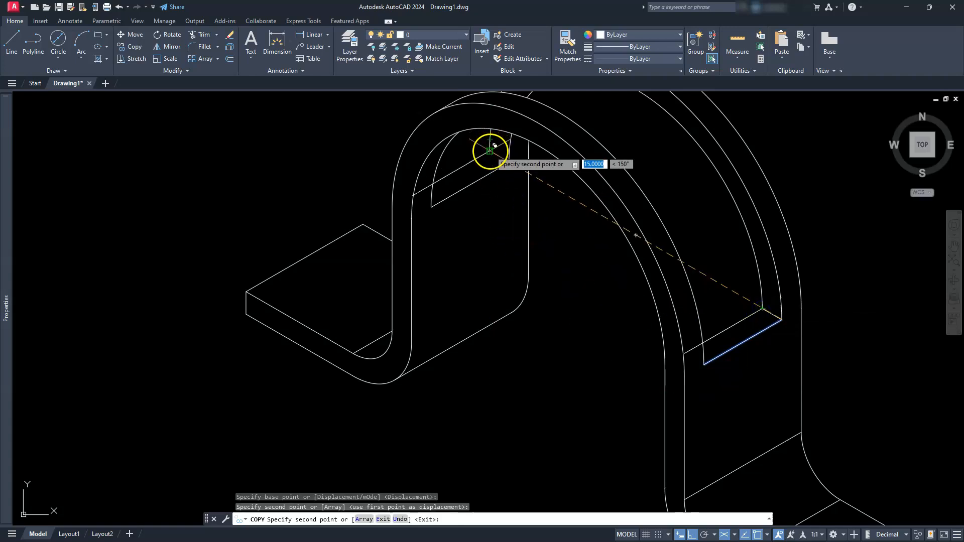
{"action": "key", "text": "Escape"}
{"action": "key", "text": "Escape"}
{"action": "key", "text": "Escape"}
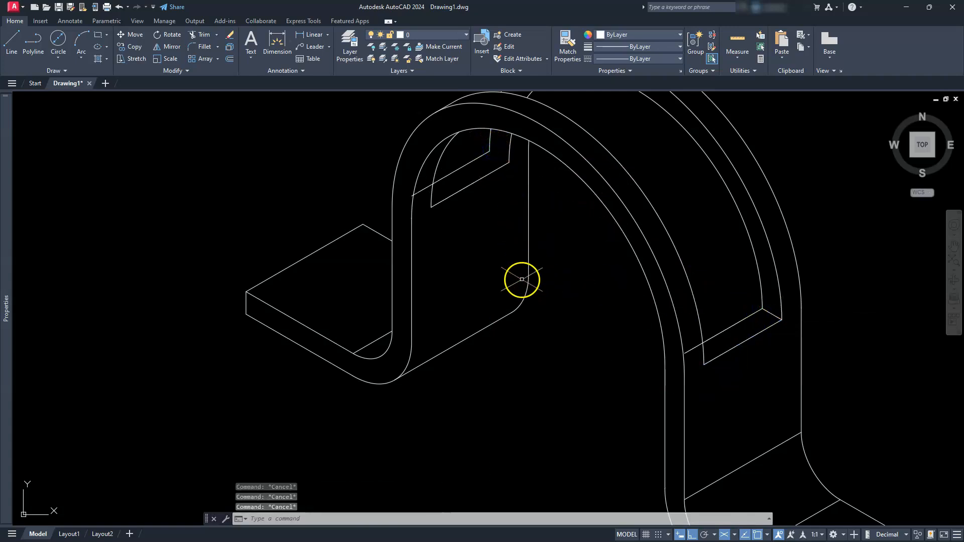
Step: Draw a short line joining the ends of the slot's inner and outer arcs at the back corner on the left leg
{"action": "left_click", "coordinate": [15, 34]}
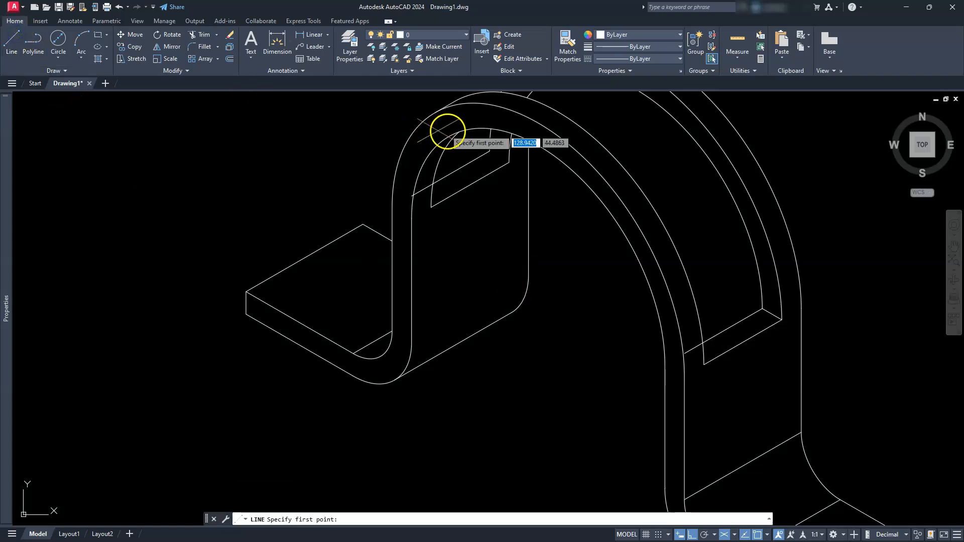
{"action": "left_click", "coordinate": [489, 151]}
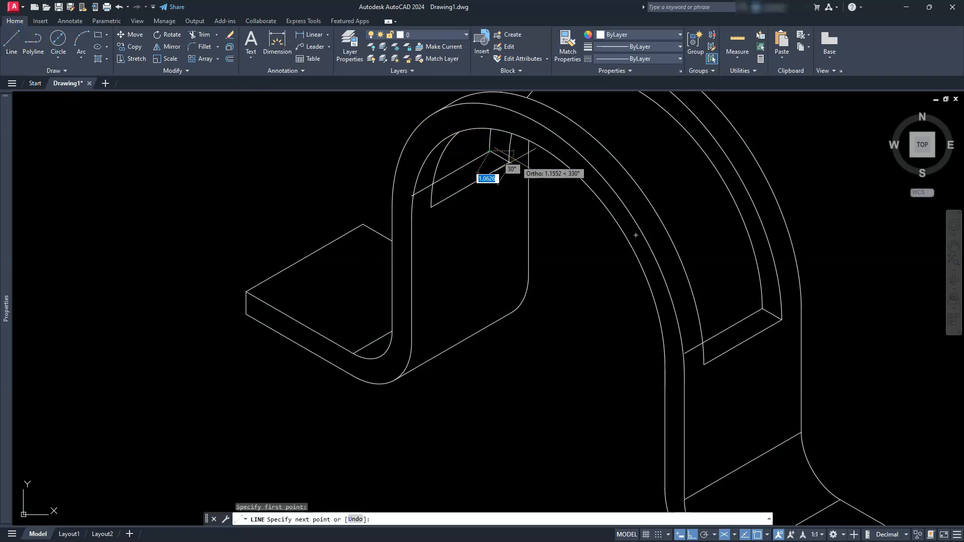
{"action": "left_click", "coordinate": [510, 161]}
{"action": "key", "text": "Escape"}
{"action": "key", "text": "Escape"}
{"action": "key", "text": "Escape"}
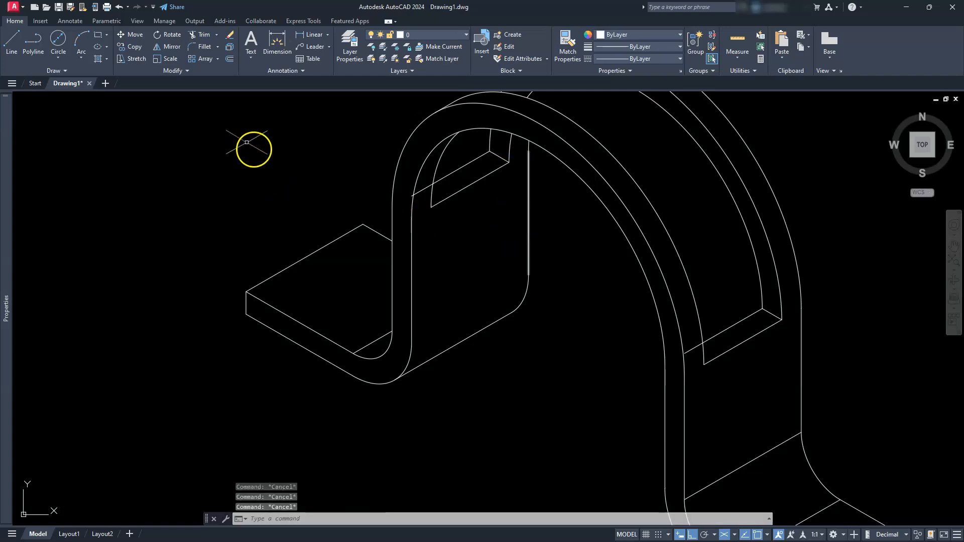
Step: Trim the hidden ends of the slot's end lines where they pass behind the arch's front band on the left and right legs
{"action": "left_click", "coordinate": [203, 35]}
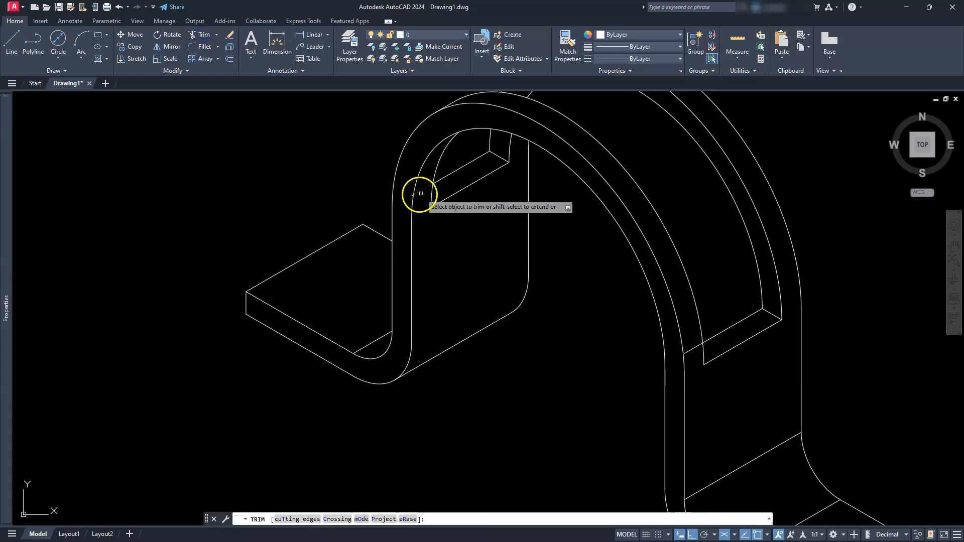
{"action": "scroll", "coordinate": [409, 189], "scroll_direction": "up", "scroll_amount": 10}
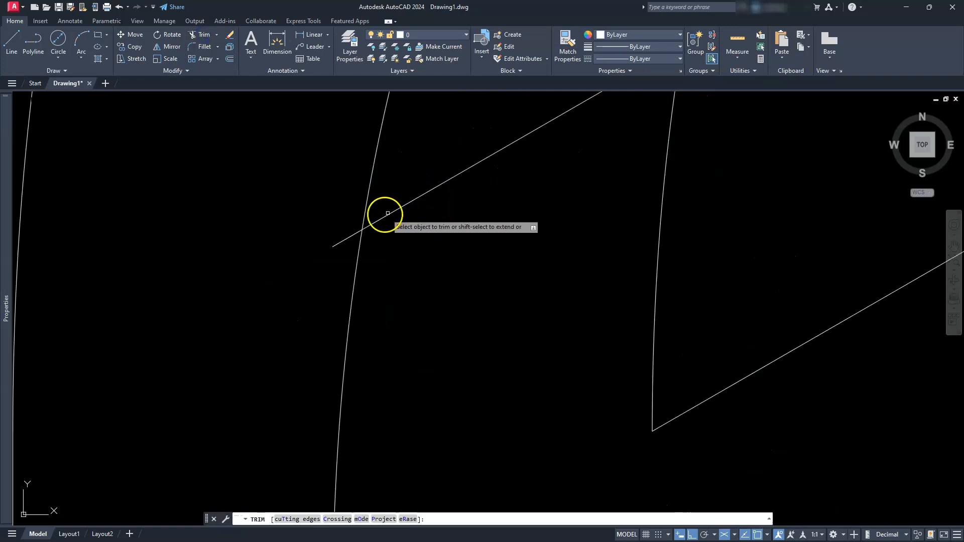
{"action": "left_click", "coordinate": [346, 239]}
{"action": "left_click", "coordinate": [398, 208]}
{"action": "scroll", "coordinate": [401, 214], "scroll_direction": "down", "scroll_amount": 6}
{"action": "scroll", "coordinate": [403, 217], "scroll_direction": "down", "scroll_amount": 4}
{"action": "middle_click_drag", "start_coordinate": [474, 297], "coordinate": [390, 188]}
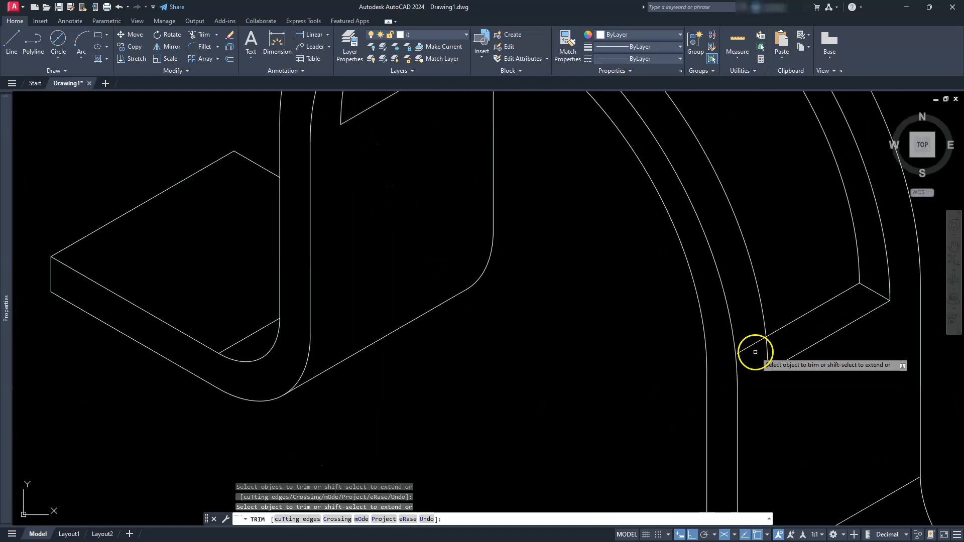
{"action": "scroll", "coordinate": [685, 356], "scroll_direction": "down", "scroll_amount": 2}
{"action": "scroll", "coordinate": [677, 374], "scroll_direction": "down", "scroll_amount": 2}
{"action": "scroll", "coordinate": [616, 360], "scroll_direction": "down", "scroll_amount": 1}
{"action": "key", "text": "Escape"}
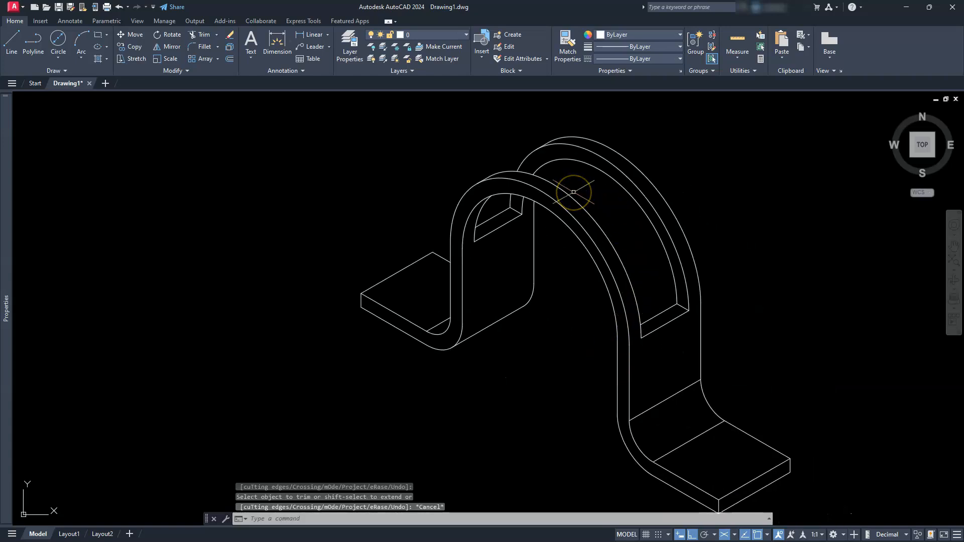
Step: Draw a 2.75-unit construction line inward from the midpoint of the right foot's top end edge
{"action": "middle_click_drag", "start_coordinate": [641, 404], "coordinate": [596, 320]}
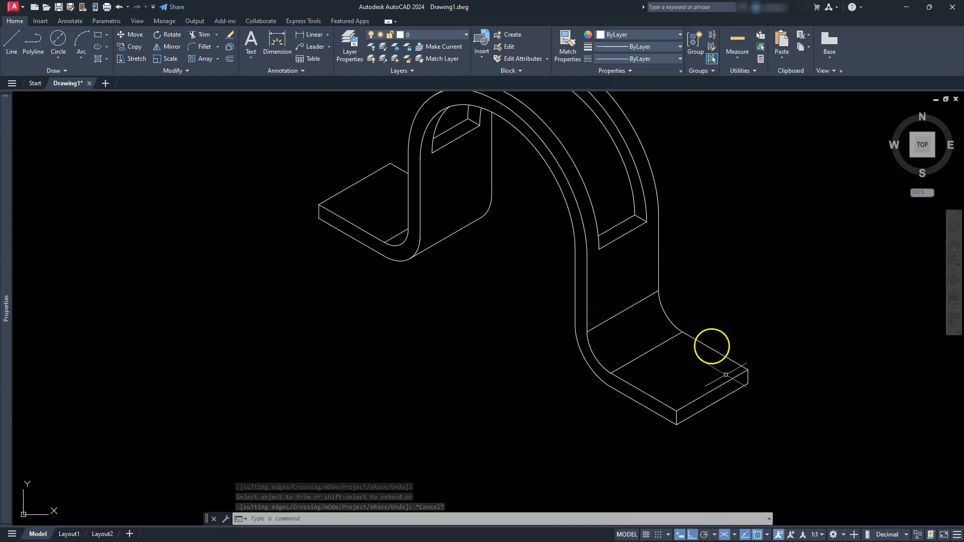
{"action": "left_click", "coordinate": [8, 48]}
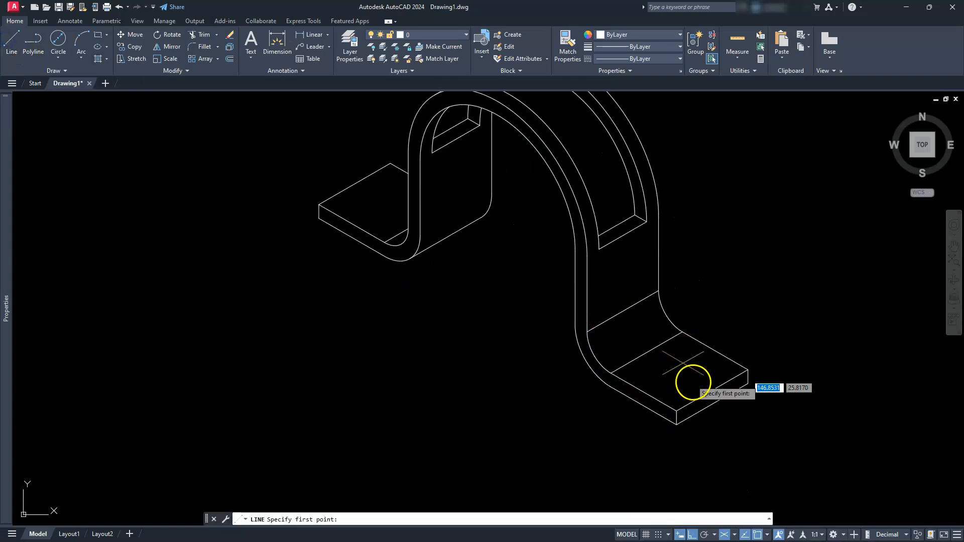
{"action": "left_click", "coordinate": [712, 389]}
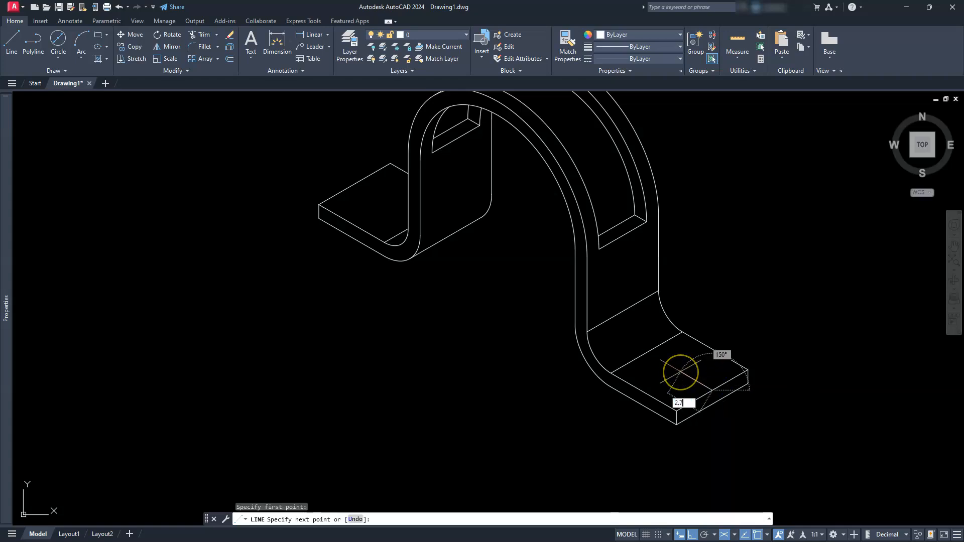
{"action": "type", "text": "2.75"}
{"action": "key", "text": "Return"}
{"action": "key", "text": "Escape"}
{"action": "key", "text": "Escape"}
{"action": "key", "text": "Escape"}
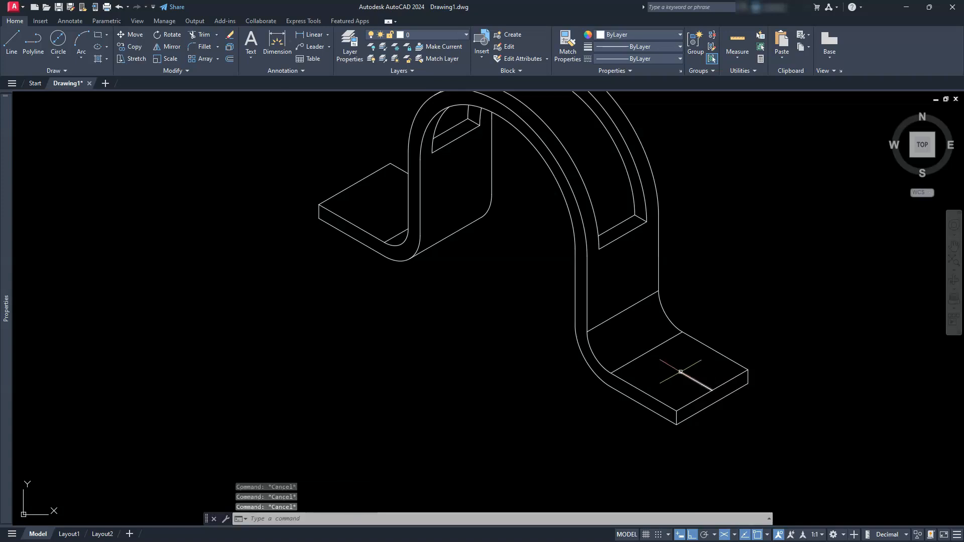
Step: Draw a construction line inward from the midpoint of the left foot's end edge, matching the one on the right foot
{"action": "left_click", "coordinate": [15, 45]}
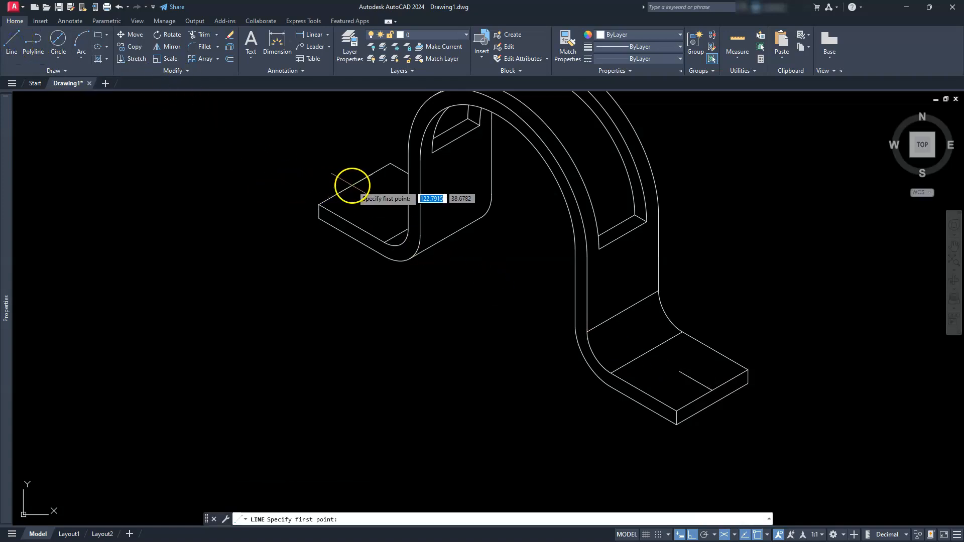
{"action": "left_click", "coordinate": [353, 184]}
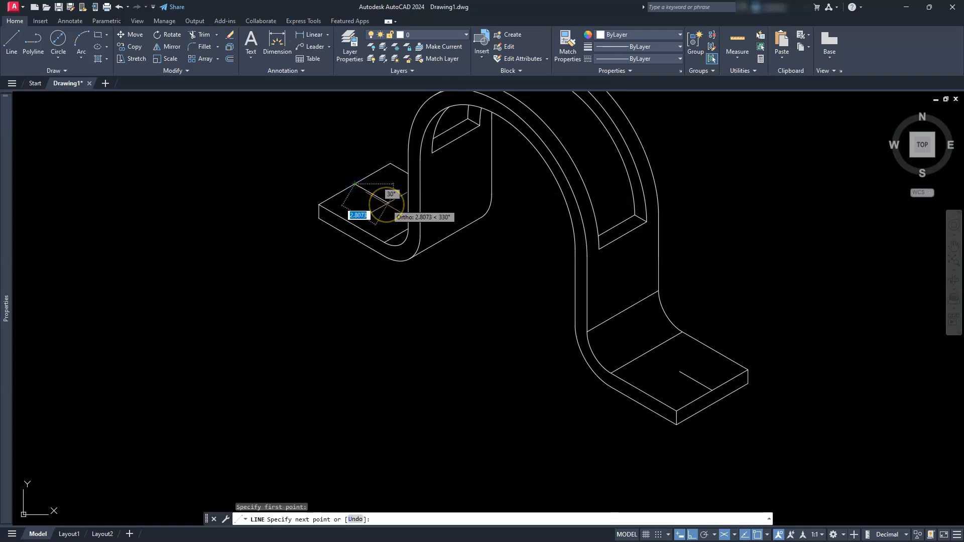
{"action": "key", "text": "Return"}
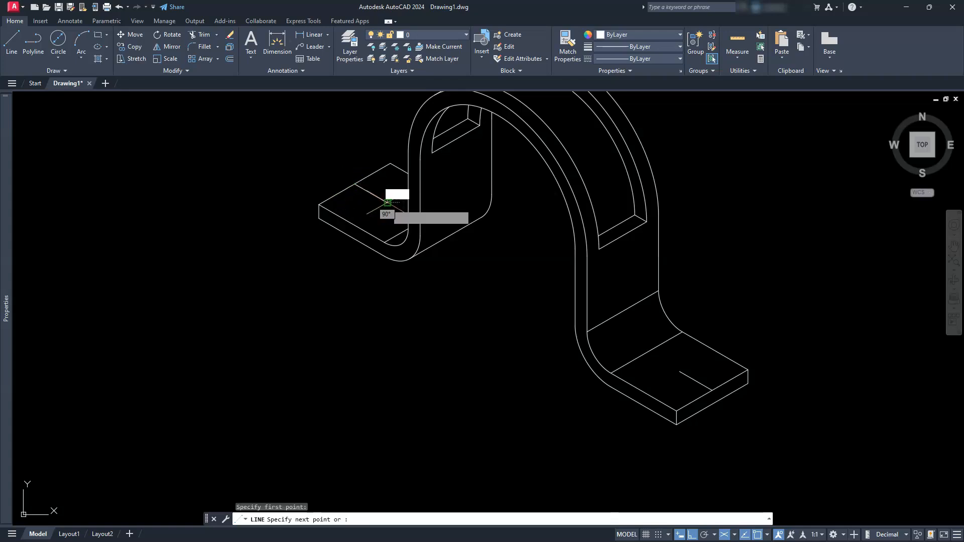
{"action": "key", "text": "Escape"}
{"action": "key", "text": "Escape"}
{"action": "key", "text": "Escape"}
Step: Draw an isocircle of diameter 3 centred on the inner end of the right foot's construction line
{"action": "scroll", "coordinate": [730, 393], "scroll_direction": "up", "scroll_amount": 4}
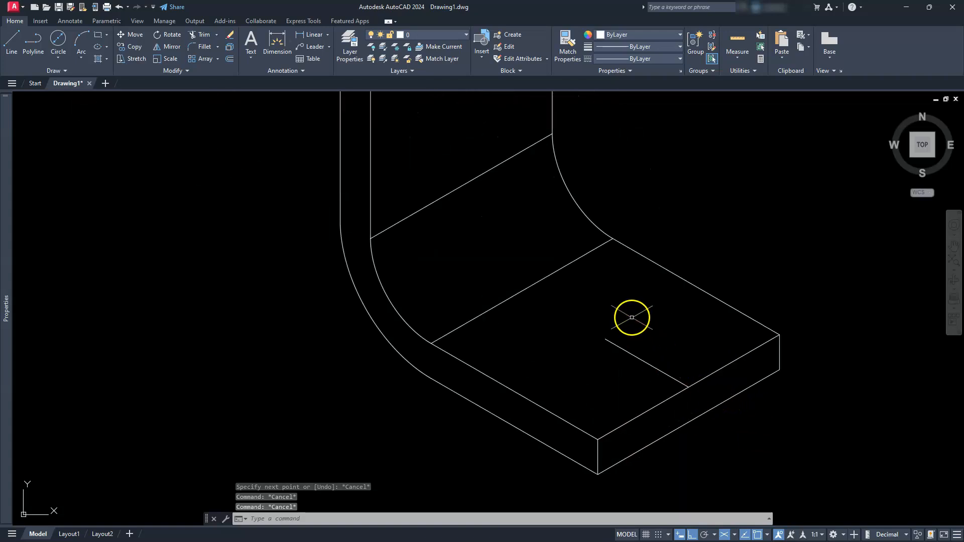
{"action": "type", "text": "el"}
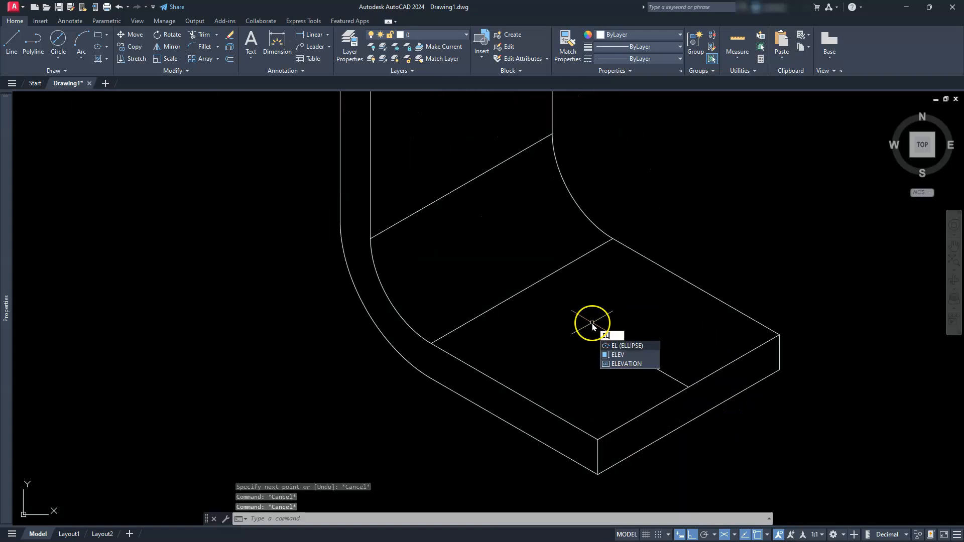
{"action": "key", "text": "Return"}
{"action": "type", "text": "i"}
{"action": "key", "text": "Return"}
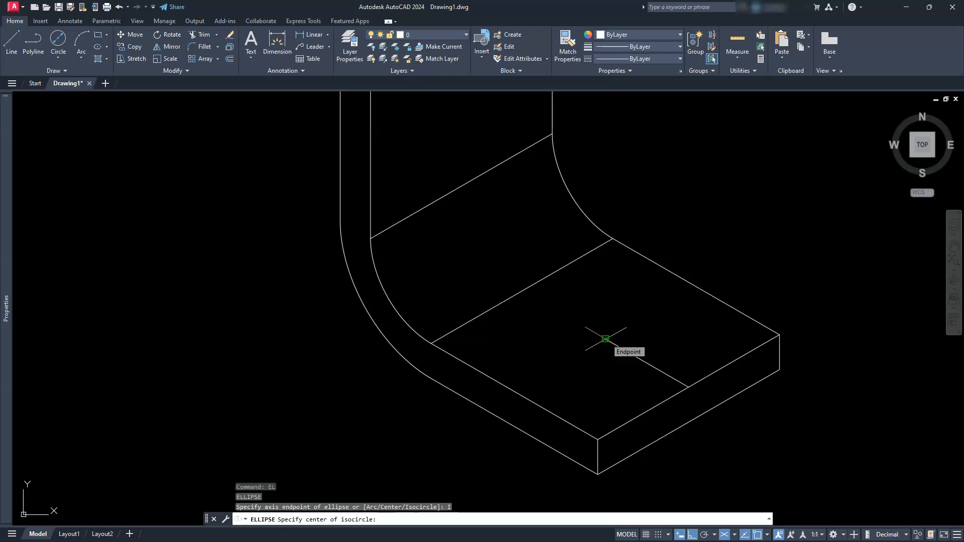
{"action": "left_click", "coordinate": [606, 339]}
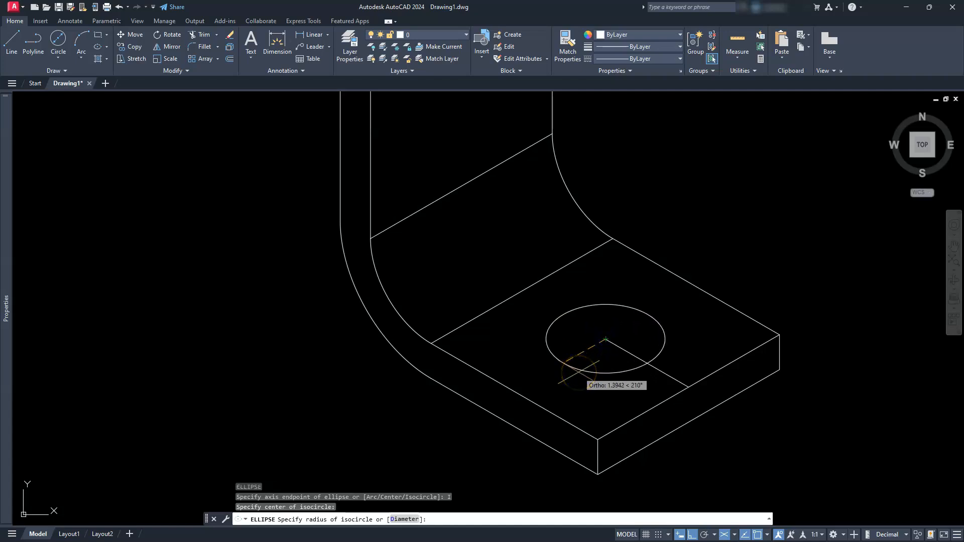
{"action": "left_click", "coordinate": [364, 520]}
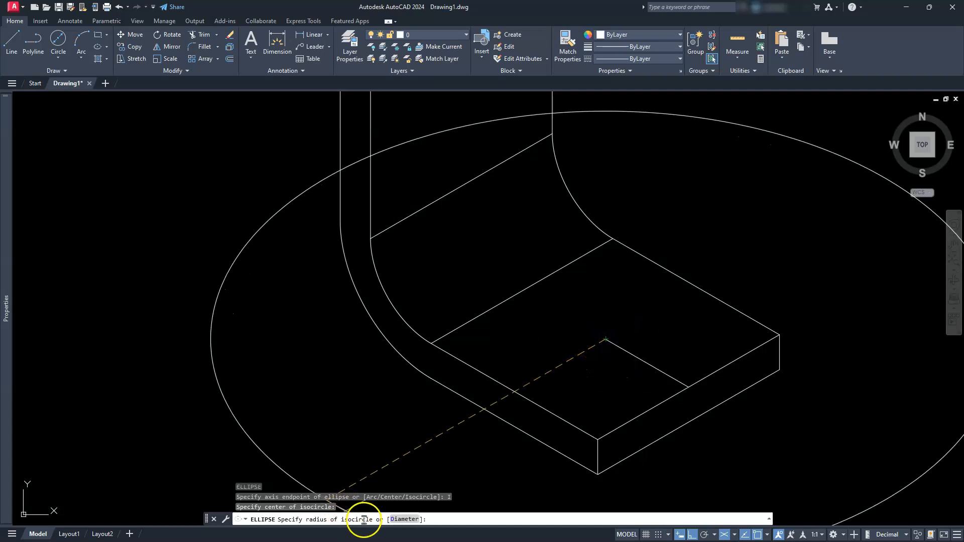
{"action": "left_click", "coordinate": [398, 519]}
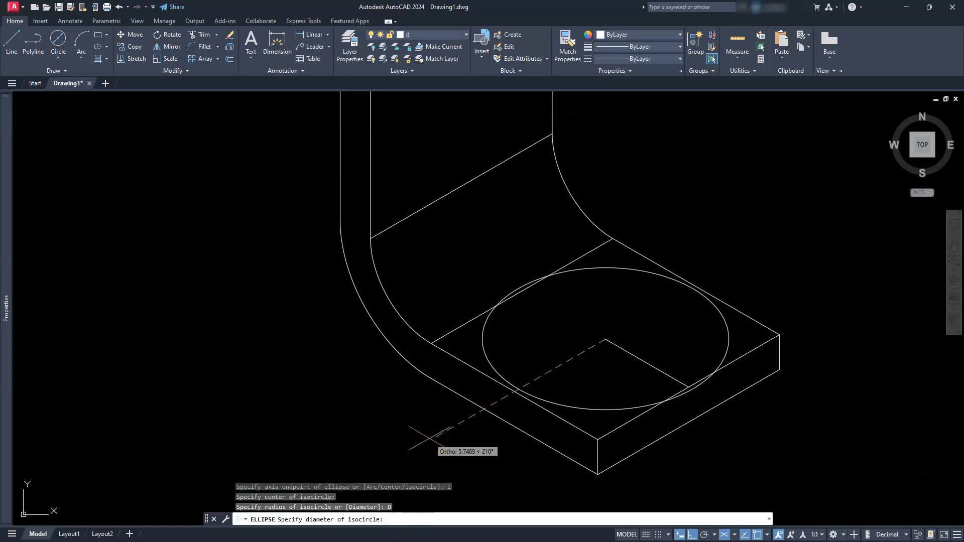
{"action": "type", "text": "3"}
{"action": "key", "text": "Return"}
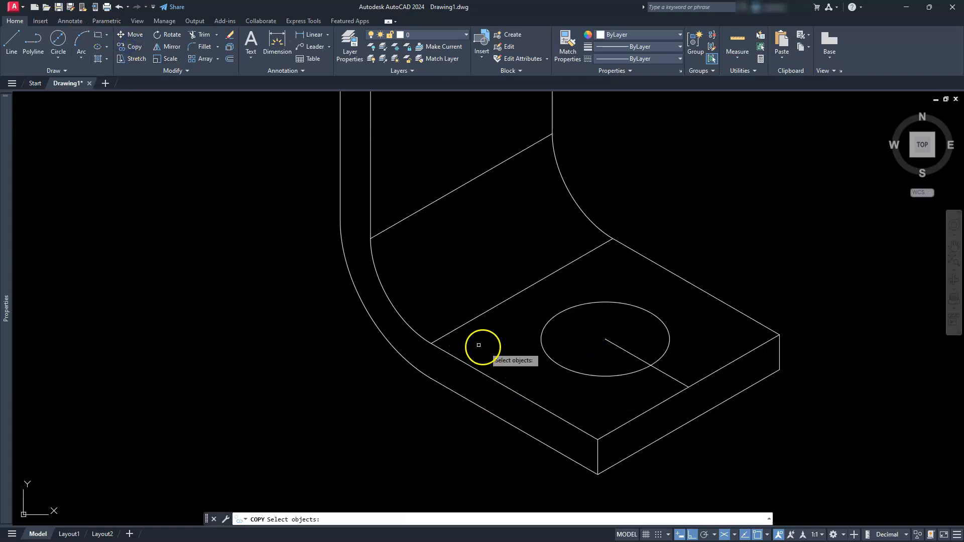
Step: Copy the hole's isocircle down by the foot's thickness, from the upper to the lower front corner of the right foot
{"action": "left_click", "coordinate": [574, 372]}
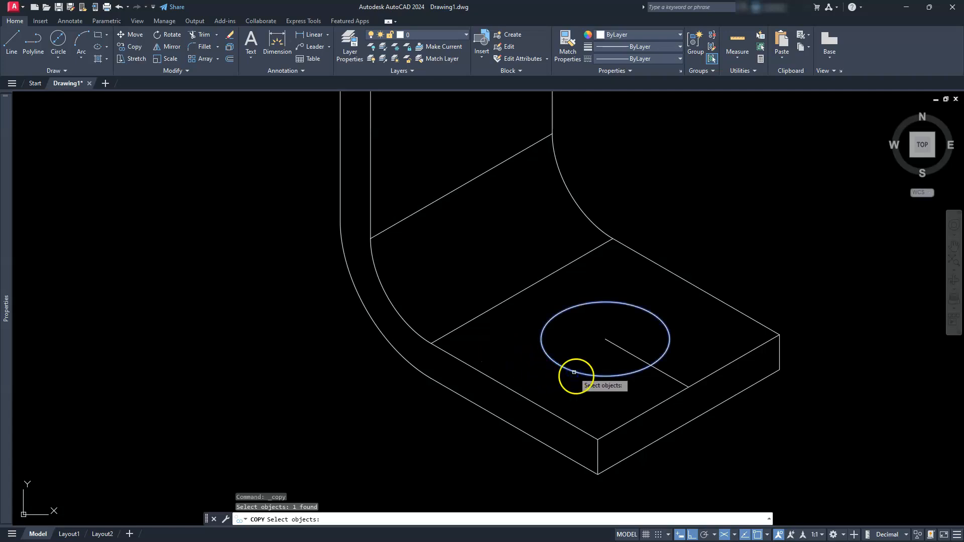
{"action": "key", "text": "Return"}
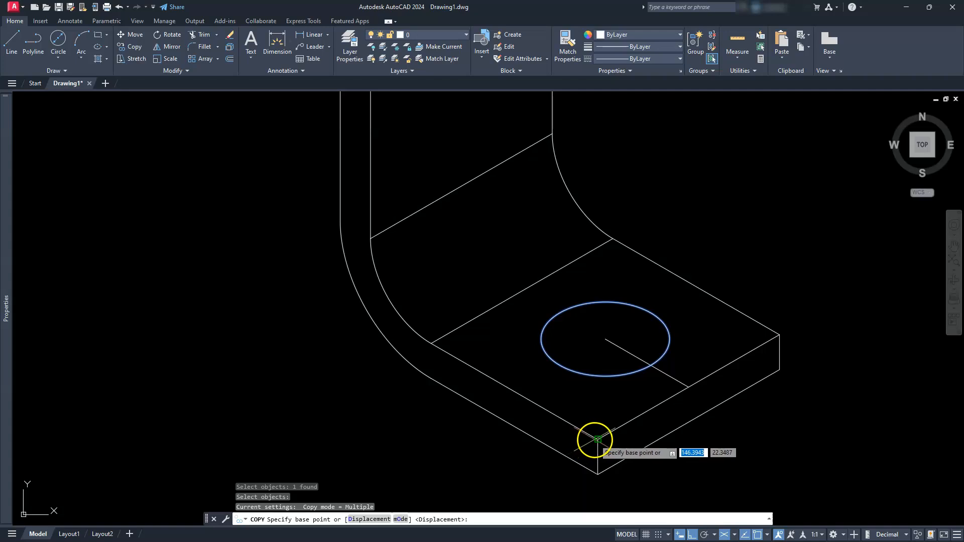
{"action": "left_click", "coordinate": [597, 440]}
{"action": "left_click", "coordinate": [597, 474]}
{"action": "key", "text": "Escape"}
{"action": "key", "text": "Escape"}
{"action": "key", "text": "Escape"}
{"action": "key", "text": "Escape"}
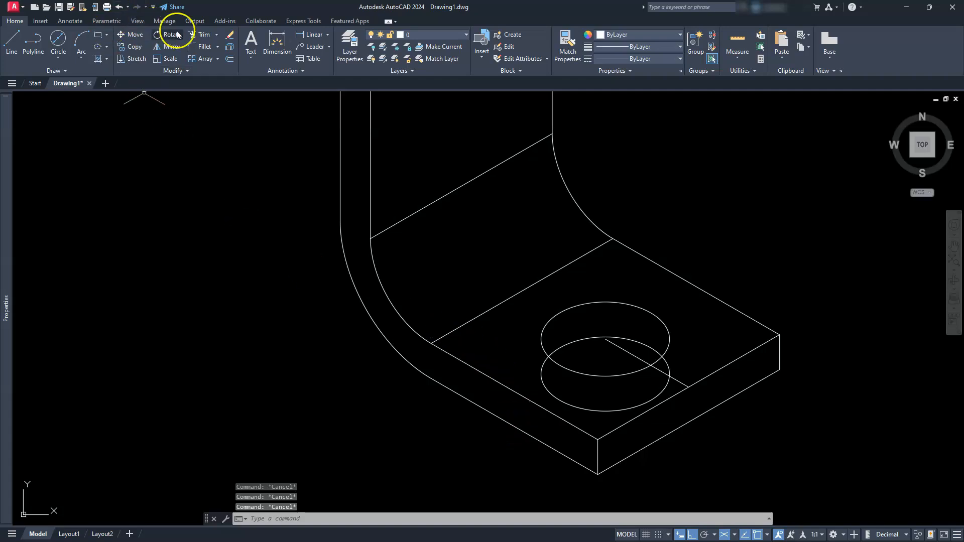
Step: Trim the hidden part of the lower isocircle outside the hole on the right foot
{"action": "left_click", "coordinate": [200, 35]}
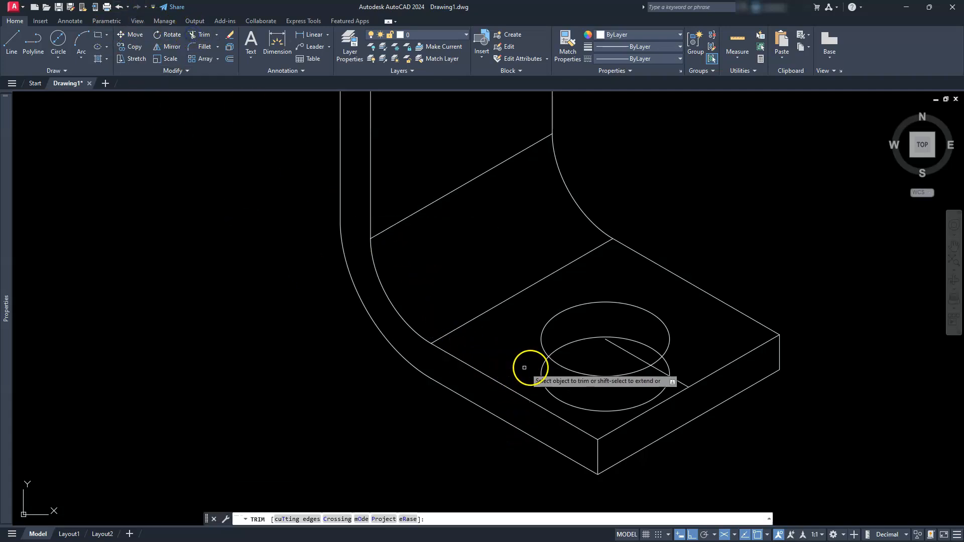
{"action": "left_click", "coordinate": [541, 367]}
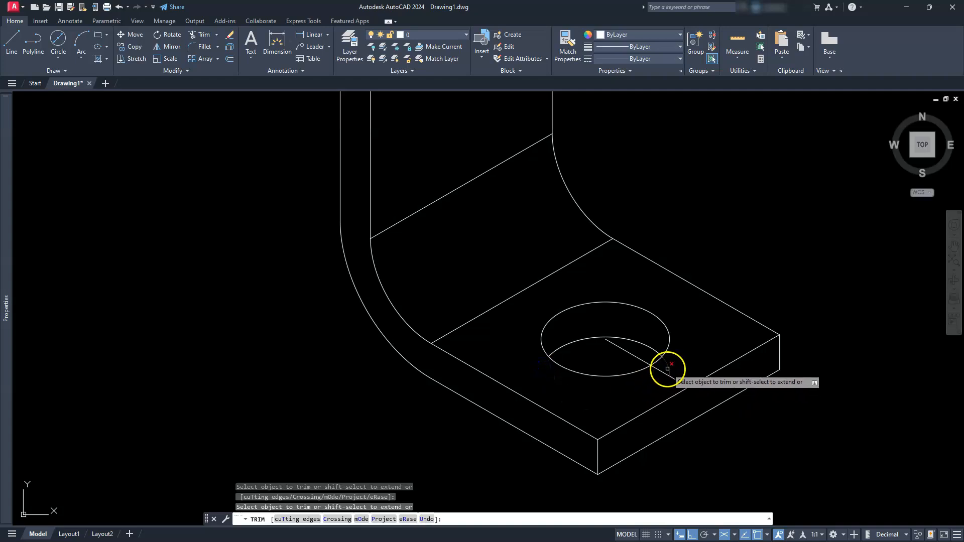
{"action": "scroll", "coordinate": [608, 330], "scroll_direction": "down", "scroll_amount": 3}
{"action": "scroll", "coordinate": [643, 355], "scroll_direction": "up", "scroll_amount": 2}
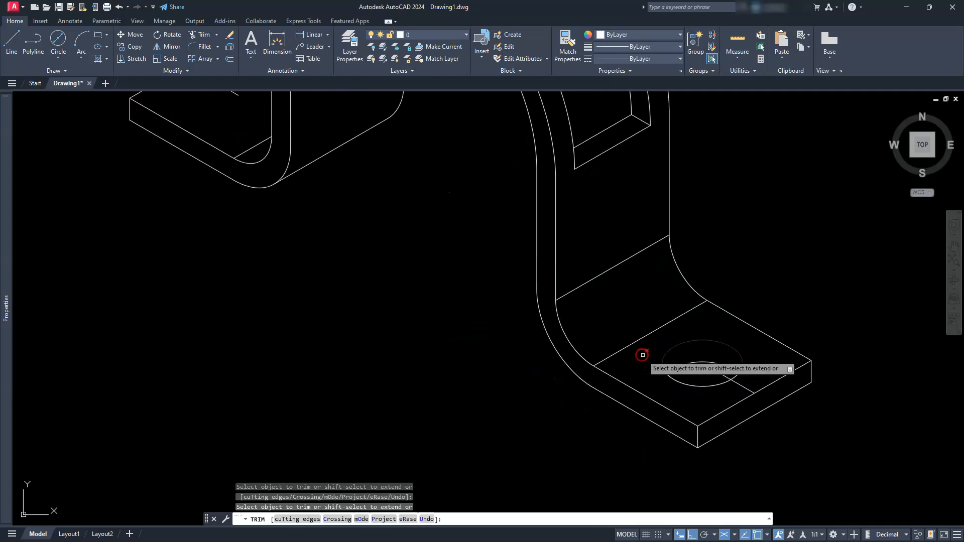
{"action": "key", "text": "Escape"}
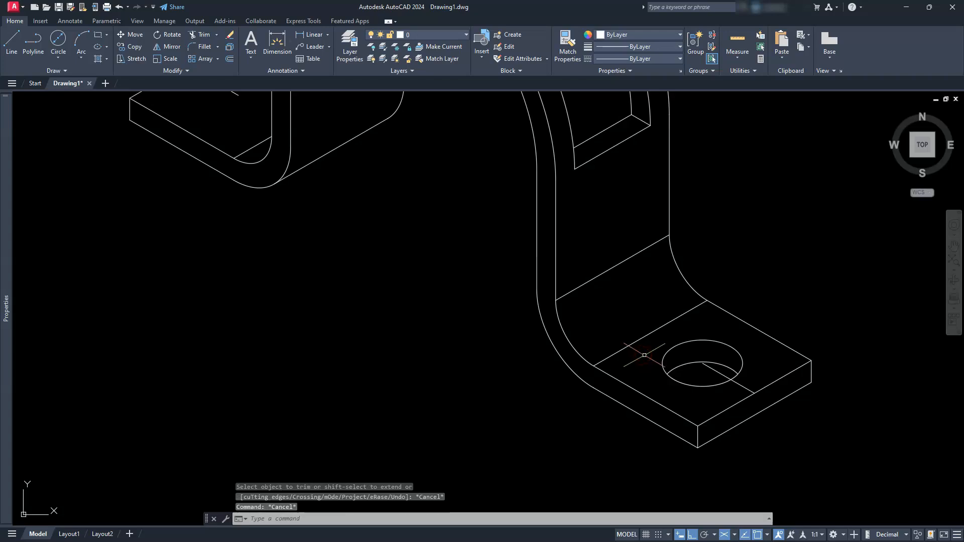
Step: Copy the right foot's hole, circle and inner arc, from its centre to the inner end of the left foot's construction line
{"action": "left_click", "coordinate": [132, 47]}
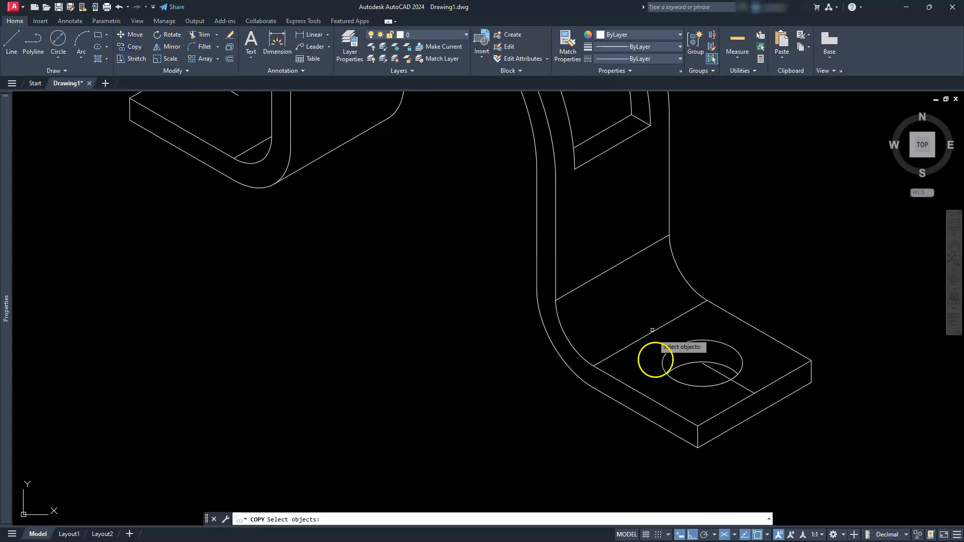
{"action": "left_click", "coordinate": [684, 366]}
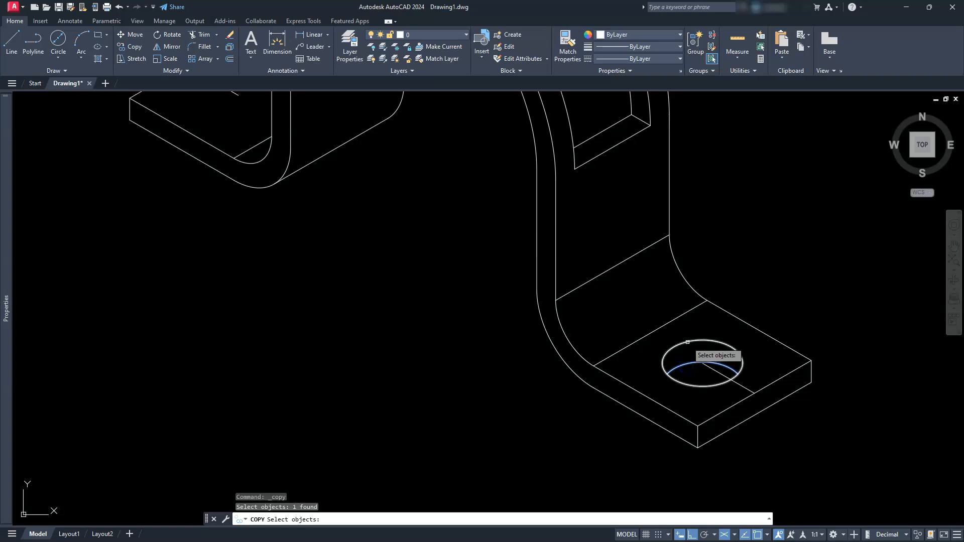
{"action": "left_click", "coordinate": [687, 343]}
{"action": "key", "text": "Return"}
{"action": "scroll", "coordinate": [705, 371], "scroll_direction": "up", "scroll_amount": 5}
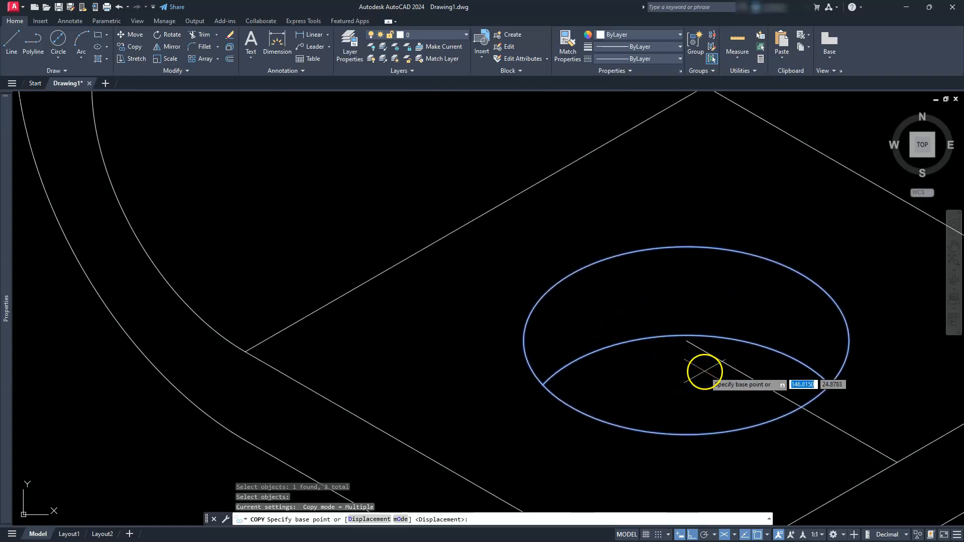
{"action": "left_click", "coordinate": [686, 340]}
{"action": "scroll", "coordinate": [687, 341], "scroll_direction": "down", "scroll_amount": 5}
{"action": "scroll", "coordinate": [692, 335], "scroll_direction": "down", "scroll_amount": 3}
{"action": "scroll", "coordinate": [527, 243], "scroll_direction": "up", "scroll_amount": 3}
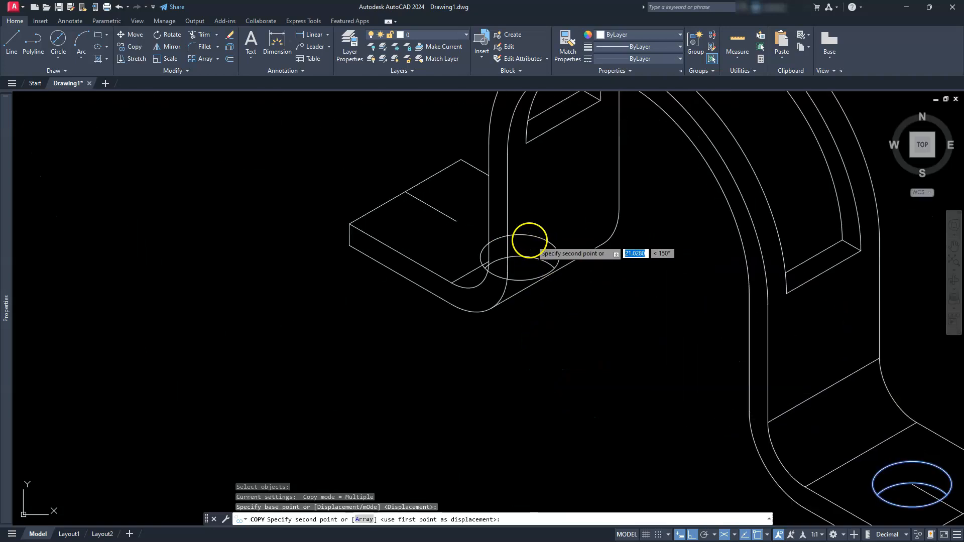
{"action": "left_click", "coordinate": [454, 219]}
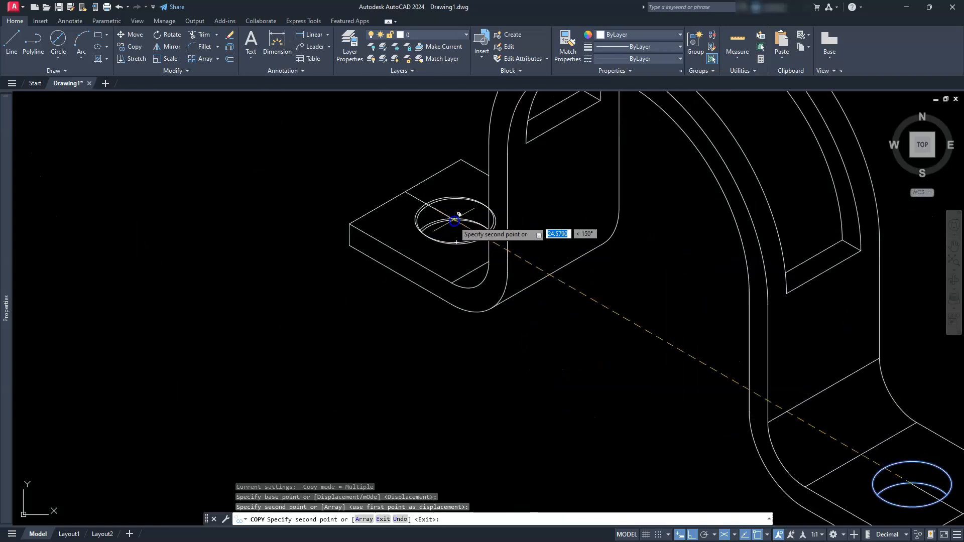
{"action": "key", "text": "Escape"}
Step: Delete the construction line that locates the hole on the left foot
{"action": "scroll", "coordinate": [455, 222], "scroll_direction": "up", "scroll_amount": 3}
{"action": "key", "text": "Escape"}
{"action": "key", "text": "Escape"}
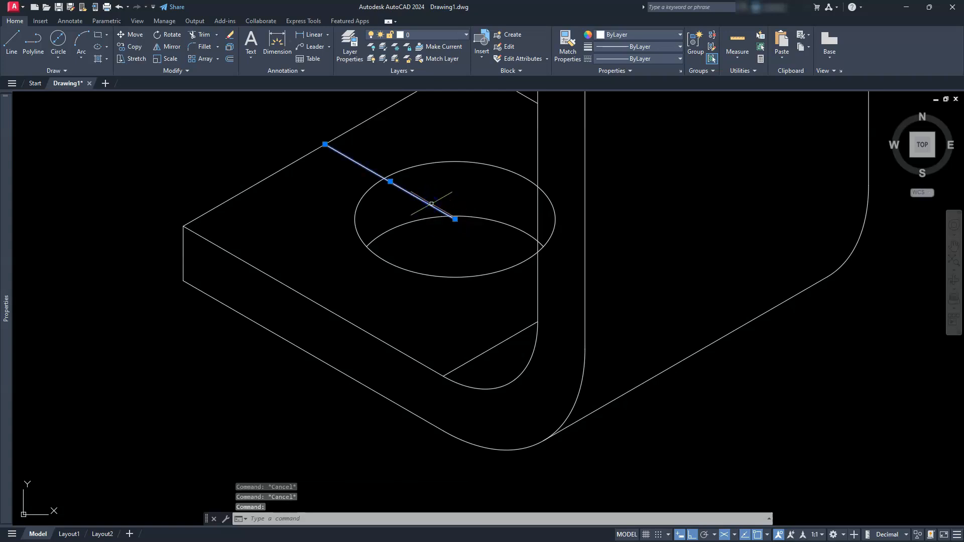
{"action": "key", "text": "Delete"}
{"action": "scroll", "coordinate": [452, 216], "scroll_direction": "down", "scroll_amount": 2}
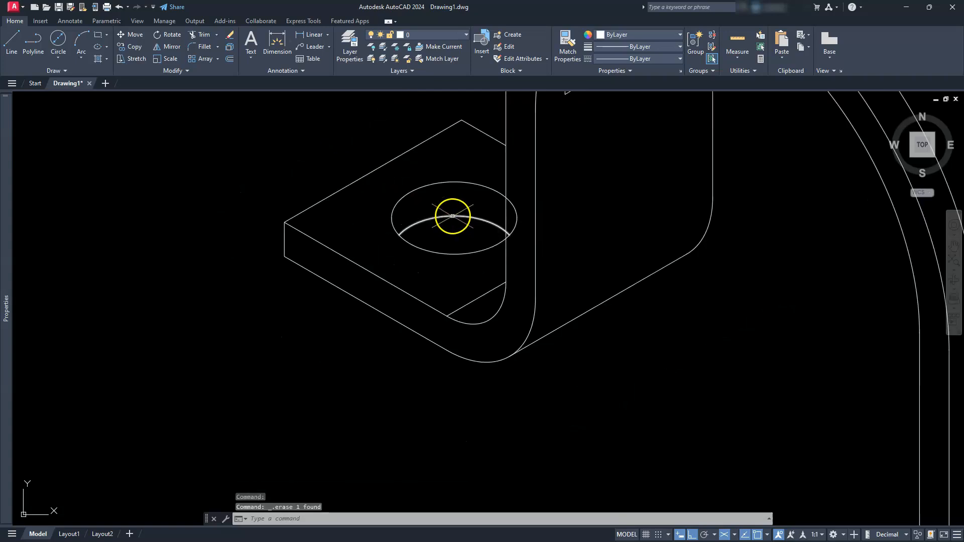
Step: Trim the parts of the left foot's hole circle and inner arc hidden behind the arch's vertical edge
{"action": "scroll", "coordinate": [453, 216], "scroll_direction": "up", "scroll_amount": 4}
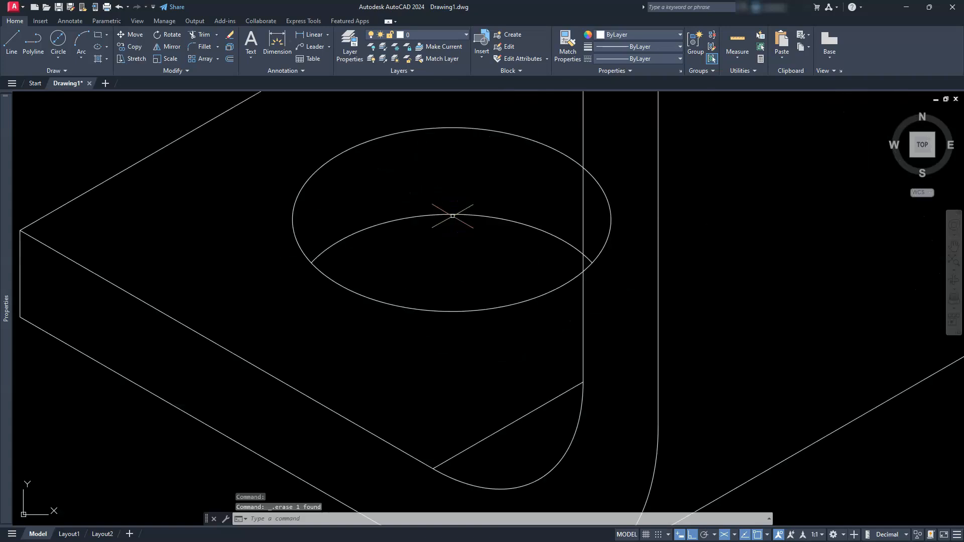
{"action": "left_click", "coordinate": [195, 35]}
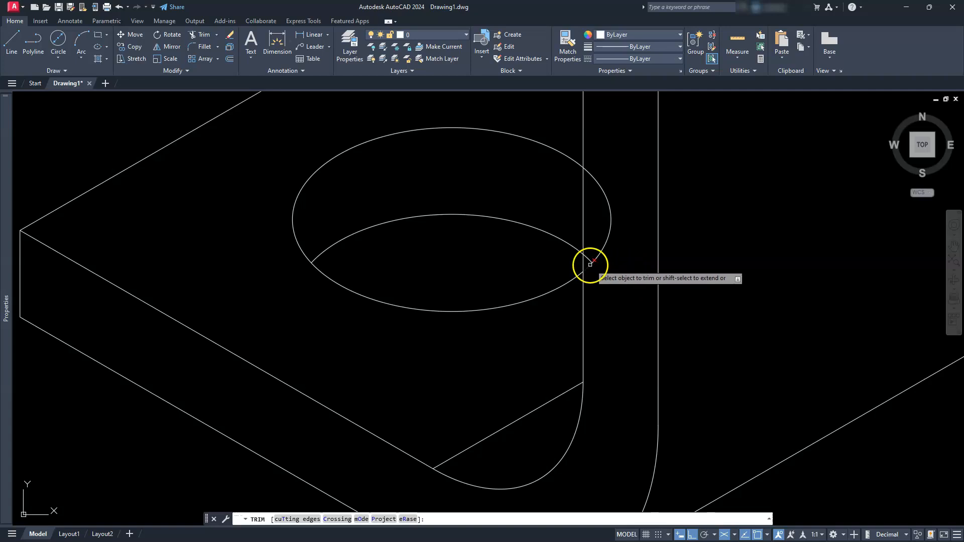
{"action": "left_click", "coordinate": [605, 243]}
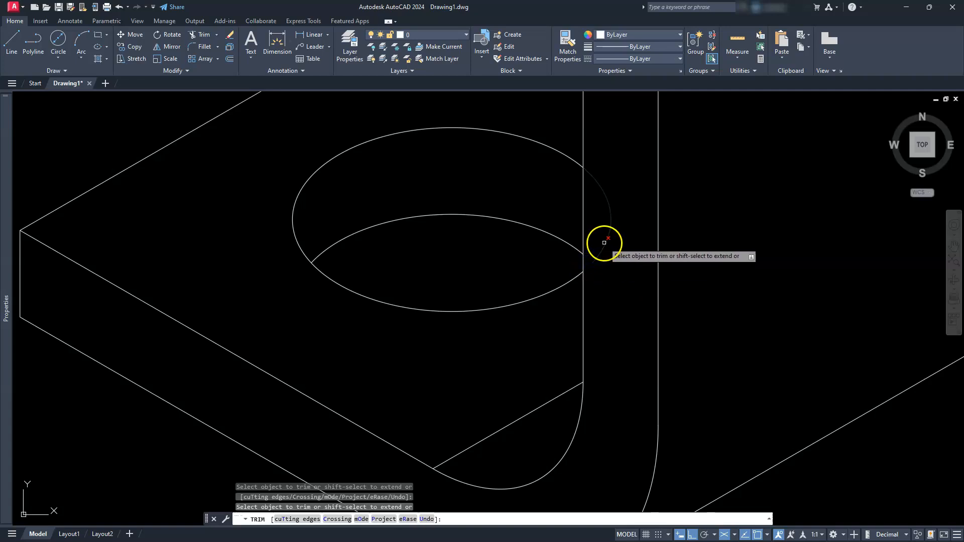
{"action": "scroll", "coordinate": [605, 243], "scroll_direction": "down", "scroll_amount": 6}
{"action": "key", "text": "Escape"}
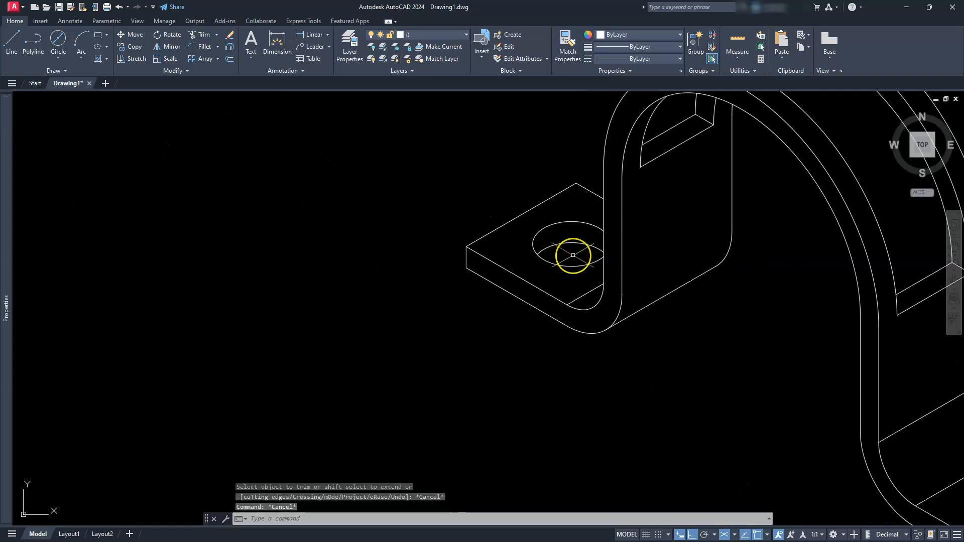
Step: Delete the construction line running from the right foot's hole centre to the foot's outer edge
{"action": "scroll", "coordinate": [573, 255], "scroll_direction": "down", "scroll_amount": 5}
{"action": "scroll", "coordinate": [692, 357], "scroll_direction": "up", "scroll_amount": 5}
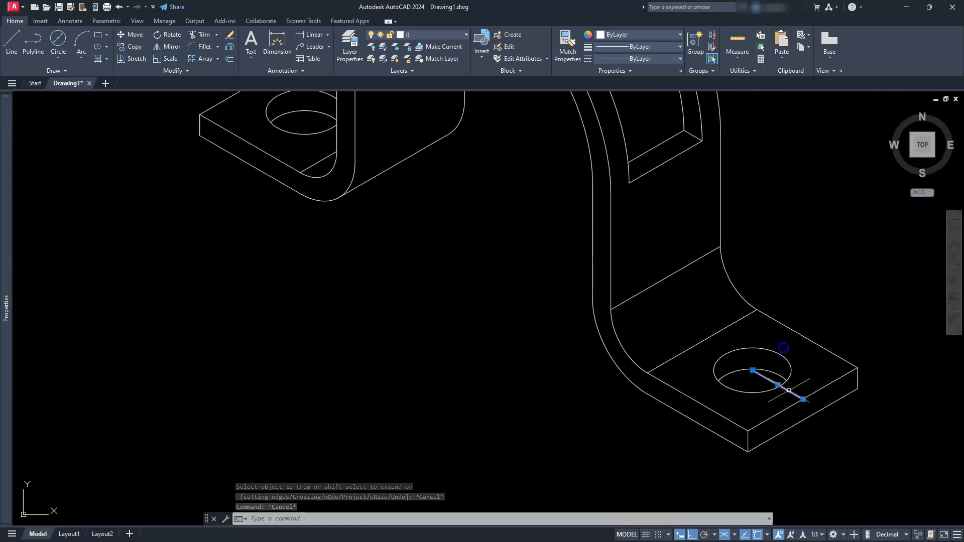
{"action": "key", "text": "Delete"}
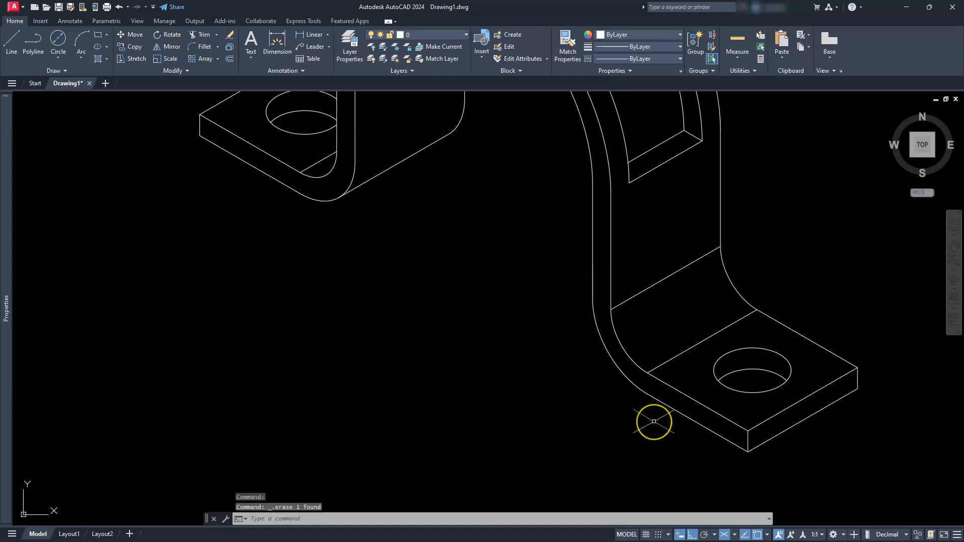
Step: Draw a 2-unit line sloping 30° down to the right in the empty space between the two feet
{"action": "scroll", "coordinate": [654, 421], "scroll_direction": "down", "scroll_amount": 2}
{"action": "middle_click_drag", "start_coordinate": [653, 422], "coordinate": [658, 421]}
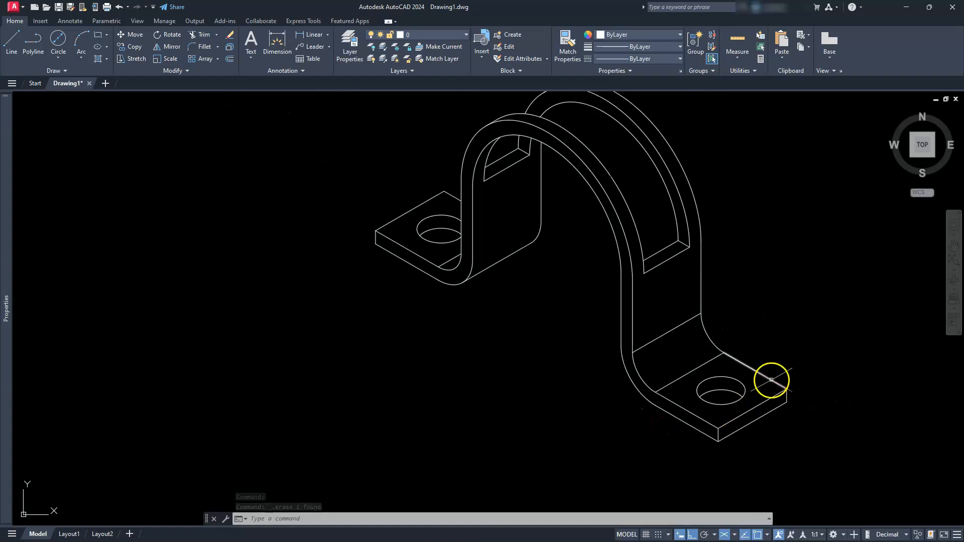
{"action": "scroll", "coordinate": [674, 413], "scroll_direction": "up", "scroll_amount": 2}
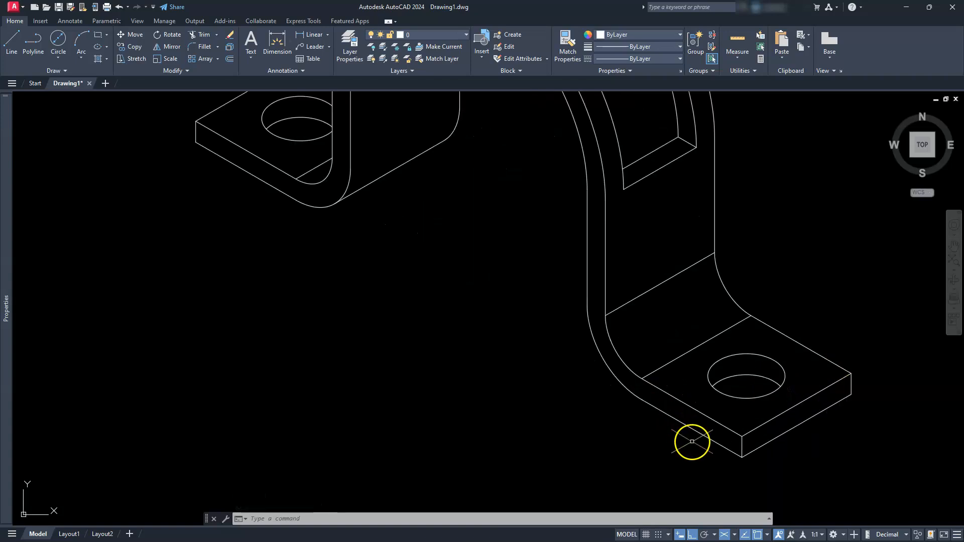
{"action": "middle_click_drag", "start_coordinate": [693, 442], "coordinate": [705, 386]}
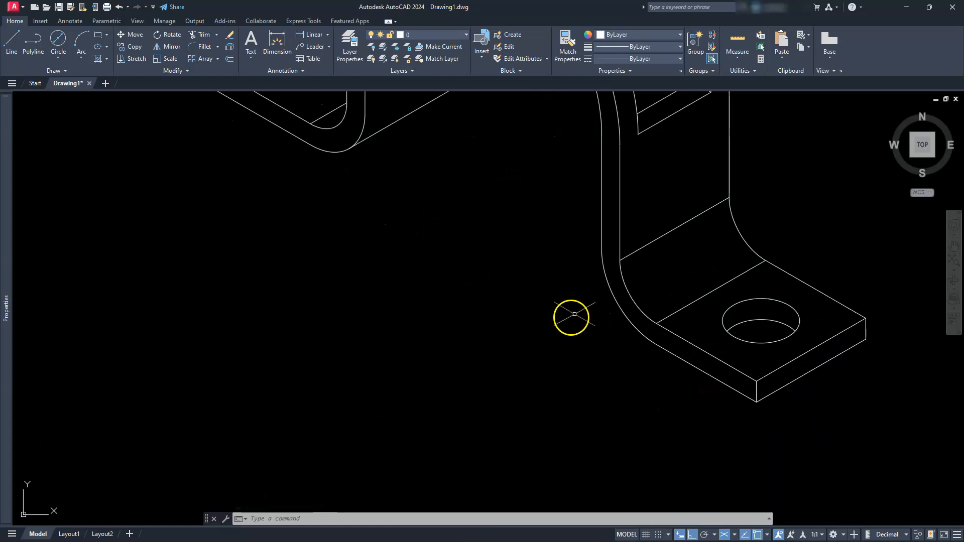
{"action": "mouse_move", "coordinate": [584, 306]}
{"action": "middle_mouse_down"}
{"action": "mouse_move", "coordinate": [574, 415]}
{"action": "mouse_move", "coordinate": [581, 361]}
{"action": "middle_mouse_up"}
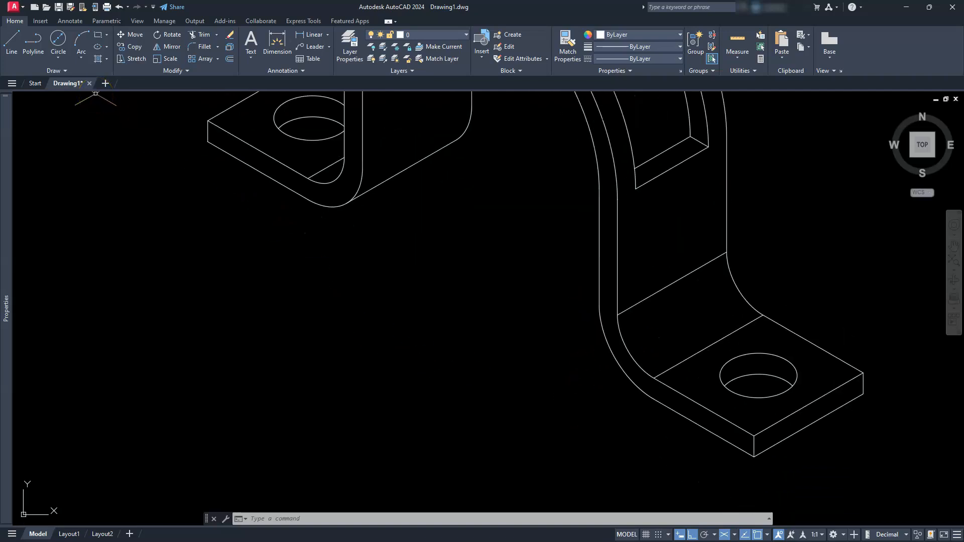
{"action": "left_click", "coordinate": [14, 39]}
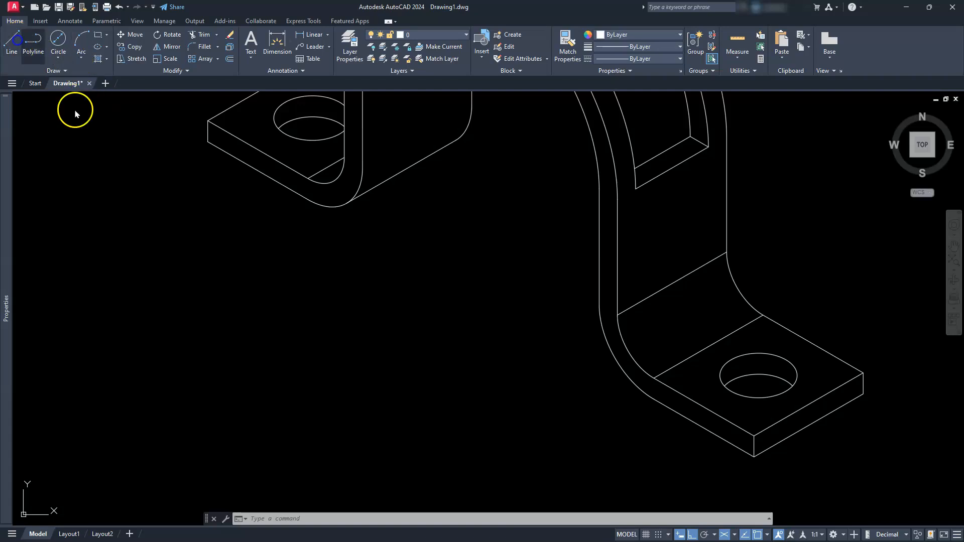
{"action": "left_click", "coordinate": [381, 390]}
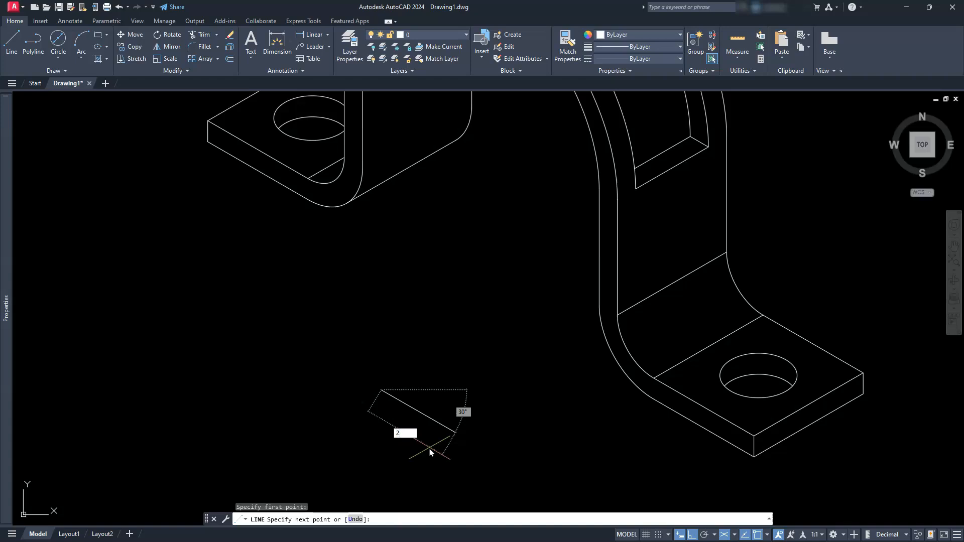
{"action": "key", "text": "Return"}
{"action": "key", "text": "Return"}
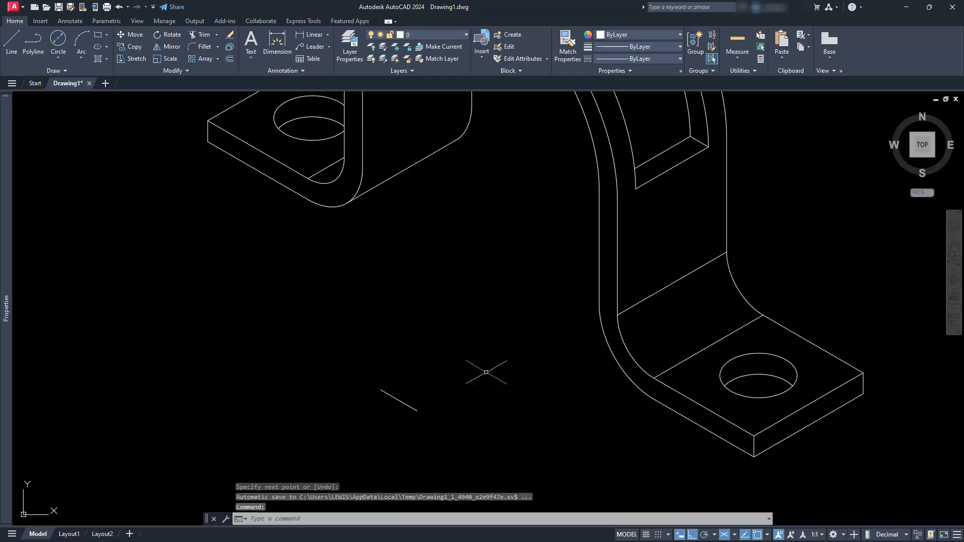
{"action": "key", "text": "Escape"}
{"action": "key", "text": "Escape"}
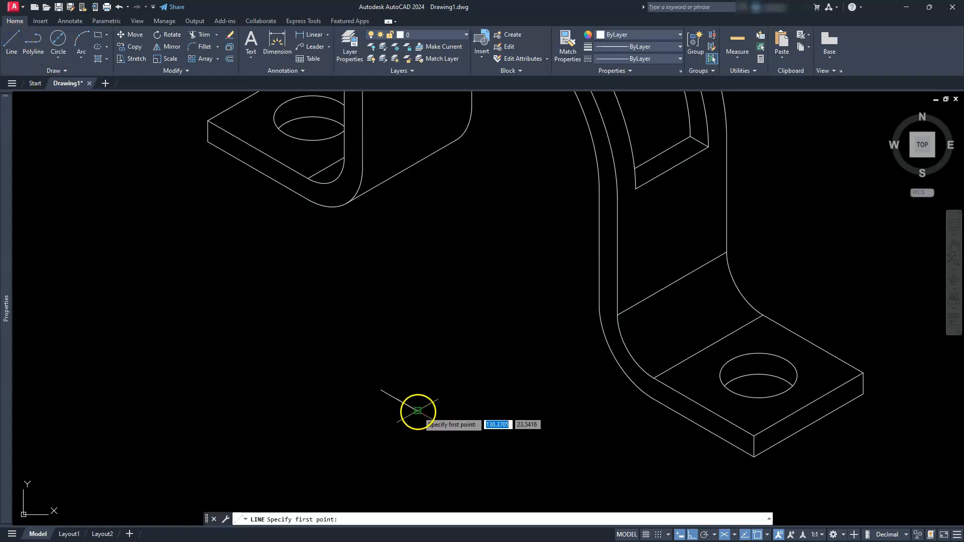
Step: Complete an isometric square from that line's lower end with 2-unit sides, closing it at the line's start
{"action": "left_click", "coordinate": [417, 410]}
{"action": "type", "text": "2"}
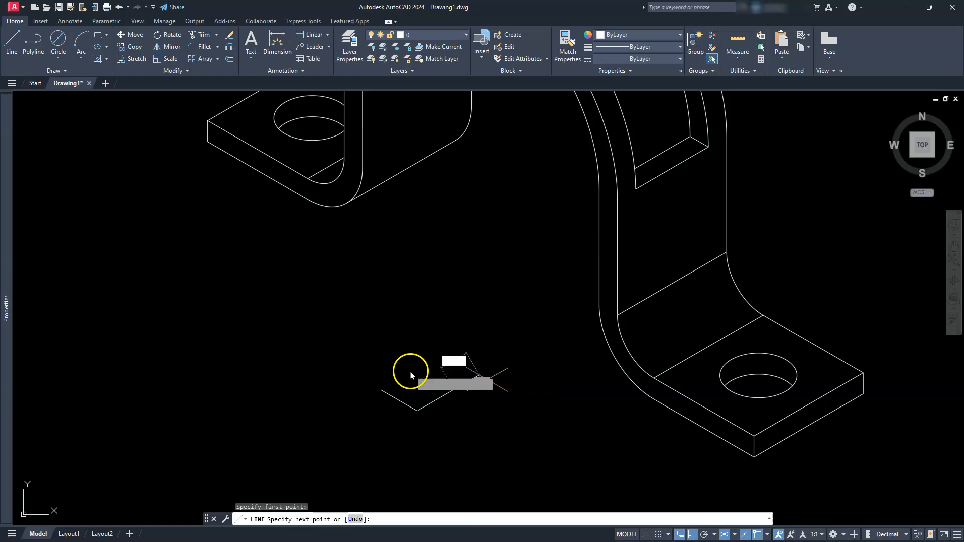
{"action": "key", "text": "Return"}
{"action": "type", "text": "2"}
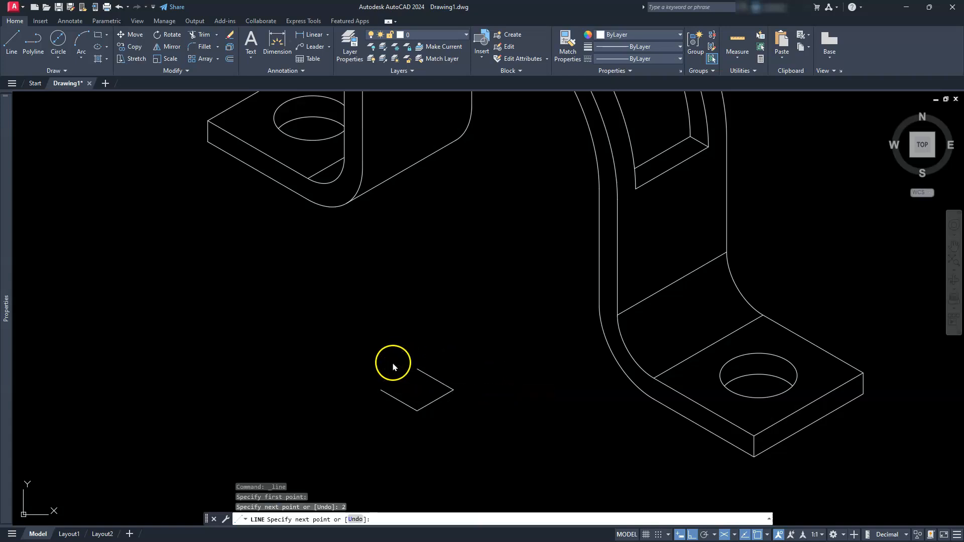
{"action": "key", "text": "Return"}
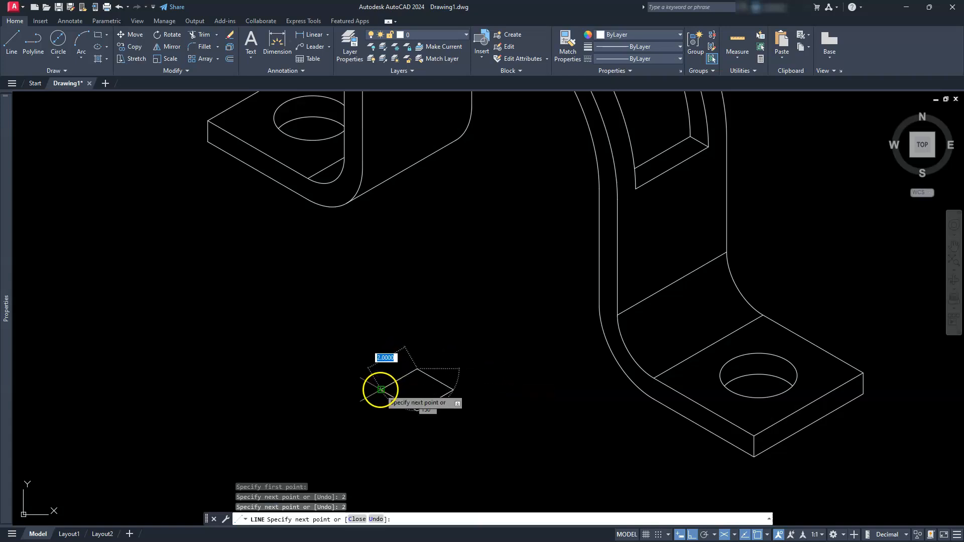
{"action": "left_click", "coordinate": [381, 390]}
{"action": "key", "text": "Escape"}
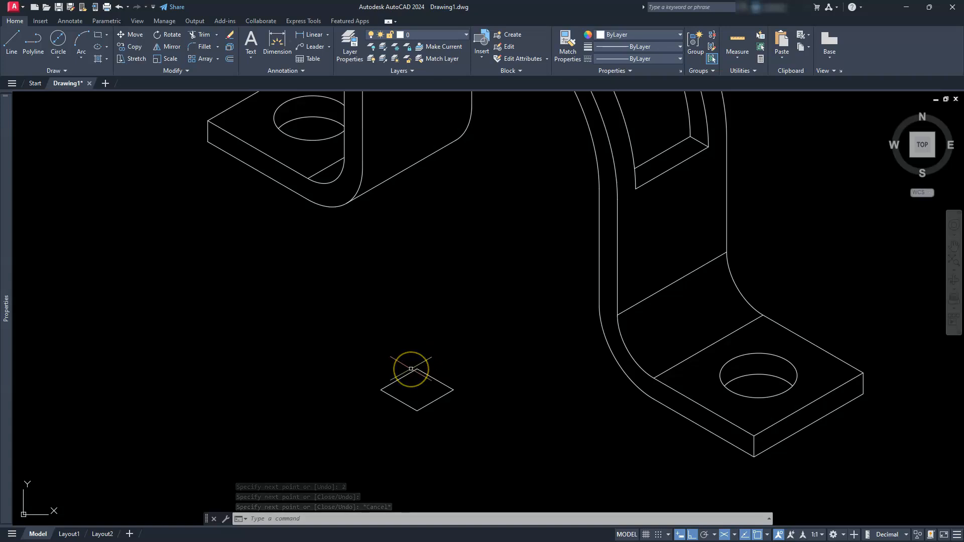
{"action": "key", "text": "Escape"}
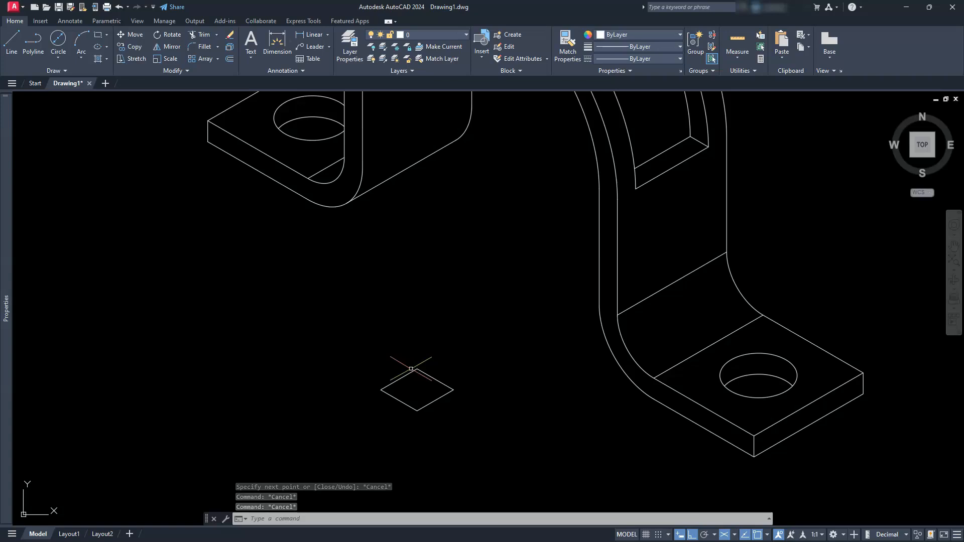
Step: Draw an isocircle of radius 2 centred on the isometric square's rear corner, reaching its right corner
{"action": "type", "text": "EL"}
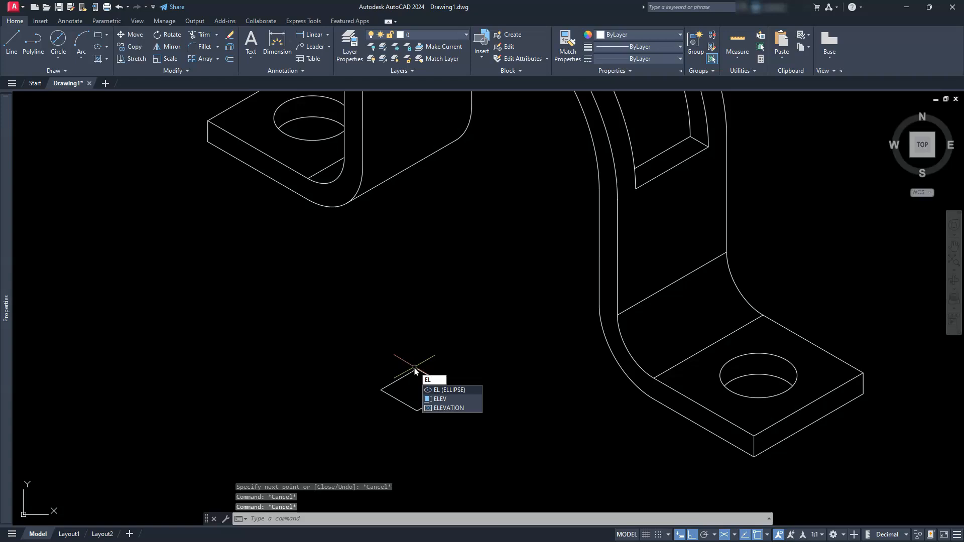
{"action": "key", "text": "Return"}
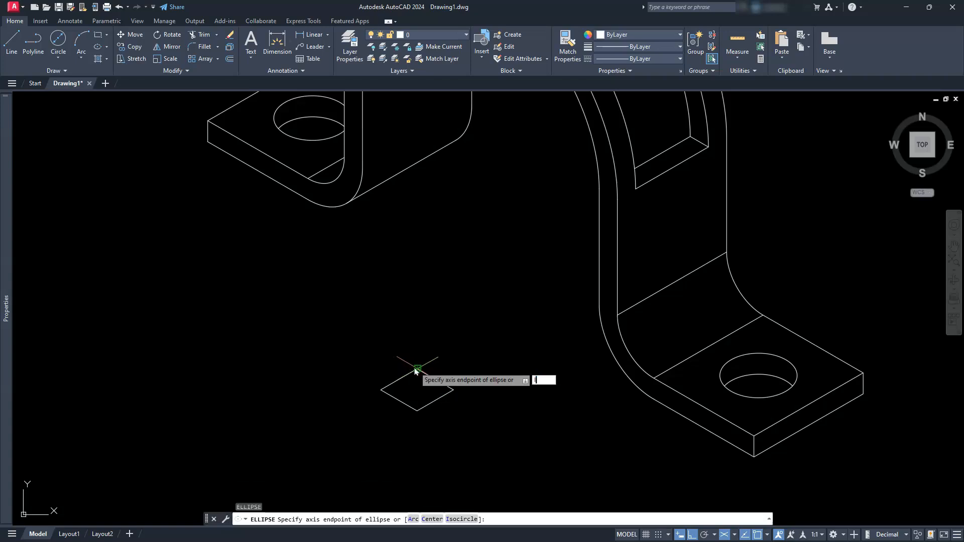
{"action": "type", "text": "I"}
{"action": "key", "text": "Return"}
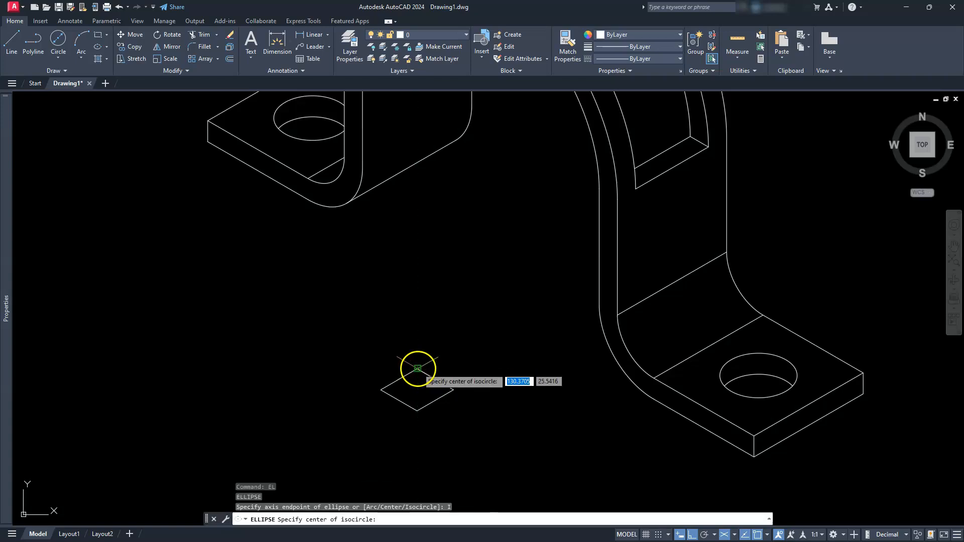
{"action": "left_click", "coordinate": [417, 368]}
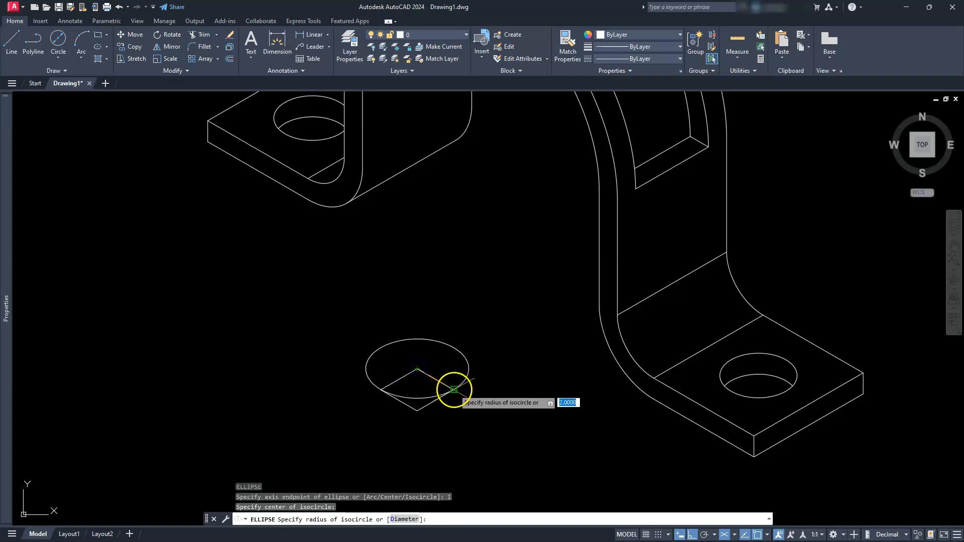
{"action": "key", "text": "Escape"}
{"action": "key", "text": "Escape"}
{"action": "key", "text": "Escape"}
{"action": "key", "text": "Escape"}
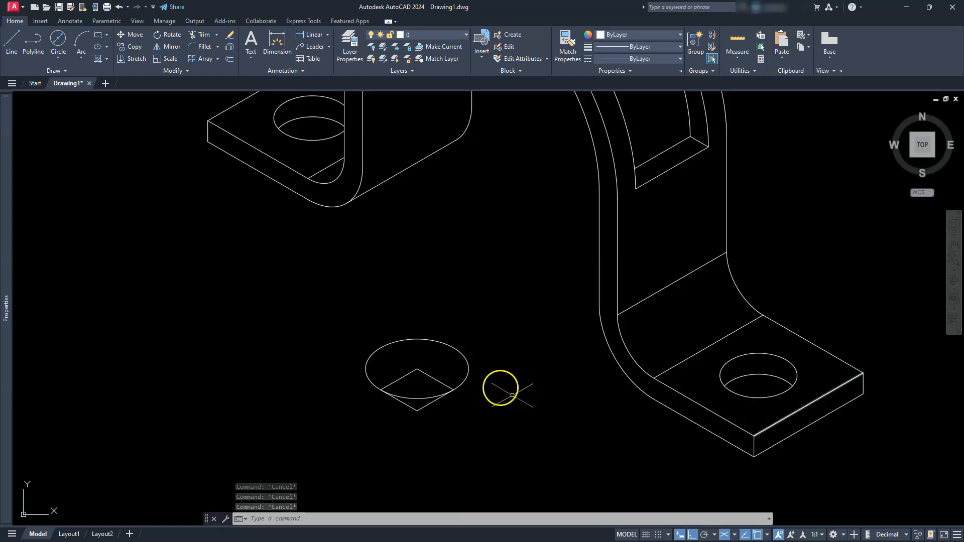
Step: Move the isocircle from the isometric square's front corner to the upper front corner of the right foot
{"action": "left_click", "coordinate": [467, 376]}
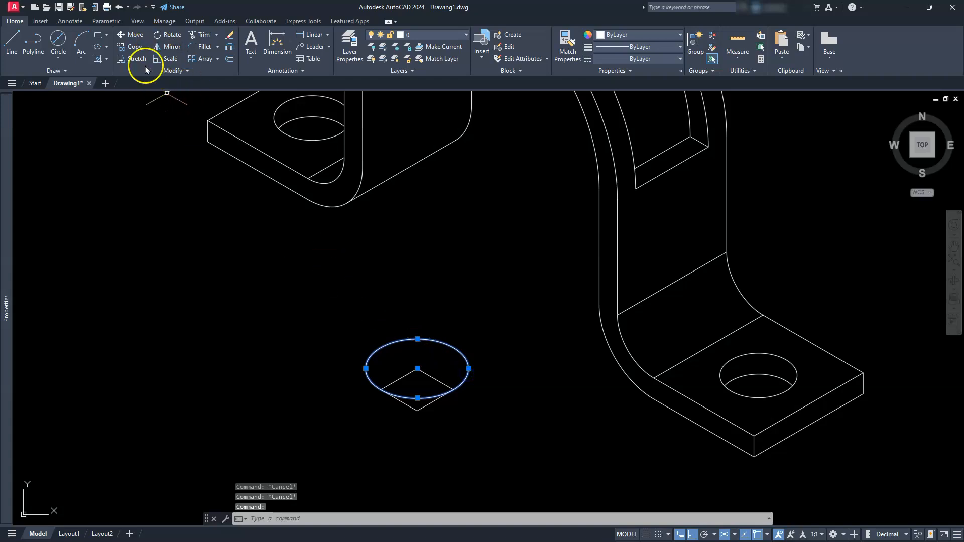
{"action": "left_click", "coordinate": [418, 410]}
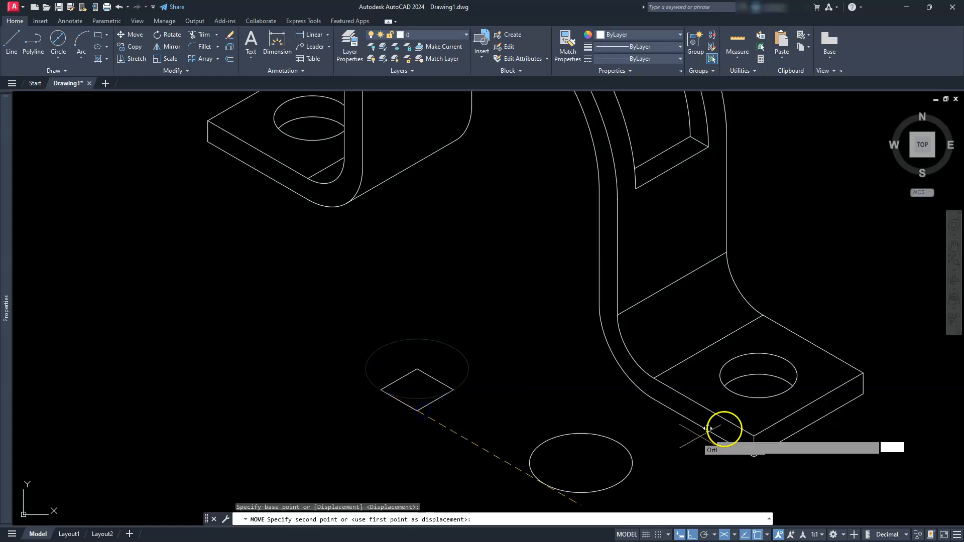
{"action": "scroll", "coordinate": [752, 435], "scroll_direction": "up", "scroll_amount": 6}
{"action": "mouse_move", "coordinate": [753, 439]}
{"action": "middle_mouse_down"}
{"action": "mouse_move", "coordinate": [612, 475]}
{"action": "mouse_move", "coordinate": [588, 472]}
{"action": "mouse_move", "coordinate": [590, 458]}
{"action": "middle_mouse_up"}
{"action": "key", "text": "Escape"}
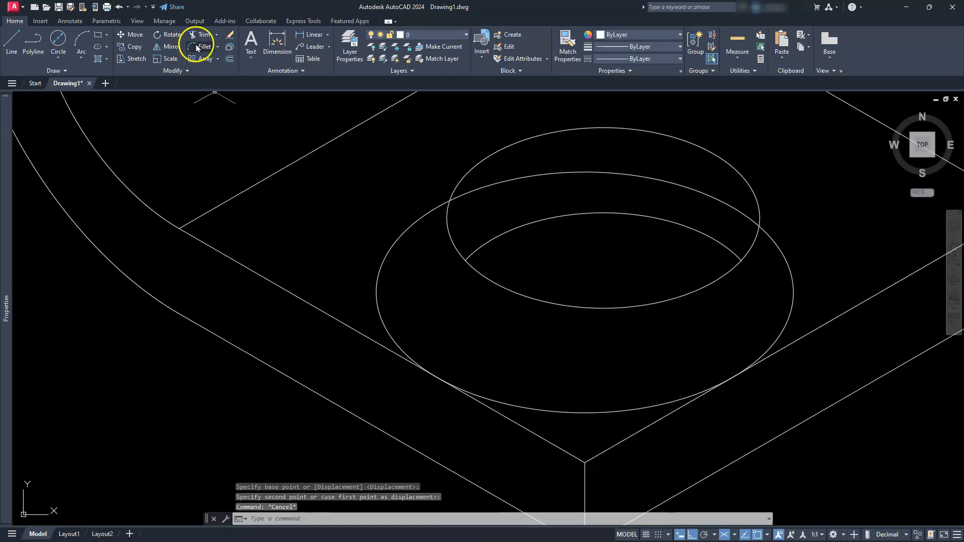
Step: Trim the moved isocircle and the top-face edges beyond it to leave a rounded front corner on the right foot
{"action": "left_click", "coordinate": [204, 34]}
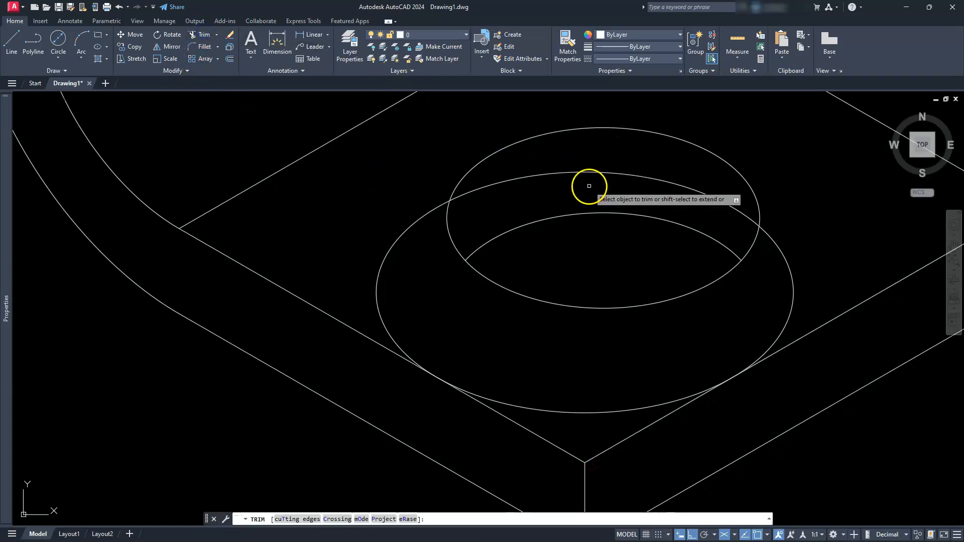
{"action": "left_click", "coordinate": [582, 172]}
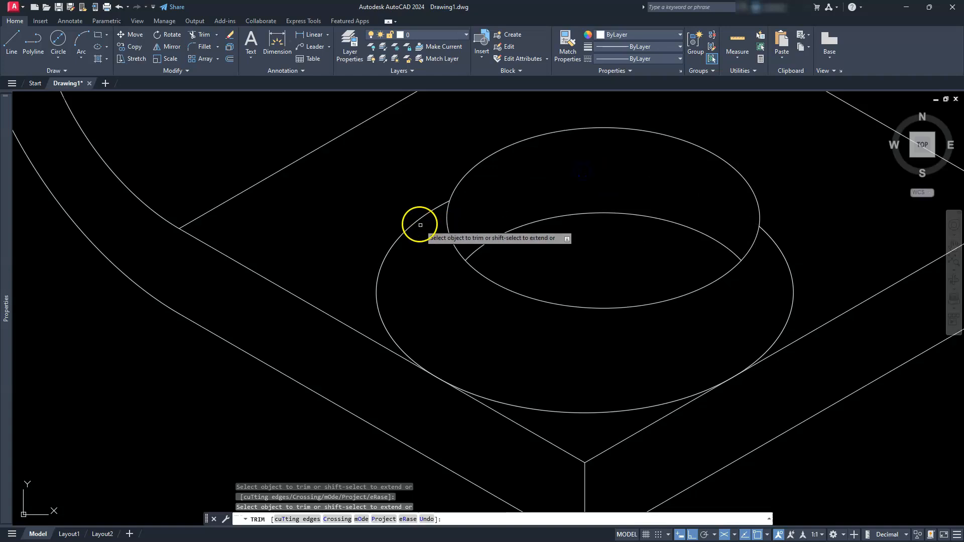
{"action": "left_click", "coordinate": [770, 239]}
{"action": "scroll", "coordinate": [770, 237], "scroll_direction": "down", "scroll_amount": 2}
{"action": "scroll", "coordinate": [770, 237], "scroll_direction": "down", "scroll_amount": 1}
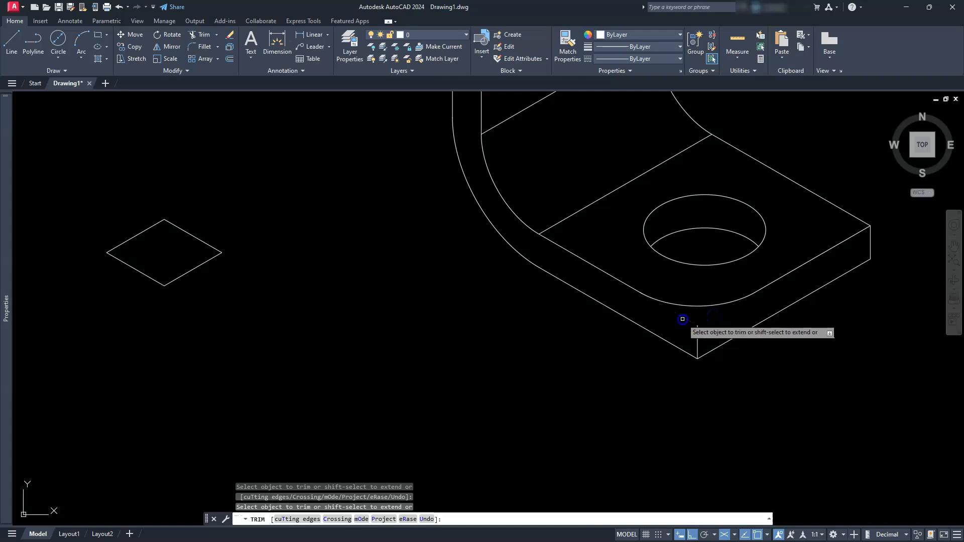
{"action": "key", "text": "Escape"}
{"action": "key", "text": "Escape"}
{"action": "key", "text": "Escape"}
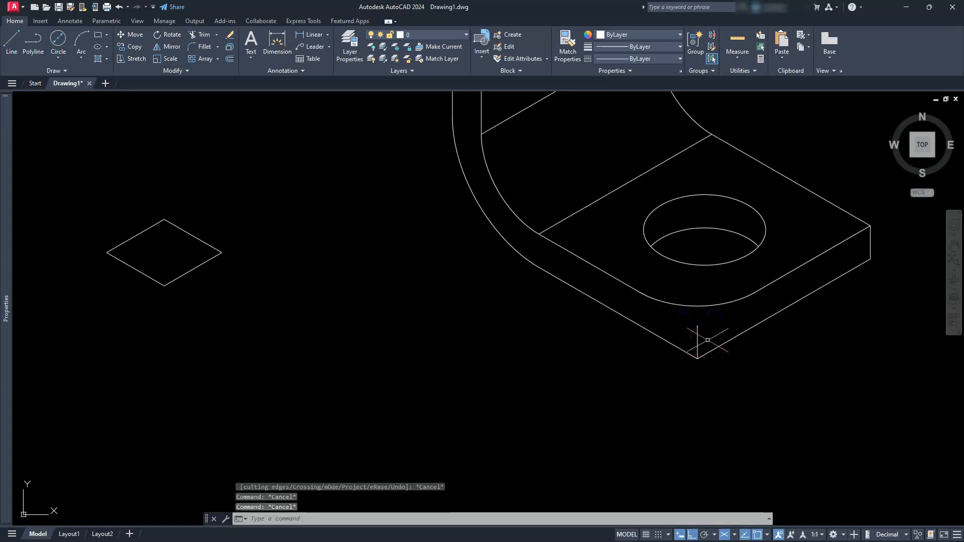
Step: Copy the right foot's front corner arc down from the upper to the lower end of the vertical corner edge
{"action": "scroll", "coordinate": [707, 340], "scroll_direction": "up", "scroll_amount": 2}
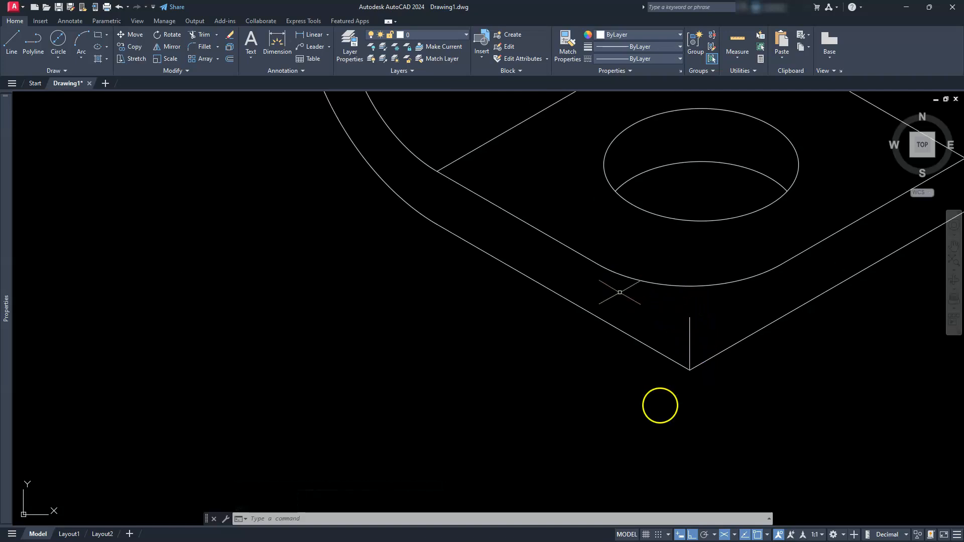
{"action": "key", "text": "Escape"}
{"action": "key", "text": "Escape"}
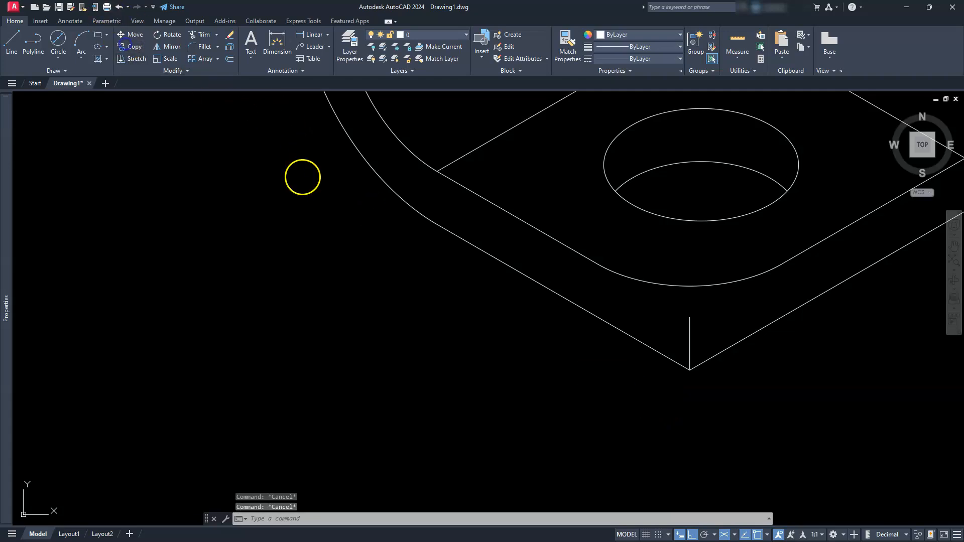
{"action": "left_click", "coordinate": [130, 46]}
{"action": "left_click", "coordinate": [648, 281]}
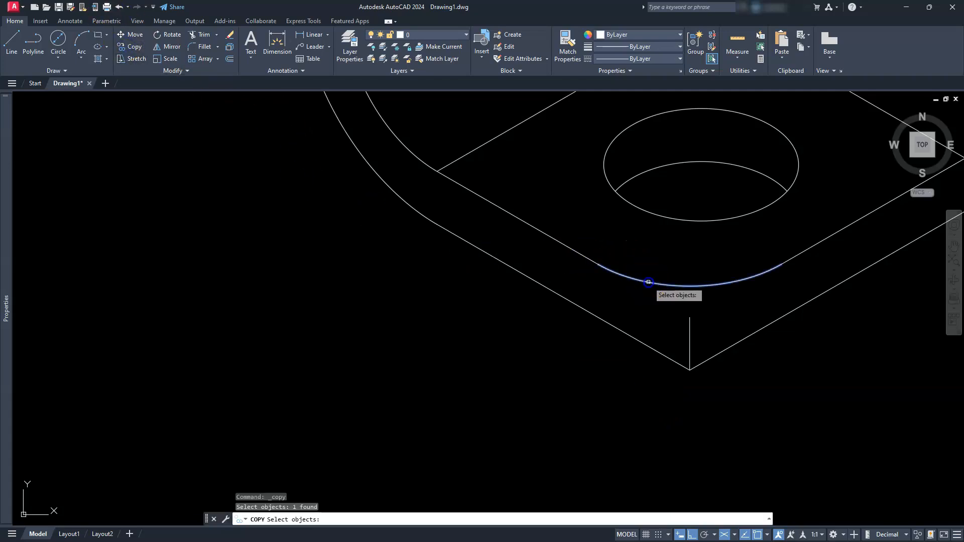
{"action": "key", "text": "Return"}
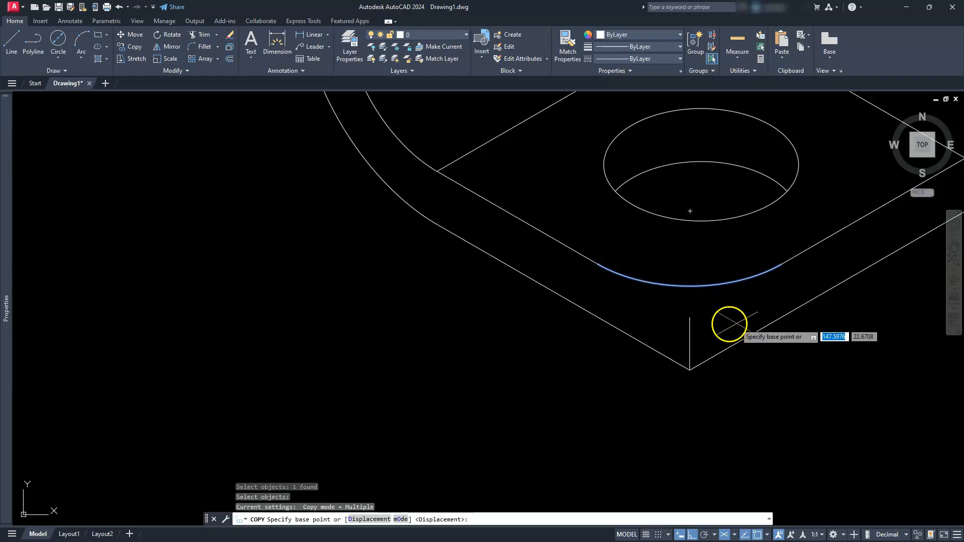
{"action": "left_click", "coordinate": [690, 317]}
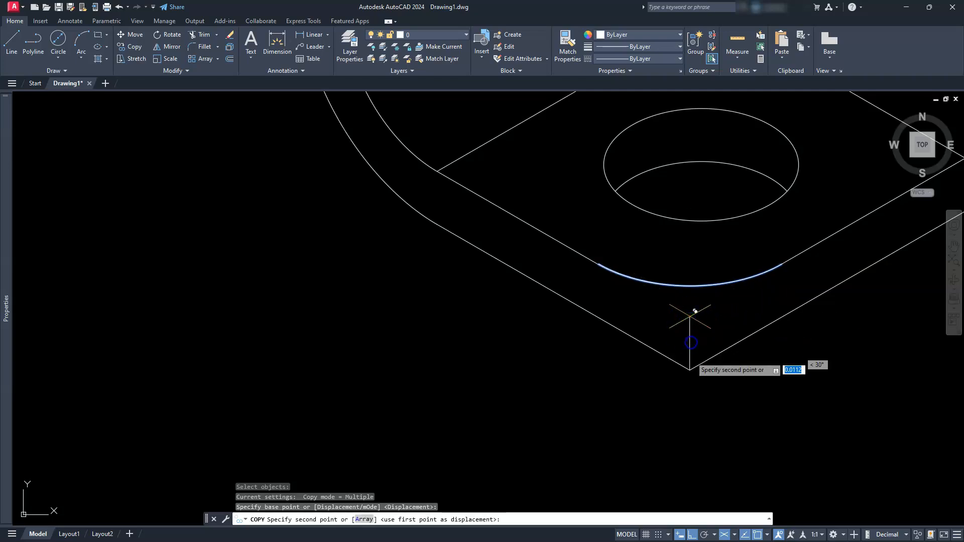
{"action": "left_click", "coordinate": [690, 366]}
{"action": "key", "text": "Escape"}
{"action": "key", "text": "Escape"}
{"action": "key", "text": "Escape"}
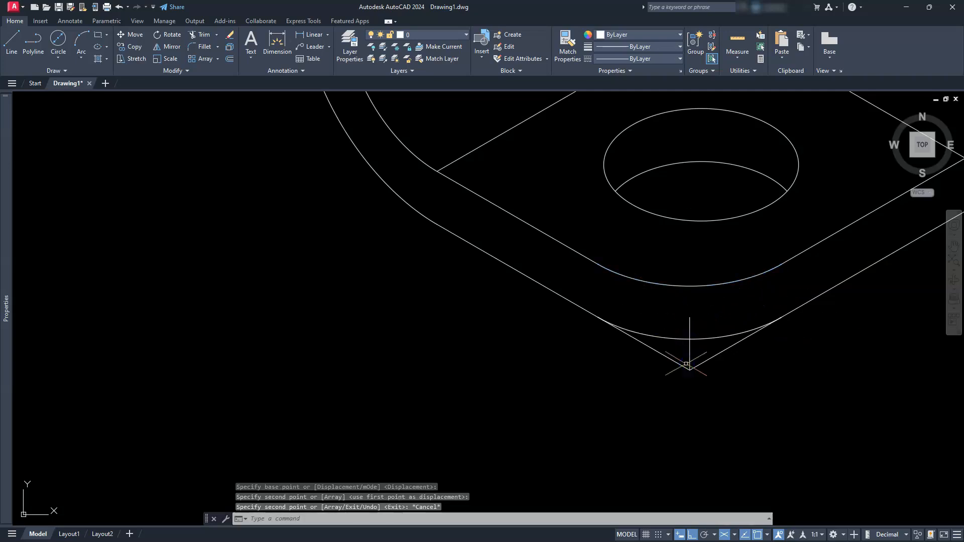
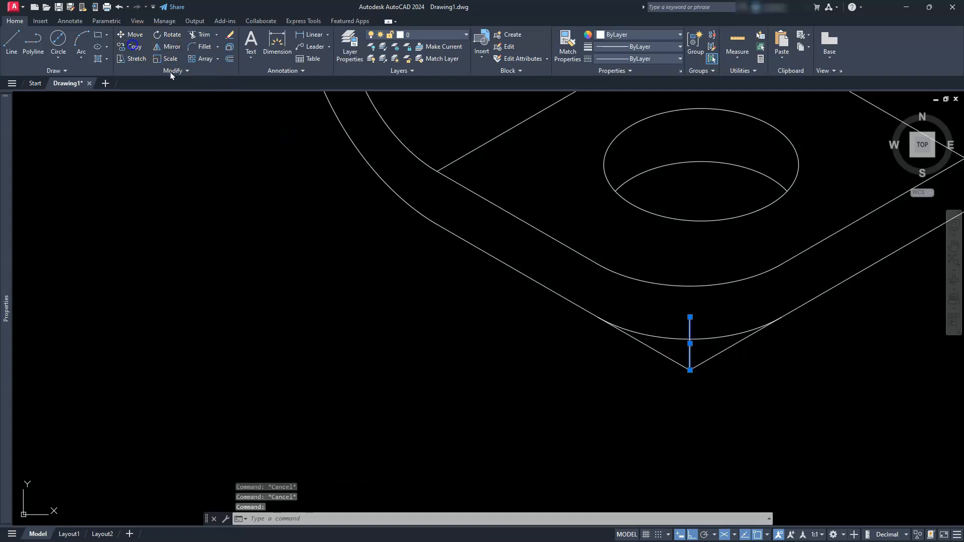
Step: Copy the right foot's vertical front corner edge from its lower end to both ends of the lower corner arc
{"action": "left_click", "coordinate": [690, 369]}
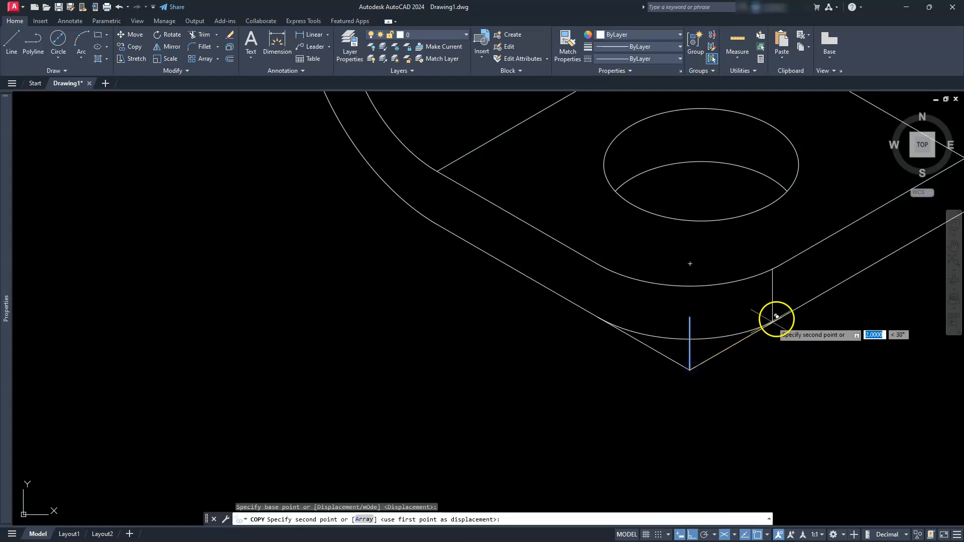
{"action": "left_click", "coordinate": [777, 318]}
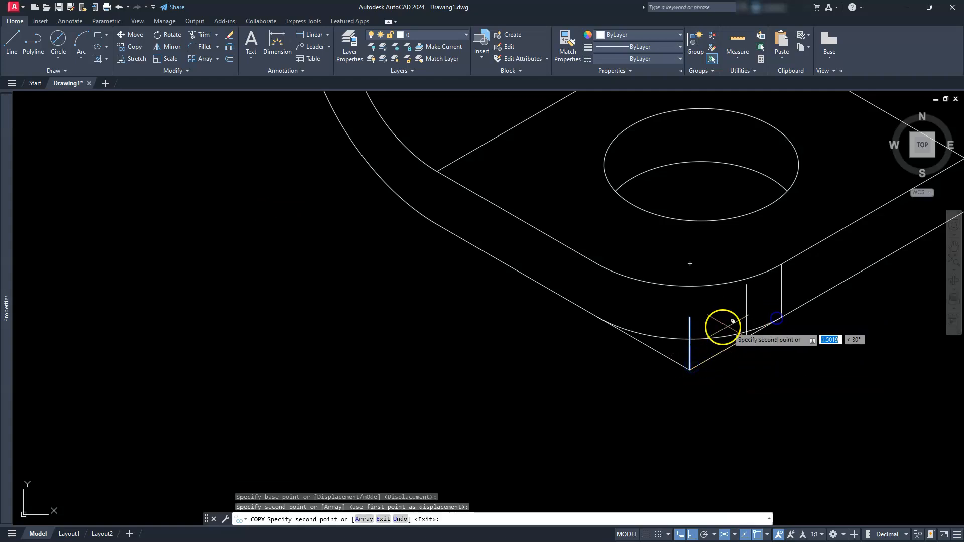
{"action": "left_click", "coordinate": [611, 316]}
{"action": "key", "text": "Escape"}
{"action": "key", "text": "Escape"}
{"action": "key", "text": "Escape"}
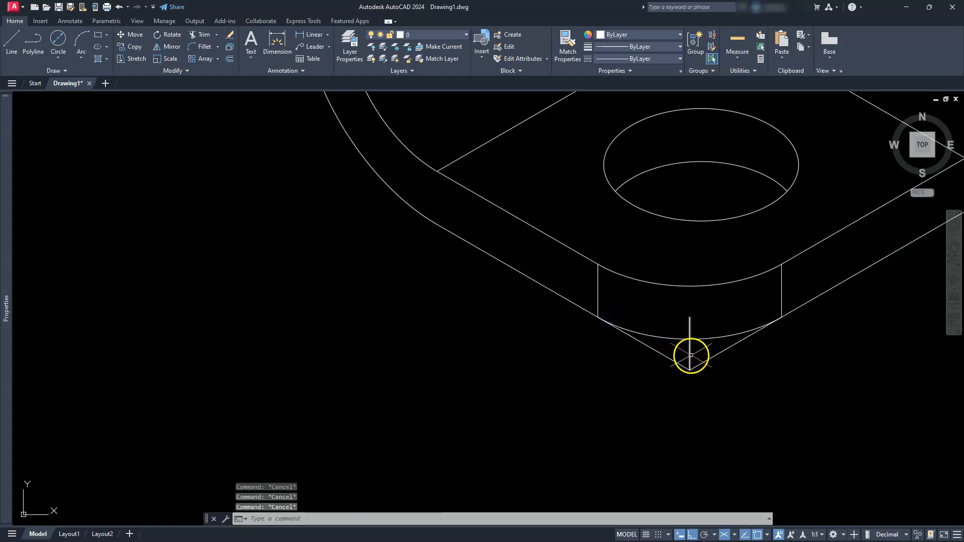
Step: Trim the original vertical edge and the lower edges projecting beyond the right foot's lower corner arc
{"action": "left_click", "coordinate": [195, 35]}
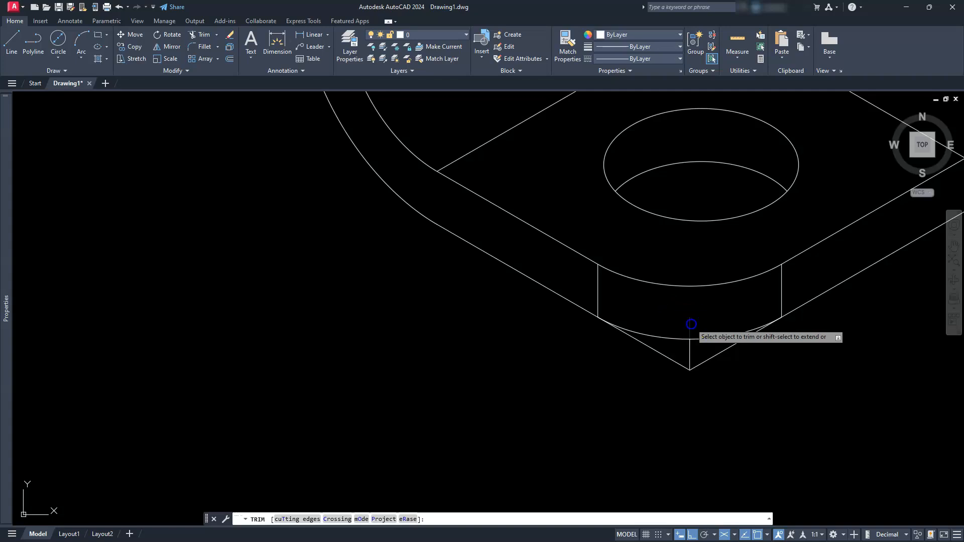
{"action": "left_click", "coordinate": [687, 354]}
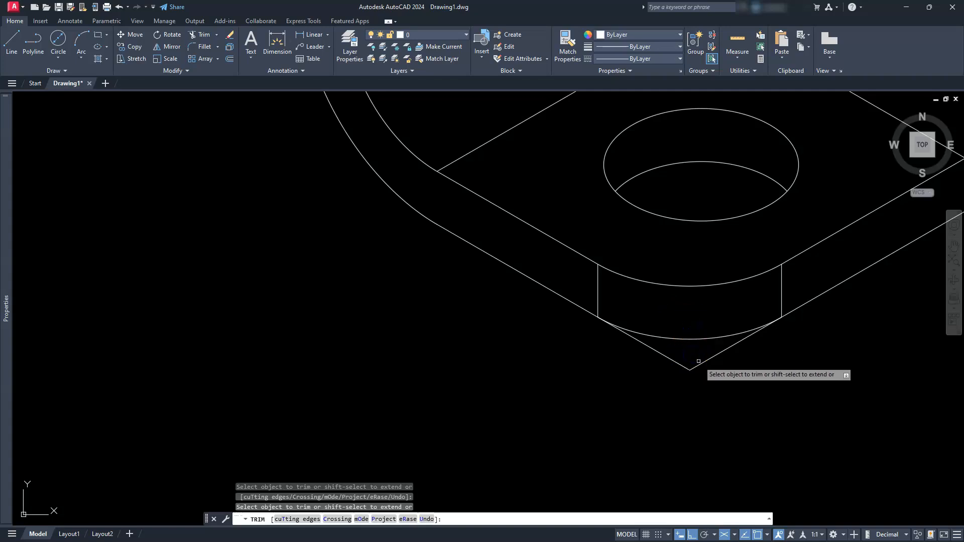
{"action": "left_click", "coordinate": [681, 363]}
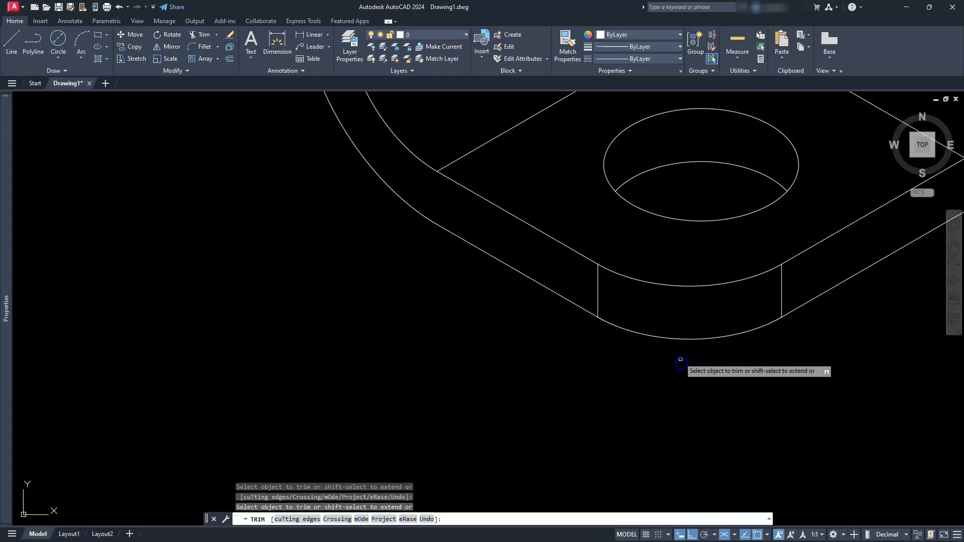
{"action": "scroll", "coordinate": [648, 346], "scroll_direction": "down", "scroll_amount": 4}
{"action": "key", "text": "Escape"}
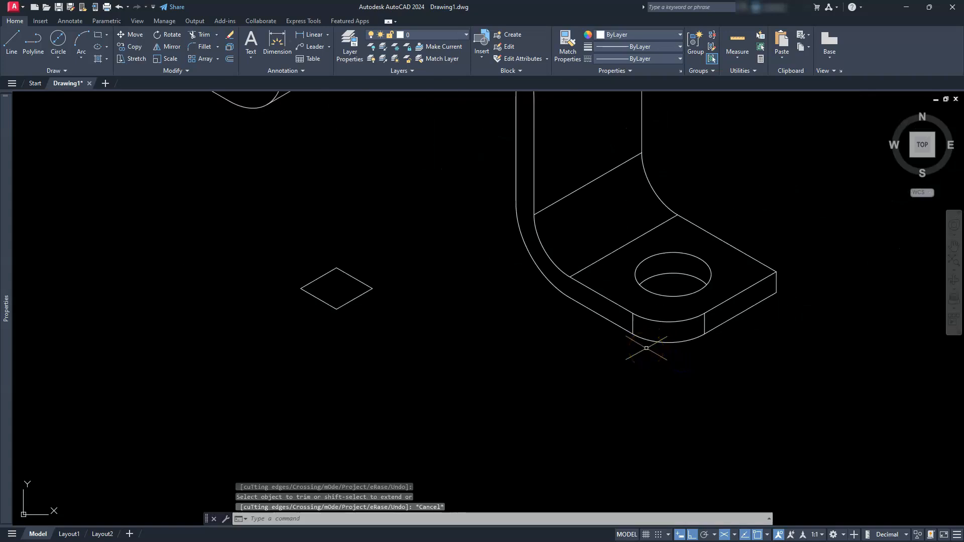
Step: Draw an isocircle of radius 2 centred on the isometric square's right corner, reaching its front corner
{"action": "scroll", "coordinate": [393, 285], "scroll_direction": "up", "scroll_amount": 3}
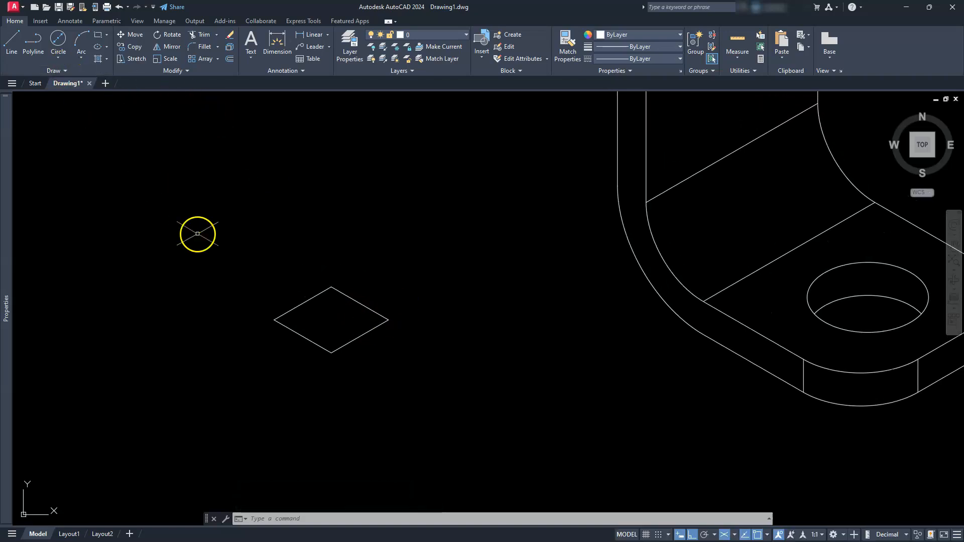
{"action": "key", "text": "Return"}
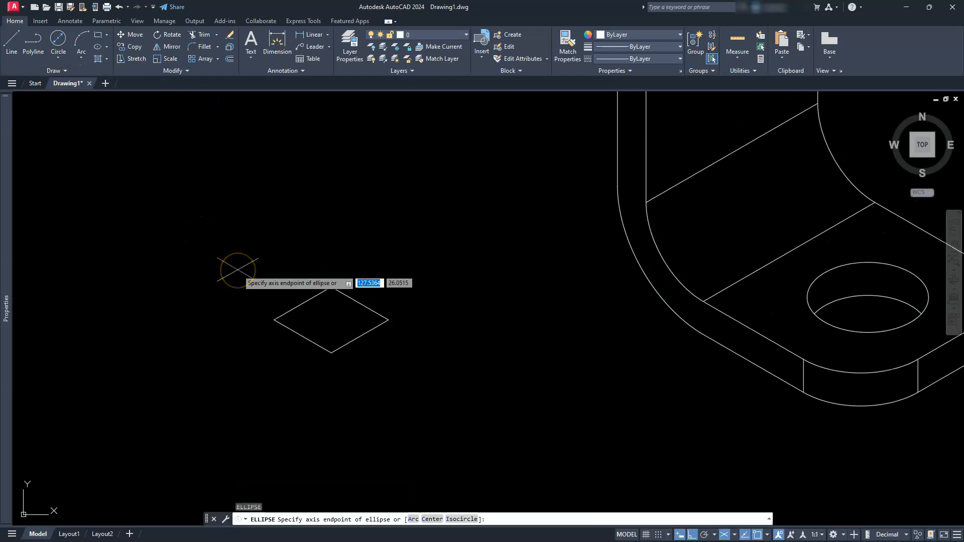
{"action": "type", "text": "I"}
{"action": "key", "text": "Return"}
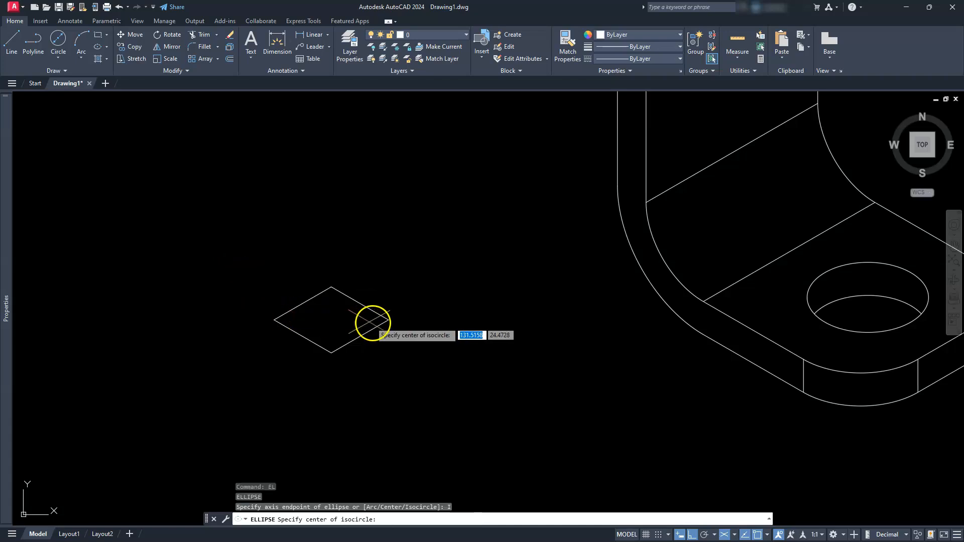
{"action": "left_click", "coordinate": [389, 319]}
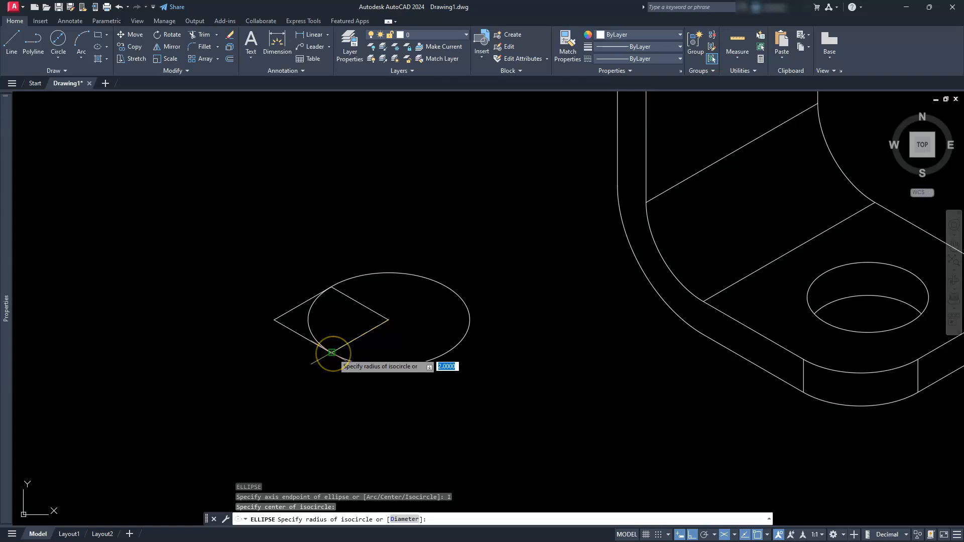
{"action": "key", "text": "Escape"}
Step: Move the isocircle from the isometric square's left corner to the upper outer-left corner of the left foot
{"action": "scroll", "coordinate": [332, 355], "scroll_direction": "up", "scroll_amount": 3}
{"action": "scroll", "coordinate": [332, 355], "scroll_direction": "down", "scroll_amount": 4}
{"action": "middle_click_drag", "start_coordinate": [348, 370], "coordinate": [523, 393]}
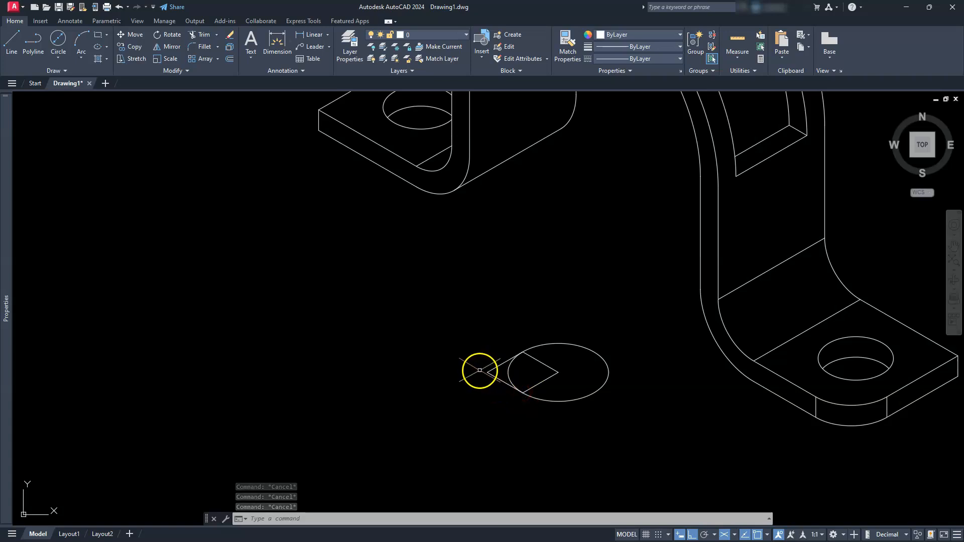
{"action": "mouse_move", "coordinate": [412, 229]}
{"action": "middle_mouse_down"}
{"action": "mouse_move", "coordinate": [434, 273]}
{"action": "mouse_move", "coordinate": [544, 289]}
{"action": "middle_mouse_up"}
{"action": "left_click", "coordinate": [708, 440]}
{"action": "left_click", "coordinate": [718, 385]}
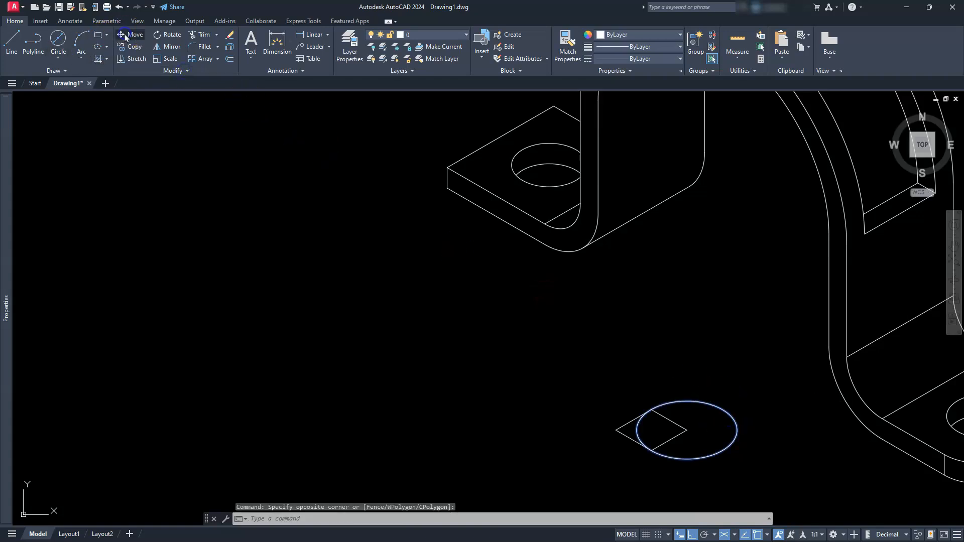
{"action": "type", "text": "m"}
{"action": "key", "text": "Return"}
{"action": "left_click", "coordinate": [617, 430]}
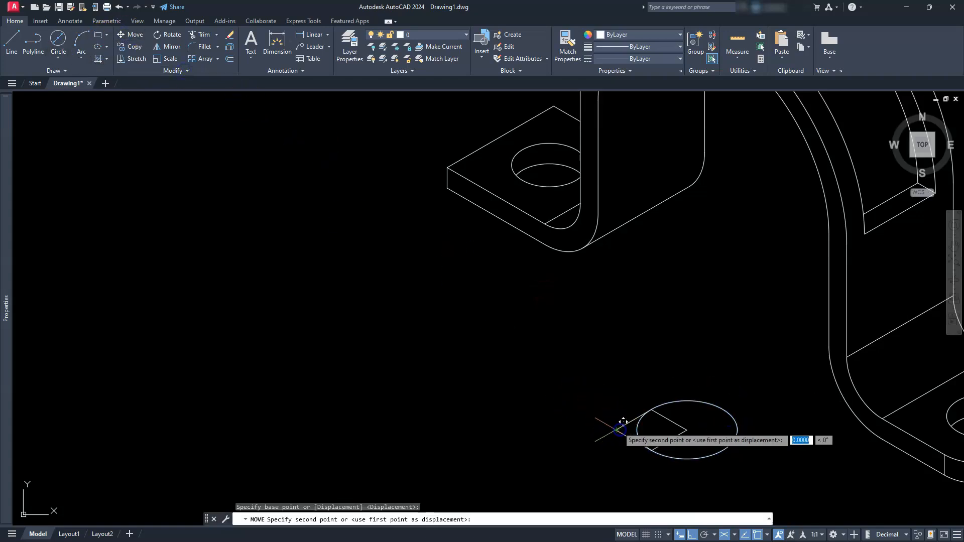
{"action": "left_click", "coordinate": [447, 169]}
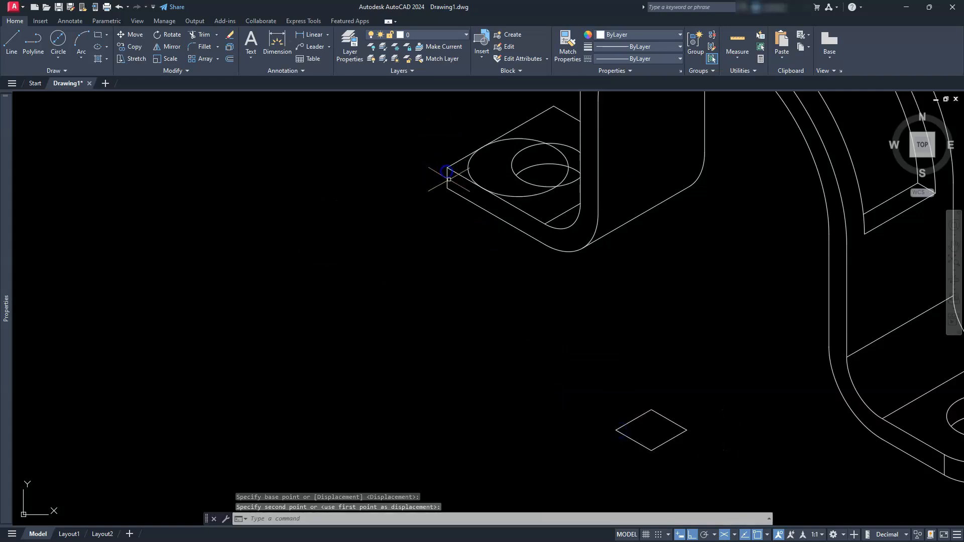
Step: Trim the moved isocircle down to the arc between its tangent points on the left foot's top edges
{"action": "scroll", "coordinate": [468, 155], "scroll_direction": "up", "scroll_amount": 2}
{"action": "mouse_move", "coordinate": [469, 155]}
{"action": "middle_mouse_down"}
{"action": "mouse_move", "coordinate": [486, 269]}
{"action": "mouse_move", "coordinate": [510, 245]}
{"action": "middle_mouse_up"}
{"action": "key", "text": "Escape"}
{"action": "scroll", "coordinate": [485, 273], "scroll_direction": "up", "scroll_amount": 4}
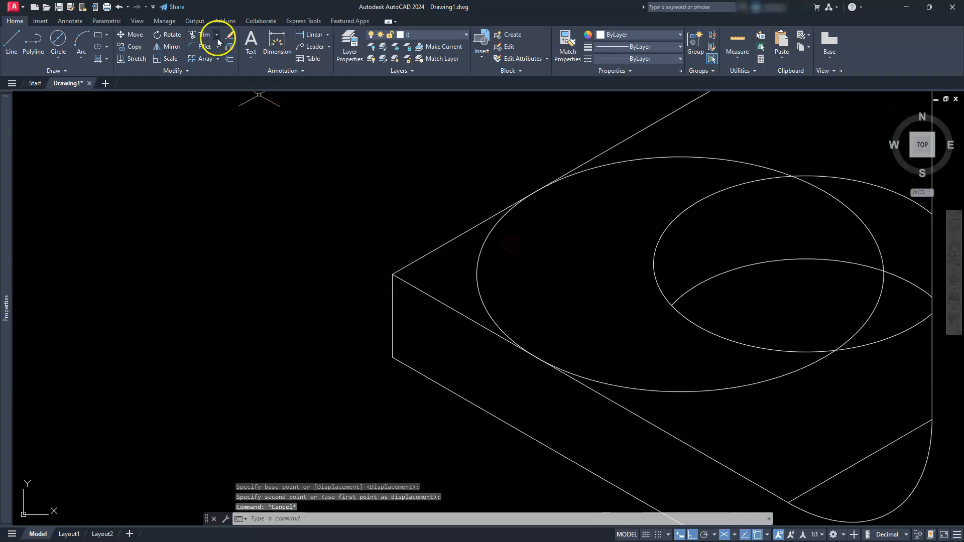
{"action": "left_click", "coordinate": [626, 162]}
{"action": "left_click", "coordinate": [848, 203]}
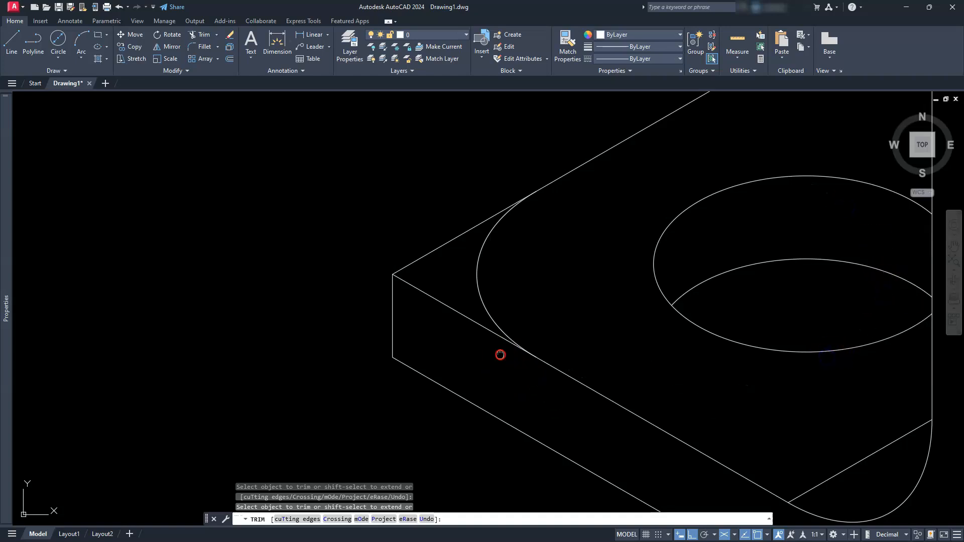
{"action": "middle_click_drag", "start_coordinate": [499, 355], "coordinate": [504, 314]}
{"action": "key", "text": "Escape"}
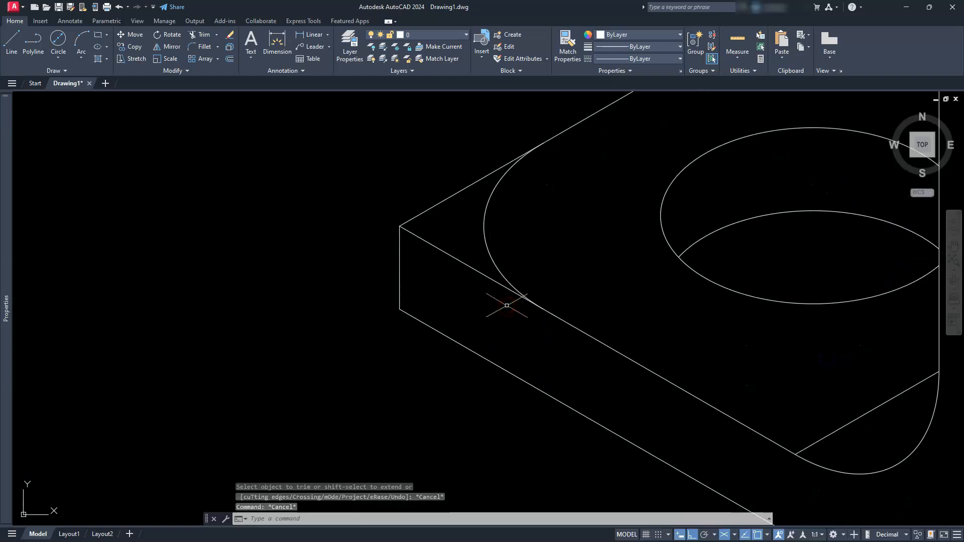
Step: Copy the left foot's corner arc down from the upper to the lower end of the vertical corner edge
{"action": "left_click", "coordinate": [125, 49]}
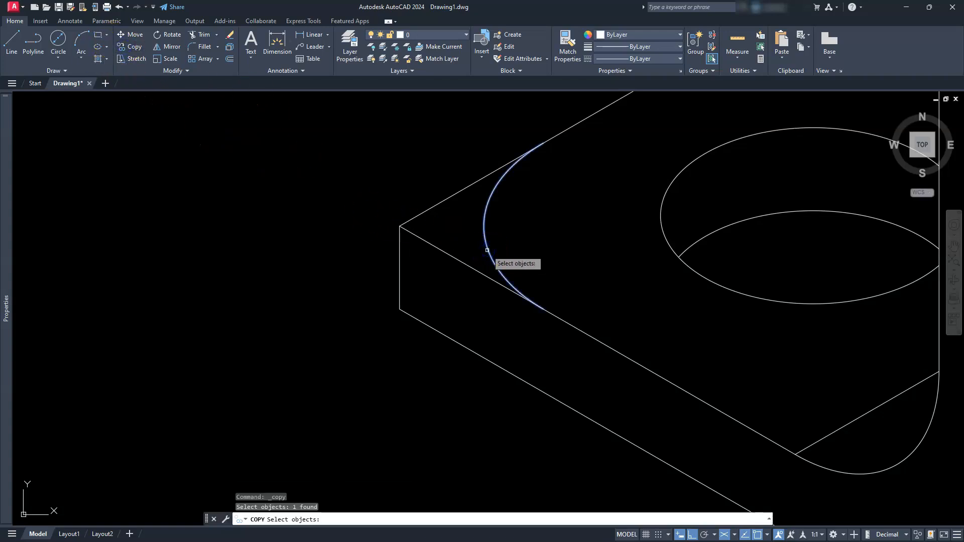
{"action": "key", "text": "Return"}
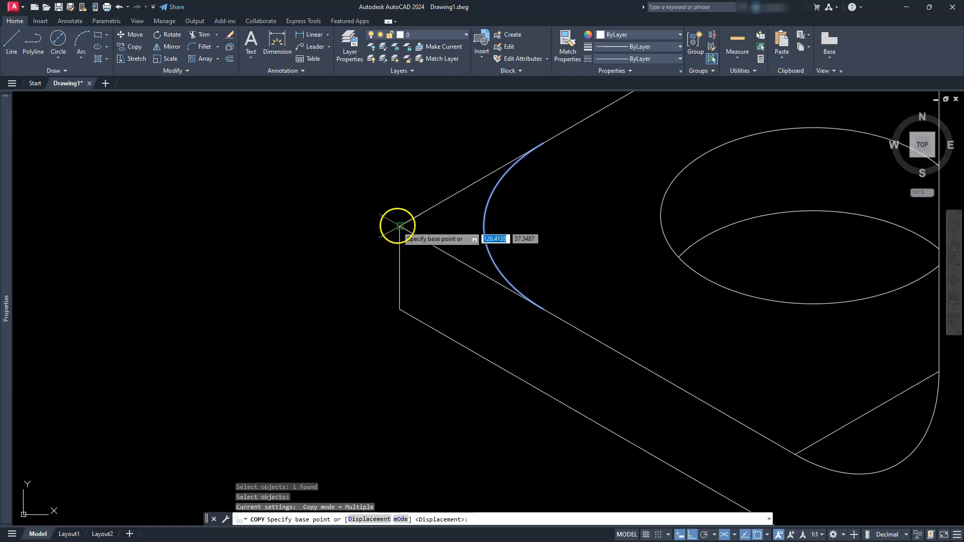
{"action": "left_click", "coordinate": [399, 226]}
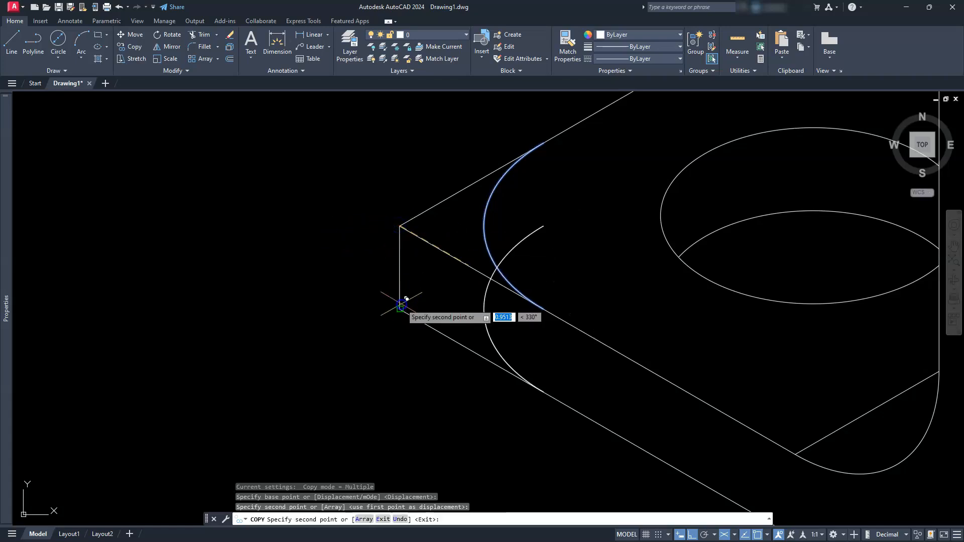
{"action": "key", "text": "Escape"}
{"action": "key", "text": "Escape"}
{"action": "key", "text": "Escape"}
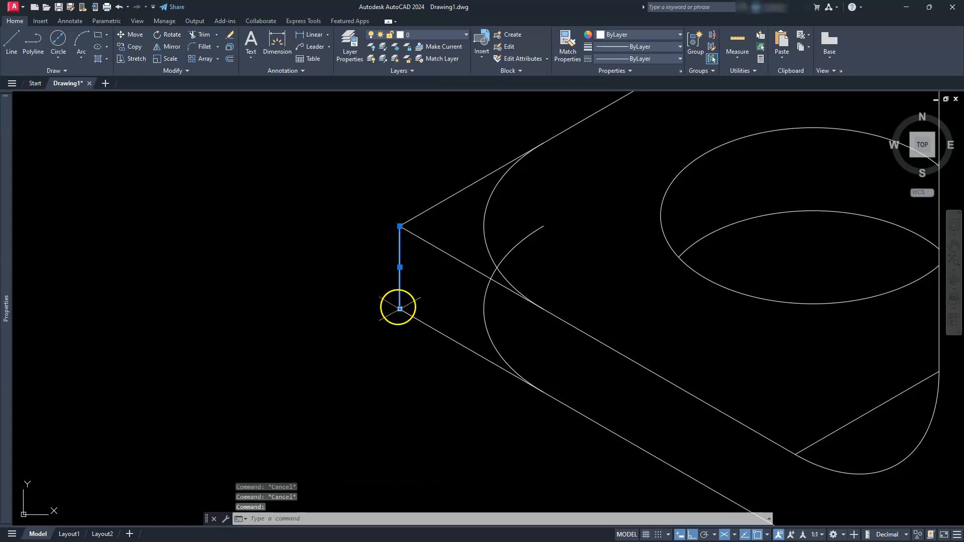
{"action": "left_click", "coordinate": [399, 308]}
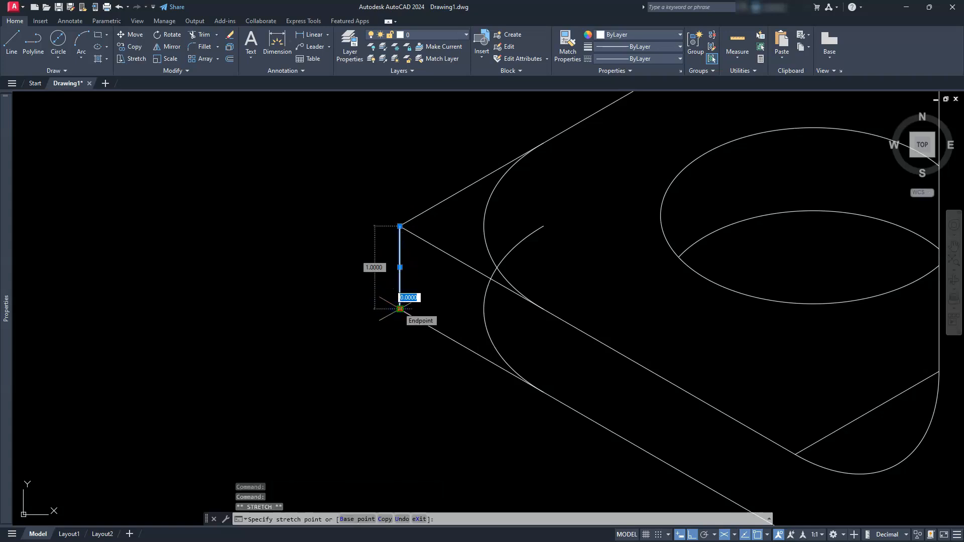
{"action": "key", "text": "Escape"}
{"action": "key", "text": "Escape"}
{"action": "key", "text": "Escape"}
Step: Copy the left foot's vertical corner edge from its lower end to the lower arc's front end and its leftmost point
{"action": "left_click", "coordinate": [399, 270]}
{"action": "left_click", "coordinate": [383, 269]}
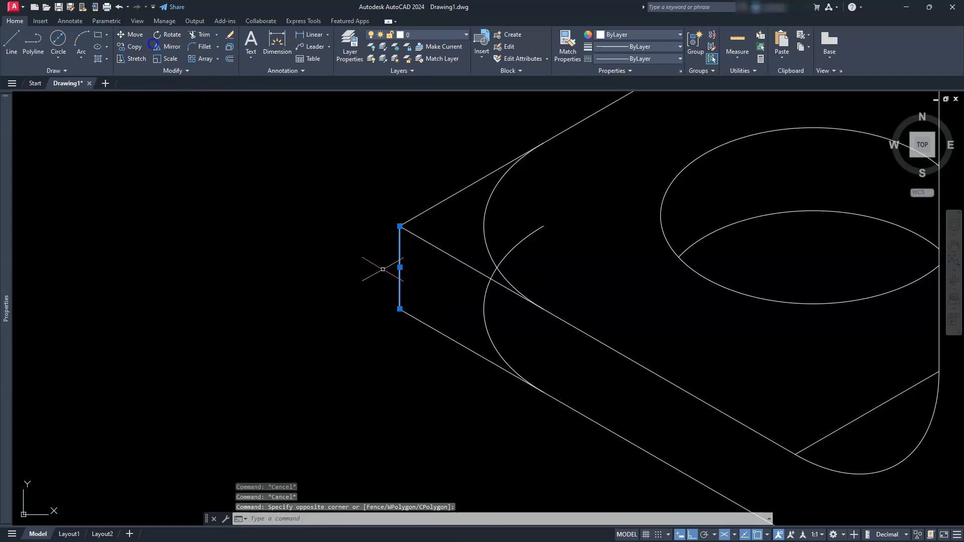
{"action": "left_click", "coordinate": [125, 47]}
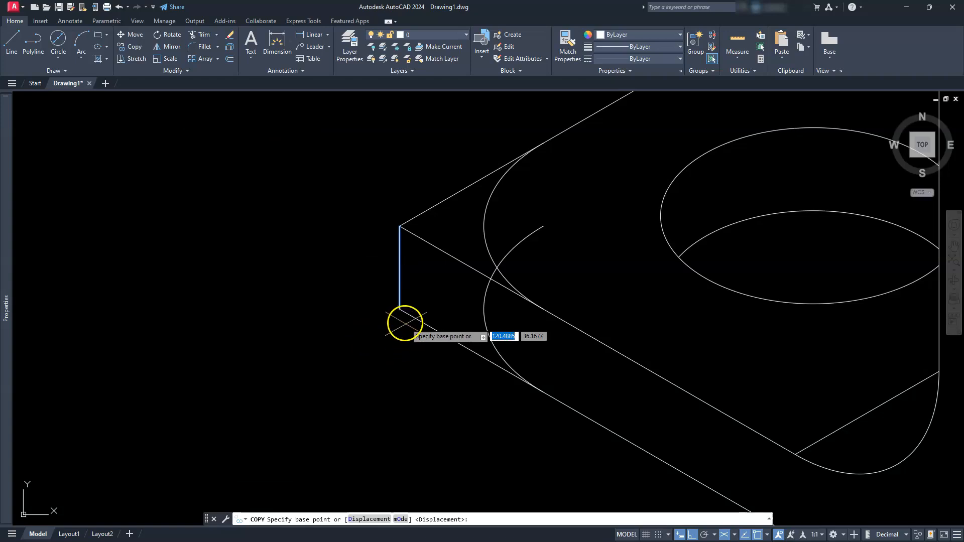
{"action": "left_click", "coordinate": [400, 309]}
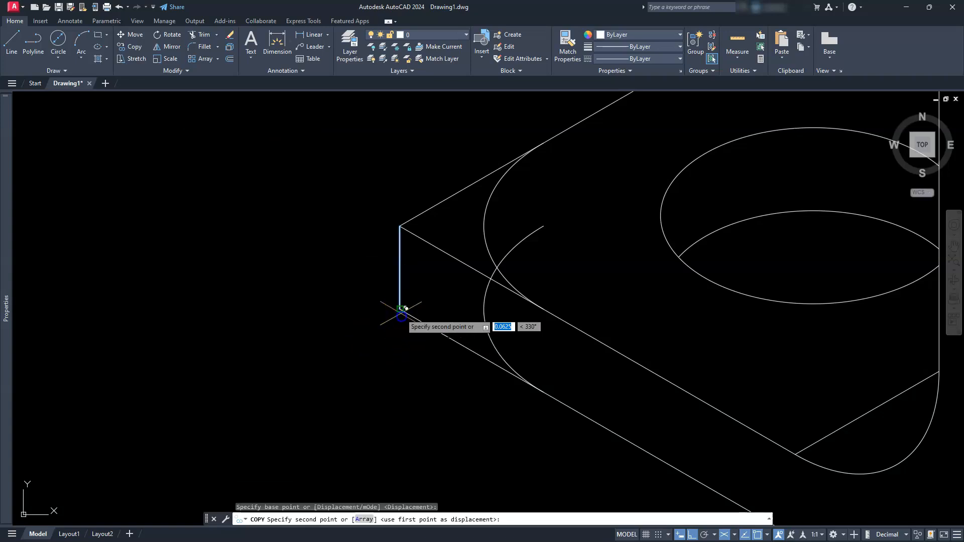
{"action": "left_click", "coordinate": [542, 391]}
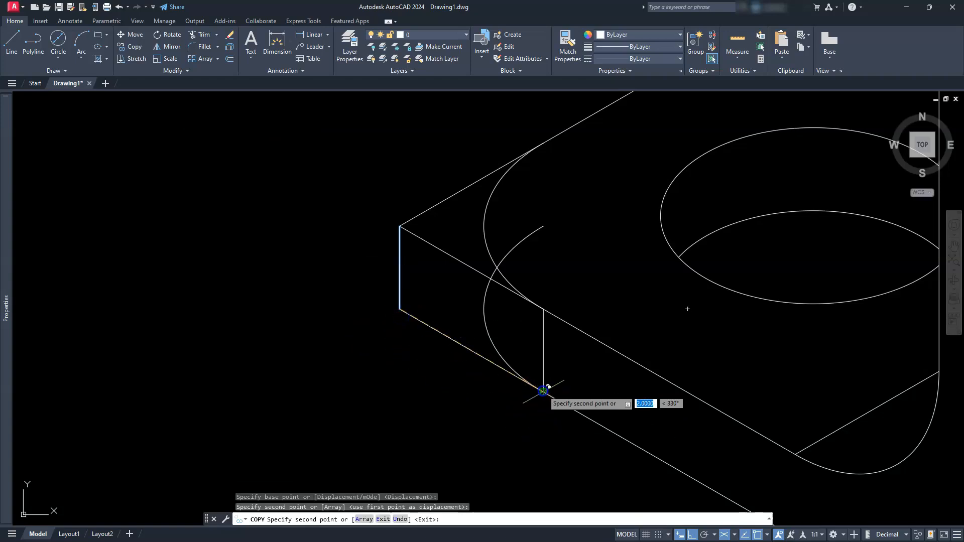
{"action": "left_click", "coordinate": [484, 307]}
{"action": "key", "text": "Escape"}
{"action": "key", "text": "Escape"}
{"action": "key", "text": "Escape"}
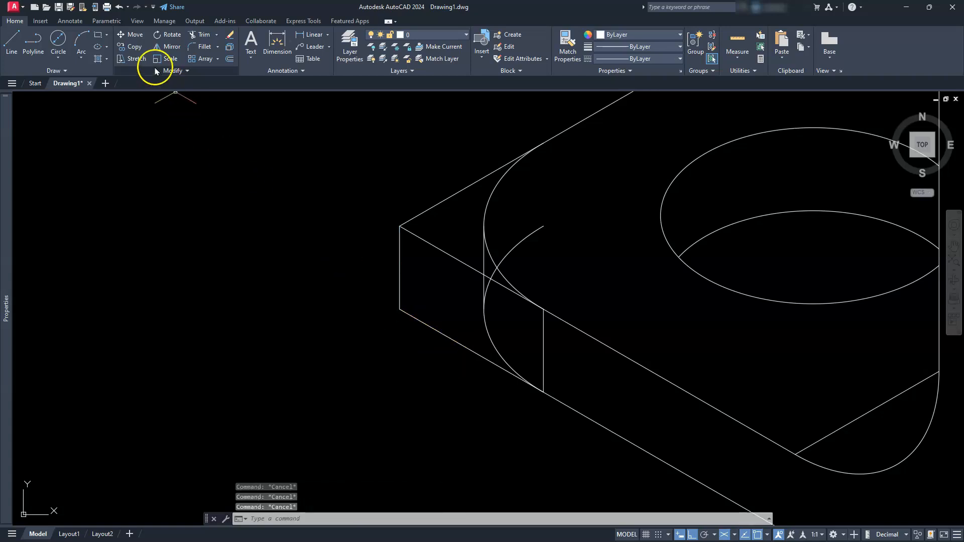
Step: Trim away the hidden rear portion of the left foot's lower corner arc, back to the vertical tangent edge at its leftmost point
{"action": "left_click", "coordinate": [207, 35]}
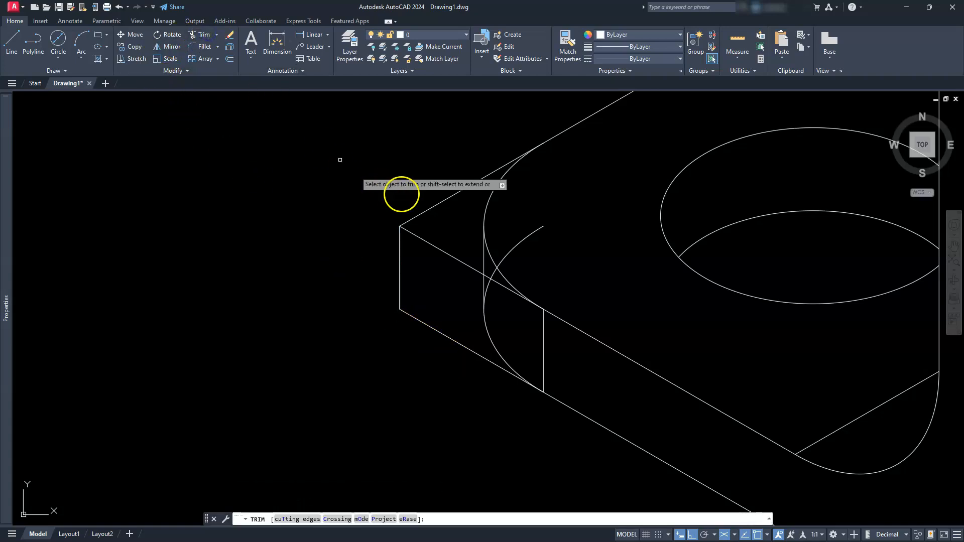
{"action": "left_click", "coordinate": [533, 234]}
{"action": "scroll", "coordinate": [492, 303], "scroll_direction": "up", "scroll_amount": 2}
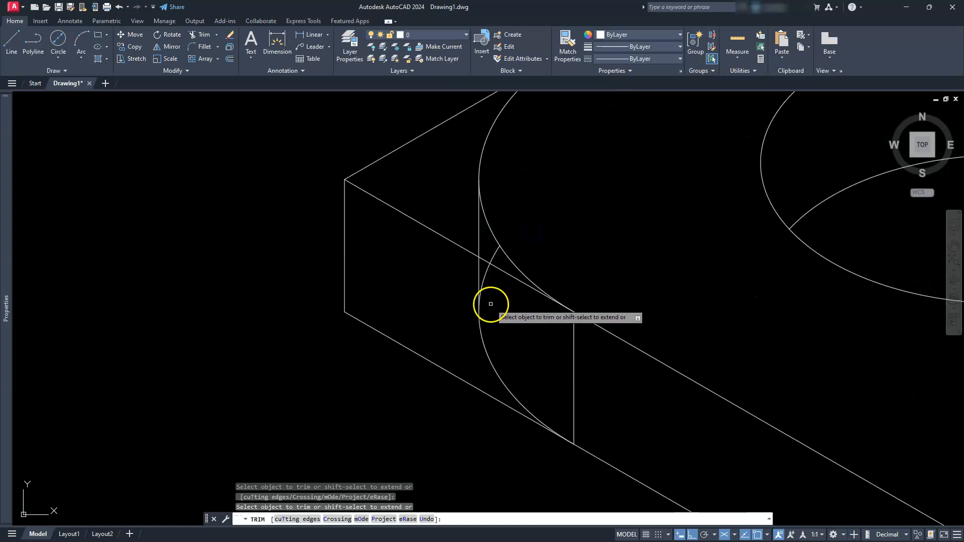
{"action": "left_click", "coordinate": [488, 255]}
{"action": "left_click", "coordinate": [488, 275]}
{"action": "scroll", "coordinate": [486, 274], "scroll_direction": "down", "scroll_amount": 5}
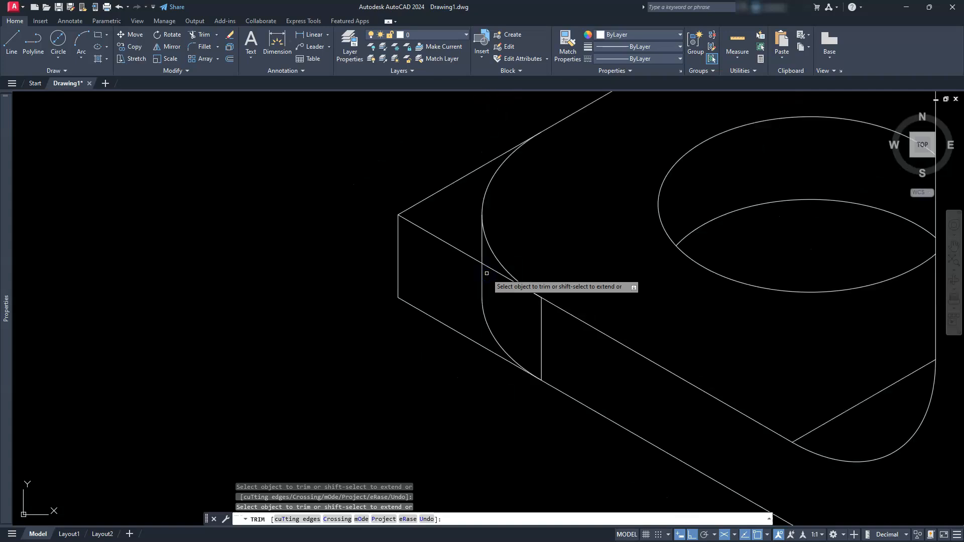
Step: Trim off the left foot's former sharp outer corner, removing the top, bottom and vertical edge segments outside the rounded corner
{"action": "left_click", "coordinate": [461, 255]}
{"action": "scroll", "coordinate": [469, 286], "scroll_direction": "up", "scroll_amount": 2}
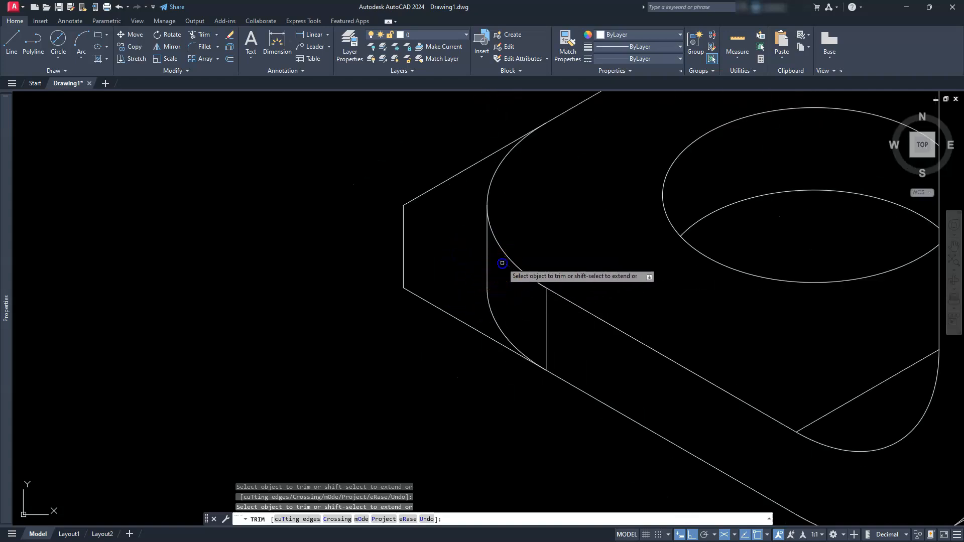
{"action": "left_click", "coordinate": [483, 337]}
{"action": "left_click", "coordinate": [457, 310]}
{"action": "left_click", "coordinate": [421, 265]}
{"action": "left_click", "coordinate": [393, 231]}
{"action": "left_click", "coordinate": [420, 202]}
{"action": "scroll", "coordinate": [426, 204], "scroll_direction": "down", "scroll_amount": 3}
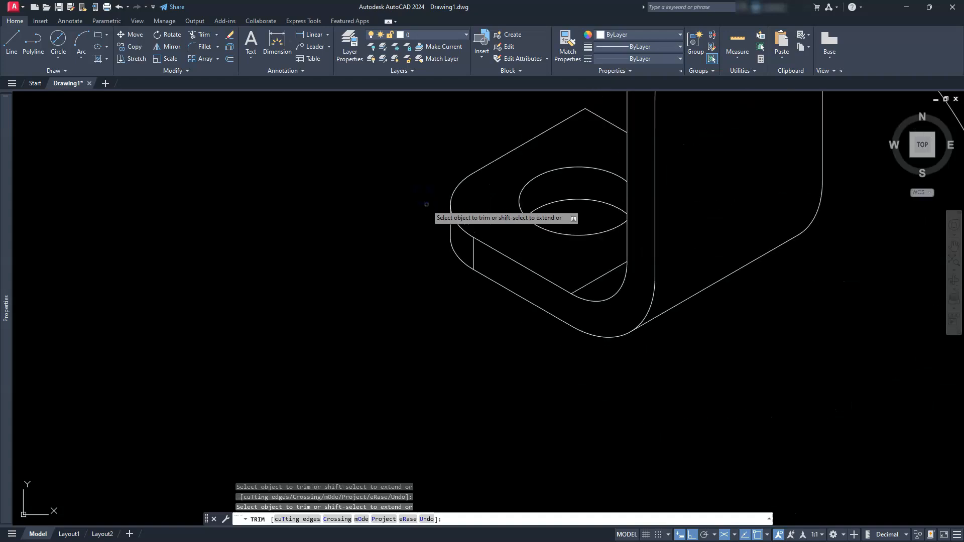
{"action": "scroll", "coordinate": [408, 269], "scroll_direction": "down", "scroll_amount": 2}
{"action": "middle_click_drag", "start_coordinate": [408, 290], "coordinate": [375, 191]}
{"action": "middle_click_drag", "start_coordinate": [434, 299], "coordinate": [333, 215]}
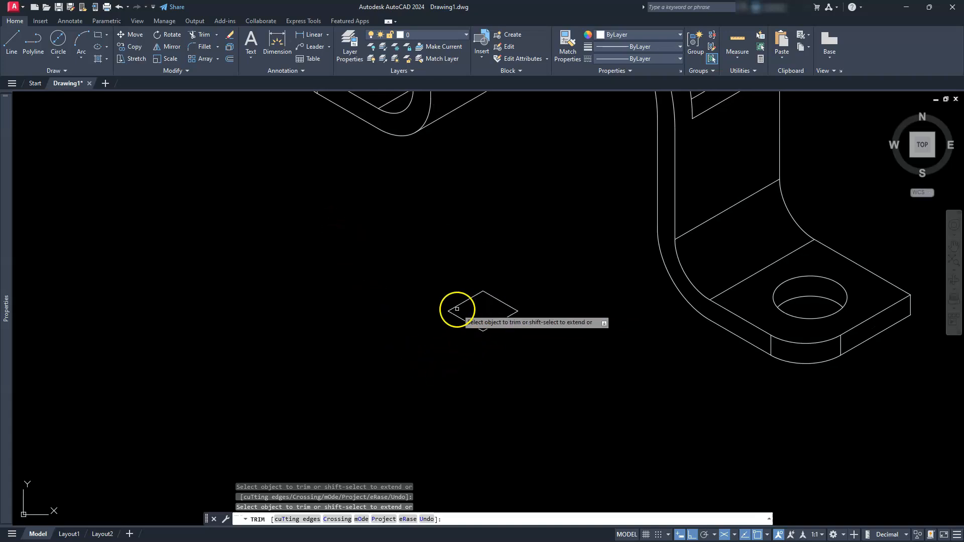
{"action": "key", "text": "Escape"}
{"action": "key", "text": "Escape"}
{"action": "key", "text": "Escape"}
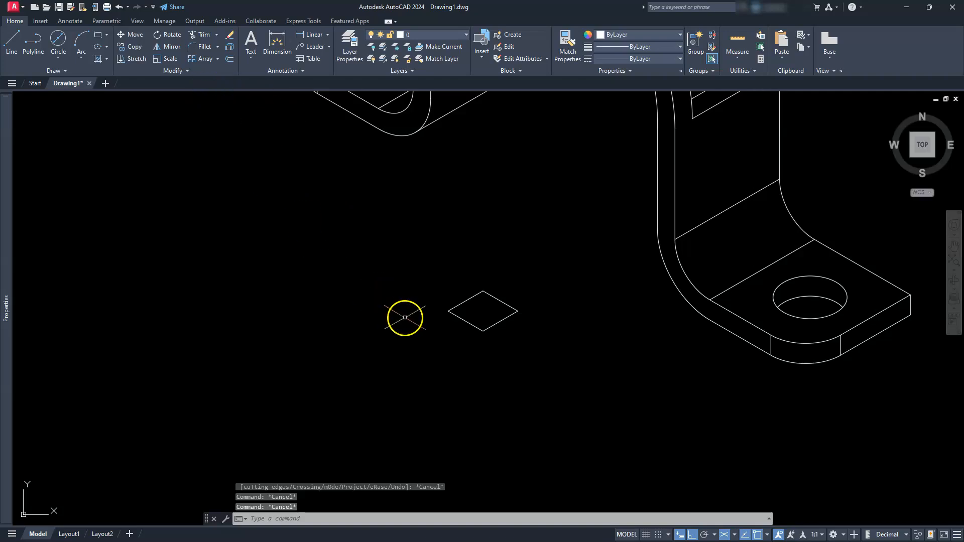
Step: Draw an isocircle centred on the left corner of the isometric square, with its radius reaching the square's upper corner
{"action": "type", "text": "l"}
{"action": "key", "text": "Return"}
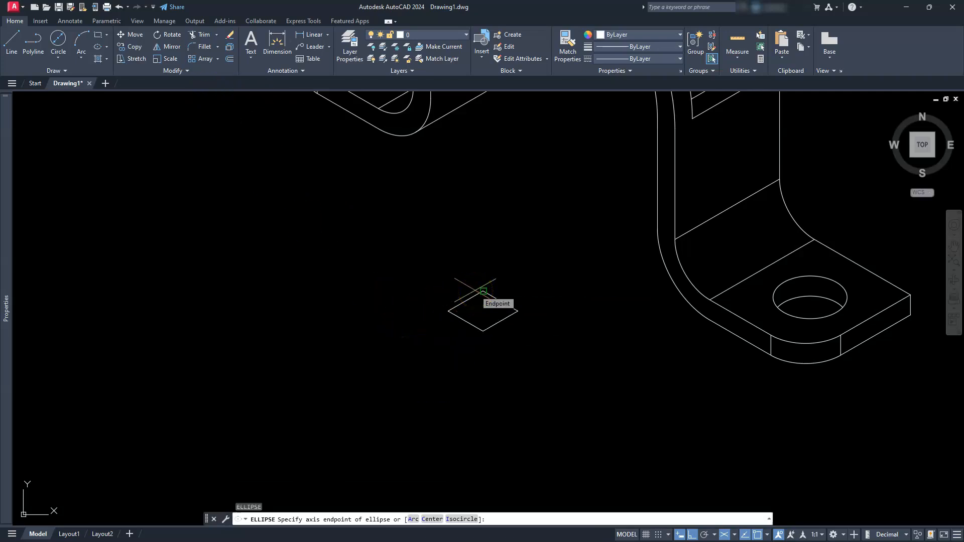
{"action": "type", "text": "I"}
{"action": "key", "text": "Return"}
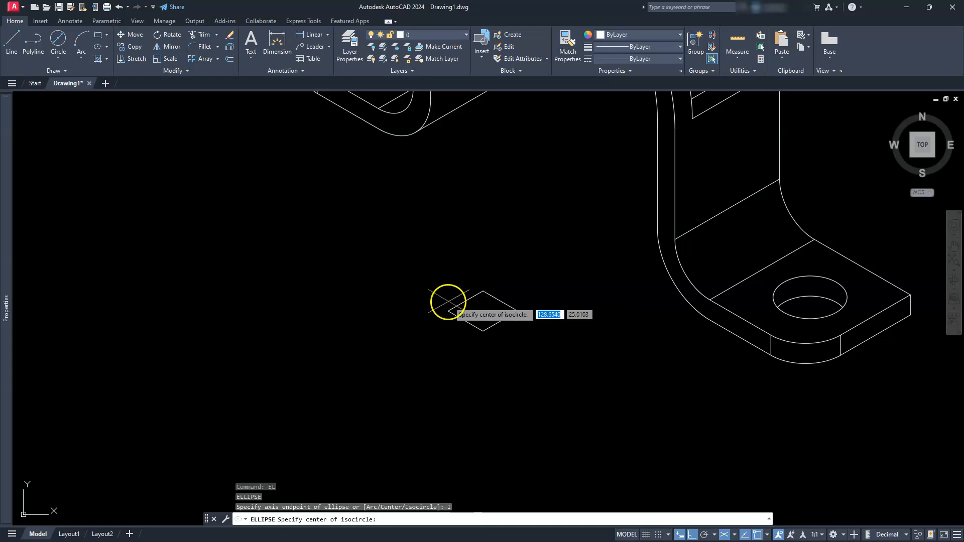
{"action": "left_click", "coordinate": [448, 311]}
{"action": "scroll", "coordinate": [447, 311], "scroll_direction": "up", "scroll_amount": 4}
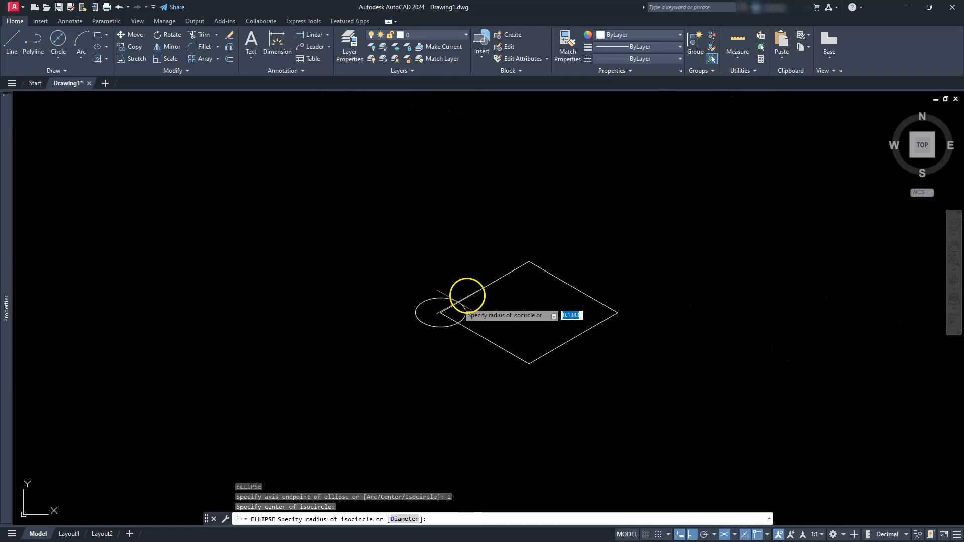
{"action": "key", "text": "Escape"}
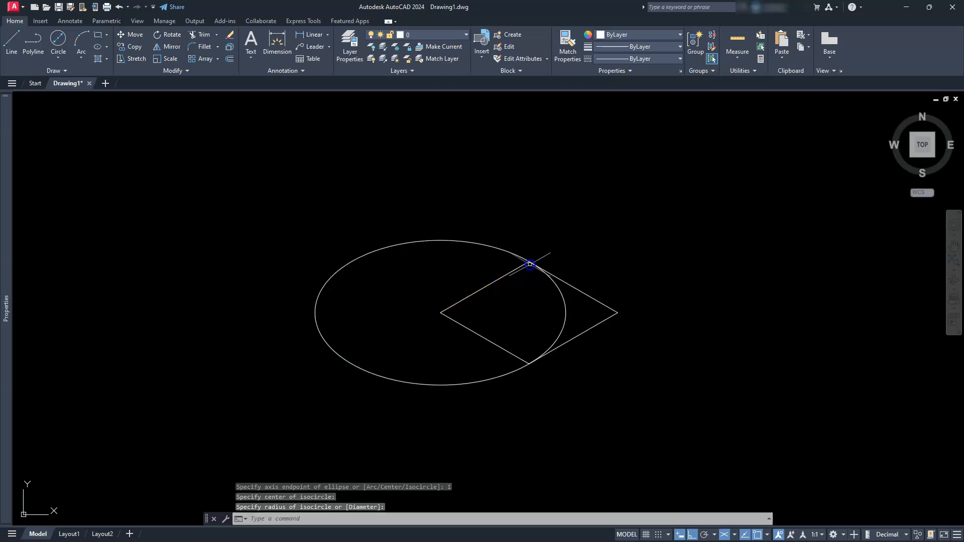
{"action": "scroll", "coordinate": [530, 277], "scroll_direction": "down", "scroll_amount": 5}
{"action": "scroll", "coordinate": [530, 278], "scroll_direction": "up", "scroll_amount": 4}
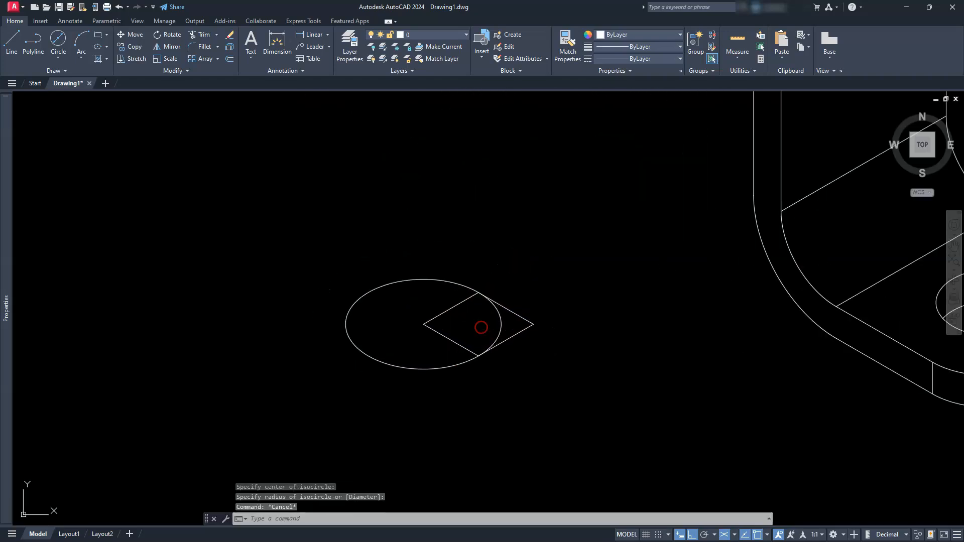
Step: Move the isocircle from the construction rhombus's right corner to the outer right corner of the right foot's top face
{"action": "left_click", "coordinate": [128, 35]}
{"action": "left_click", "coordinate": [364, 345]}
{"action": "left_click", "coordinate": [342, 360]}
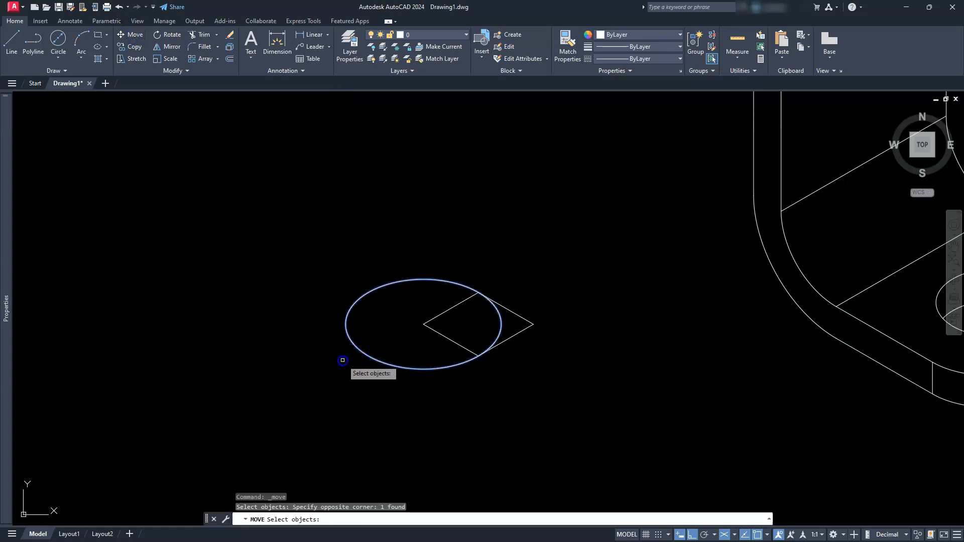
{"action": "key", "text": "Return"}
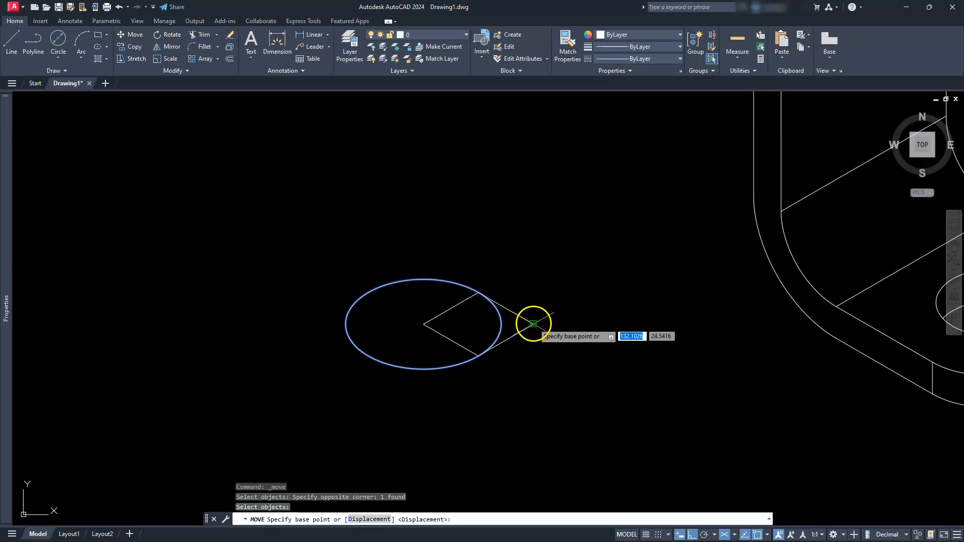
{"action": "left_click", "coordinate": [533, 324]}
{"action": "scroll", "coordinate": [540, 318], "scroll_direction": "down", "scroll_amount": 6}
{"action": "scroll", "coordinate": [669, 324], "scroll_direction": "up", "scroll_amount": 4}
{"action": "left_click", "coordinate": [704, 310]}
{"action": "key", "text": "Escape"}
{"action": "key", "text": "Escape"}
{"action": "key", "text": "Escape"}
{"action": "scroll", "coordinate": [707, 342], "scroll_direction": "up", "scroll_amount": 6}
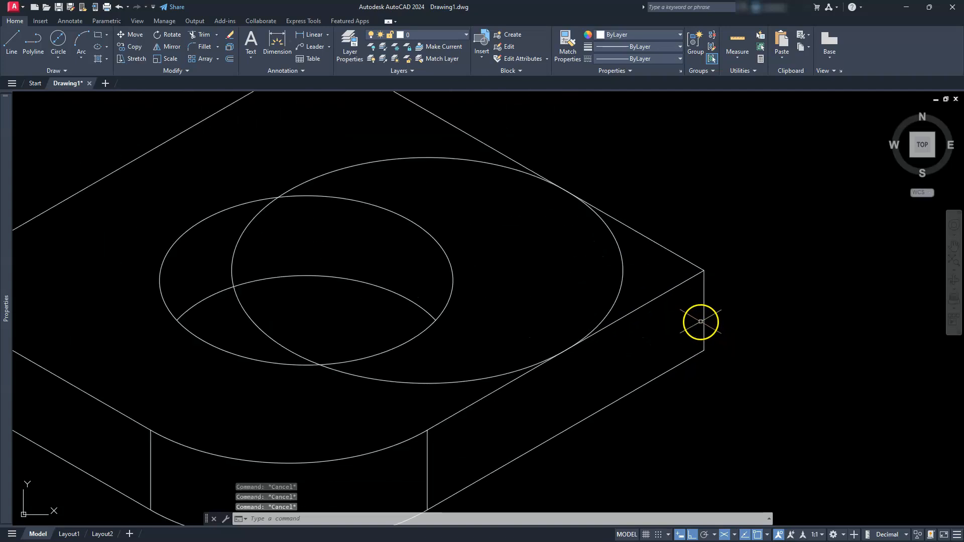
Step: Trim the moved isocircle on the right foot so that only the rounding arc at the outer right corner remains
{"action": "left_click", "coordinate": [203, 34]}
{"action": "left_click", "coordinate": [424, 396]}
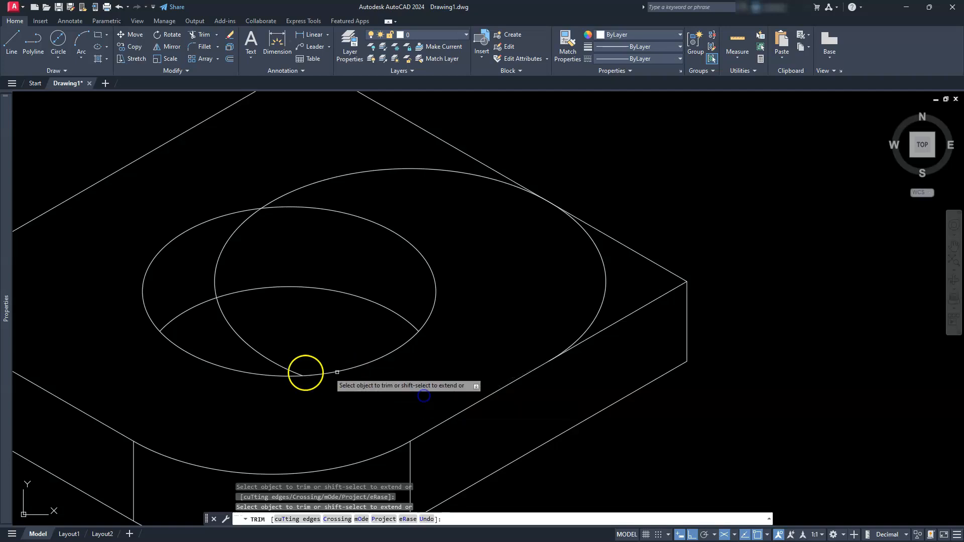
{"action": "left_click", "coordinate": [283, 371]}
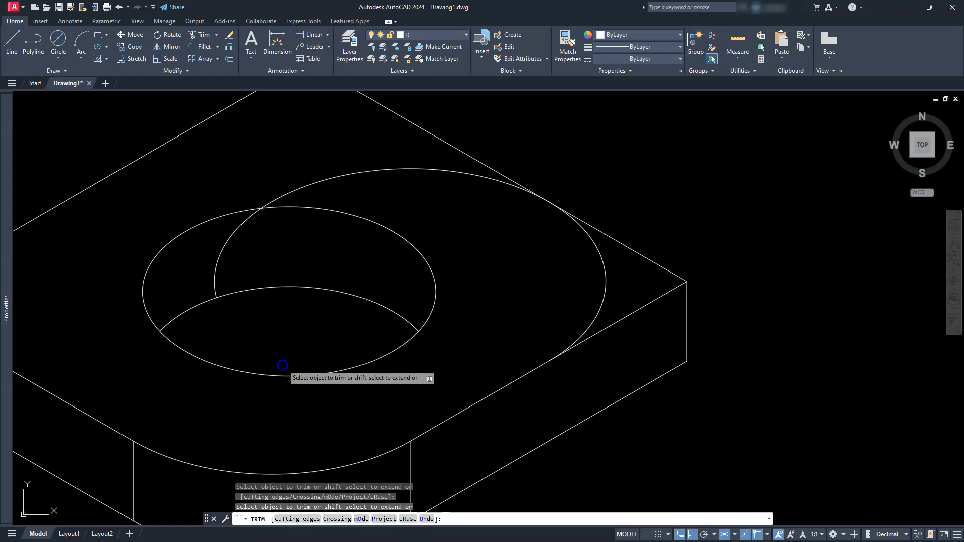
{"action": "left_click", "coordinate": [218, 279]}
{"action": "left_click", "coordinate": [286, 194]}
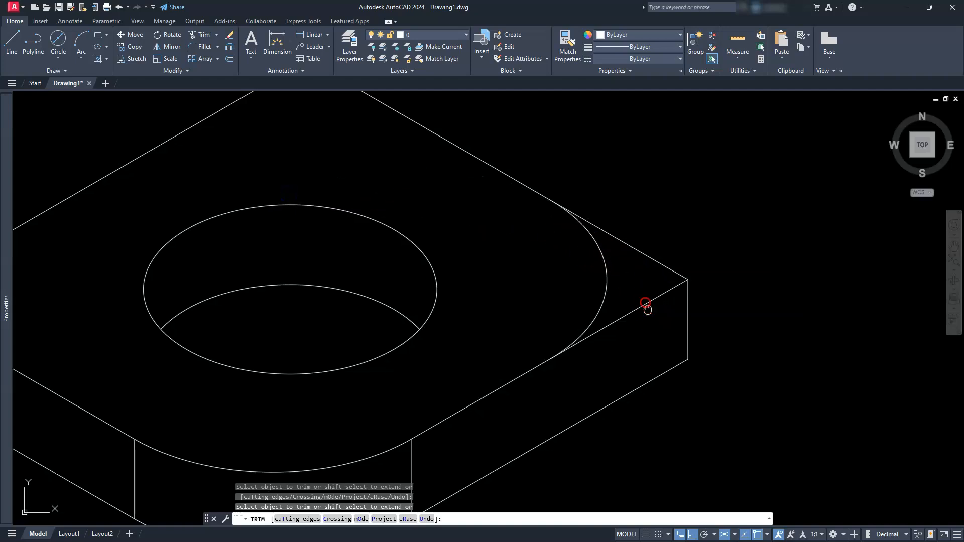
{"action": "middle_click_drag", "start_coordinate": [647, 308], "coordinate": [641, 299]}
{"action": "key", "text": "Escape"}
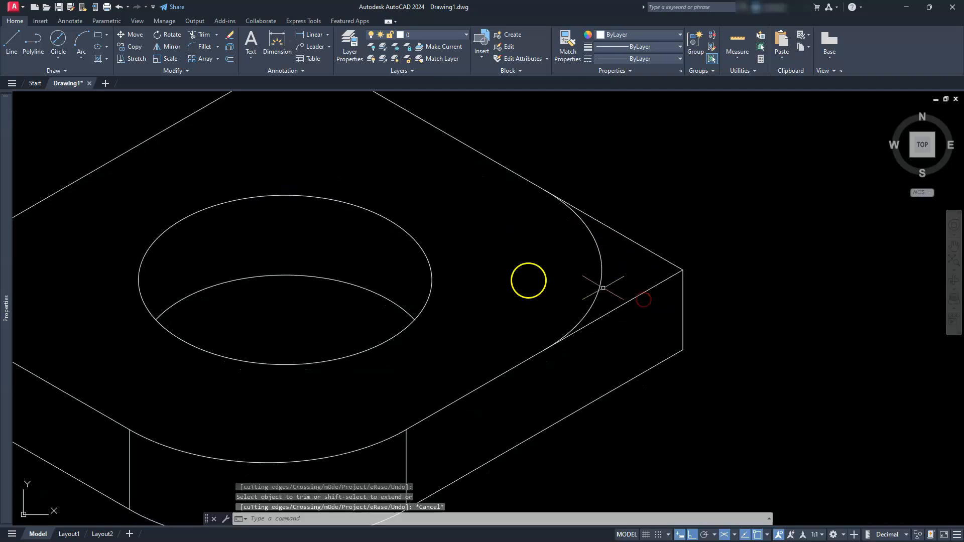
Step: Copy the right corner arc from the upper corner endpoint down to the lower endpoint of the foot's vertical edge
{"action": "left_click", "coordinate": [135, 47]}
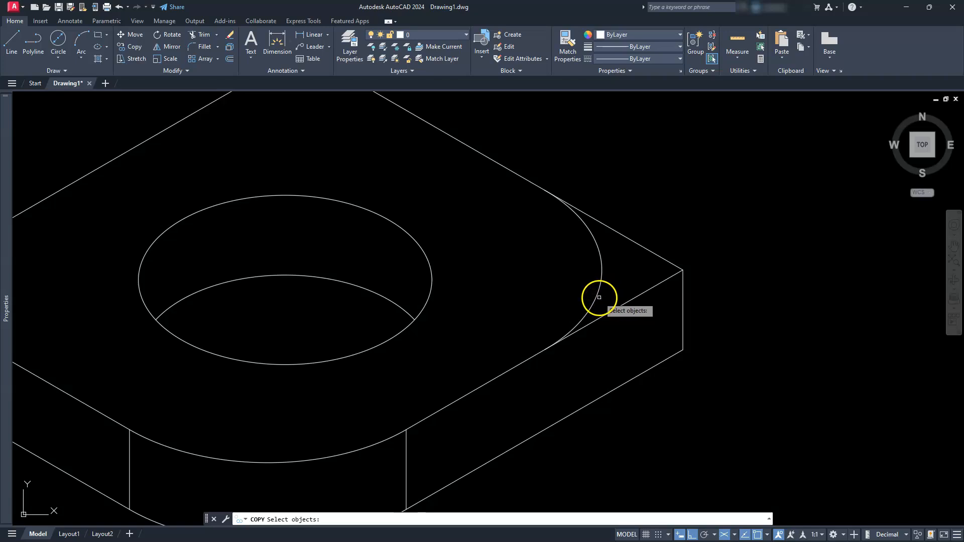
{"action": "left_click", "coordinate": [598, 298]}
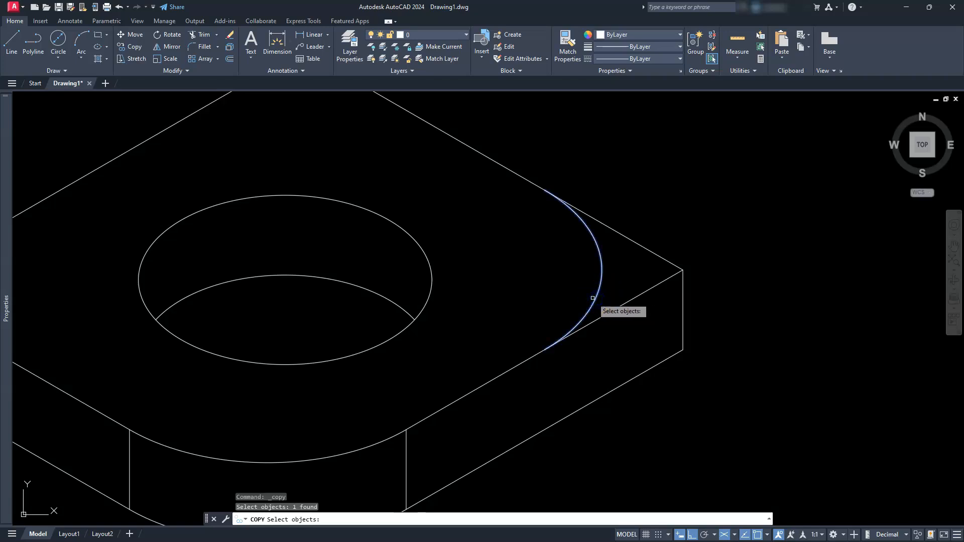
{"action": "key", "text": "Return"}
{"action": "left_click", "coordinate": [684, 283]}
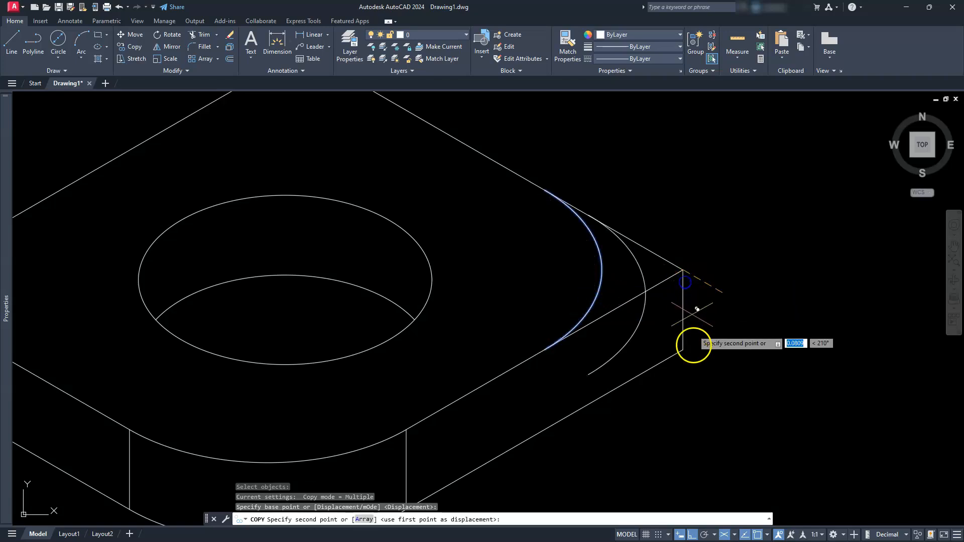
{"action": "left_click", "coordinate": [683, 349]}
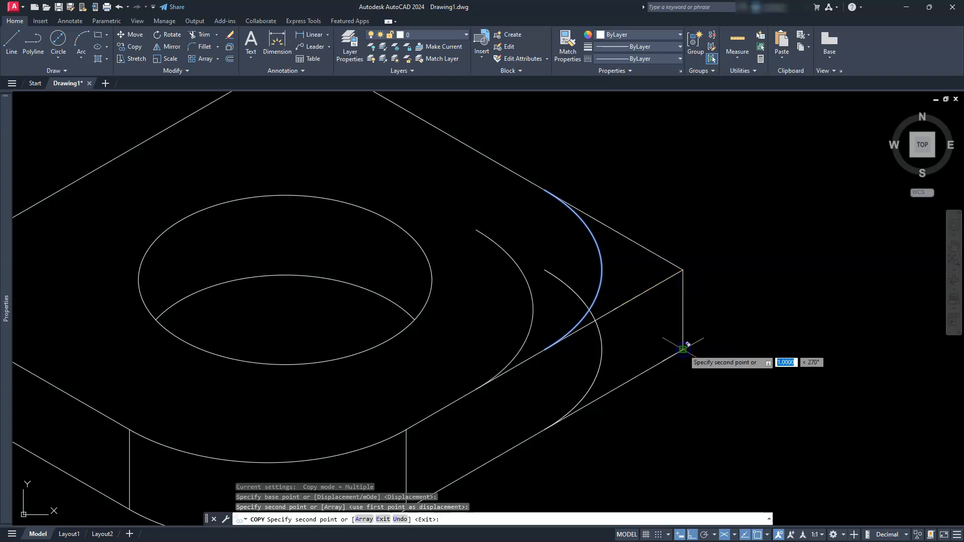
{"action": "key", "text": "Escape"}
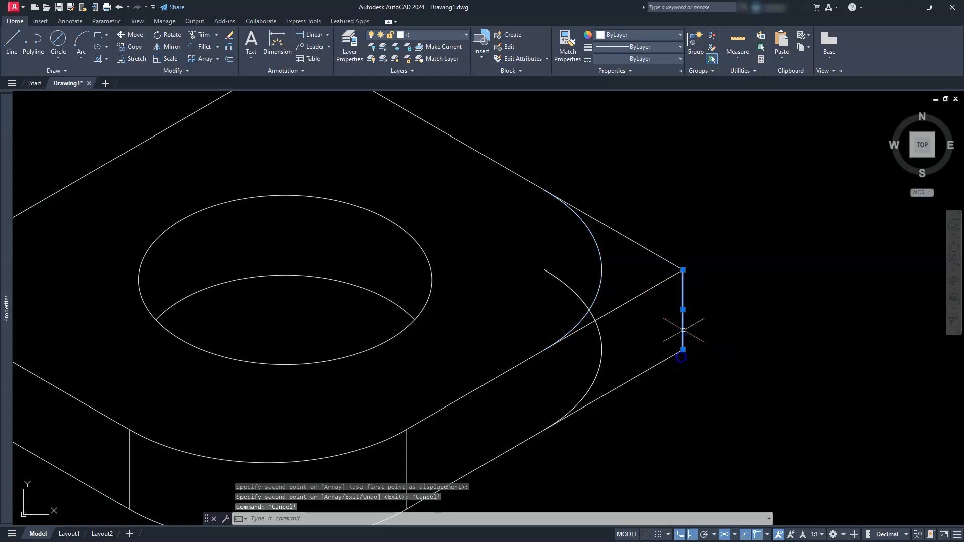
Step: Copy the right foot's vertical corner edge to the lower arc's front endpoint and to its rightmost point
{"action": "left_click", "coordinate": [132, 47]}
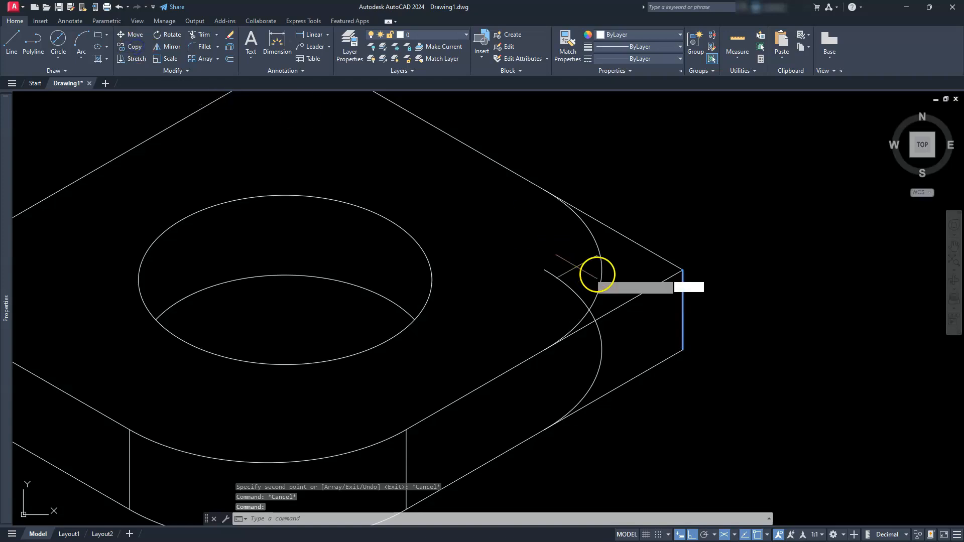
{"action": "left_click", "coordinate": [681, 349]}
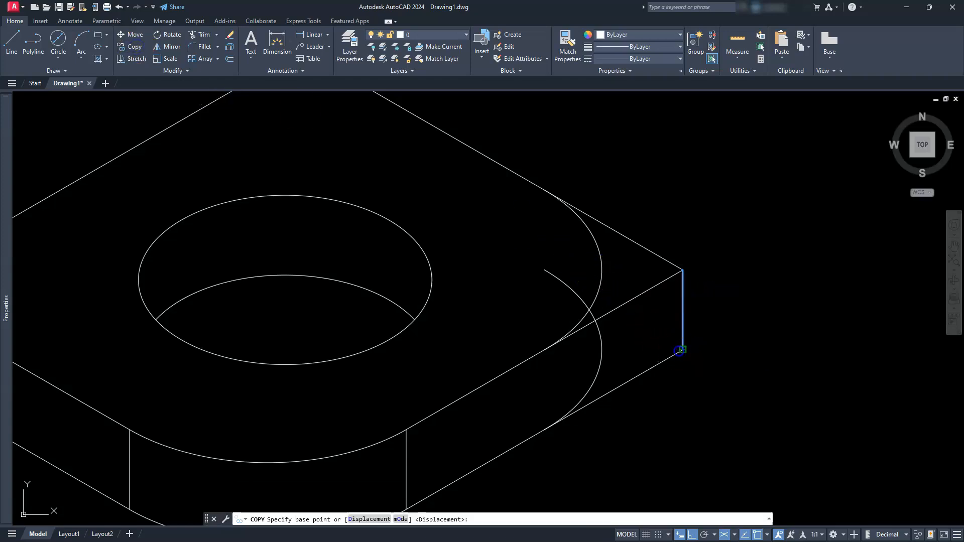
{"action": "left_click", "coordinate": [681, 349]}
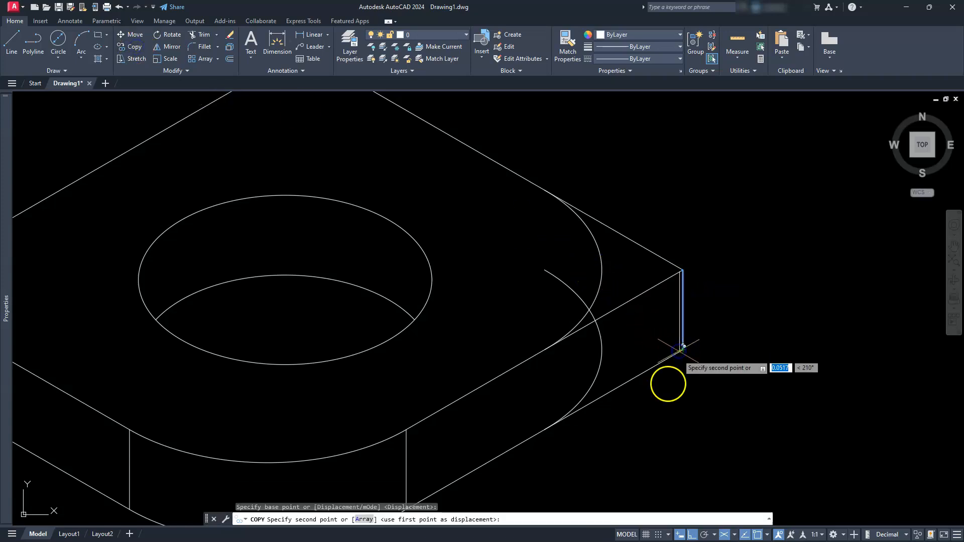
{"action": "left_click", "coordinate": [558, 414]}
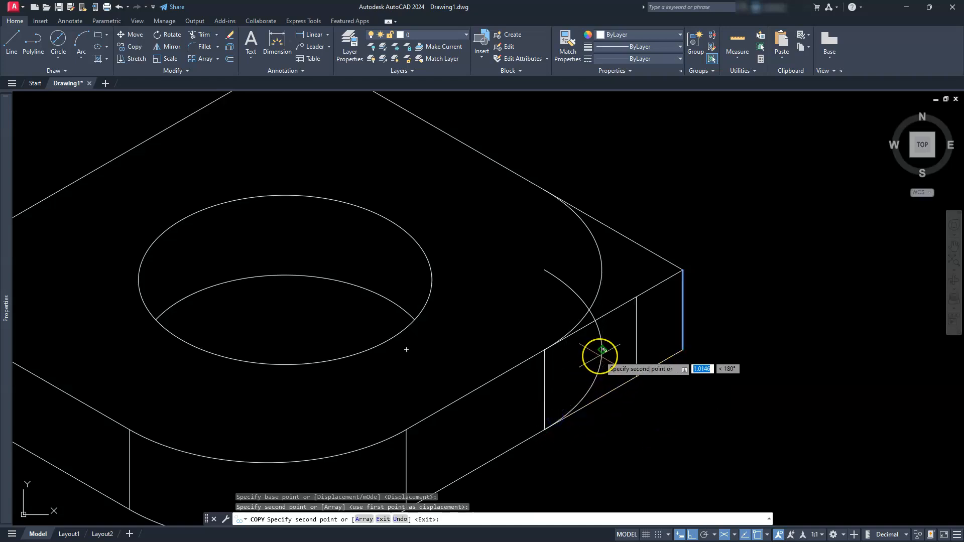
{"action": "left_click", "coordinate": [602, 349]}
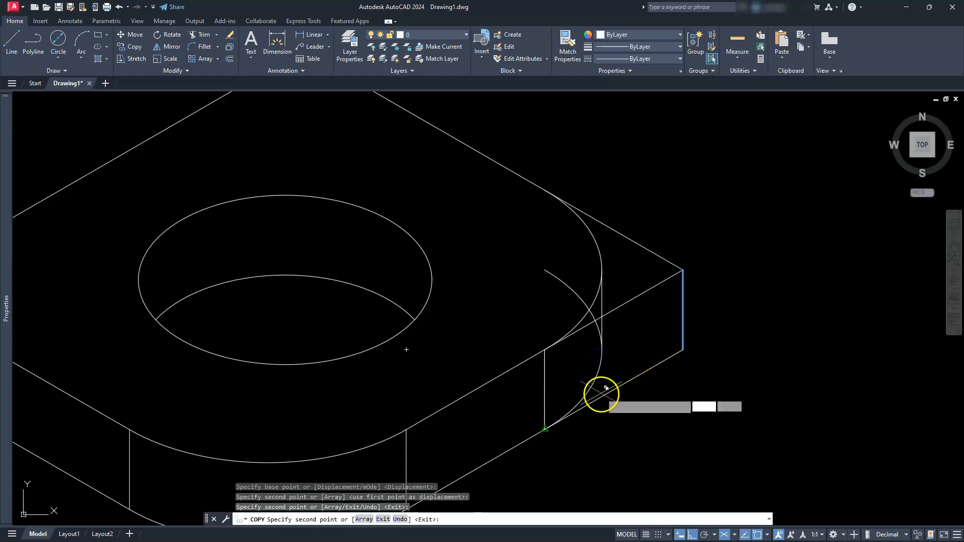
{"action": "key", "text": "Escape"}
{"action": "key", "text": "Escape"}
{"action": "key", "text": "Escape"}
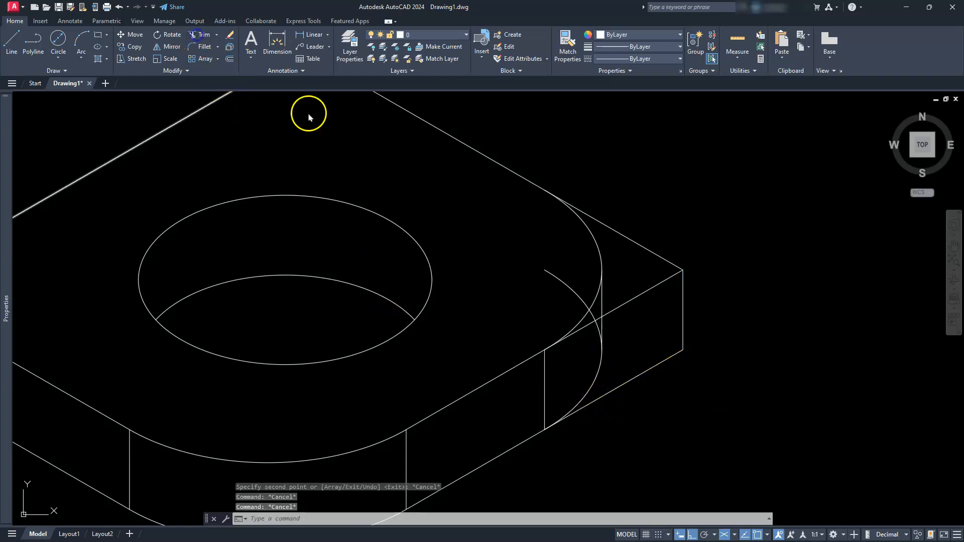
Step: Trim the hidden part of the lower arc and remove the leftover straight edges outside the right foot's rounded corner
{"action": "left_click", "coordinate": [196, 34]}
{"action": "left_click", "coordinate": [574, 290]}
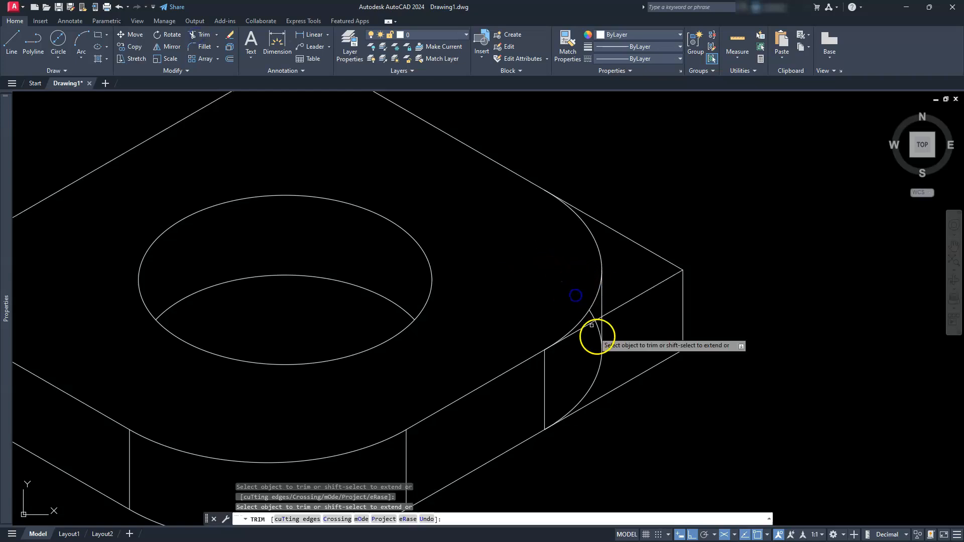
{"action": "scroll", "coordinate": [591, 325], "scroll_direction": "up", "scroll_amount": 3}
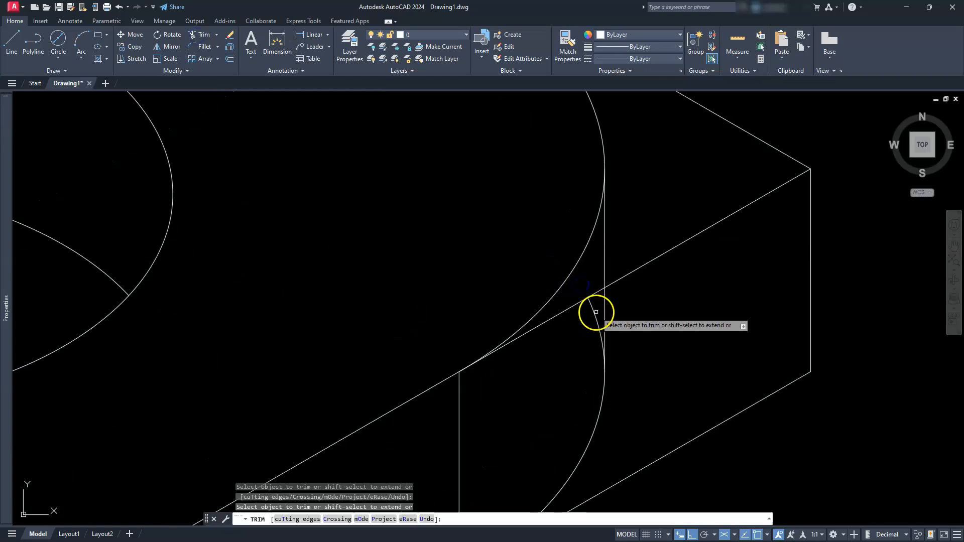
{"action": "scroll", "coordinate": [592, 318], "scroll_direction": "down", "scroll_amount": 3}
{"action": "left_click", "coordinate": [601, 380]}
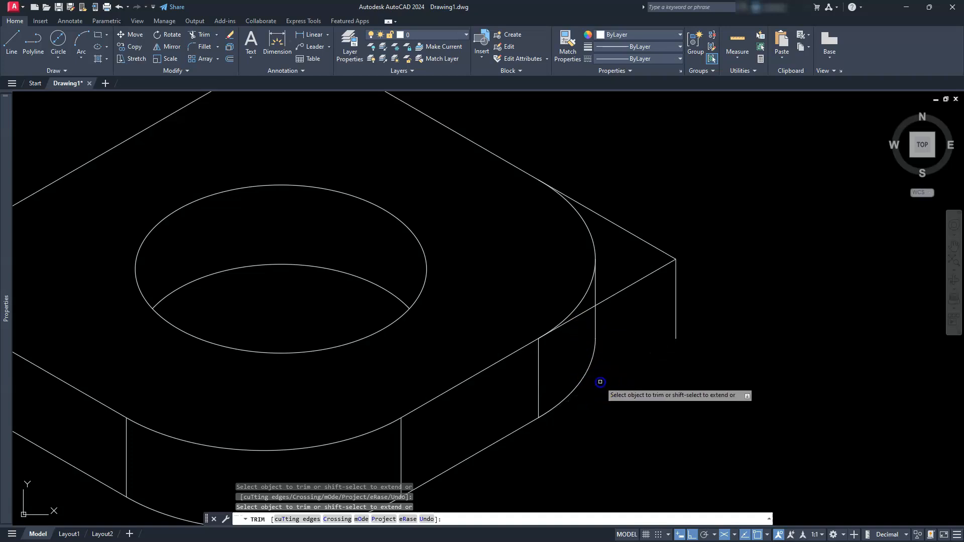
{"action": "left_click", "coordinate": [585, 310]}
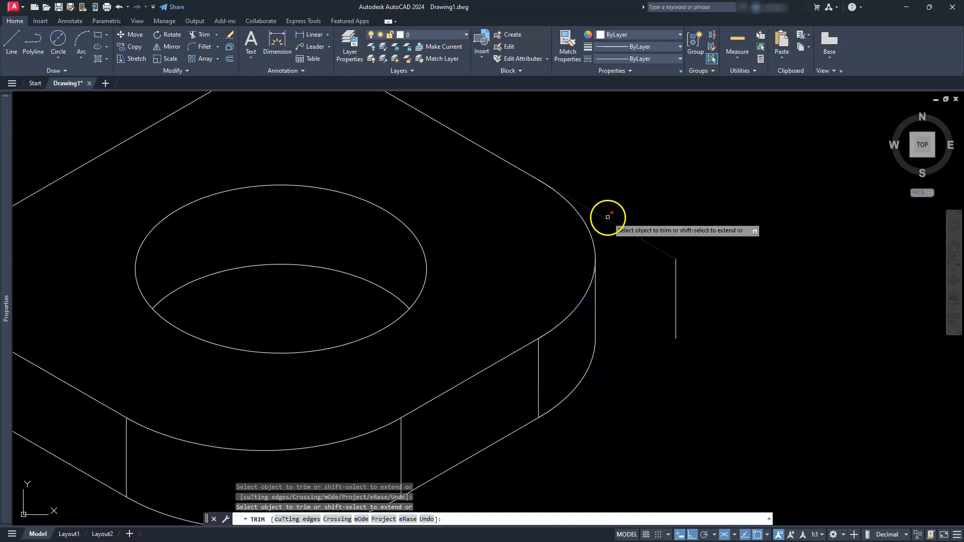
{"action": "left_click", "coordinate": [675, 296]}
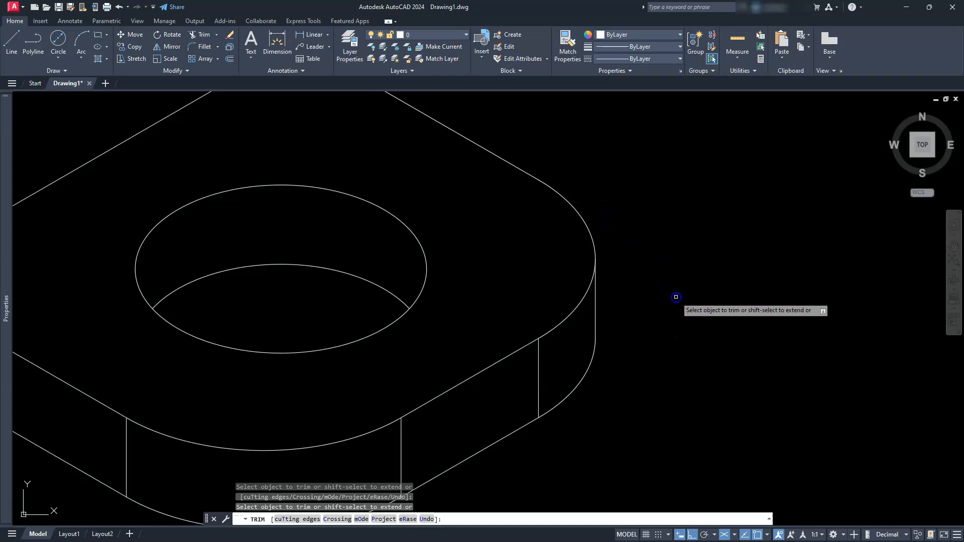
{"action": "key", "text": "Escape"}
{"action": "key", "text": "Escape"}
{"action": "key", "text": "Escape"}
Step: Draw an isocircle centred on the construction rhombus's bottom corner with its radius reaching the rhombus's right corner
{"action": "scroll", "coordinate": [678, 295], "scroll_direction": "down", "scroll_amount": 6}
{"action": "middle_click_drag", "start_coordinate": [491, 394], "coordinate": [646, 500]}
{"action": "scroll", "coordinate": [434, 472], "scroll_direction": "up", "scroll_amount": 2}
{"action": "scroll", "coordinate": [434, 472], "scroll_direction": "up", "scroll_amount": 2}
{"action": "scroll", "coordinate": [269, 395], "scroll_direction": "down", "scroll_amount": 4}
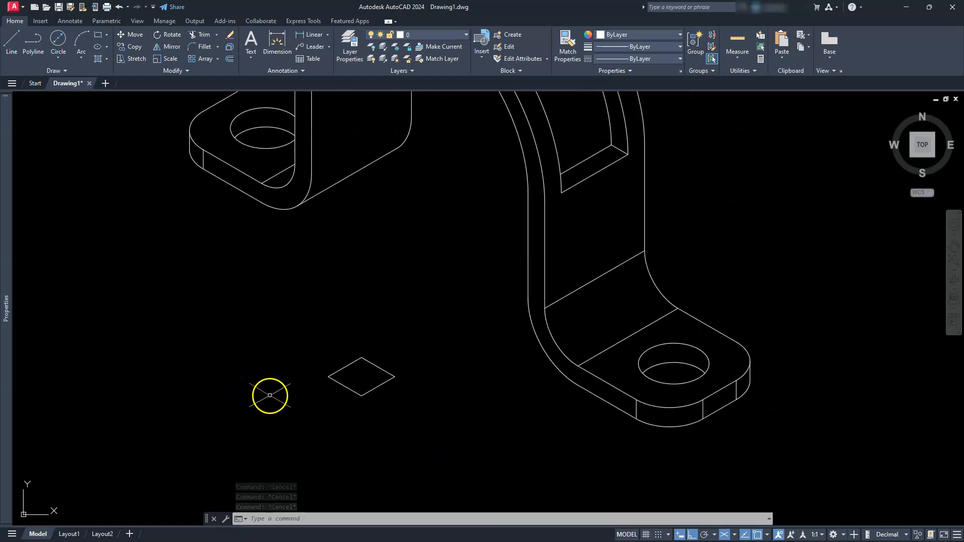
{"action": "middle_click_drag", "start_coordinate": [305, 372], "coordinate": [318, 410]}
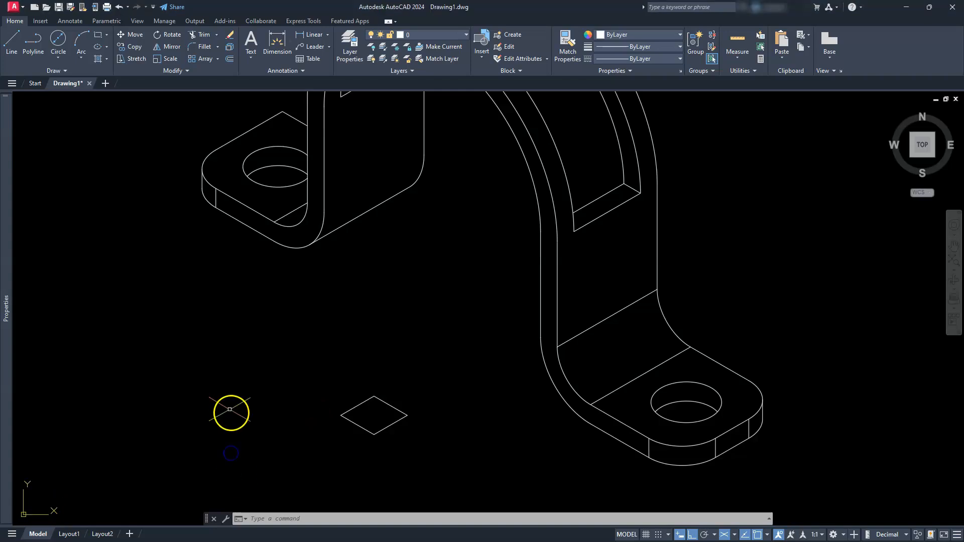
{"action": "type", "text": "L"}
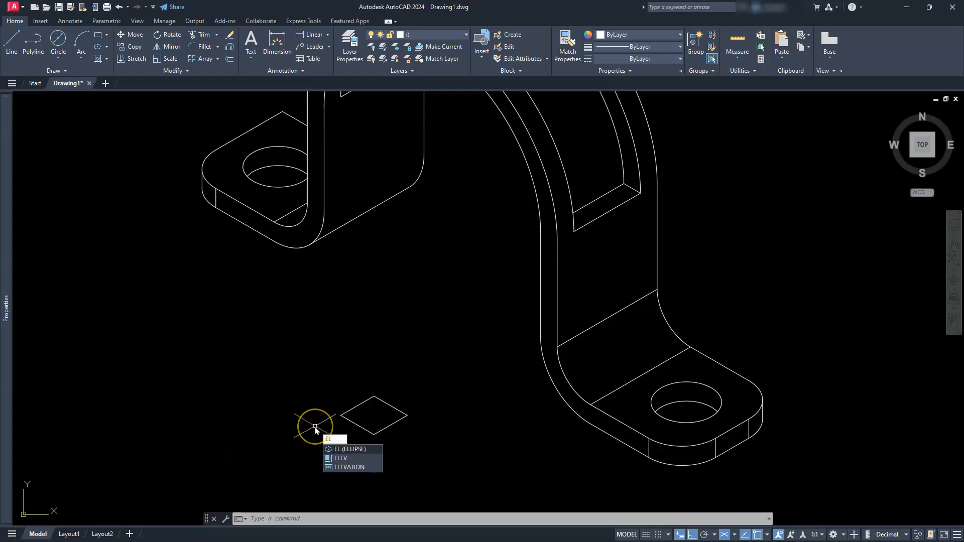
{"action": "key", "text": "Return"}
{"action": "type", "text": "I"}
{"action": "key", "text": "Return"}
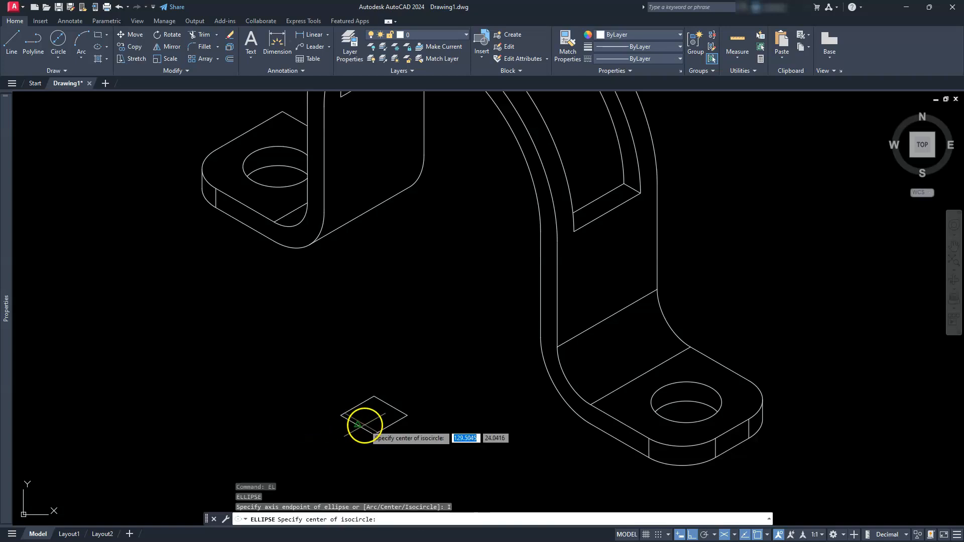
{"action": "left_click", "coordinate": [374, 434]}
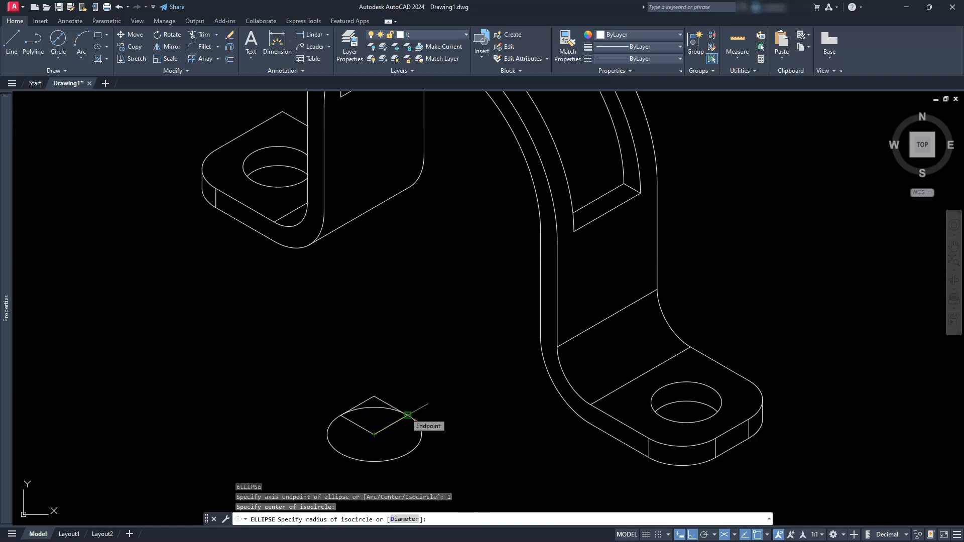
{"action": "key", "text": "Escape"}
{"action": "key", "text": "Escape"}
{"action": "scroll", "coordinate": [348, 413], "scroll_direction": "up", "scroll_amount": 2}
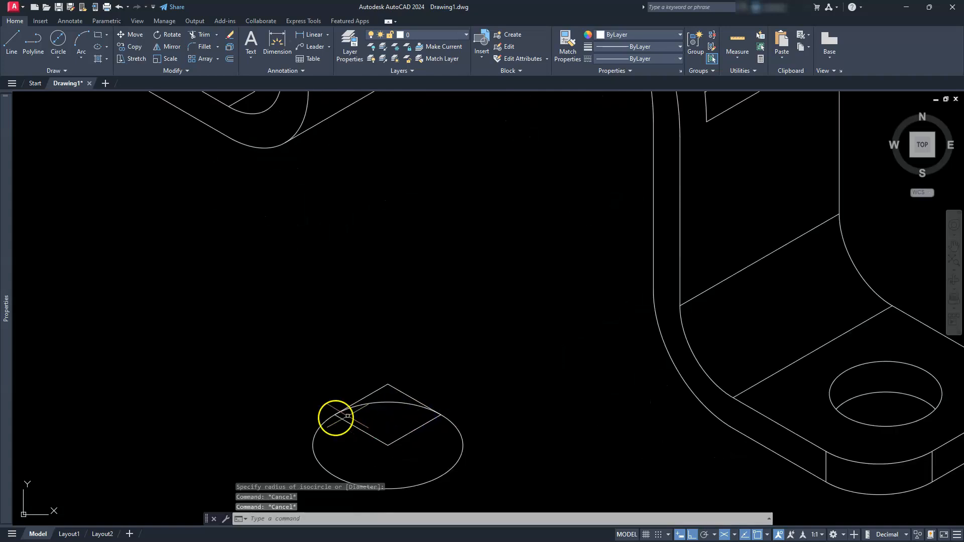
Step: Move the new isocircle from the construction rhombus's top corner to the sharp back corner of the left foot's top face
{"action": "left_click", "coordinate": [132, 34]}
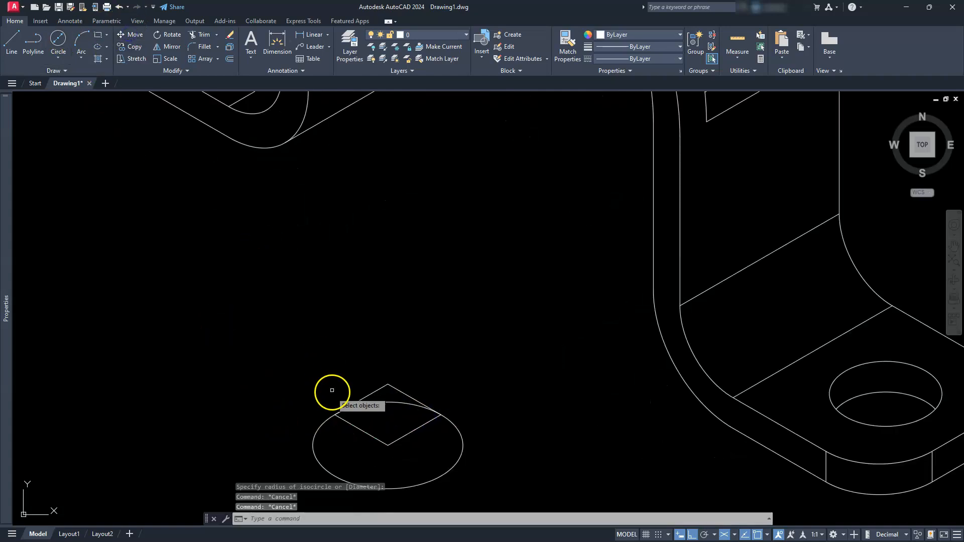
{"action": "left_click", "coordinate": [324, 419]}
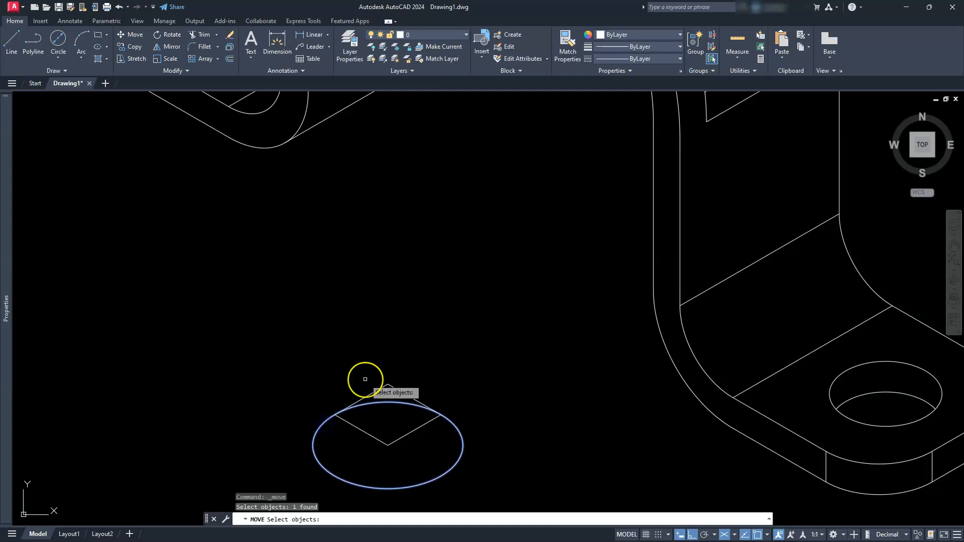
{"action": "right_click", "coordinate": [383, 383]}
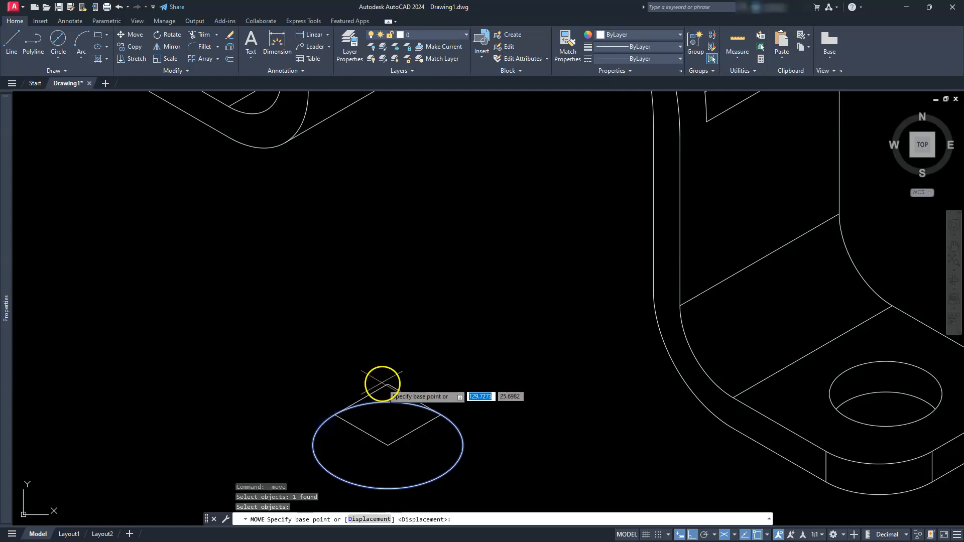
{"action": "left_click", "coordinate": [387, 383]}
{"action": "scroll", "coordinate": [384, 382], "scroll_direction": "down", "scroll_amount": 3}
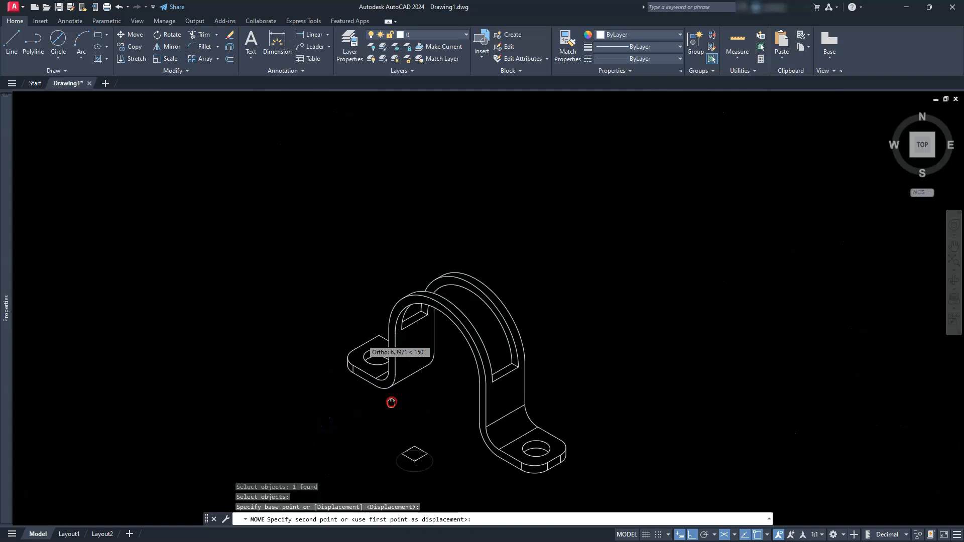
{"action": "scroll", "coordinate": [382, 376], "scroll_direction": "up", "scroll_amount": 5}
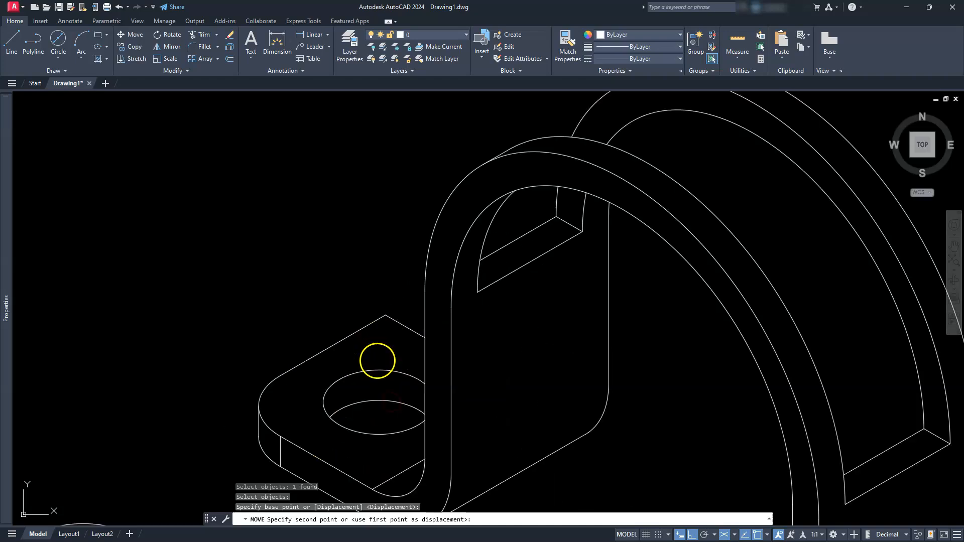
{"action": "left_click", "coordinate": [385, 320]}
{"action": "left_click", "coordinate": [384, 334]}
{"action": "scroll", "coordinate": [290, 404], "scroll_direction": "down", "scroll_amount": 2}
{"action": "scroll", "coordinate": [289, 404], "scroll_direction": "up", "scroll_amount": 2}
{"action": "scroll", "coordinate": [289, 404], "scroll_direction": "up", "scroll_amount": 2}
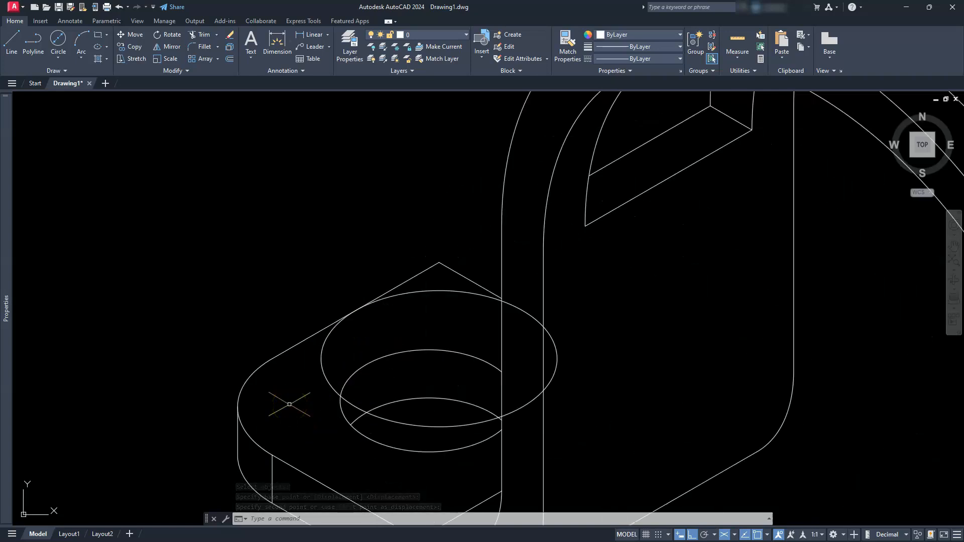
Step: Trim the isocircle on the left foot's top face down to the arc that rounds the back corner, ending at the clamp's vertical edge
{"action": "left_click", "coordinate": [200, 40]}
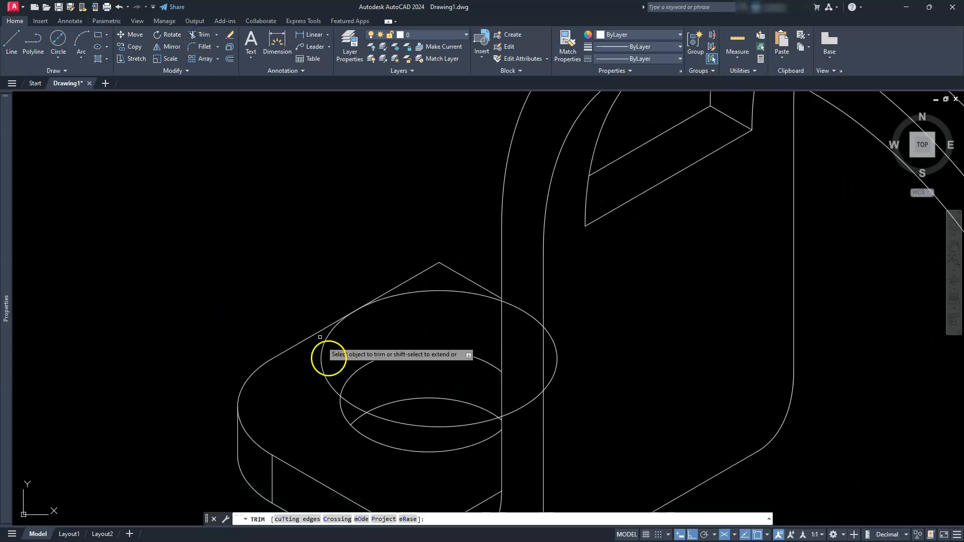
{"action": "left_click", "coordinate": [322, 360]}
{"action": "left_click", "coordinate": [353, 414]}
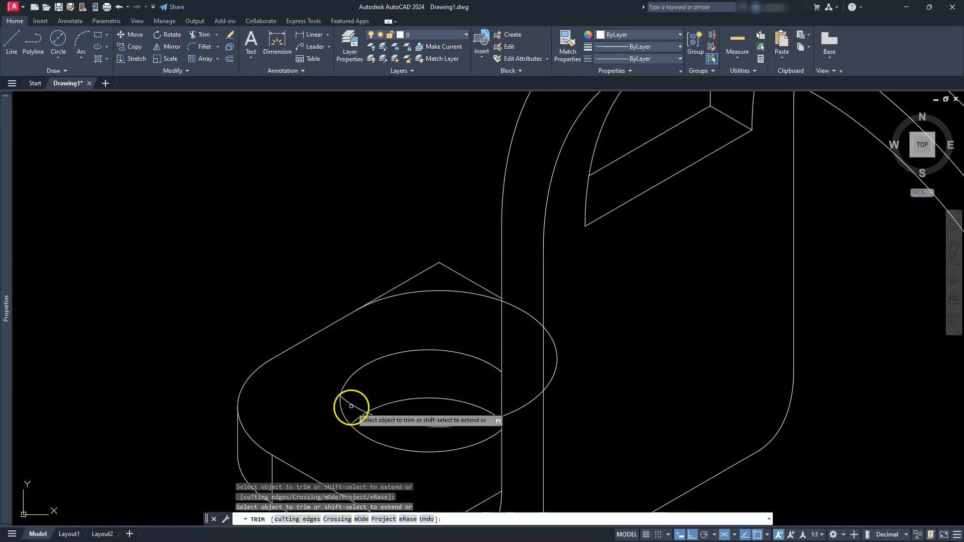
{"action": "left_click", "coordinate": [385, 420]}
{"action": "scroll", "coordinate": [490, 413], "scroll_direction": "up", "scroll_amount": 8}
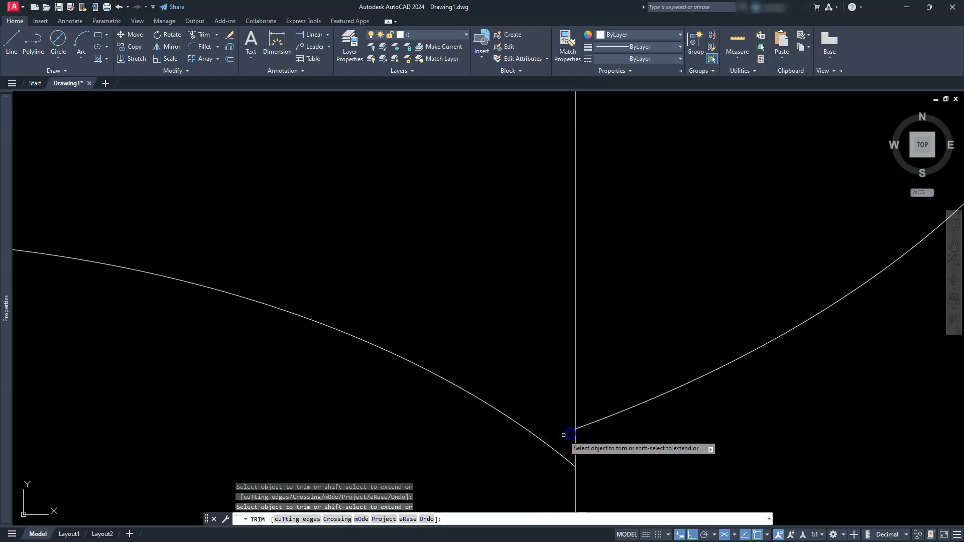
{"action": "left_click_drag", "start_coordinate": [583, 423], "coordinate": [592, 420]}
{"action": "scroll", "coordinate": [592, 417], "scroll_direction": "down", "scroll_amount": 8}
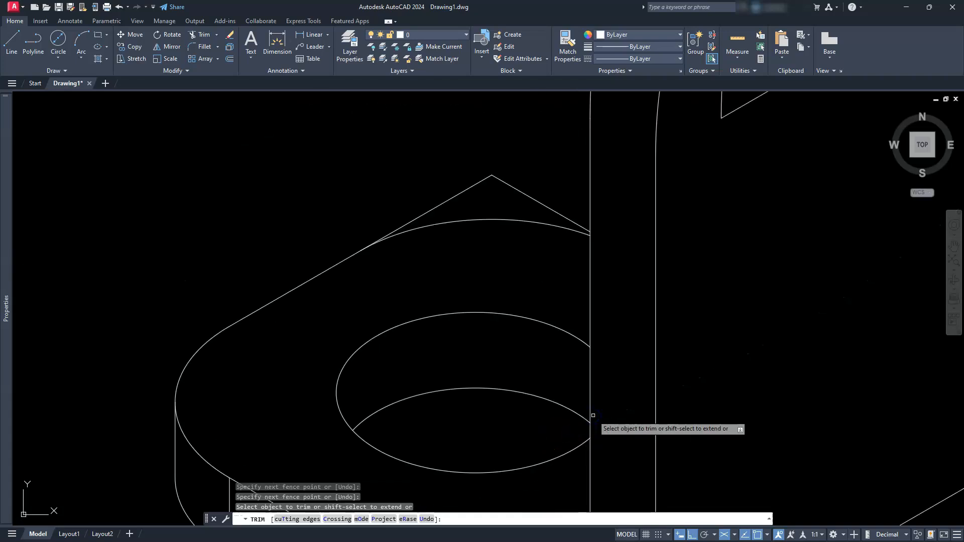
Step: Trim off the two straight edges forming the sharp back corner outside the left foot's new arc
{"action": "middle_click_drag", "start_coordinate": [493, 315], "coordinate": [493, 338]}
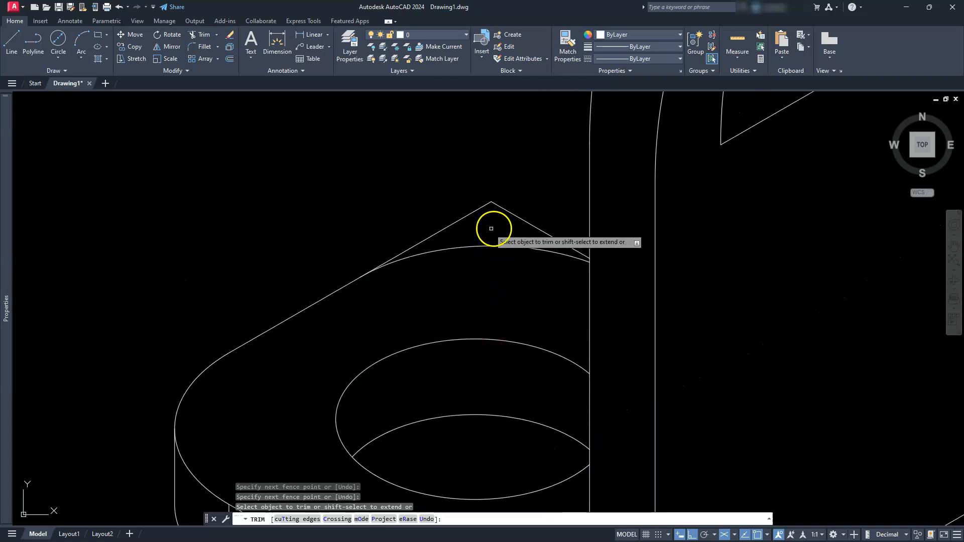
{"action": "left_click", "coordinate": [524, 220]}
{"action": "left_click", "coordinate": [473, 217]}
{"action": "scroll", "coordinate": [409, 224], "scroll_direction": "down", "scroll_amount": 3}
{"action": "key", "text": "Escape"}
Step: Delete the construction rhombus below the bracket
{"action": "scroll", "coordinate": [359, 293], "scroll_direction": "down", "scroll_amount": 2}
{"action": "middle_click_drag", "start_coordinate": [358, 294], "coordinate": [377, 245]}
{"action": "left_click", "coordinate": [510, 362]}
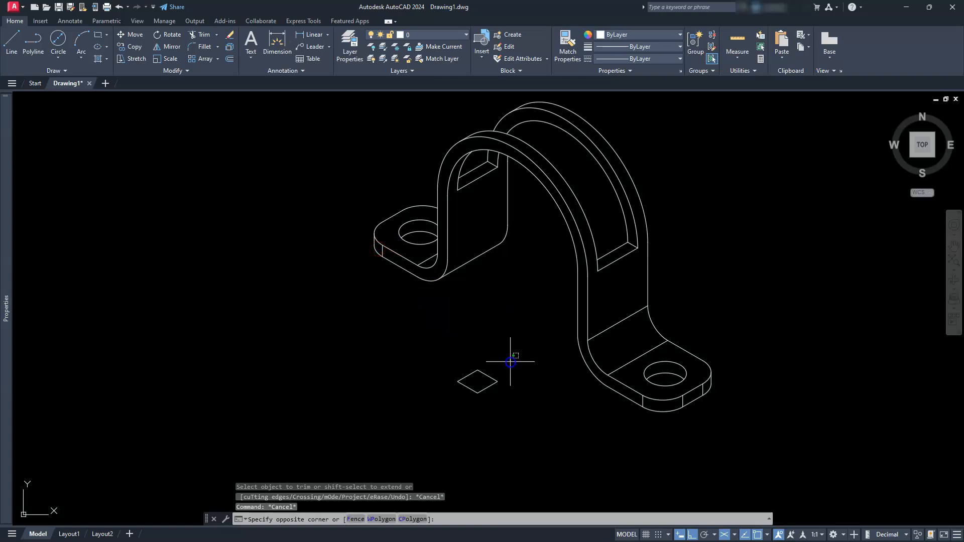
{"action": "left_click", "coordinate": [428, 430]}
{"action": "key", "text": "Delete"}
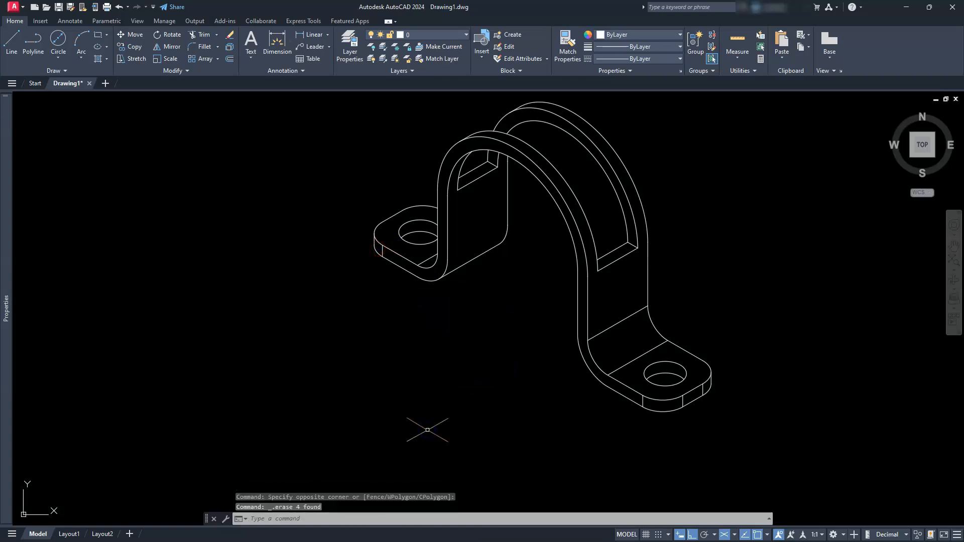
{"action": "middle_click_drag", "start_coordinate": [432, 376], "coordinate": [399, 409]}
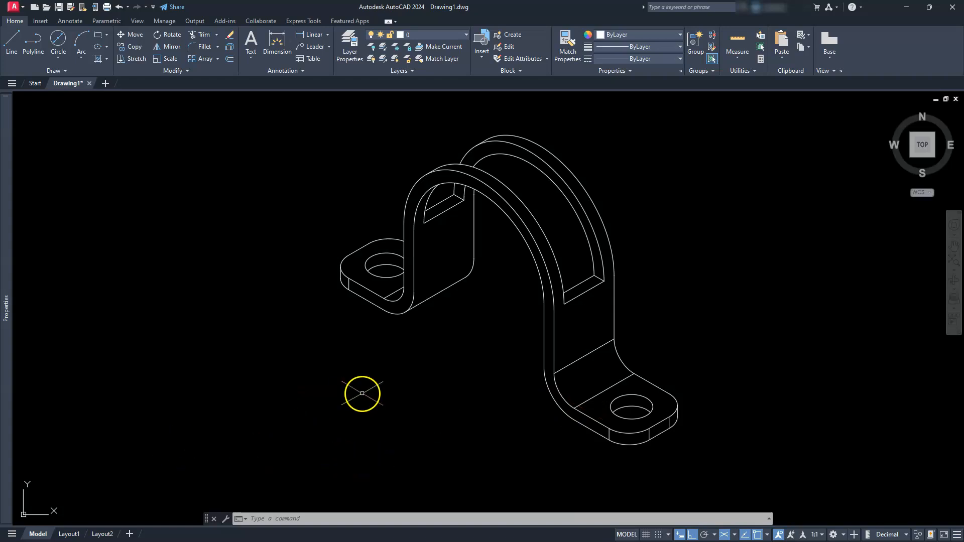
Step: Turn off isometric drafting and bring all the bracket's views into sight
{"action": "scroll", "coordinate": [362, 393], "scroll_direction": "down", "scroll_amount": 4}
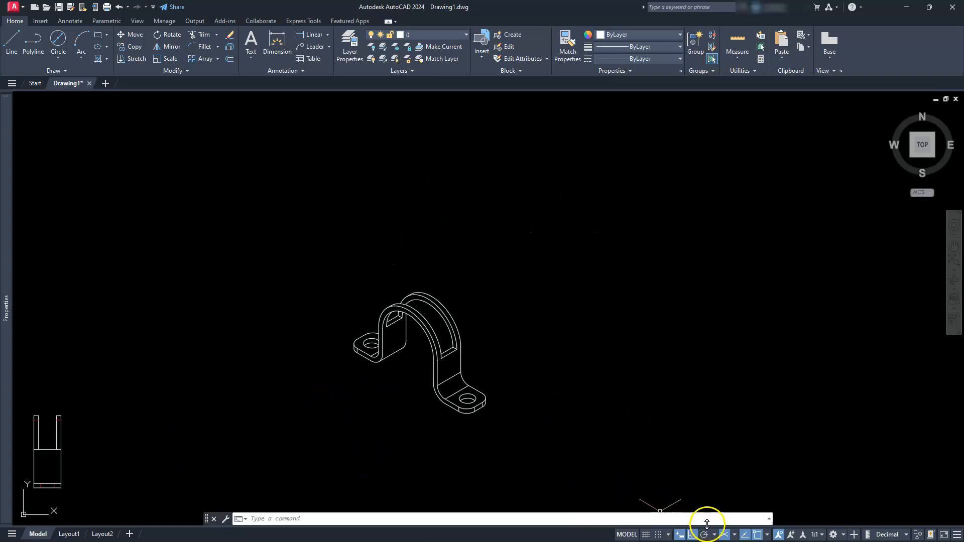
{"action": "left_click", "coordinate": [724, 535]}
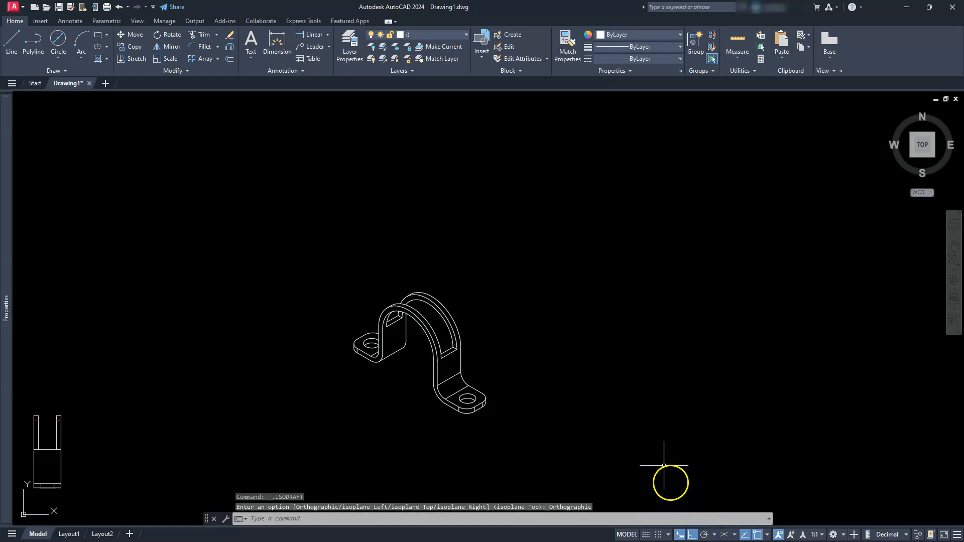
{"action": "left_click", "coordinate": [952, 259]}
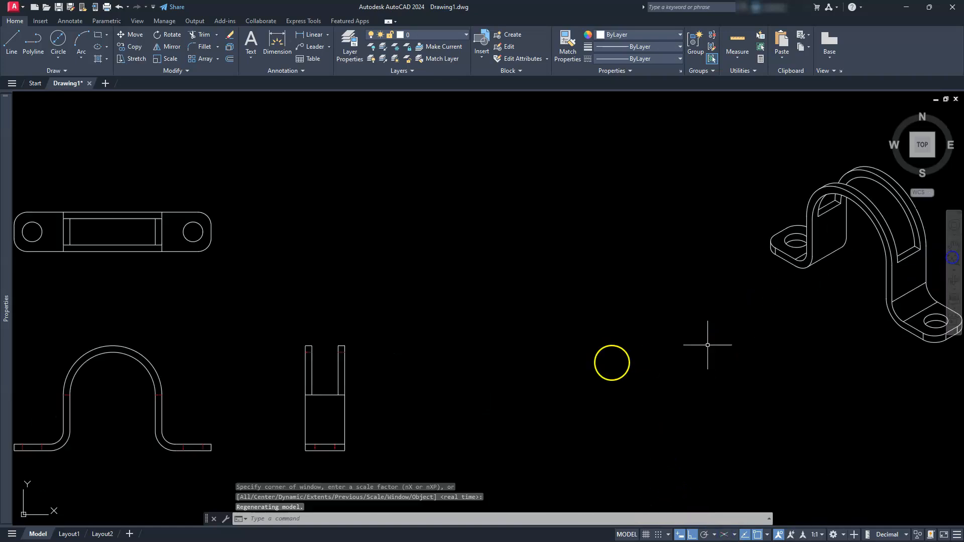
{"action": "middle_click_drag", "start_coordinate": [346, 407], "coordinate": [447, 383]}
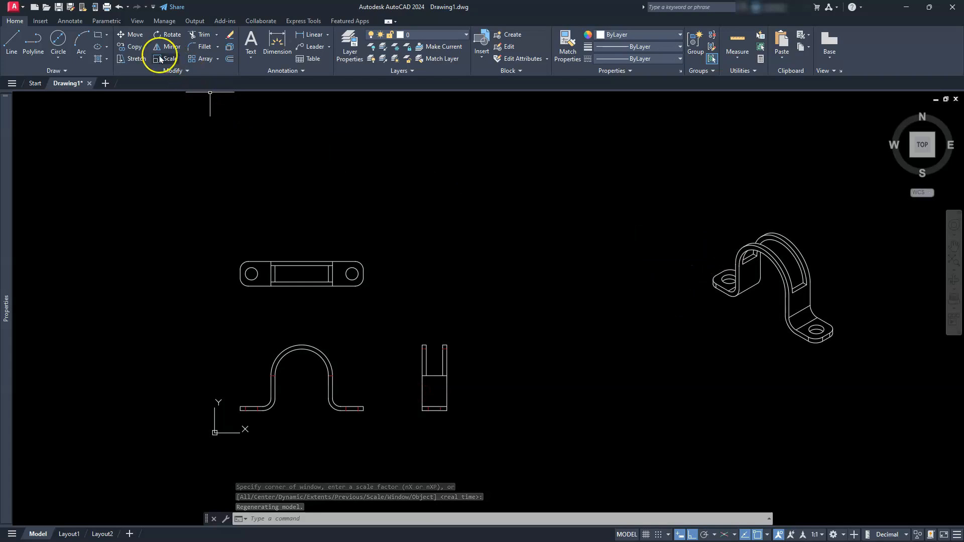
Step: Move the whole isometric bracket, with Ortho off, to just above the side view and beside the top view
{"action": "left_click", "coordinate": [130, 36]}
{"action": "left_click", "coordinate": [663, 199]}
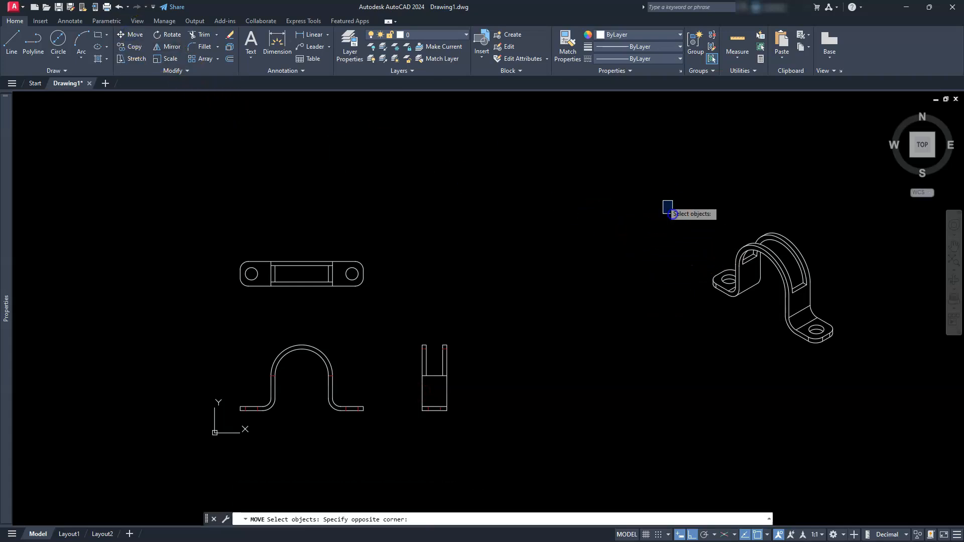
{"action": "left_click", "coordinate": [881, 397]}
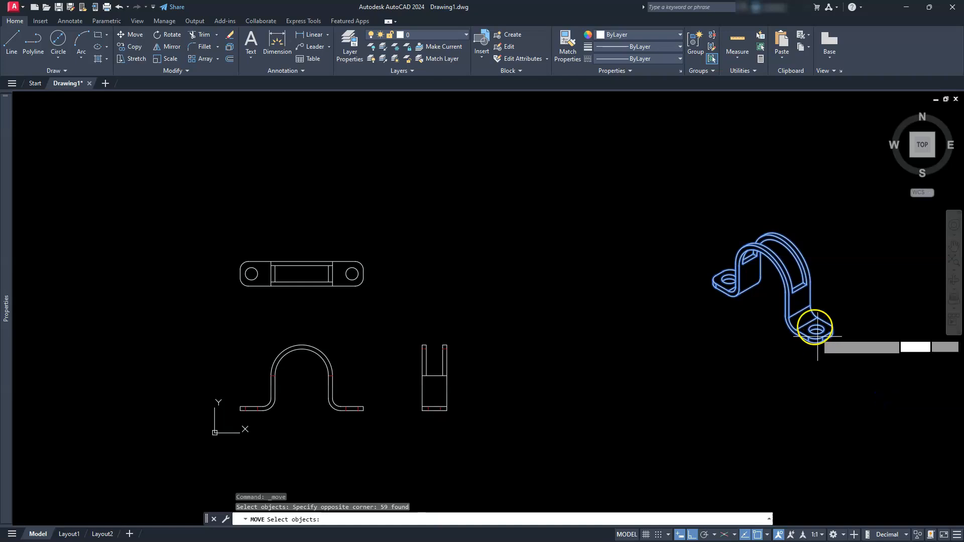
{"action": "key", "text": "Return"}
{"action": "left_click", "coordinate": [771, 284]}
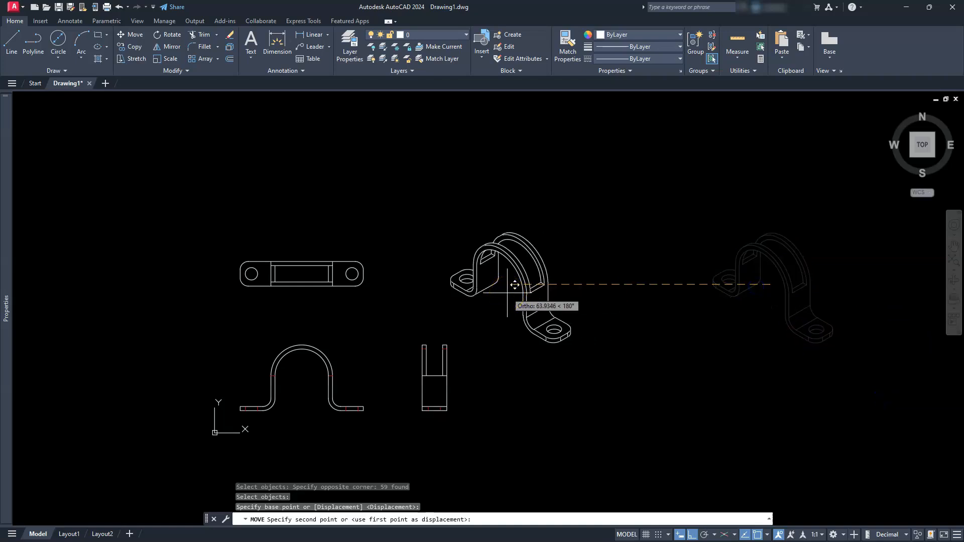
{"action": "left_click", "coordinate": [692, 536]}
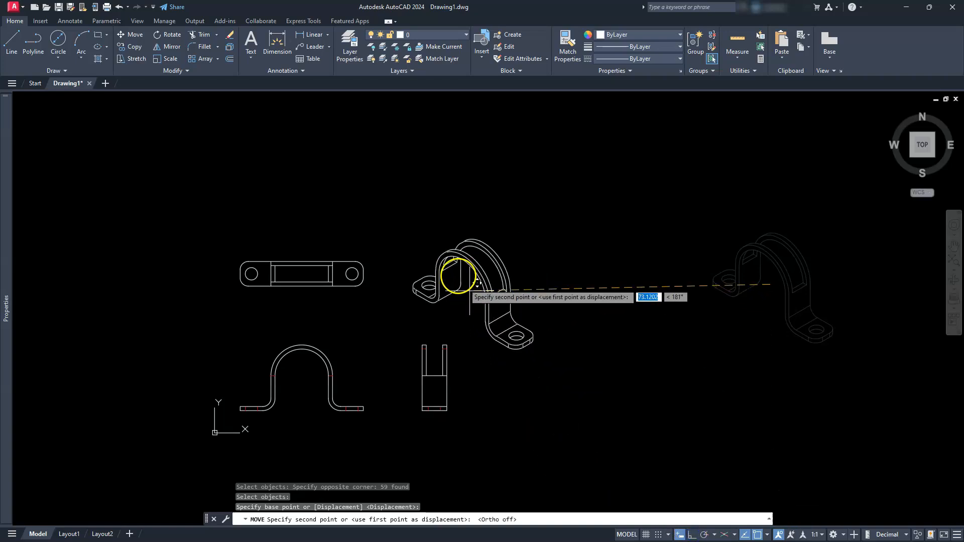
{"action": "left_click", "coordinate": [444, 257]}
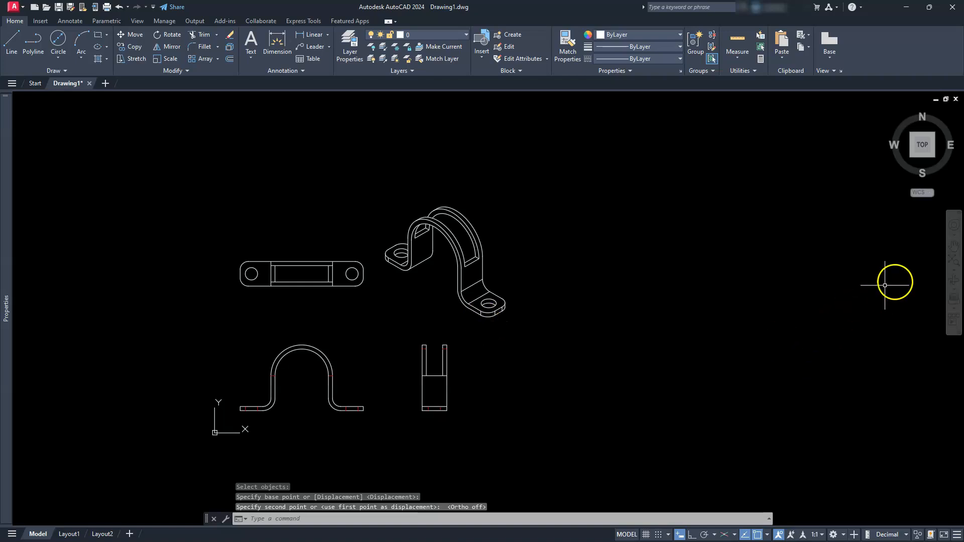
Step: Draw a rectangle with its first corner at 0,0, 11 wide and 8.5 high, for the sheet outline
{"action": "left_click", "coordinate": [953, 261]}
{"action": "scroll", "coordinate": [420, 401], "scroll_direction": "down", "scroll_amount": 2}
{"action": "mouse_move", "coordinate": [421, 402]}
{"action": "middle_mouse_down"}
{"action": "mouse_move", "coordinate": [517, 352]}
{"action": "mouse_move", "coordinate": [511, 331]}
{"action": "middle_mouse_up"}
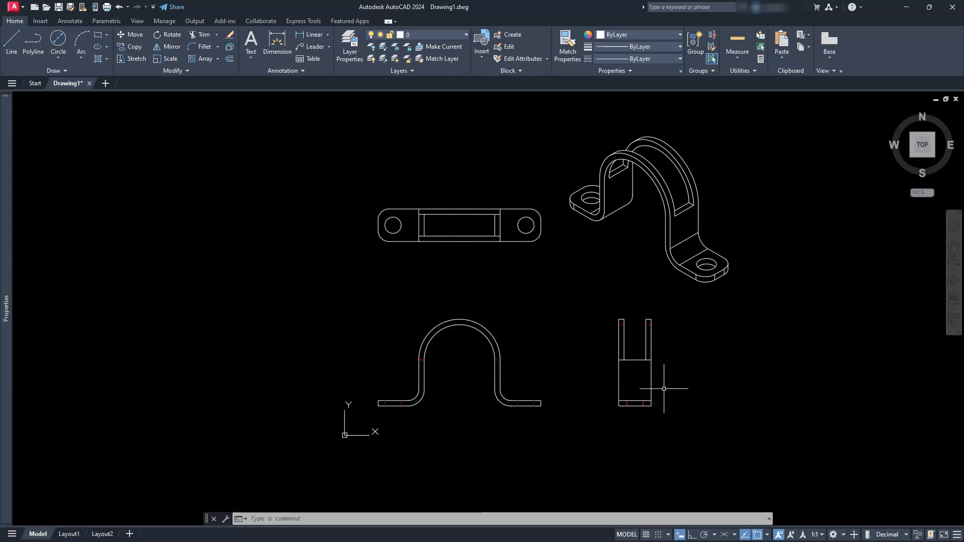
{"action": "left_click", "coordinate": [539, 440]}
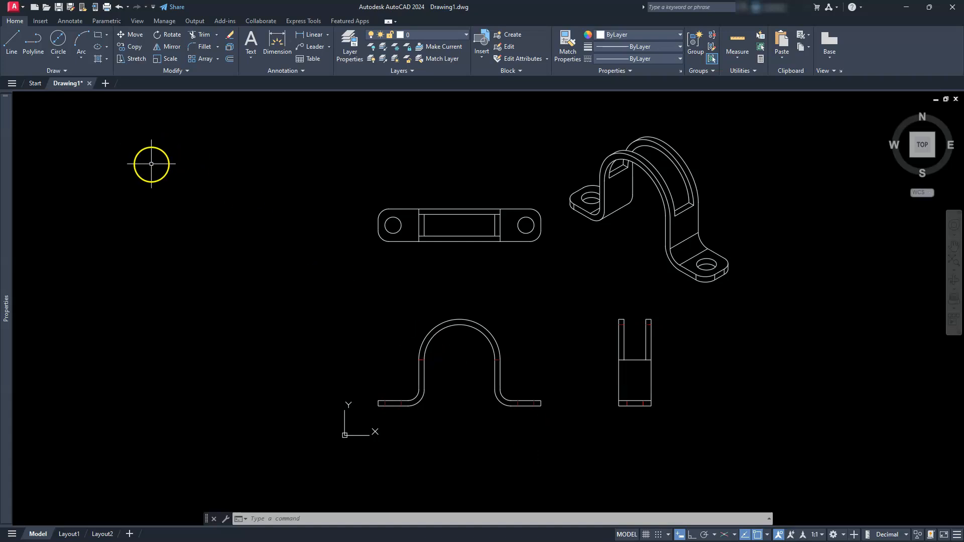
{"action": "left_click", "coordinate": [98, 34]}
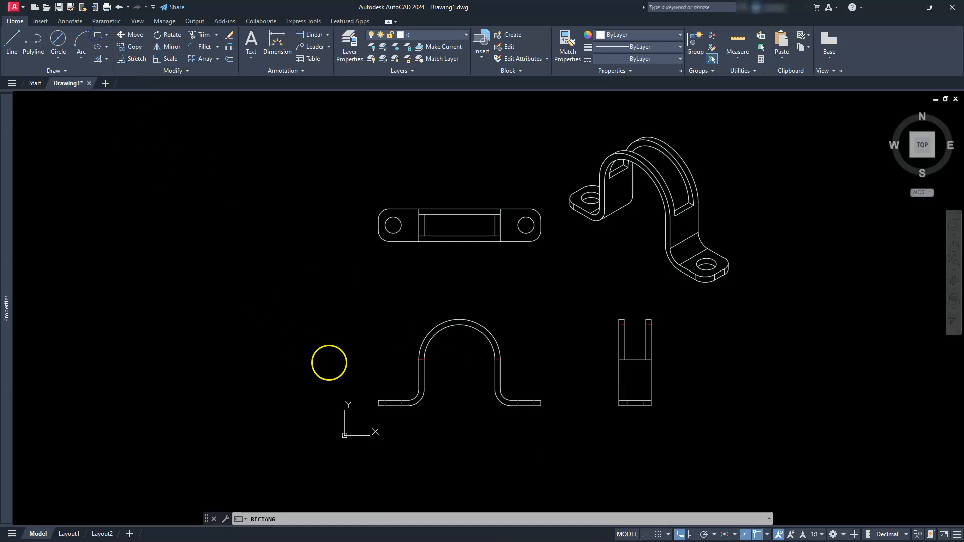
{"action": "key", "text": "Return"}
{"action": "type", "text": "0,"}
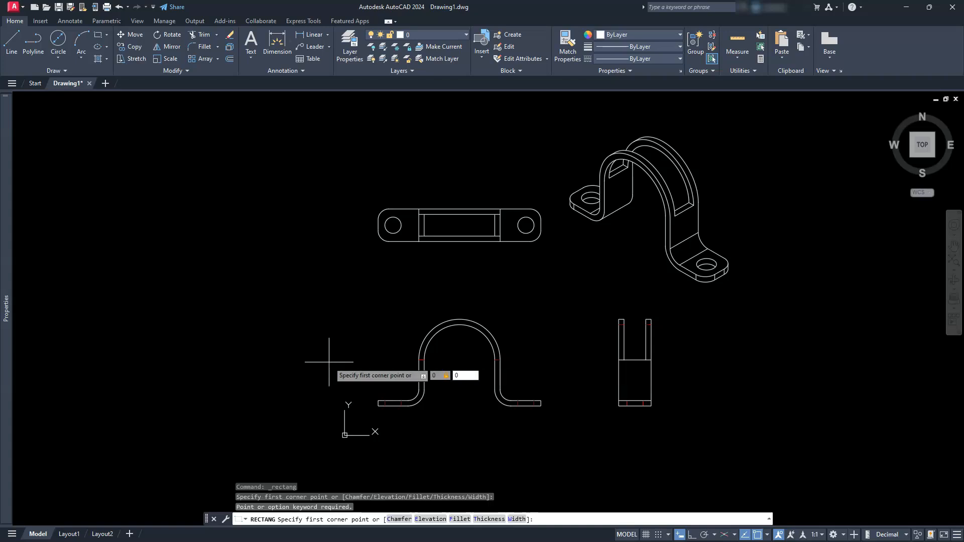
{"action": "type", "text": "0"}
{"action": "key", "text": "Return"}
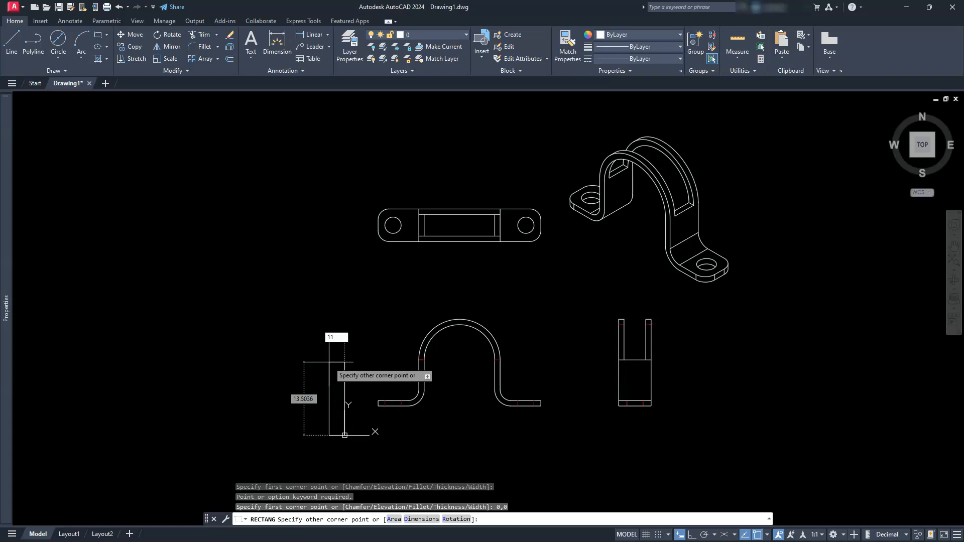
{"action": "type", "text": "11"}
{"action": "key", "text": "Tab"}
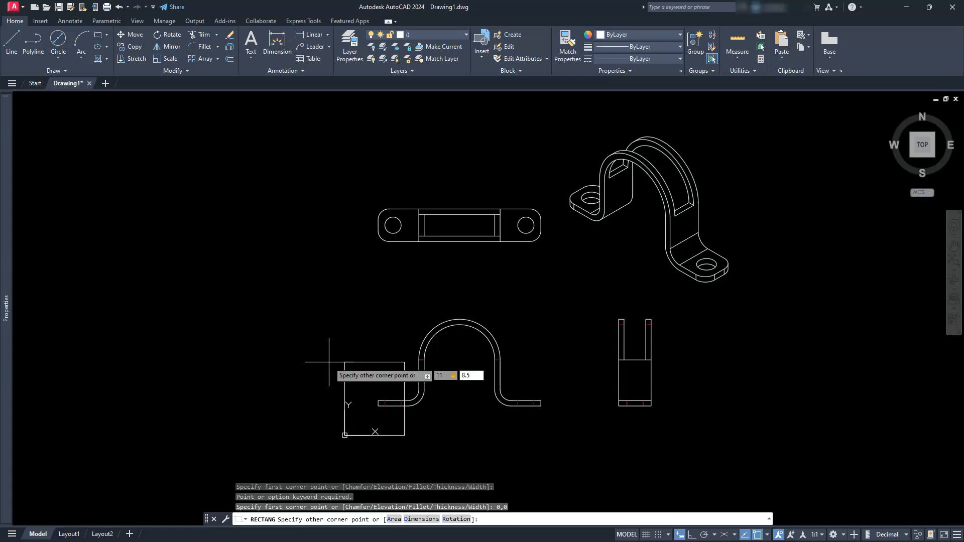
{"action": "key", "text": "Return"}
Step: Offset the 11 by 8.5 rectangle inward by .25 to form the inner border
{"action": "scroll", "coordinate": [351, 430], "scroll_direction": "up", "scroll_amount": 6}
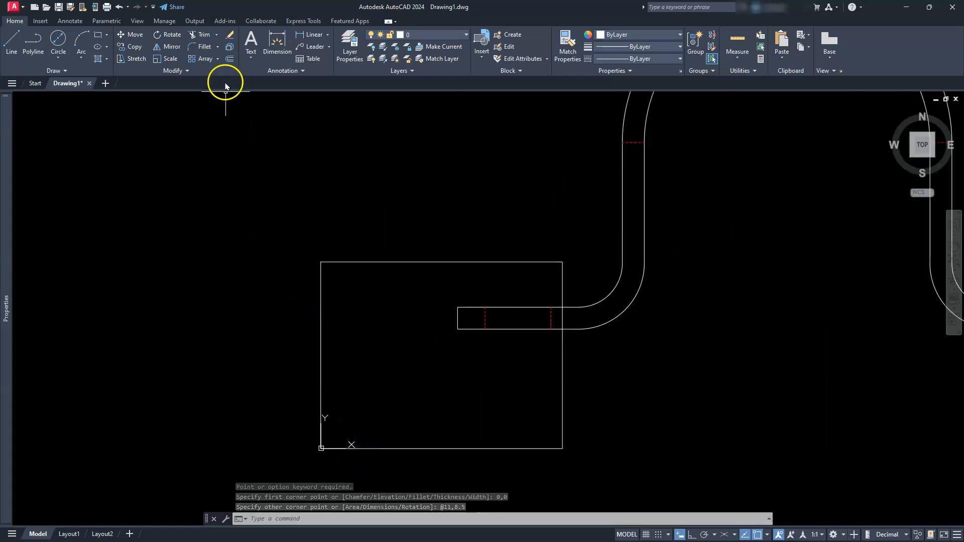
{"action": "left_click", "coordinate": [228, 59]}
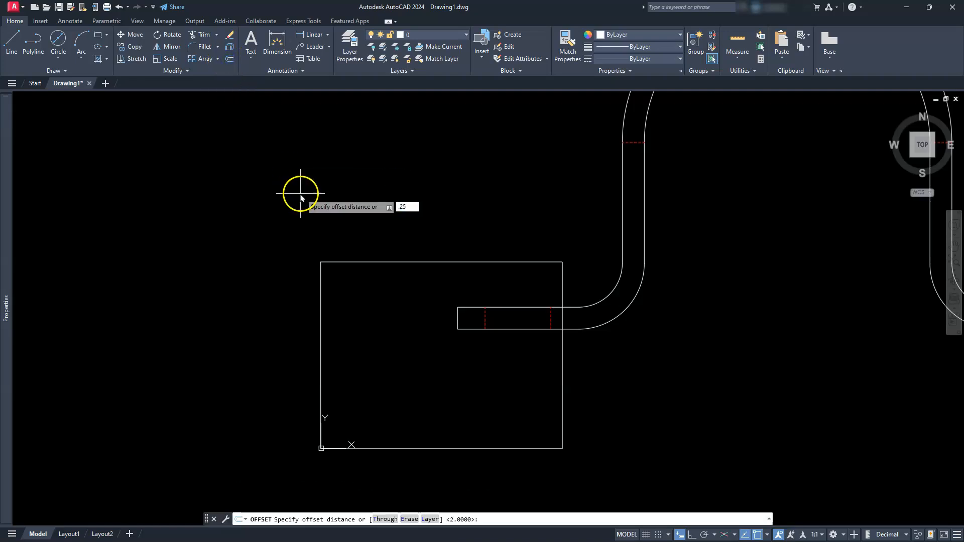
{"action": "key", "text": "Return"}
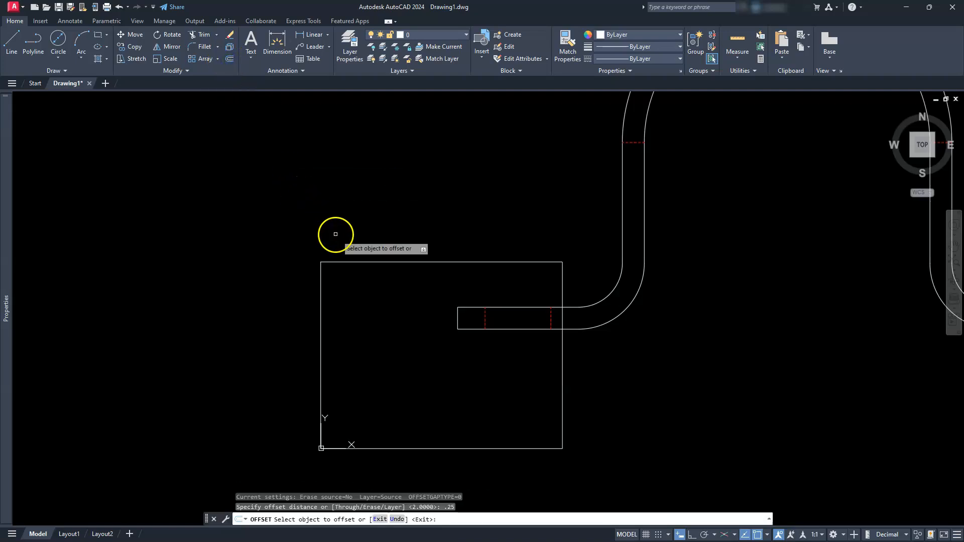
{"action": "left_click", "coordinate": [362, 261]}
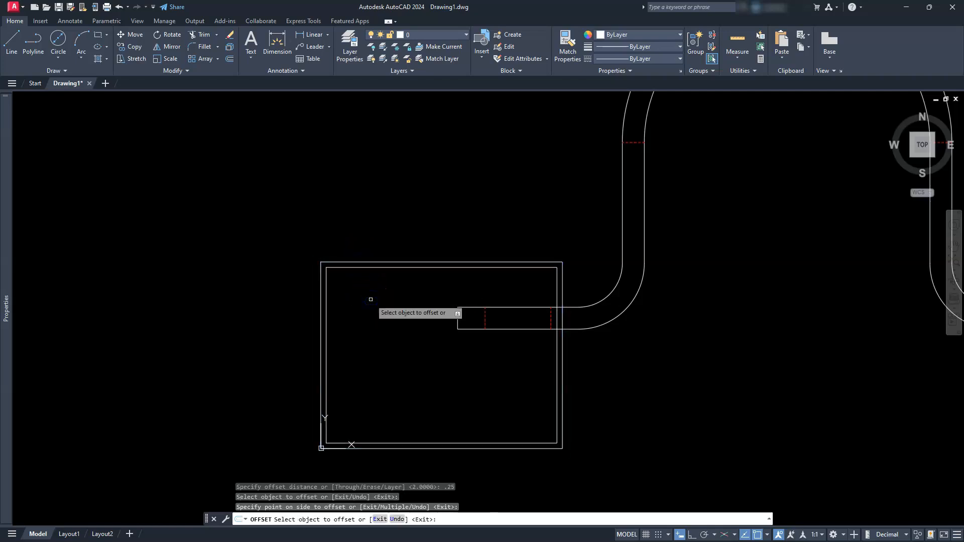
{"action": "key", "text": "Escape"}
Step: Convert the two border rectangles into a block named TB with its base point at 0,0,0
{"action": "left_click", "coordinate": [381, 289]}
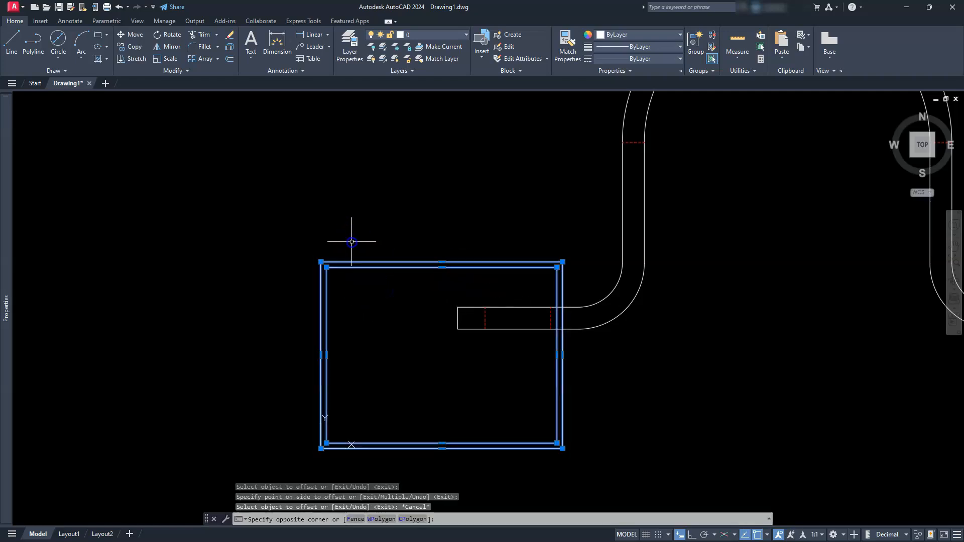
{"action": "left_click", "coordinate": [352, 242]}
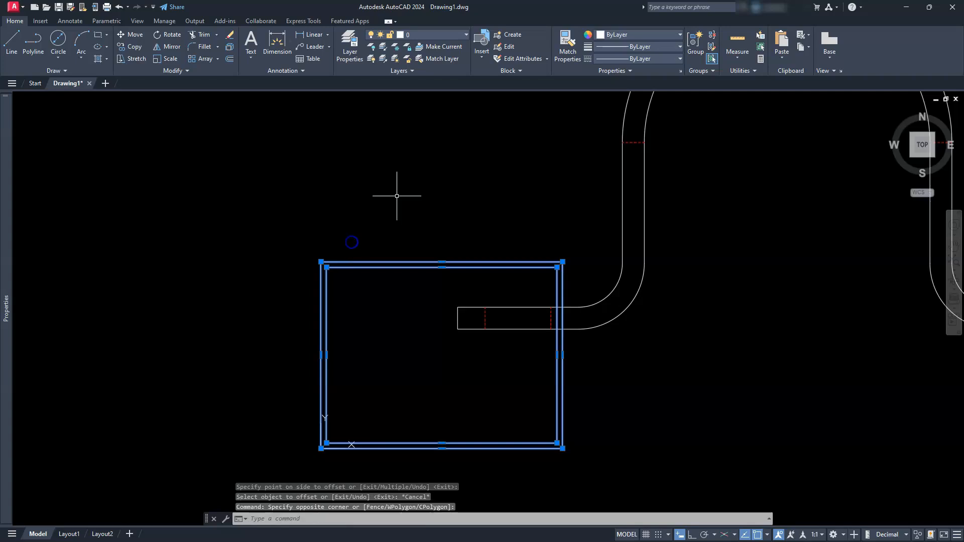
{"action": "left_click", "coordinate": [508, 37]}
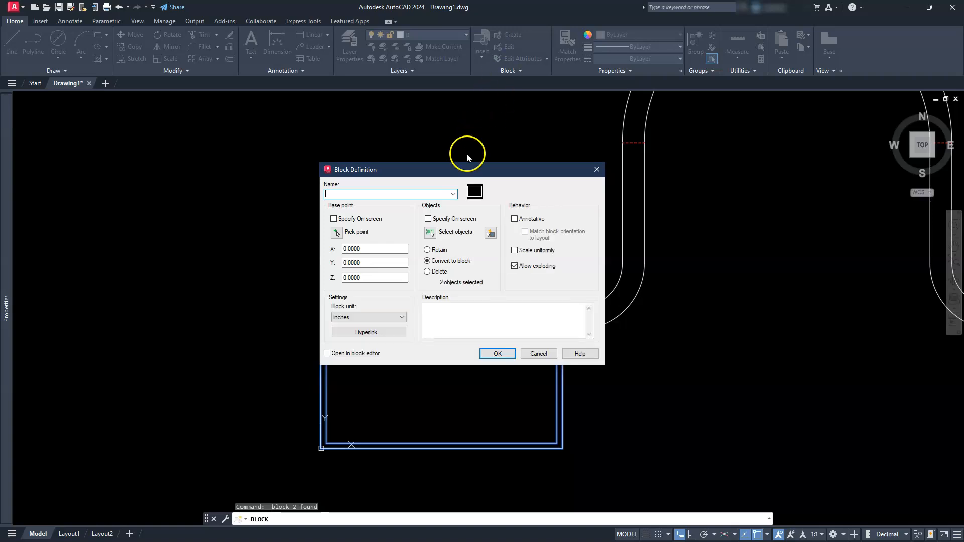
{"action": "left_click", "coordinate": [453, 193]}
{"action": "left_click", "coordinate": [453, 193]}
{"action": "left_click", "coordinate": [377, 192]}
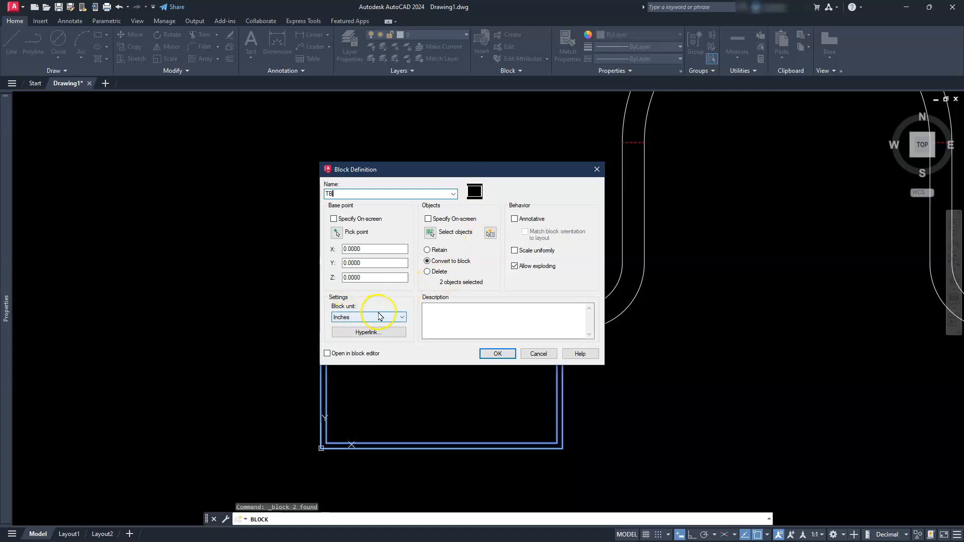
{"action": "left_click", "coordinate": [495, 354]}
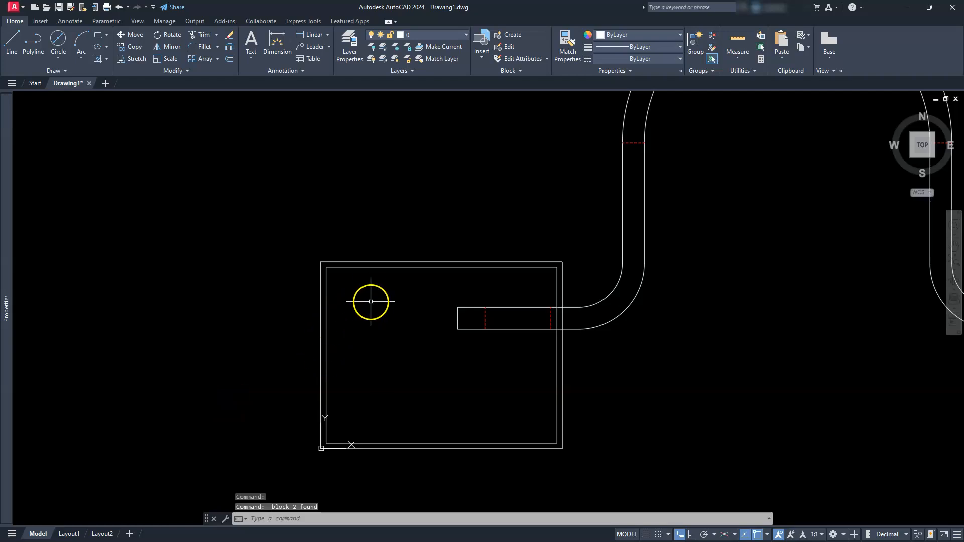
Step: Set the X and Y scale of the TB border block to 8
{"action": "left_click", "coordinate": [370, 267]}
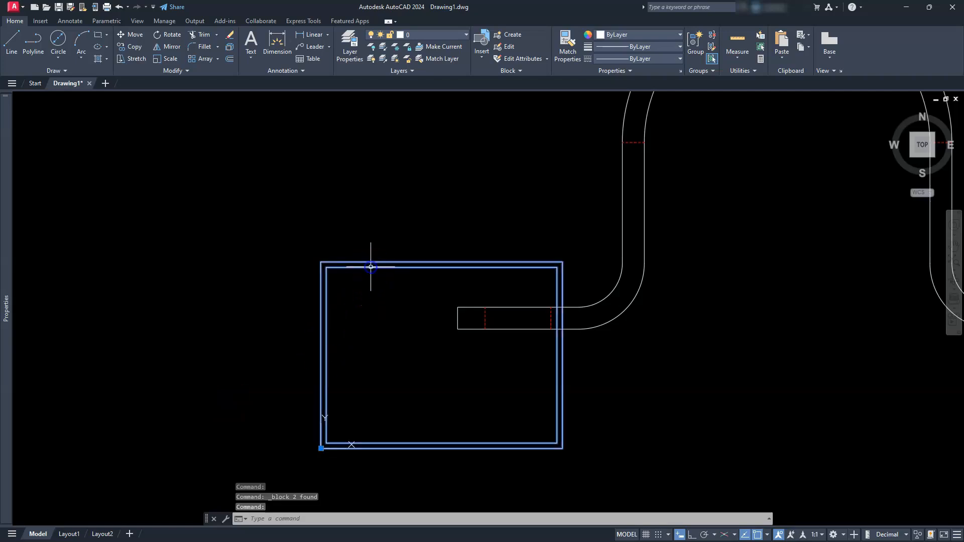
{"action": "right_click", "coordinate": [370, 266]}
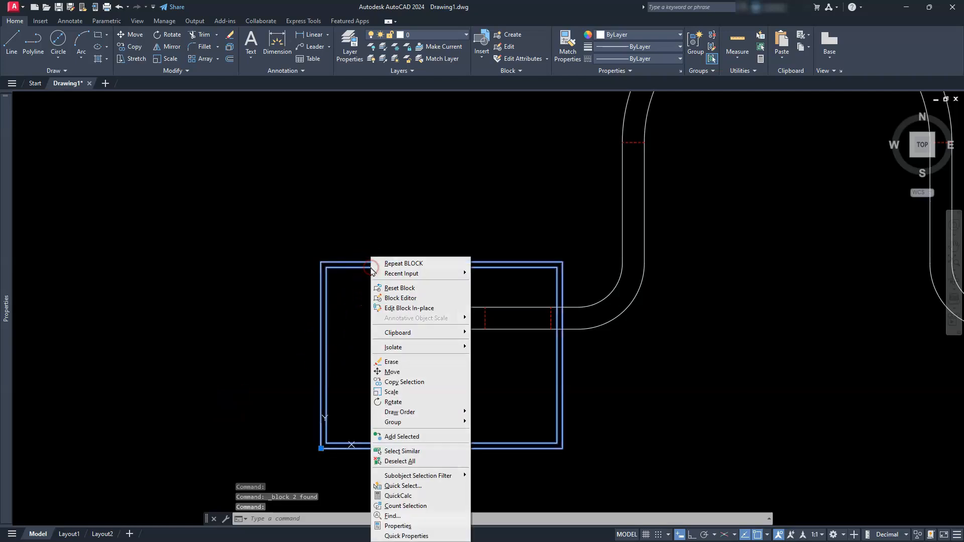
{"action": "left_click", "coordinate": [416, 527]}
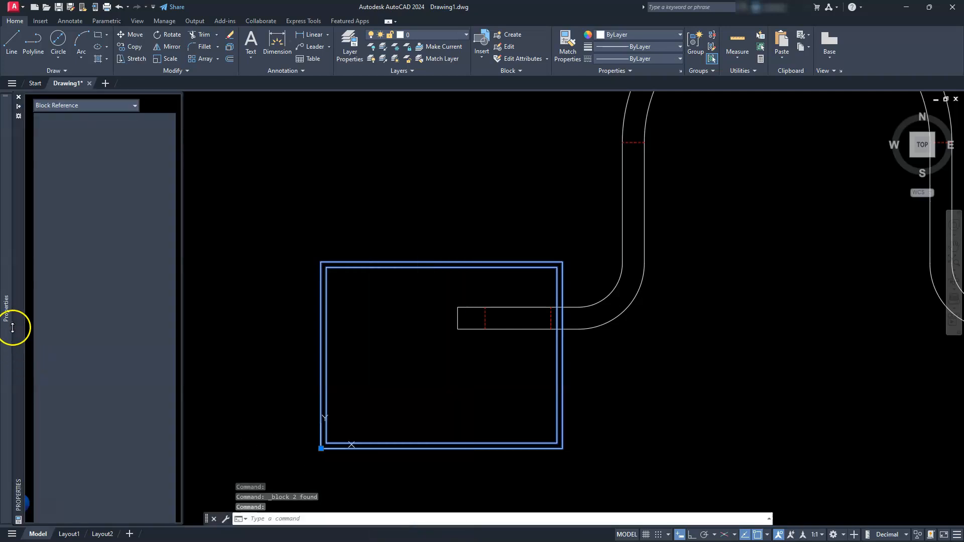
{"action": "left_click", "coordinate": [60, 227]}
{"action": "left_click", "coordinate": [125, 265]}
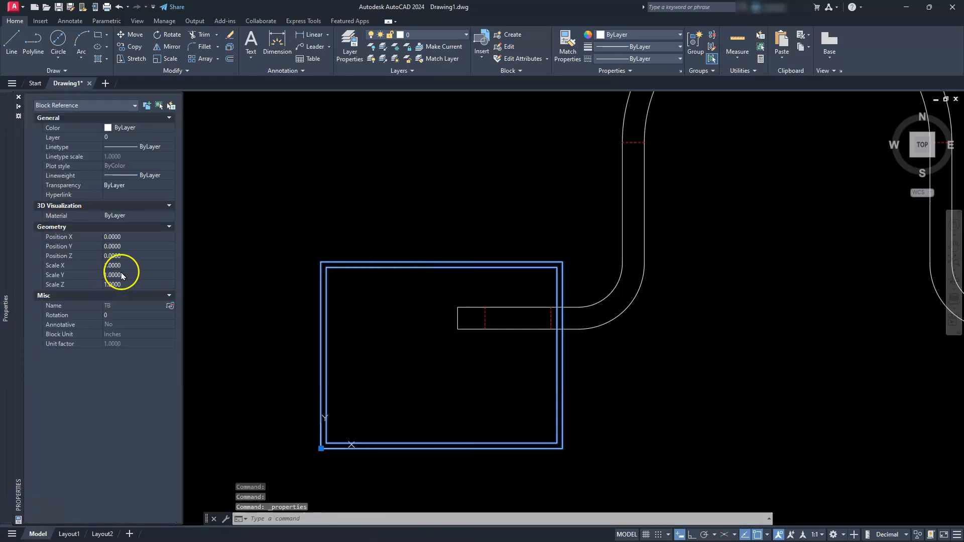
{"action": "type", "text": "8"}
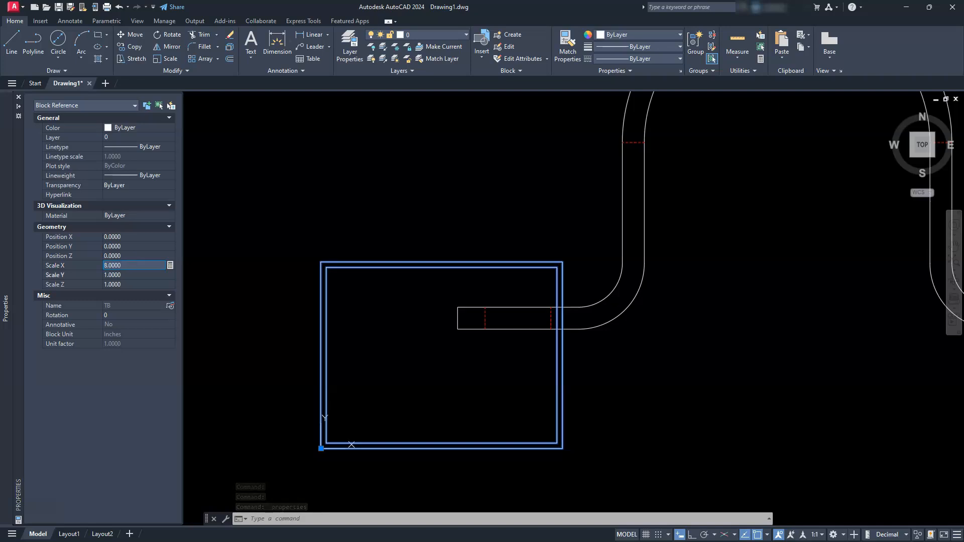
{"action": "key", "text": "Tab"}
{"action": "type", "text": "8"}
{"action": "key", "text": "Tab"}
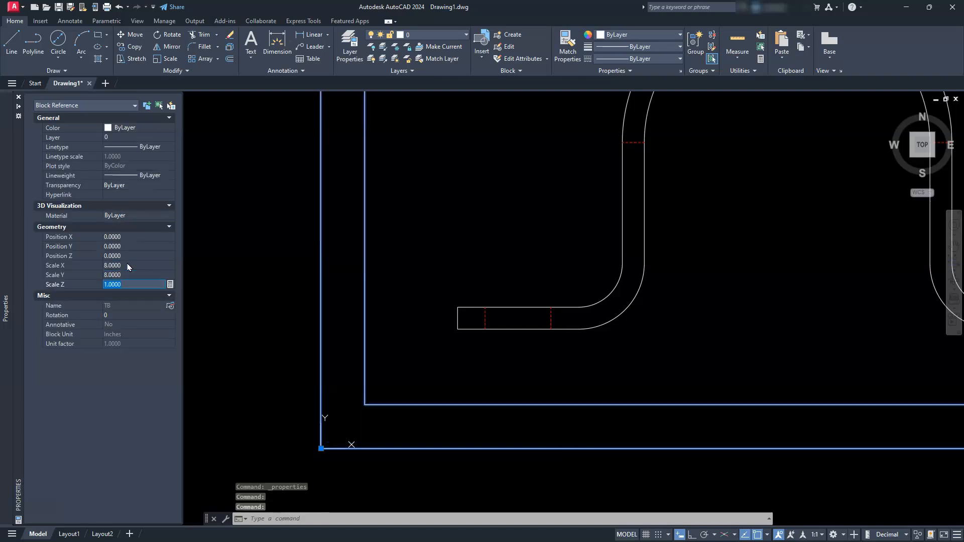
{"action": "scroll", "coordinate": [446, 254], "scroll_direction": "down", "scroll_amount": 2}
{"action": "key", "text": "Escape"}
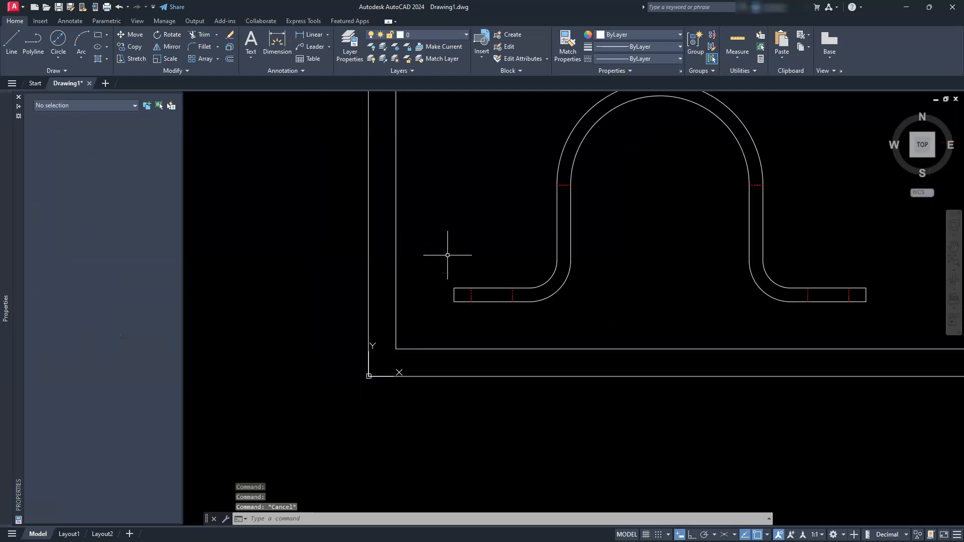
Step: Move the whole isometric bracket into the upper-right corner area of the inner border
{"action": "scroll", "coordinate": [447, 254], "scroll_direction": "down", "scroll_amount": 3}
{"action": "mouse_move", "coordinate": [469, 240]}
{"action": "middle_mouse_down"}
{"action": "mouse_move", "coordinate": [491, 271]}
{"action": "mouse_move", "coordinate": [415, 394]}
{"action": "mouse_move", "coordinate": [321, 404]}
{"action": "middle_mouse_up"}
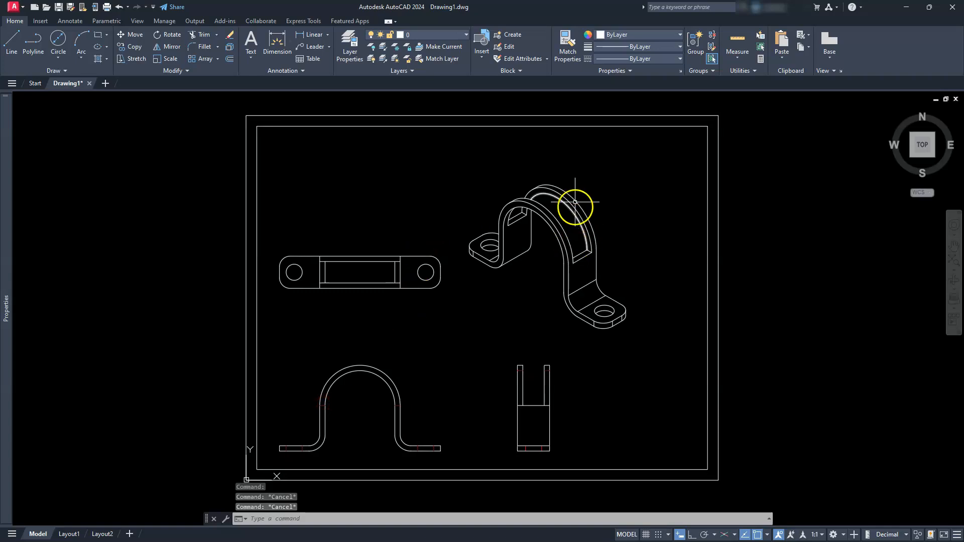
{"action": "left_click", "coordinate": [467, 166]}
{"action": "left_click", "coordinate": [643, 345]}
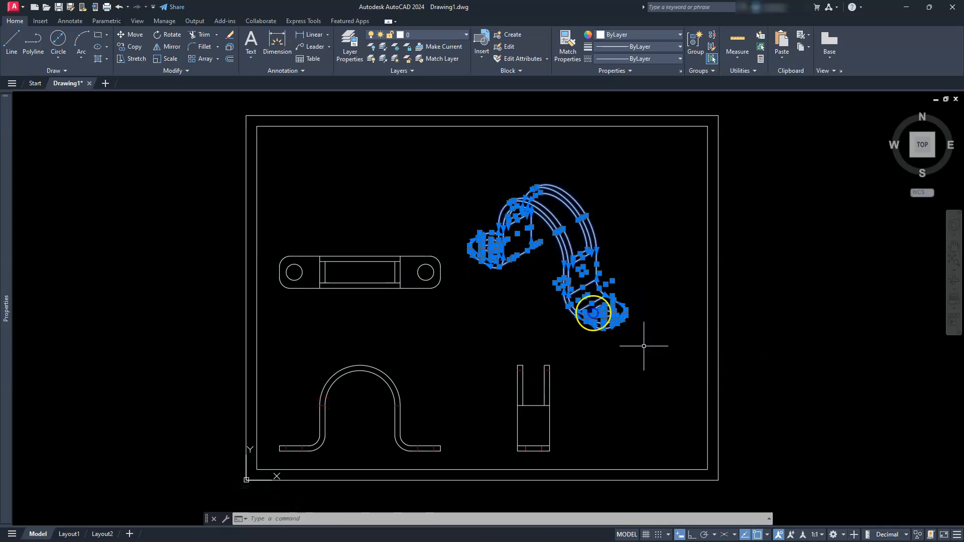
{"action": "left_click", "coordinate": [131, 35]}
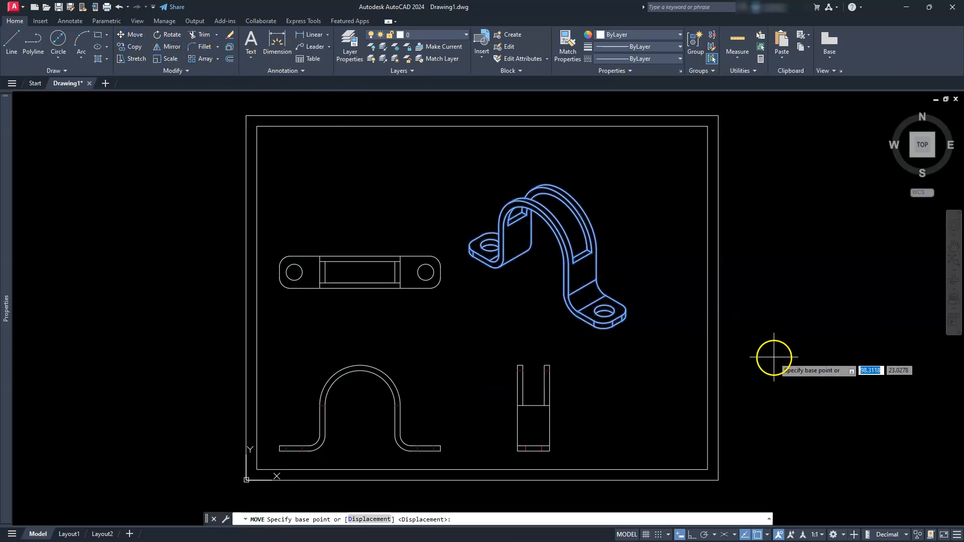
{"action": "left_click", "coordinate": [774, 357]}
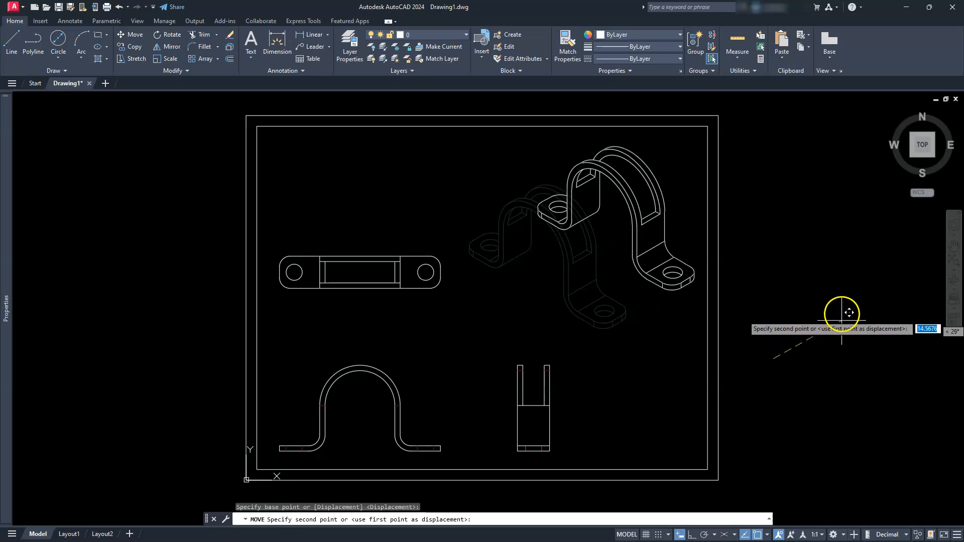
{"action": "left_click", "coordinate": [853, 303]}
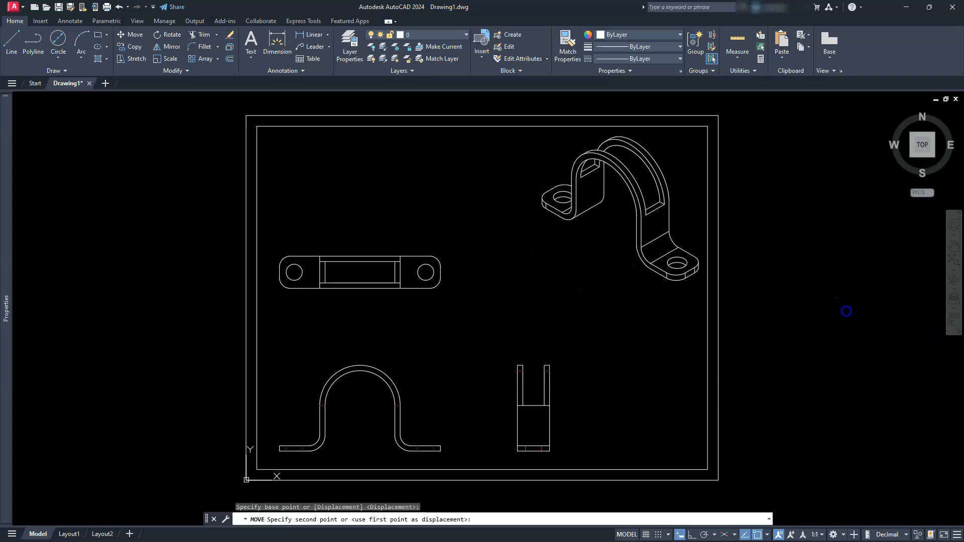
{"action": "middle_click_drag", "start_coordinate": [458, 408], "coordinate": [470, 357]}
{"action": "key", "text": "Escape"}
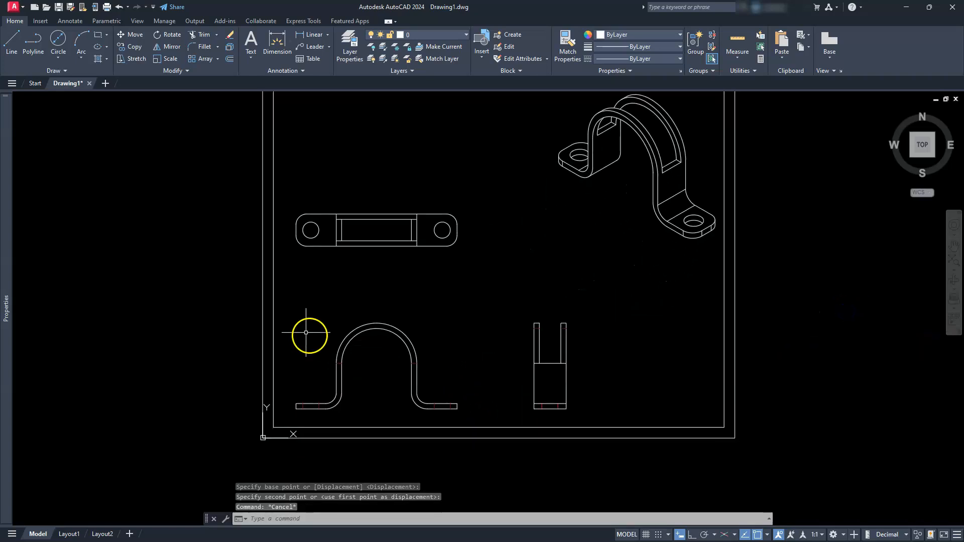
Step: Move the top, front and side views together up and slightly to the right within the border, keeping them aligned
{"action": "left_click", "coordinate": [120, 36]}
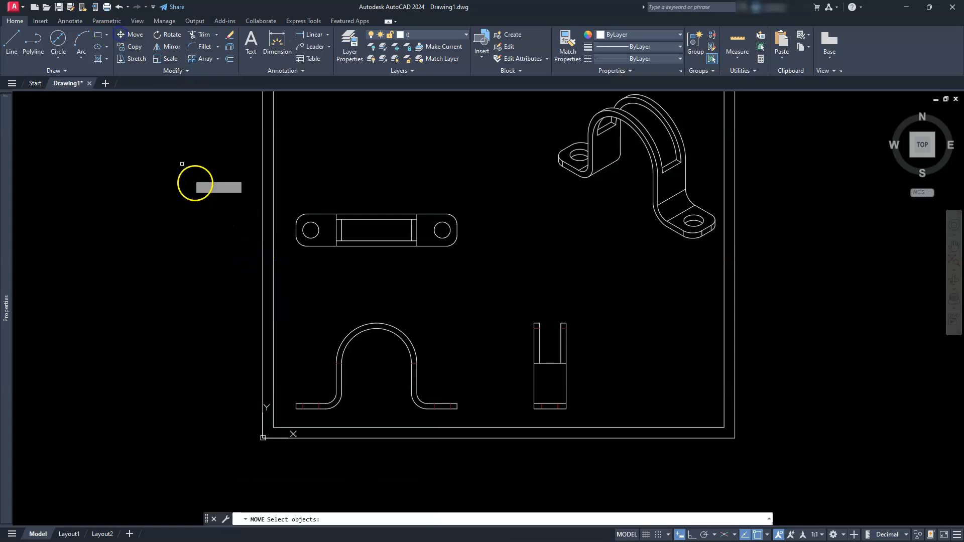
{"action": "left_click", "coordinate": [206, 187]}
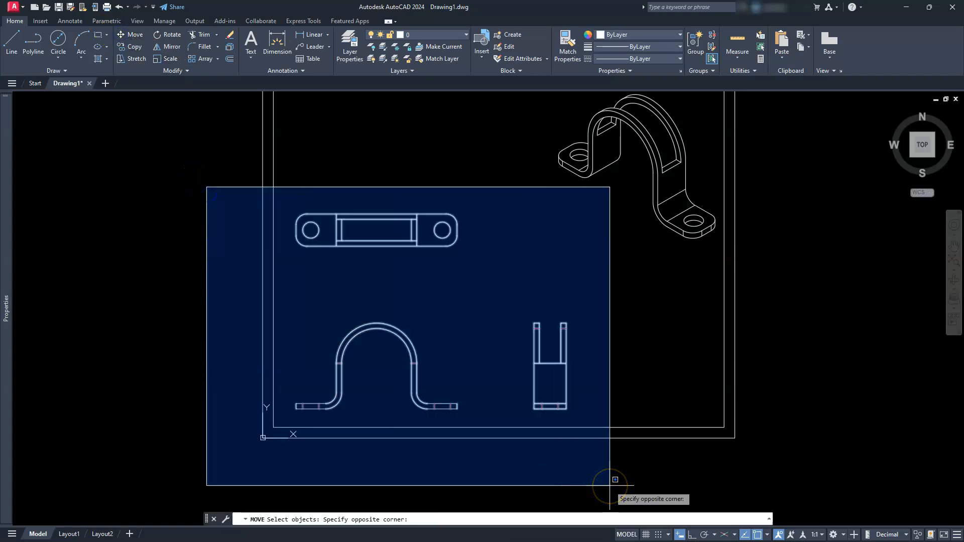
{"action": "left_click", "coordinate": [615, 480]}
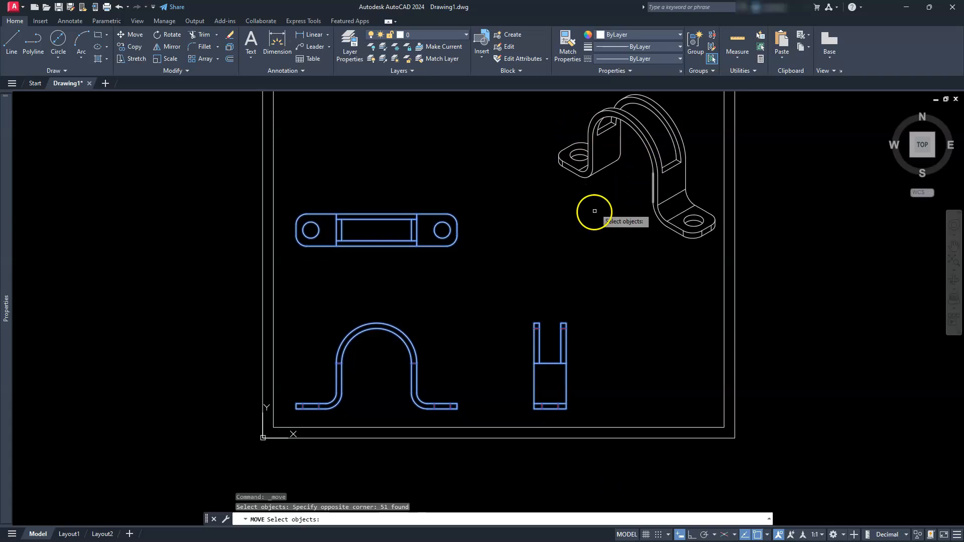
{"action": "key", "text": "Return"}
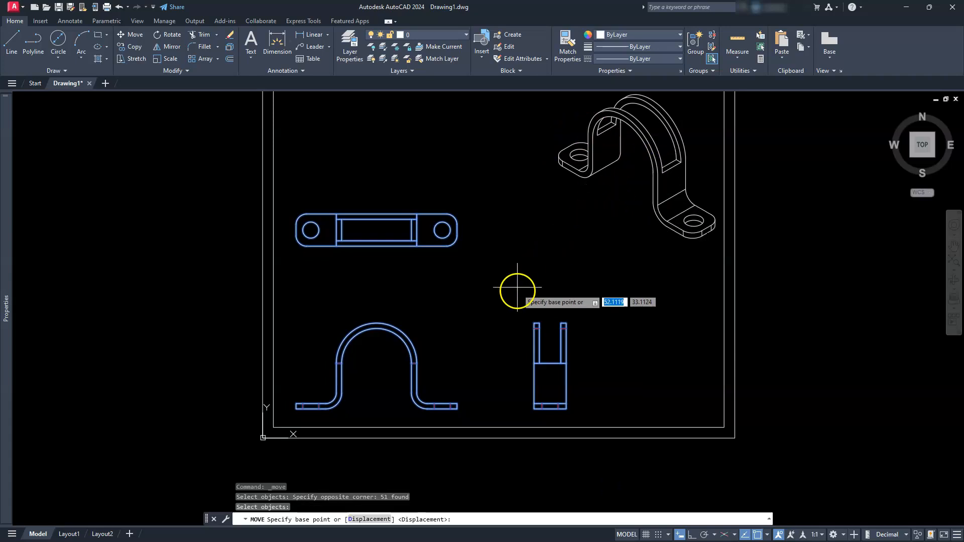
{"action": "left_click", "coordinate": [479, 310]}
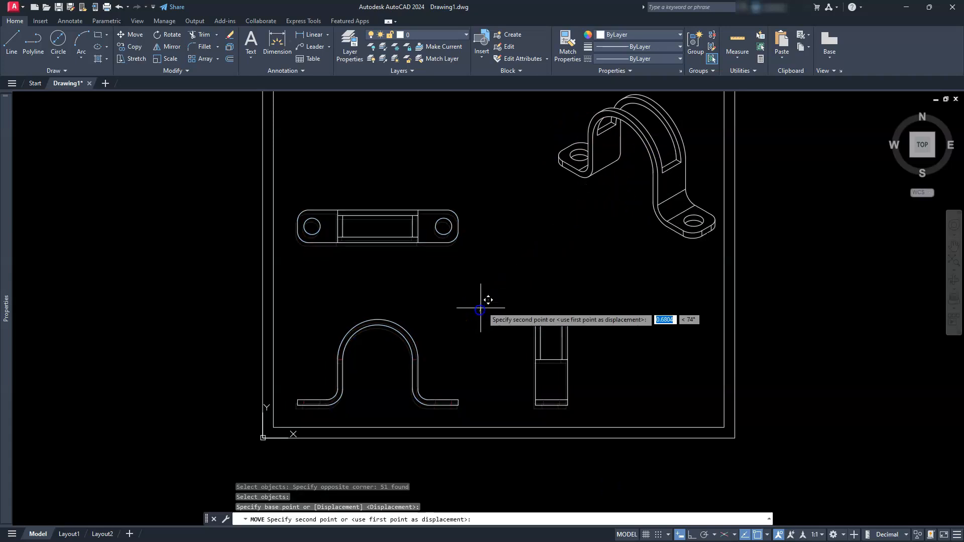
{"action": "left_click", "coordinate": [501, 275]}
{"action": "middle_click_drag", "start_coordinate": [492, 300], "coordinate": [491, 360]}
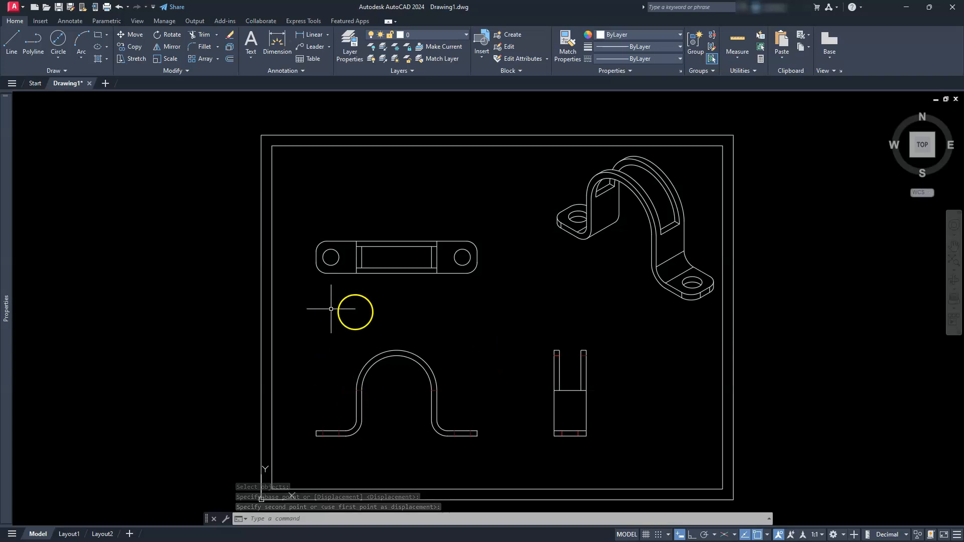
Step: Set the CENTERLAYER variable to the CEN layer
{"action": "middle_click_drag", "start_coordinate": [407, 353], "coordinate": [443, 326]}
{"action": "scroll", "coordinate": [438, 298], "scroll_direction": "up", "scroll_amount": 2}
{"action": "scroll", "coordinate": [442, 326], "scroll_direction": "down", "scroll_amount": 2}
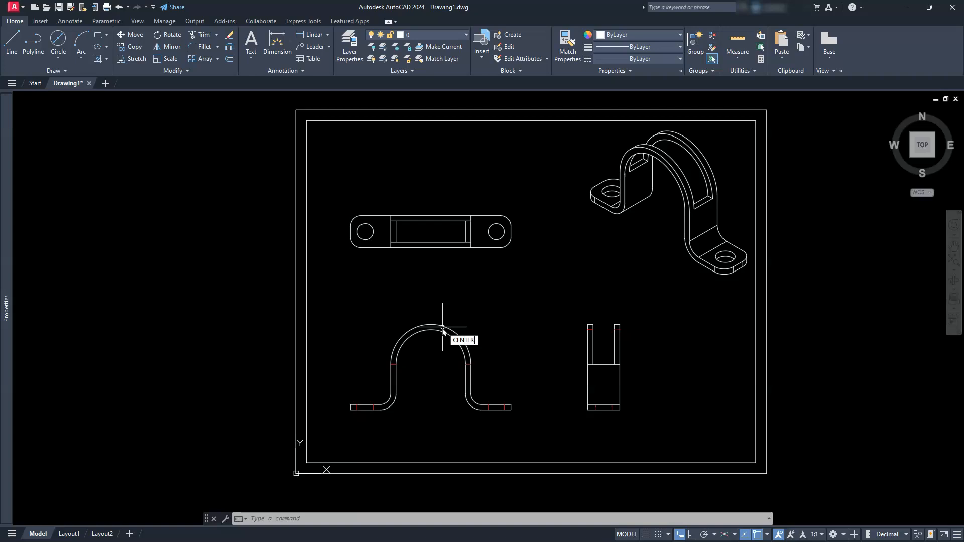
{"action": "type", "text": "LAYER"}
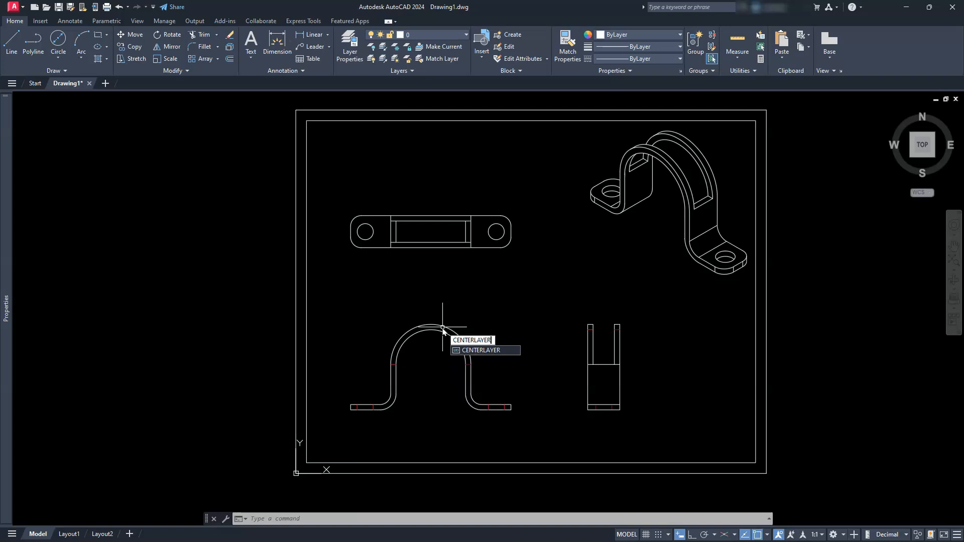
{"action": "key", "text": "Return"}
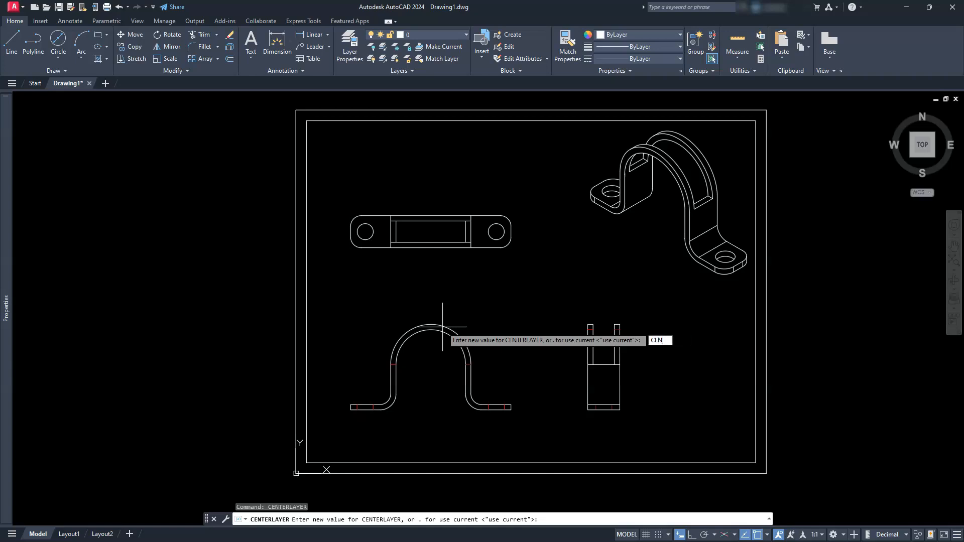
{"action": "key", "text": "Return"}
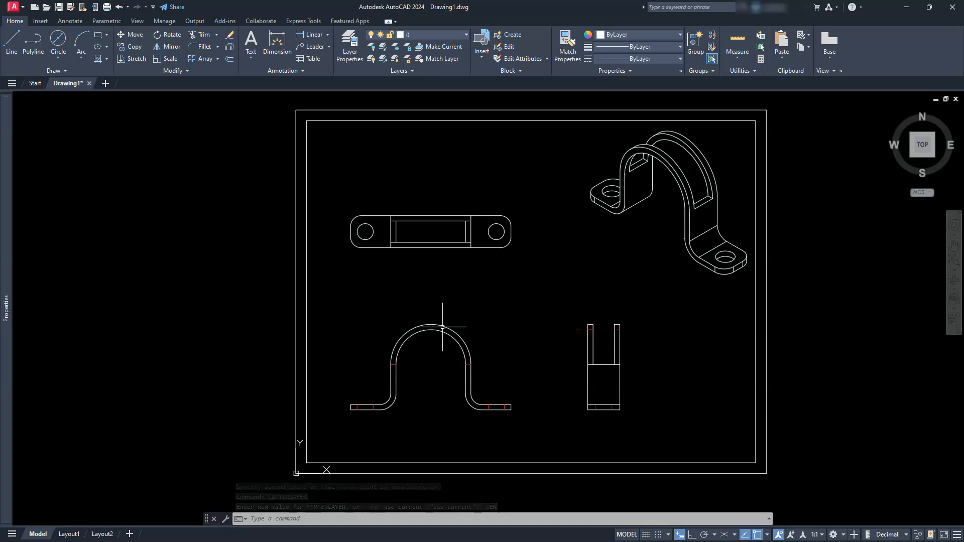
Step: Set the global linetype scale factor (LTSCALE) to 8
{"action": "type", "text": "LTS"}
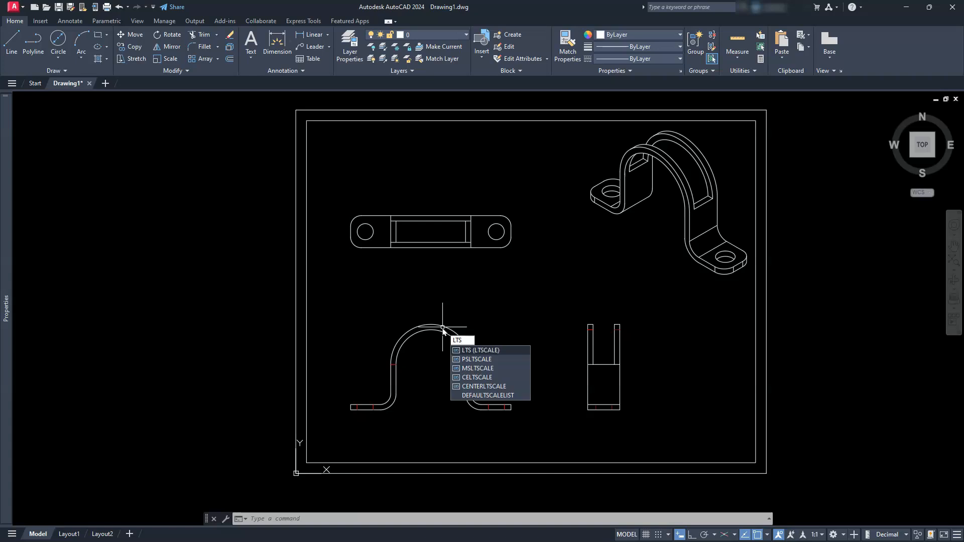
{"action": "key", "text": "Return"}
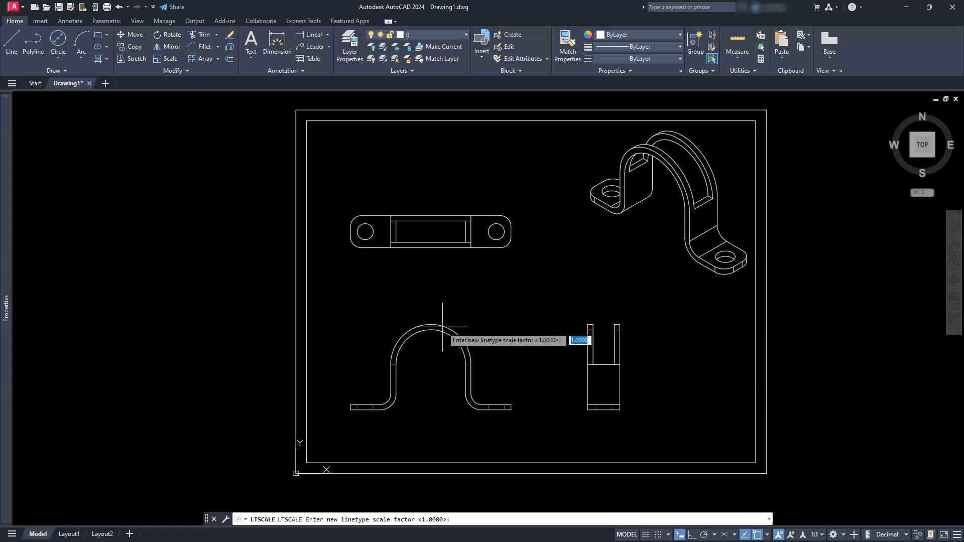
{"action": "type", "text": "8"}
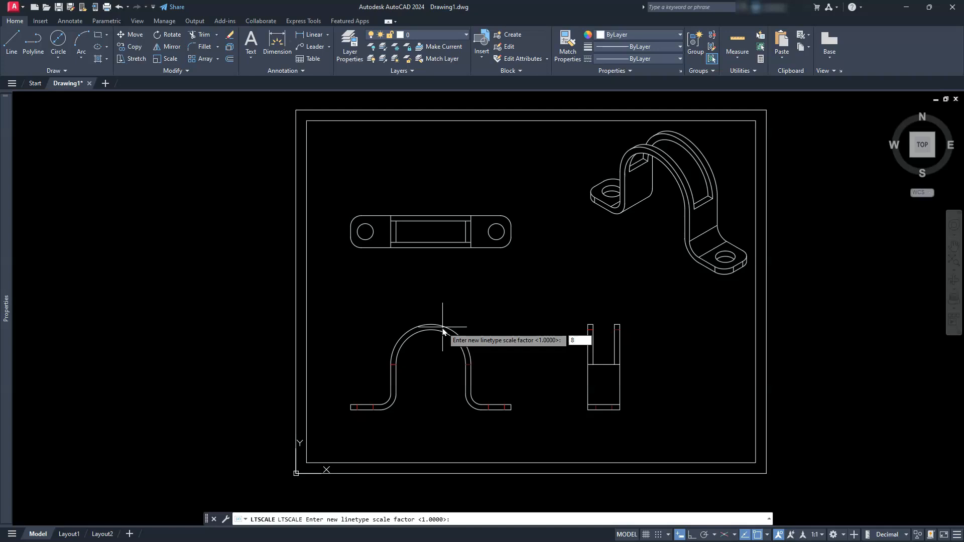
{"action": "key", "text": "Return"}
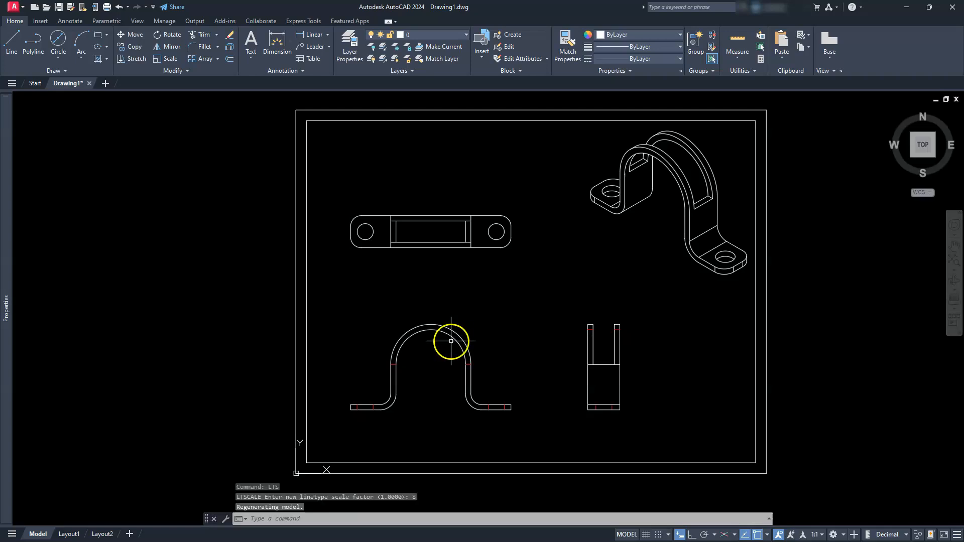
Step: Set the linetype scale of the red hidden line across the front view's right leg to 0.5
{"action": "scroll", "coordinate": [455, 354], "scroll_direction": "up", "scroll_amount": 8}
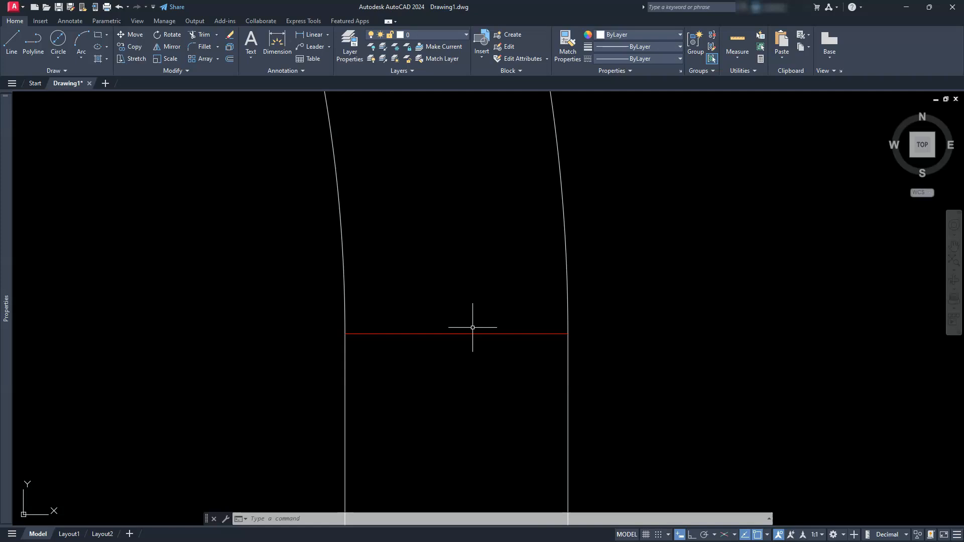
{"action": "scroll", "coordinate": [472, 327], "scroll_direction": "down", "scroll_amount": 6}
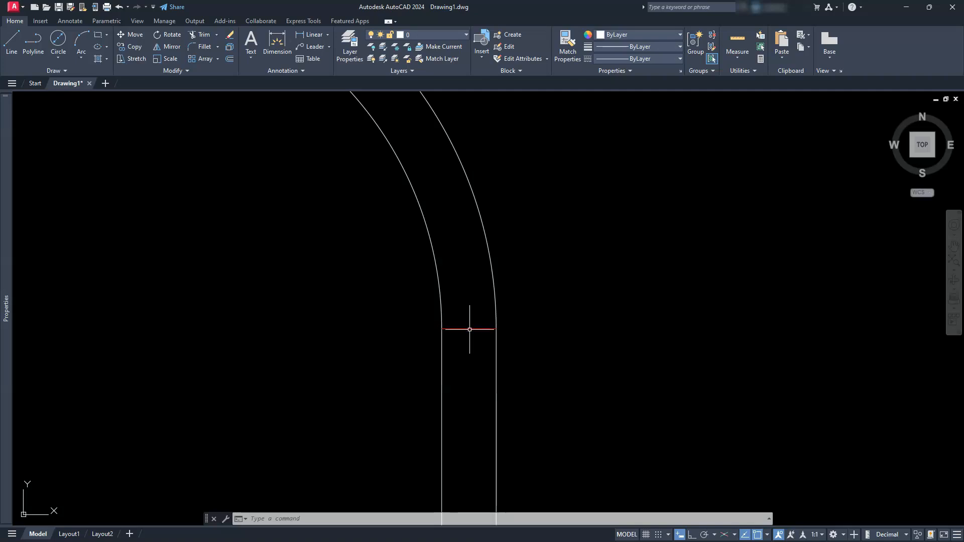
{"action": "mouse_move", "coordinate": [6, 321]}
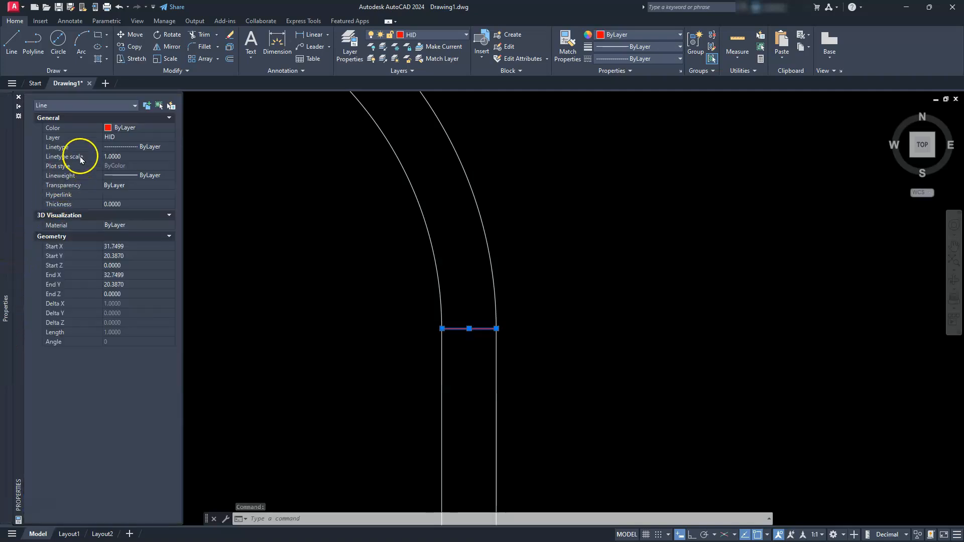
{"action": "left_click", "coordinate": [122, 156]}
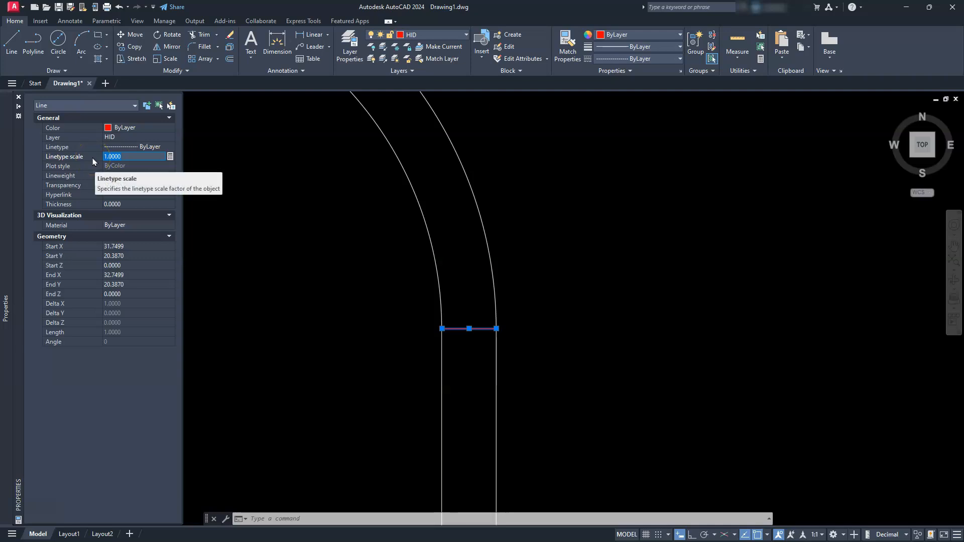
{"action": "key", "text": "Return"}
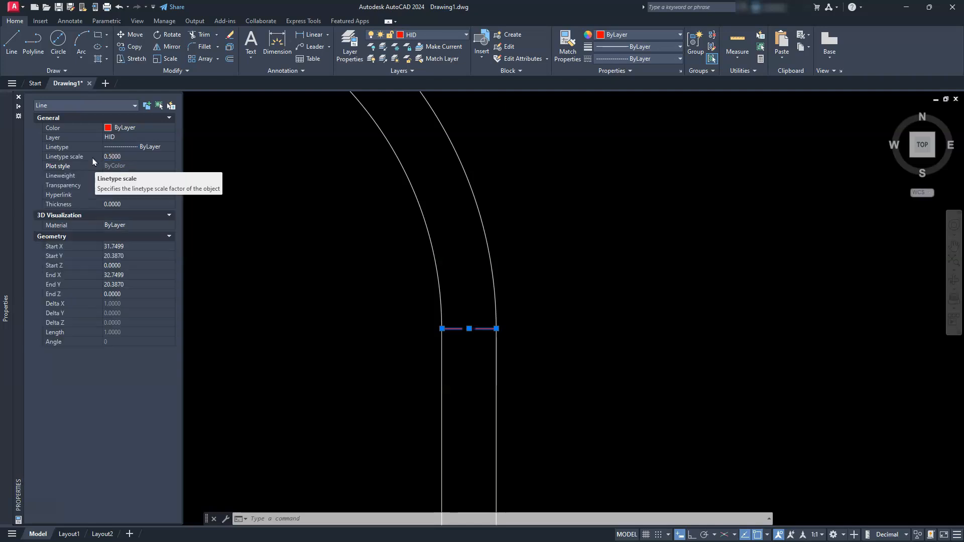
{"action": "scroll", "coordinate": [469, 329], "scroll_direction": "up", "scroll_amount": 5}
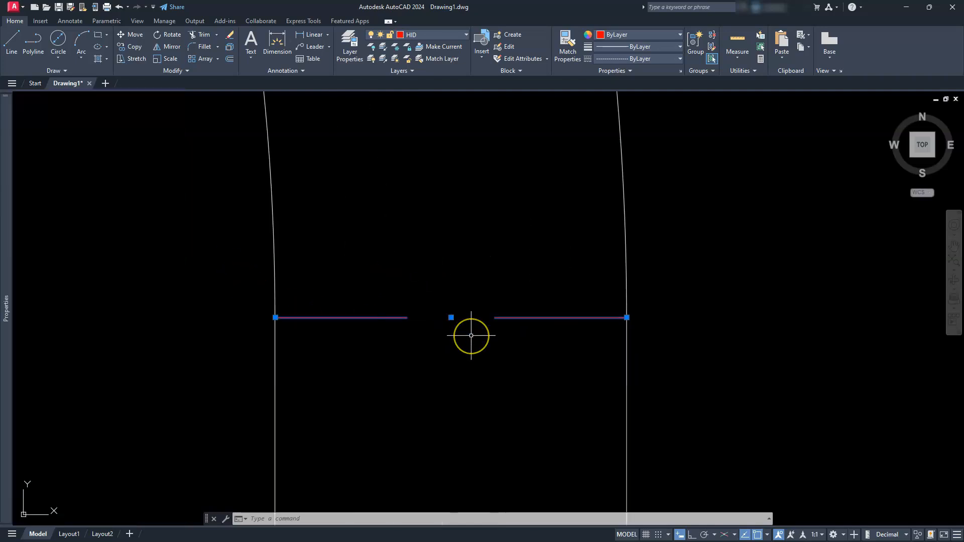
{"action": "scroll", "coordinate": [471, 336], "scroll_direction": "down", "scroll_amount": 5}
{"action": "key", "text": "Escape"}
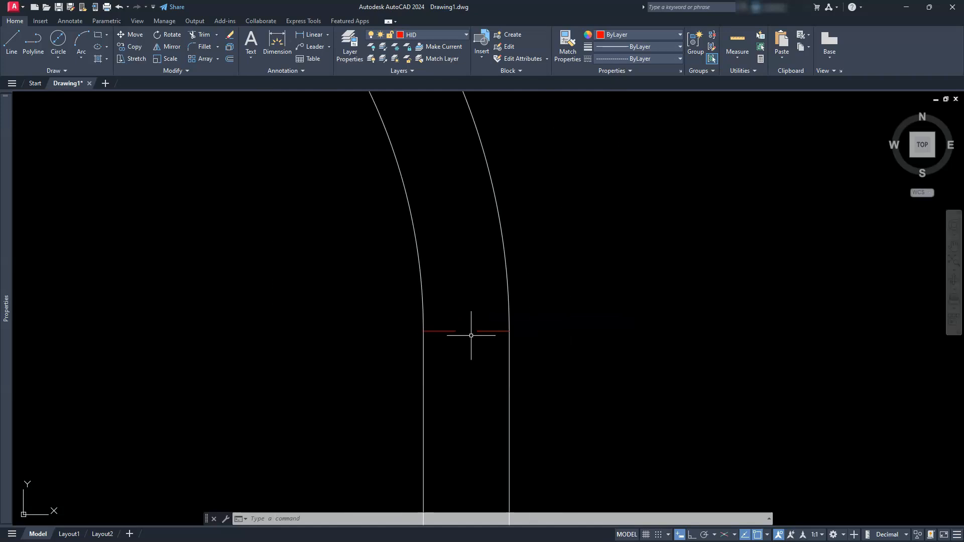
Step: Match the properties of the right leg's hidden line onto the front view's other hidden lines in the left leg and both flanges
{"action": "left_click", "coordinate": [568, 43]}
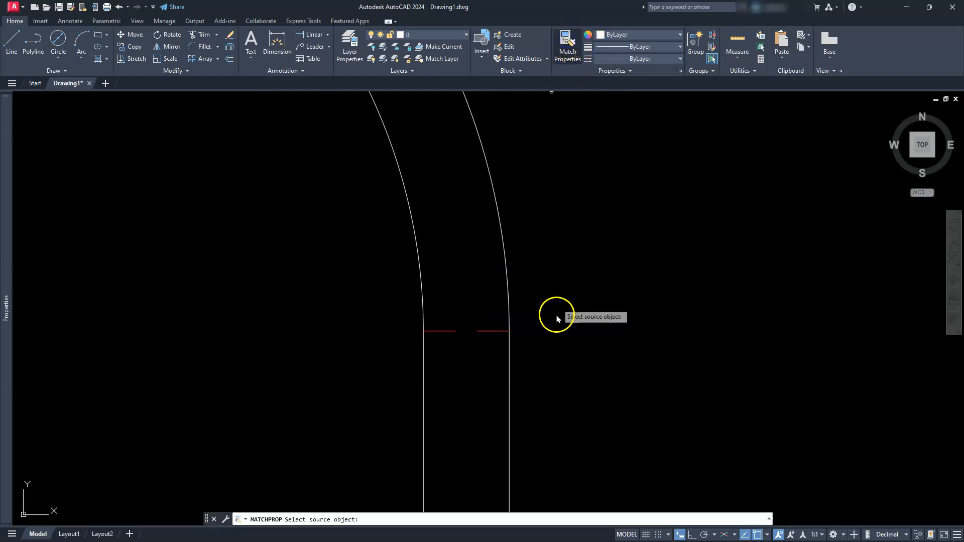
{"action": "left_click", "coordinate": [499, 330]}
{"action": "scroll", "coordinate": [557, 274], "scroll_direction": "down", "scroll_amount": 6}
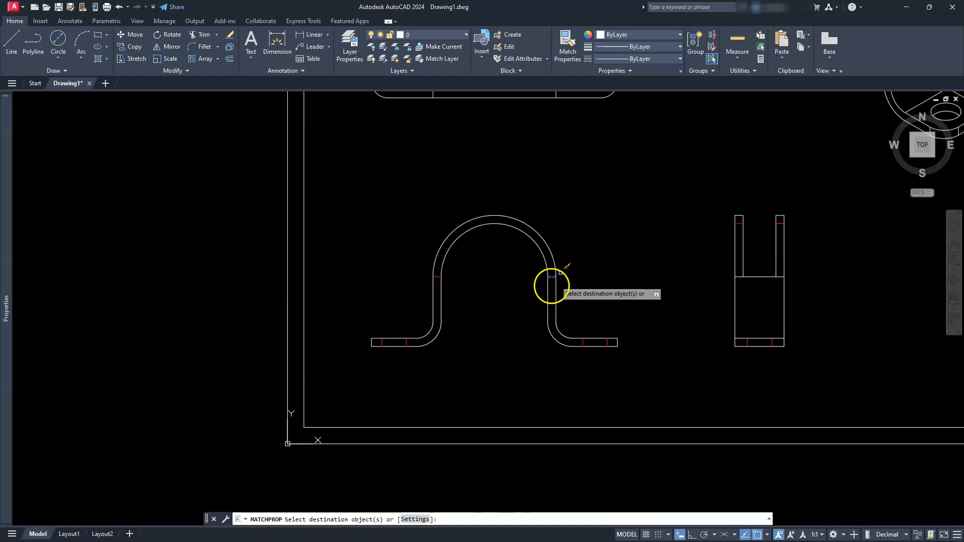
{"action": "scroll", "coordinate": [464, 278], "scroll_direction": "up", "scroll_amount": 6}
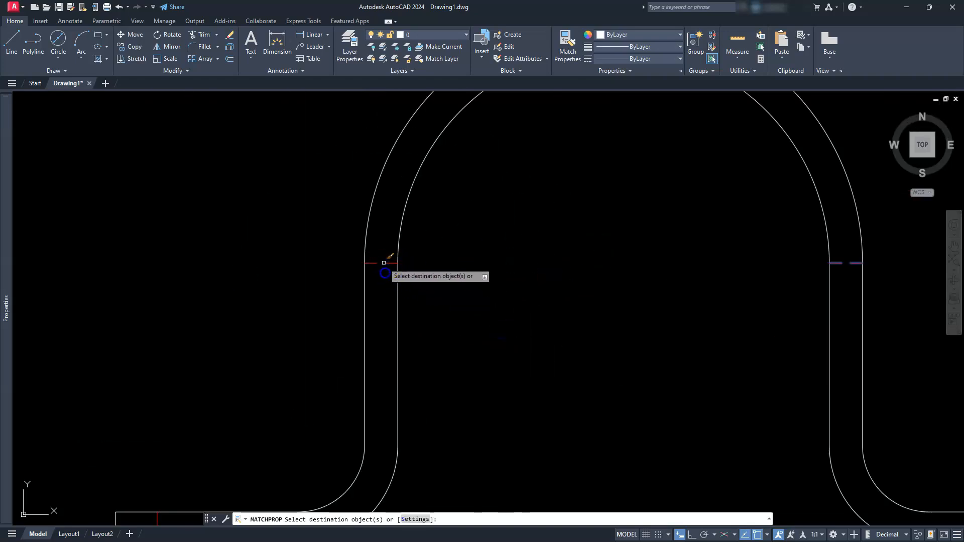
{"action": "scroll", "coordinate": [384, 263], "scroll_direction": "down", "scroll_amount": 6}
{"action": "left_click", "coordinate": [243, 447]}
{"action": "left_click", "coordinate": [304, 440]}
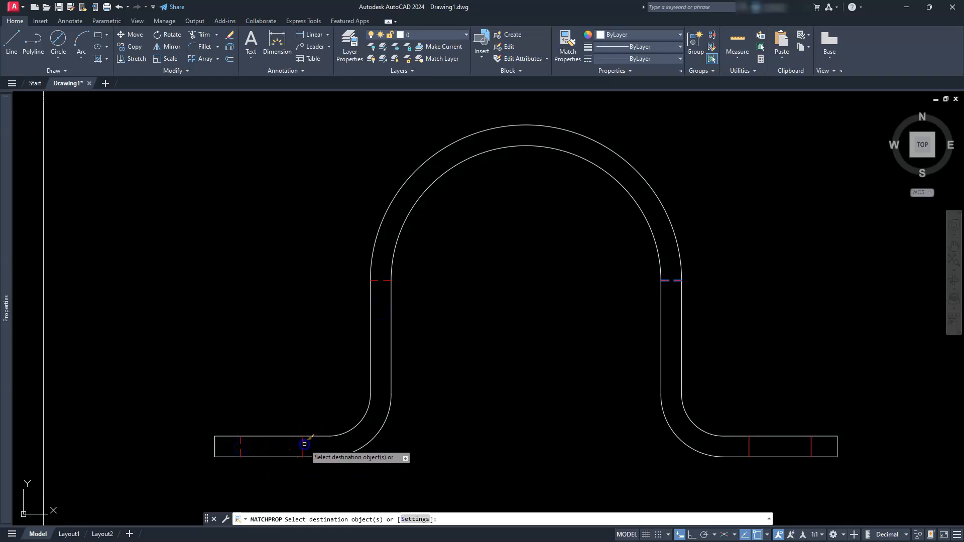
{"action": "left_click", "coordinate": [749, 449]}
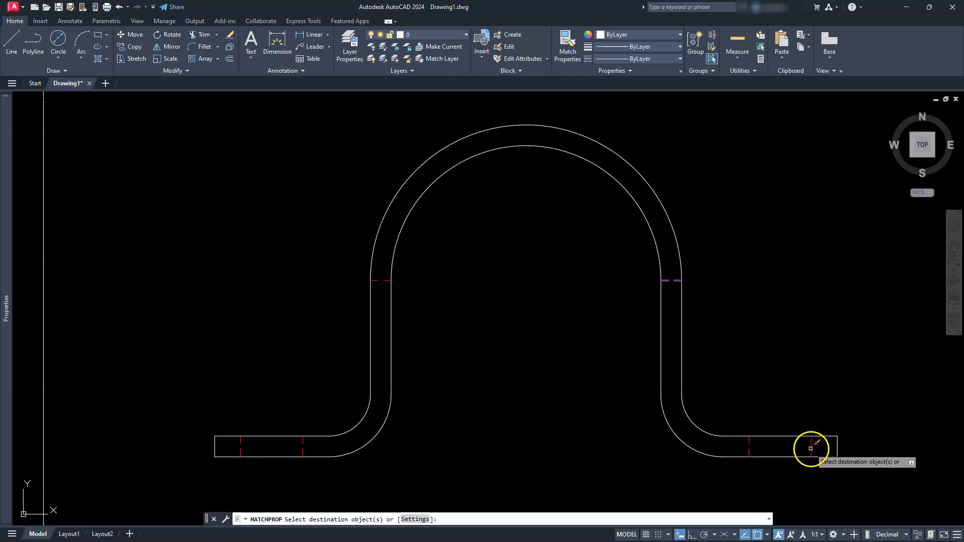
Step: Match the same hidden-line properties onto the side view's hidden lines in the base and in both upright arms
{"action": "scroll", "coordinate": [809, 437], "scroll_direction": "down", "scroll_amount": 4}
{"action": "middle_click_drag", "start_coordinate": [778, 365], "coordinate": [502, 346]}
{"action": "scroll", "coordinate": [670, 379], "scroll_direction": "up", "scroll_amount": 4}
{"action": "left_click", "coordinate": [669, 378]}
{"action": "left_click", "coordinate": [725, 379]}
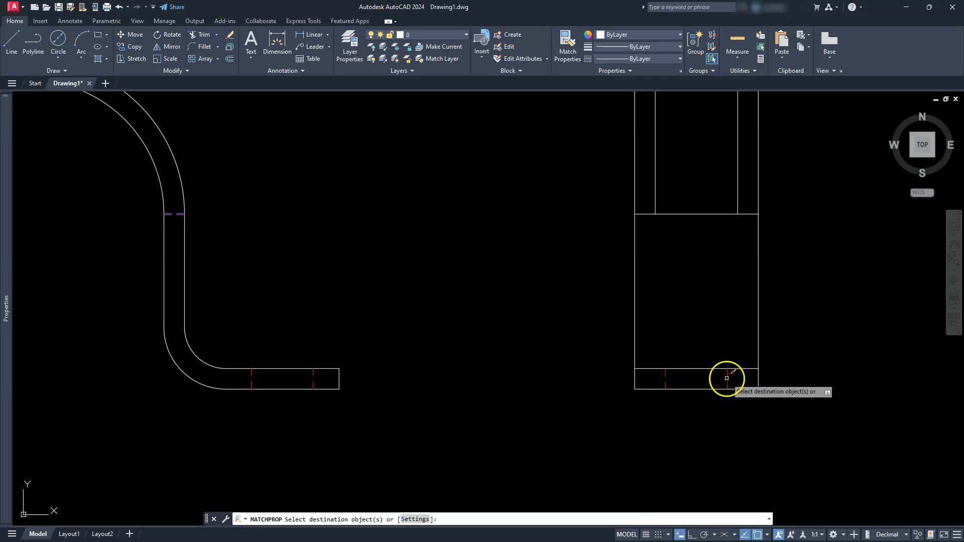
{"action": "middle_click_drag", "start_coordinate": [700, 273], "coordinate": [691, 394]}
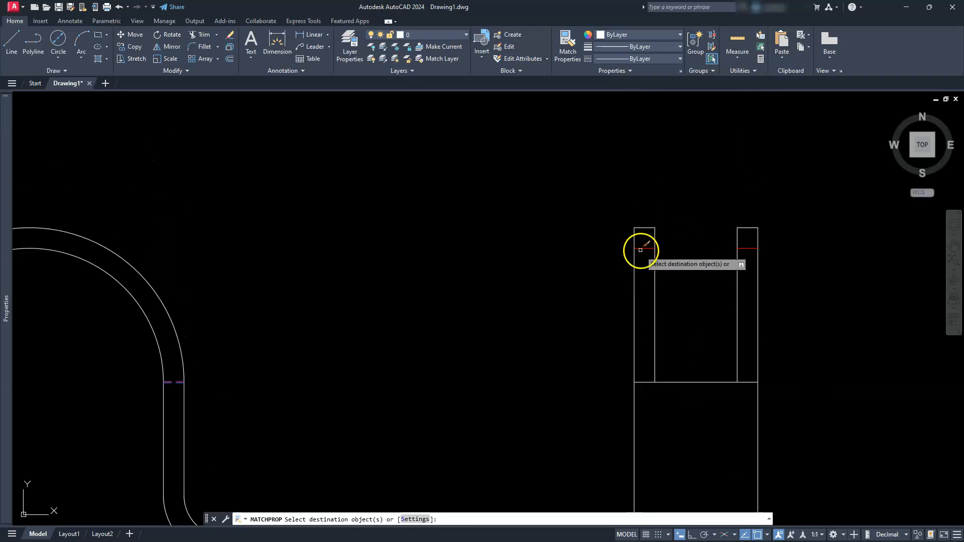
{"action": "left_click", "coordinate": [642, 246]}
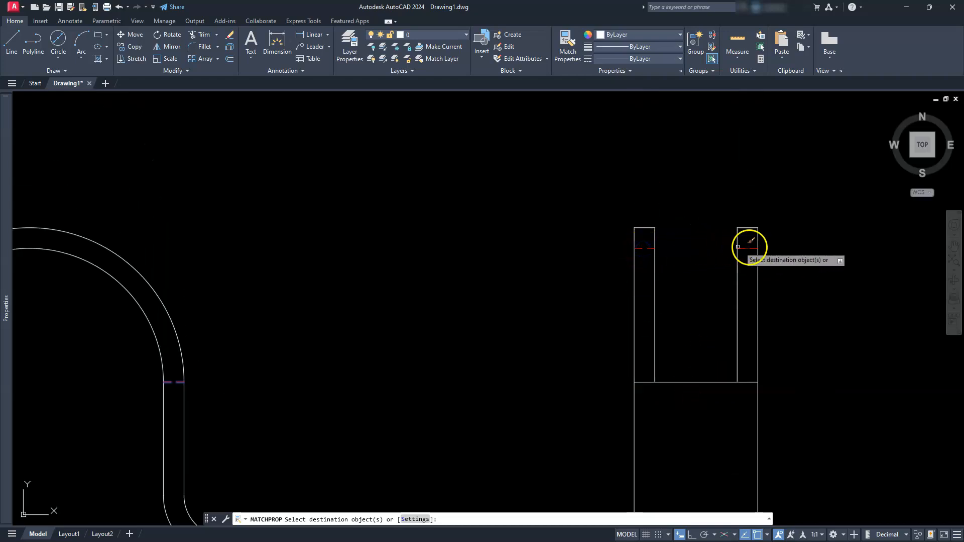
{"action": "scroll", "coordinate": [703, 256], "scroll_direction": "down", "scroll_amount": 4}
{"action": "middle_click_drag", "start_coordinate": [550, 278], "coordinate": [658, 318]}
{"action": "key", "text": "Return"}
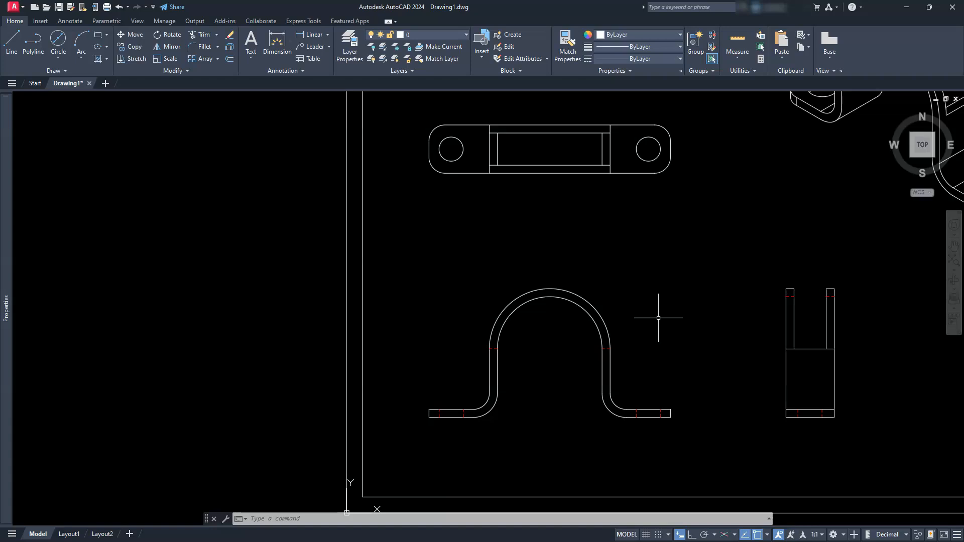
Step: Set the CENTEREXE centerline extension variable to 3
{"action": "type", "text": "CENTEREXE"}
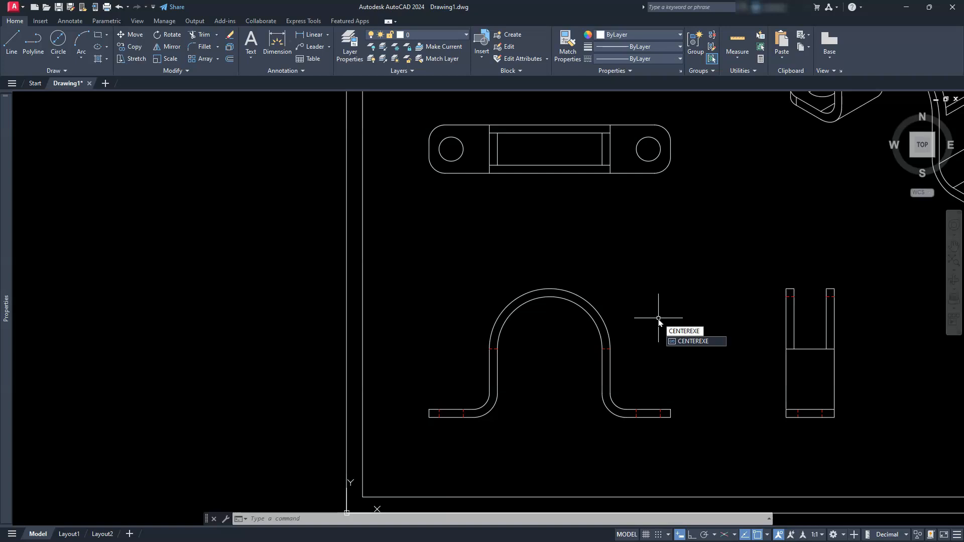
{"action": "key", "text": "Return"}
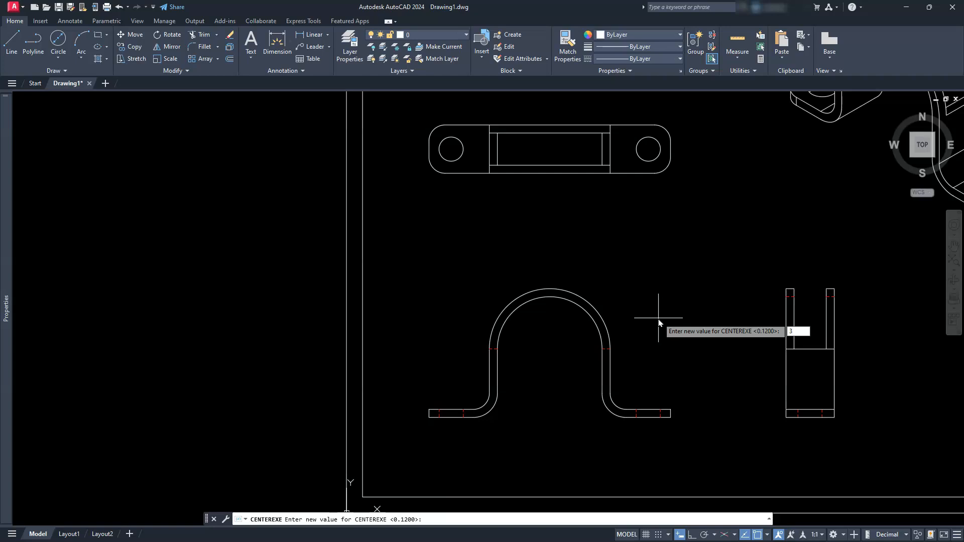
{"action": "type", "text": "3"}
{"action": "key", "text": "Return"}
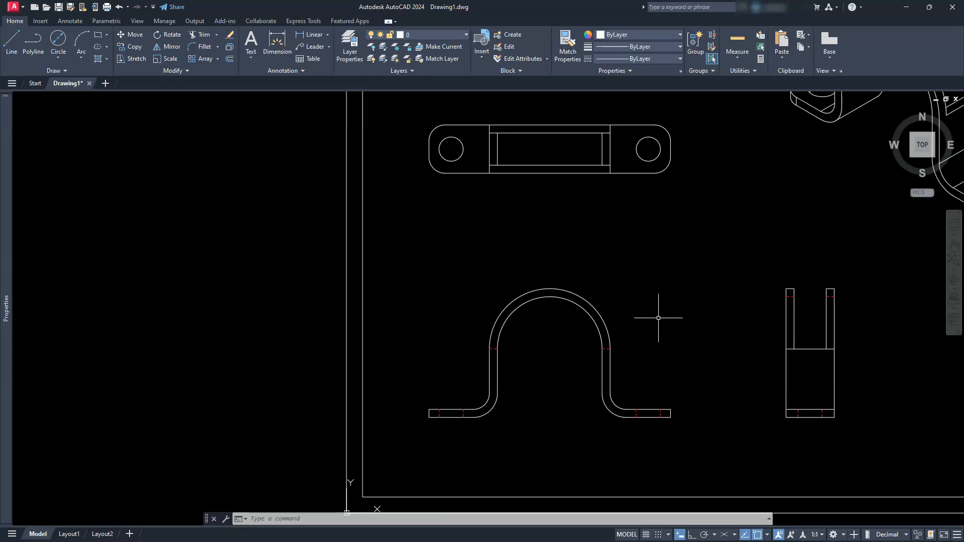
Step: Add center marks to the front view's arch and to both holes in the top view
{"action": "left_click", "coordinate": [69, 22]}
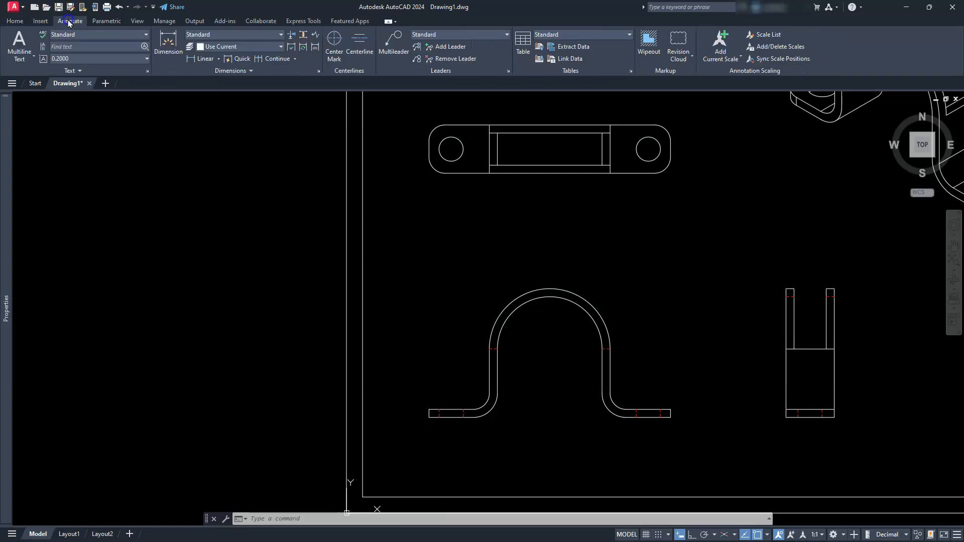
{"action": "left_click", "coordinate": [333, 38]}
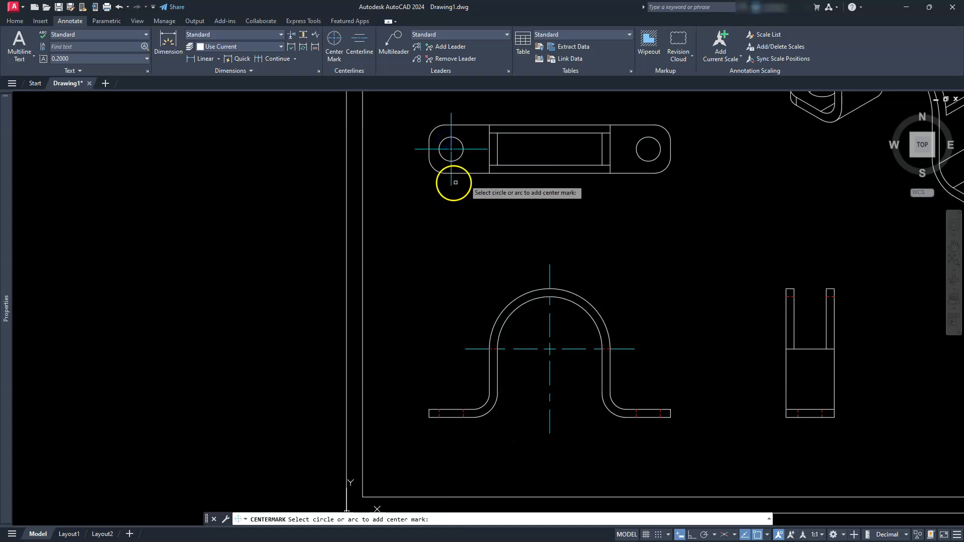
{"action": "left_click", "coordinate": [642, 136]}
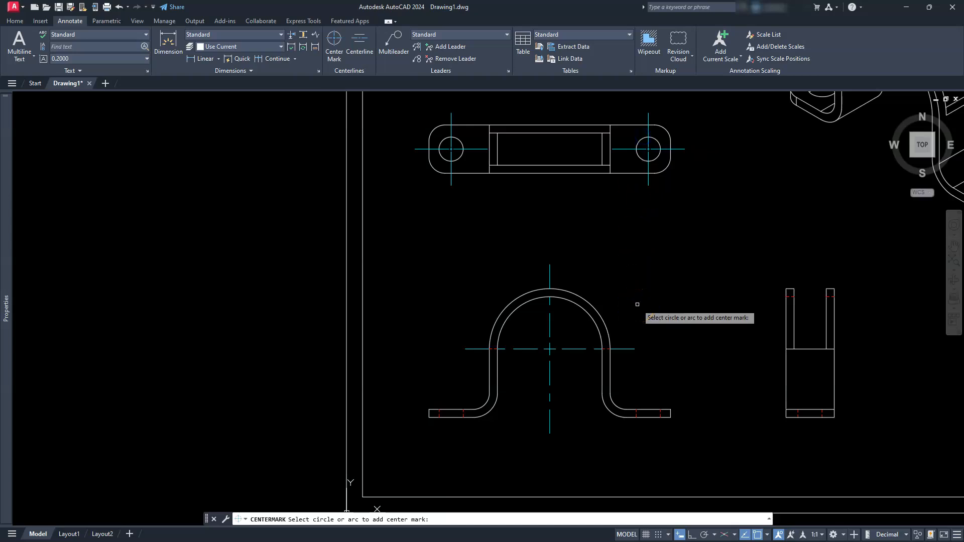
Step: Add a centerline between the two hidden hole lines in the front view's left flange
{"action": "left_click", "coordinate": [365, 44]}
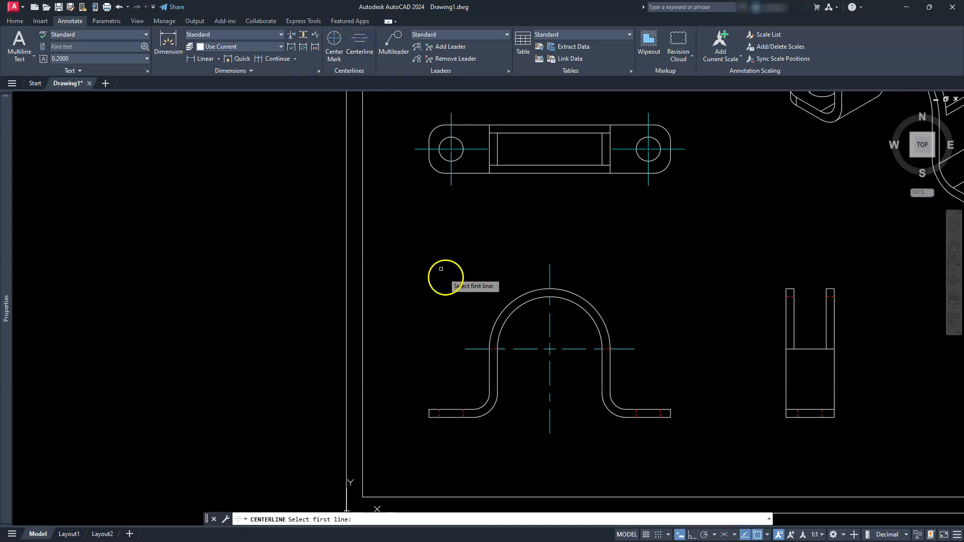
{"action": "scroll", "coordinate": [451, 430], "scroll_direction": "up", "scroll_amount": 6}
{"action": "left_click", "coordinate": [416, 356]}
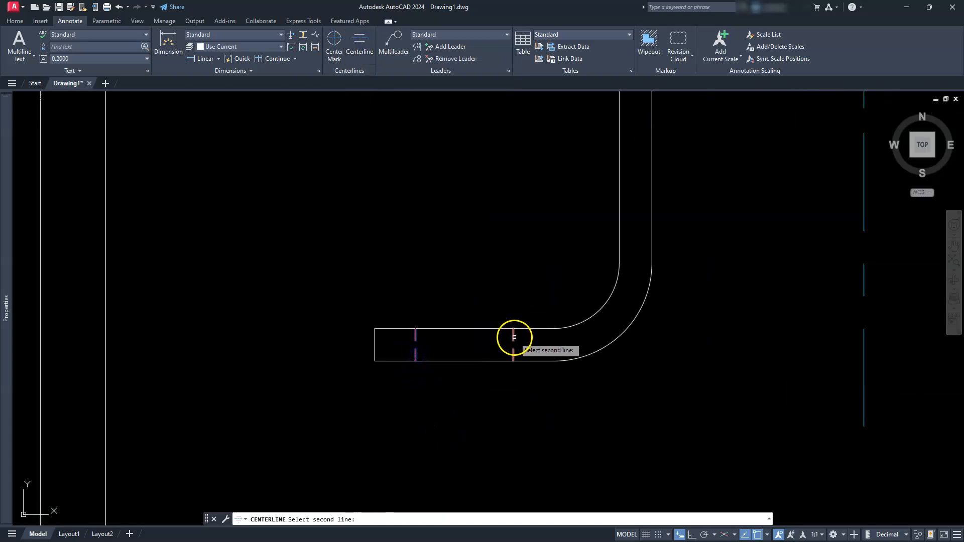
{"action": "left_click", "coordinate": [514, 337]}
{"action": "scroll", "coordinate": [514, 336], "scroll_direction": "down", "scroll_amount": 5}
Step: Add a centerline between the two hidden hole lines in the front view's right flange
{"action": "scroll", "coordinate": [859, 334], "scroll_direction": "up", "scroll_amount": 5}
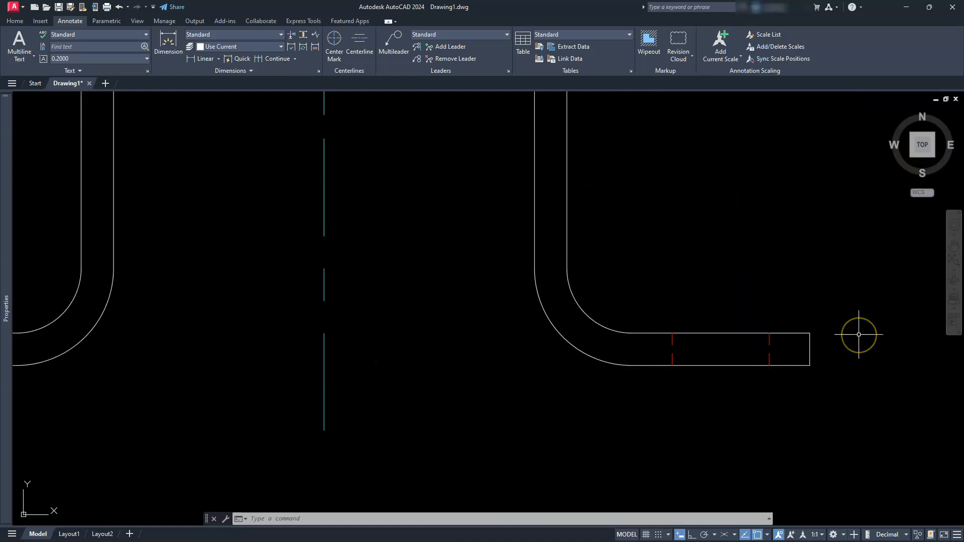
{"action": "key", "text": "Return"}
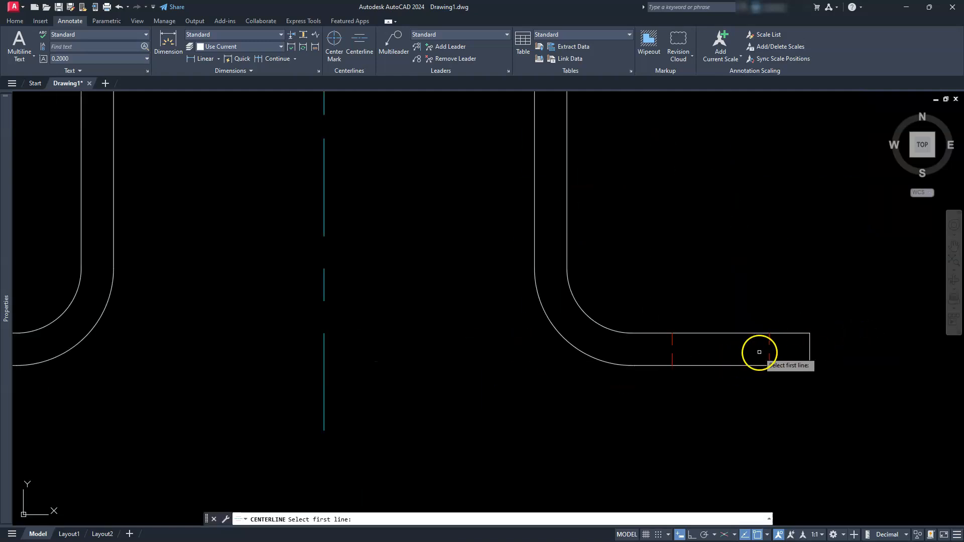
{"action": "left_click", "coordinate": [768, 354]}
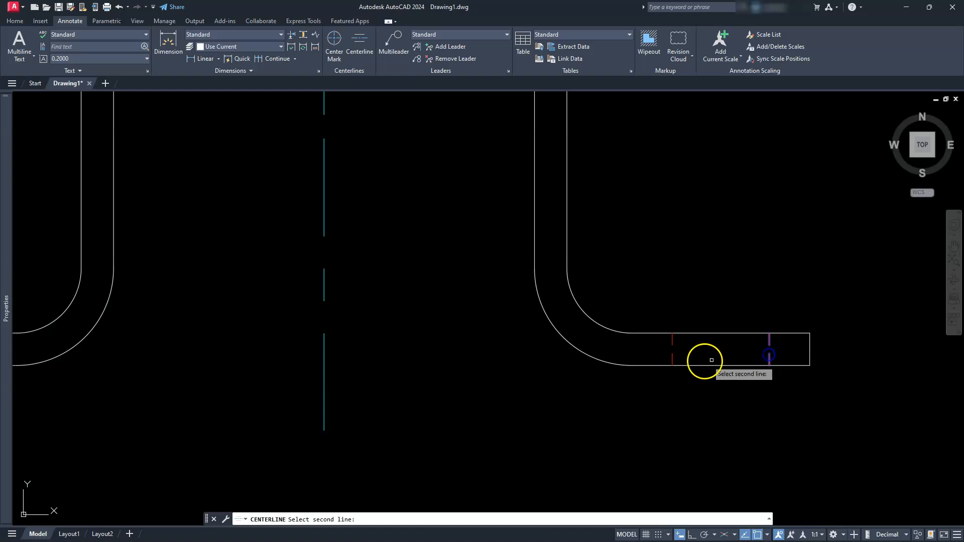
{"action": "left_click", "coordinate": [674, 360]}
{"action": "scroll", "coordinate": [673, 360], "scroll_direction": "down", "scroll_amount": 6}
{"action": "middle_click_drag", "start_coordinate": [702, 344], "coordinate": [605, 368]}
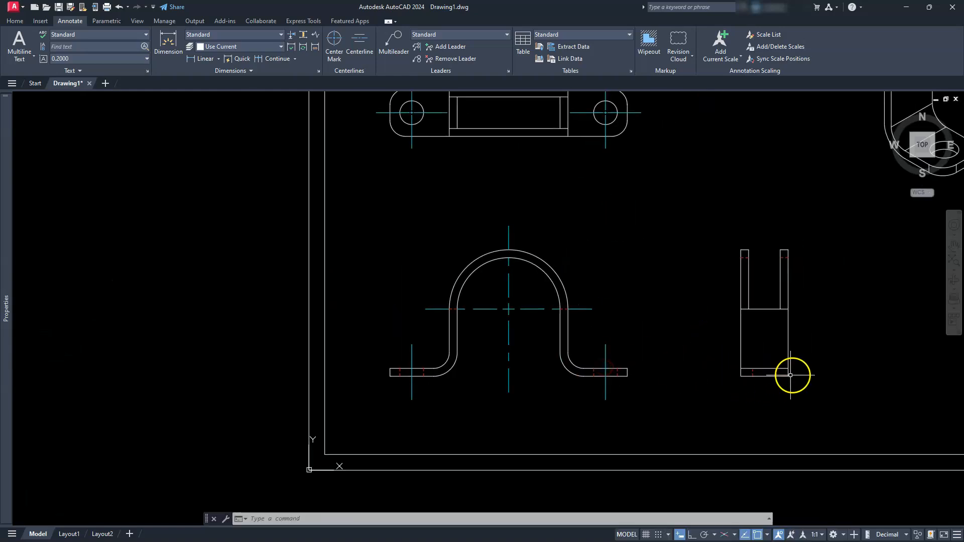
Step: Add a centerline between the two hidden hole lines in the base of the side view
{"action": "scroll", "coordinate": [790, 374], "scroll_direction": "up", "scroll_amount": 4}
{"action": "key", "text": "Return"}
{"action": "left_click", "coordinate": [746, 372]}
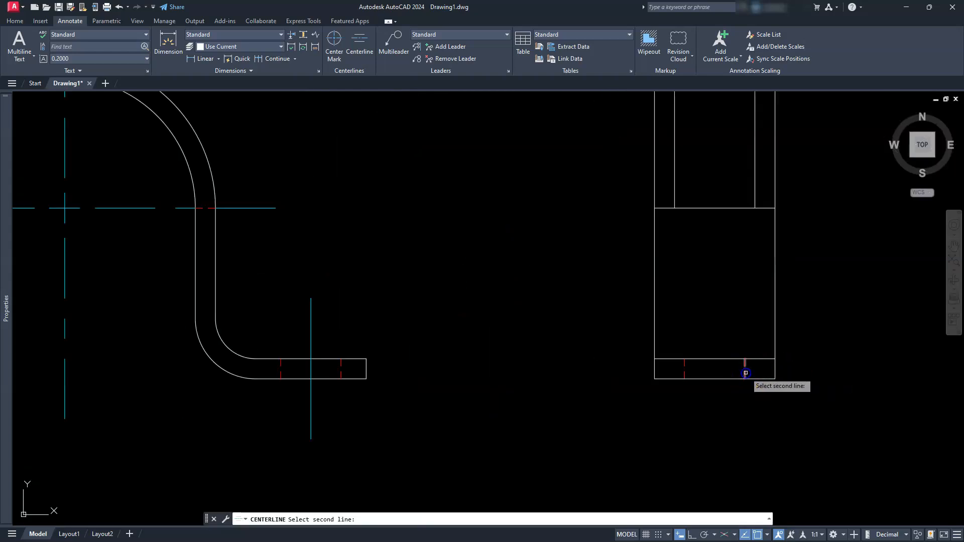
{"action": "left_click", "coordinate": [685, 372]}
{"action": "scroll", "coordinate": [685, 371], "scroll_direction": "down", "scroll_amount": 5}
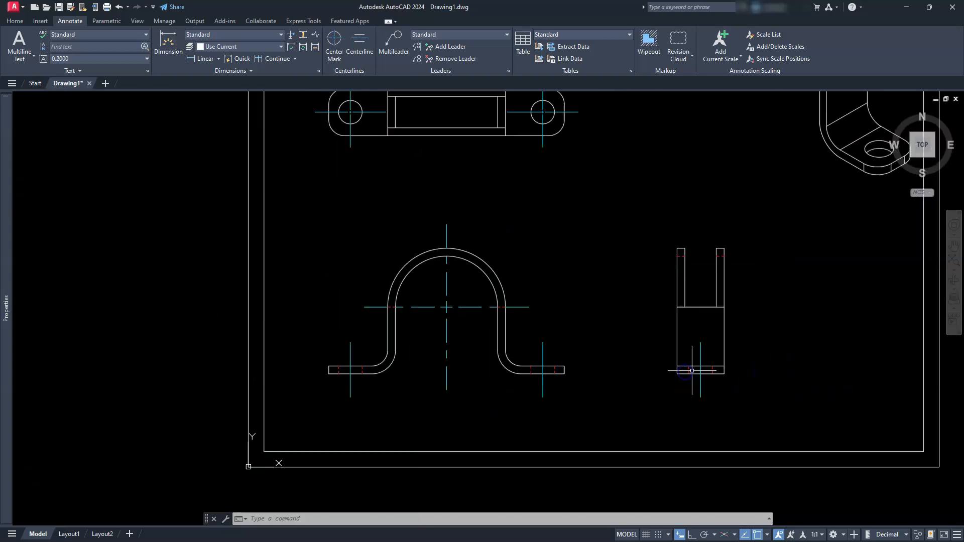
Step: Add a vertical centerline to the top view midway between the two outer vertical edges of the raised strap
{"action": "scroll", "coordinate": [624, 276], "scroll_direction": "up", "scroll_amount": 7}
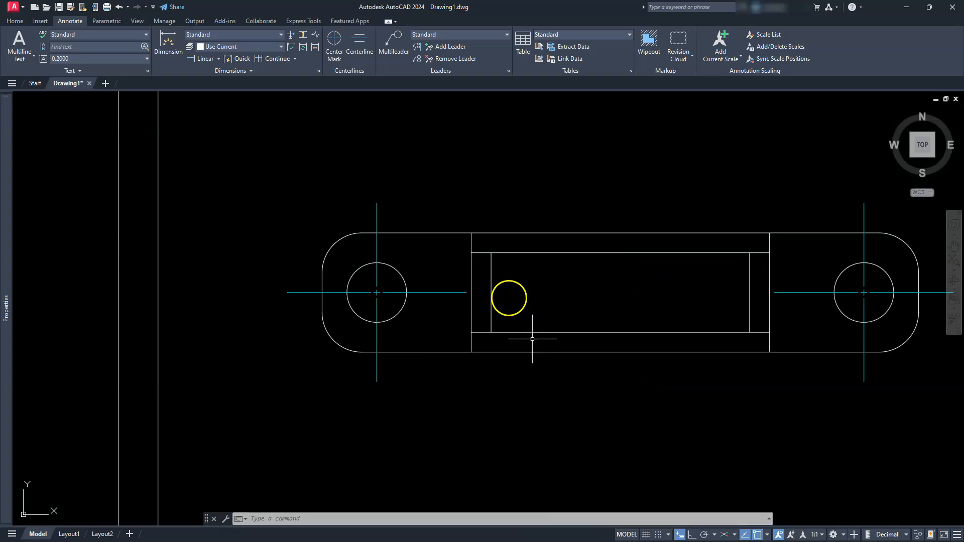
{"action": "key", "text": "Return"}
{"action": "left_click", "coordinate": [470, 269]}
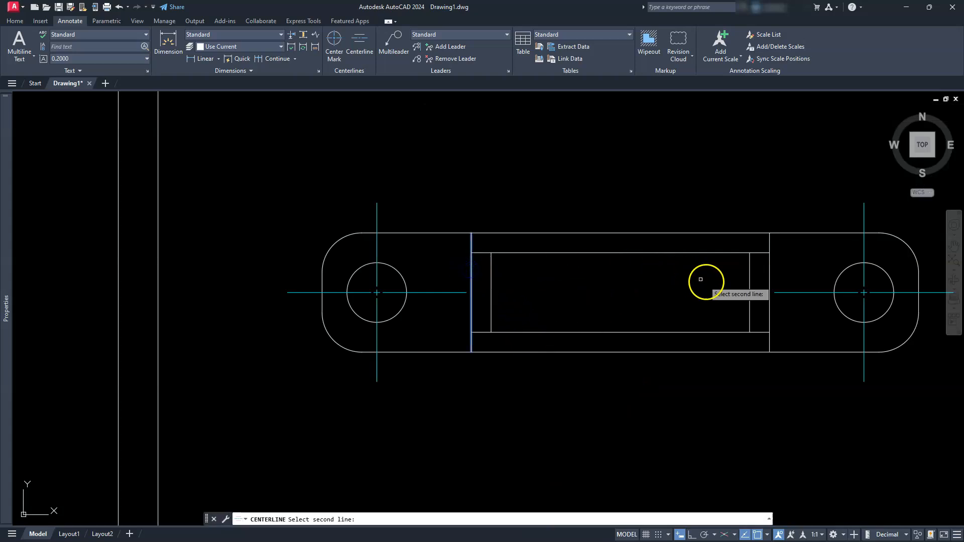
{"action": "left_click", "coordinate": [770, 281]}
{"action": "scroll", "coordinate": [634, 297], "scroll_direction": "down", "scroll_amount": 6}
{"action": "mouse_move", "coordinate": [650, 388]}
{"action": "middle_mouse_down"}
{"action": "mouse_move", "coordinate": [673, 359]}
{"action": "mouse_move", "coordinate": [661, 276]}
{"action": "middle_mouse_up"}
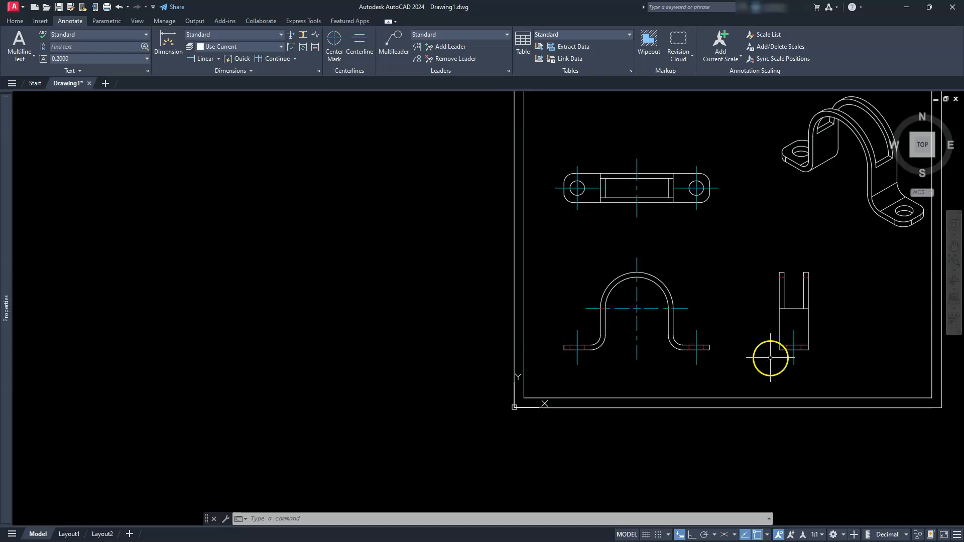
Step: Set the start and end extensions of the three hole centerlines in the front and side views to 1
{"action": "left_click", "coordinate": [807, 354]}
{"action": "left_click", "coordinate": [686, 373]}
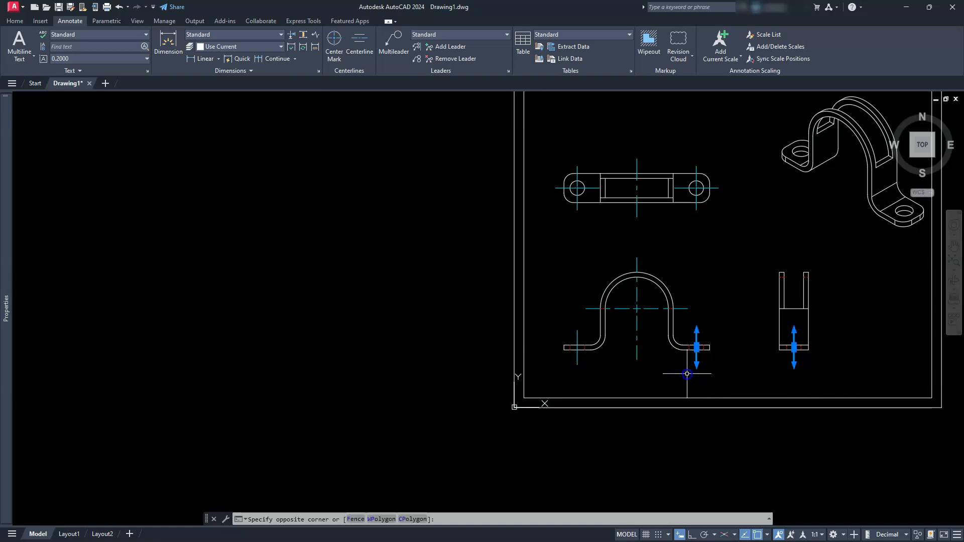
{"action": "left_click", "coordinate": [581, 359]}
{"action": "left_click", "coordinate": [570, 365]}
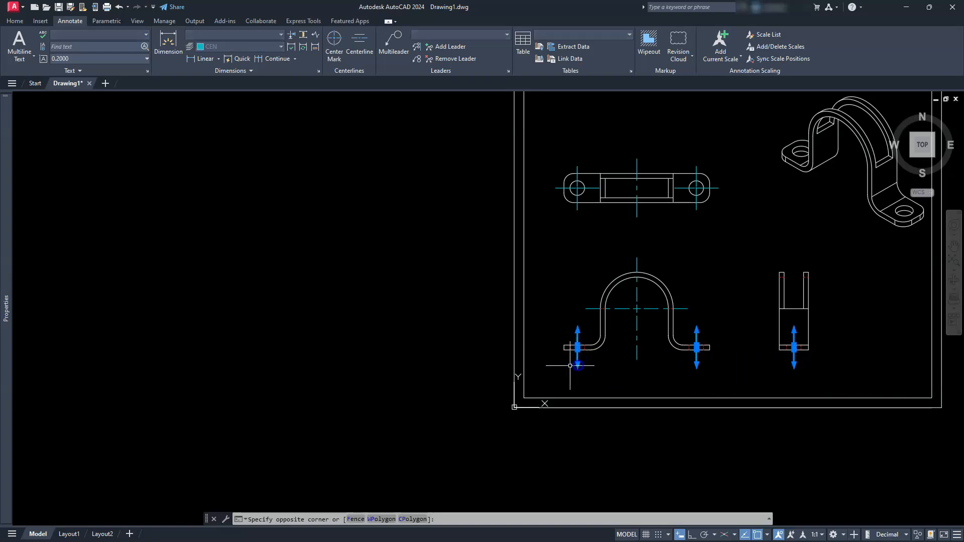
{"action": "scroll", "coordinate": [578, 364], "scroll_direction": "up", "scroll_amount": 4}
{"action": "middle_click_drag", "start_coordinate": [740, 333], "coordinate": [591, 343]}
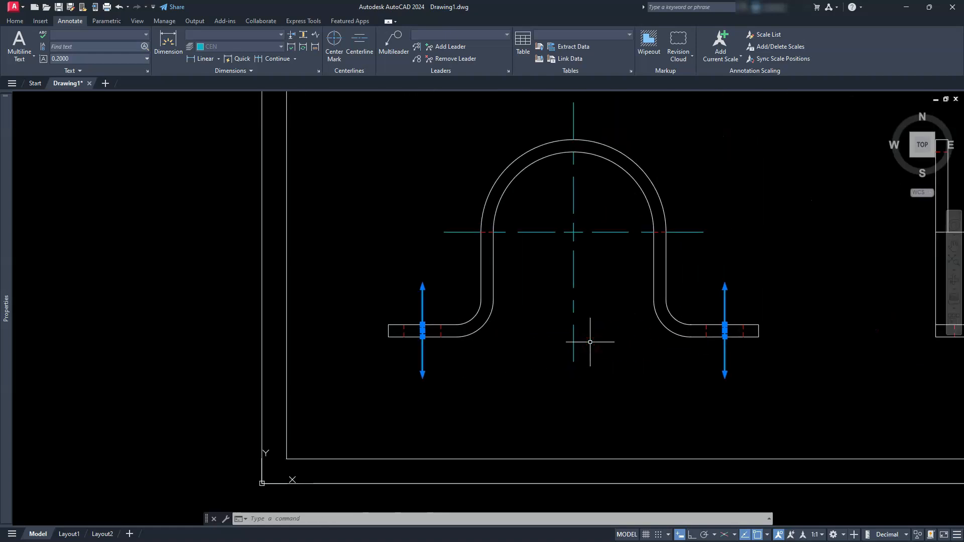
{"action": "scroll", "coordinate": [590, 342], "scroll_direction": "down", "scroll_amount": 2}
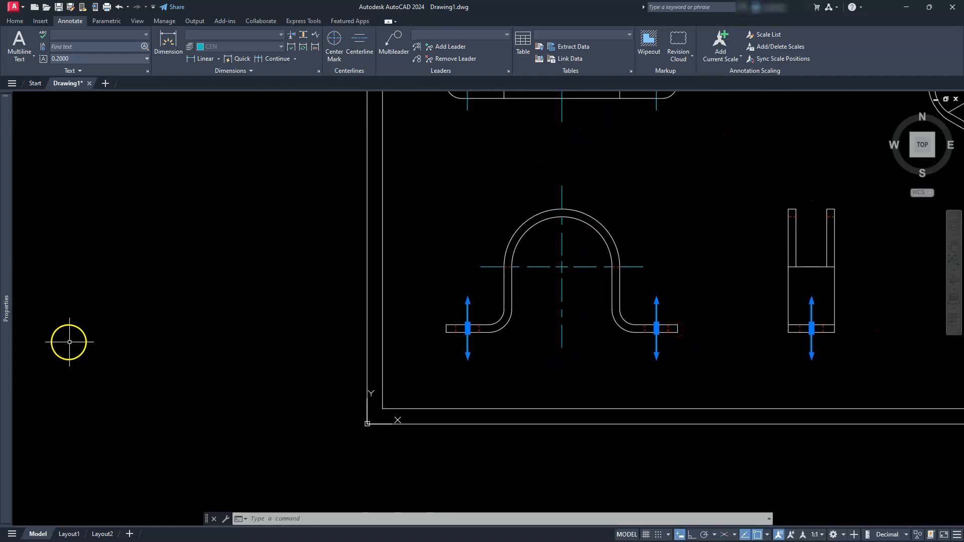
{"action": "mouse_move", "coordinate": [6, 309]}
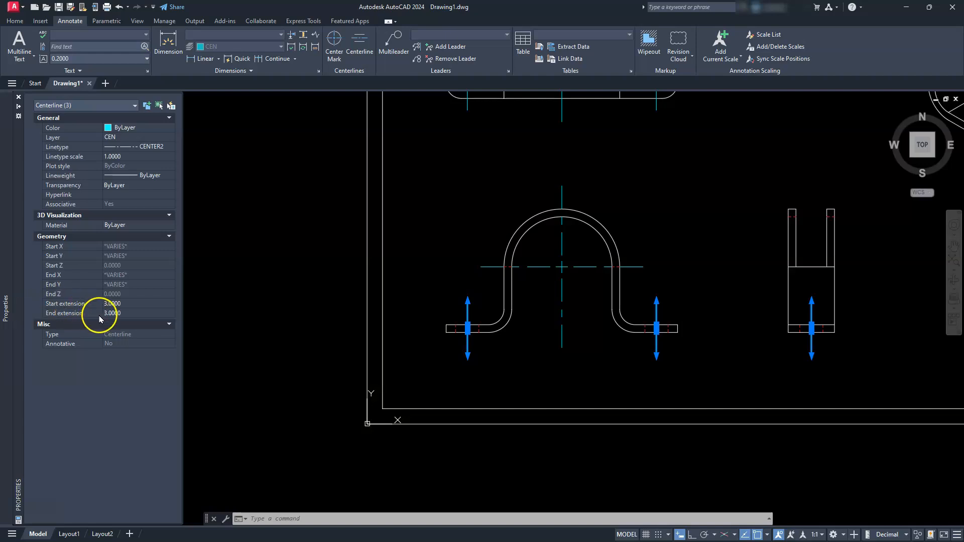
{"action": "left_click", "coordinate": [115, 304]}
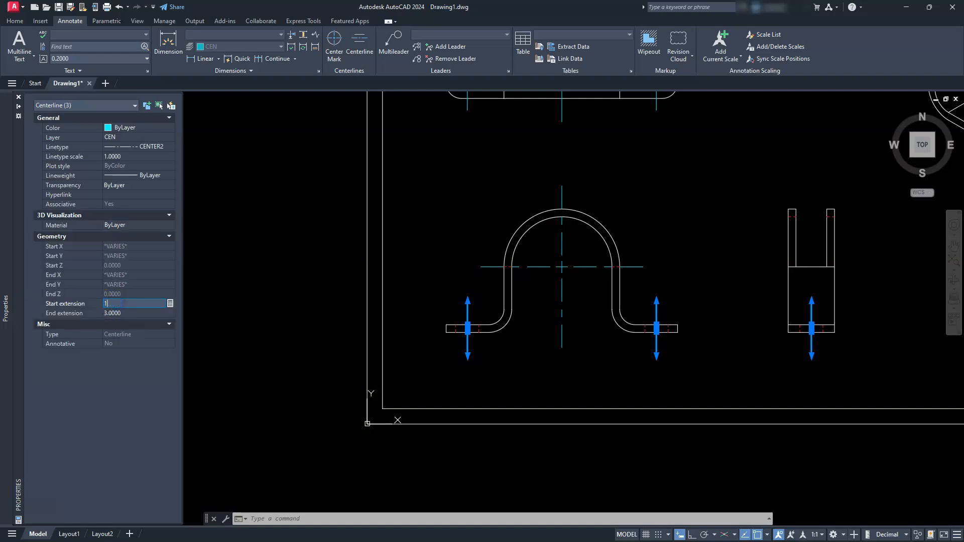
{"action": "left_click", "coordinate": [121, 313]}
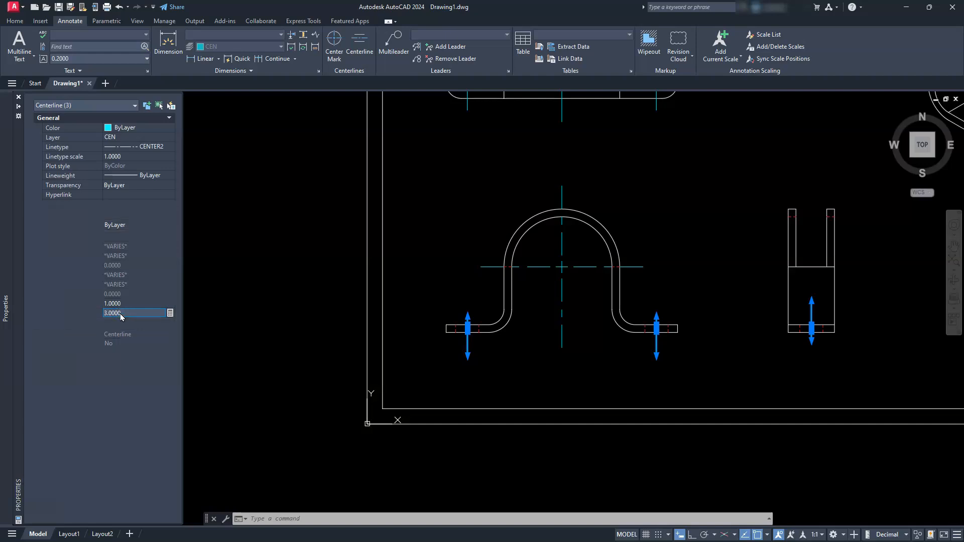
{"action": "key", "text": "Return"}
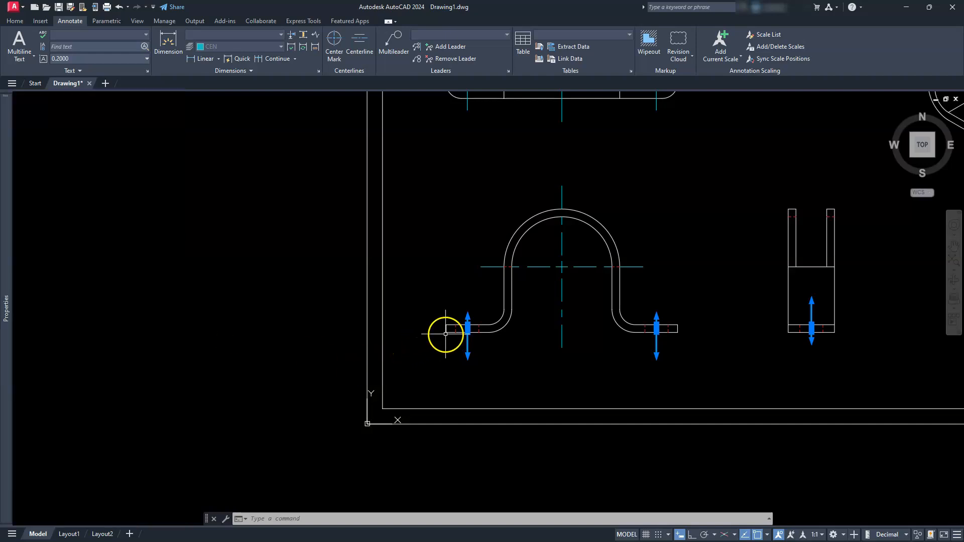
{"action": "mouse_move", "coordinate": [8, 323]}
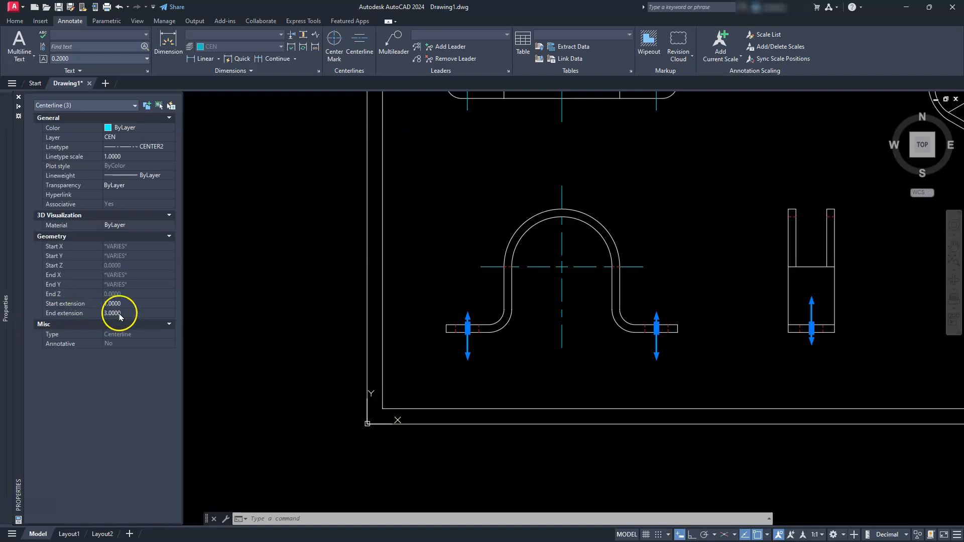
{"action": "left_click", "coordinate": [121, 313]}
{"action": "key", "text": "Return"}
Step: Set the linetype scale of the three hole centerlines in the front and side views to 0.25
{"action": "scroll", "coordinate": [469, 343], "scroll_direction": "up", "scroll_amount": 8}
{"action": "scroll", "coordinate": [411, 241], "scroll_direction": "up", "scroll_amount": 3}
{"action": "mouse_move", "coordinate": [7, 321]}
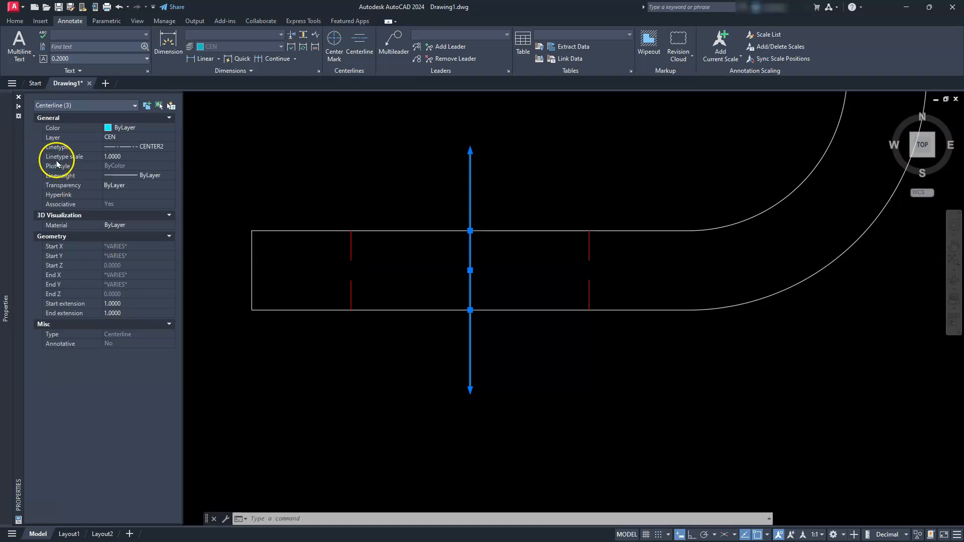
{"action": "left_click", "coordinate": [123, 156]}
{"action": "scroll", "coordinate": [446, 260], "scroll_direction": "up", "scroll_amount": 4}
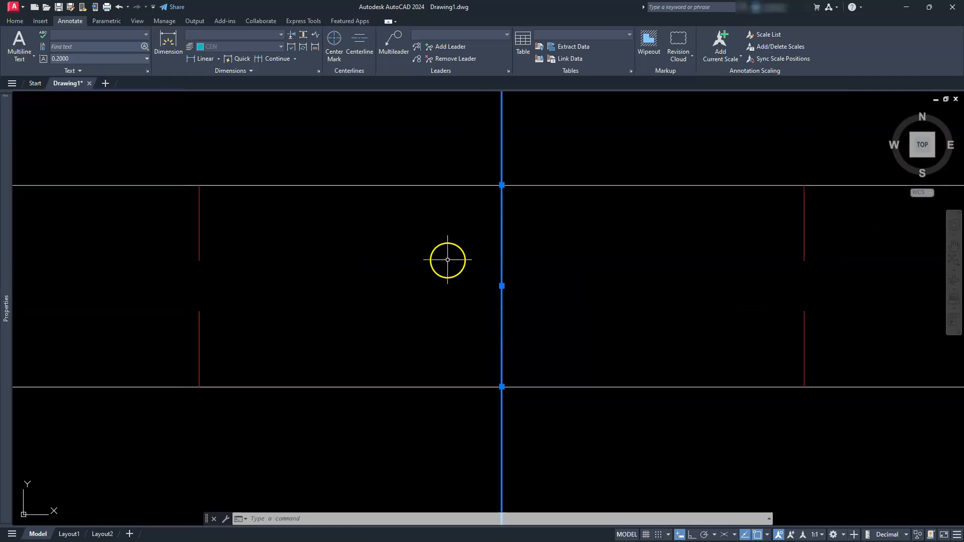
{"action": "mouse_move", "coordinate": [14, 256]}
{"action": "left_click", "coordinate": [127, 157]}
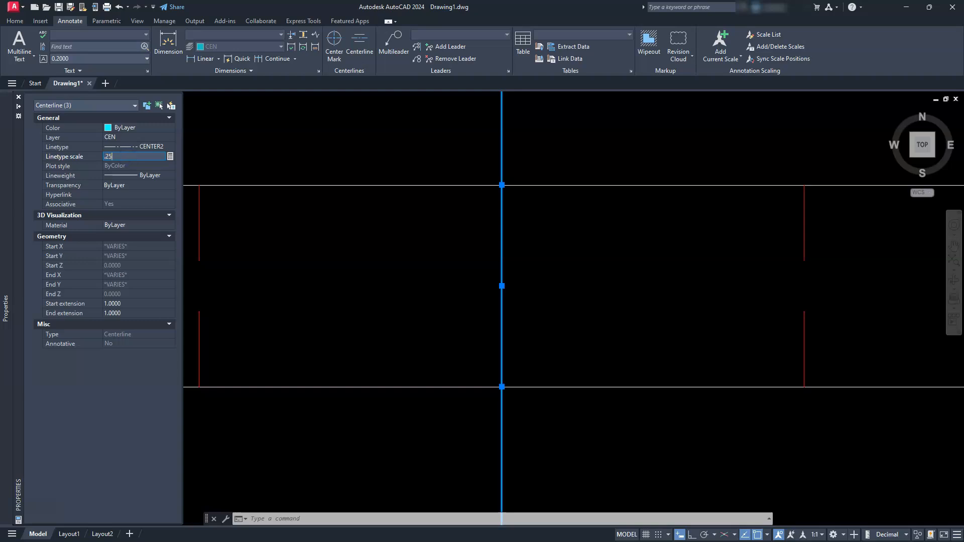
{"action": "type", "text": ".25"}
{"action": "key", "text": "Return"}
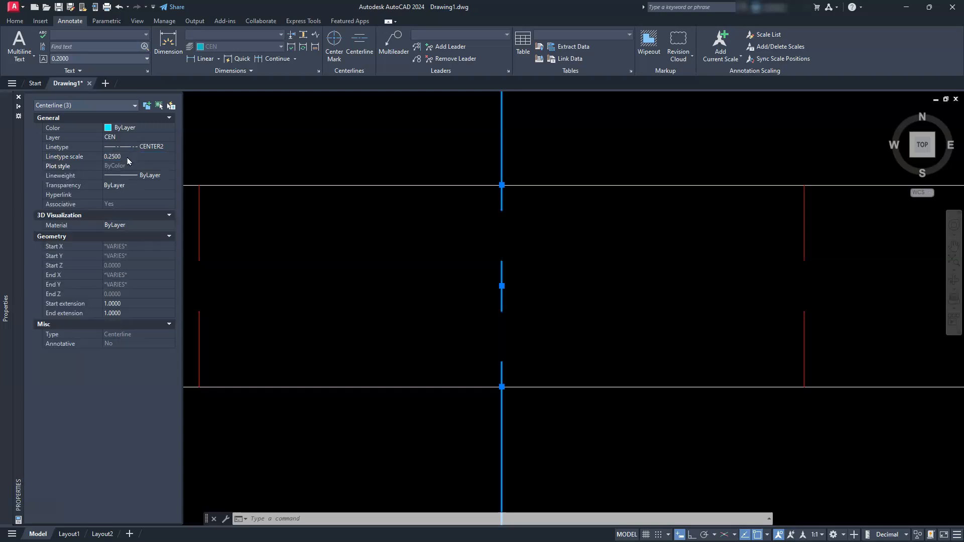
Step: Examine the dash pattern of the hole centerlines across the front and side views and clear their selection
{"action": "scroll", "coordinate": [415, 207], "scroll_direction": "down", "scroll_amount": 5}
{"action": "scroll", "coordinate": [616, 281], "scroll_direction": "down", "scroll_amount": 3}
{"action": "scroll", "coordinate": [768, 301], "scroll_direction": "up", "scroll_amount": 5}
{"action": "scroll", "coordinate": [768, 301], "scroll_direction": "down", "scroll_amount": 3}
{"action": "middle_click_drag", "start_coordinate": [767, 301], "coordinate": [425, 329]}
{"action": "scroll", "coordinate": [673, 326], "scroll_direction": "up", "scroll_amount": 4}
{"action": "scroll", "coordinate": [674, 326], "scroll_direction": "down", "scroll_amount": 2}
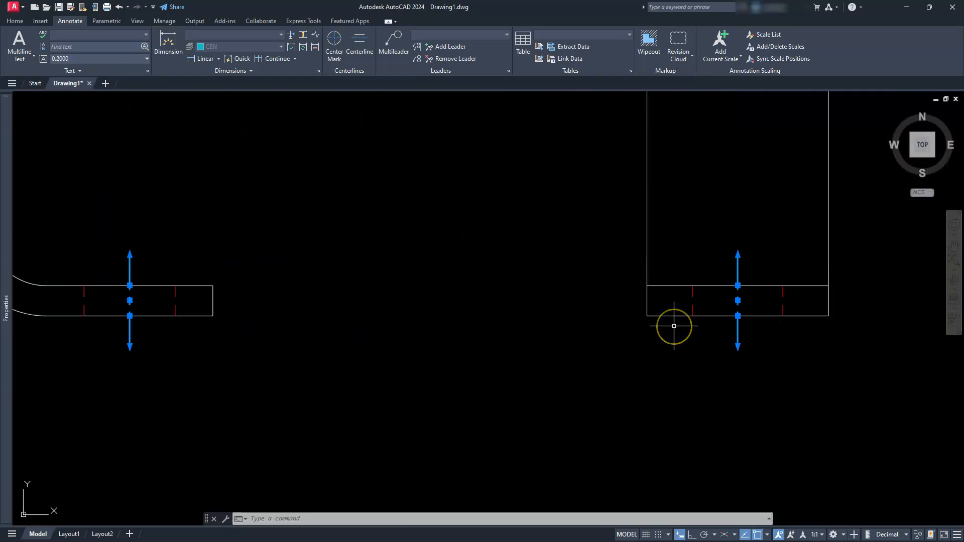
{"action": "key", "text": "Escape"}
{"action": "key", "text": "Escape"}
Step: Assign new dimensions to the DIM layer
{"action": "scroll", "coordinate": [673, 325], "scroll_direction": "down", "scroll_amount": 3}
{"action": "middle_click_drag", "start_coordinate": [536, 262], "coordinate": [706, 329]}
{"action": "scroll", "coordinate": [552, 288], "scroll_direction": "down", "scroll_amount": 2}
{"action": "middle_click_drag", "start_coordinate": [488, 297], "coordinate": [493, 327]}
{"action": "scroll", "coordinate": [474, 268], "scroll_direction": "down", "scroll_amount": 2}
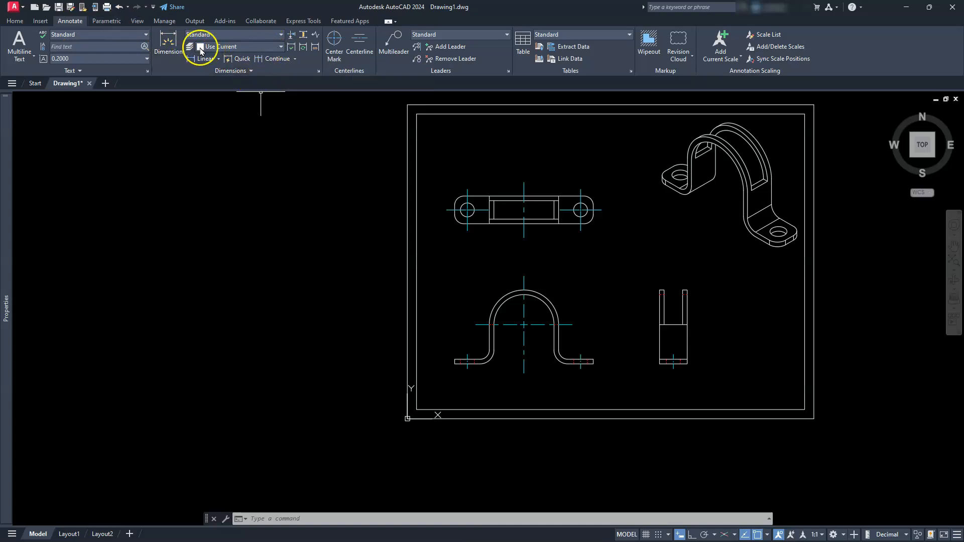
{"action": "left_click", "coordinate": [281, 47]}
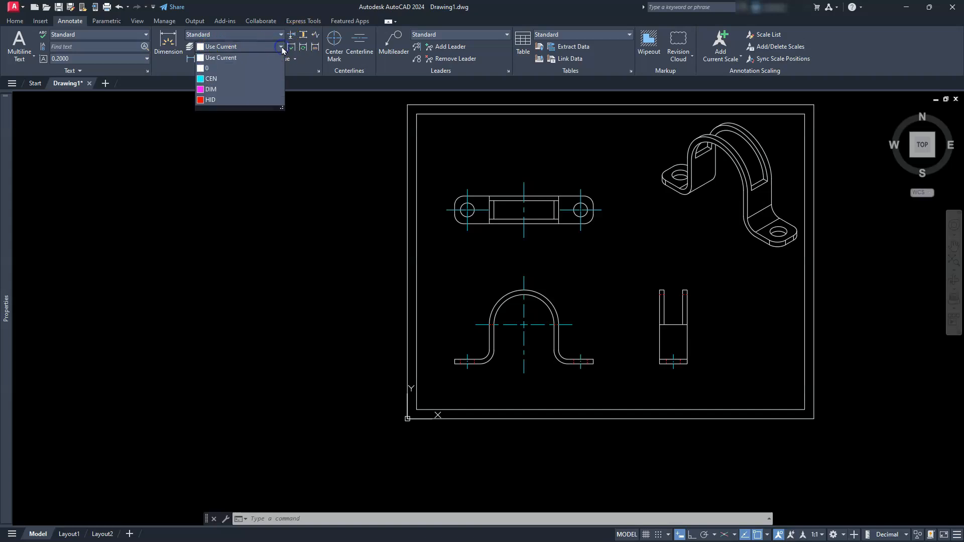
{"action": "left_click", "coordinate": [228, 90]}
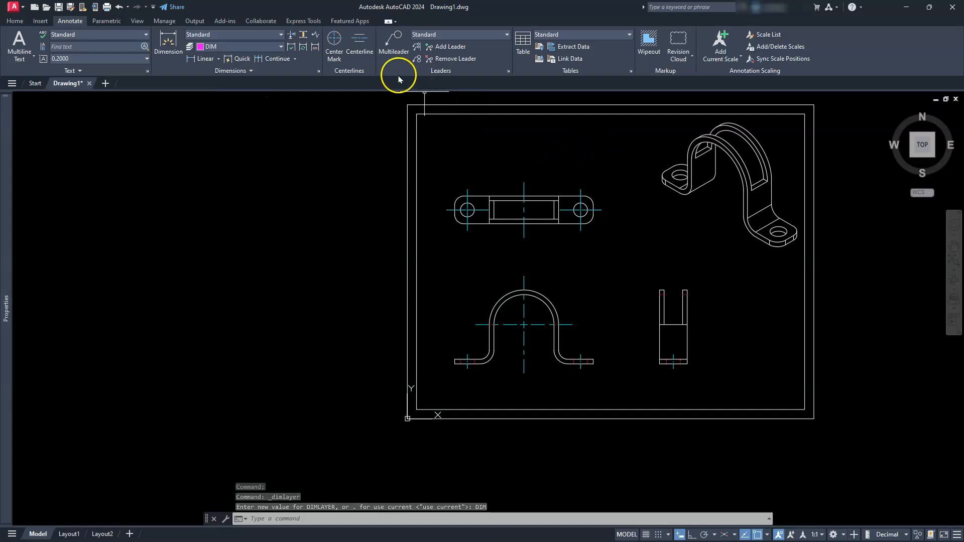
Step: Modify the Standard dimension style to suppress trailing zeros in linear dimensions and use an overall scale of 8
{"action": "left_click", "coordinate": [317, 74]}
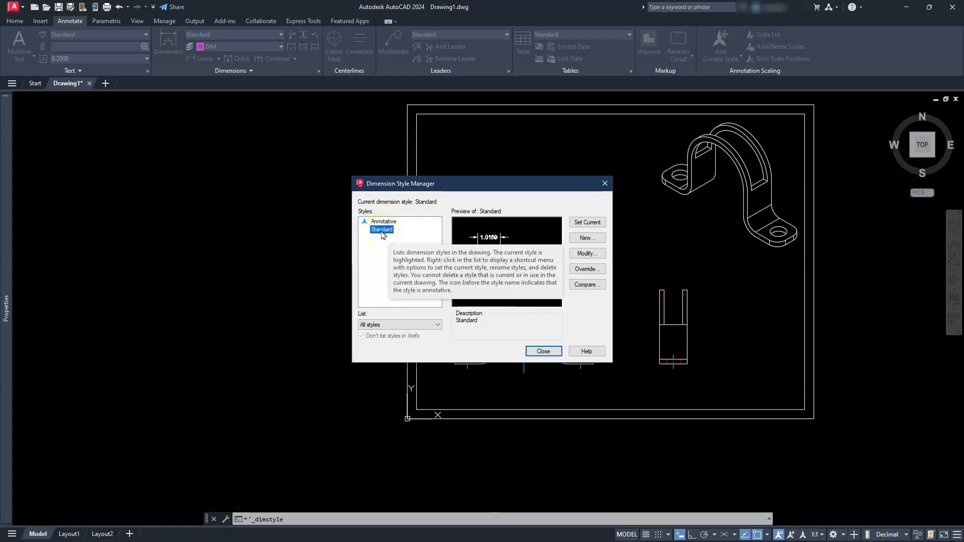
{"action": "left_click", "coordinate": [586, 253]}
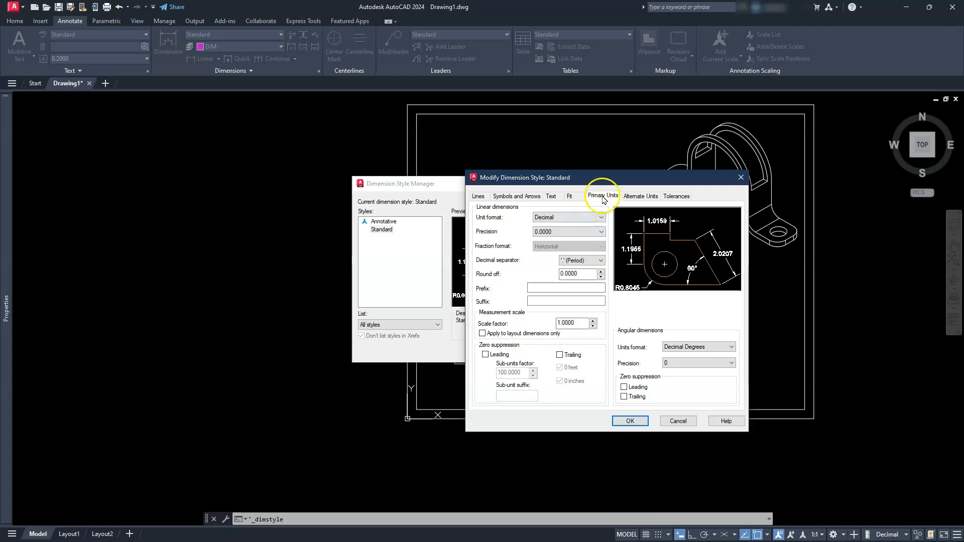
{"action": "left_click", "coordinate": [559, 356]}
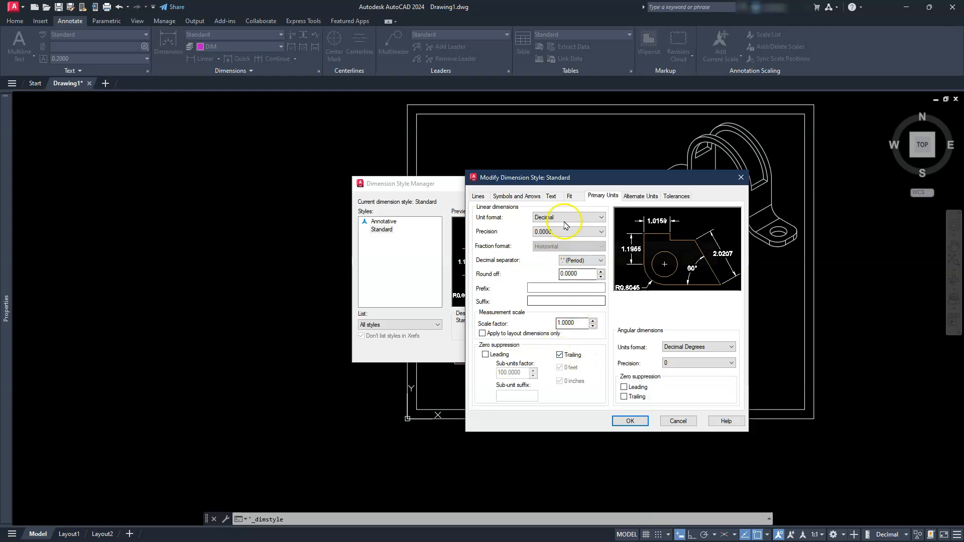
{"action": "left_click", "coordinate": [570, 196]}
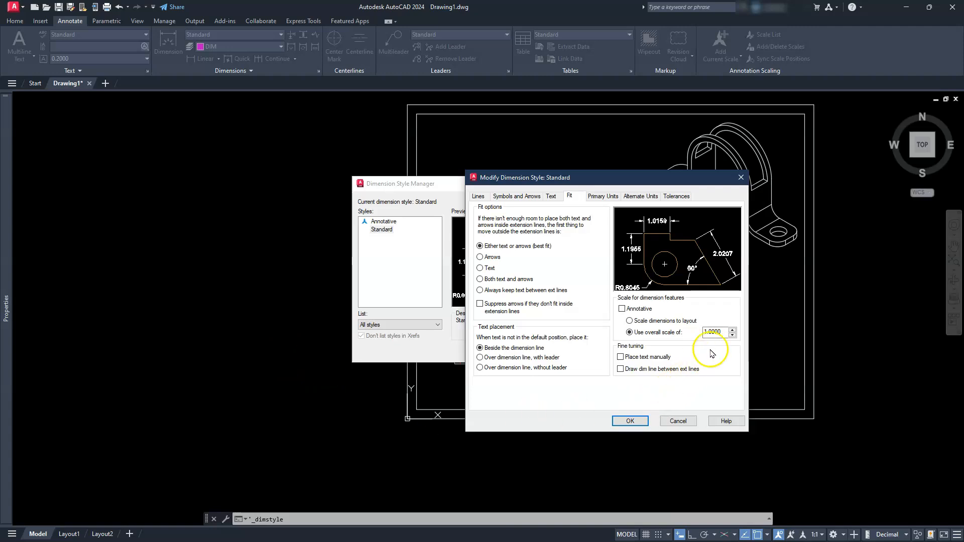
{"action": "type", "text": "8"}
{"action": "left_click", "coordinate": [582, 231]}
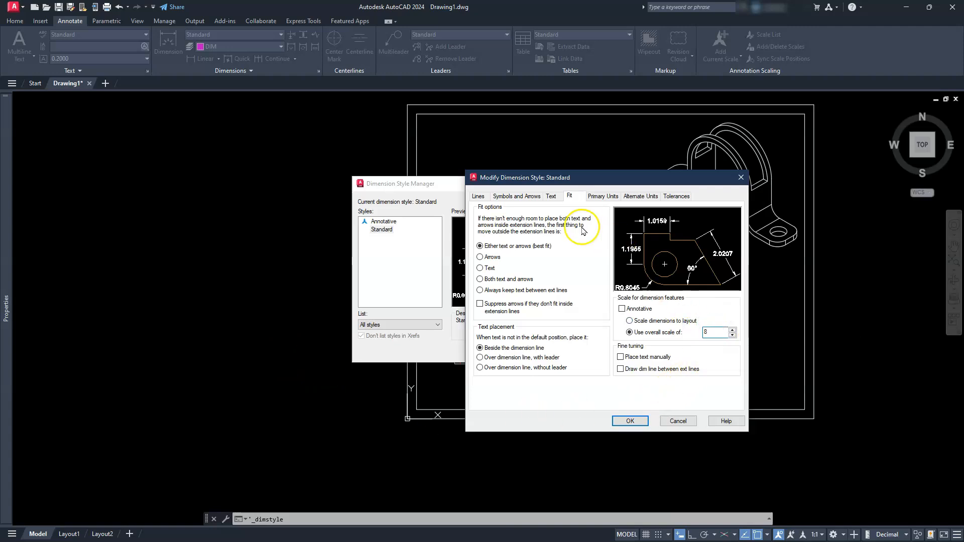
Step: Set the Standard dimension style's text height to .125 and its center marks to None, and save the style
{"action": "left_click", "coordinate": [550, 197]}
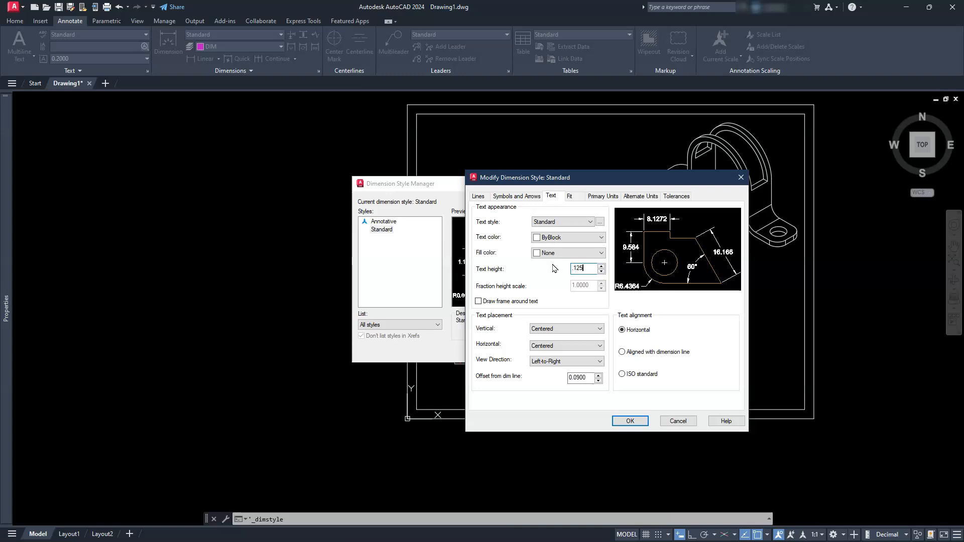
{"action": "left_click", "coordinate": [529, 197]}
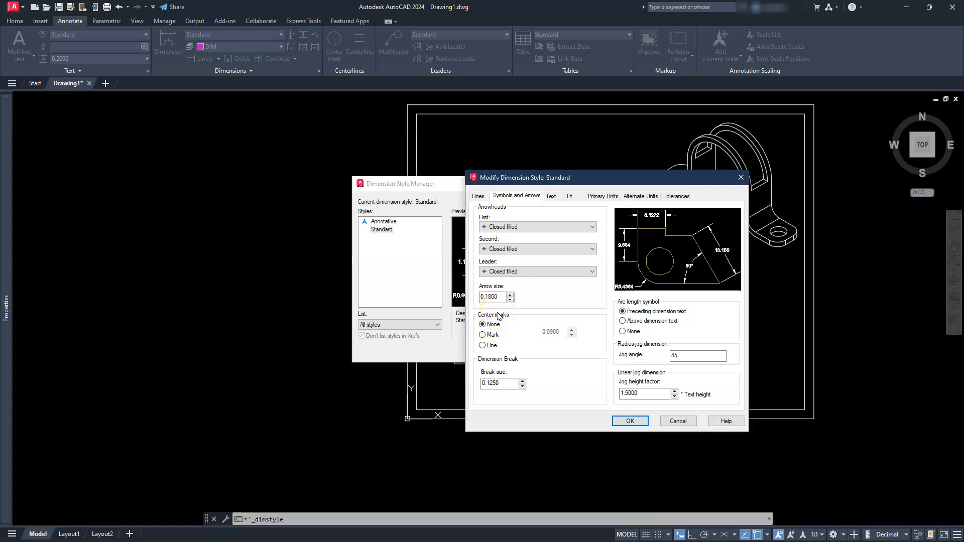
{"action": "left_click", "coordinate": [622, 421]}
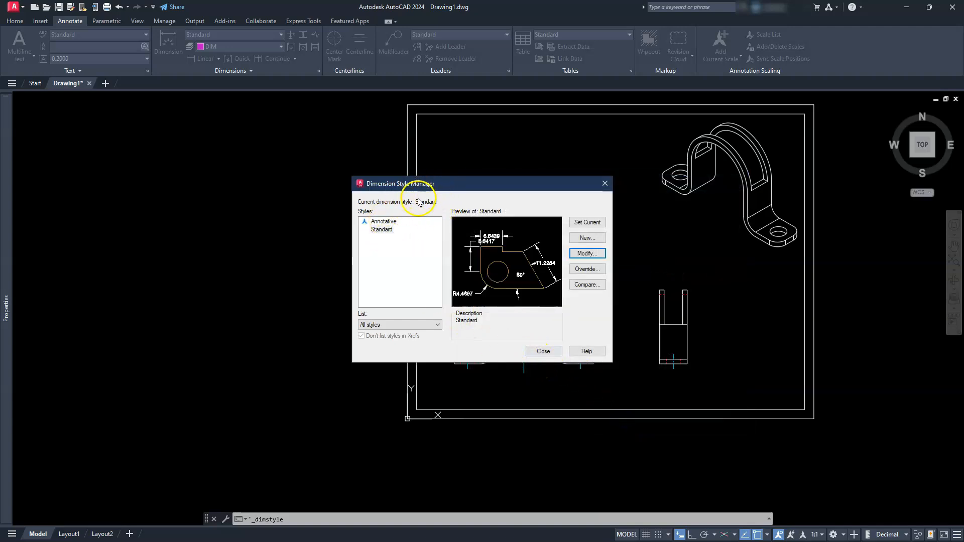
{"action": "left_click", "coordinate": [543, 351]}
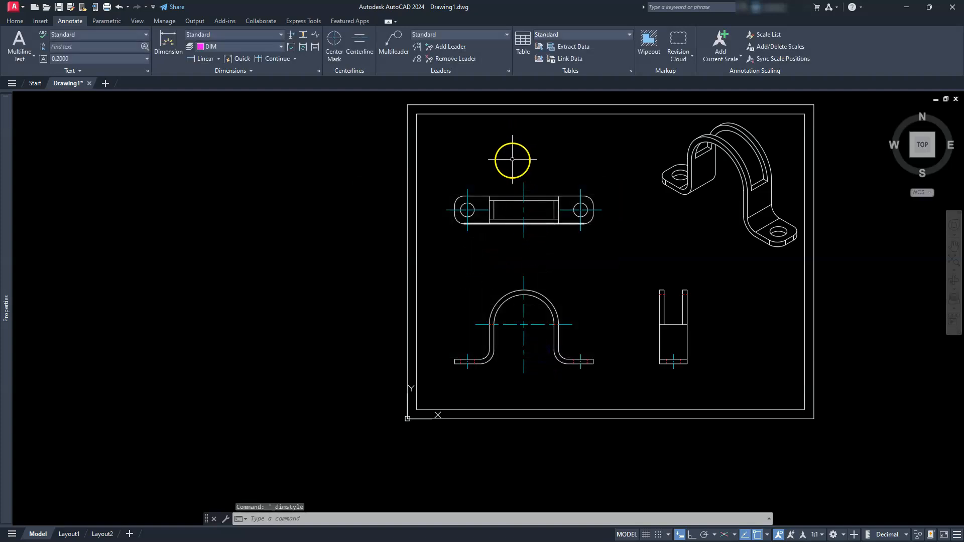
Step: Add a horizontal linear dimension above the top view between the upper ends of the two holes' center marks
{"action": "scroll", "coordinate": [512, 159], "scroll_direction": "up", "scroll_amount": 6}
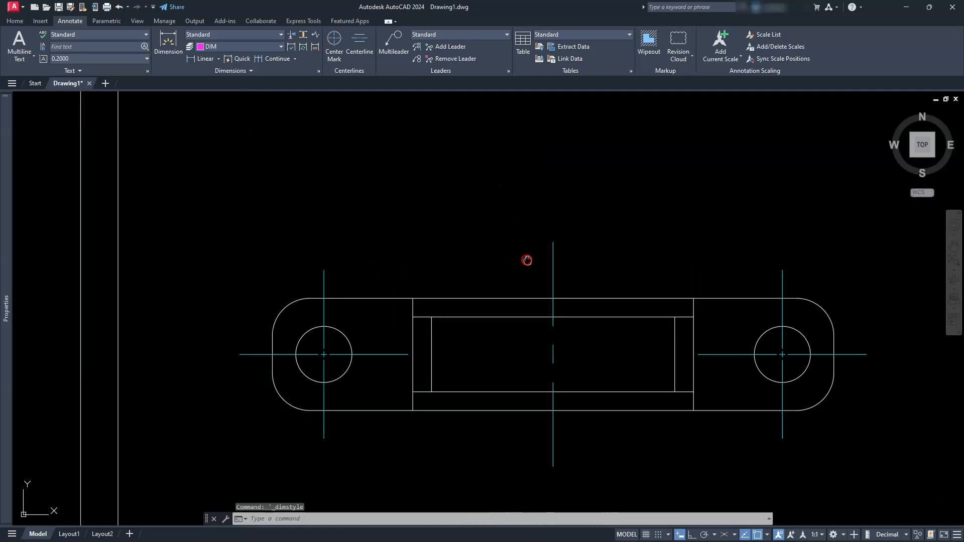
{"action": "middle_click_drag", "start_coordinate": [526, 260], "coordinate": [539, 248]}
{"action": "scroll", "coordinate": [540, 248], "scroll_direction": "down", "scroll_amount": 2}
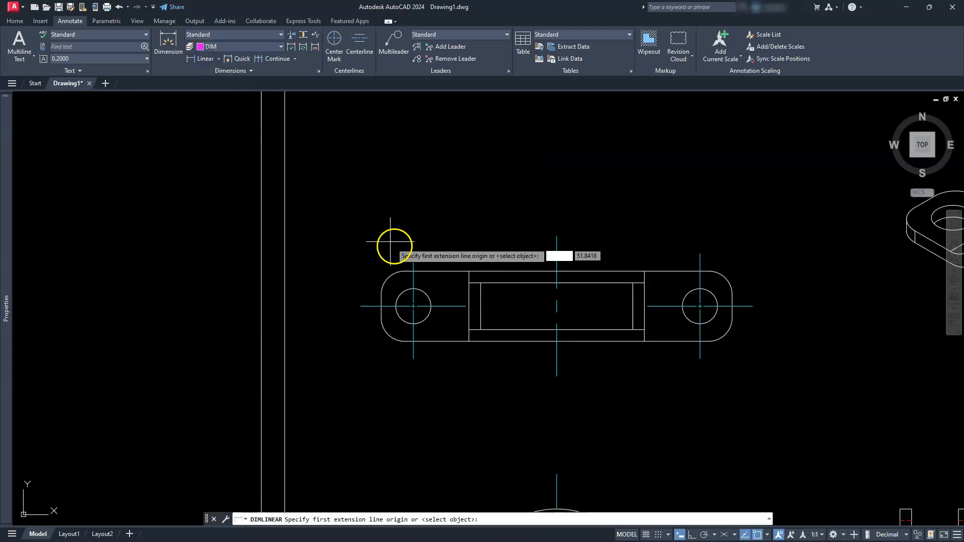
{"action": "left_click", "coordinate": [412, 254]}
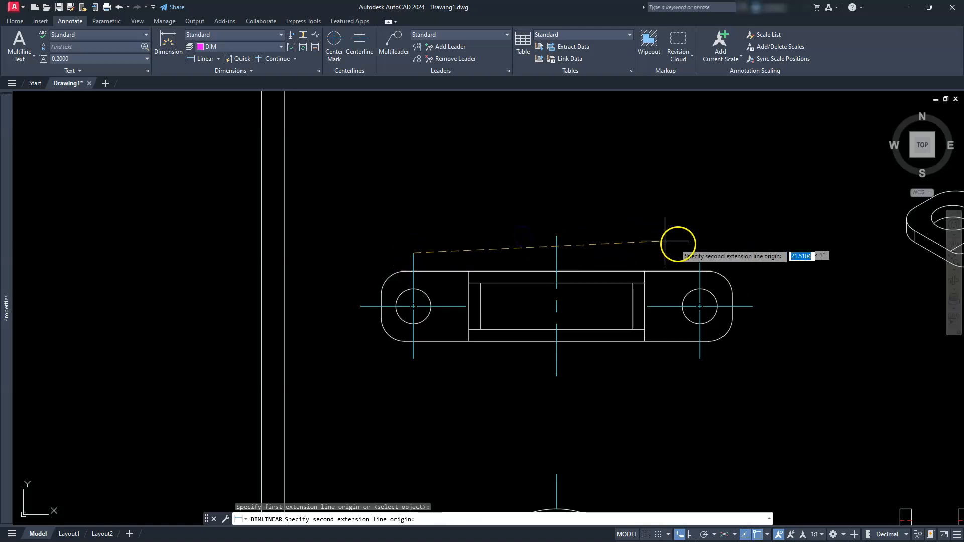
{"action": "left_click", "coordinate": [699, 254]}
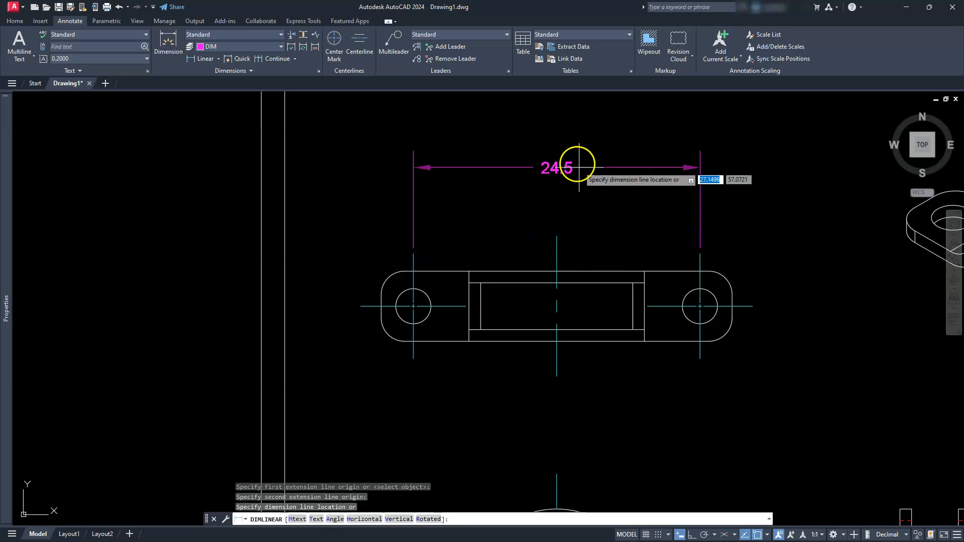
{"action": "left_click", "coordinate": [560, 128]}
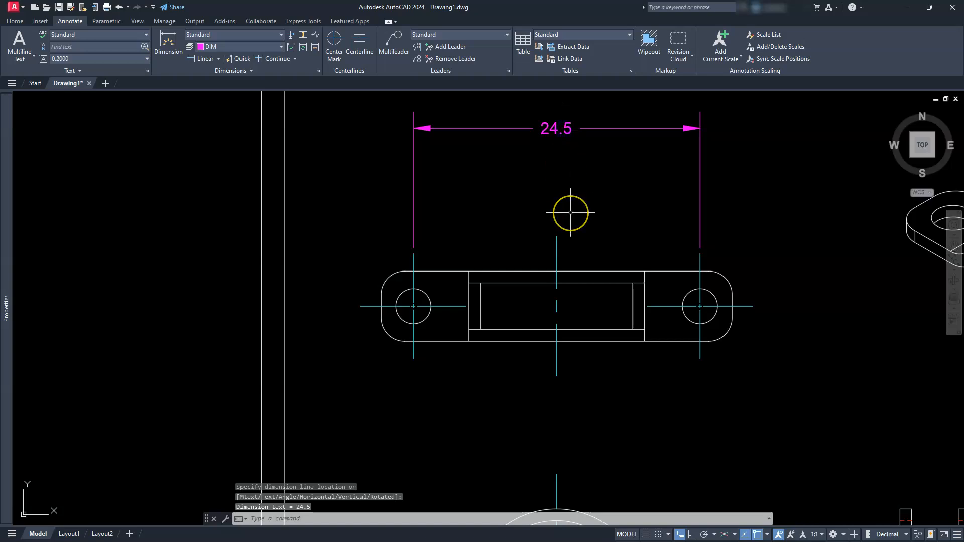
Step: Delete the linear dimension between the two holes above the top view
{"action": "scroll", "coordinate": [574, 229], "scroll_direction": "down", "scroll_amount": 3}
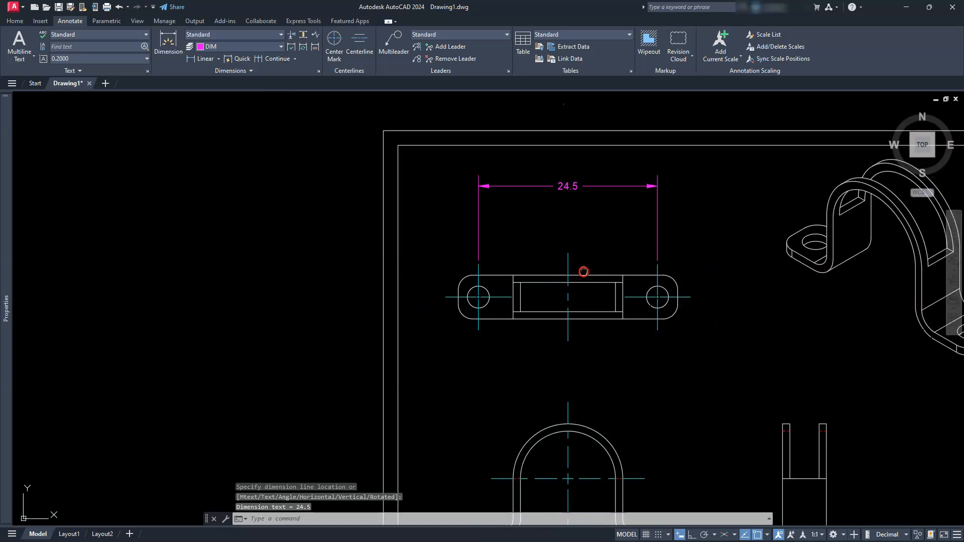
{"action": "scroll", "coordinate": [582, 278], "scroll_direction": "up", "scroll_amount": 3}
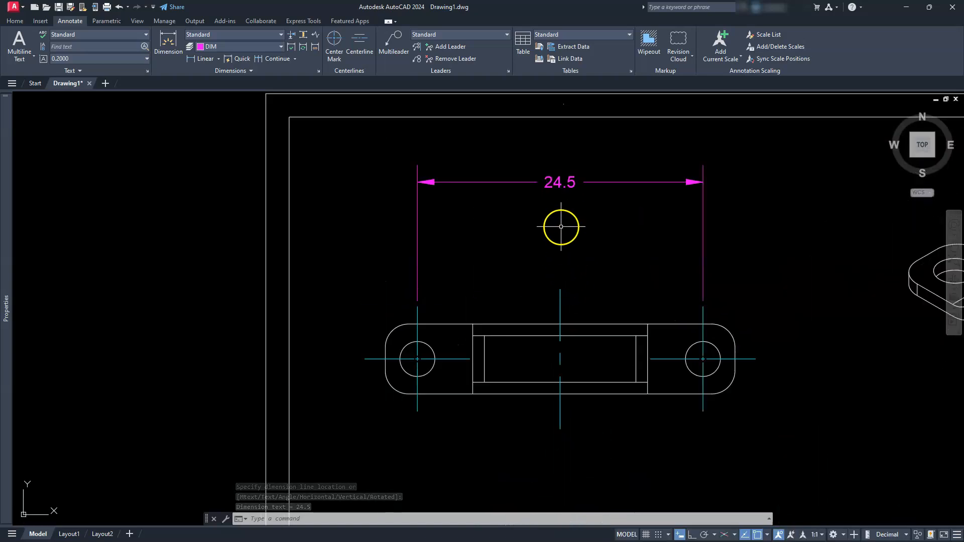
{"action": "left_click", "coordinate": [602, 182]}
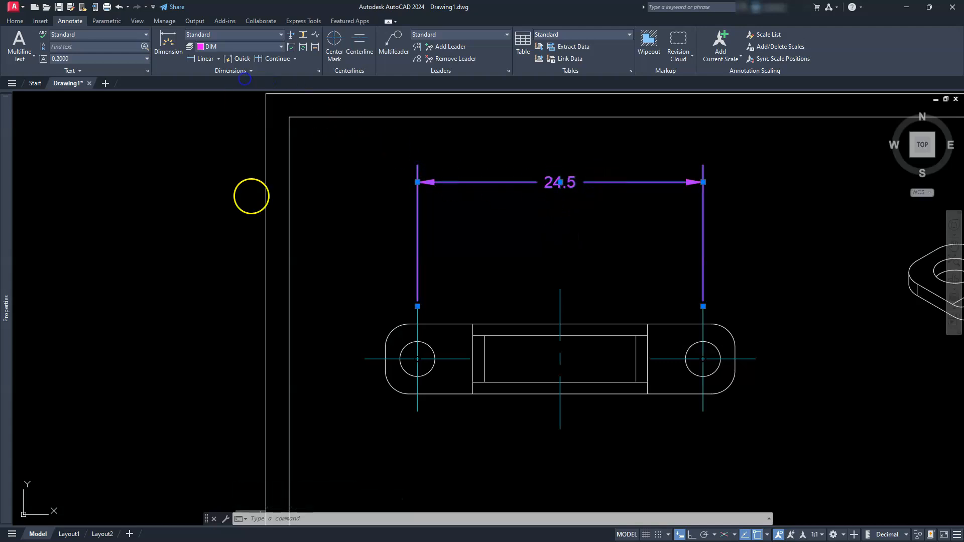
{"action": "key", "text": "Delete"}
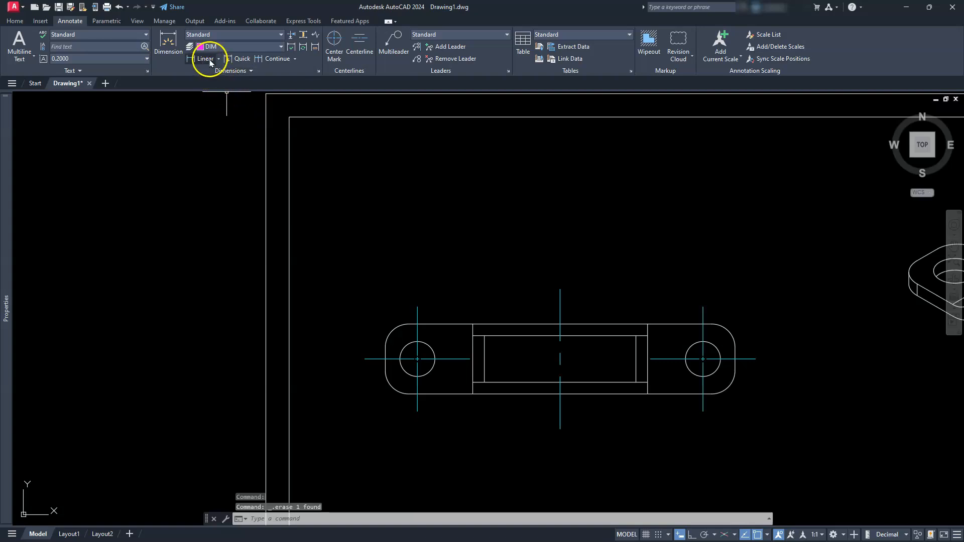
Step: Add a horizontal linear dimension above the top view for the bracket's overall length, between its rounded ends
{"action": "left_click", "coordinate": [385, 347]}
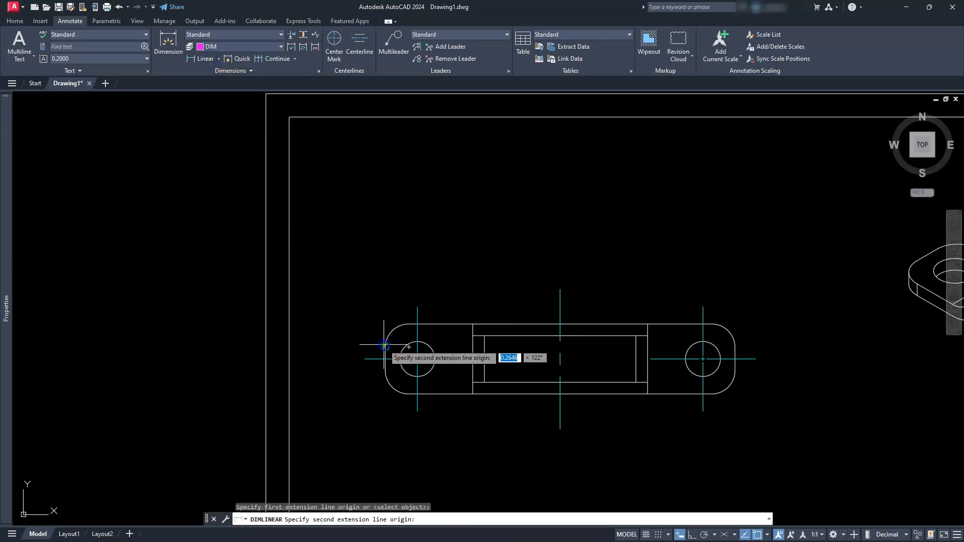
{"action": "left_click", "coordinate": [734, 347]}
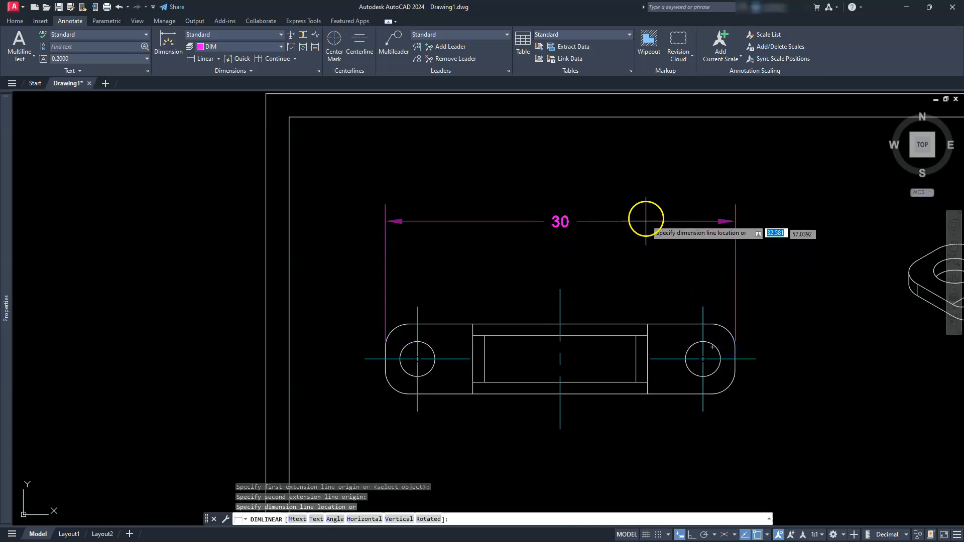
{"action": "left_click", "coordinate": [644, 204]}
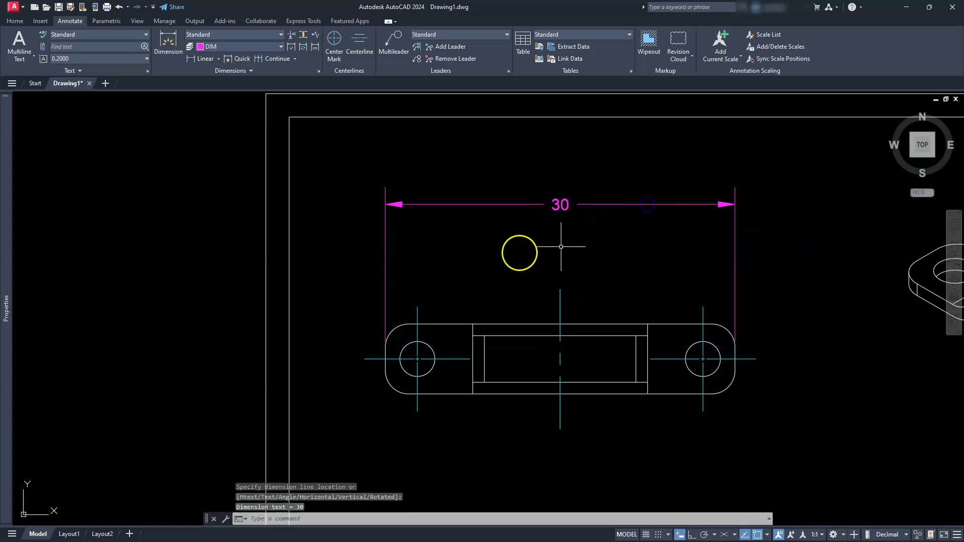
Step: Dimension the horizontal distance from each hole's center mark to the nearest bracket end, aligning both dimensions below the overall length dimension
{"action": "left_click", "coordinate": [203, 59]}
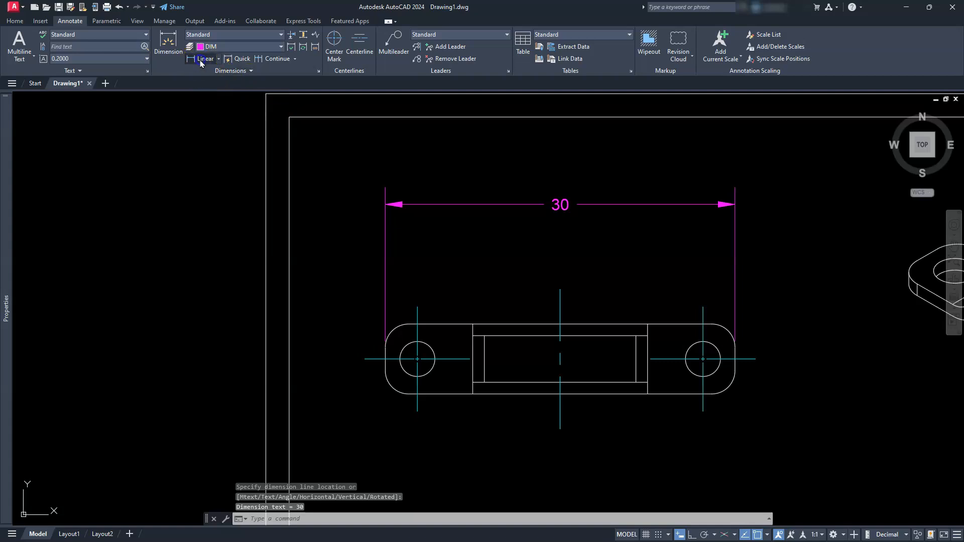
{"action": "left_click", "coordinate": [417, 306]}
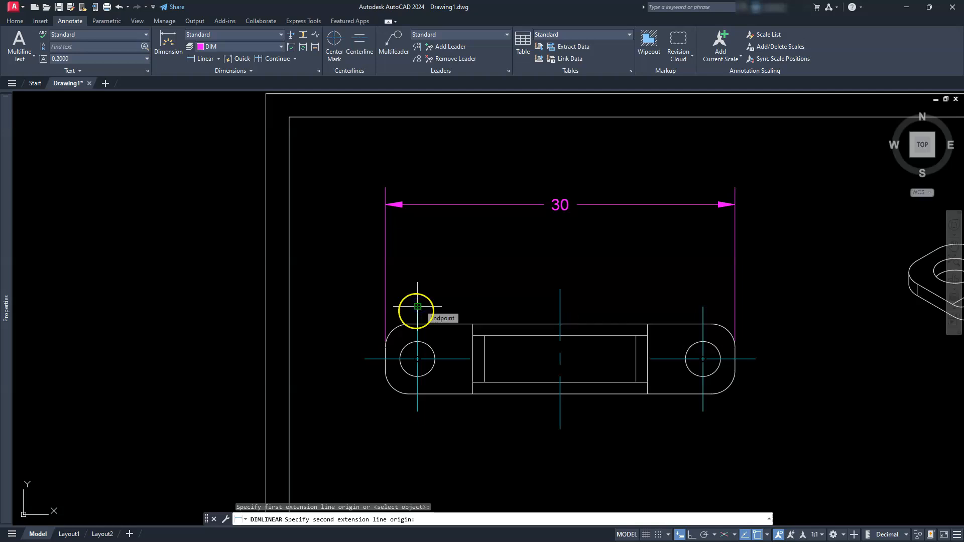
{"action": "left_click", "coordinate": [390, 348]}
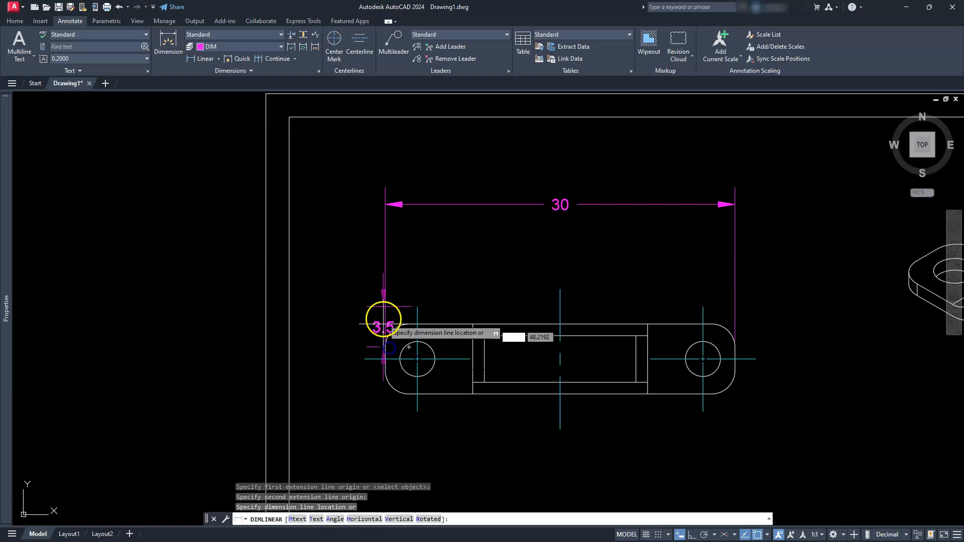
{"action": "left_click", "coordinate": [400, 249]}
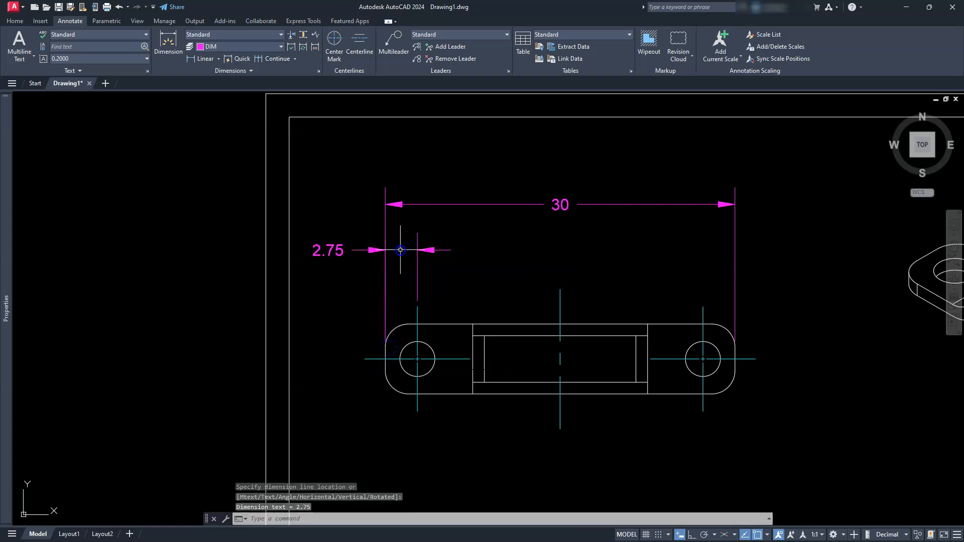
{"action": "left_click", "coordinate": [203, 54]}
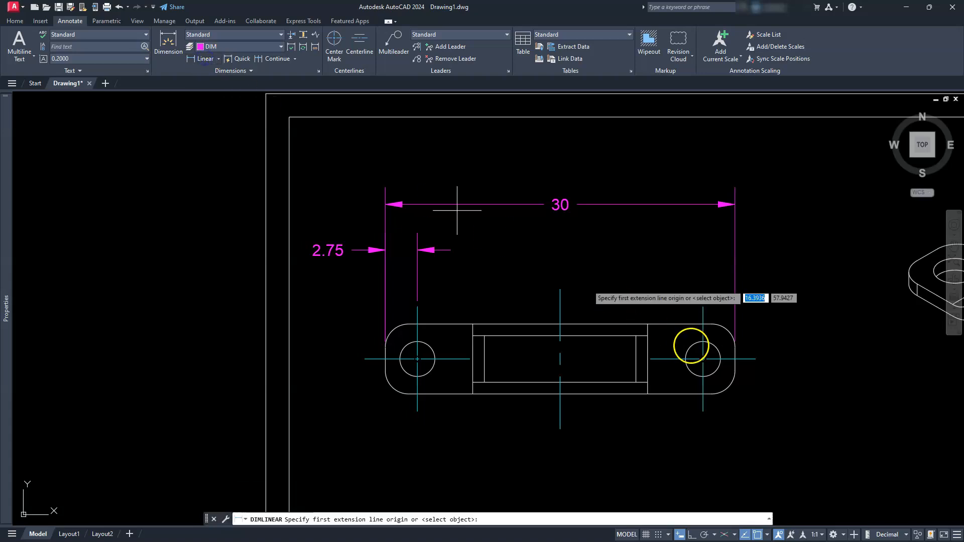
{"action": "left_click", "coordinate": [703, 306]}
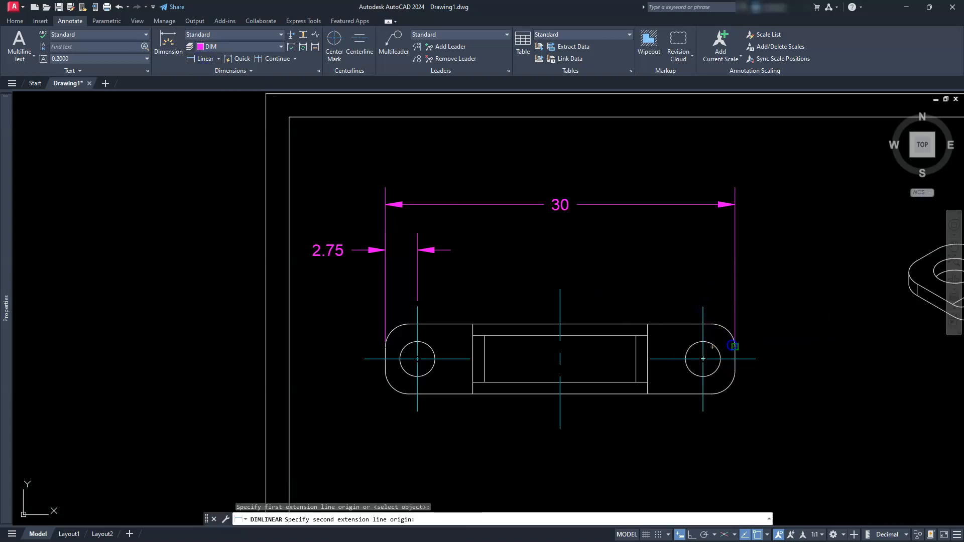
{"action": "left_click", "coordinate": [733, 341]}
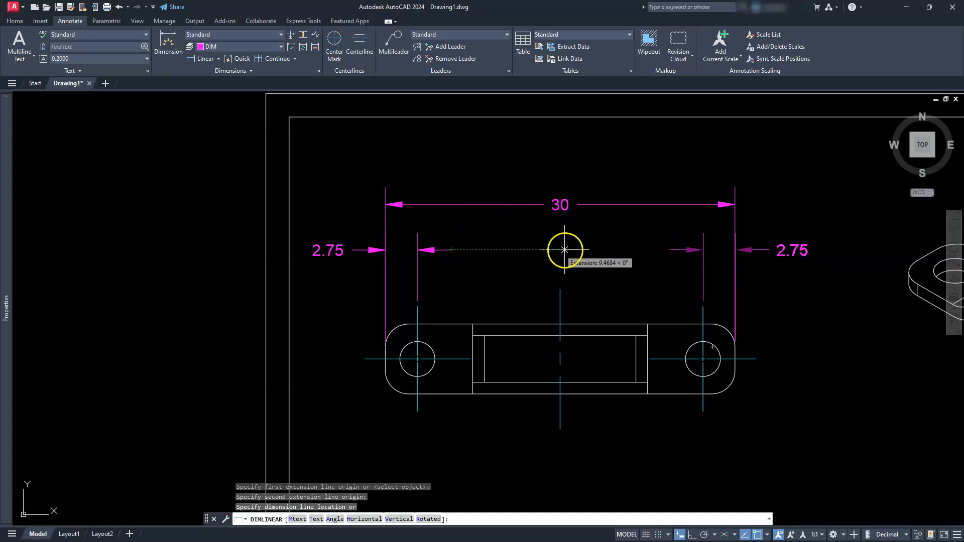
{"action": "left_click", "coordinate": [611, 250]}
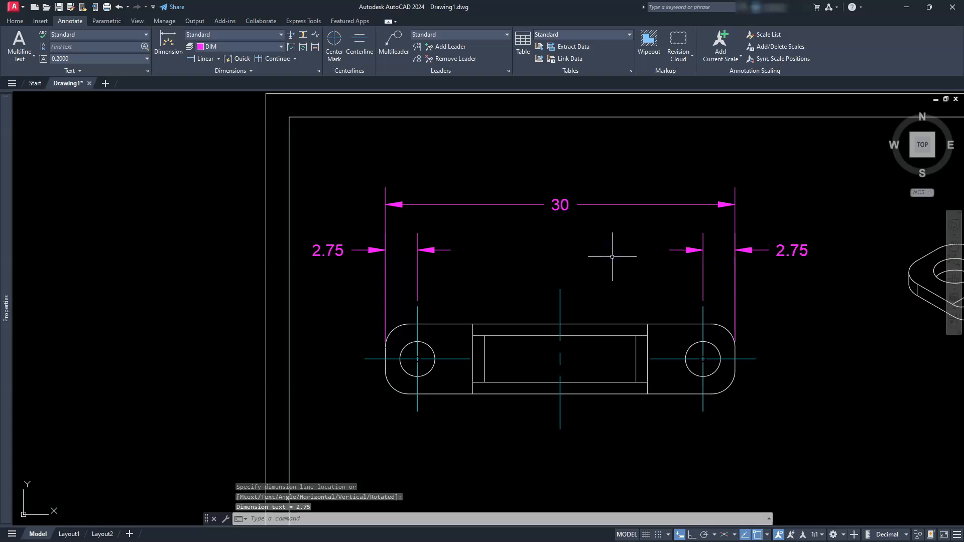
Step: Add a vertical linear dimension beside the top view from the left hole's horizontal centerline to the bracket's lower edge
{"action": "mouse_move", "coordinate": [527, 376]}
{"action": "middle_mouse_down"}
{"action": "mouse_move", "coordinate": [499, 390]}
{"action": "mouse_move", "coordinate": [688, 340]}
{"action": "middle_mouse_up"}
{"action": "scroll", "coordinate": [544, 353], "scroll_direction": "down", "scroll_amount": 2}
{"action": "scroll", "coordinate": [547, 358], "scroll_direction": "up", "scroll_amount": 2}
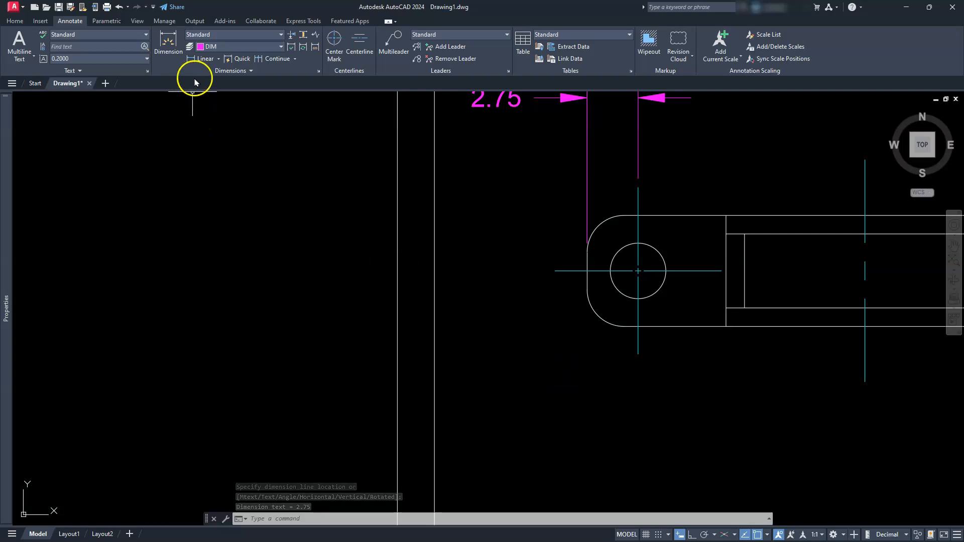
{"action": "left_click", "coordinate": [207, 64]}
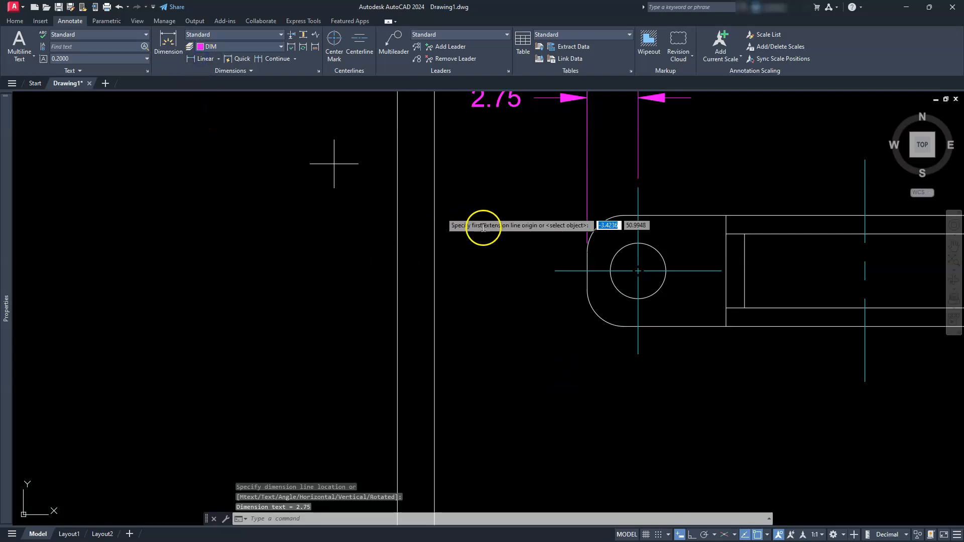
{"action": "left_click", "coordinate": [555, 271]}
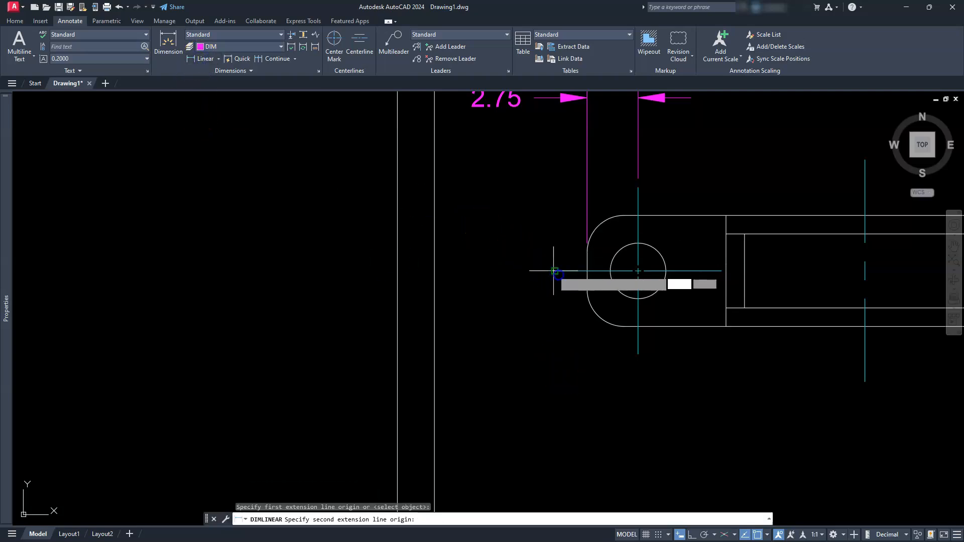
{"action": "left_click", "coordinate": [628, 330]}
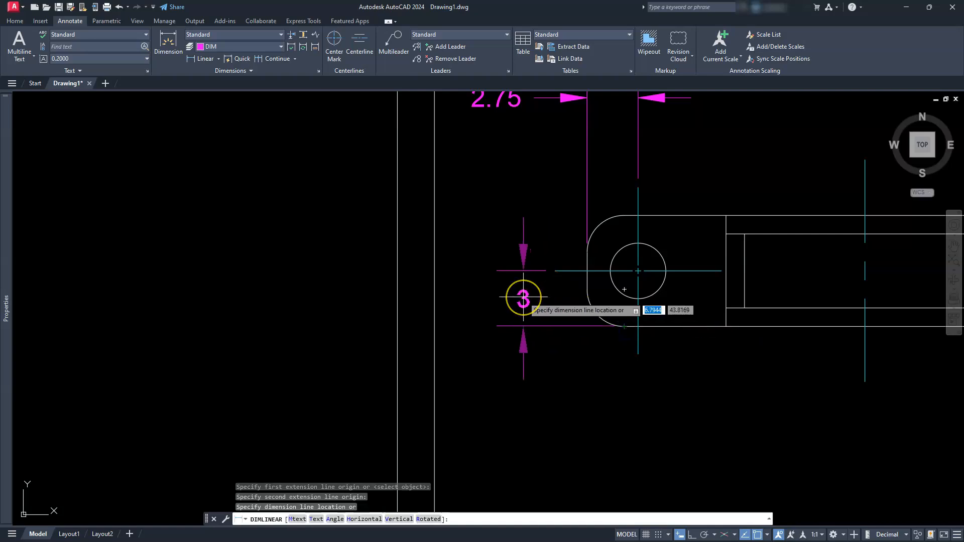
{"action": "left_click", "coordinate": [523, 297]}
Step: Add a radius dimension to the lower-right rounded corner of the top view, placing its text outside the outline
{"action": "scroll", "coordinate": [523, 297], "scroll_direction": "up", "scroll_amount": 4}
{"action": "scroll", "coordinate": [523, 299], "scroll_direction": "down", "scroll_amount": 9}
{"action": "scroll", "coordinate": [647, 295], "scroll_direction": "up", "scroll_amount": 4}
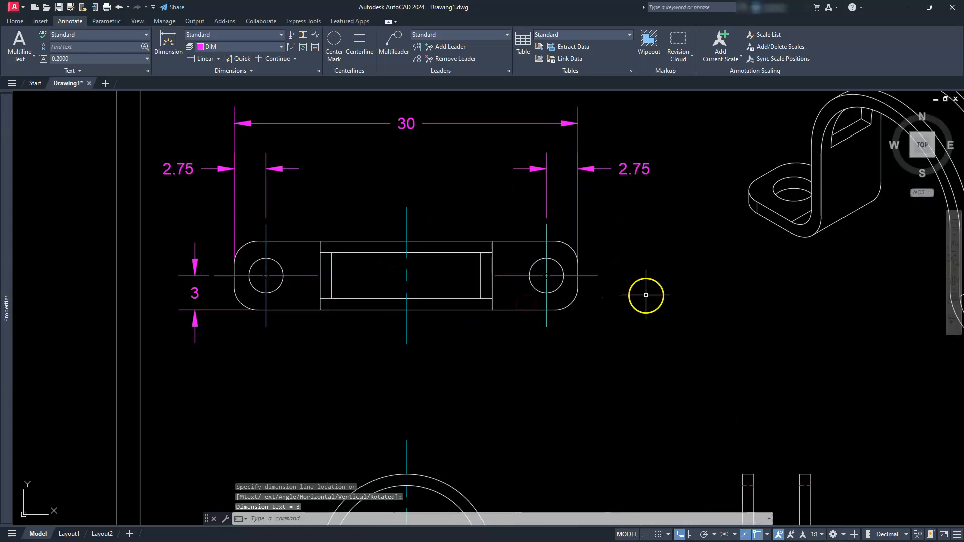
{"action": "left_click", "coordinate": [220, 59]}
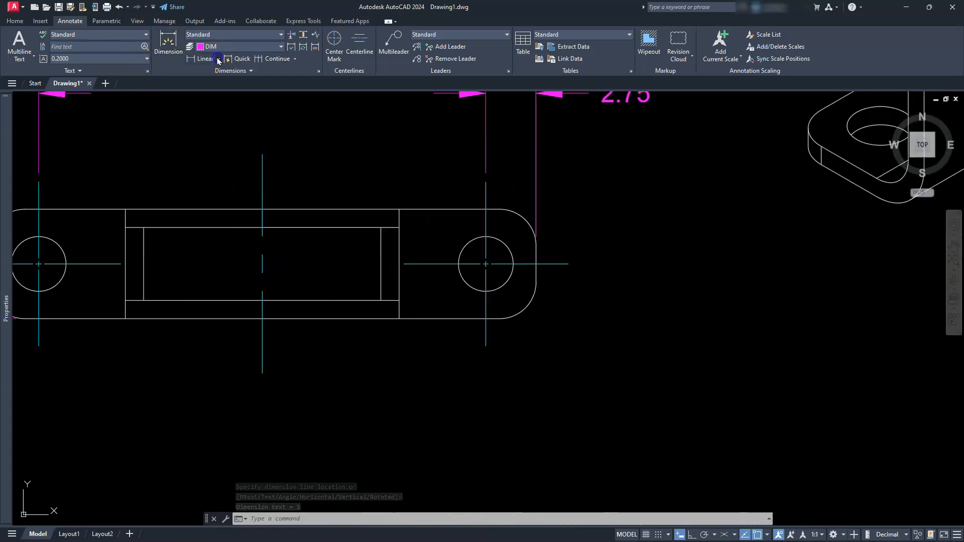
{"action": "left_click", "coordinate": [208, 151]}
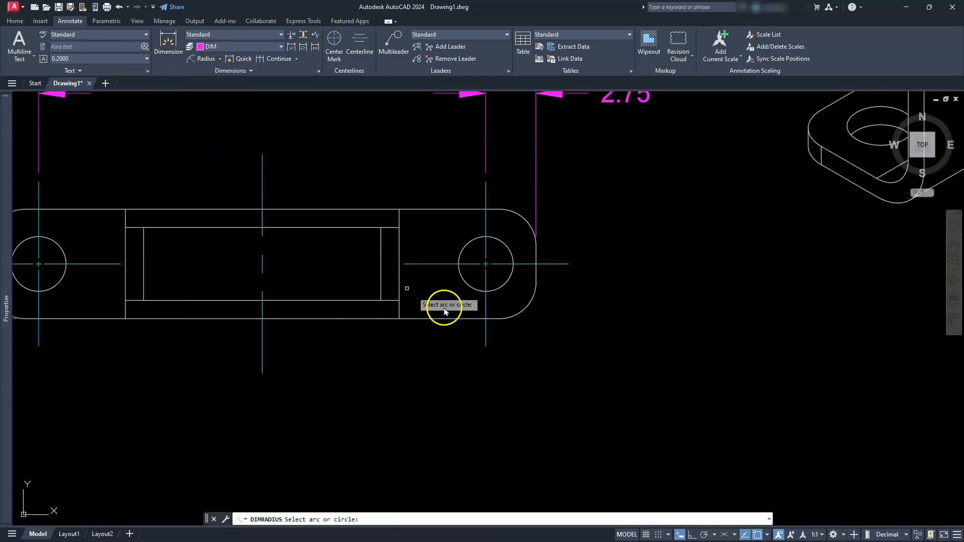
{"action": "left_click", "coordinate": [522, 311]}
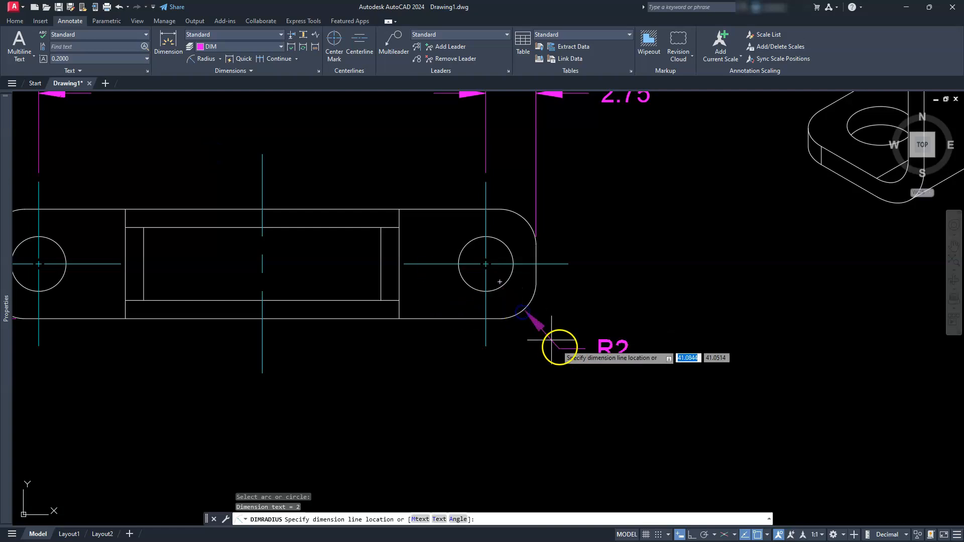
{"action": "left_click", "coordinate": [565, 353]}
Step: Add a diameter dimension to the left hole in the top view, placing its text below the bracket
{"action": "middle_click_drag", "start_coordinate": [628, 298], "coordinate": [830, 252]}
{"action": "middle_click_drag", "start_coordinate": [406, 301], "coordinate": [575, 291]}
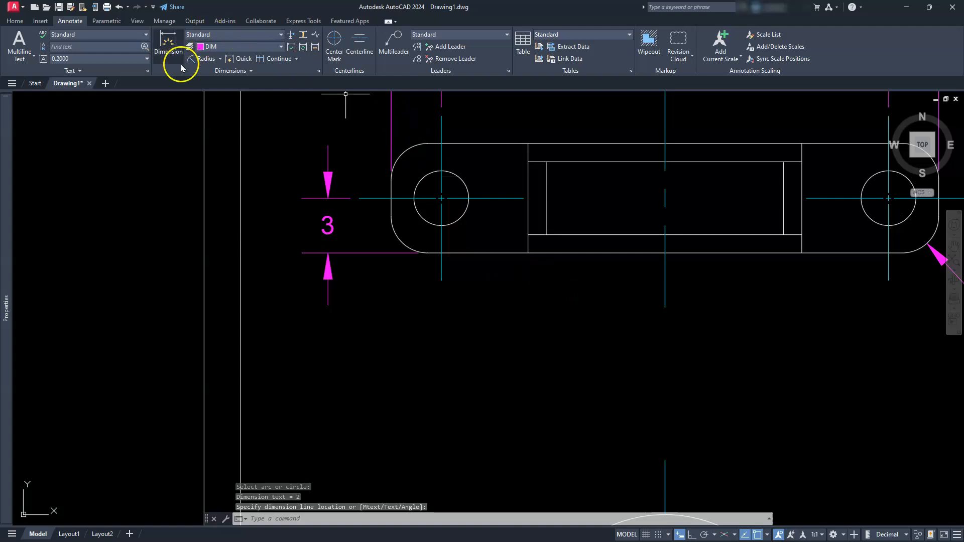
{"action": "left_click", "coordinate": [220, 59]}
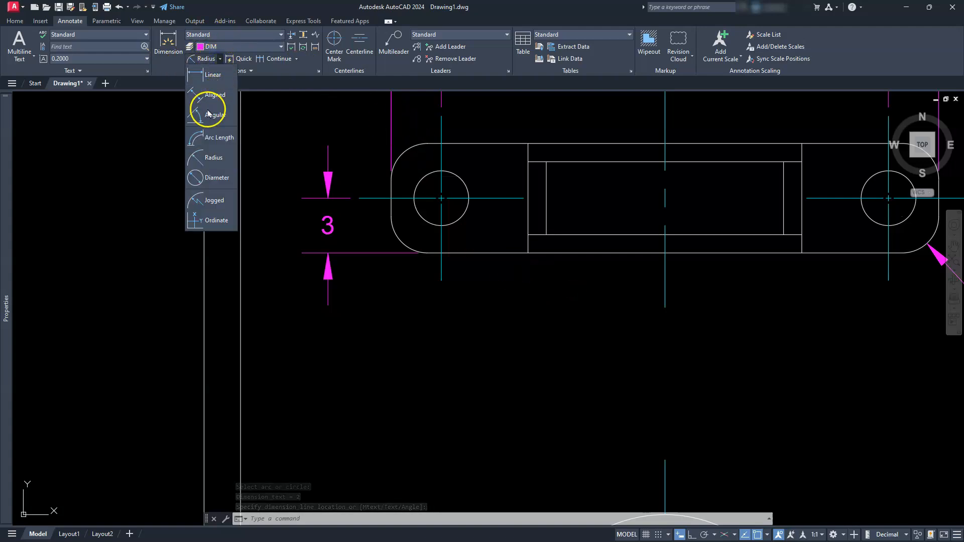
{"action": "left_click", "coordinate": [213, 177]}
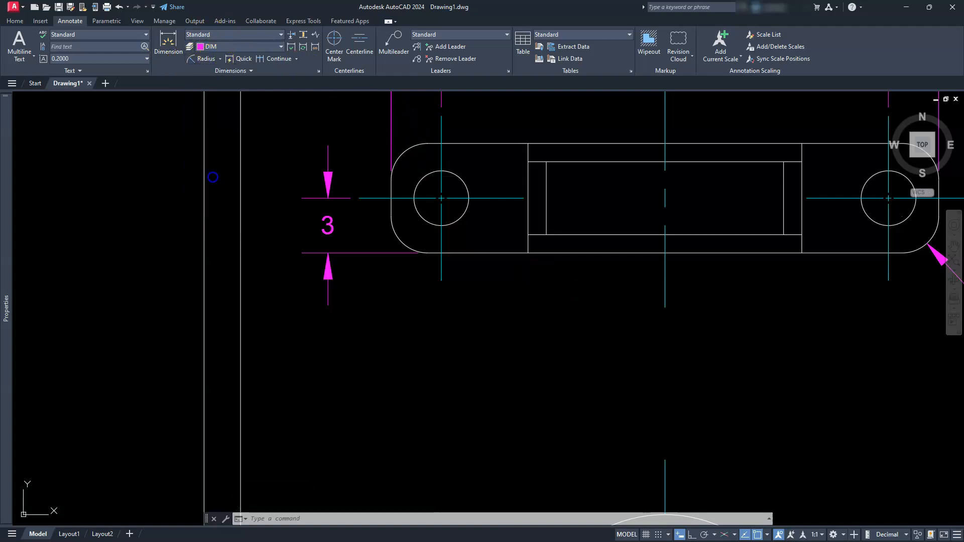
{"action": "left_click", "coordinate": [463, 217]}
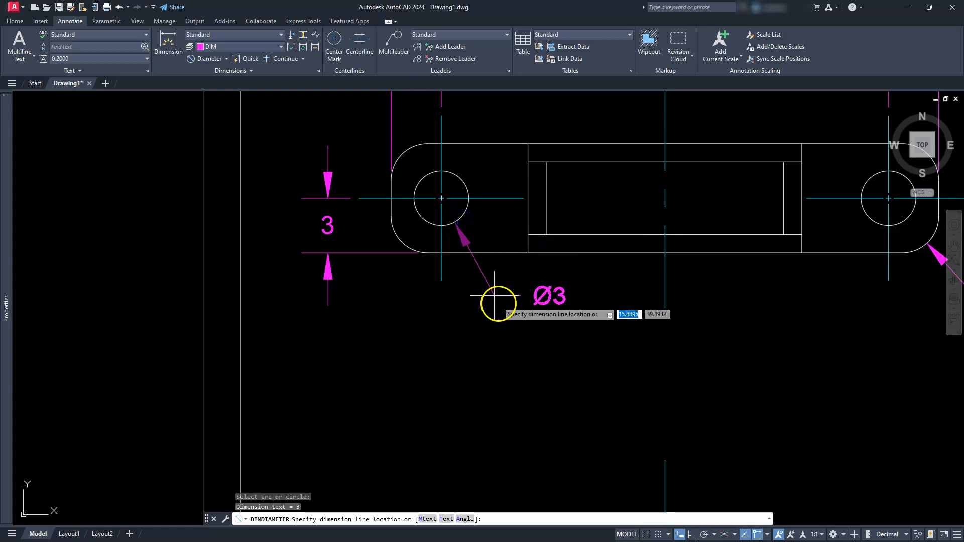
{"action": "left_click", "coordinate": [508, 336]}
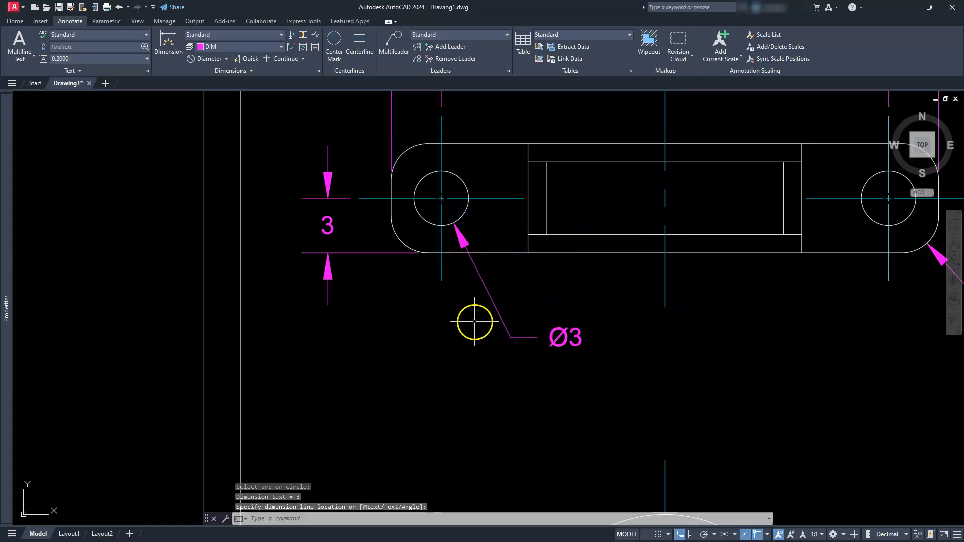
Step: Add "2 PLCS" as a second line below the value in the vertical hole dimension's text
{"action": "scroll", "coordinate": [475, 322], "scroll_direction": "up", "scroll_amount": 2}
{"action": "scroll", "coordinate": [474, 318], "scroll_direction": "down", "scroll_amount": 4}
{"action": "middle_click_drag", "start_coordinate": [530, 345], "coordinate": [494, 371]}
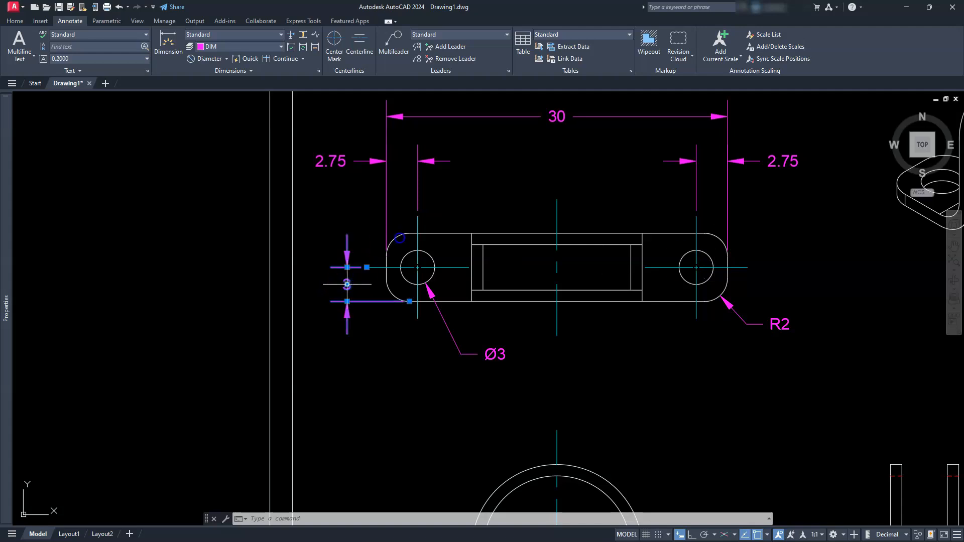
{"action": "key", "text": "Escape"}
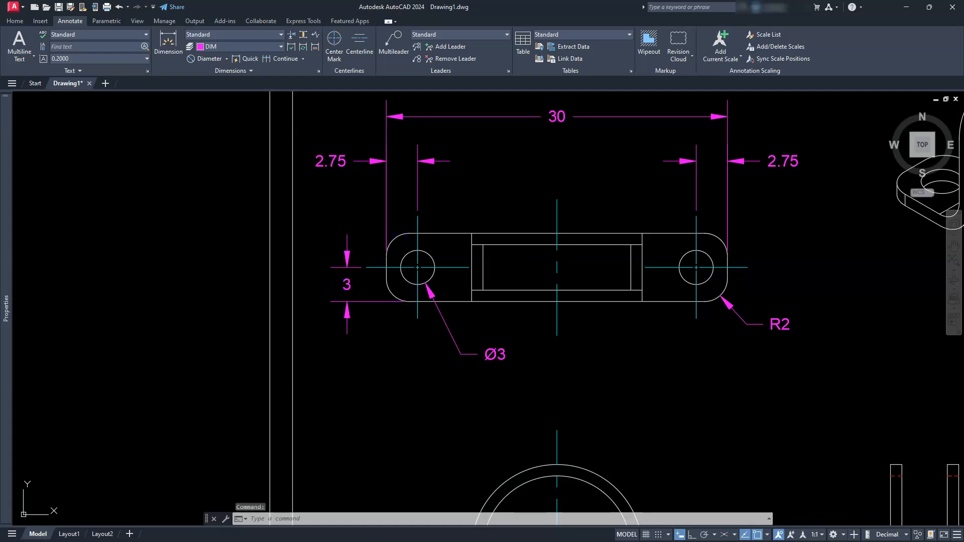
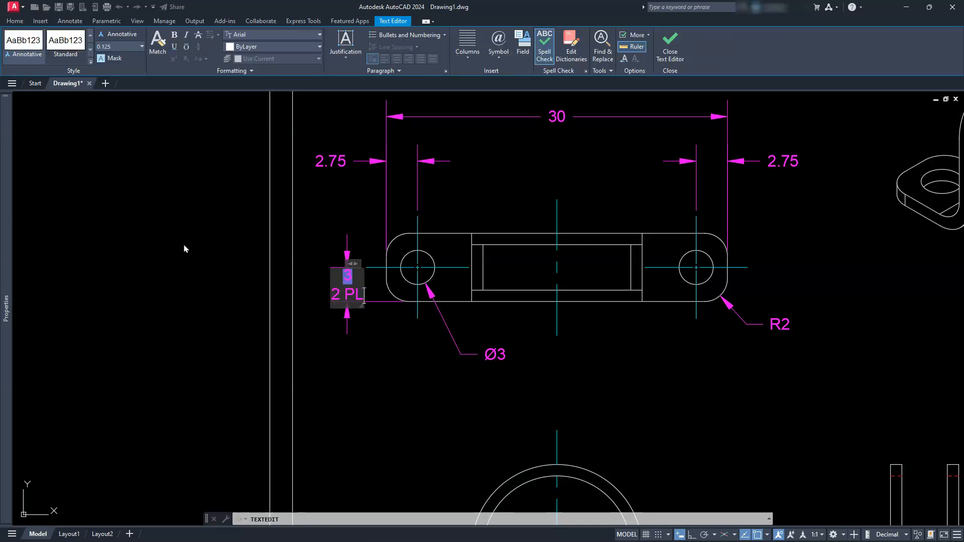
{"action": "type", "text": "S"}
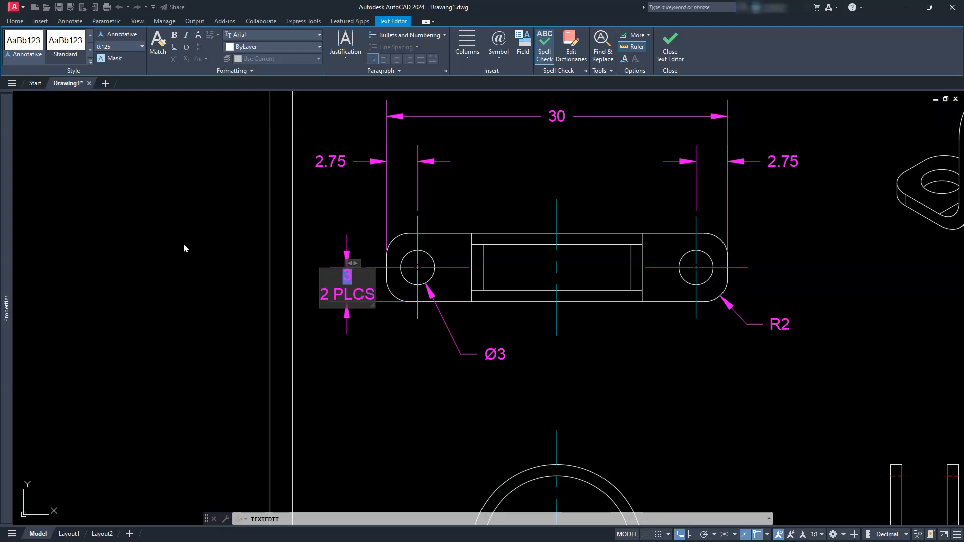
{"action": "left_click", "coordinate": [675, 42]}
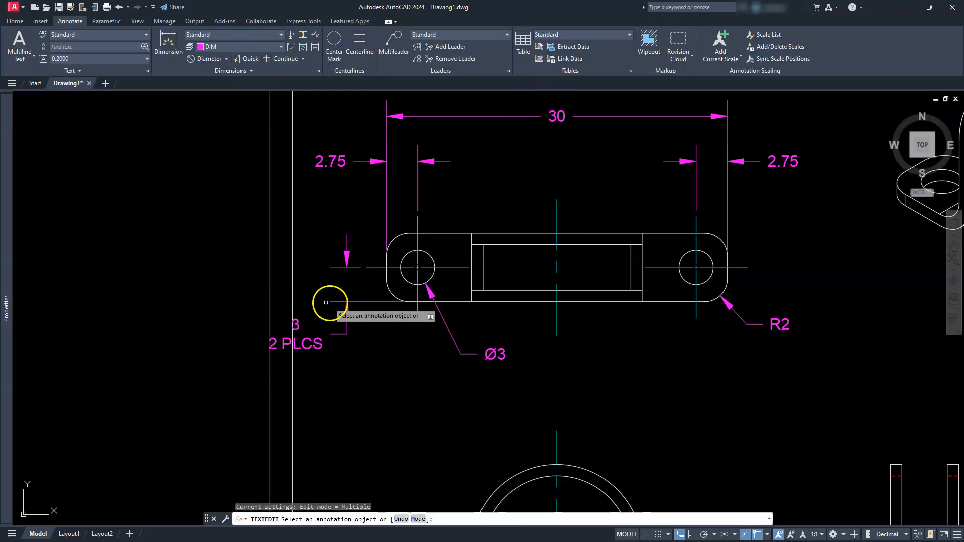
{"action": "scroll", "coordinate": [326, 302], "scroll_direction": "up", "scroll_amount": 4}
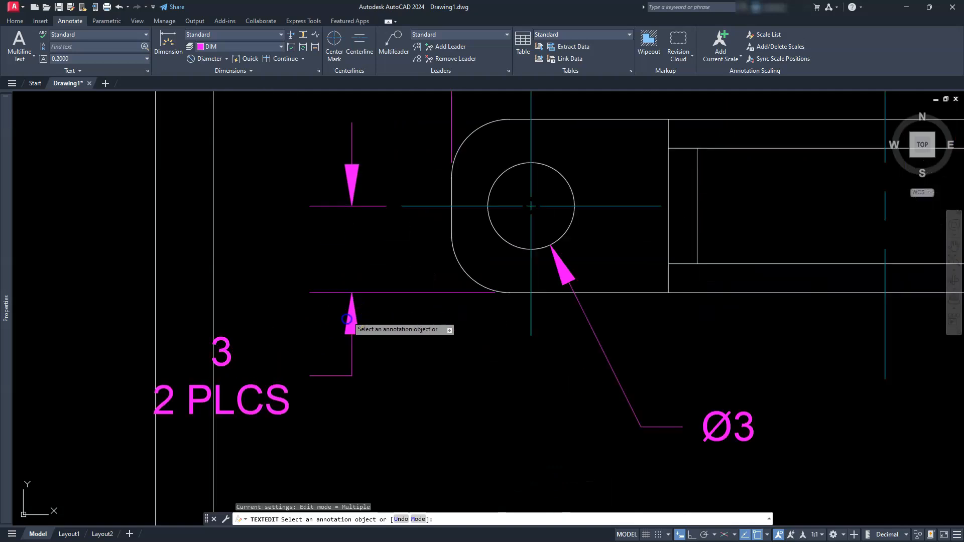
{"action": "left_click", "coordinate": [354, 317]}
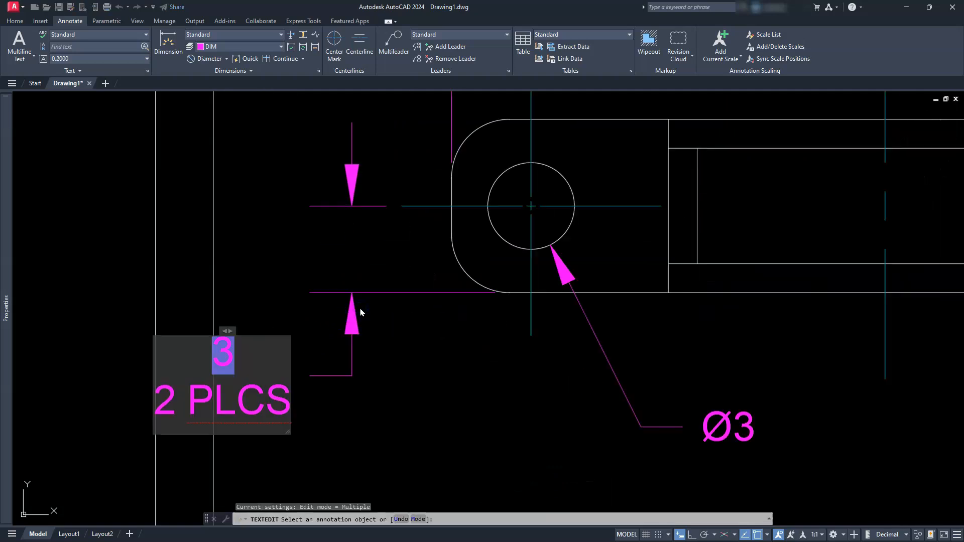
{"action": "key", "text": "Escape"}
{"action": "key", "text": "Escape"}
{"action": "key", "text": "Escape"}
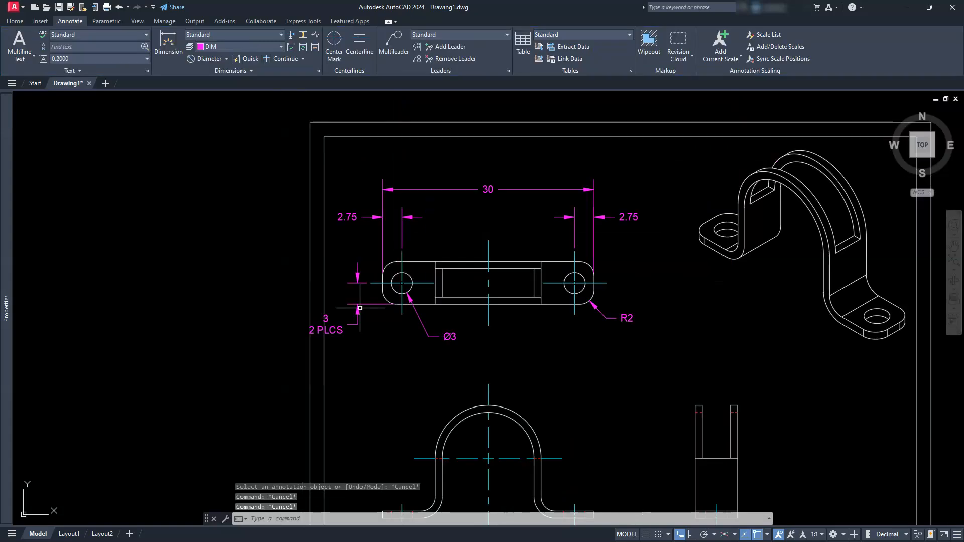
Step: Move the top, front and side views with their dimensions about 4.6 units right and slightly up, selecting them with a window polygon that excludes the isometric view
{"action": "mouse_move", "coordinate": [505, 297]}
{"action": "middle_mouse_down"}
{"action": "mouse_move", "coordinate": [404, 201]}
{"action": "mouse_move", "coordinate": [414, 266]}
{"action": "middle_mouse_up"}
{"action": "scroll", "coordinate": [404, 201], "scroll_direction": "down", "scroll_amount": 2}
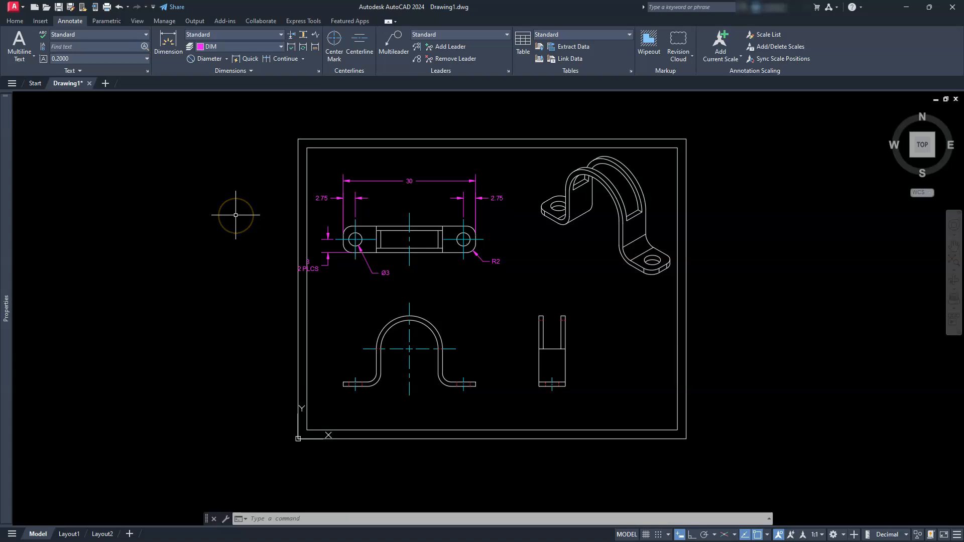
{"action": "left_click", "coordinate": [22, 21]}
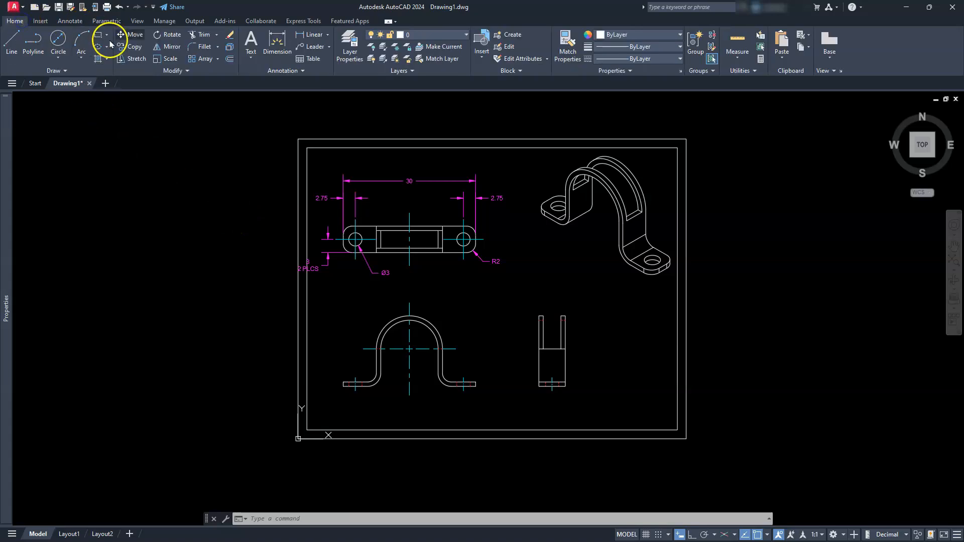
{"action": "left_click", "coordinate": [131, 36]}
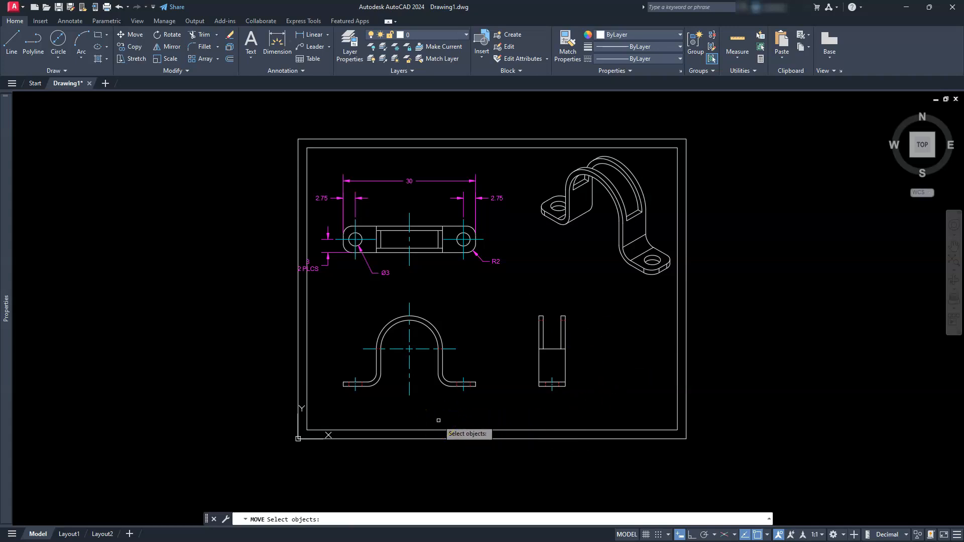
{"action": "left_click", "coordinate": [435, 391]}
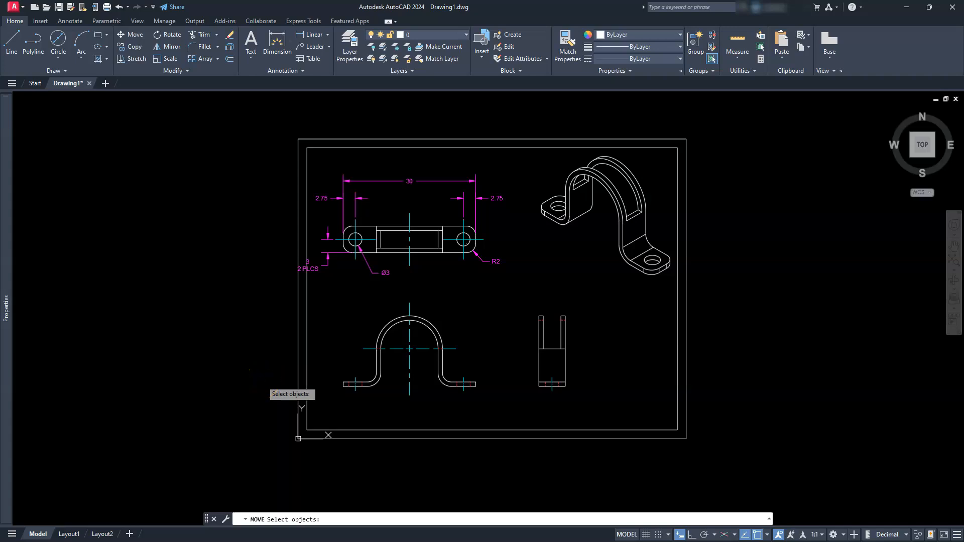
{"action": "type", "text": "WP"}
{"action": "key", "text": "Return"}
{"action": "left_click", "coordinate": [270, 159]}
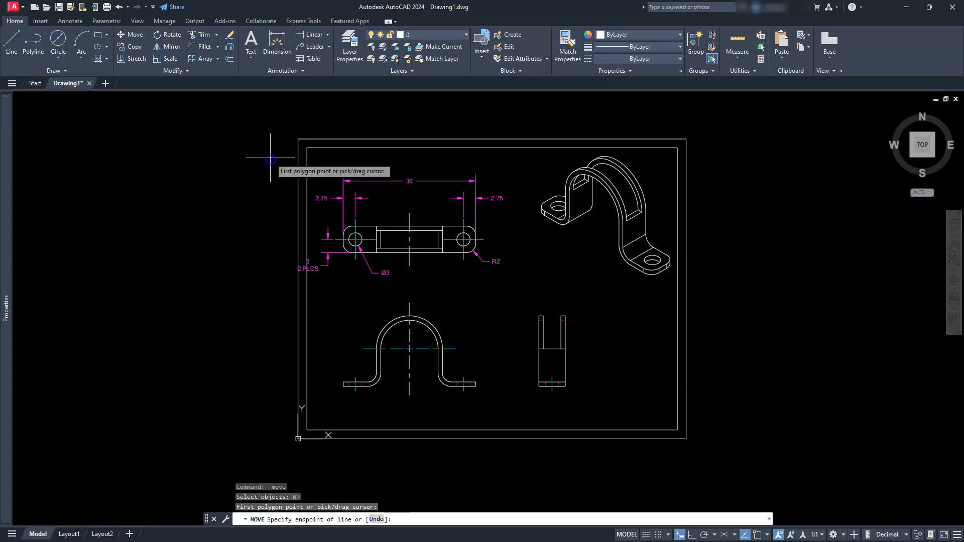
{"action": "left_click", "coordinate": [521, 163]}
{"action": "left_click", "coordinate": [532, 280]}
{"action": "left_click", "coordinate": [619, 320]}
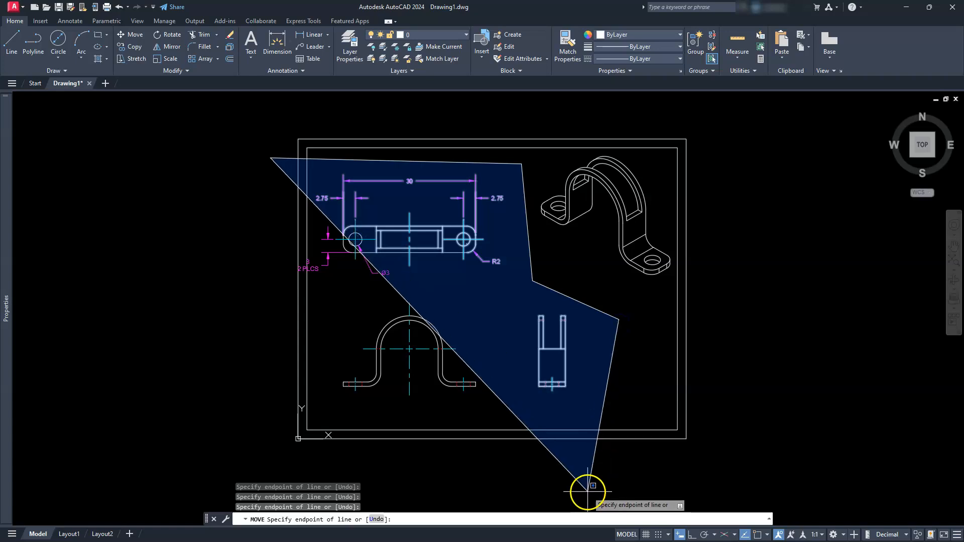
{"action": "left_click", "coordinate": [587, 490]}
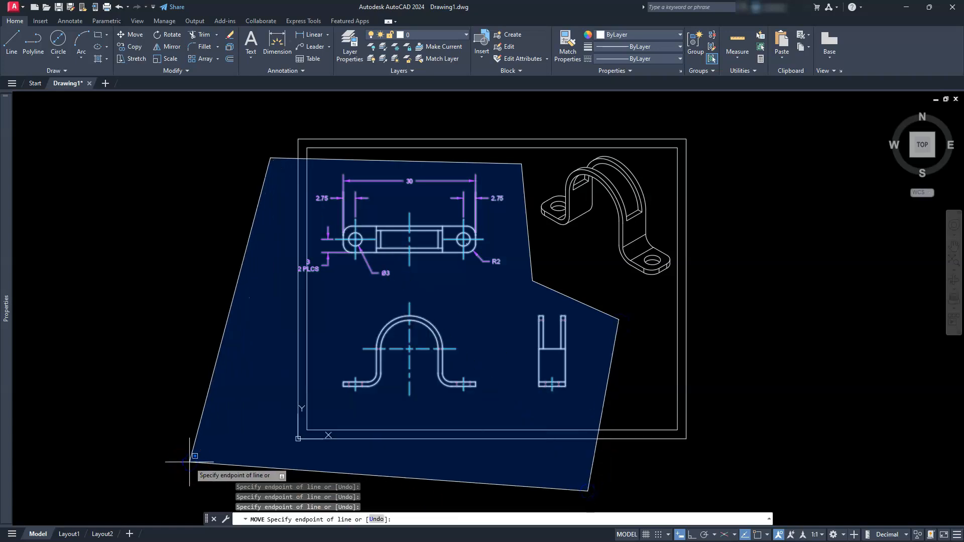
{"action": "key", "text": "Return"}
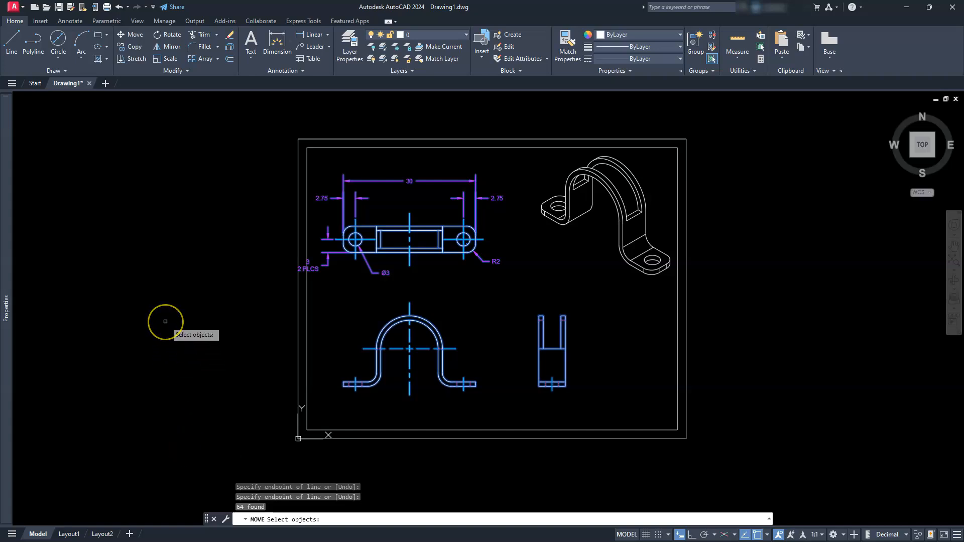
{"action": "key", "text": "Return"}
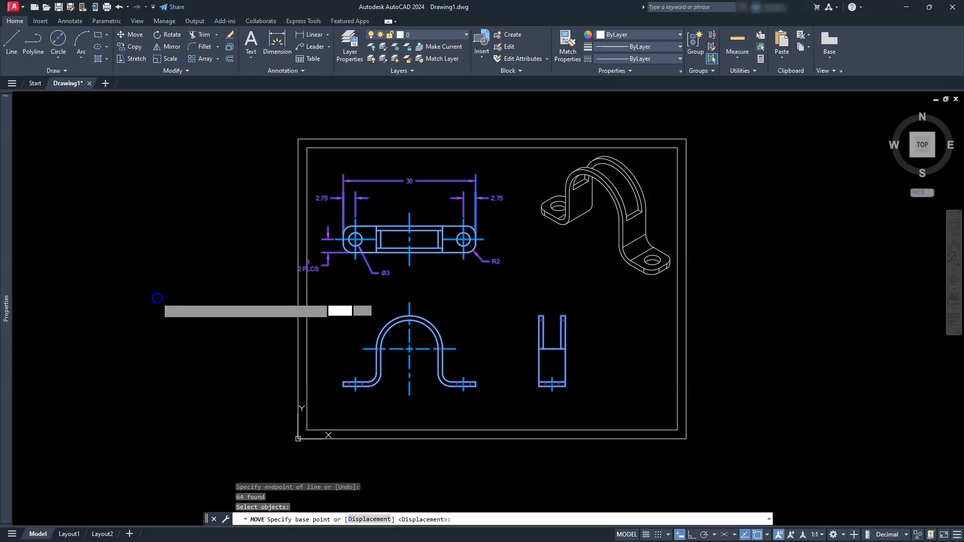
{"action": "left_click", "coordinate": [156, 297]}
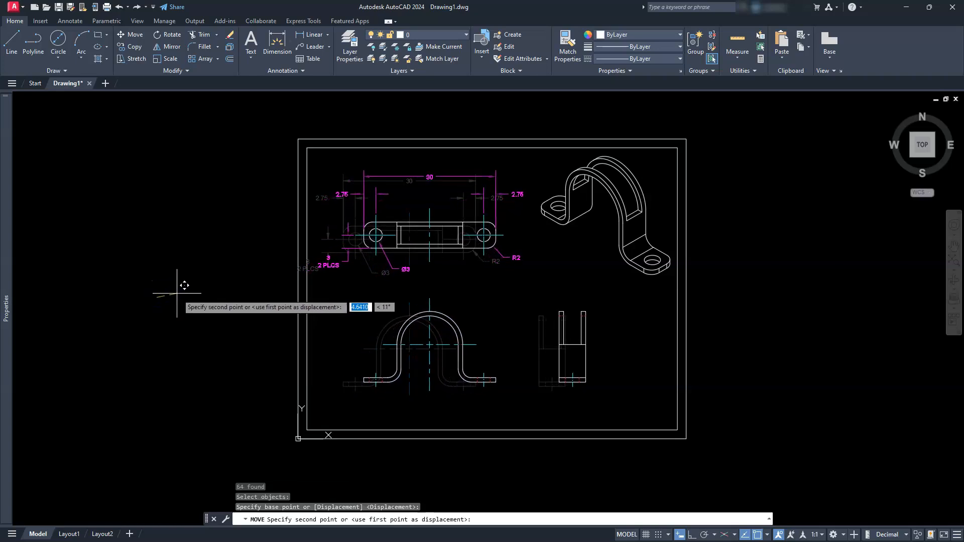
{"action": "left_click", "coordinate": [178, 294]}
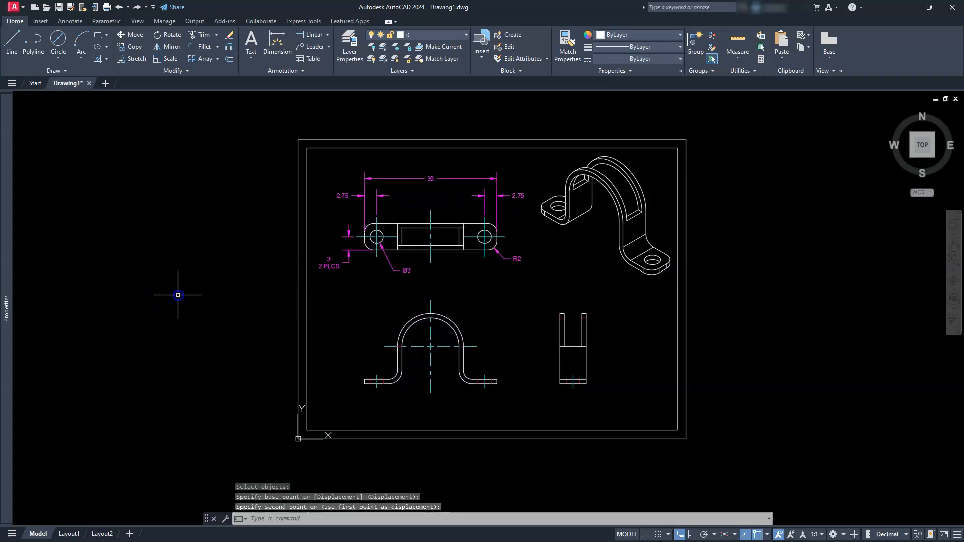
Step: Add "4 PLCS" as a second line below the value in the top view's corner radius dimension
{"action": "scroll", "coordinate": [526, 262], "scroll_direction": "up", "scroll_amount": 6}
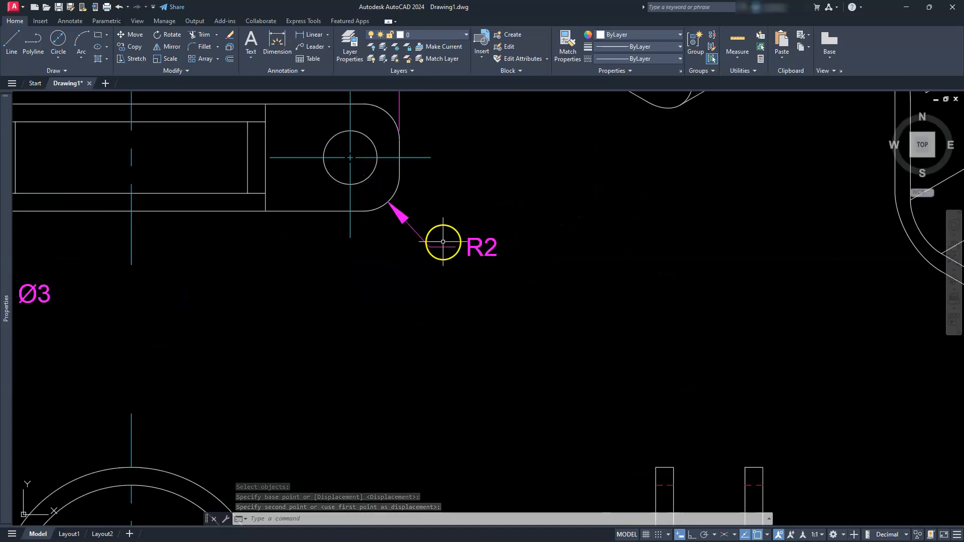
{"action": "key", "text": "Escape"}
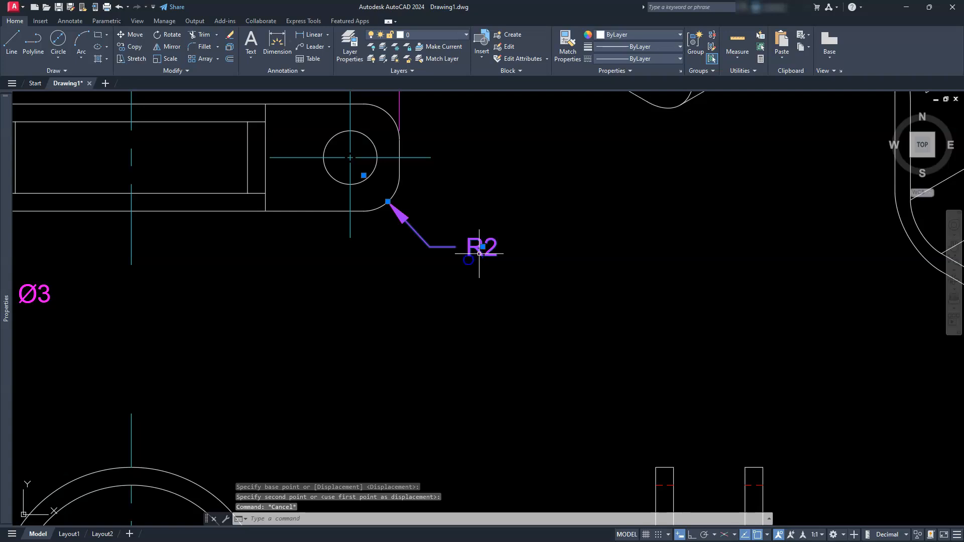
{"action": "key", "text": "Escape"}
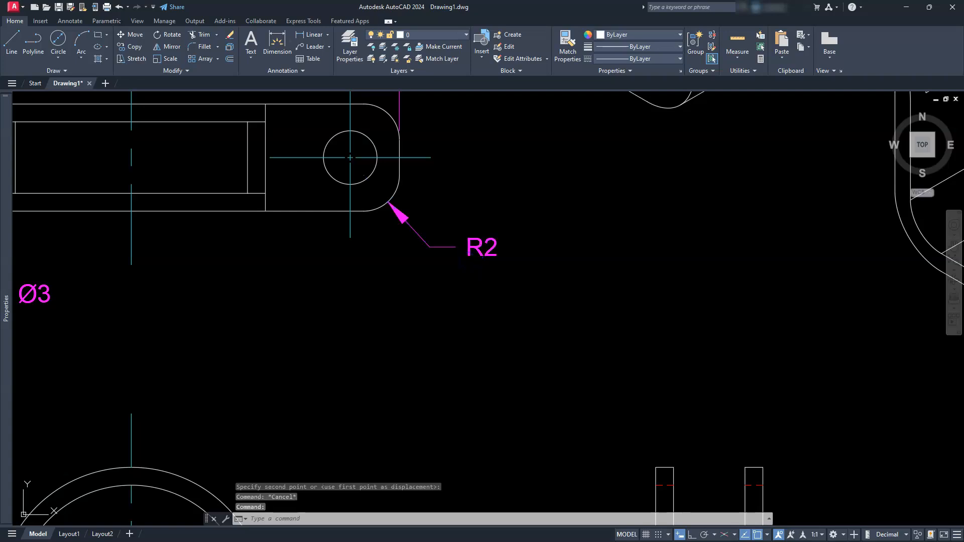
{"action": "double_click", "coordinate": [468, 258]}
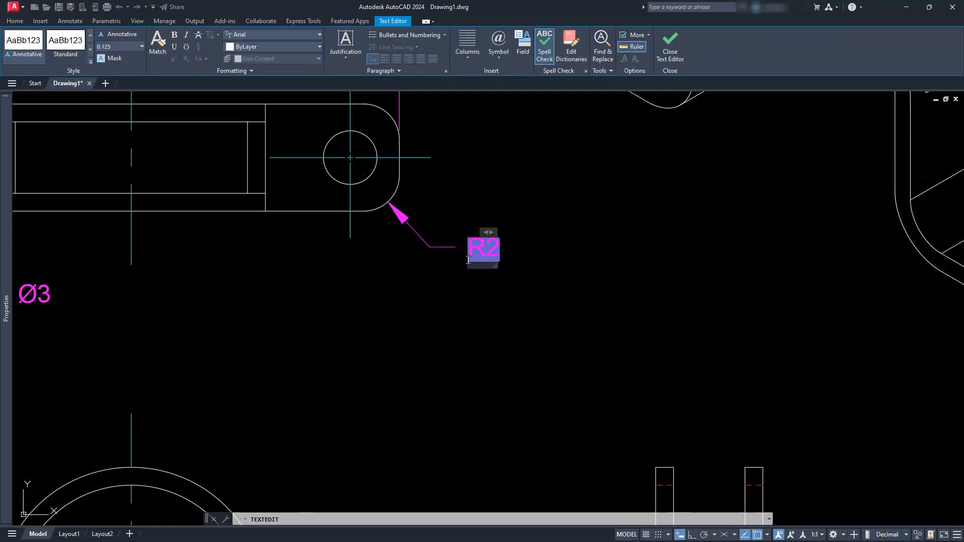
{"action": "key", "text": "Return"}
{"action": "type", "text": "4"}
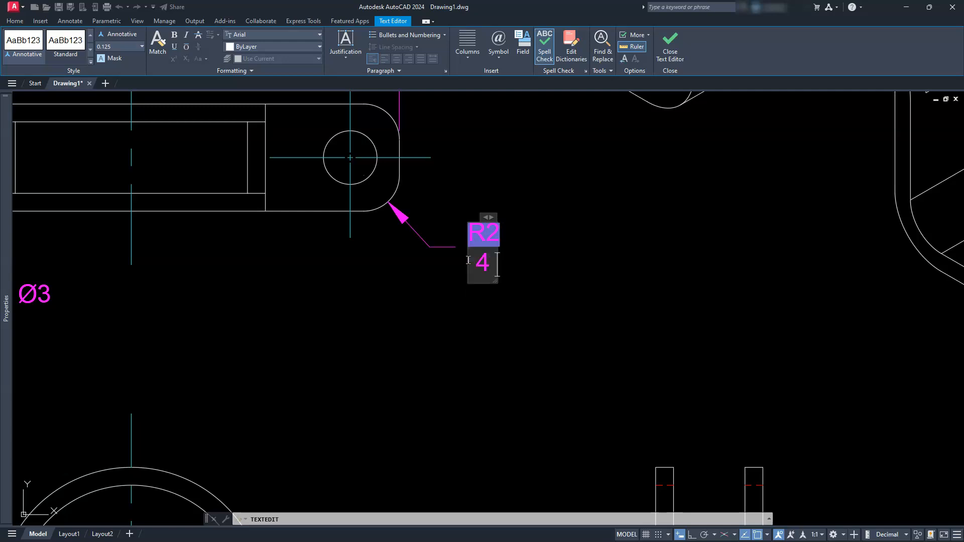
{"action": "type", "text": " PLCS"}
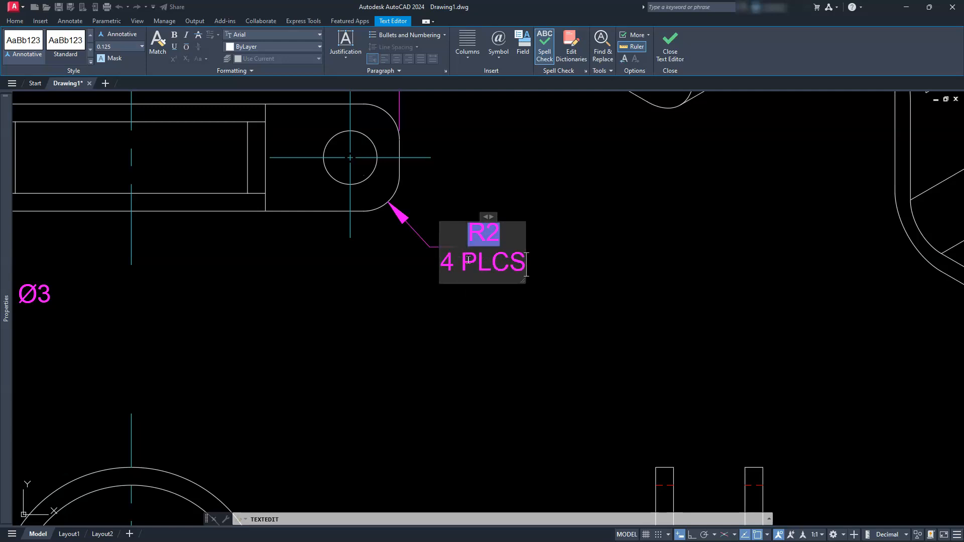
{"action": "left_click", "coordinate": [670, 42]}
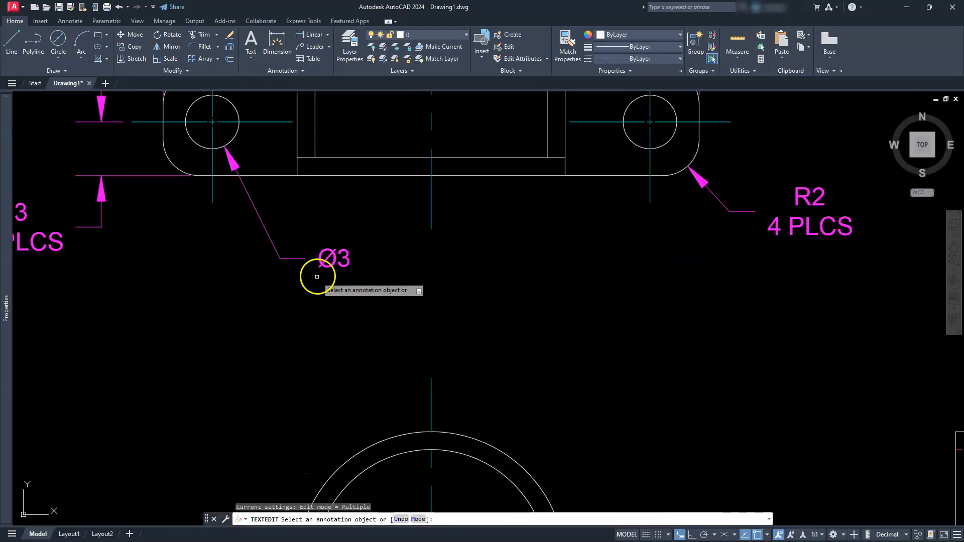
Step: Add "2 PLCS" as a second line below the value in the left hole's diameter dimension
{"action": "left_click", "coordinate": [330, 266]}
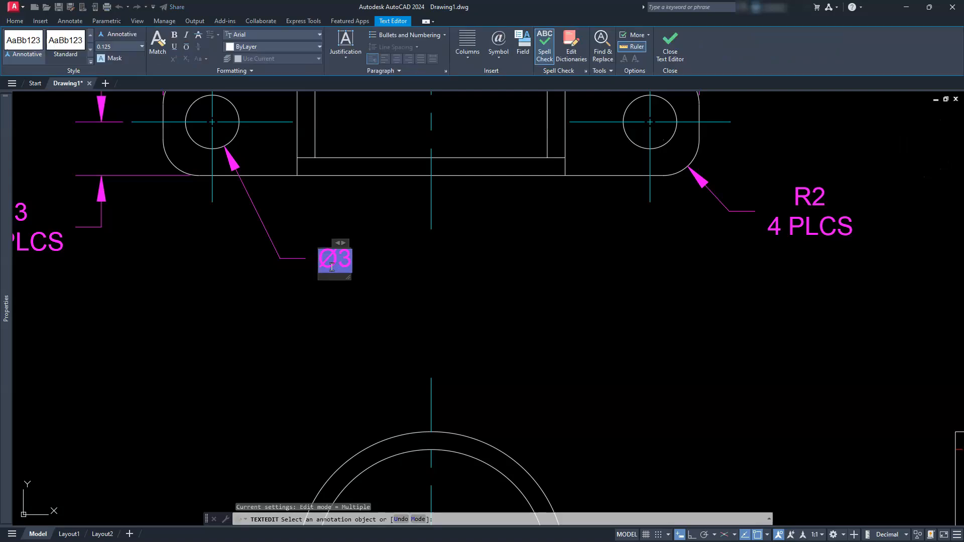
{"action": "key", "text": "Return"}
{"action": "type", "text": "2"}
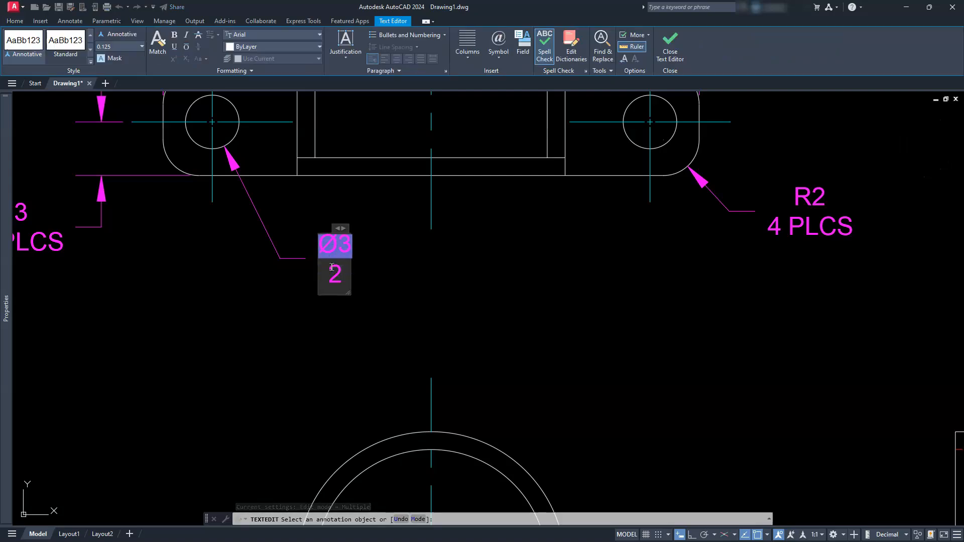
{"action": "type", "text": " PLCS"}
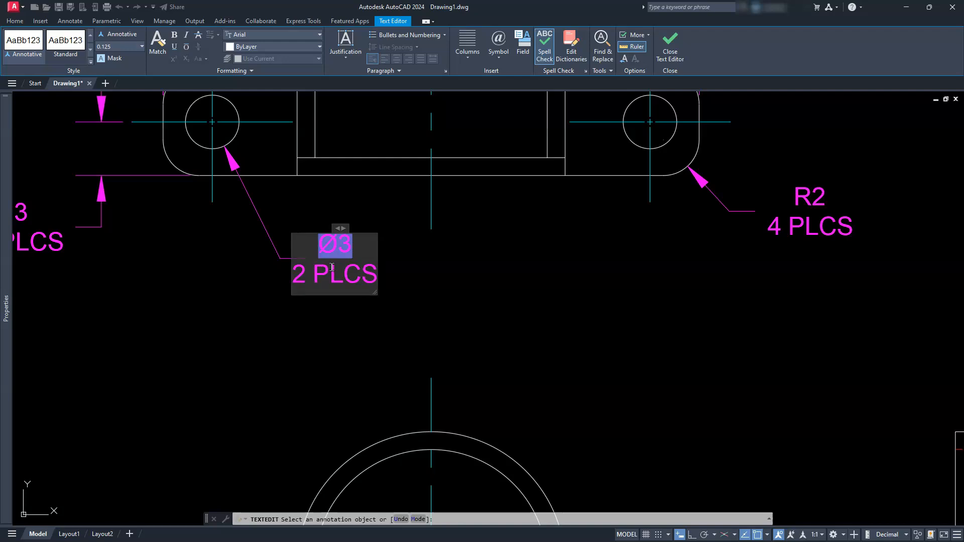
{"action": "left_click", "coordinate": [669, 43]}
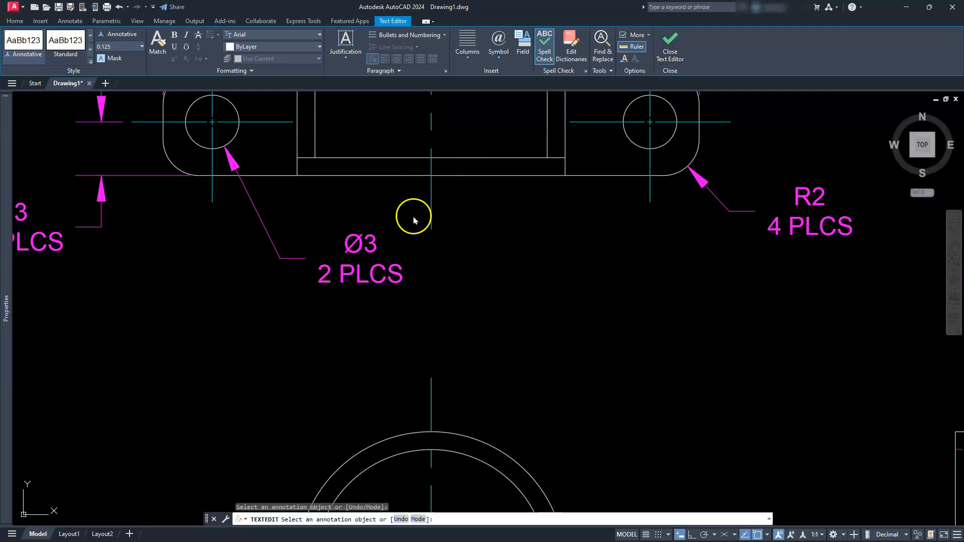
{"action": "scroll", "coordinate": [413, 220], "scroll_direction": "down", "scroll_amount": 2}
{"action": "key", "text": "Escape"}
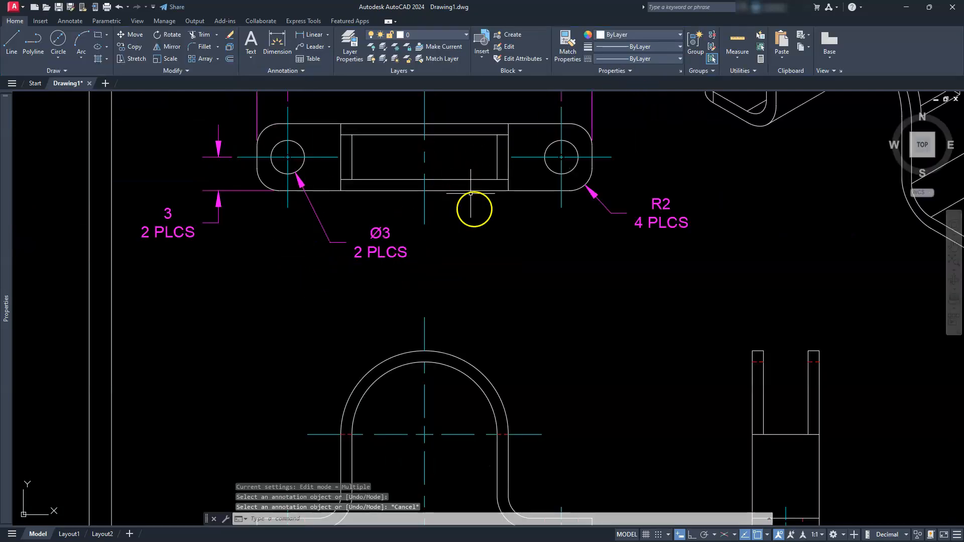
Step: Add a horizontal linear dimension above the front view from the arch's vertical centerline to the left flange's outer end
{"action": "scroll", "coordinate": [491, 271], "scroll_direction": "down", "scroll_amount": 2}
{"action": "middle_click_drag", "start_coordinate": [480, 360], "coordinate": [616, 304]}
{"action": "scroll", "coordinate": [544, 326], "scroll_direction": "up", "scroll_amount": 2}
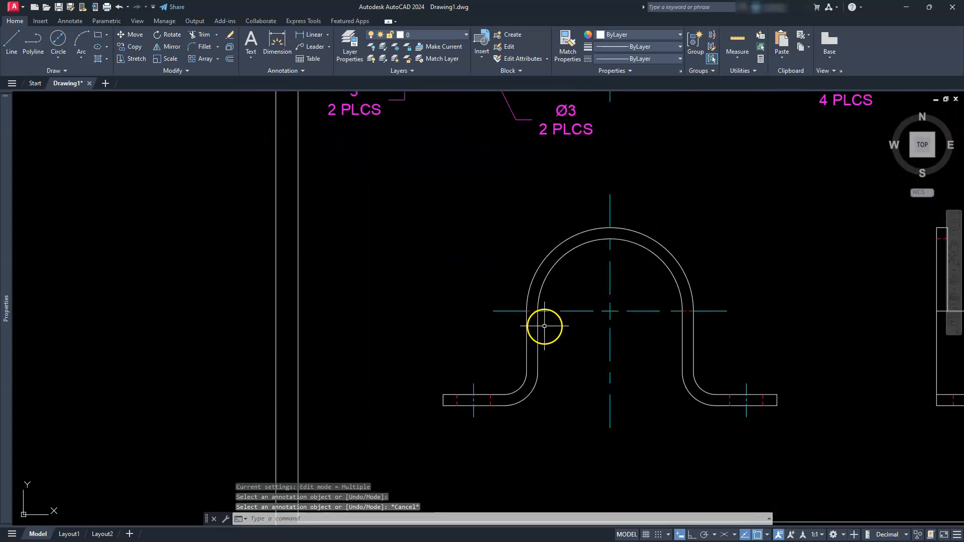
{"action": "middle_click_drag", "start_coordinate": [471, 226], "coordinate": [478, 296]}
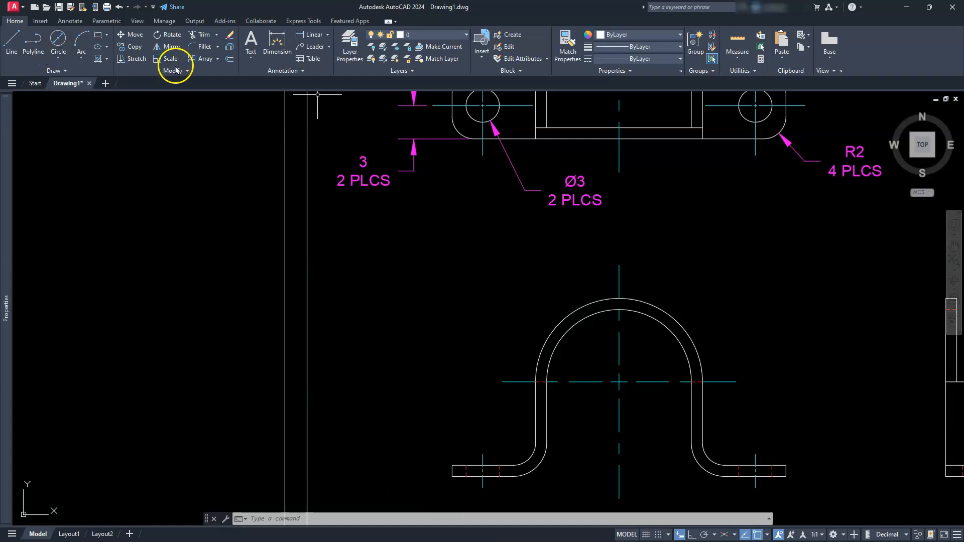
{"action": "left_click", "coordinate": [313, 37]}
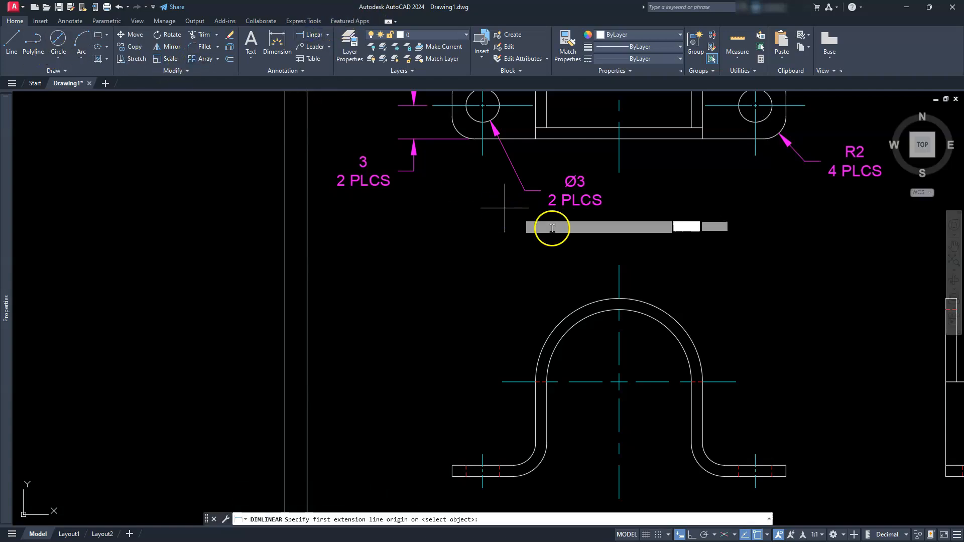
{"action": "left_click", "coordinate": [617, 266]}
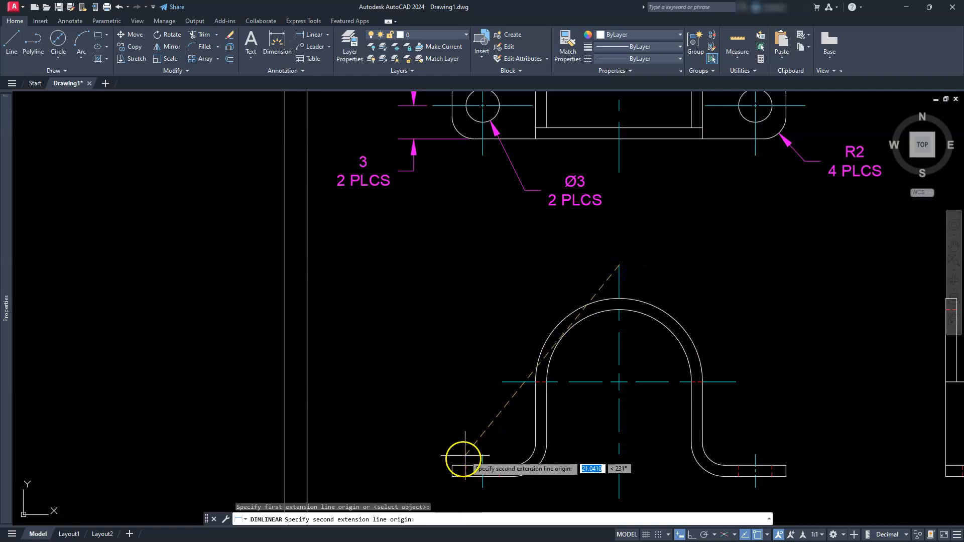
{"action": "left_click", "coordinate": [452, 467]}
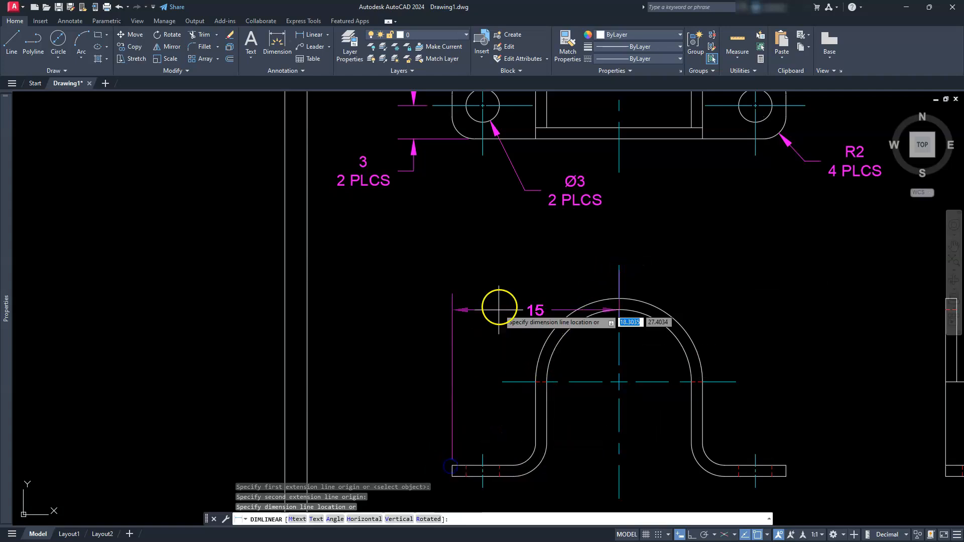
{"action": "left_click", "coordinate": [513, 238]}
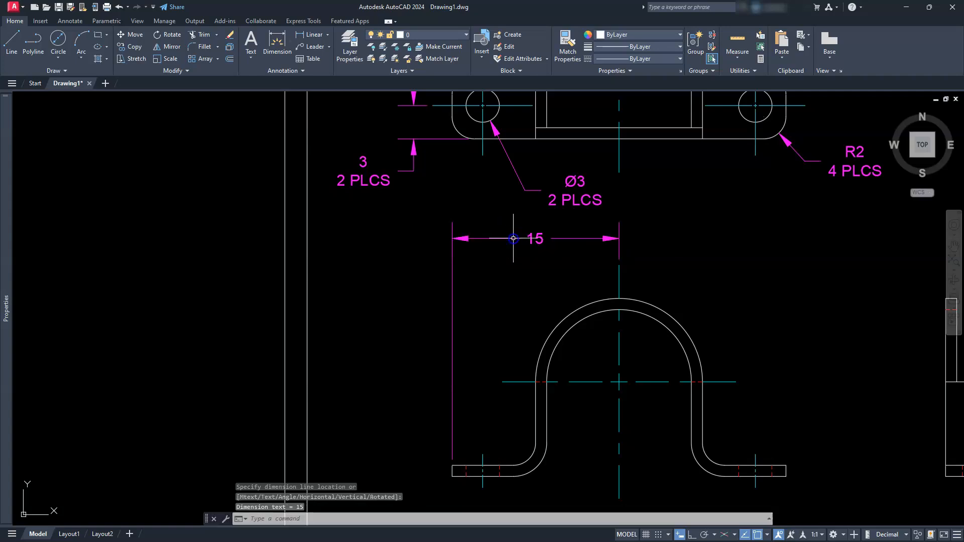
Step: Add a radius dimension to the inner arc of the front view's arch, placing its text outside to the upper left
{"action": "scroll", "coordinate": [506, 259], "scroll_direction": "up", "scroll_amount": 2}
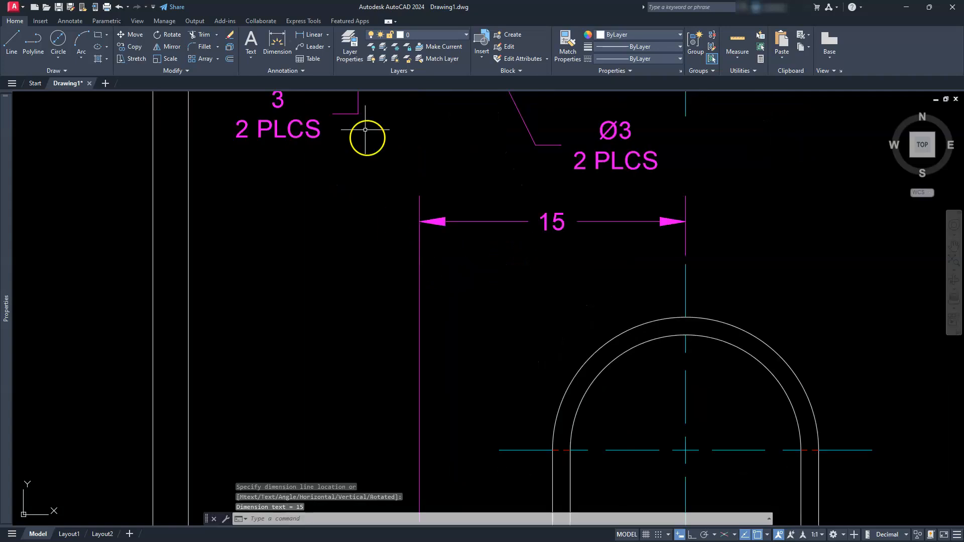
{"action": "left_click", "coordinate": [329, 35]}
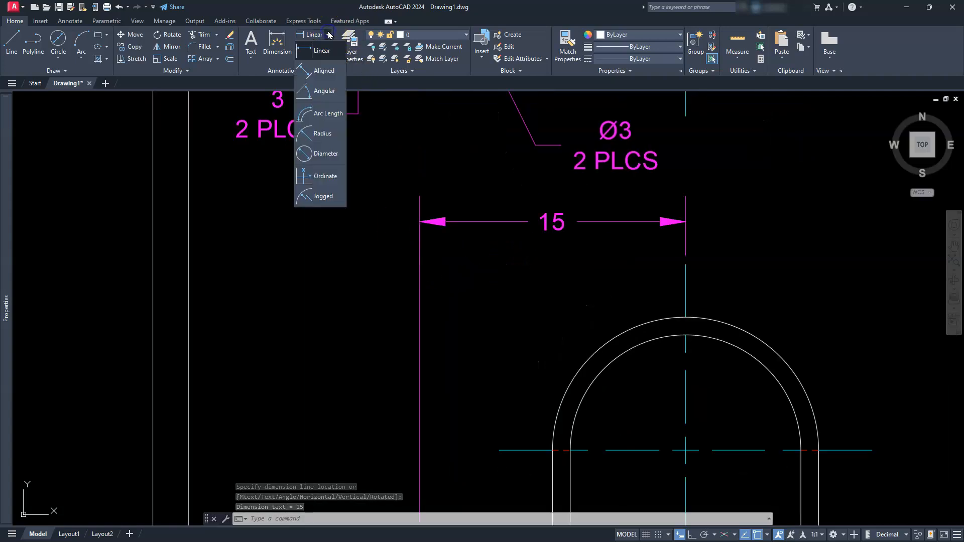
{"action": "left_click", "coordinate": [323, 133]}
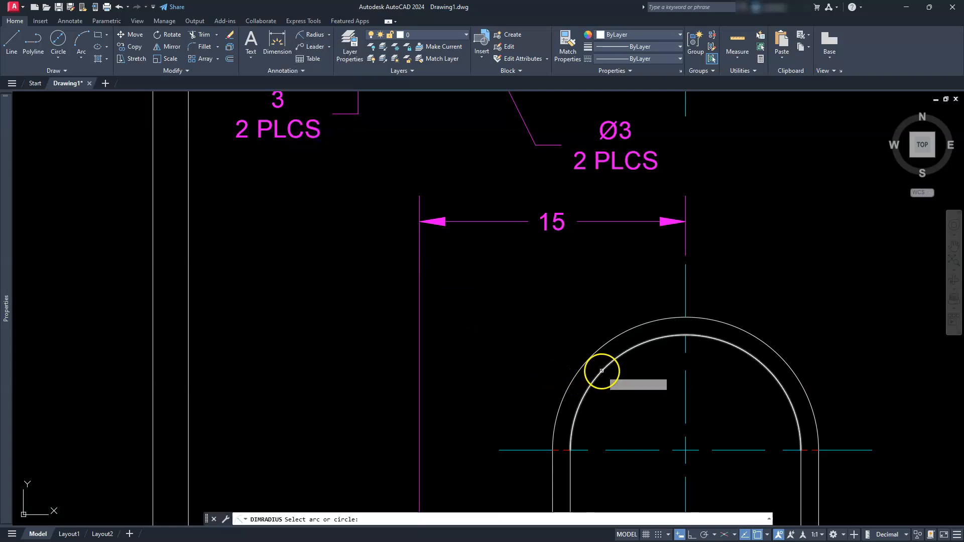
{"action": "left_click", "coordinate": [602, 370]}
{"action": "left_click", "coordinate": [563, 315]}
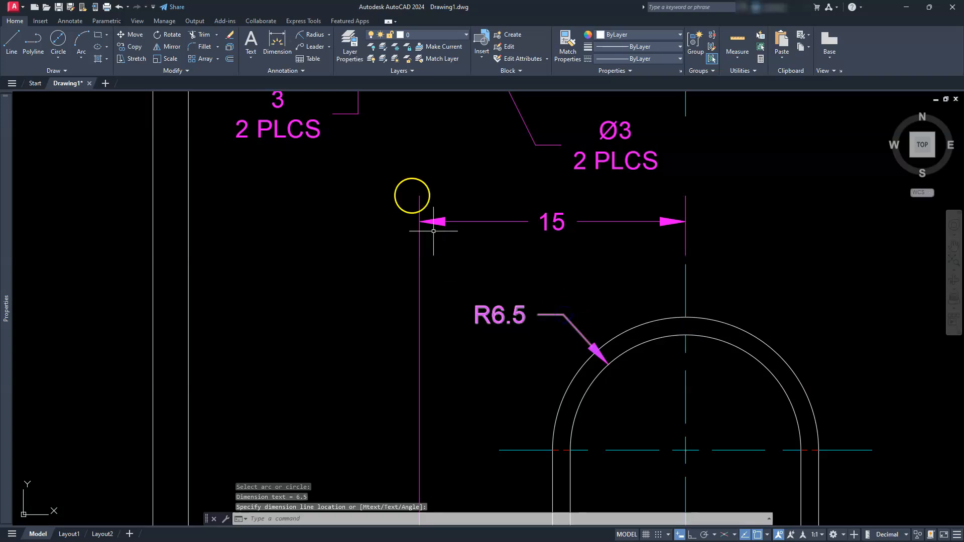
Step: Add a radius dimension to the outer arc of the front view's arch, placing its text outside to the upper right
{"action": "left_click", "coordinate": [300, 35]}
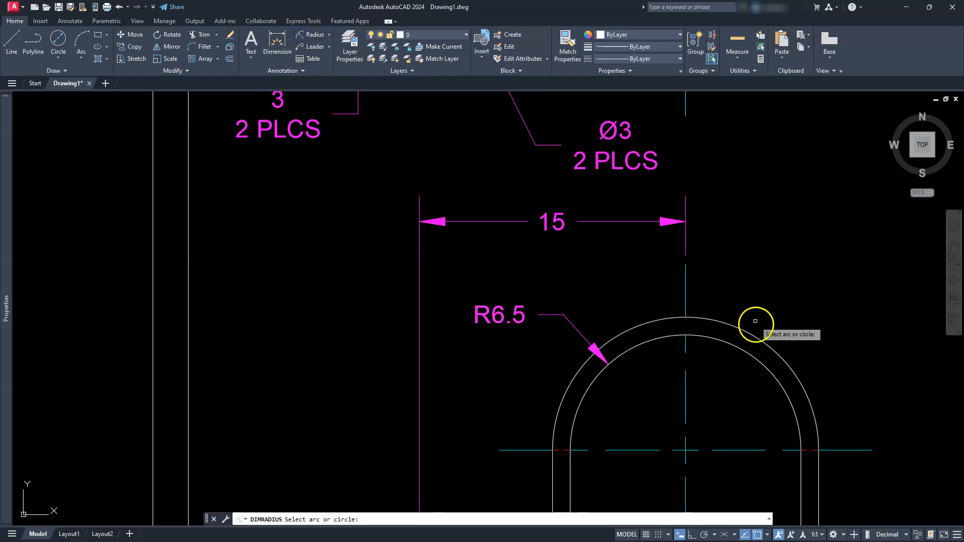
{"action": "left_click", "coordinate": [760, 339]}
{"action": "middle_click_drag", "start_coordinate": [761, 340], "coordinate": [645, 301]}
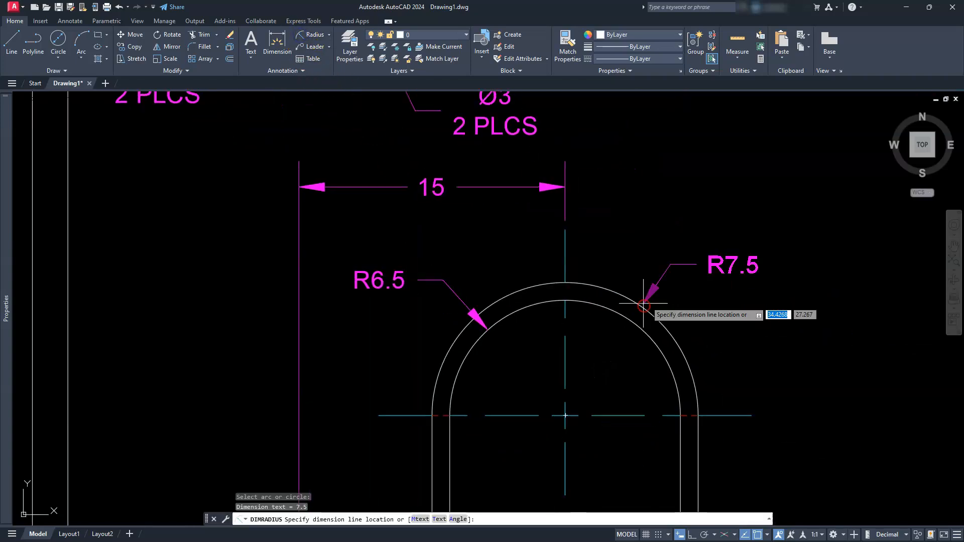
{"action": "left_click", "coordinate": [692, 275]}
Step: Add a vertical linear dimension left of the front view from the left flange's bottom edge to the arch's horizontal centerline
{"action": "scroll", "coordinate": [694, 279], "scroll_direction": "down", "scroll_amount": 2}
{"action": "middle_click_drag", "start_coordinate": [618, 385], "coordinate": [689, 306]}
{"action": "scroll", "coordinate": [505, 356], "scroll_direction": "up", "scroll_amount": 2}
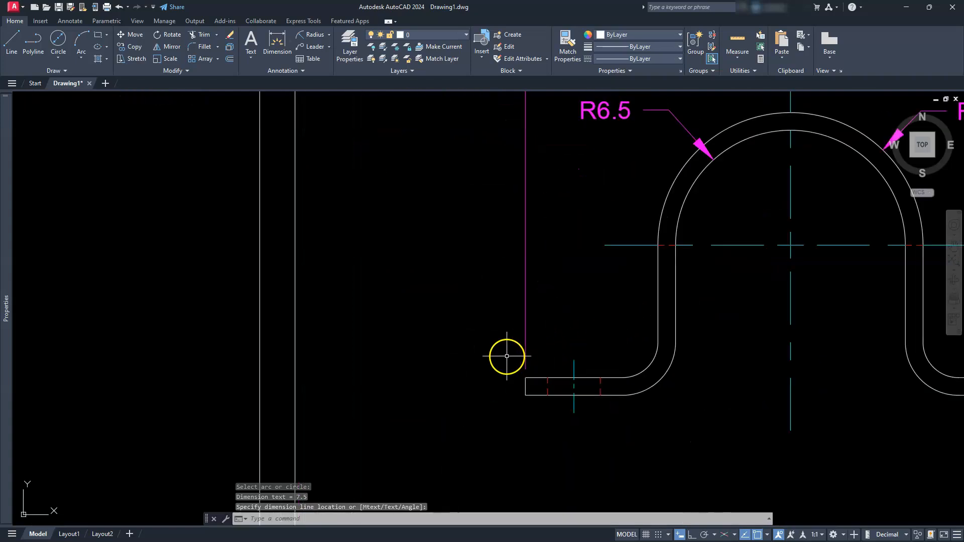
{"action": "middle_click_drag", "start_coordinate": [506, 356], "coordinate": [522, 361]}
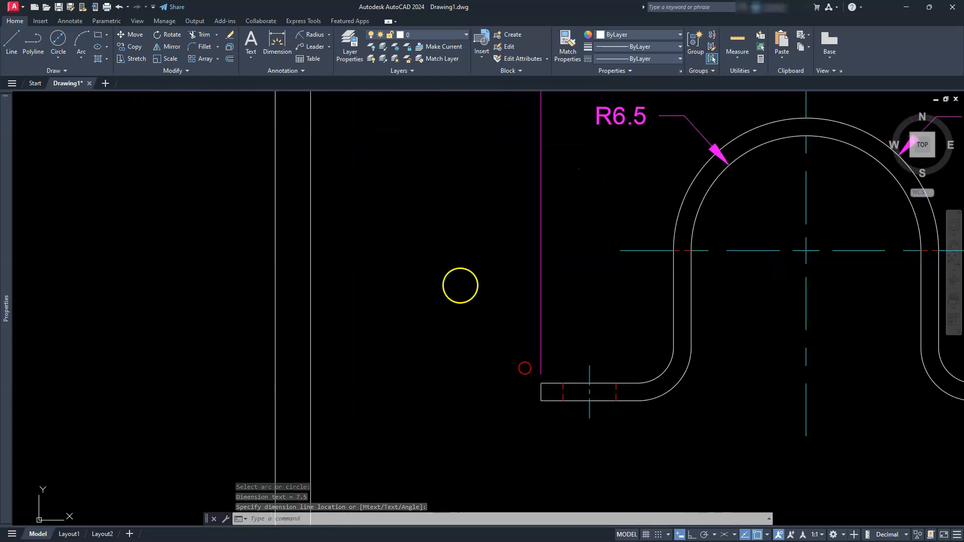
{"action": "left_click", "coordinate": [327, 37]}
{"action": "left_click", "coordinate": [330, 37]}
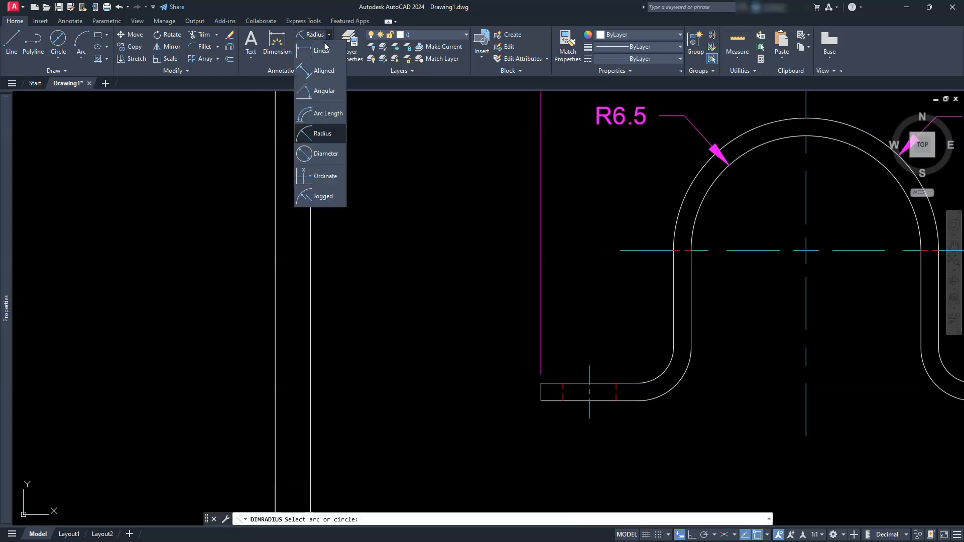
{"action": "left_click", "coordinate": [316, 42]}
{"action": "scroll", "coordinate": [546, 297], "scroll_direction": "down", "scroll_amount": 1}
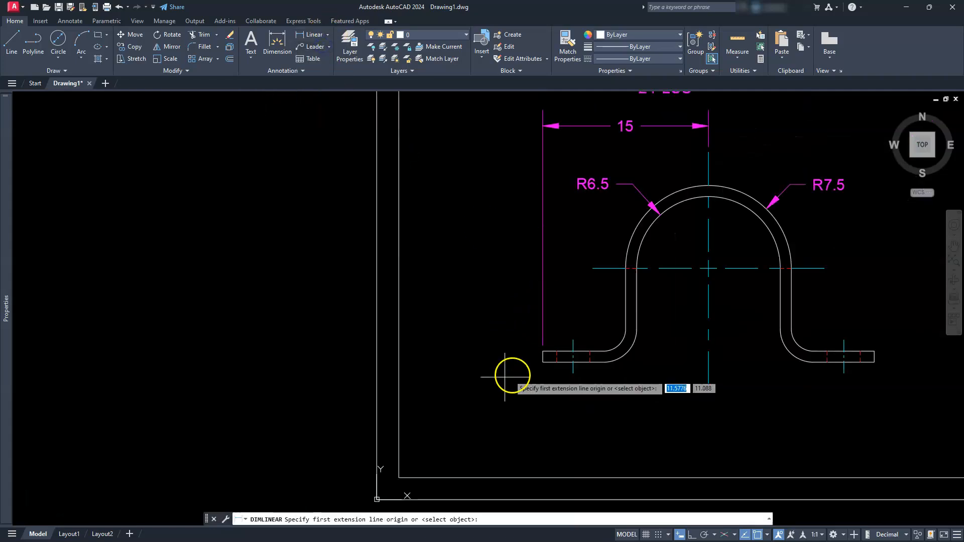
{"action": "left_click", "coordinate": [542, 361]}
{"action": "left_click", "coordinate": [592, 268]}
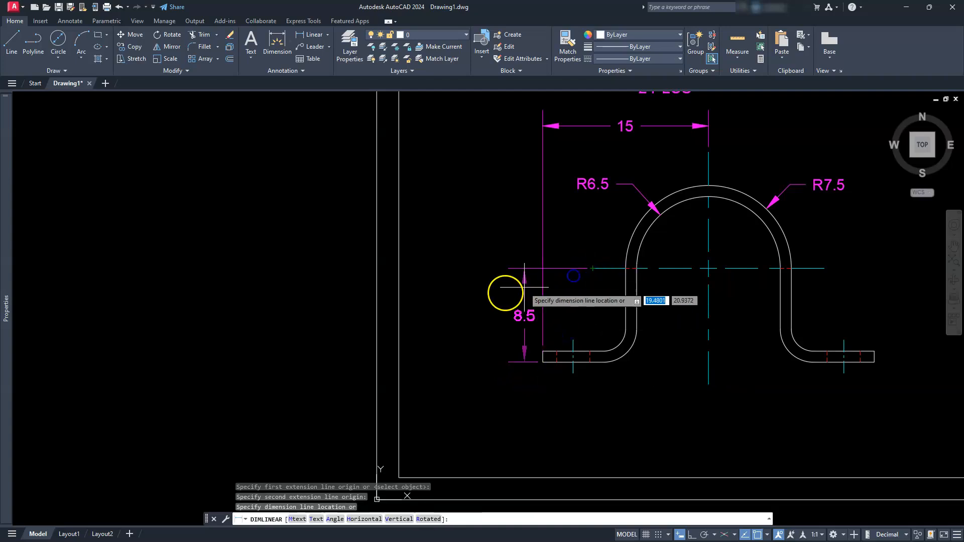
{"action": "left_click", "coordinate": [471, 299]}
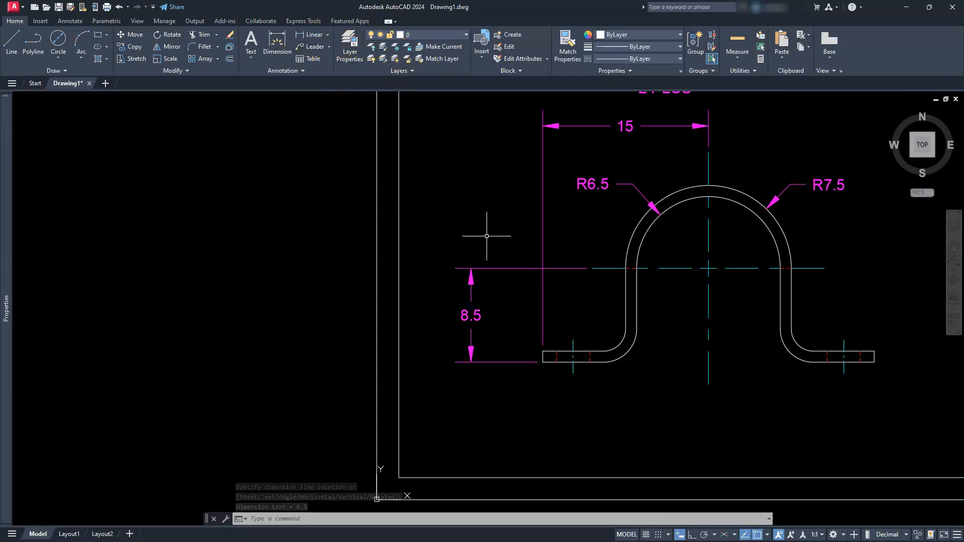
Step: Add a horizontal linear dimension below the front view from the left flange's outer end to the left leg's inner face
{"action": "key", "text": "Return"}
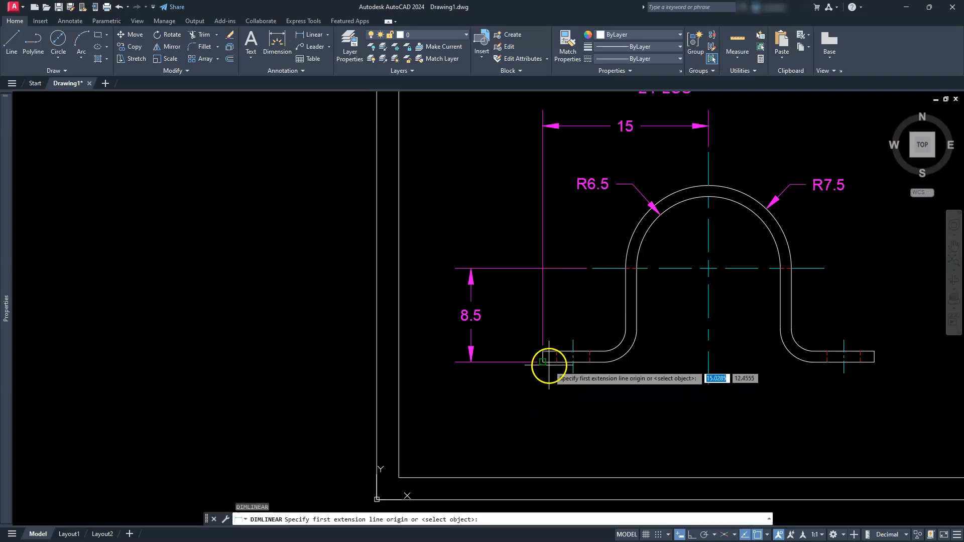
{"action": "left_click", "coordinate": [543, 362]}
{"action": "left_click", "coordinate": [637, 332]}
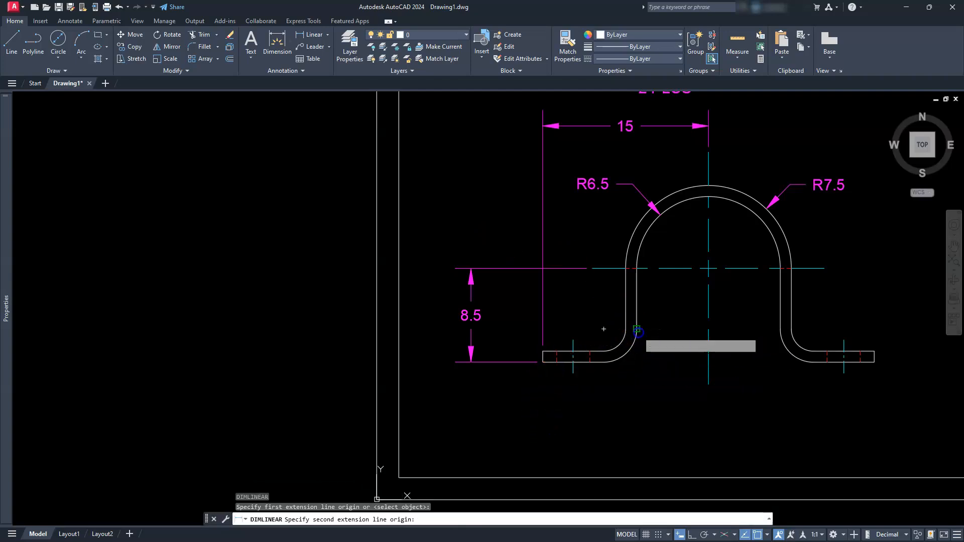
{"action": "left_click", "coordinate": [603, 416]}
Step: Dimension the right flange horizontally from its outer end to the right leg's inner face, aligned with the left flange's dimension
{"action": "key", "text": "Return"}
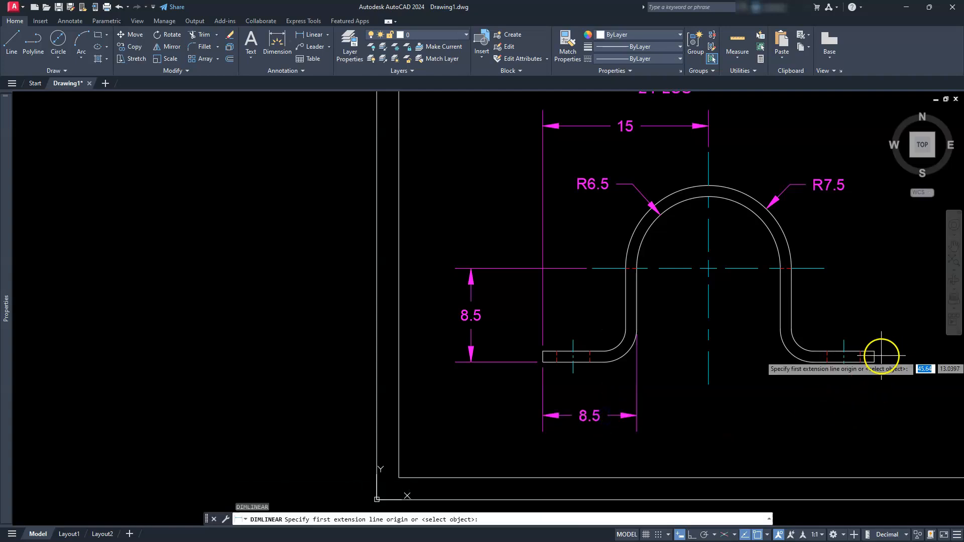
{"action": "left_click", "coordinate": [874, 361]}
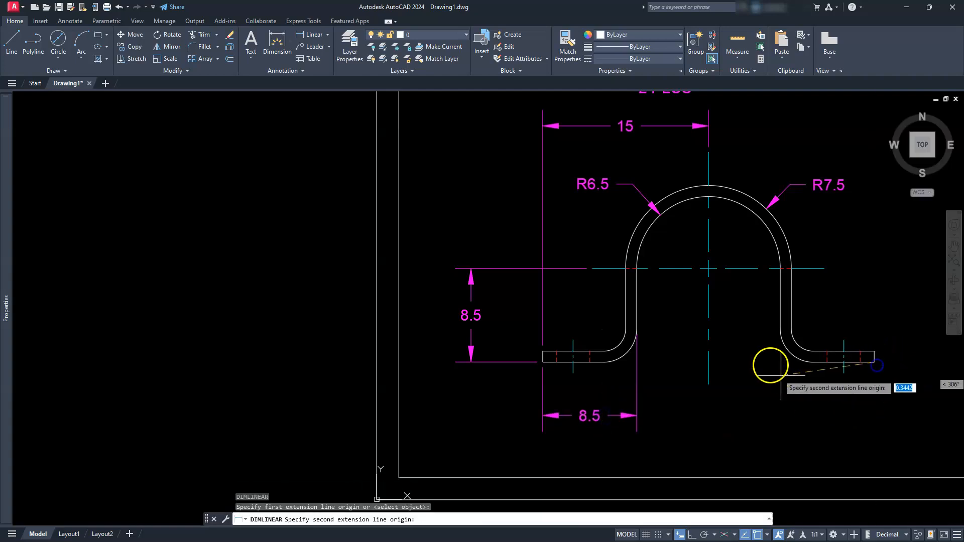
{"action": "left_click", "coordinate": [781, 333]}
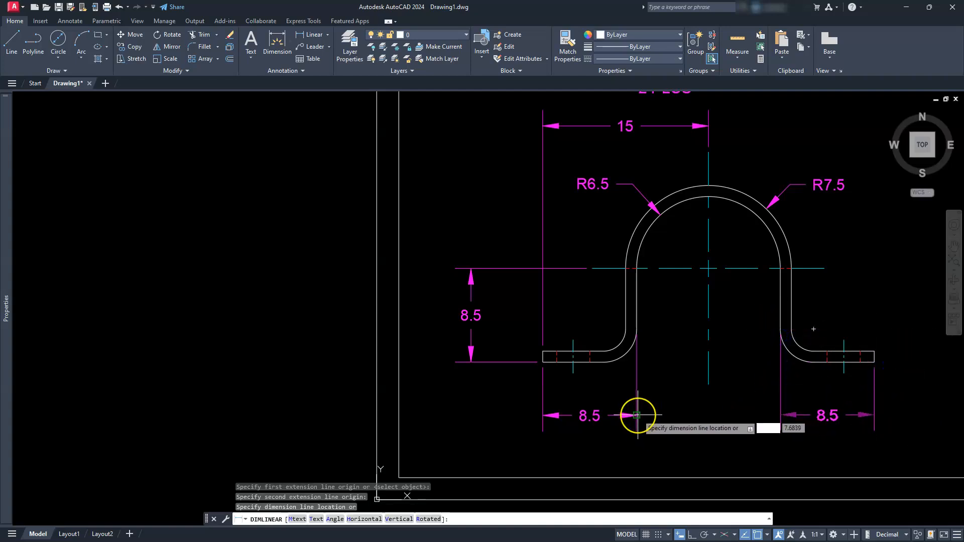
{"action": "left_click", "coordinate": [684, 415]}
Step: Add a vertical linear dimension for the right flange's thickness, placed beyond its outer end in the front view
{"action": "middle_click_drag", "start_coordinate": [737, 392], "coordinate": [574, 364]}
{"action": "scroll", "coordinate": [719, 319], "scroll_direction": "up", "scroll_amount": 6}
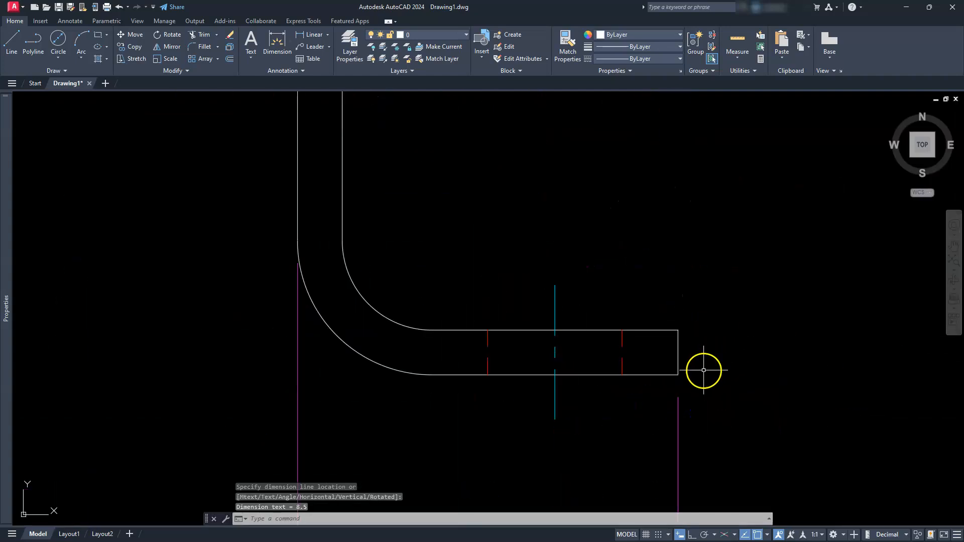
{"action": "middle_click_drag", "start_coordinate": [703, 353], "coordinate": [580, 308]}
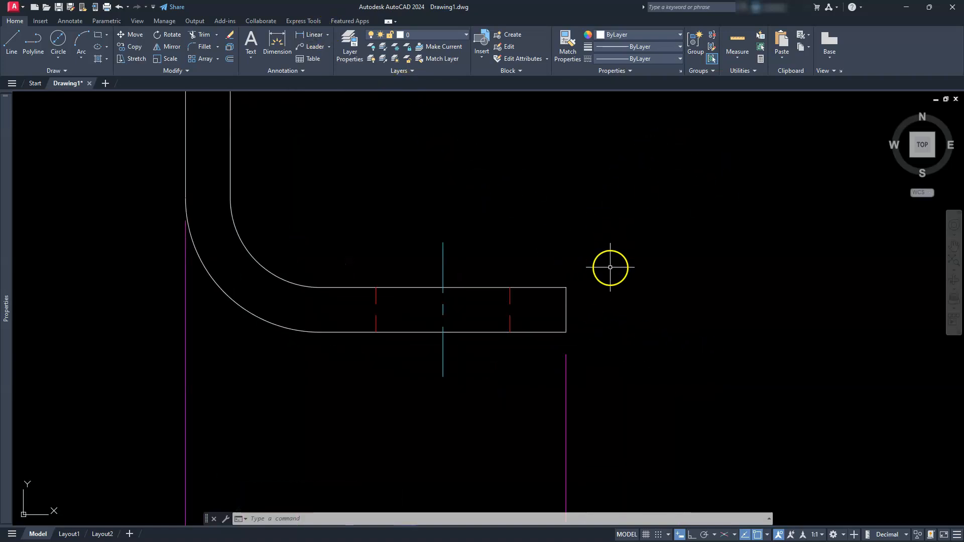
{"action": "left_click", "coordinate": [312, 34]}
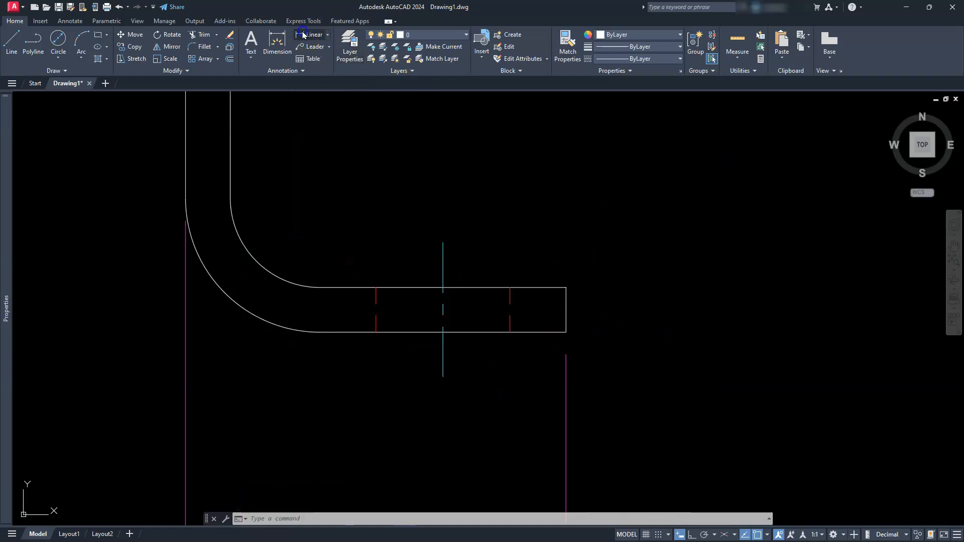
{"action": "left_click", "coordinate": [552, 330]}
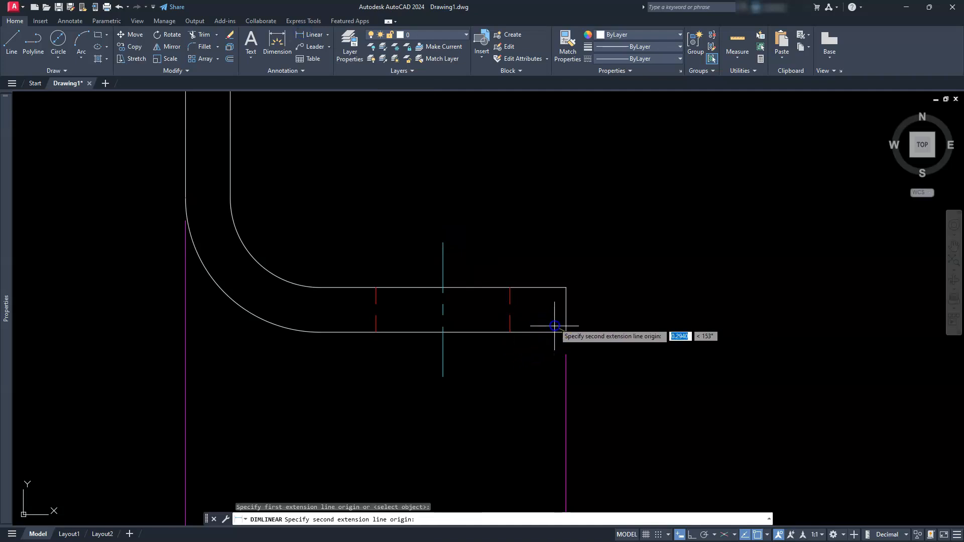
{"action": "left_click", "coordinate": [561, 286]}
{"action": "scroll", "coordinate": [563, 287], "scroll_direction": "down", "scroll_amount": 2}
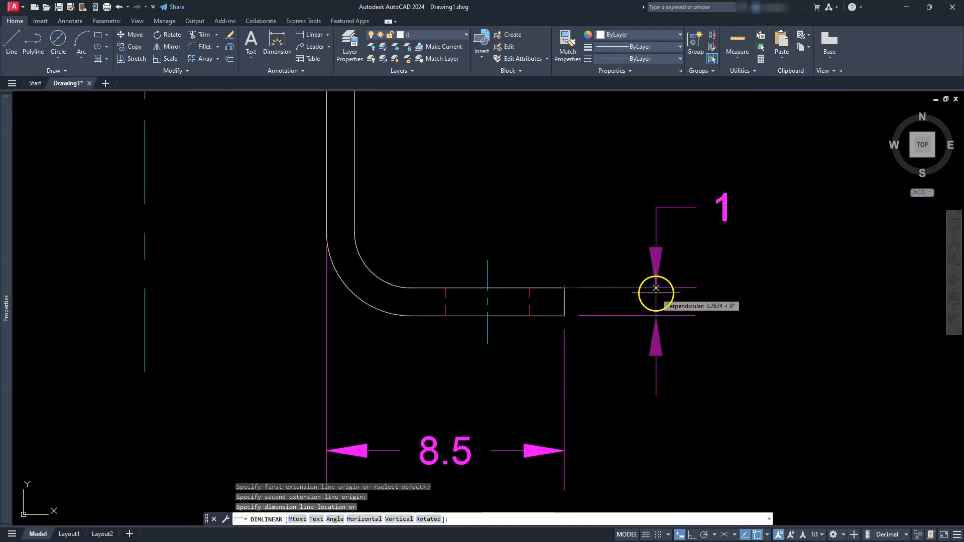
{"action": "left_click", "coordinate": [654, 287]}
Step: Add a radius dimension to the smaller bend arc at the front view's right flange, placing its text to the upper right
{"action": "scroll", "coordinate": [564, 329], "scroll_direction": "down", "scroll_amount": 3}
{"action": "middle_click_drag", "start_coordinate": [518, 311], "coordinate": [531, 333]}
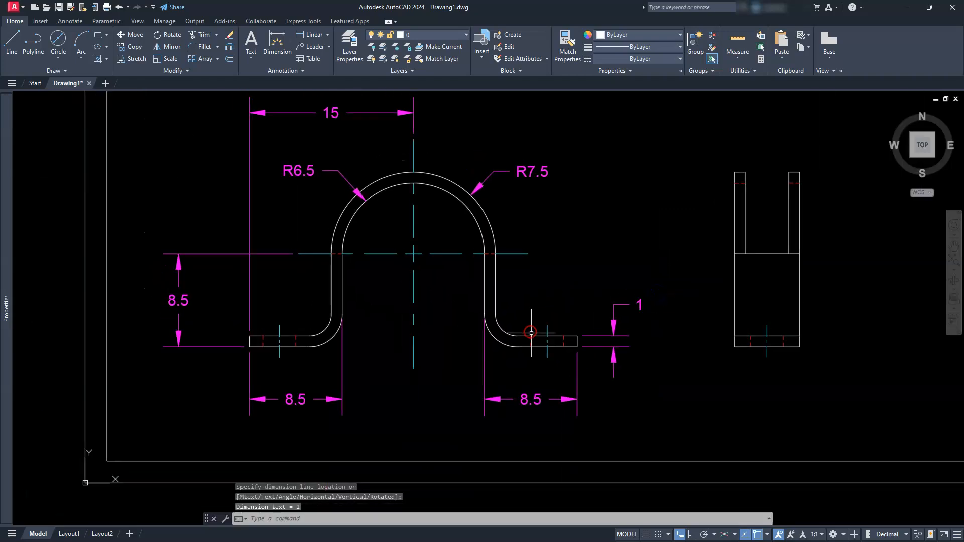
{"action": "left_click", "coordinate": [327, 38]}
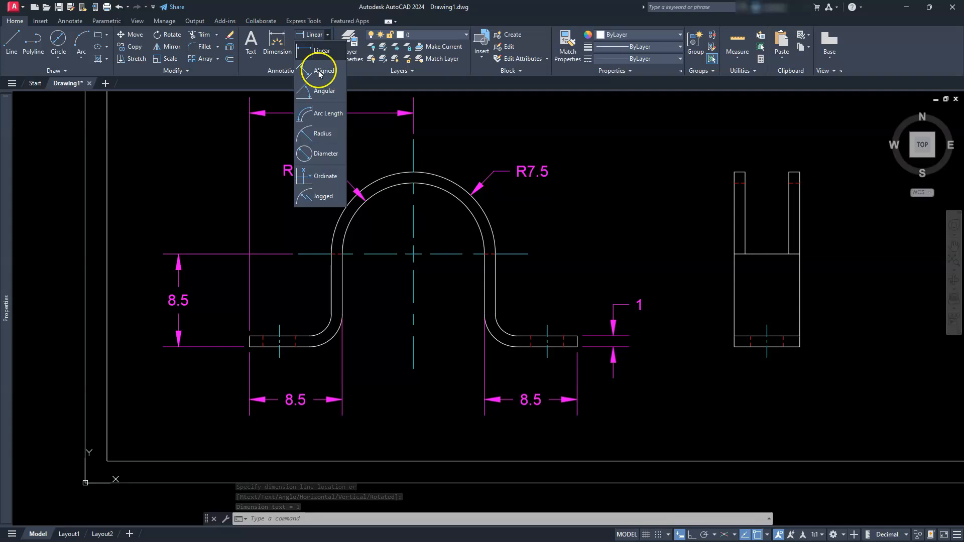
{"action": "left_click", "coordinate": [315, 135]}
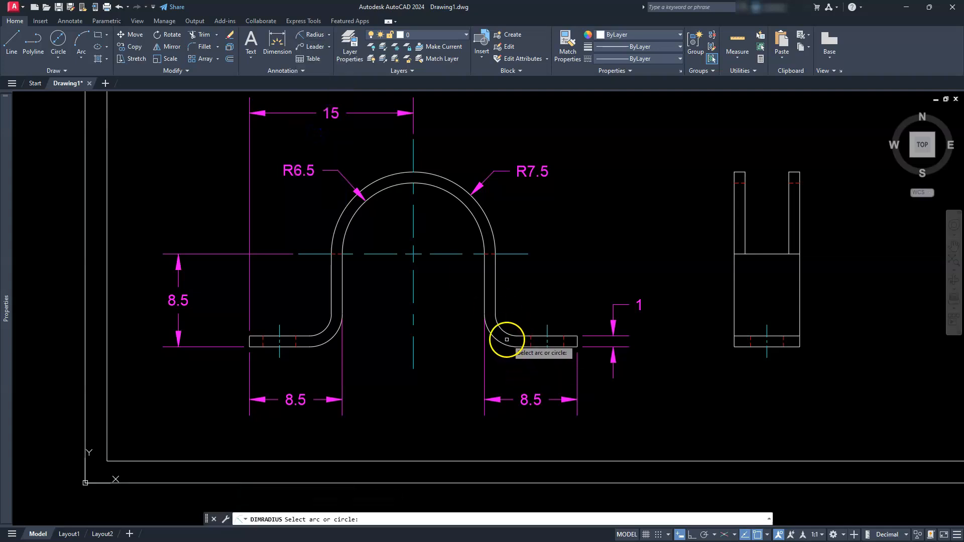
{"action": "left_click", "coordinate": [502, 333]}
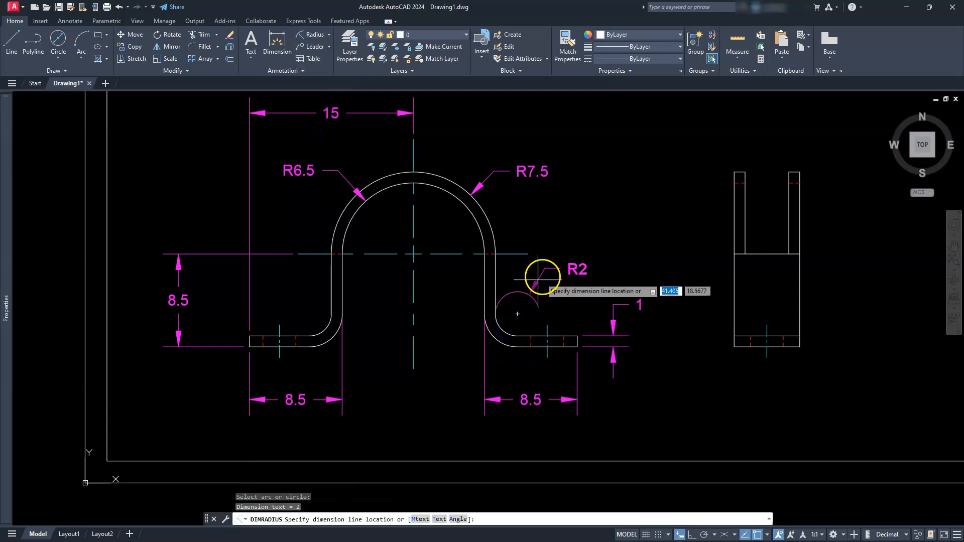
{"action": "left_click", "coordinate": [568, 248]}
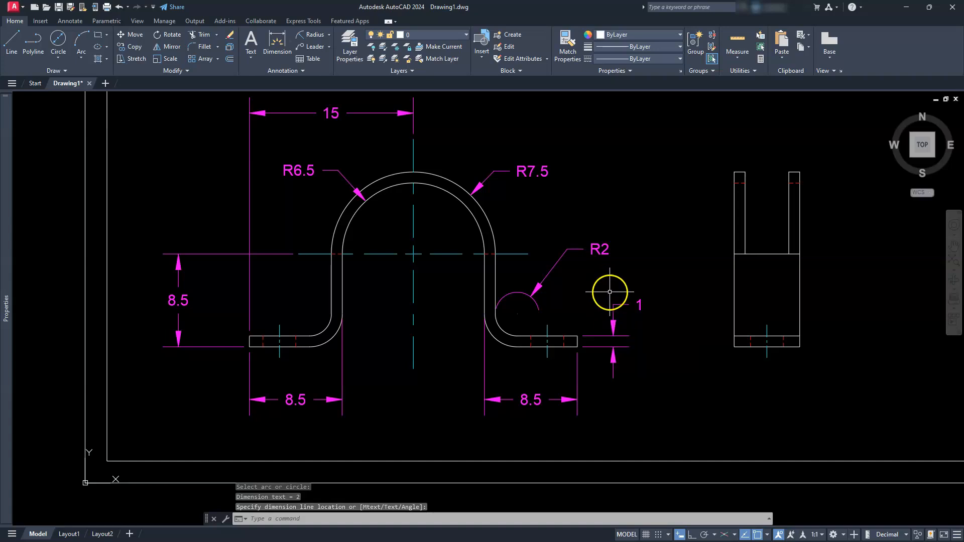
Step: Add "2 PLCS" as a second line below the value in the right bend's radius dimension
{"action": "left_click", "coordinate": [599, 248]}
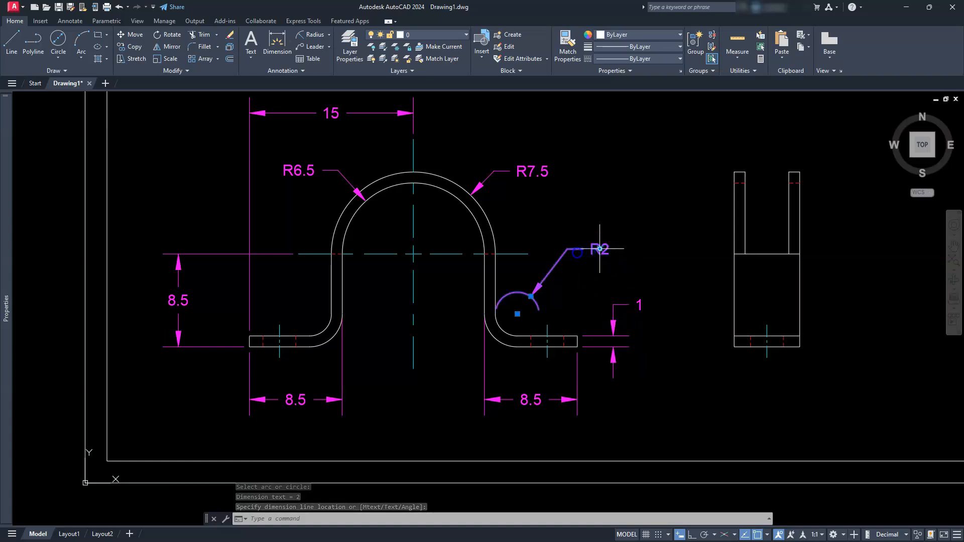
{"action": "key", "text": "Escape"}
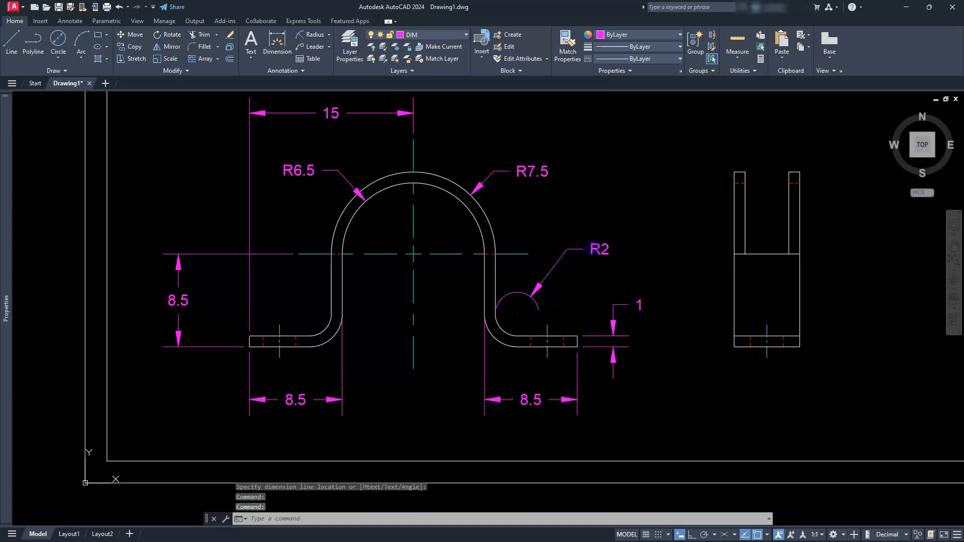
{"action": "double_click", "coordinate": [588, 262]}
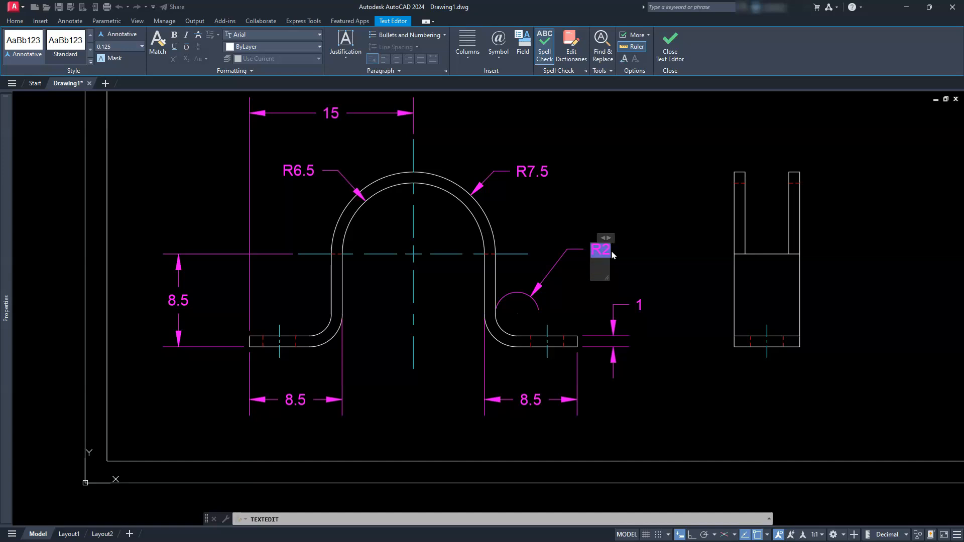
{"action": "type", "text": "2 PLCS"}
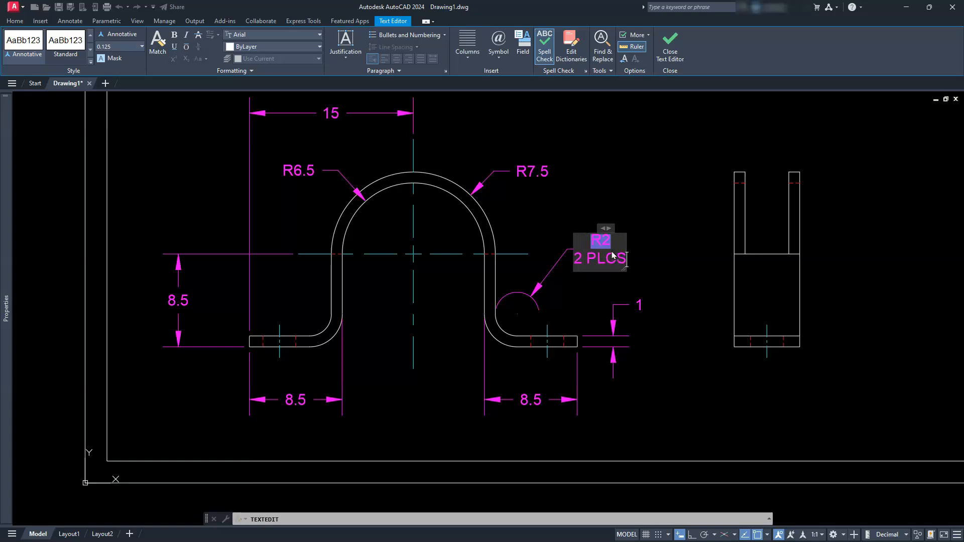
{"action": "left_click", "coordinate": [670, 44]}
{"action": "key", "text": "Escape"}
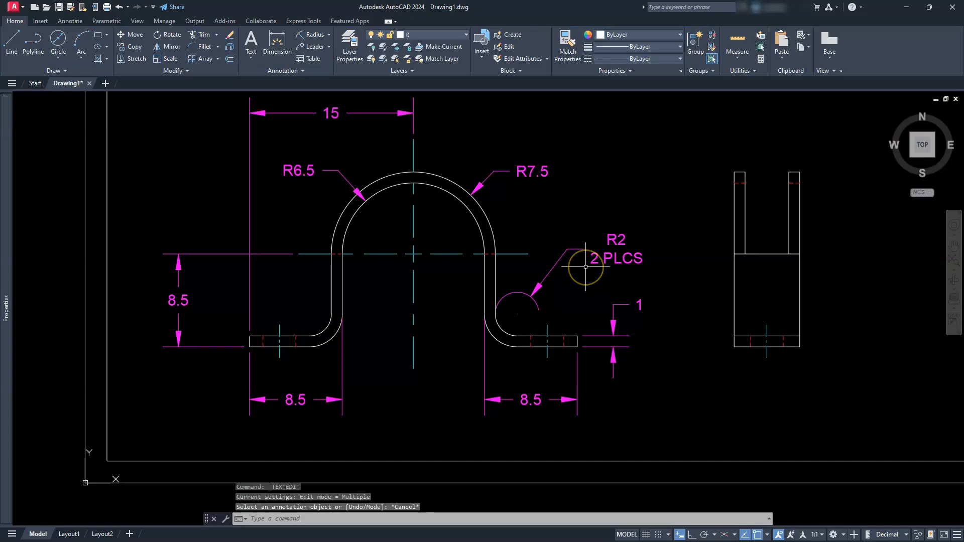
Step: Turn off the extension line of the right bend's radius dimension
{"action": "left_click", "coordinate": [565, 248]}
{"action": "left_click", "coordinate": [565, 250]}
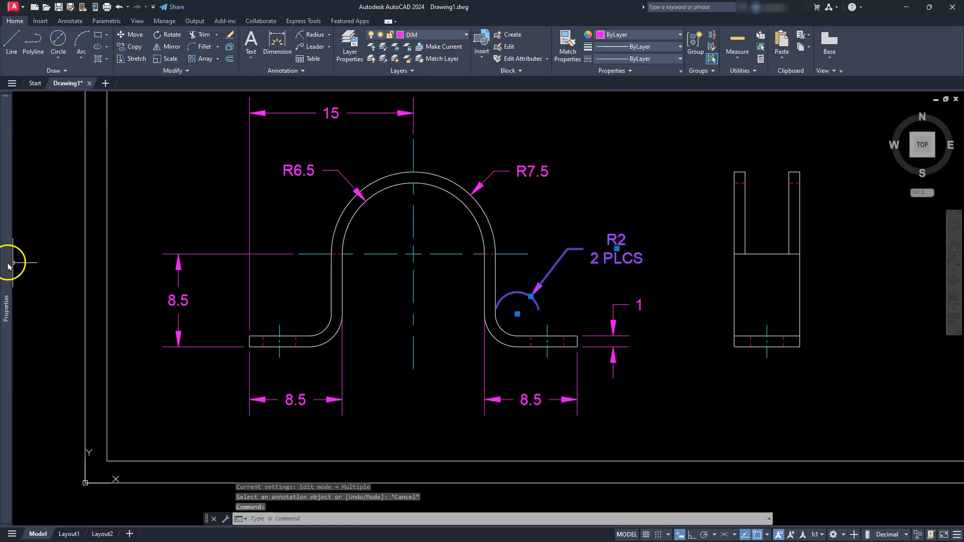
{"action": "mouse_move", "coordinate": [8, 266]}
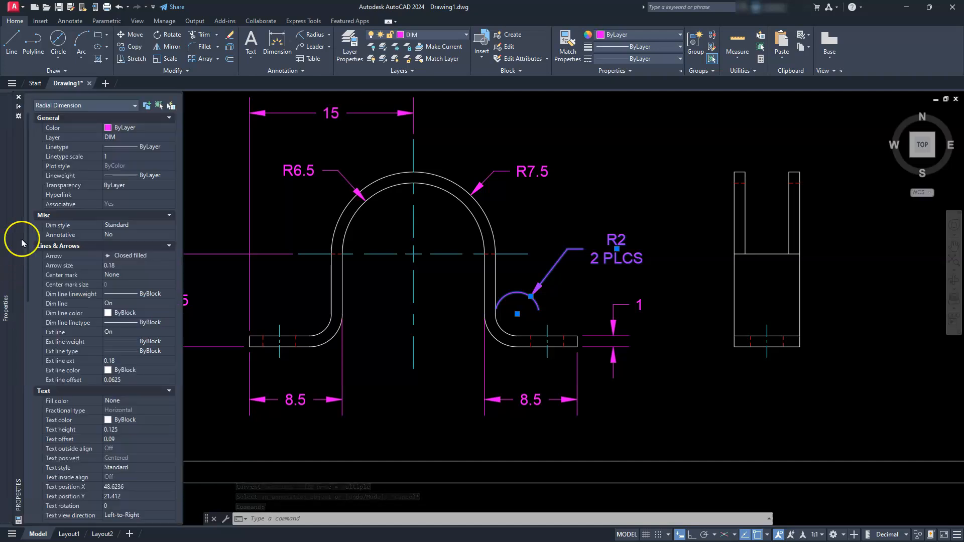
{"action": "left_click", "coordinate": [112, 333]}
{"action": "left_click", "coordinate": [116, 334]}
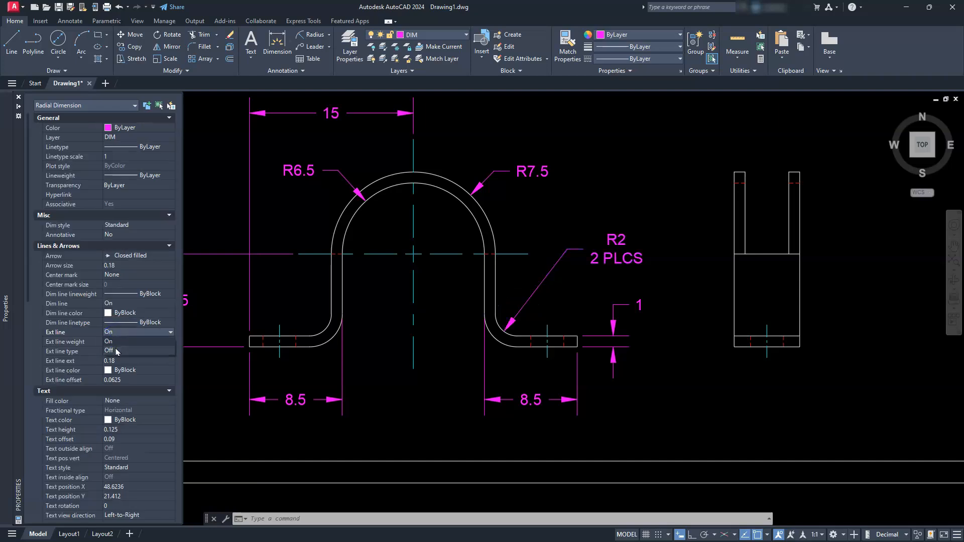
{"action": "left_click", "coordinate": [116, 351]}
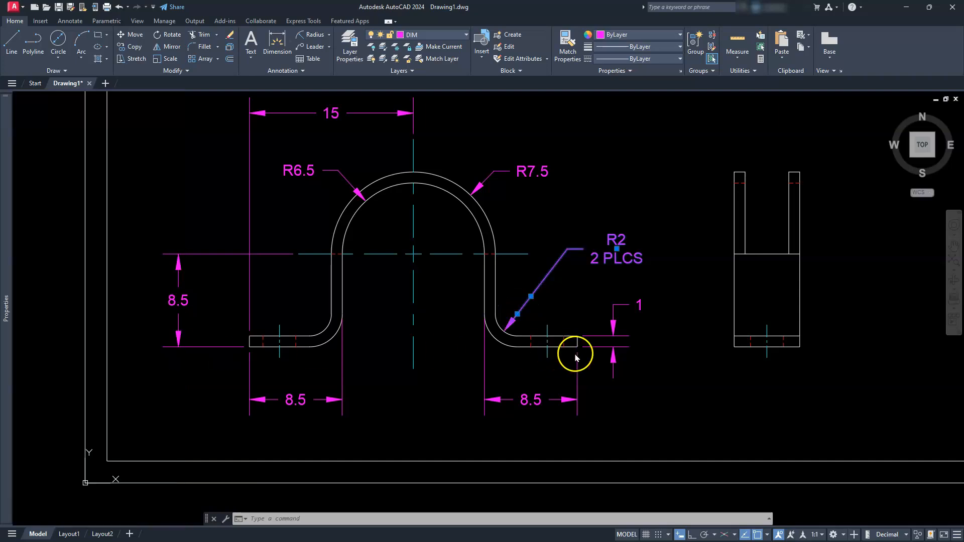
{"action": "key", "text": "Escape"}
Step: Add a horizontal linear dimension for the side view's overall width, placed below the view
{"action": "scroll", "coordinate": [628, 303], "scroll_direction": "down", "scroll_amount": 3}
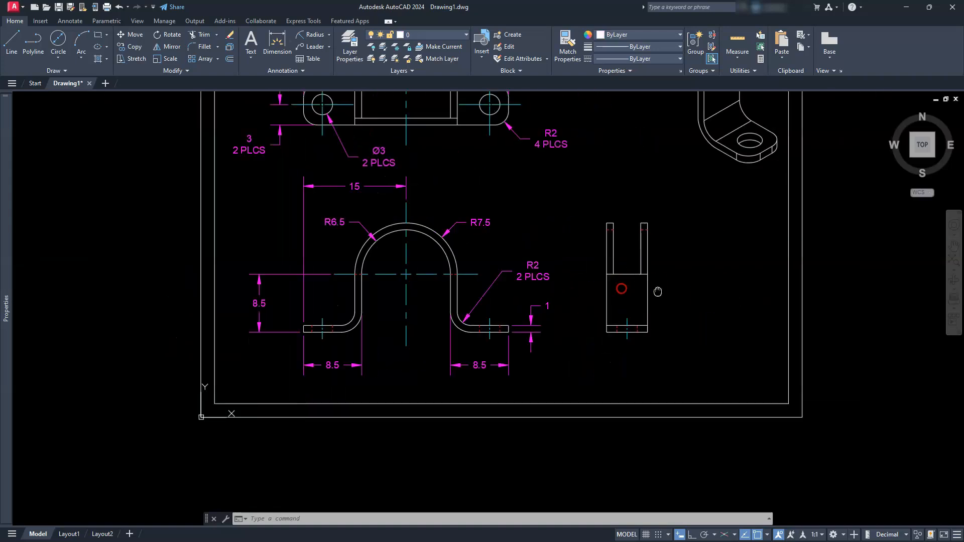
{"action": "scroll", "coordinate": [544, 293], "scroll_direction": "up", "scroll_amount": 2}
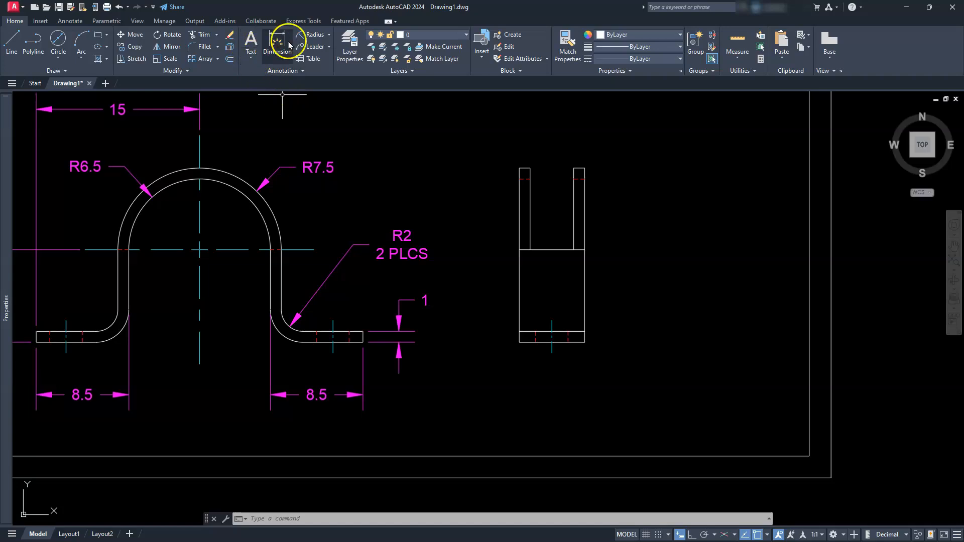
{"action": "left_click", "coordinate": [330, 35]}
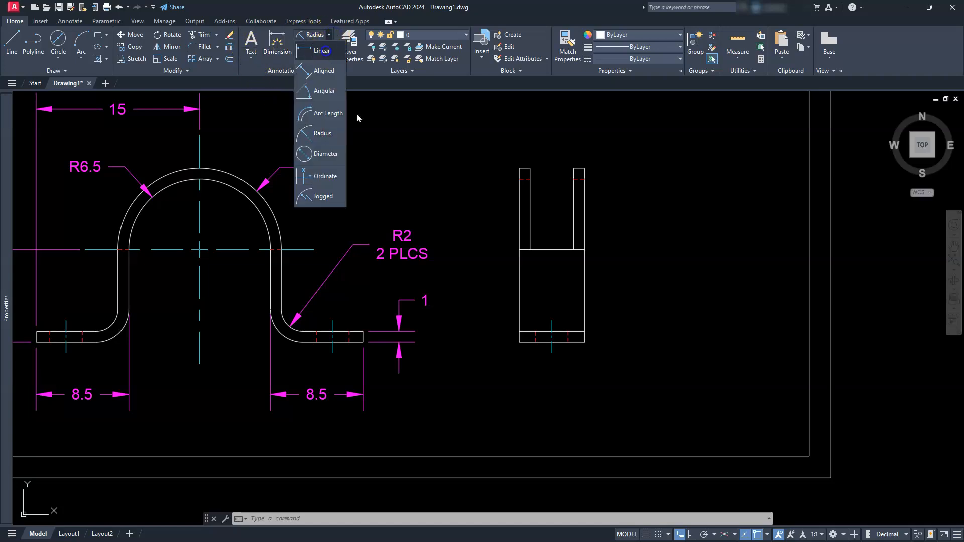
{"action": "left_click", "coordinate": [316, 90]}
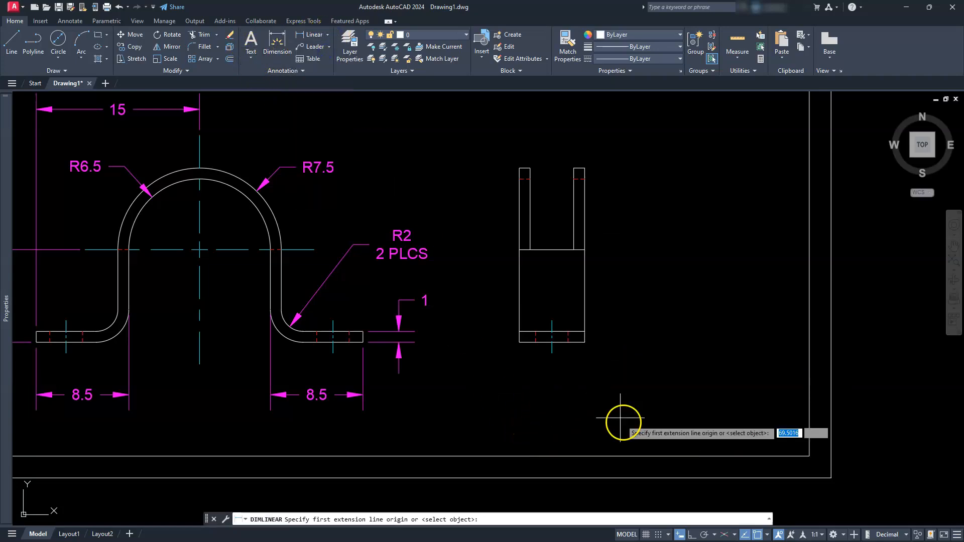
{"action": "left_click", "coordinate": [519, 341]}
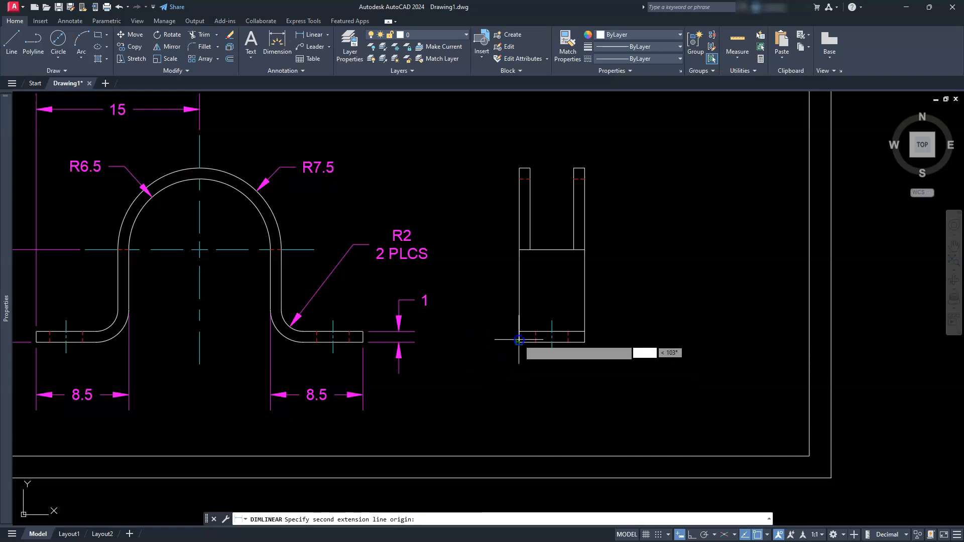
{"action": "left_click", "coordinate": [584, 341]}
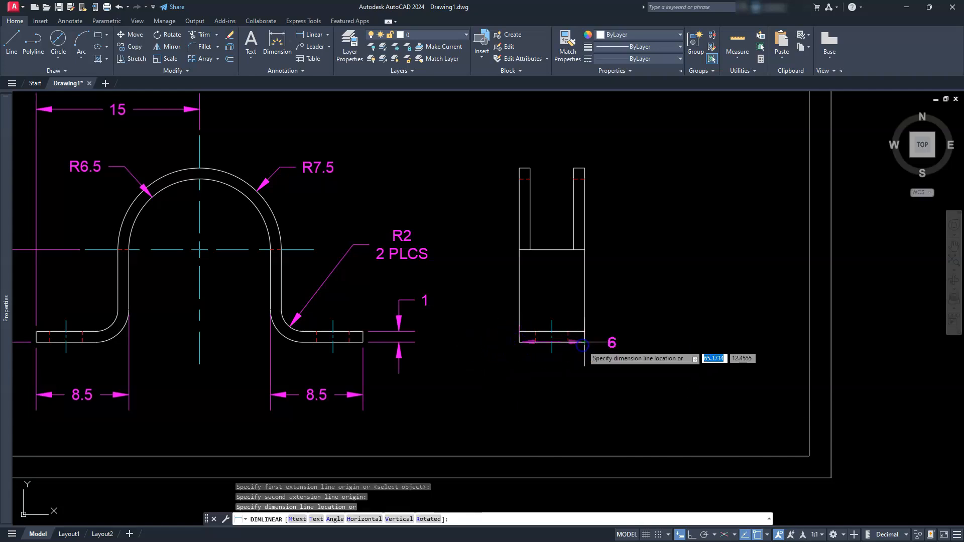
{"action": "left_click", "coordinate": [602, 399]}
{"action": "scroll", "coordinate": [490, 308], "scroll_direction": "up", "scroll_amount": 2}
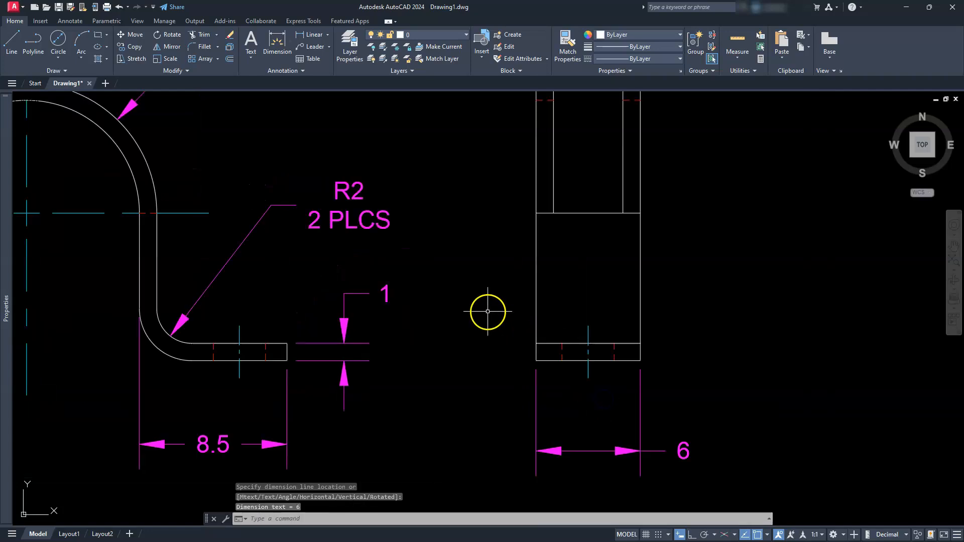
Step: Add a vertical linear dimension from the side view's bottom edge to its horizontal midline edge, placed left of the view
{"action": "middle_click_drag", "start_coordinate": [490, 296], "coordinate": [497, 359]}
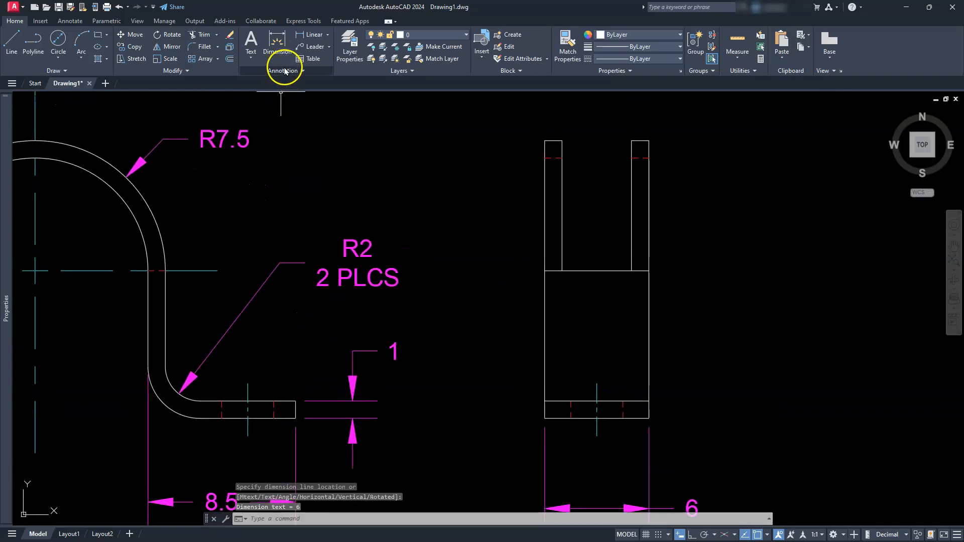
{"action": "key", "text": "Return"}
{"action": "left_click", "coordinate": [545, 418]}
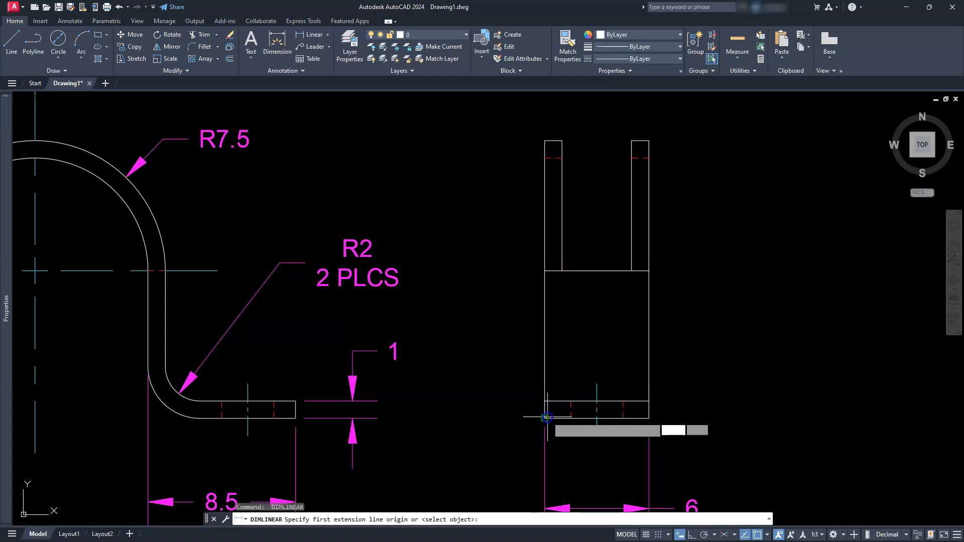
{"action": "left_click", "coordinate": [546, 271]}
{"action": "left_click", "coordinate": [491, 335]}
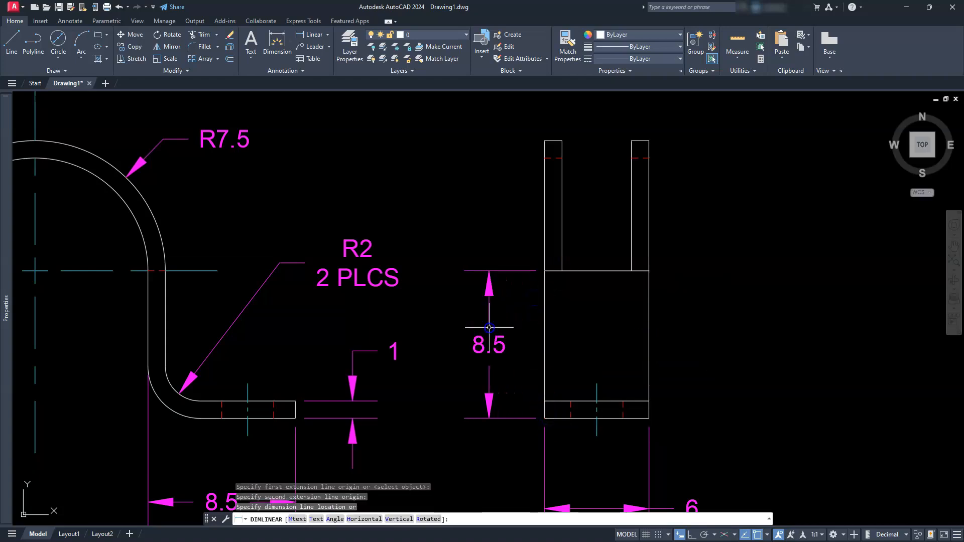
Step: Add a horizontal linear dimension for the gap between the two upright strips, placed well above the side view
{"action": "middle_click_drag", "start_coordinate": [574, 170], "coordinate": [554, 290]}
{"action": "key", "text": "Return"}
{"action": "left_click", "coordinate": [542, 260]}
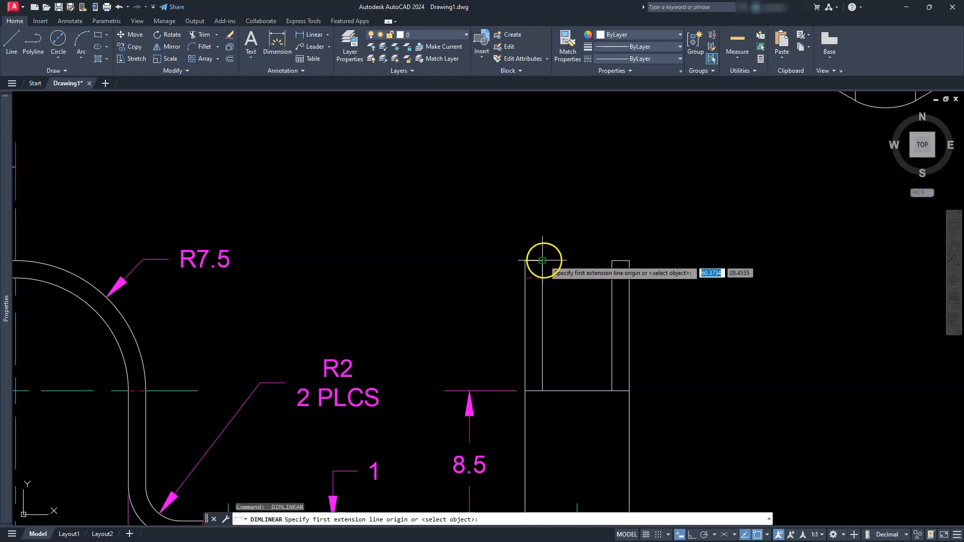
{"action": "left_click", "coordinate": [611, 261]}
{"action": "left_click", "coordinate": [602, 147]}
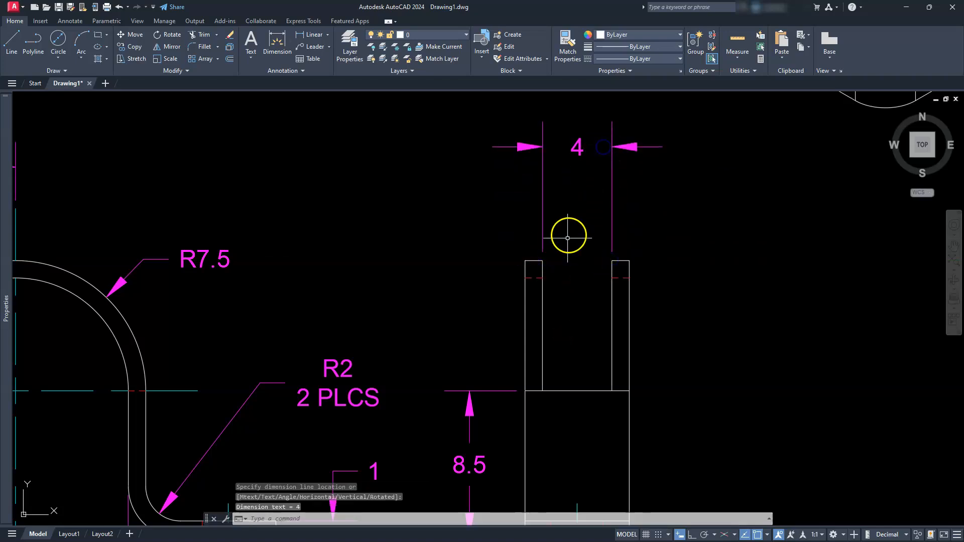
Step: Add a horizontal linear dimension for the left upright strip's width, placed between the side view and the gap dimension
{"action": "key", "text": "Return"}
{"action": "left_click", "coordinate": [539, 263]}
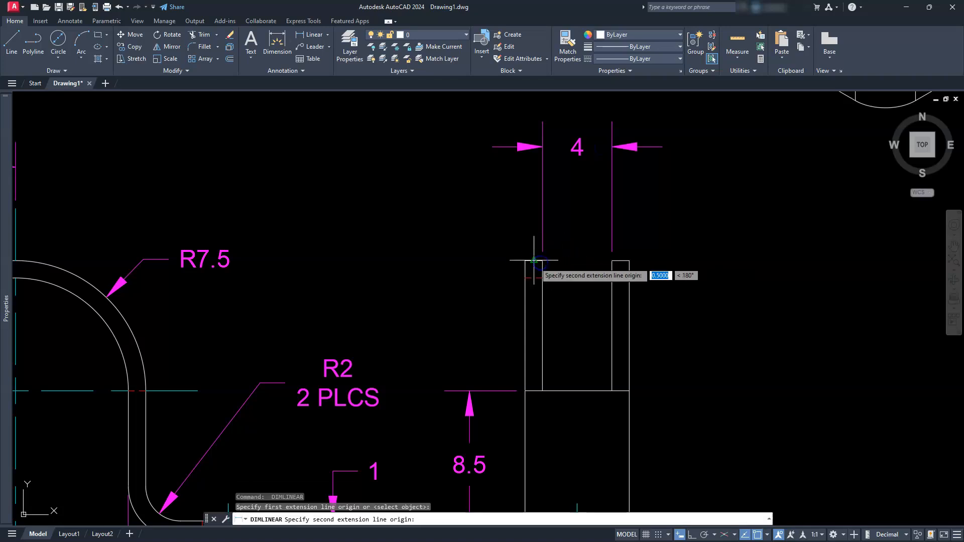
{"action": "left_click", "coordinate": [525, 260]}
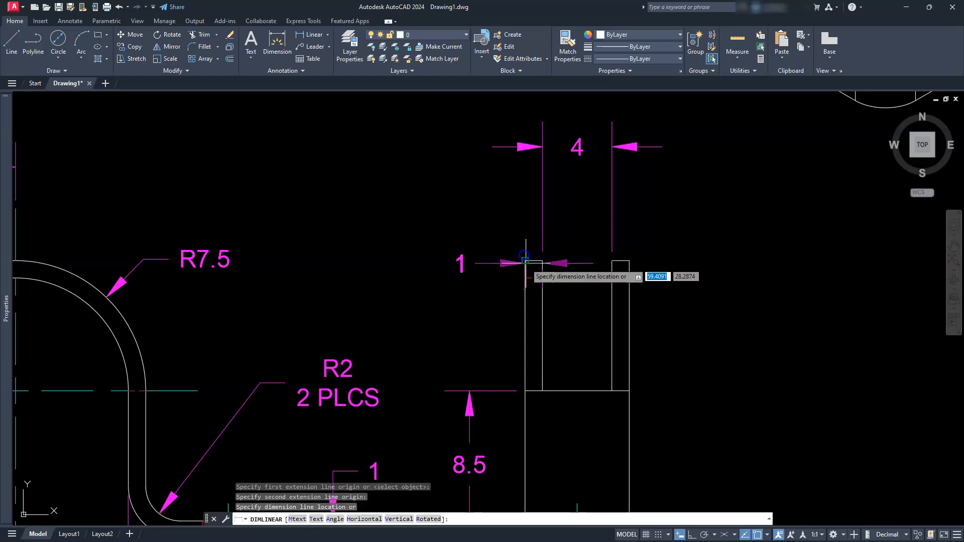
{"action": "left_click", "coordinate": [516, 213]}
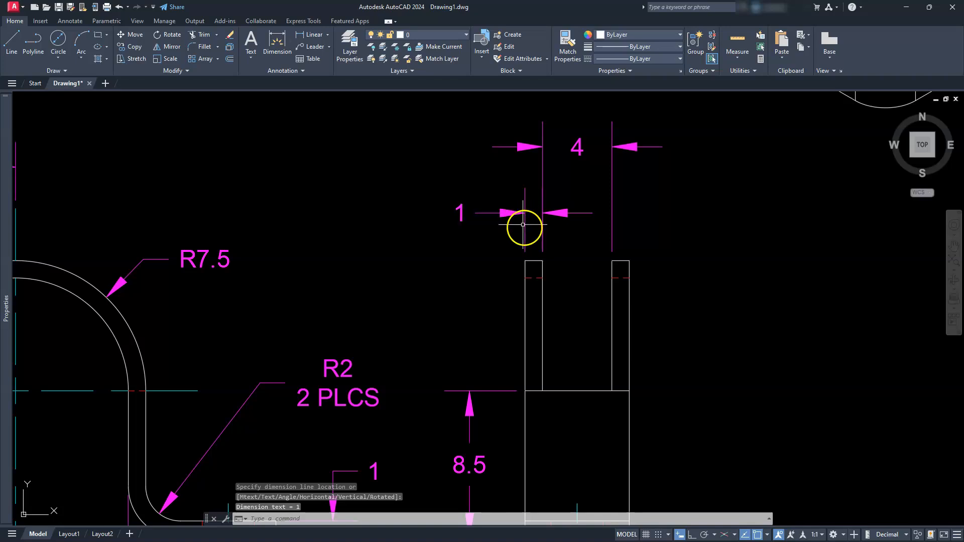
Step: Add a vertical linear dimension for the side view's overall height, placed right of the view
{"action": "scroll", "coordinate": [523, 227], "scroll_direction": "down", "scroll_amount": 2}
{"action": "mouse_move", "coordinate": [647, 448]}
{"action": "middle_mouse_down"}
{"action": "mouse_move", "coordinate": [593, 408]}
{"action": "mouse_move", "coordinate": [552, 402]}
{"action": "middle_mouse_up"}
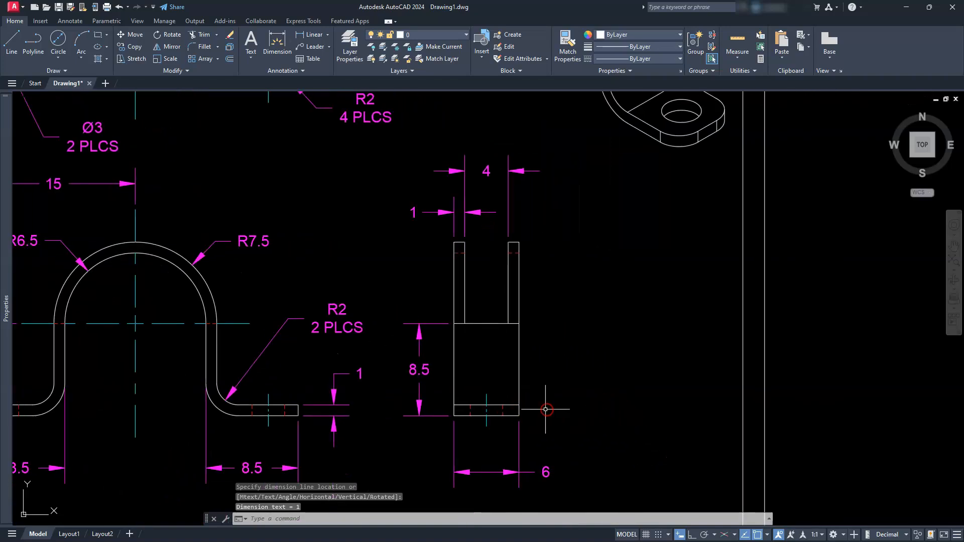
{"action": "key", "text": "Return"}
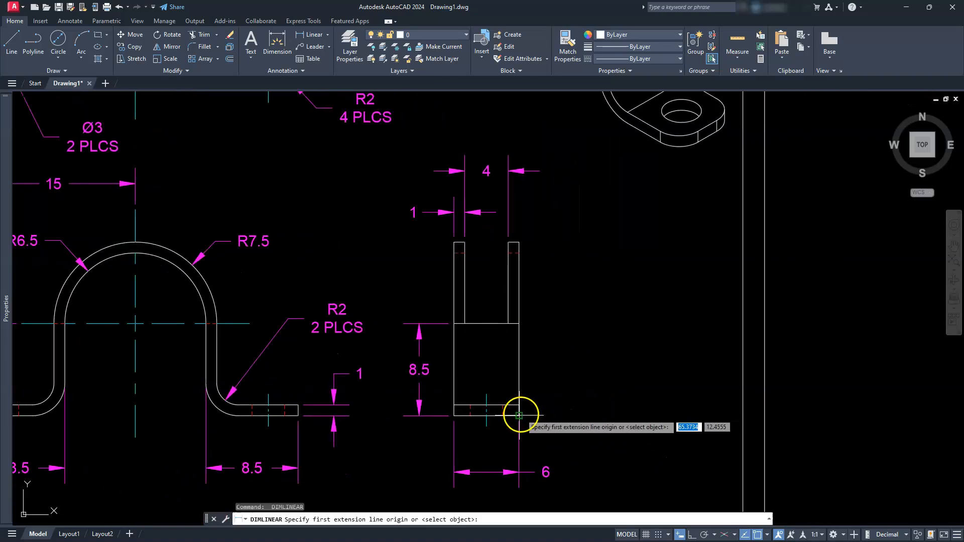
{"action": "left_click", "coordinate": [519, 415]}
{"action": "left_click", "coordinate": [520, 243]}
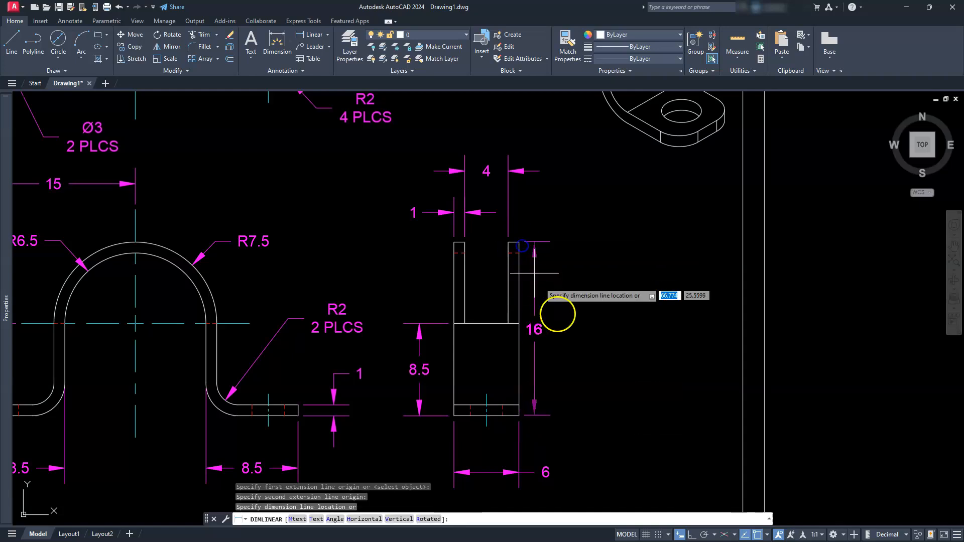
{"action": "left_click", "coordinate": [586, 335]}
{"action": "key", "text": "Escape"}
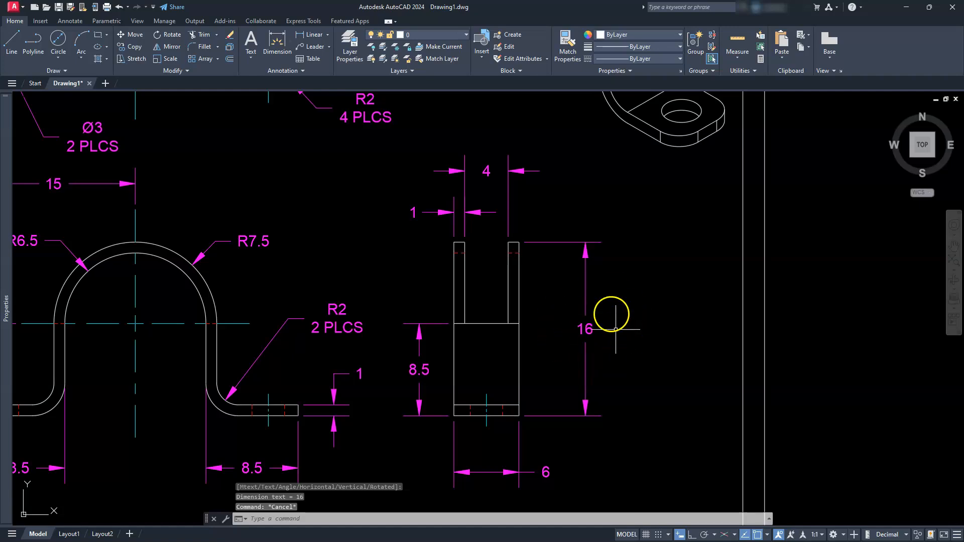
Step: Enclose the side view's overall height value in parentheses to mark it as a reference dimension, and display the whole sheet
{"action": "left_click", "coordinate": [590, 328]}
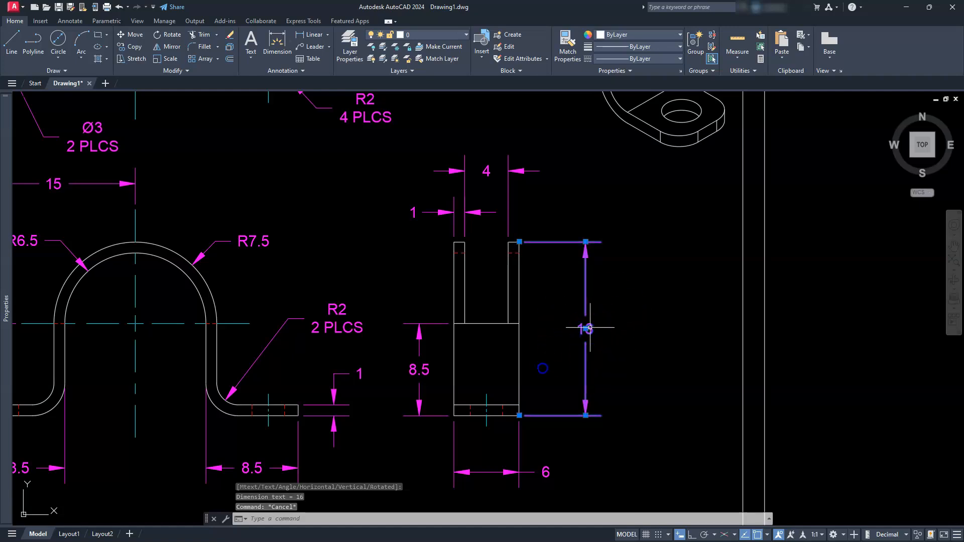
{"action": "key", "text": "Escape"}
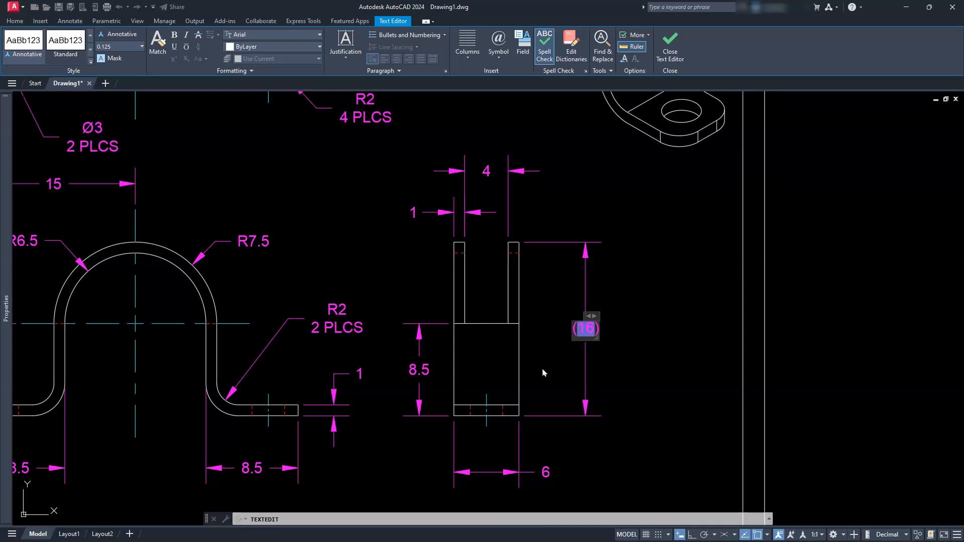
{"action": "left_click", "coordinate": [658, 52]}
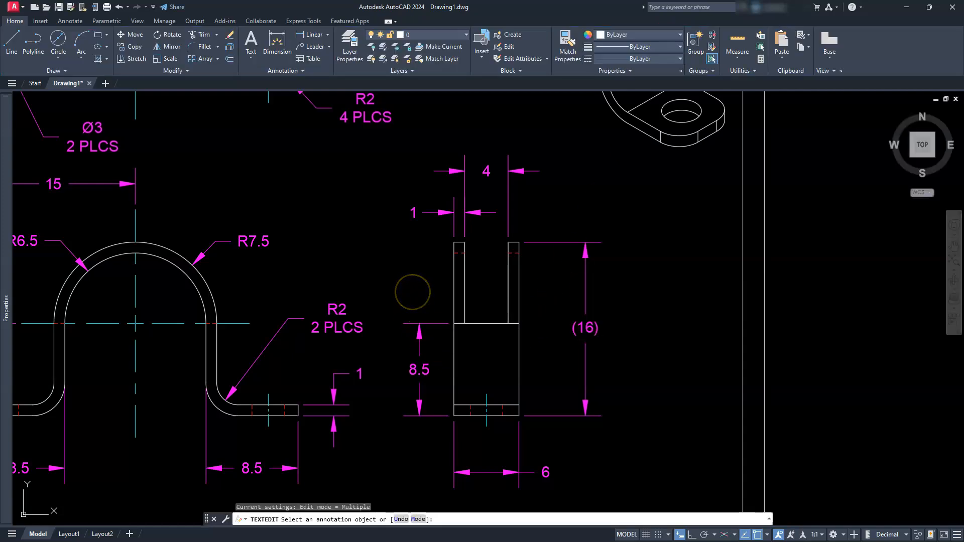
{"action": "key", "text": "Escape"}
{"action": "middle_click", "coordinate": [409, 278]}
{"action": "middle_click", "coordinate": [410, 279]}
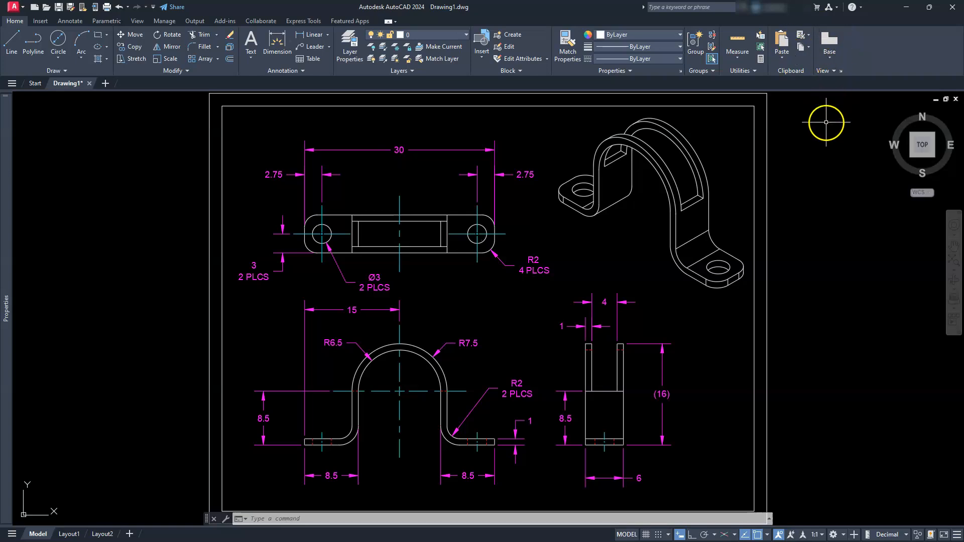
{"action": "right_click", "coordinate": [870, 50]}
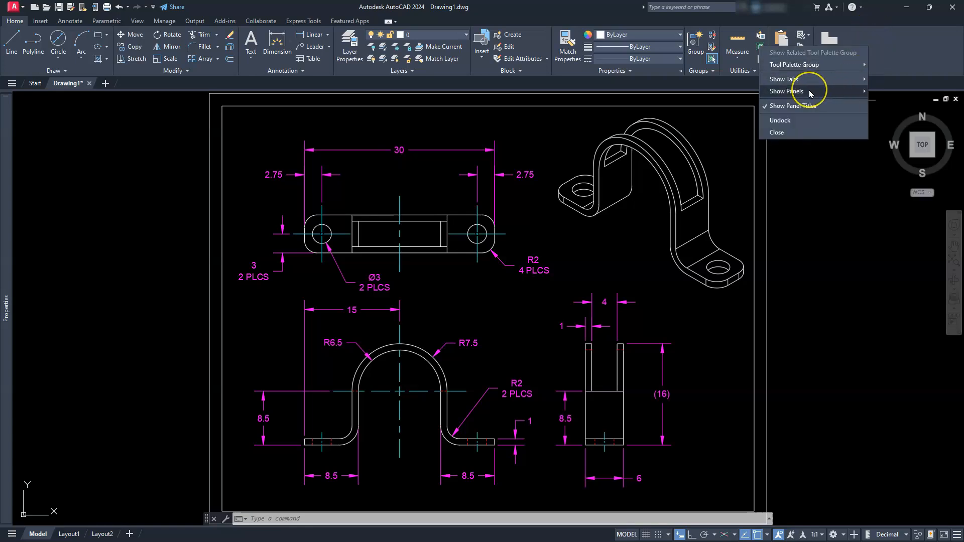
{"action": "mouse_move", "coordinate": [803, 90]}
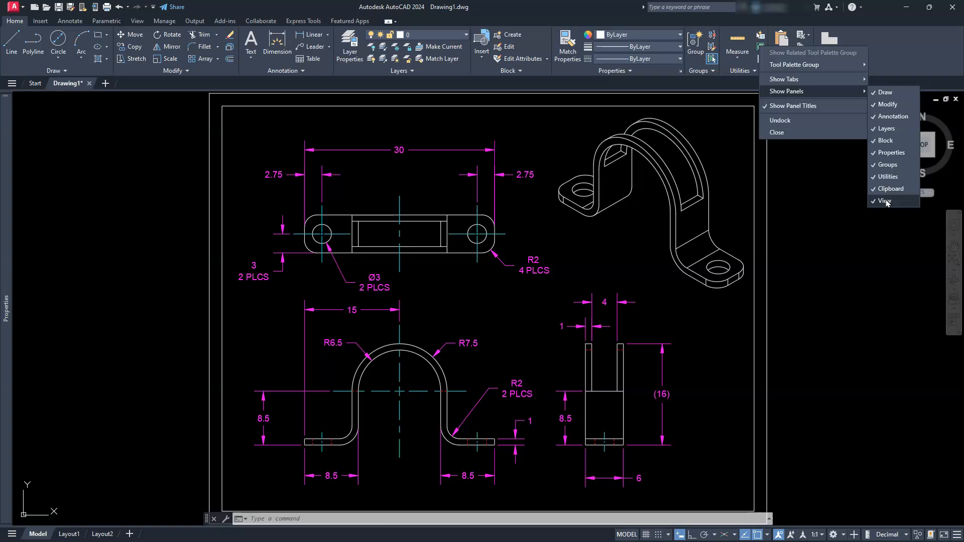
{"action": "left_click", "coordinate": [805, 323]}
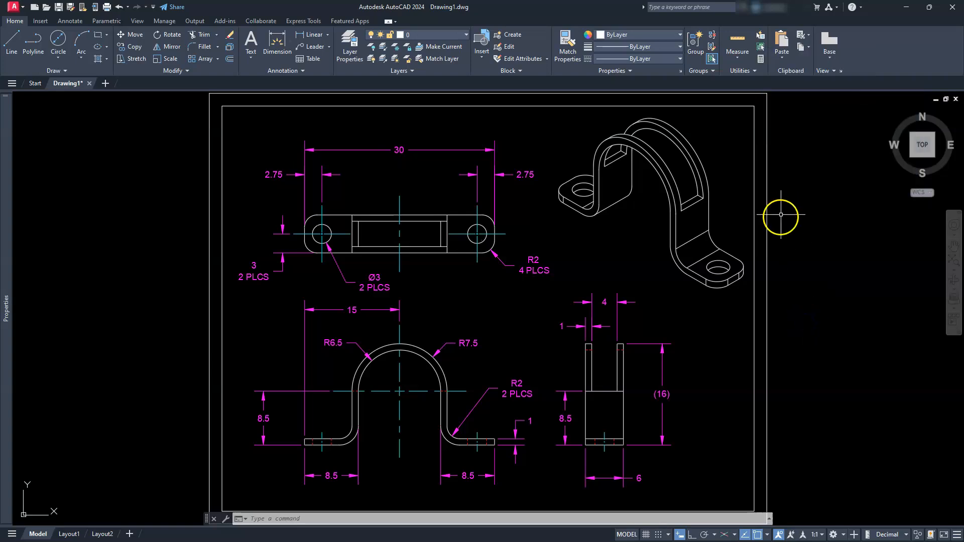